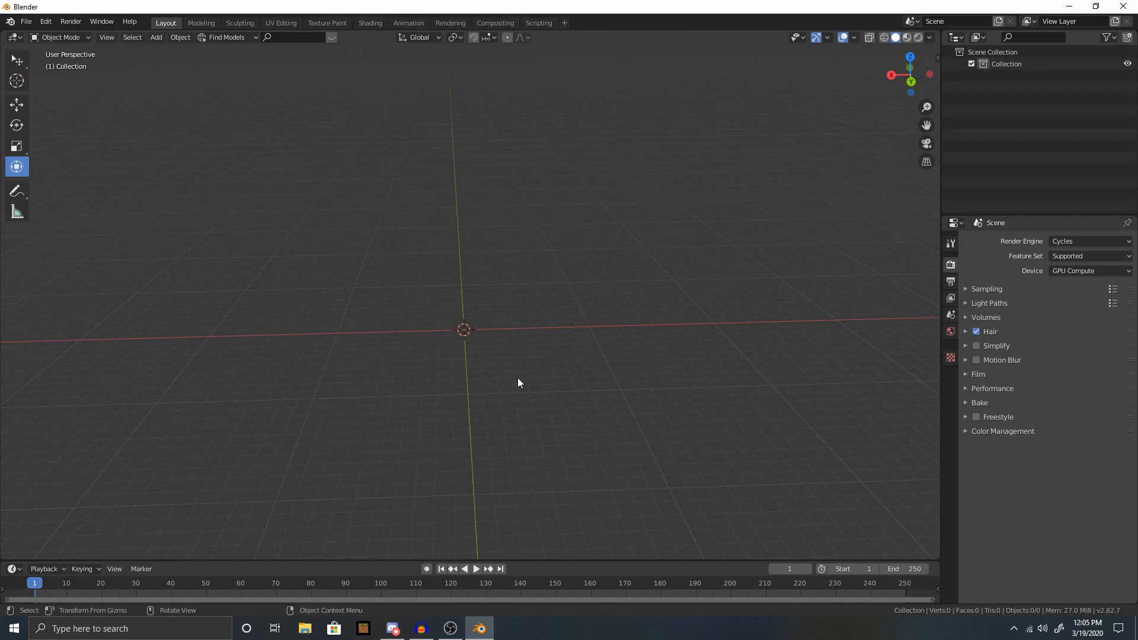
Add a plane at the world origin and scale it up to about 11.9 m square.
{"action": "middle_click_drag", "start_coordinate": [516, 382], "coordinate": [519, 344]}
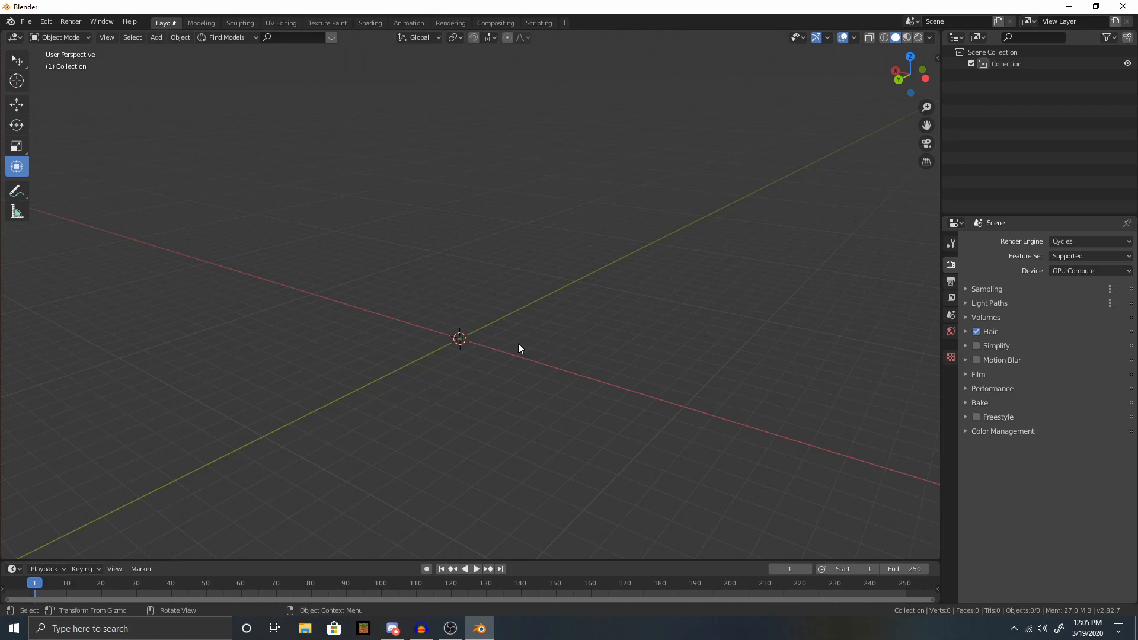
{"action": "middle_click_drag", "start_coordinate": [518, 345], "coordinate": [546, 376]}
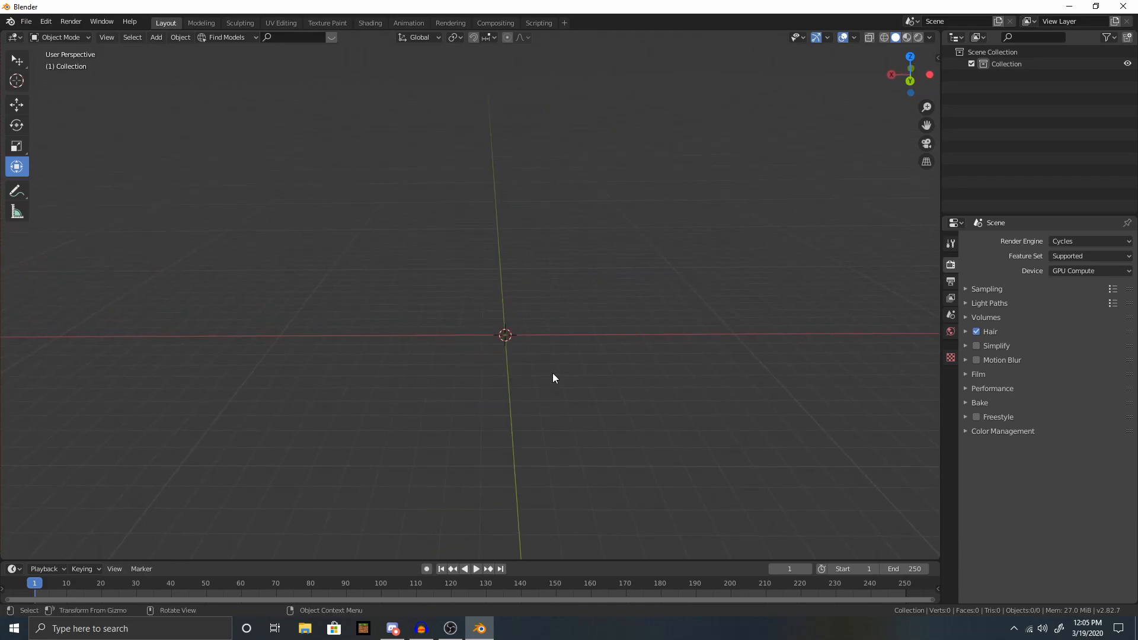
{"action": "key", "text": "shift+a"}
{"action": "mouse_move", "coordinate": [557, 375]}
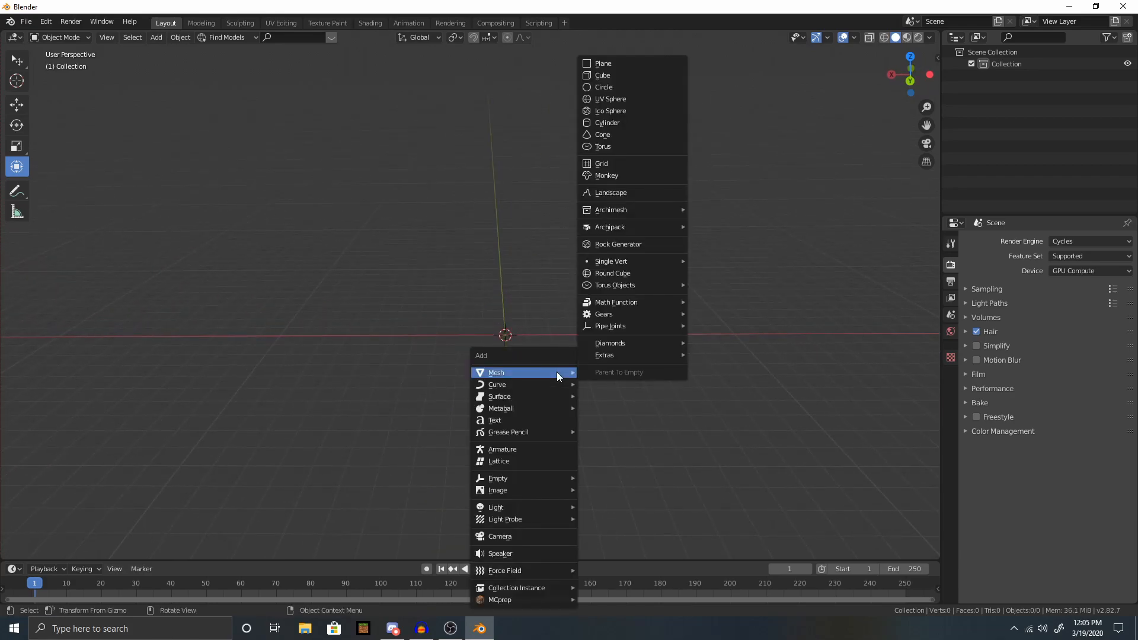
{"action": "left_click", "coordinate": [644, 63]}
{"action": "key", "text": "s"}
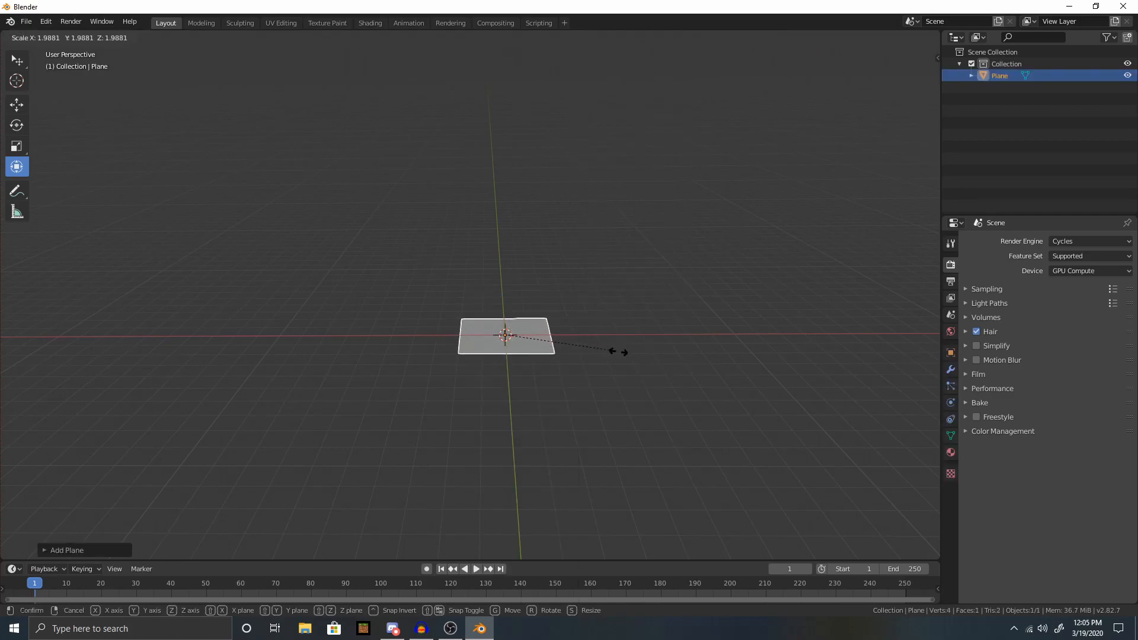
{"action": "left_click", "coordinate": [782, 381]}
{"action": "middle_click_drag", "start_coordinate": [501, 424], "coordinate": [497, 460]}
{"action": "scroll", "coordinate": [497, 460], "scroll_direction": "up", "scroll_amount": 2}
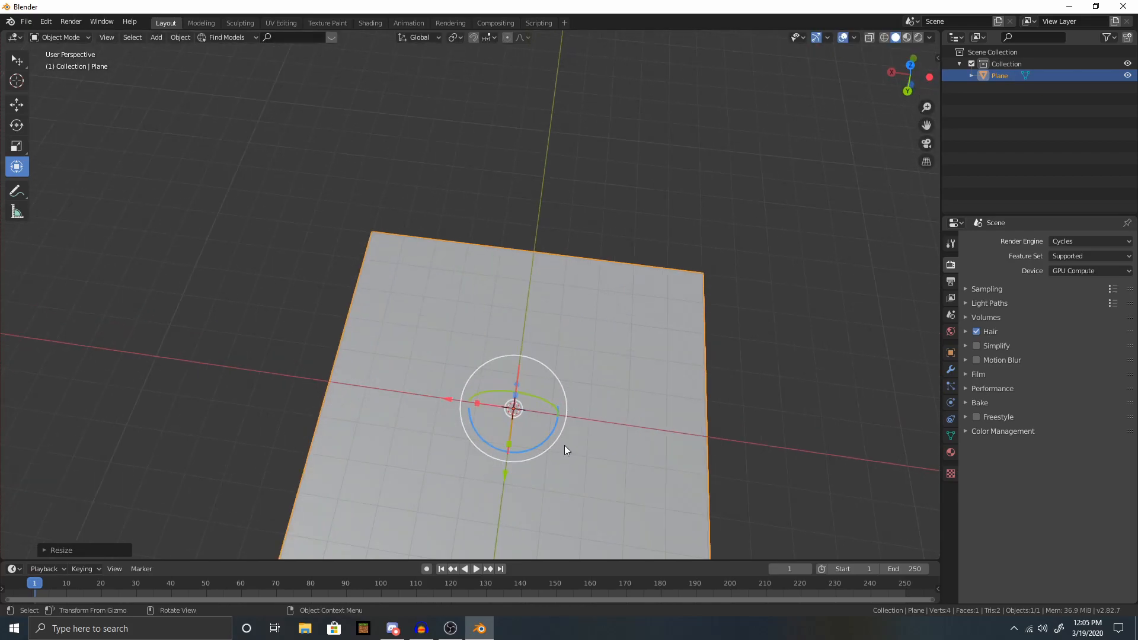
{"action": "scroll", "coordinate": [564, 446], "scroll_direction": "down", "scroll_amount": 4}
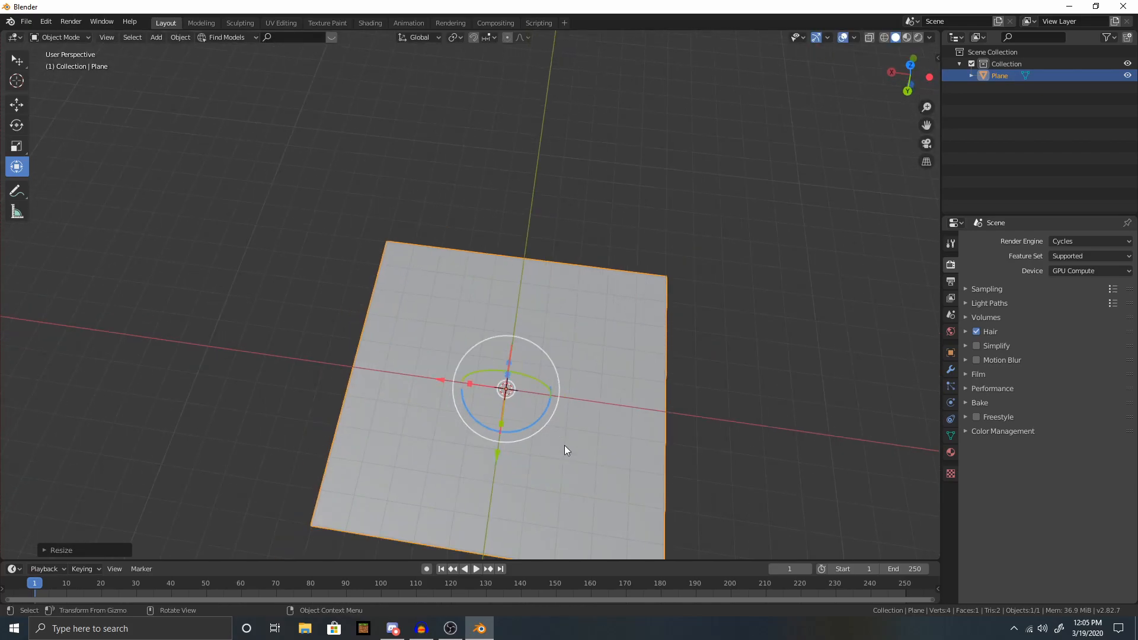
{"action": "key", "text": "s"}
{"action": "left_click", "coordinate": [588, 419]}
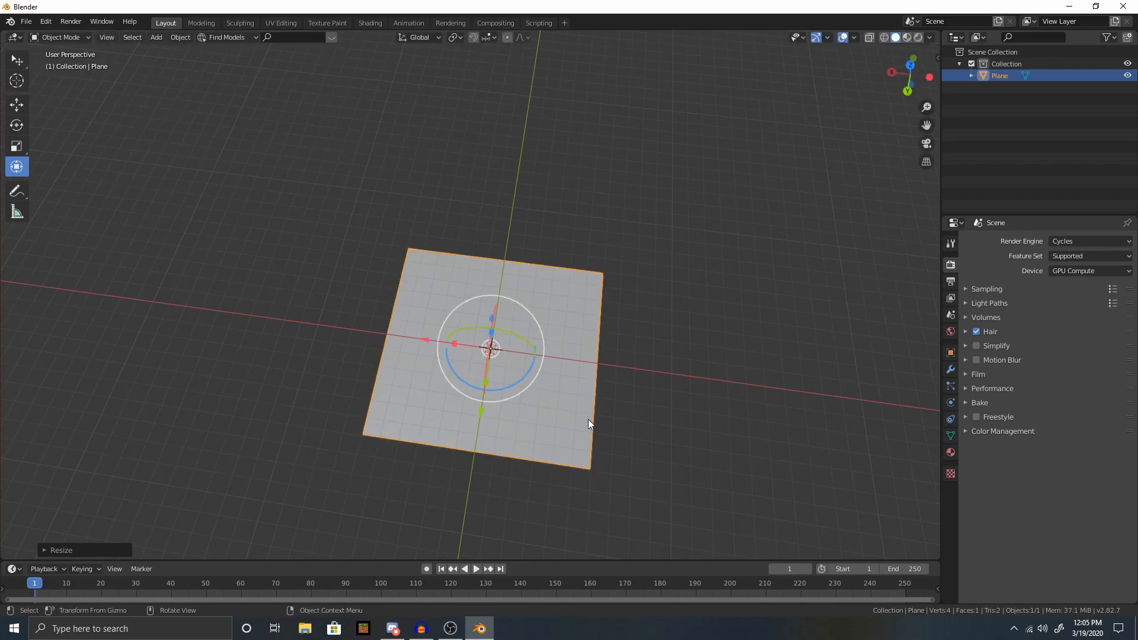
Add a camera at the world origin and look through it.
{"action": "left_click", "coordinate": [637, 339]}
{"action": "key", "text": "shift+a"}
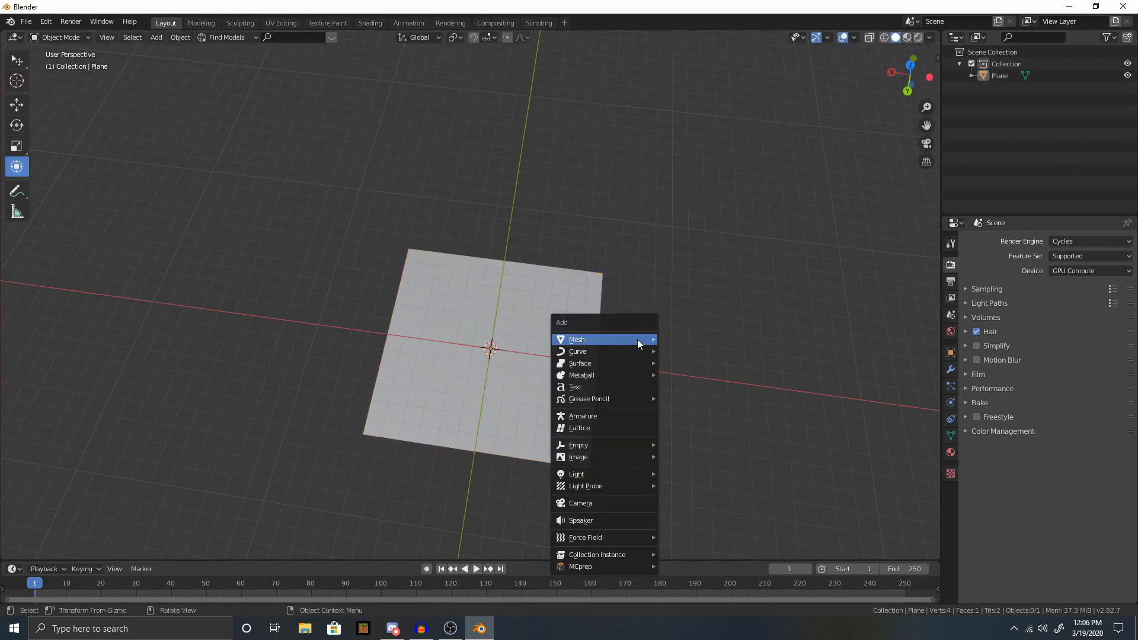
{"action": "mouse_move", "coordinate": [638, 339]}
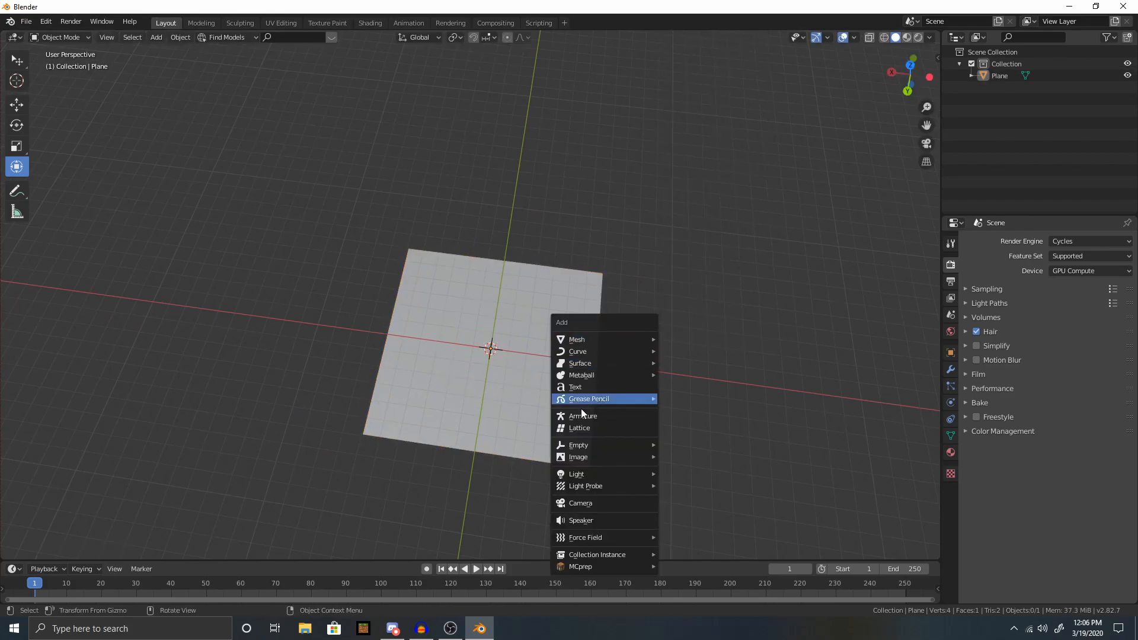
{"action": "left_click", "coordinate": [584, 503]}
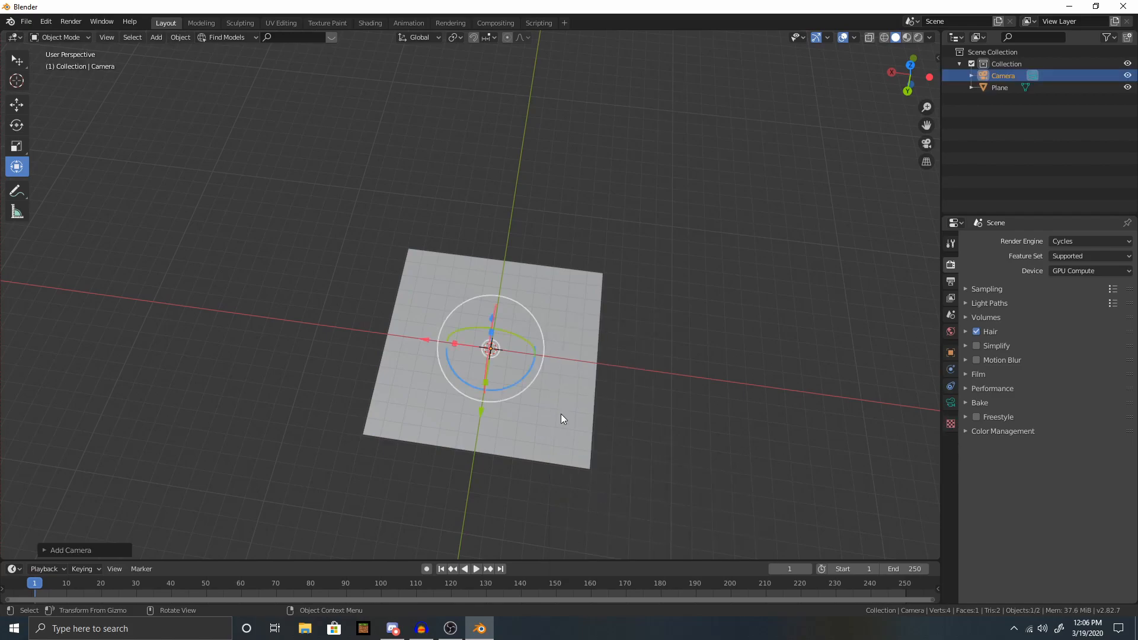
{"action": "key", "text": "KP_0"}
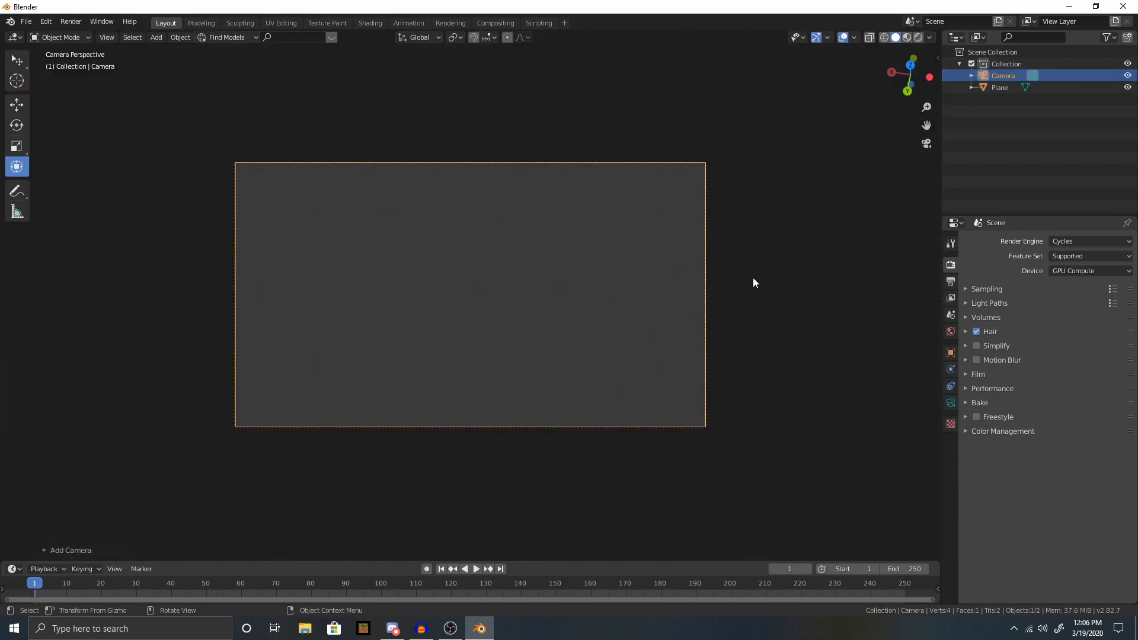
Set the camera's rotation to 0° on all axes and raise it to about 31 m on Z.
{"action": "key", "text": "n"}
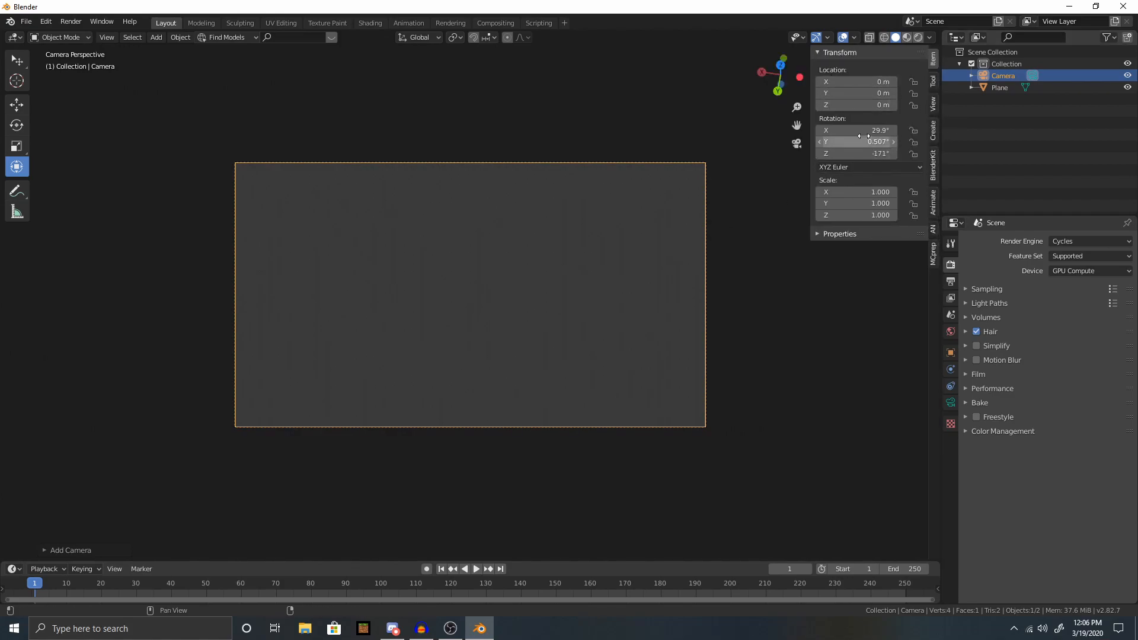
{"action": "left_click_drag", "start_coordinate": [864, 130], "coordinate": [863, 153]}
{"action": "type", "text": "0"}
{"action": "key", "text": "Return"}
{"action": "left_click_drag", "start_coordinate": [863, 105], "coordinate": [916, 105]}
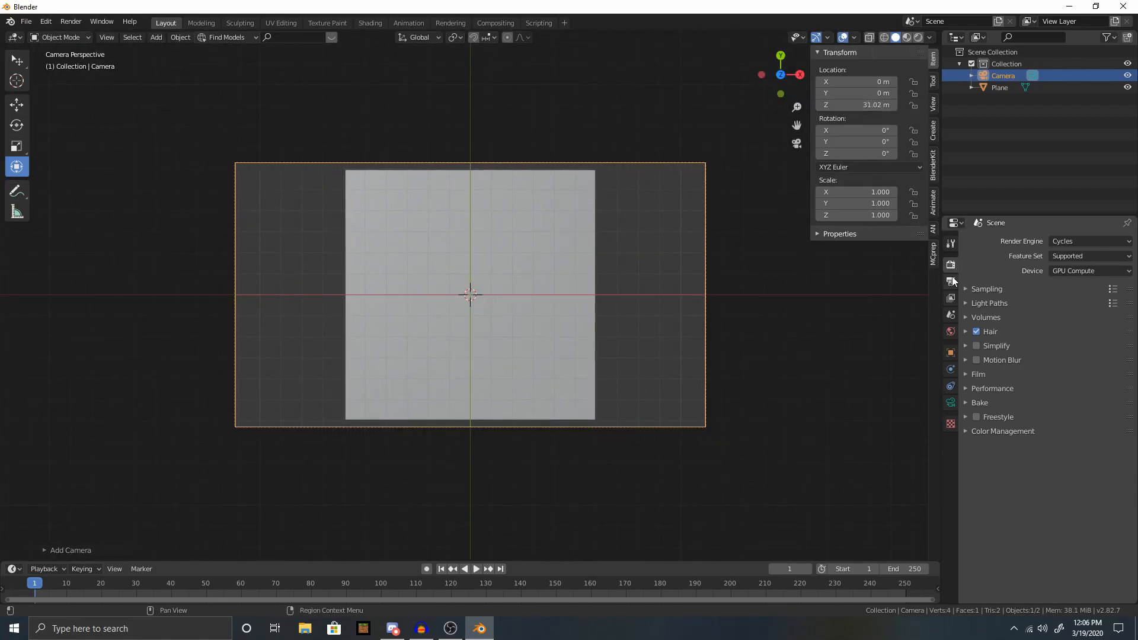
Set the output resolution to a square 512 × 512 px.
{"action": "left_click", "coordinate": [951, 281]}
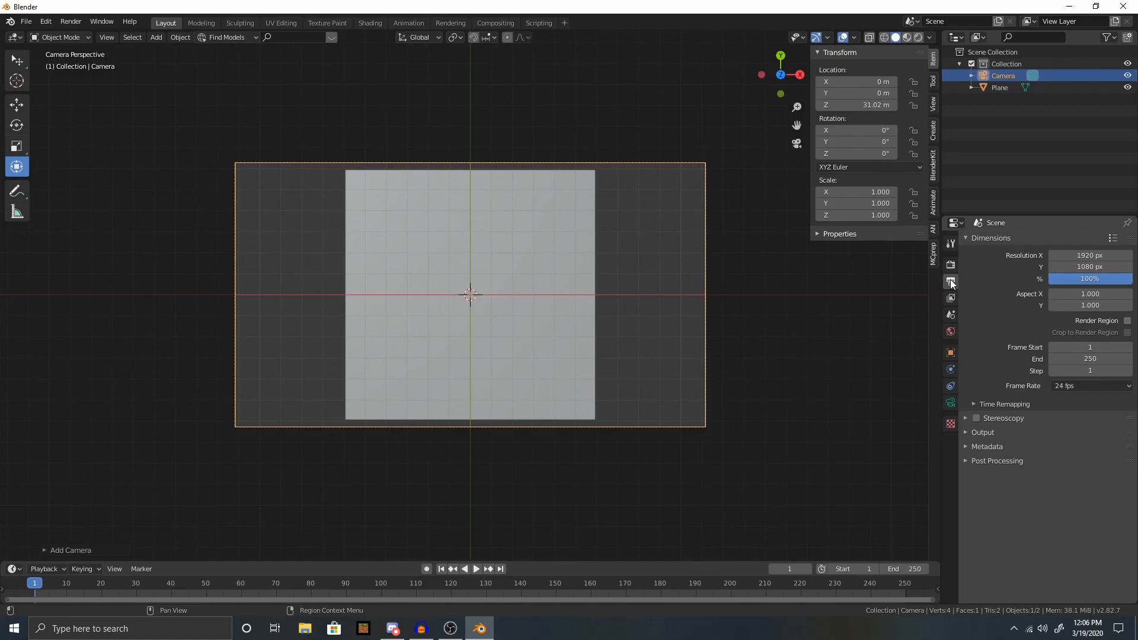
{"action": "left_click_drag", "start_coordinate": [1085, 254], "coordinate": [1084, 252]}
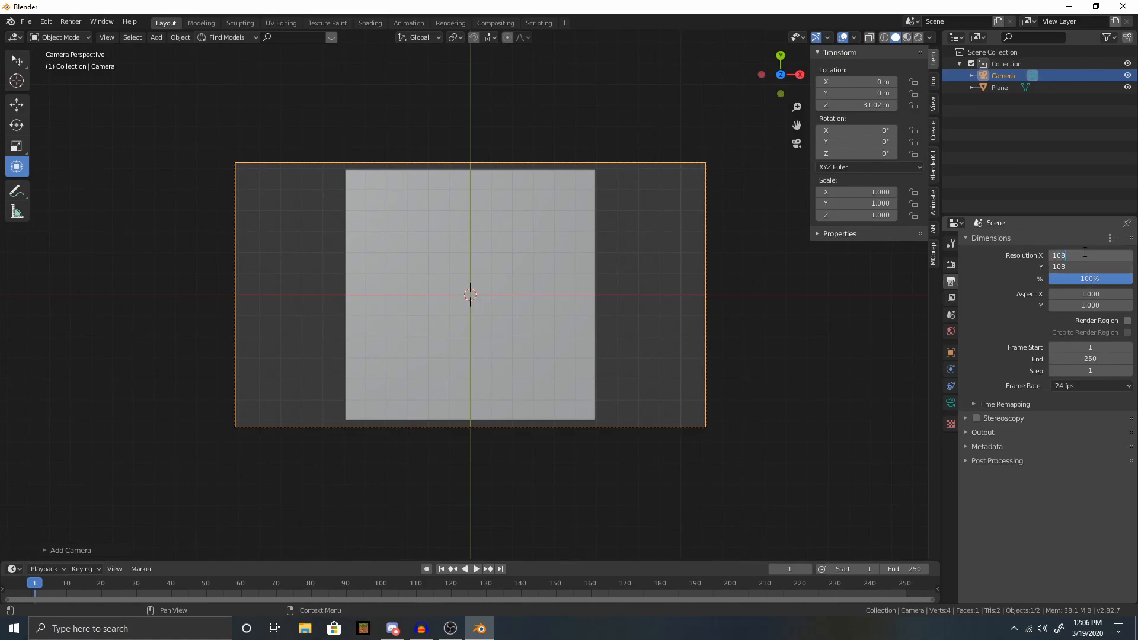
{"action": "key", "text": "Return"}
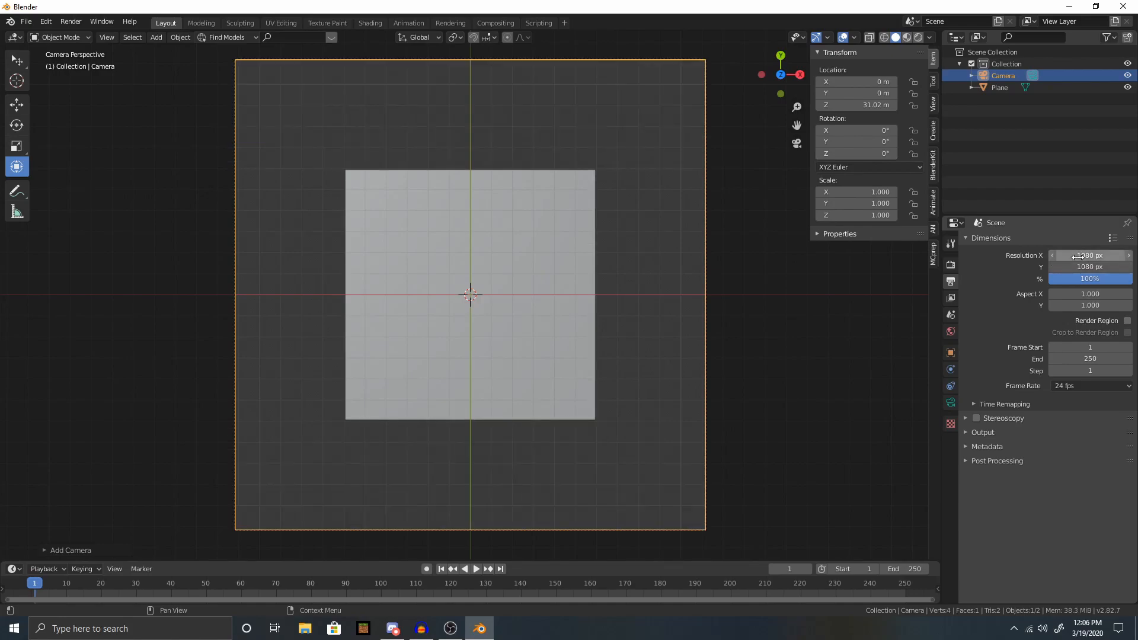
{"action": "left_click_drag", "start_coordinate": [1101, 255], "coordinate": [1102, 266]}
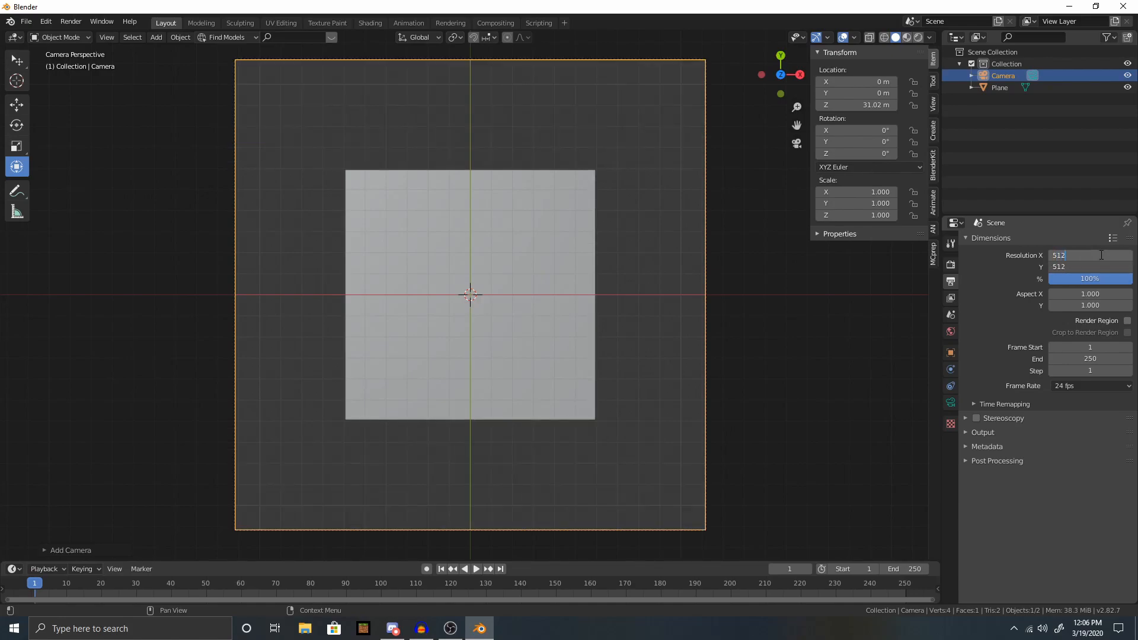
{"action": "key", "text": "Return"}
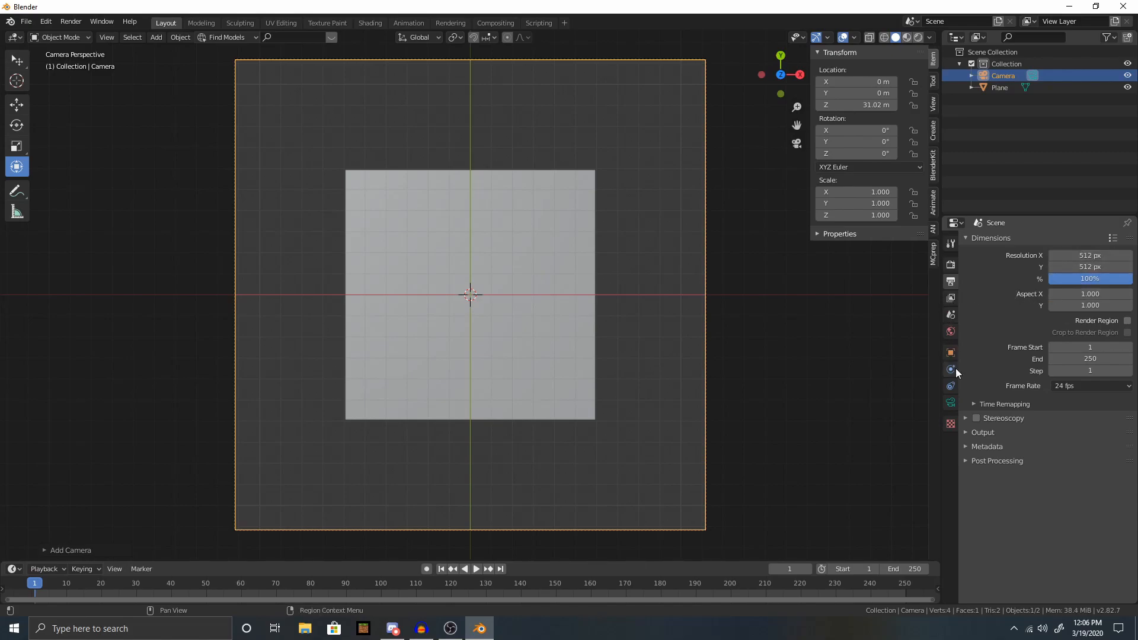
Make the camera orthographic and set its orthographic scale to 12.9 so a margin surrounds the plane.
{"action": "left_click", "coordinate": [951, 404]}
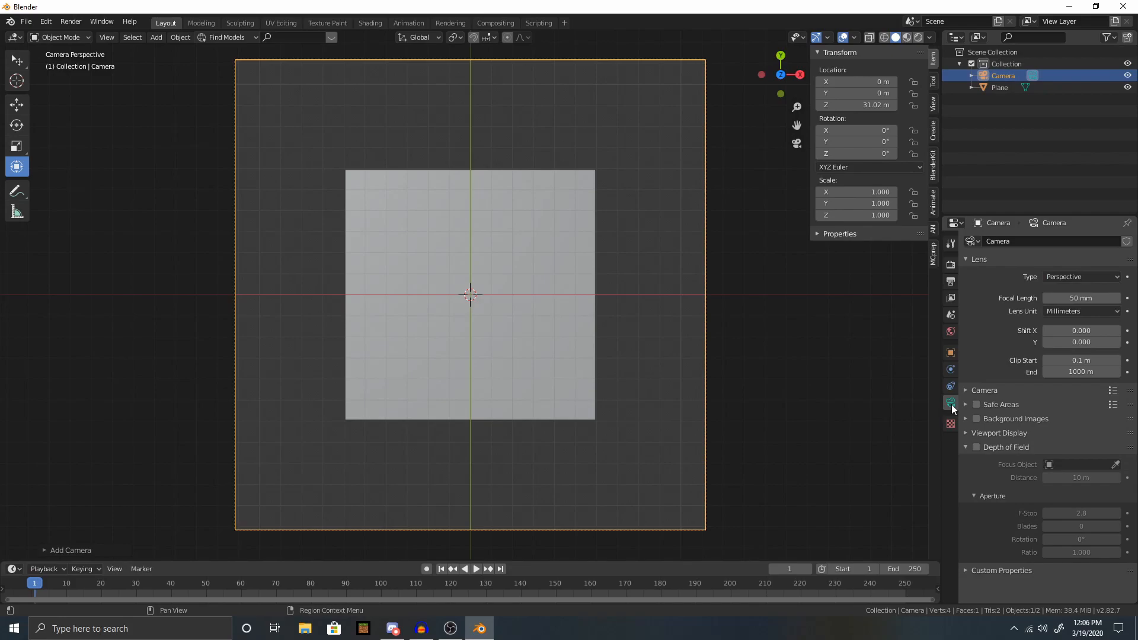
{"action": "left_click", "coordinate": [1074, 277]}
{"action": "left_click", "coordinate": [1066, 303]}
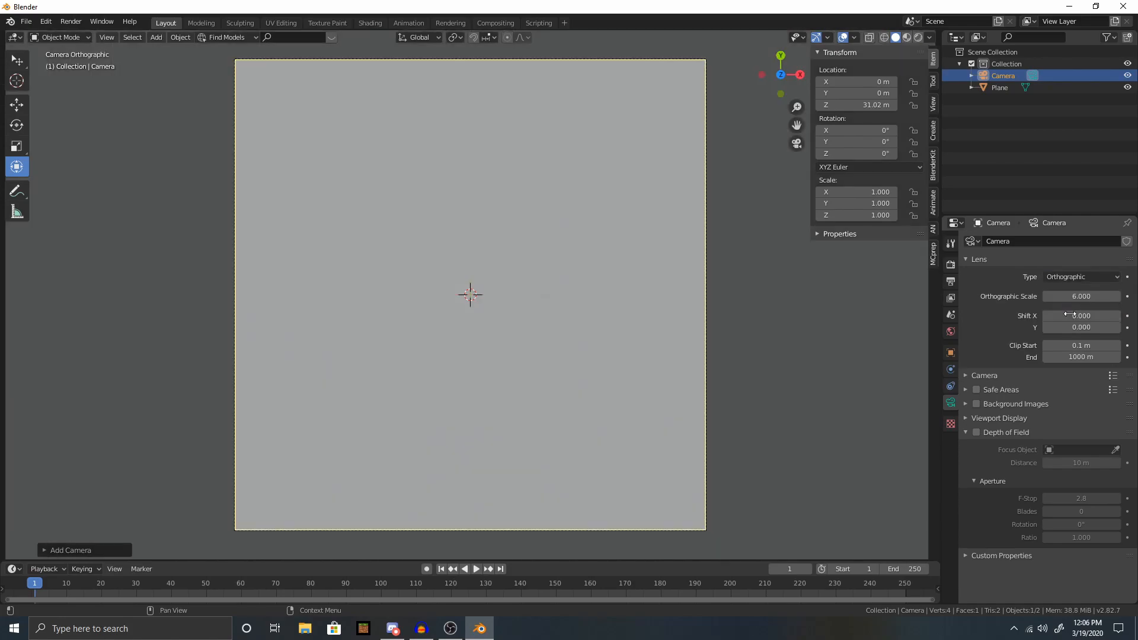
{"action": "left_click_drag", "start_coordinate": [1081, 296], "coordinate": [1117, 296]}
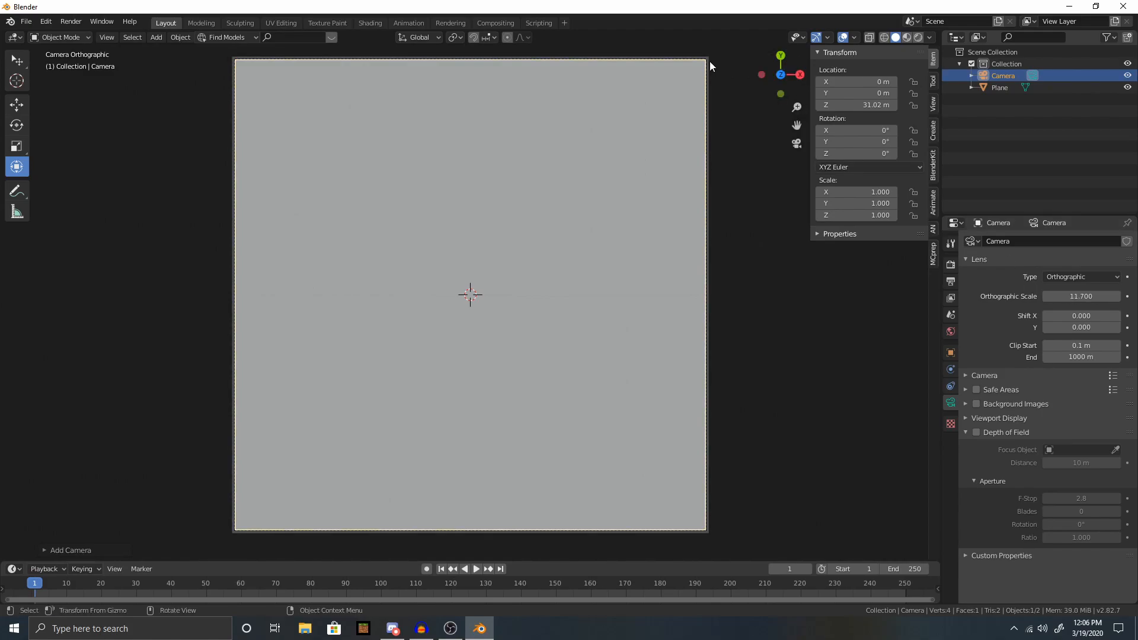
{"action": "left_click_drag", "start_coordinate": [1081, 297], "coordinate": [1097, 296]}
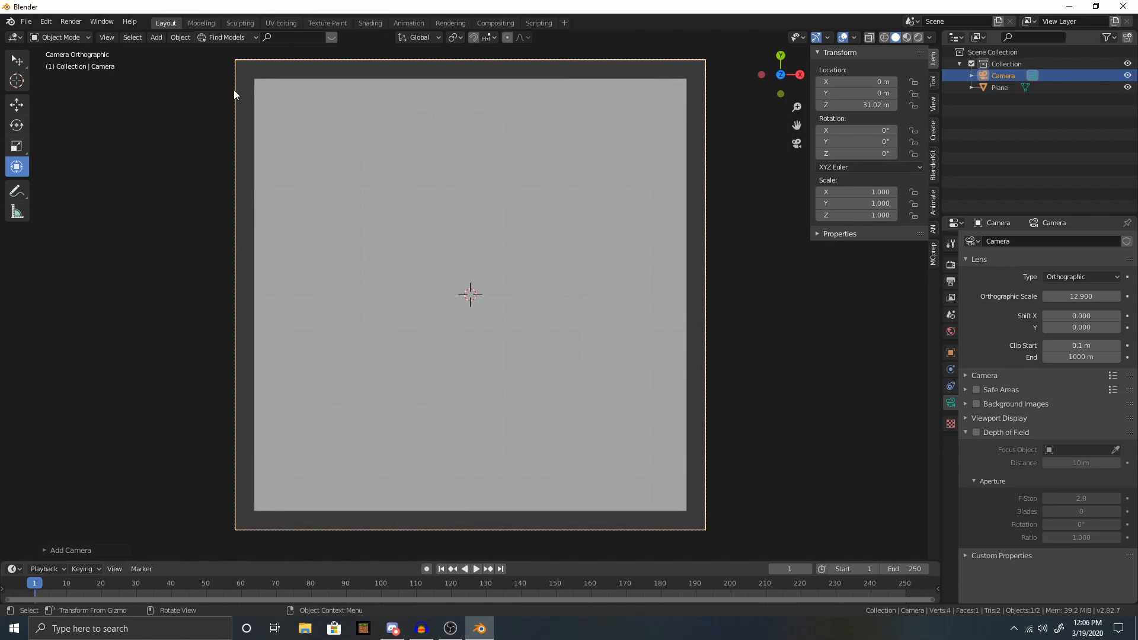
Render a test image of the camera view and close the result.
{"action": "left_click", "coordinate": [71, 21]}
{"action": "left_click", "coordinate": [87, 35]}
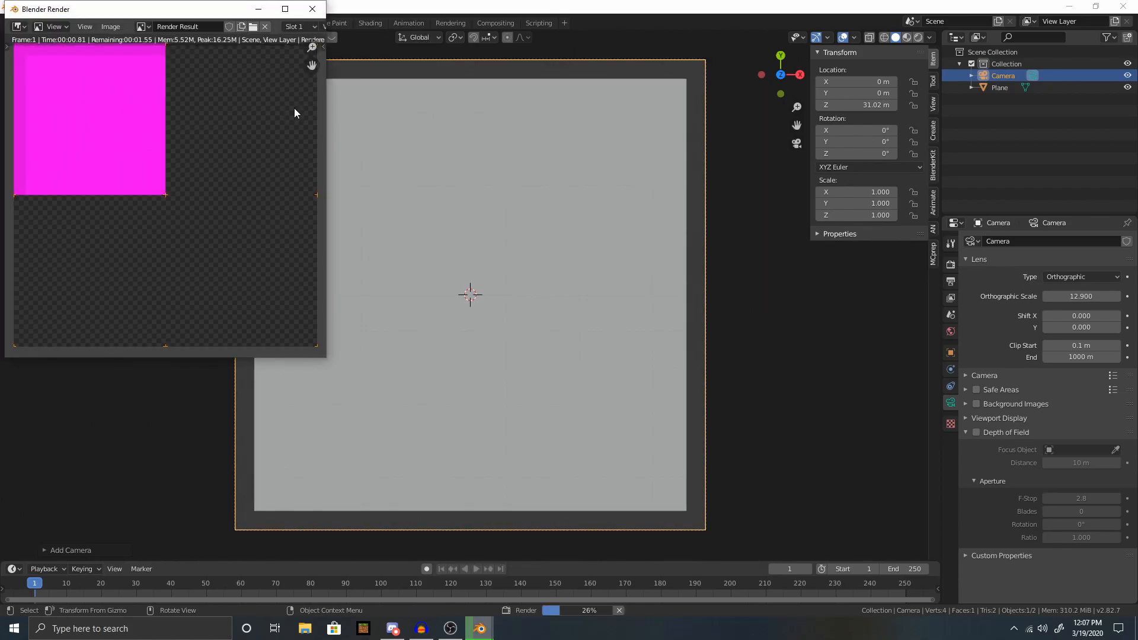
{"action": "left_click", "coordinate": [311, 9]}
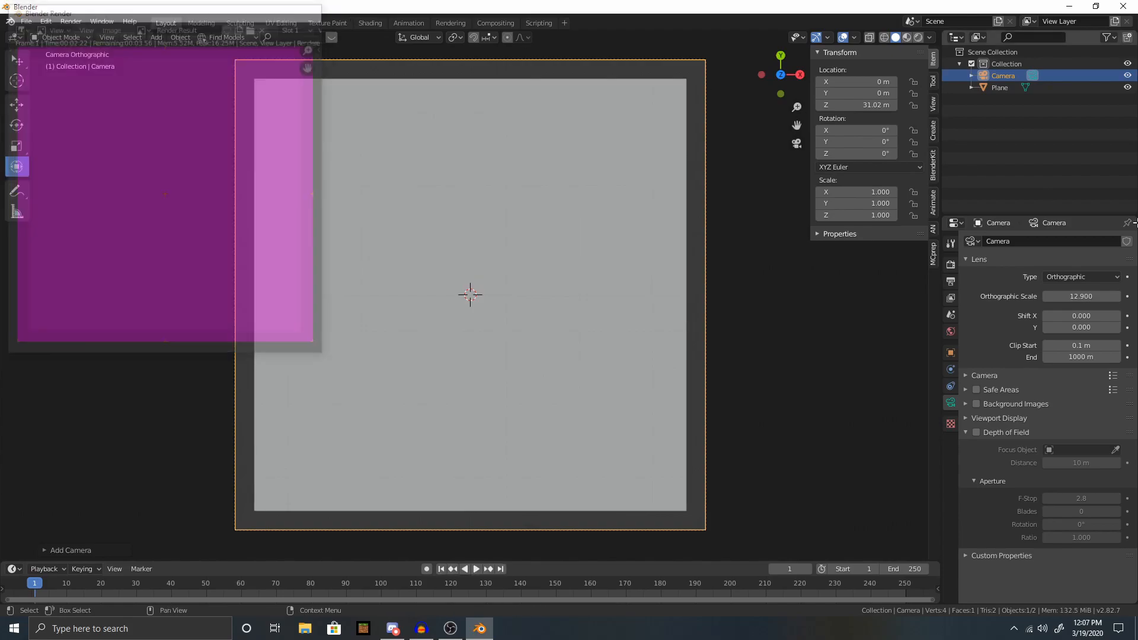
Change the render engine to Eevee and render another test image, closing the result.
{"action": "left_click", "coordinate": [950, 264]}
{"action": "left_click", "coordinate": [1088, 242]}
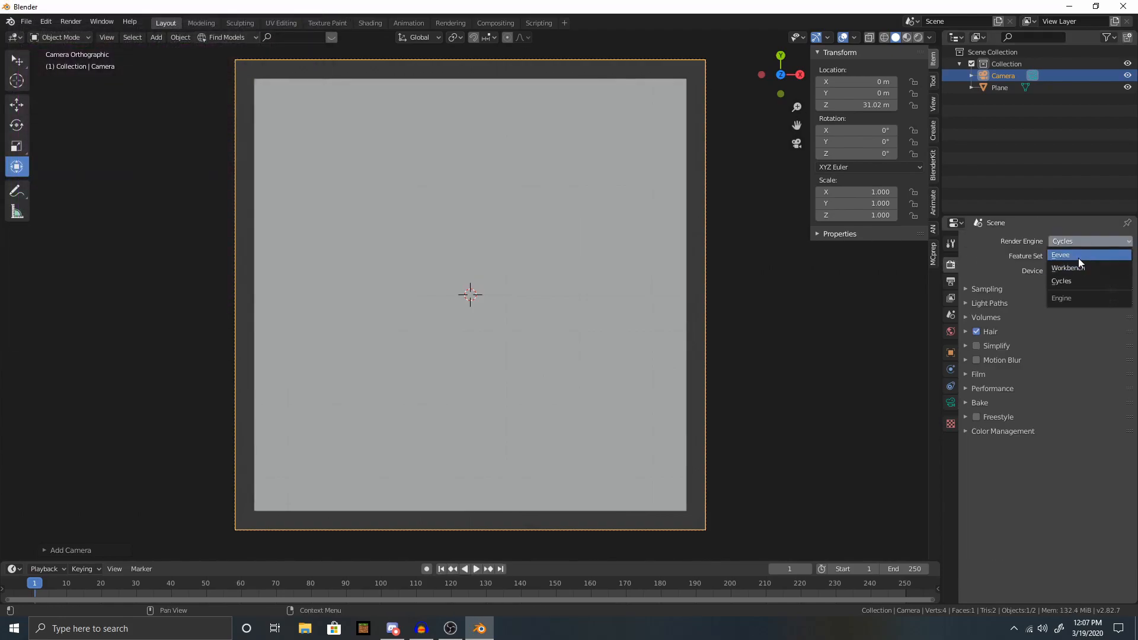
{"action": "left_click", "coordinate": [1061, 255]}
{"action": "left_click", "coordinate": [67, 22]}
{"action": "left_click", "coordinate": [95, 35]}
{"action": "left_click", "coordinate": [311, 9]}
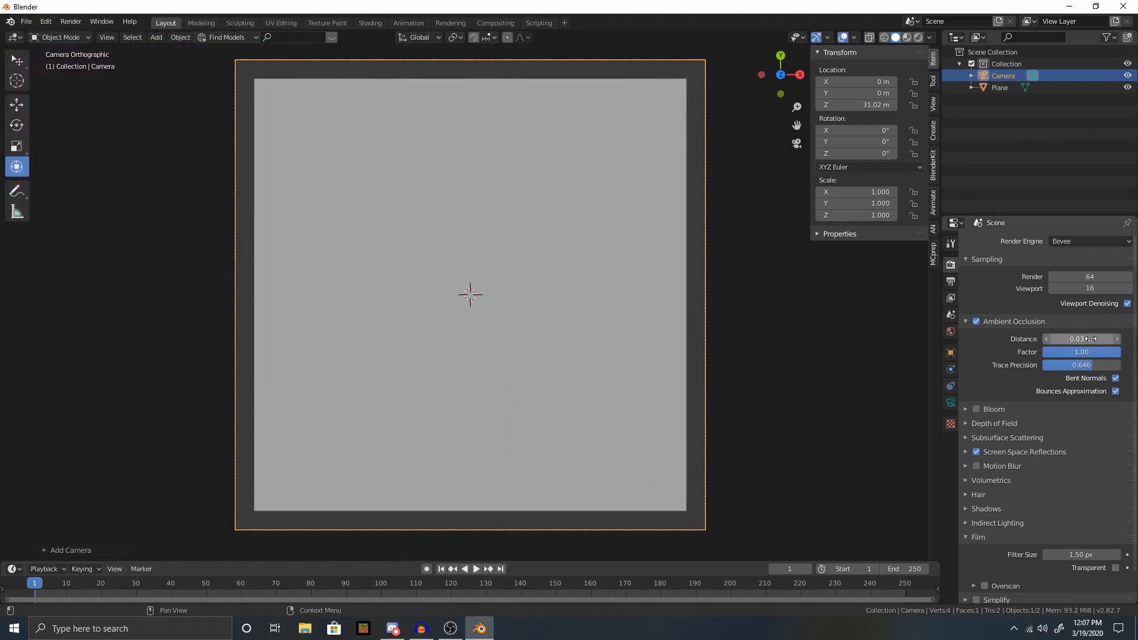
Clear all system notifications.
{"action": "left_click", "coordinate": [951, 279]}
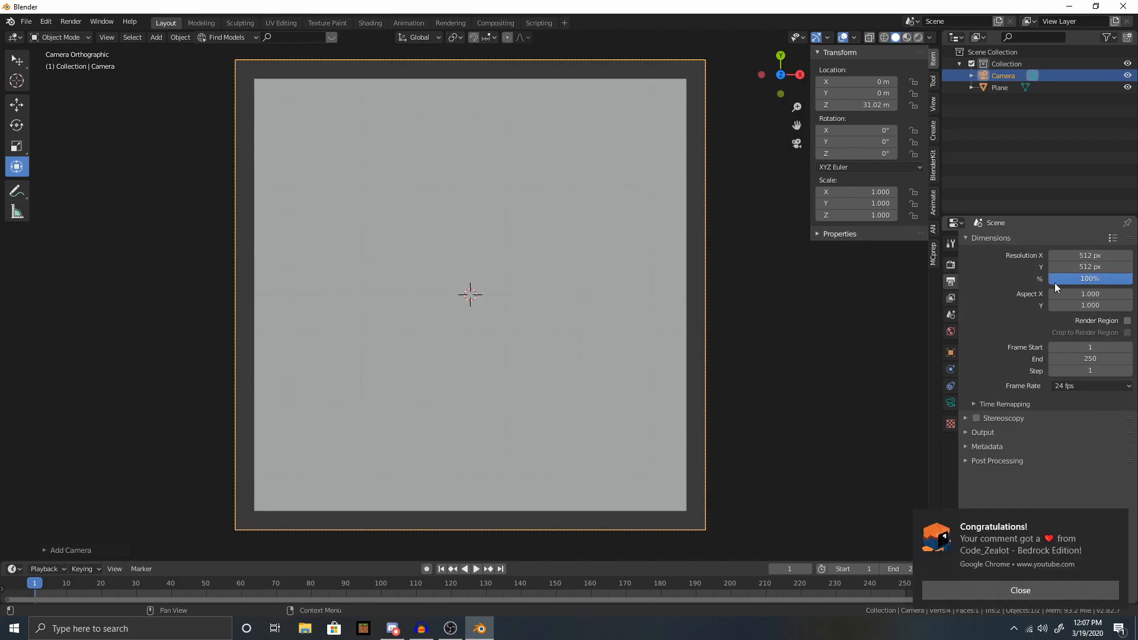
{"action": "left_click", "coordinate": [1119, 629]}
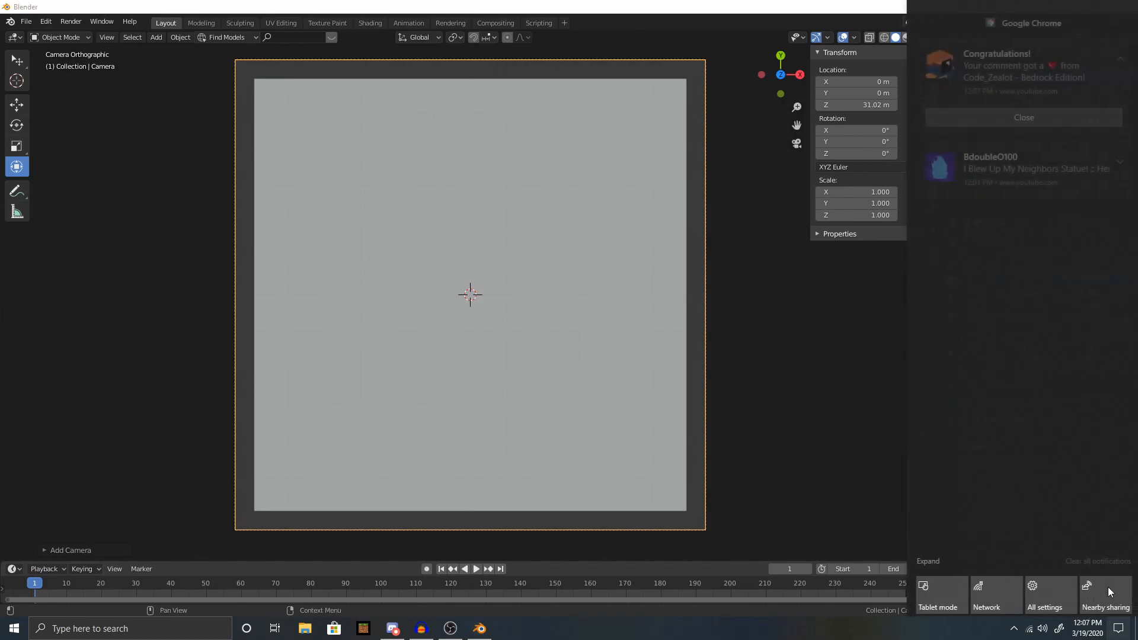
{"action": "left_click", "coordinate": [1097, 561]}
Set the camera's orthographic scale to 11.7 so the plane fills the frame.
{"action": "left_click", "coordinate": [951, 403]}
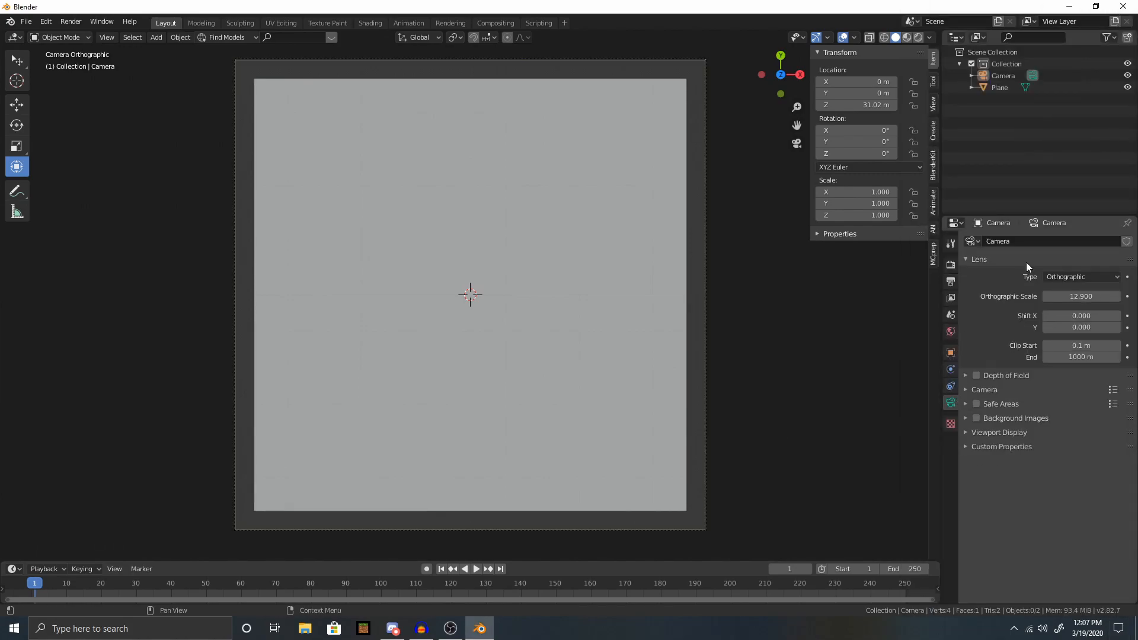
{"action": "left_click_drag", "start_coordinate": [1070, 297], "coordinate": [1057, 297]}
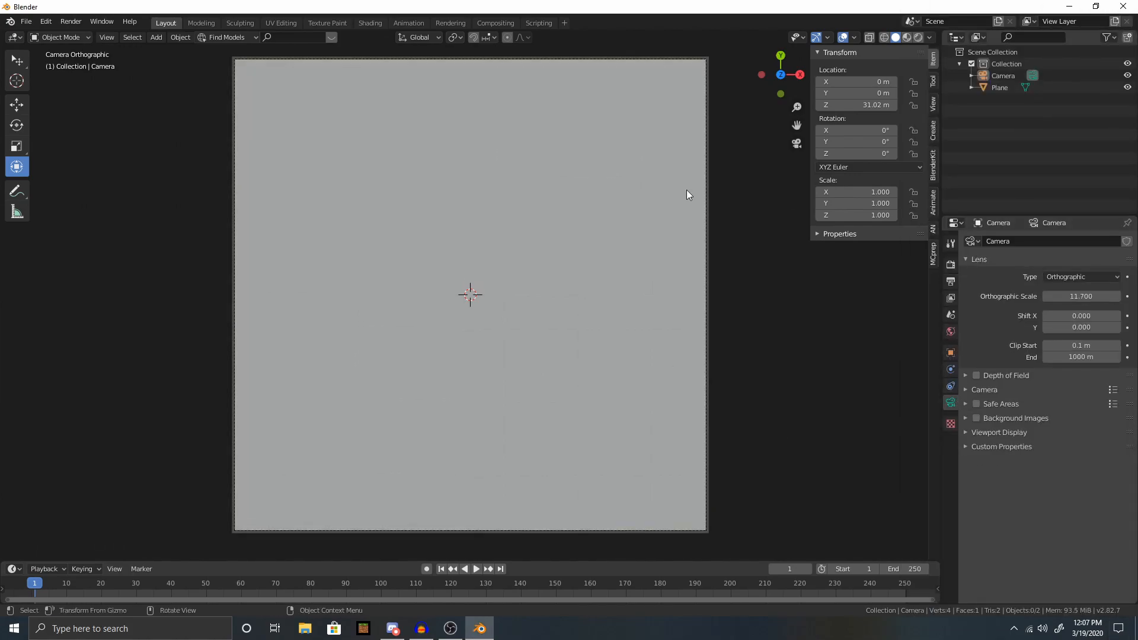
Split the 3D viewport horizontally into two stacked viewports.
{"action": "left_click", "coordinate": [26, 23]}
{"action": "left_click", "coordinate": [14, 37]}
{"action": "left_click", "coordinate": [23, 38]}
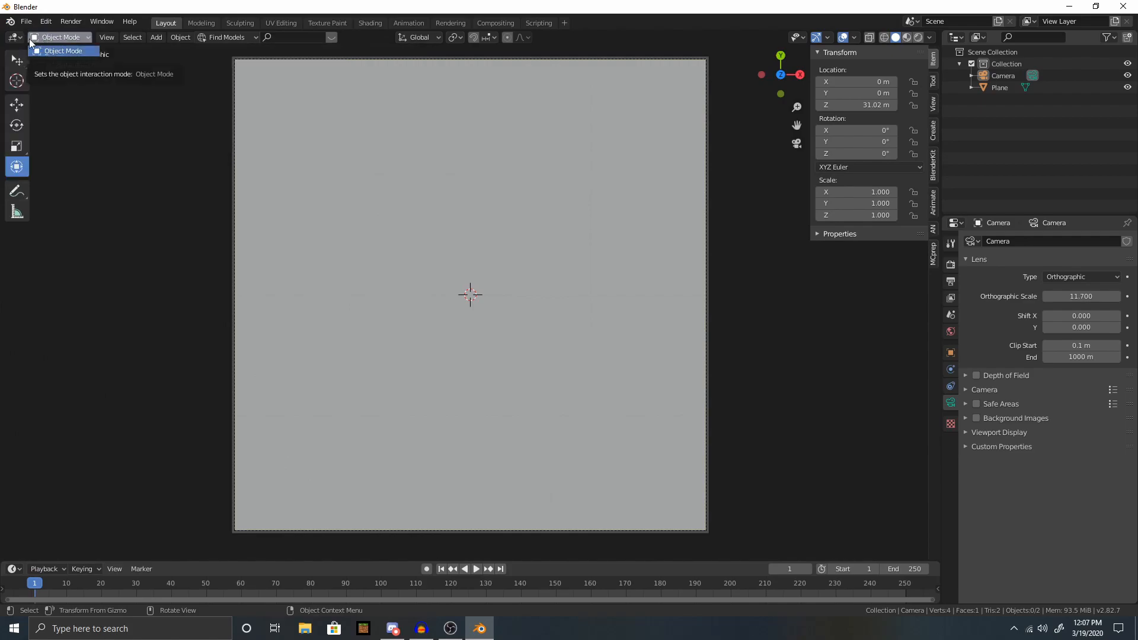
{"action": "left_click_drag", "start_coordinate": [940, 36], "coordinate": [913, 267]}
{"action": "left_click", "coordinate": [15, 36]}
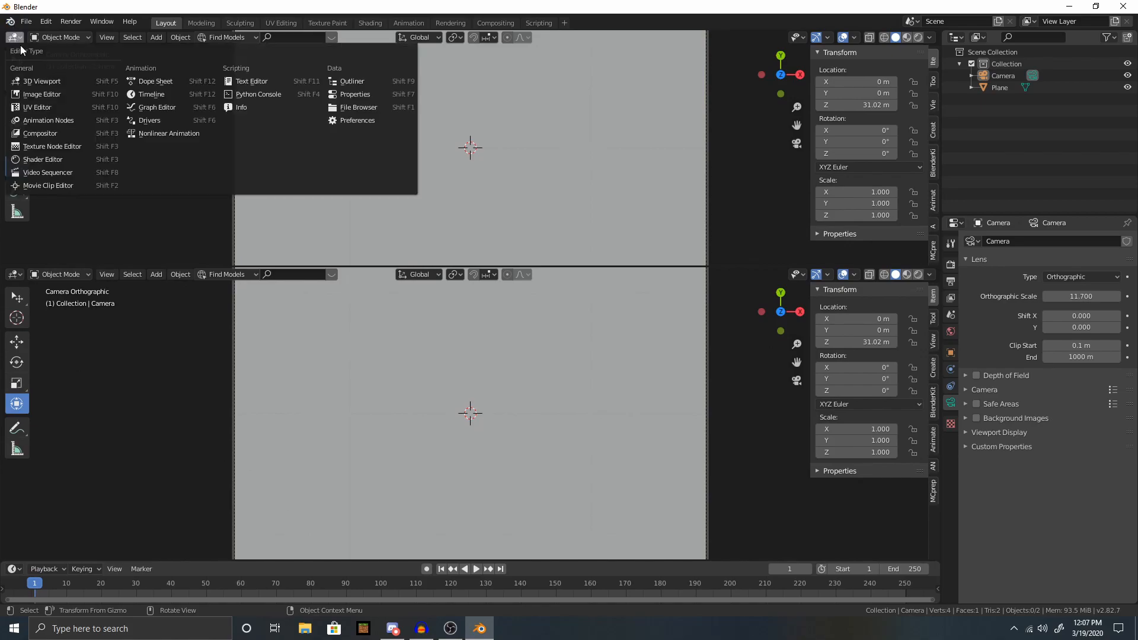
Switch the lower viewport out of the camera view to a user perspective showing both plane and camera.
{"action": "left_click", "coordinate": [317, 411]}
{"action": "key", "text": "KP_0"}
{"action": "middle_click_drag", "start_coordinate": [318, 411], "coordinate": [518, 403]}
{"action": "scroll", "coordinate": [518, 403], "scroll_direction": "down", "scroll_amount": 3}
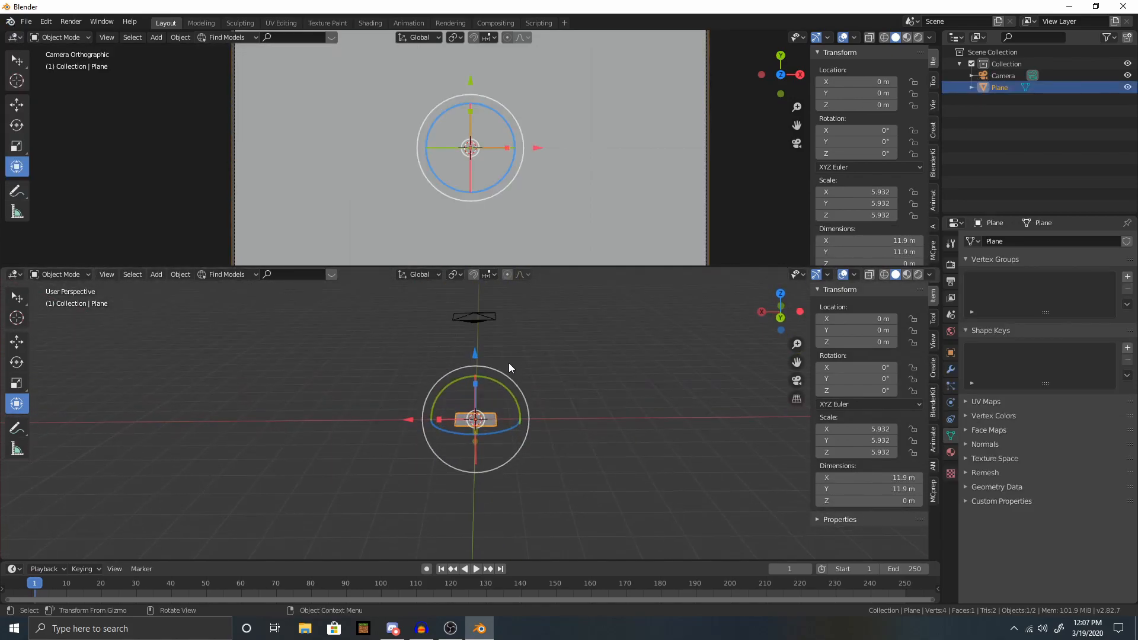
{"action": "left_click", "coordinate": [472, 311]}
{"action": "key", "text": "s"}
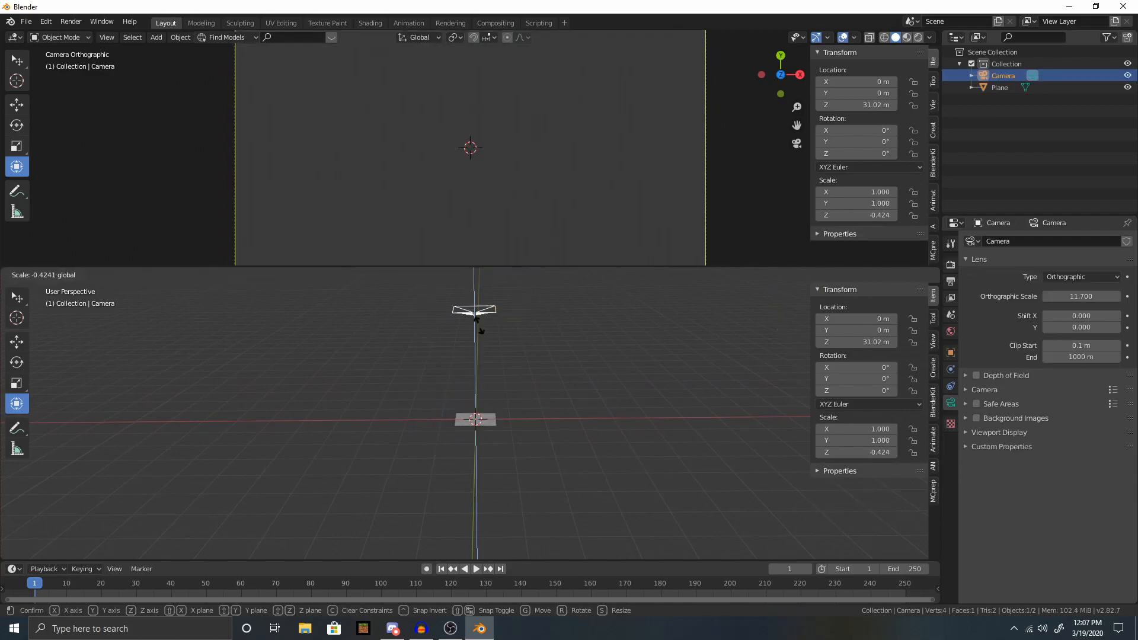
{"action": "left_click", "coordinate": [499, 291]}
{"action": "left_click_drag", "start_coordinate": [473, 297], "coordinate": [486, 379]}
Select the plane and frame it in the lower viewport from an angled perspective.
{"action": "middle_click_drag", "start_coordinate": [506, 375], "coordinate": [545, 329]}
{"action": "key", "text": "KP_0"}
{"action": "key", "text": "KP_0"}
{"action": "key", "text": "KP_0"}
{"action": "key", "text": "KP_0"}
{"action": "mouse_move", "coordinate": [536, 348]}
{"action": "middle_mouse_down"}
{"action": "mouse_move", "coordinate": [536, 360]}
{"action": "mouse_move", "coordinate": [524, 358]}
{"action": "middle_mouse_up"}
{"action": "scroll", "coordinate": [528, 367], "scroll_direction": "down", "scroll_amount": 1}
{"action": "middle_click_drag", "start_coordinate": [549, 513], "coordinate": [660, 483], "text": "shift"}
{"action": "left_click", "coordinate": [498, 474]}
{"action": "key", "text": "KP_Decimal"}
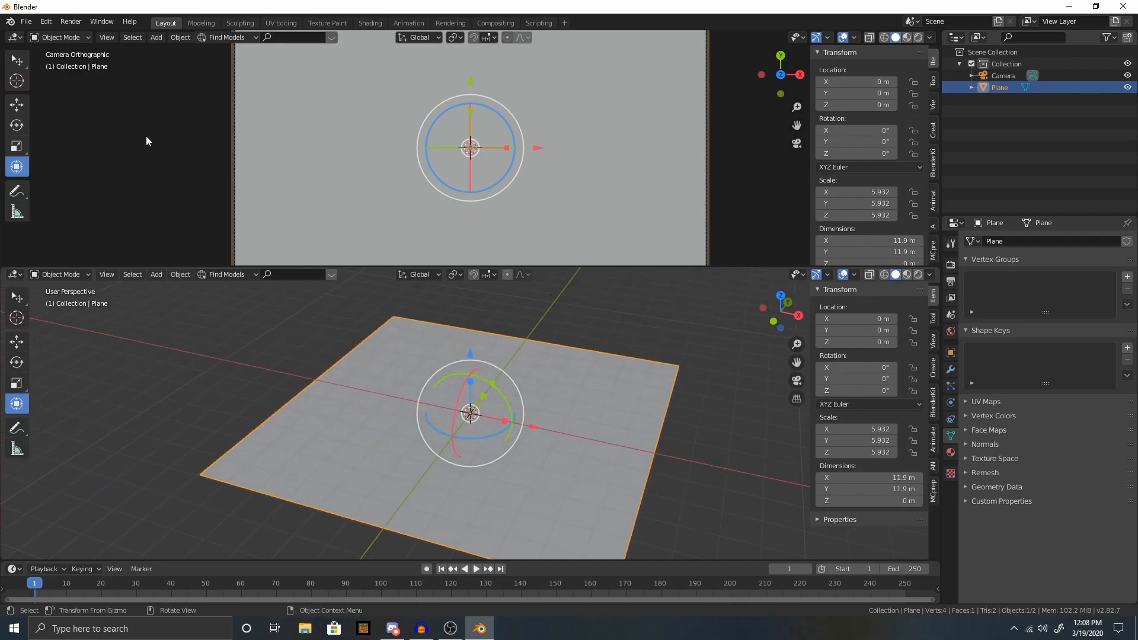
Set both the upper and lower 3D viewports to material preview shading.
{"action": "left_click", "coordinate": [907, 38]}
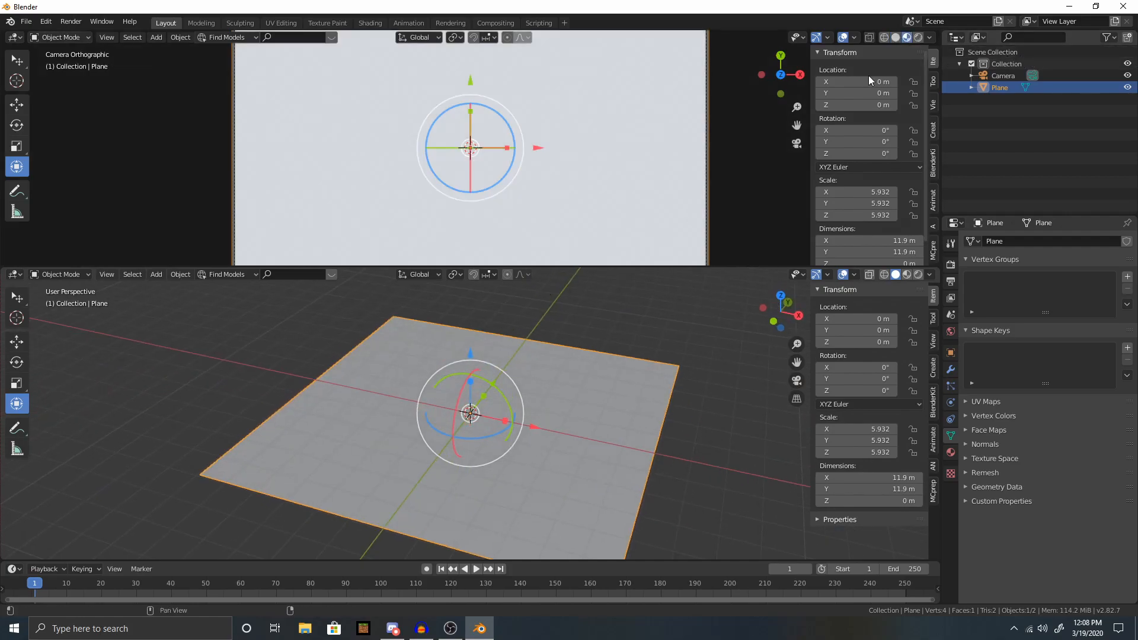
{"action": "scroll", "coordinate": [616, 412], "scroll_direction": "down", "scroll_amount": 3}
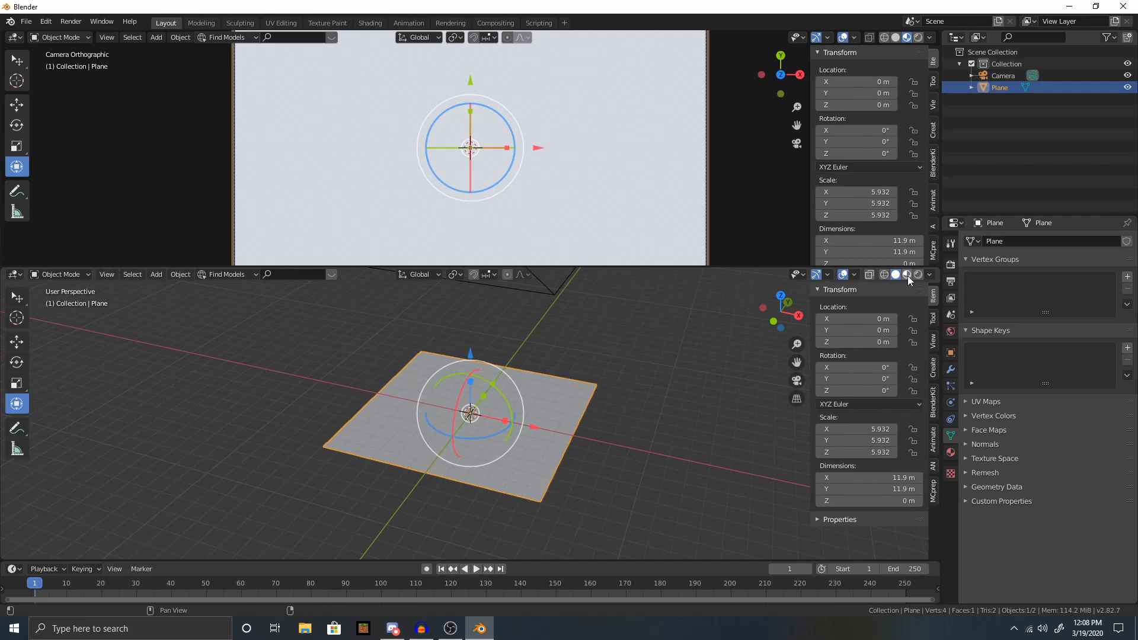
{"action": "left_click", "coordinate": [907, 276]}
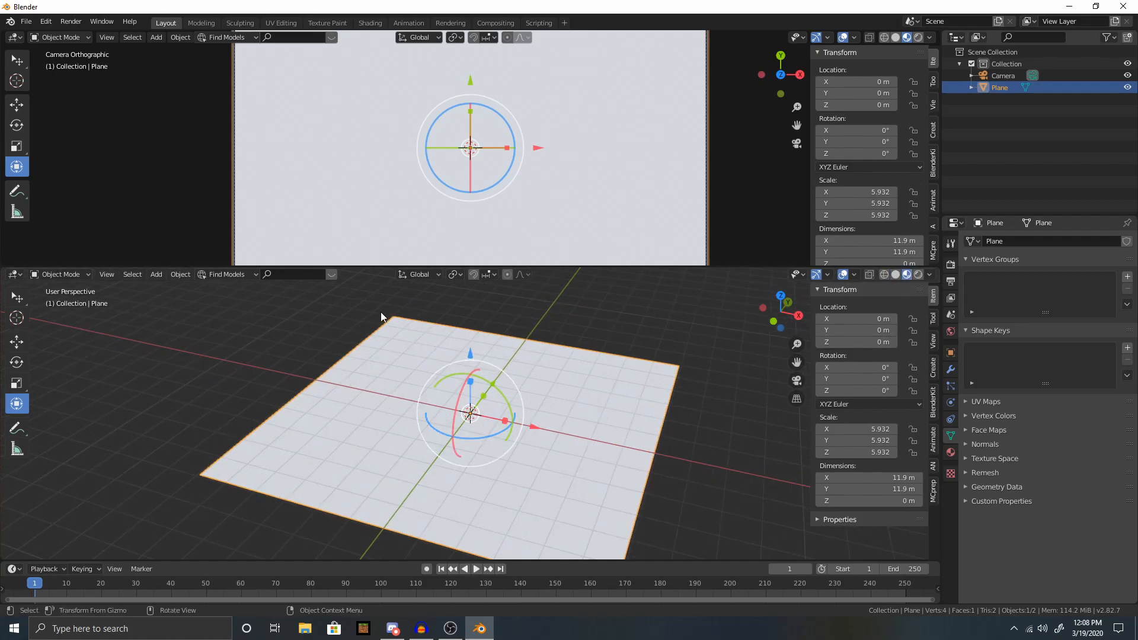
Change the upper viewport into a Shader Editor with the World nodes.
{"action": "left_click", "coordinate": [20, 37]}
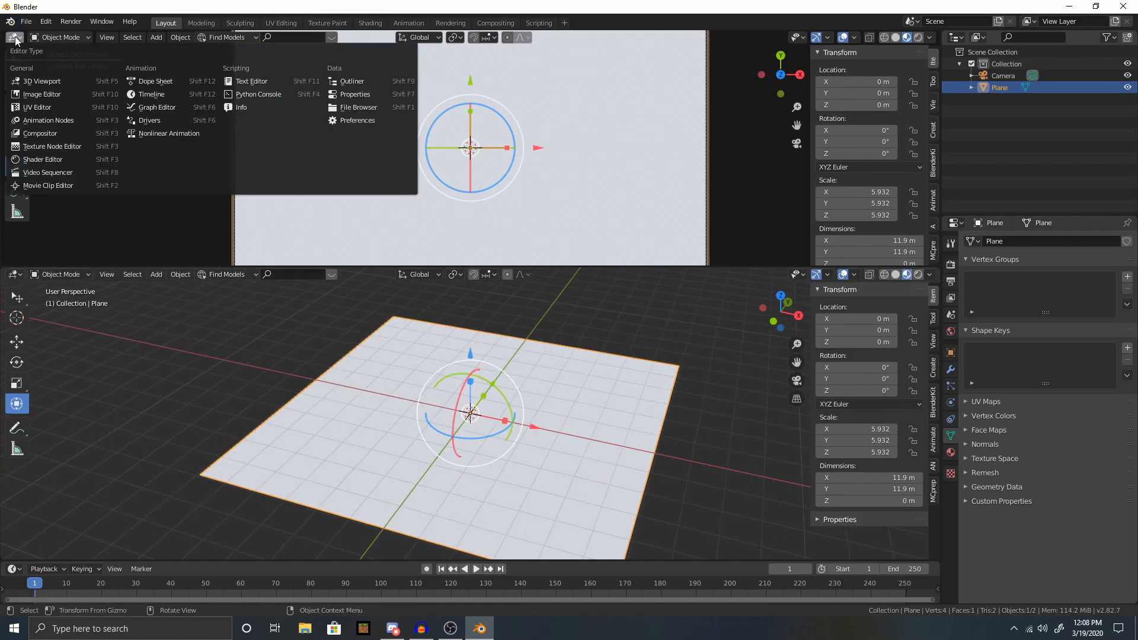
{"action": "left_click", "coordinate": [48, 158]}
{"action": "middle_click_drag", "start_coordinate": [327, 171], "coordinate": [662, 150]}
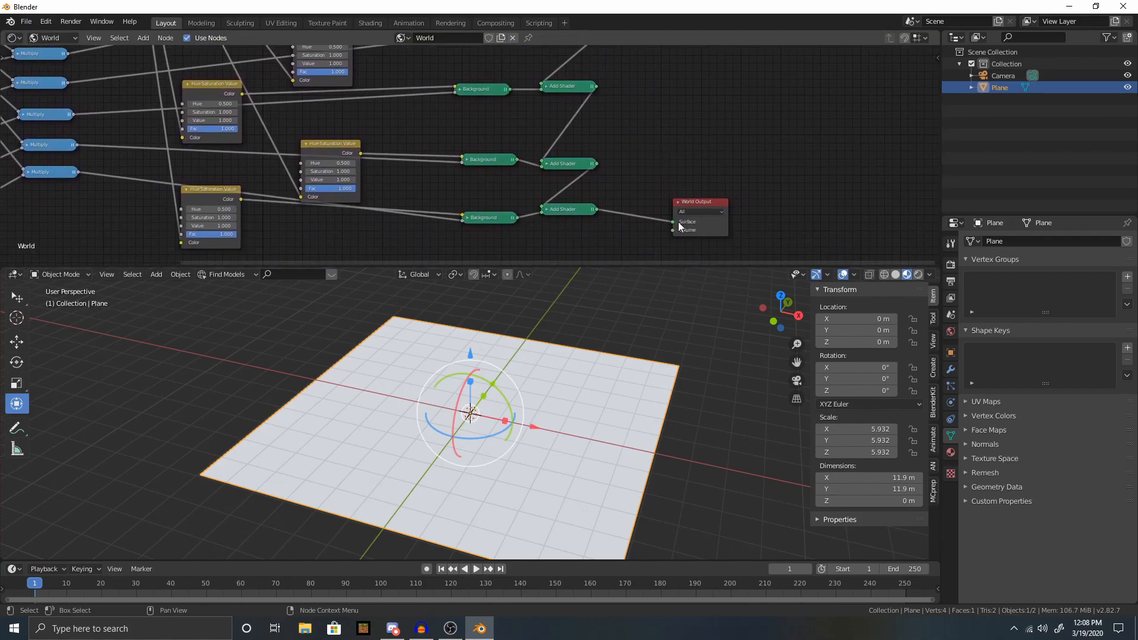
Disconnect the World Output node from the last Add Shader and move it clear of the existing node network.
{"action": "left_click", "coordinate": [71, 22]}
{"action": "left_click", "coordinate": [98, 34]}
{"action": "left_click", "coordinate": [313, 9]}
{"action": "scroll", "coordinate": [604, 200], "scroll_direction": "down", "scroll_amount": 4}
{"action": "left_click_drag", "start_coordinate": [599, 184], "coordinate": [632, 185]}
{"action": "scroll", "coordinate": [440, 176], "scroll_direction": "up", "scroll_amount": 5}
Add a Background shader before the World Output and connect it to the Surface input.
{"action": "key", "text": "shift+a"}
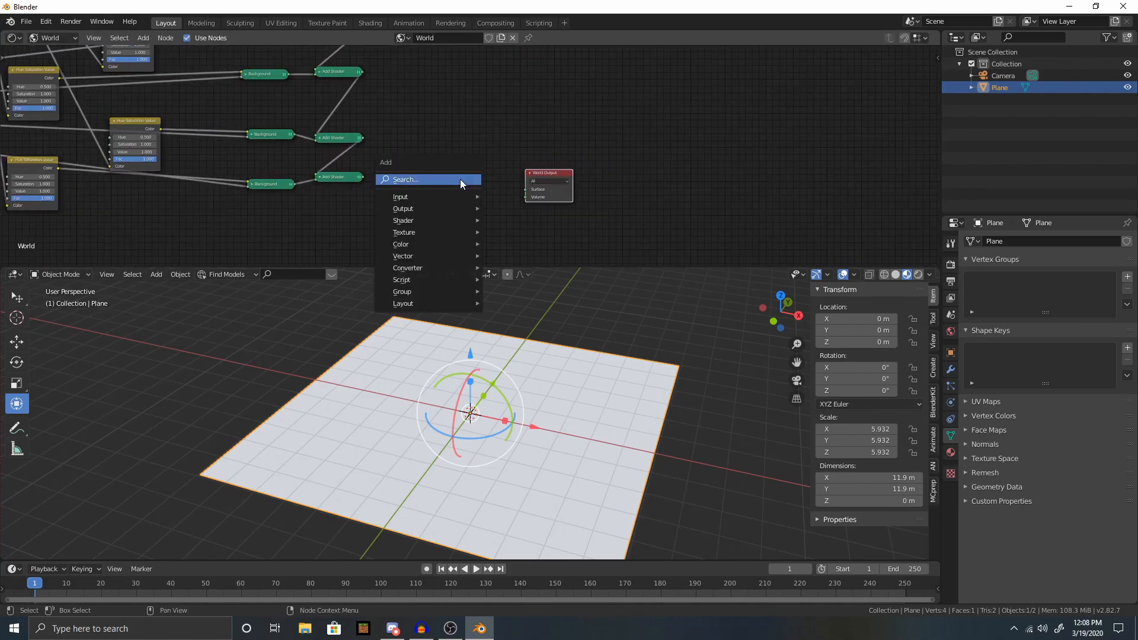
{"action": "mouse_move", "coordinate": [423, 220]}
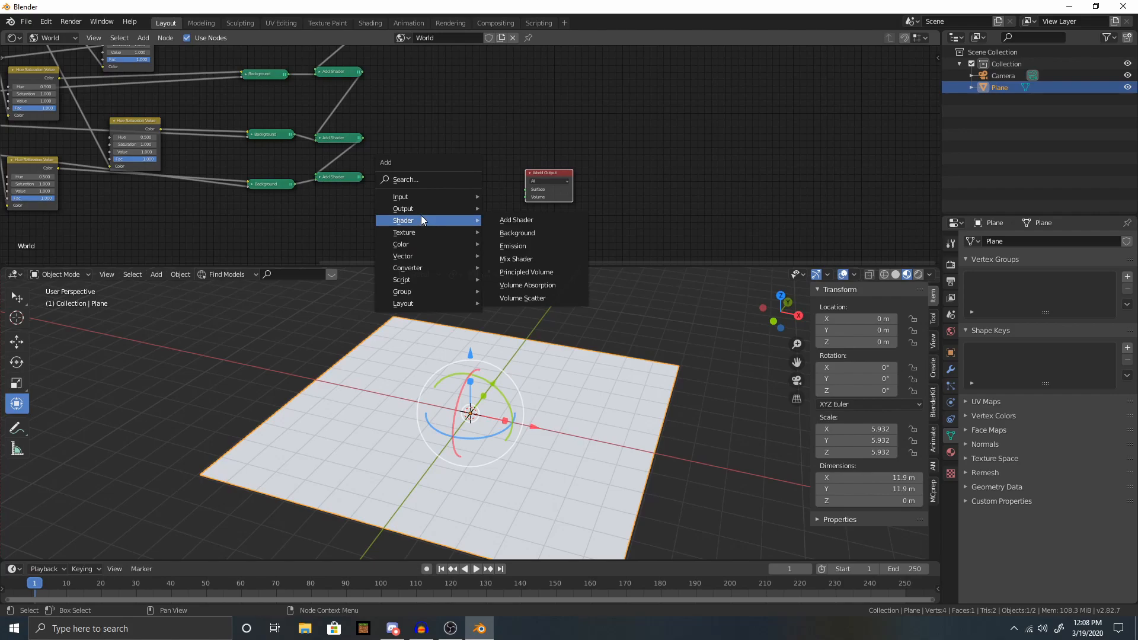
{"action": "mouse_move", "coordinate": [422, 197]}
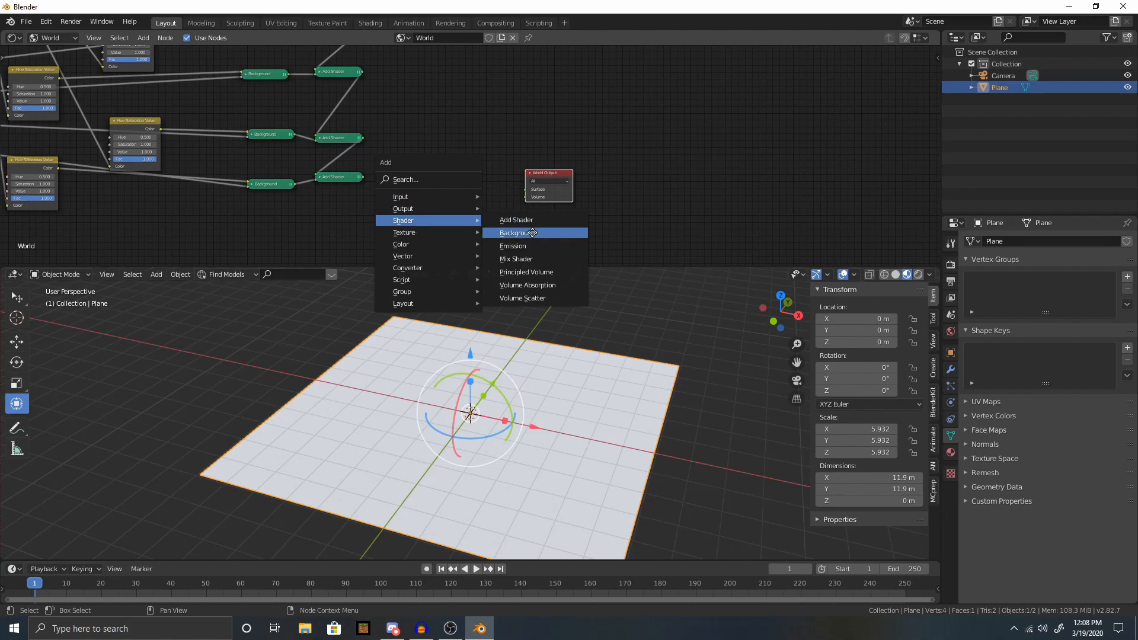
{"action": "left_click", "coordinate": [532, 234]}
{"action": "left_click_drag", "start_coordinate": [437, 186], "coordinate": [470, 178]}
{"action": "left_click", "coordinate": [470, 179]}
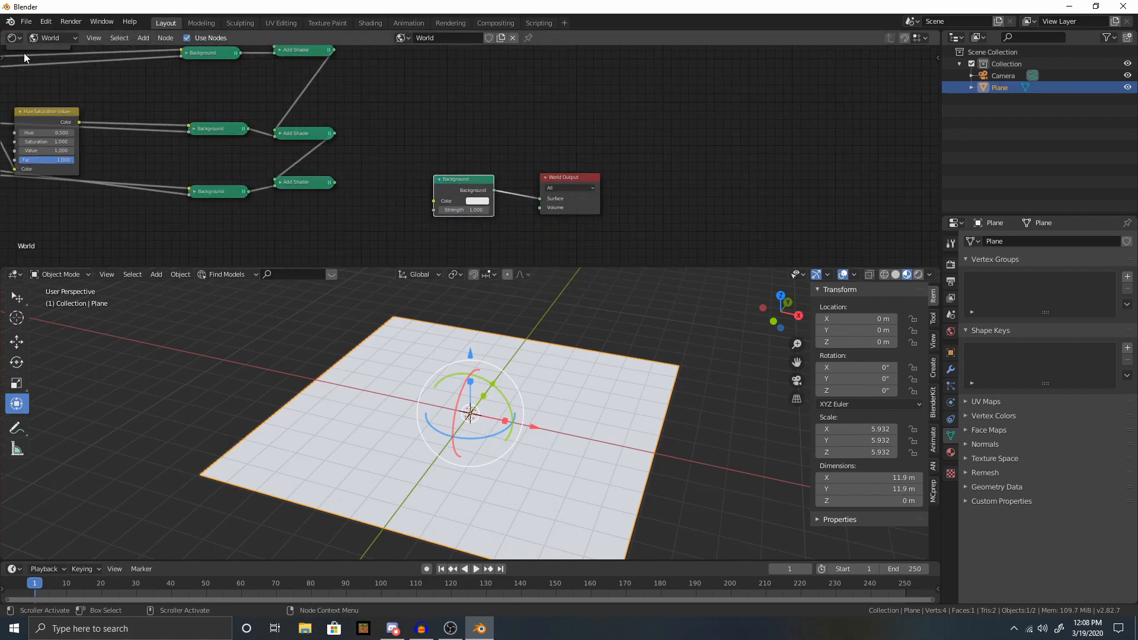
Examine the simple Background-to-World Output setup alongside the old disconnected world node network.
{"action": "scroll", "coordinate": [539, 248], "scroll_direction": "up", "scroll_amount": 4}
{"action": "scroll", "coordinate": [539, 248], "scroll_direction": "down", "scroll_amount": 2}
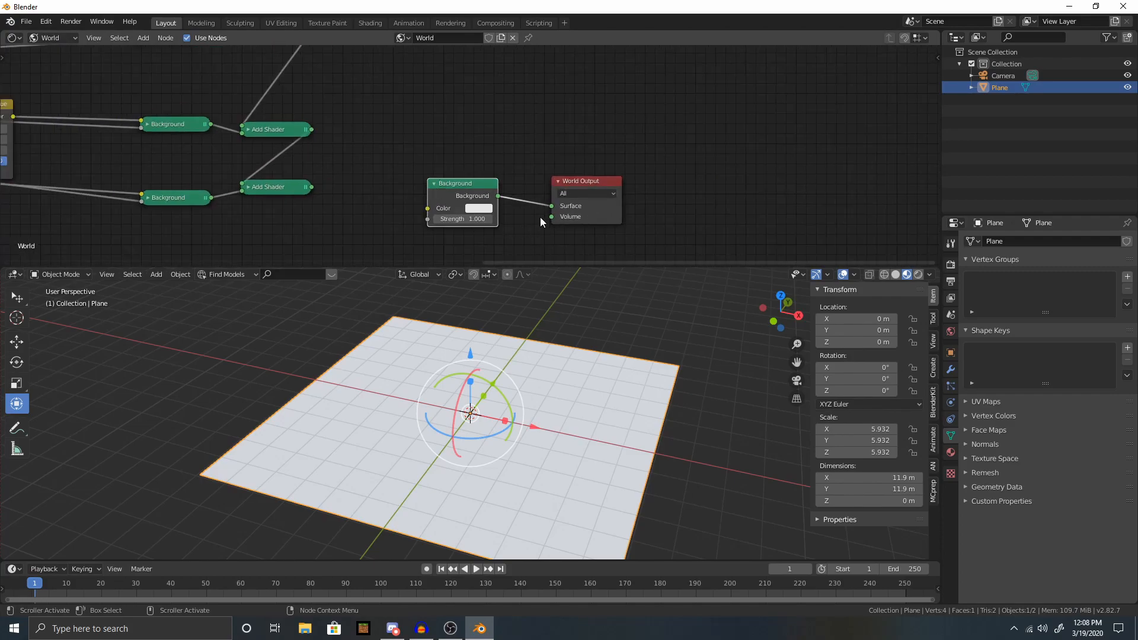
{"action": "scroll", "coordinate": [430, 215], "scroll_direction": "down", "scroll_amount": 3}
{"action": "scroll", "coordinate": [430, 214], "scroll_direction": "down", "scroll_amount": 1}
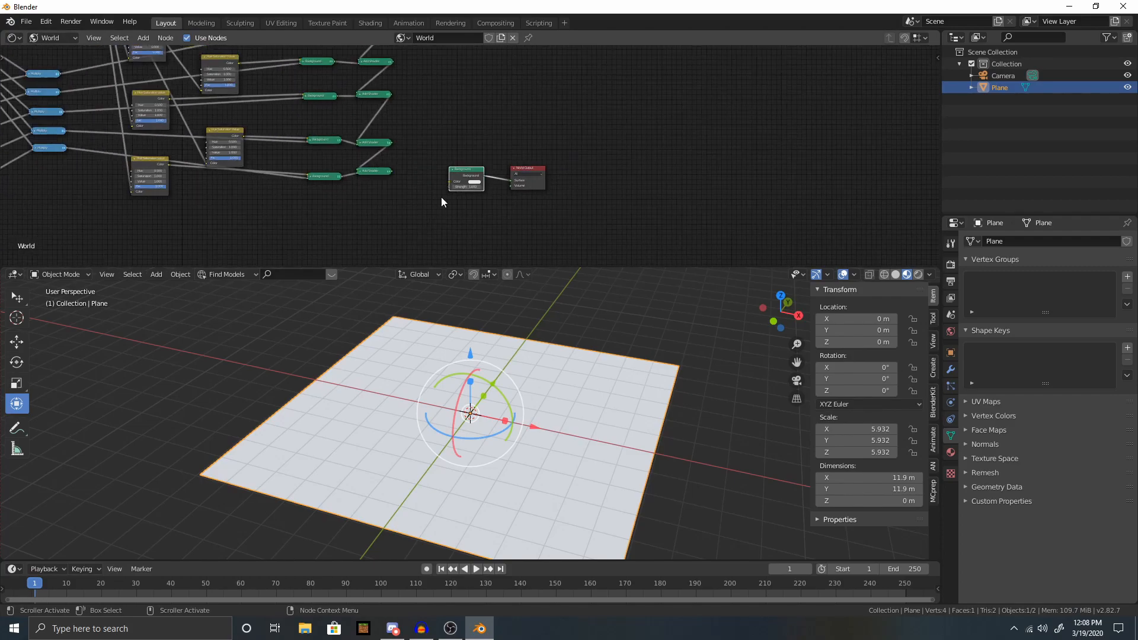
{"action": "middle_click_drag", "start_coordinate": [543, 374], "coordinate": [452, 460]}
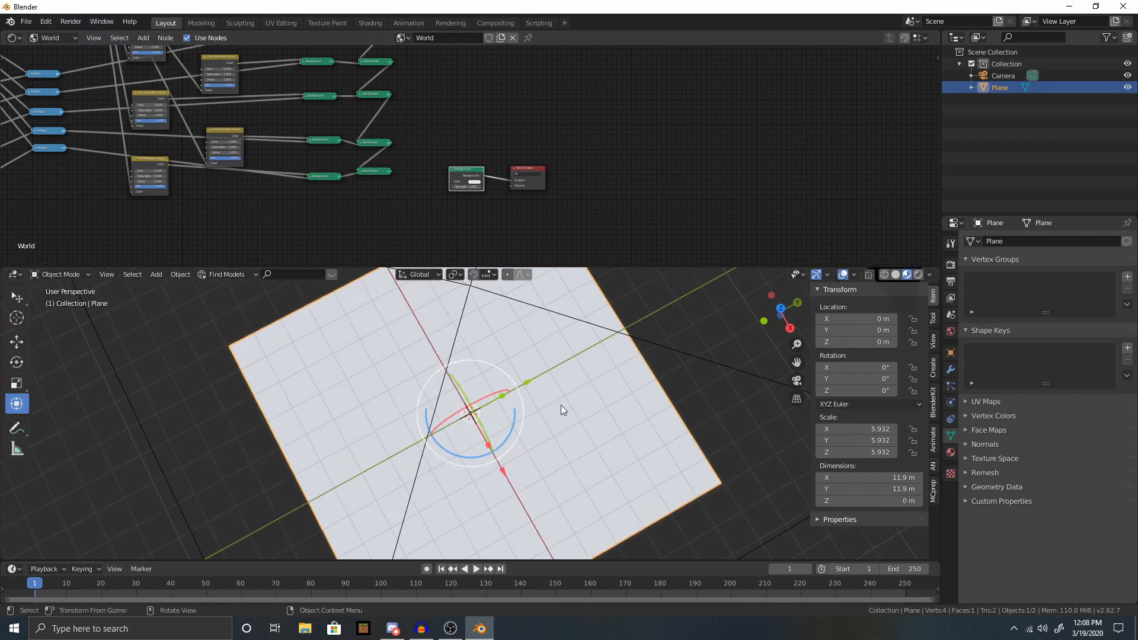
{"action": "middle_click_drag", "start_coordinate": [311, 179], "coordinate": [523, 246]}
{"action": "scroll", "coordinate": [522, 246], "scroll_direction": "down", "scroll_amount": 3}
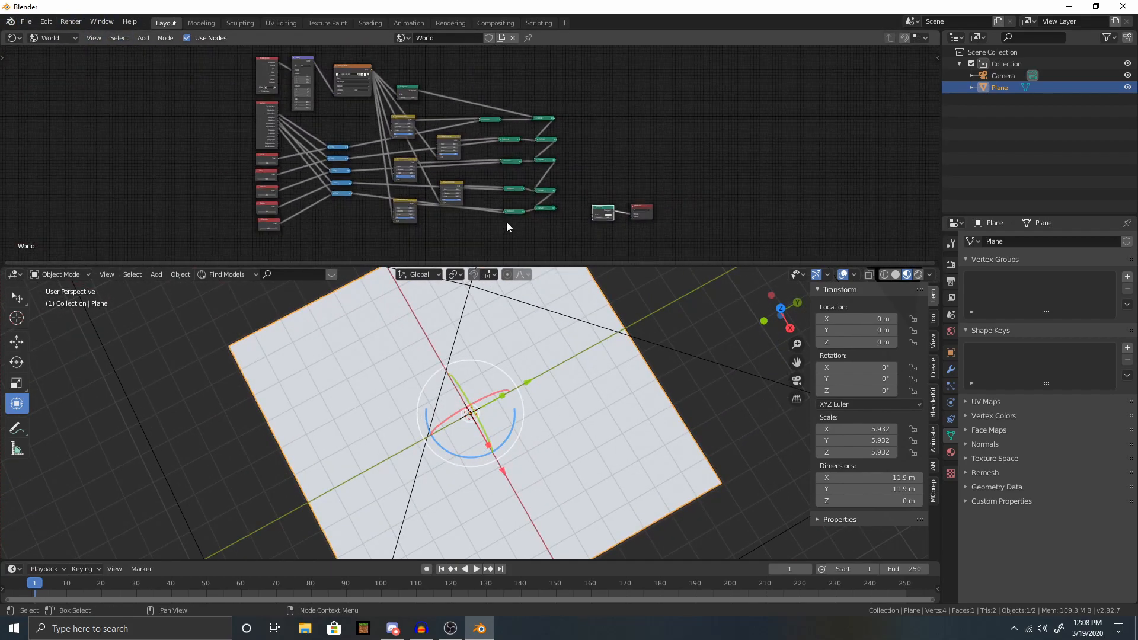
{"action": "left_click_drag", "start_coordinate": [537, 218], "coordinate": [204, 70]}
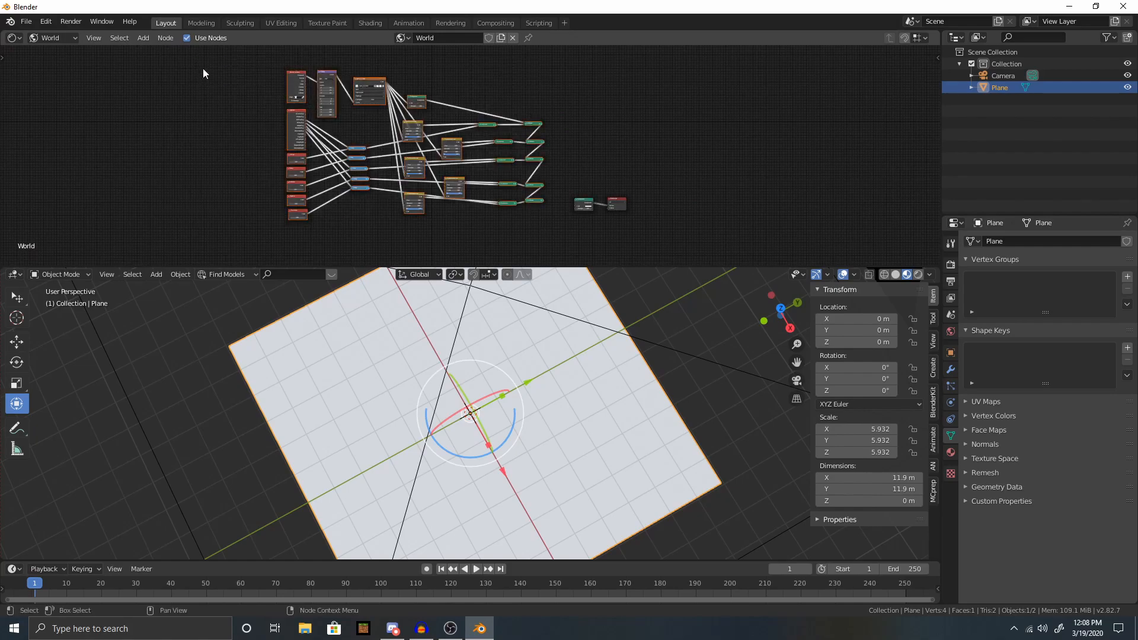
{"action": "left_click", "coordinate": [380, 130]}
{"action": "scroll", "coordinate": [553, 211], "scroll_direction": "up", "scroll_amount": 6}
{"action": "middle_click_drag", "start_coordinate": [574, 205], "coordinate": [401, 96]}
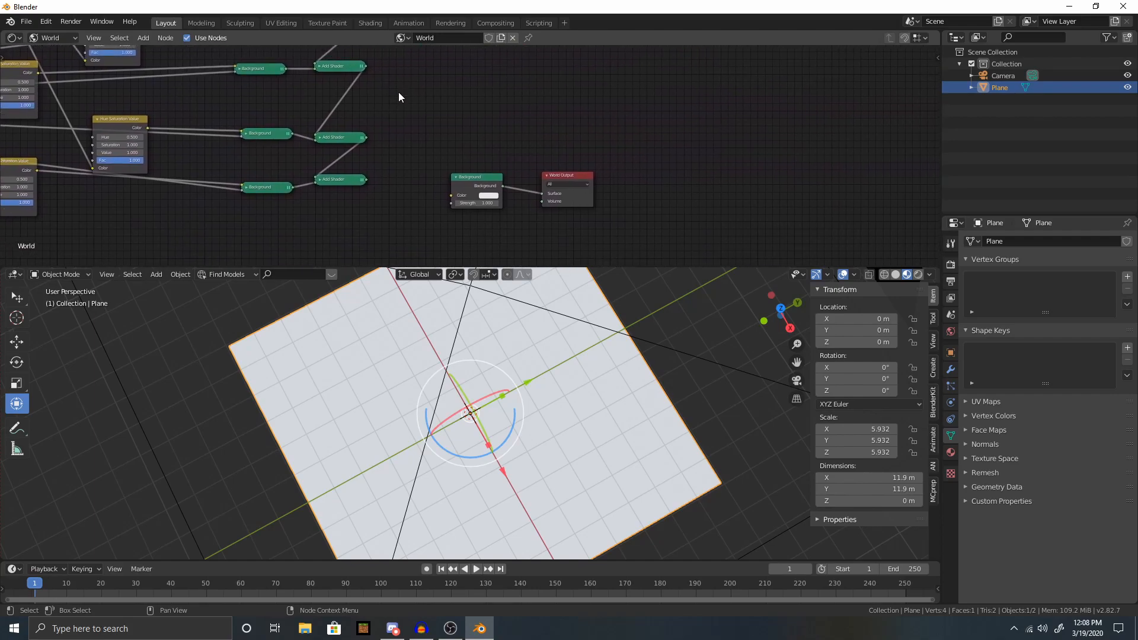
Switch the Shader Editor from World to Object nodes and create a new material for the plane.
{"action": "left_click", "coordinate": [12, 38]}
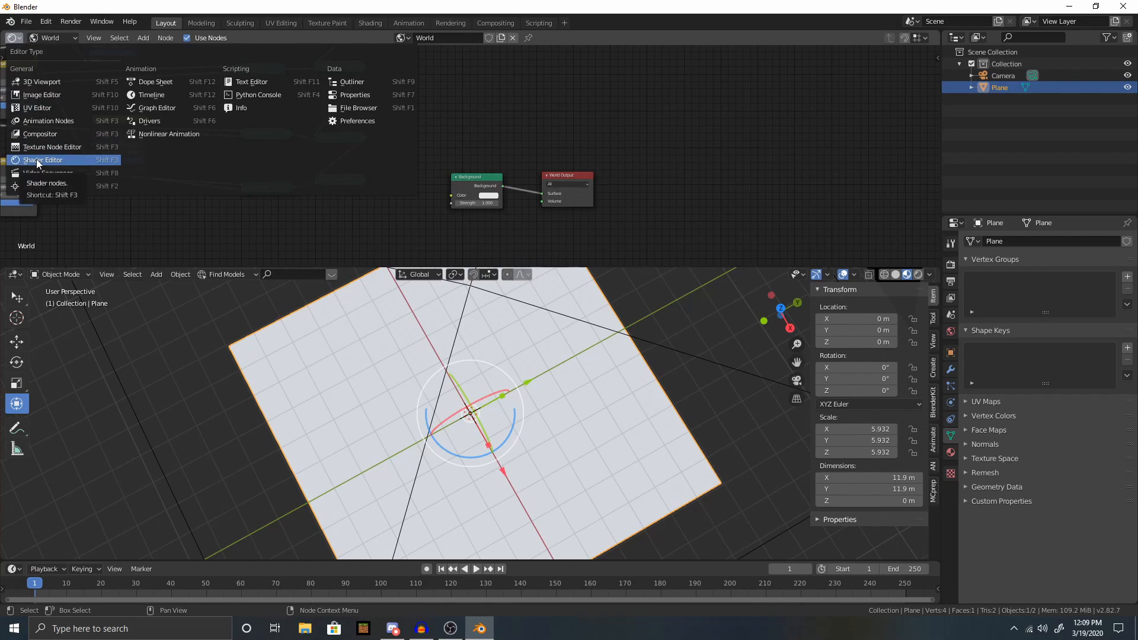
{"action": "left_click", "coordinate": [37, 158]}
{"action": "left_click", "coordinate": [53, 38]}
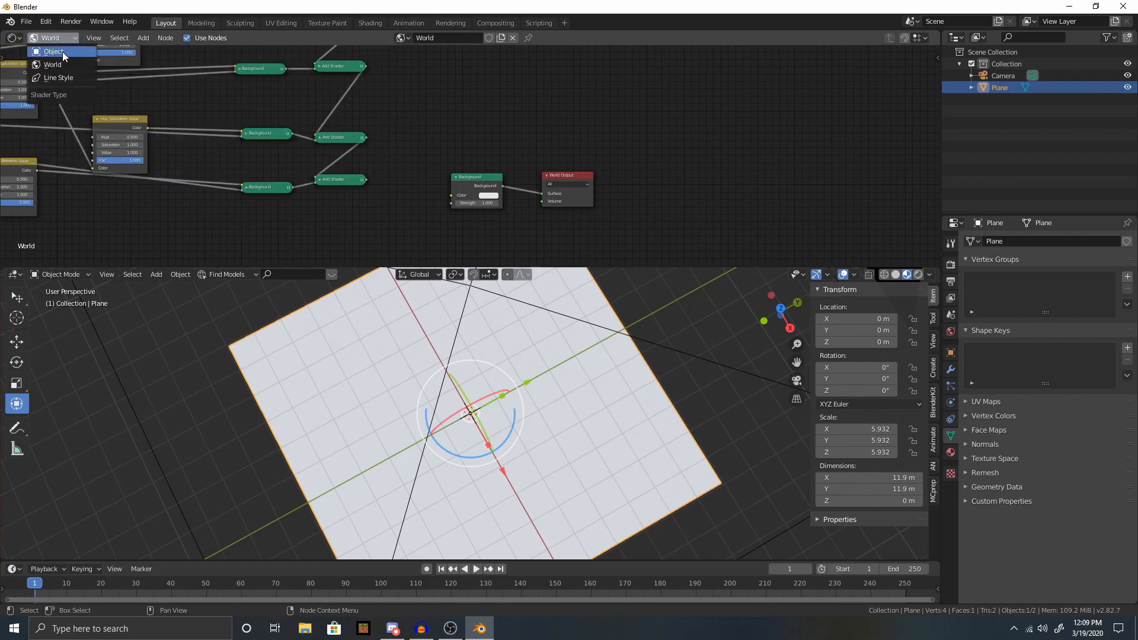
{"action": "left_click", "coordinate": [62, 51]}
{"action": "left_click", "coordinate": [492, 39]}
{"action": "middle_click_drag", "start_coordinate": [544, 226], "coordinate": [588, 220]}
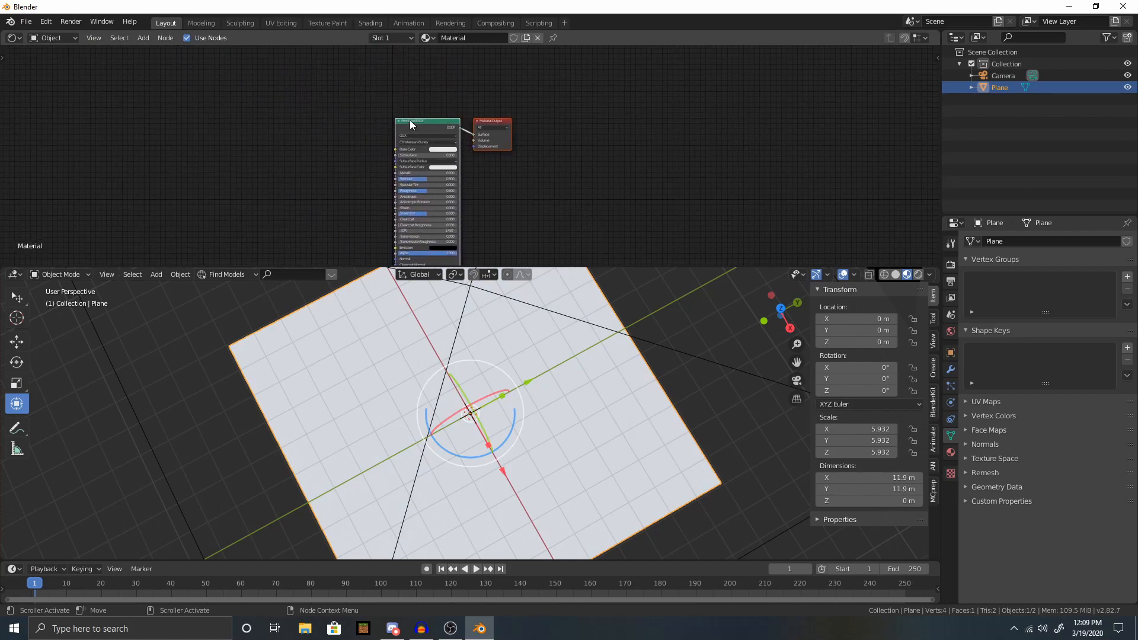
Delete the Principled BSDF node and add a MixRGB node beside the Material Output.
{"action": "key", "text": "x"}
{"action": "key", "text": "shift+a"}
{"action": "mouse_move", "coordinate": [277, 144]}
{"action": "mouse_move", "coordinate": [248, 167]}
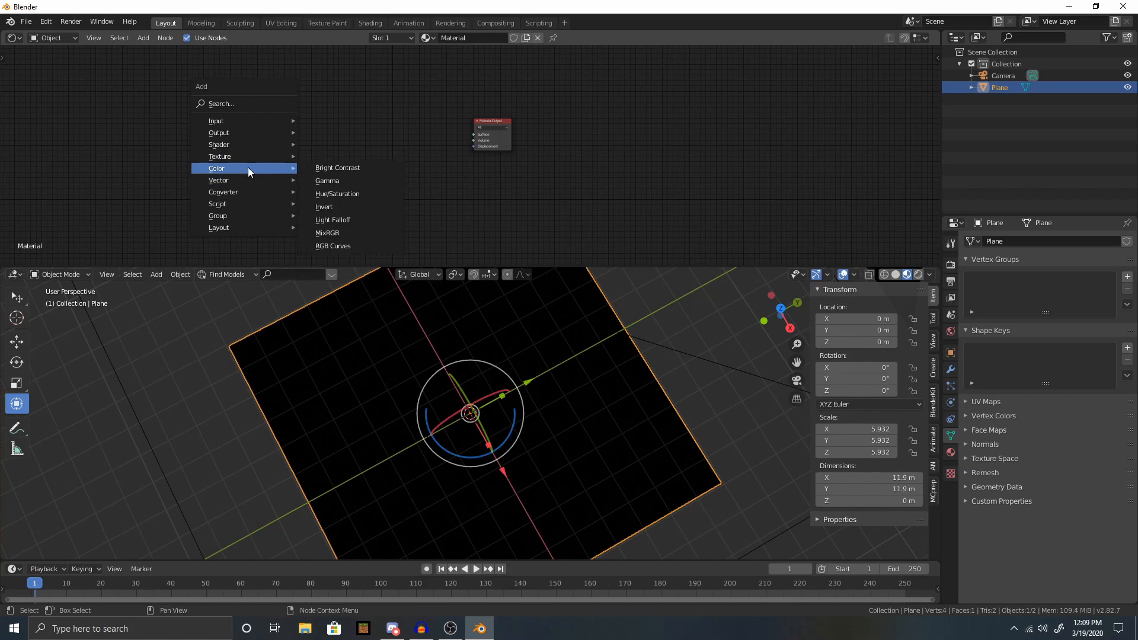
{"action": "left_click", "coordinate": [359, 230]}
{"action": "left_click", "coordinate": [401, 119]}
{"action": "scroll", "coordinate": [401, 119], "scroll_direction": "up", "scroll_amount": 3}
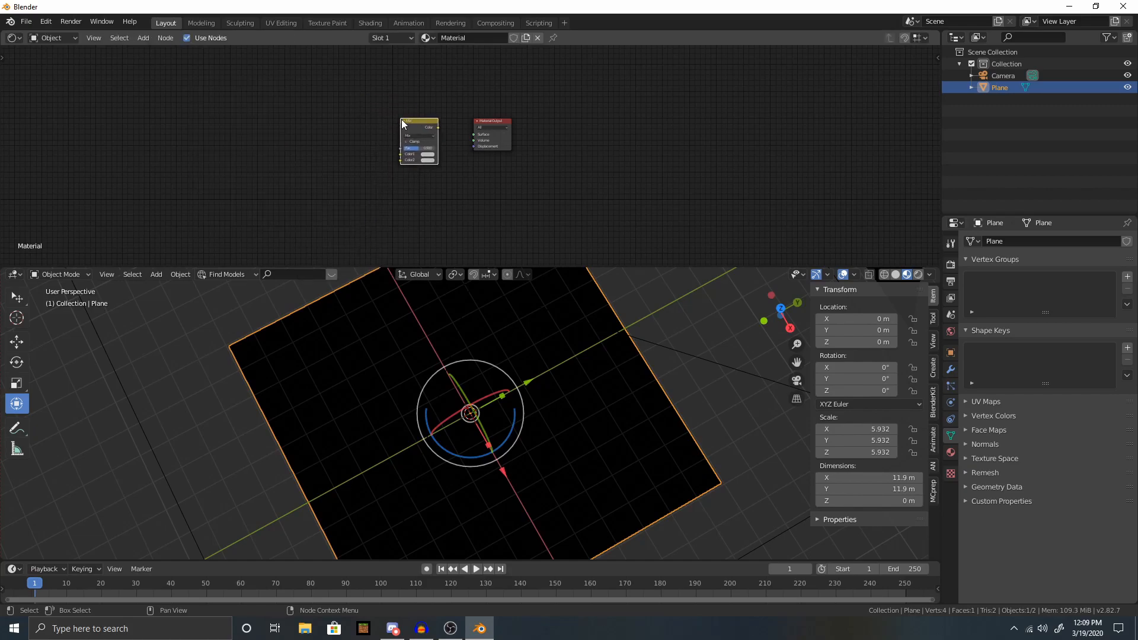
{"action": "middle_click_drag", "start_coordinate": [451, 158], "coordinate": [565, 174]}
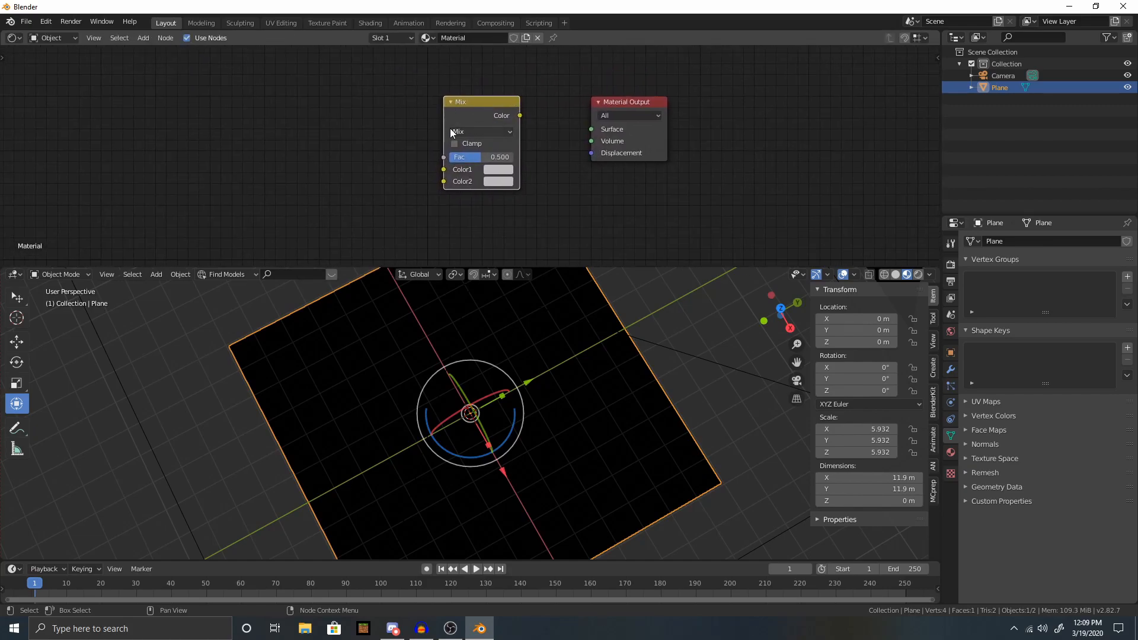
Add a ColorRamp node and place it just below the Mix node.
{"action": "key", "text": "shift+a"}
{"action": "mouse_move", "coordinate": [421, 117]}
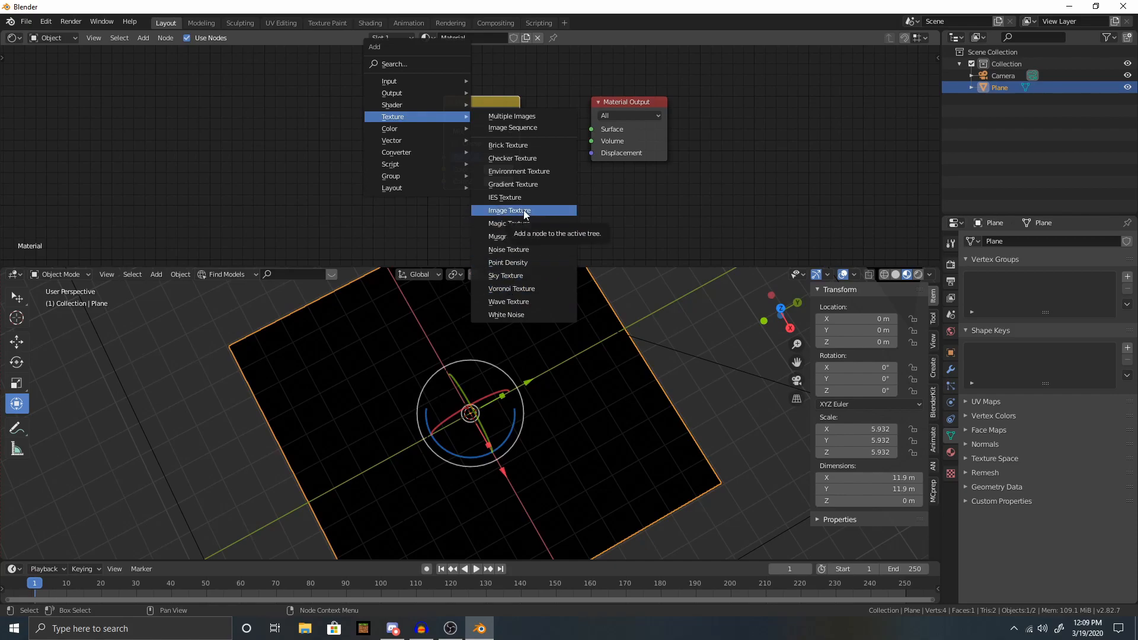
{"action": "mouse_move", "coordinate": [425, 152]}
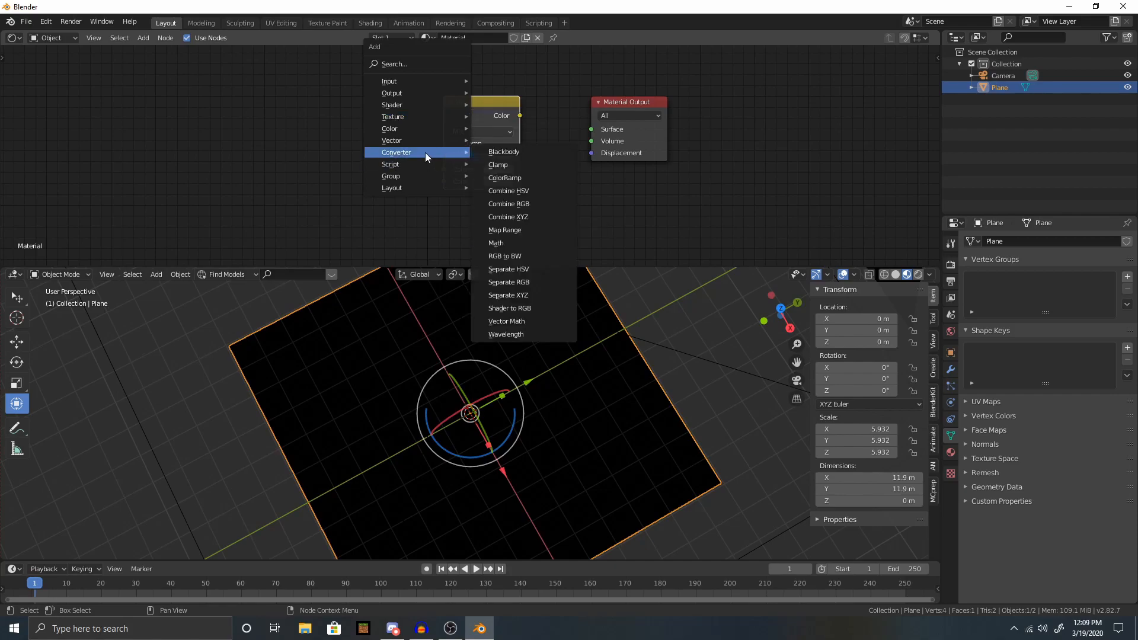
{"action": "left_click", "coordinate": [514, 178]}
{"action": "left_click", "coordinate": [393, 189]}
{"action": "scroll", "coordinate": [415, 189], "scroll_direction": "down", "scroll_amount": 2}
{"action": "left_click_drag", "start_coordinate": [454, 196], "coordinate": [483, 207]}
{"action": "middle_click_drag", "start_coordinate": [627, 201], "coordinate": [571, 172]}
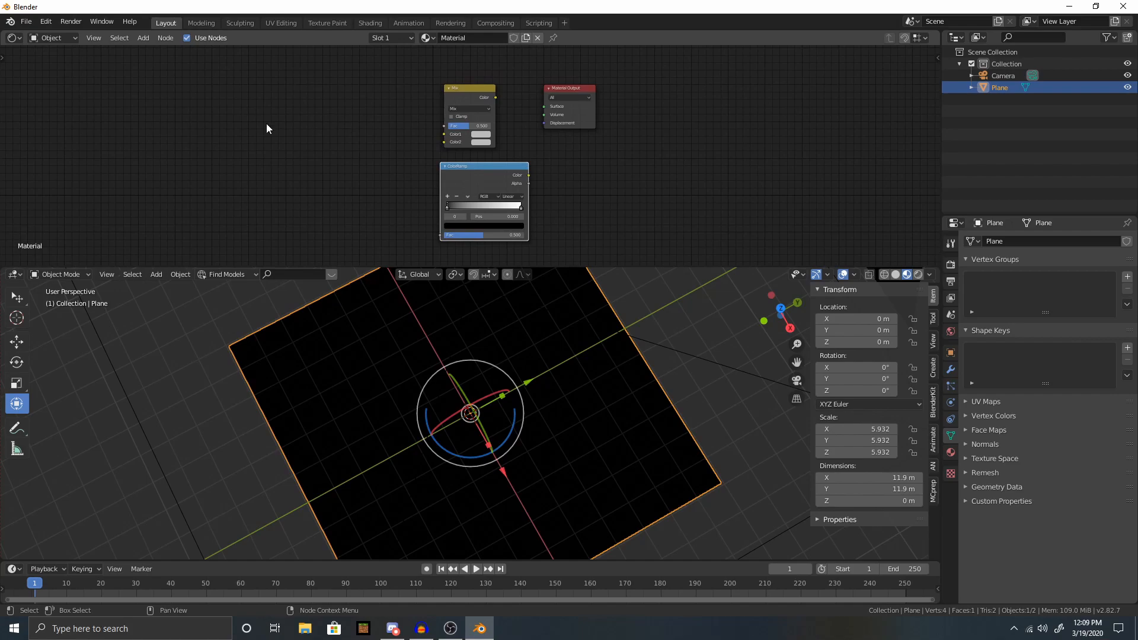
Add a Noise Texture node and place it well before the Mix node.
{"action": "key", "text": "shift+a"}
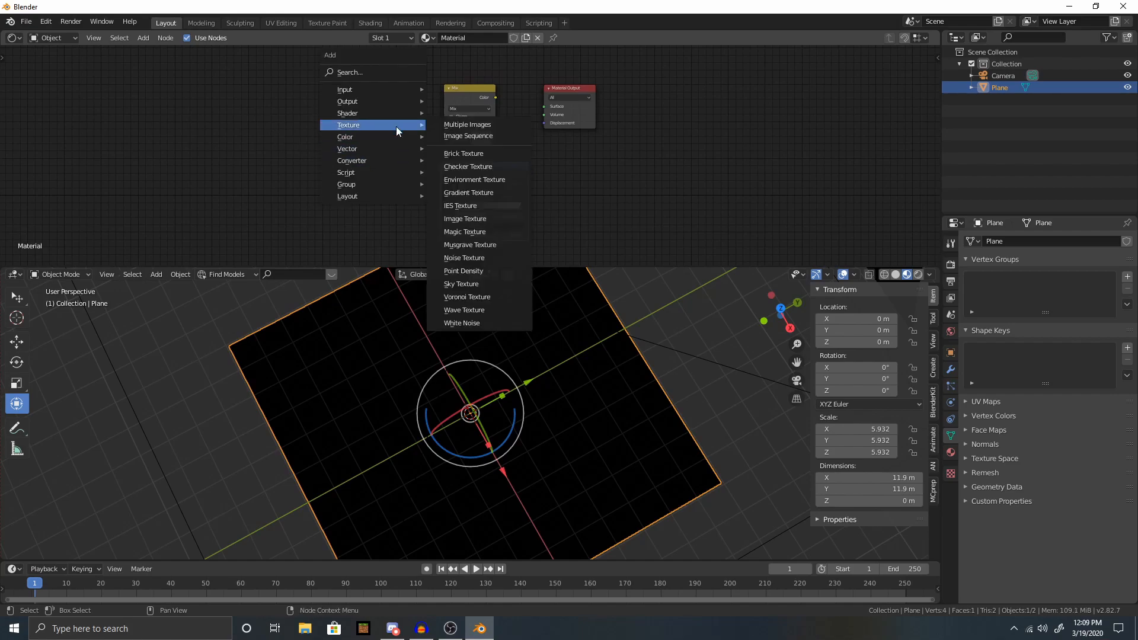
{"action": "left_click", "coordinate": [475, 260]}
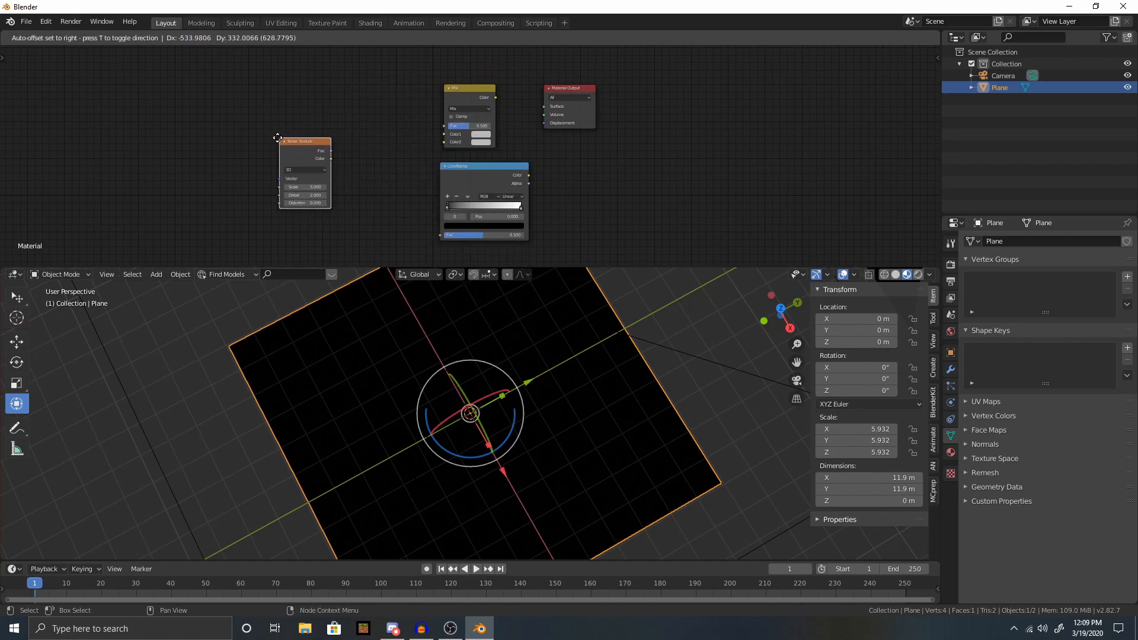
{"action": "left_click", "coordinate": [260, 83]}
{"action": "key", "text": "shift+a"}
{"action": "mouse_move", "coordinate": [261, 83]}
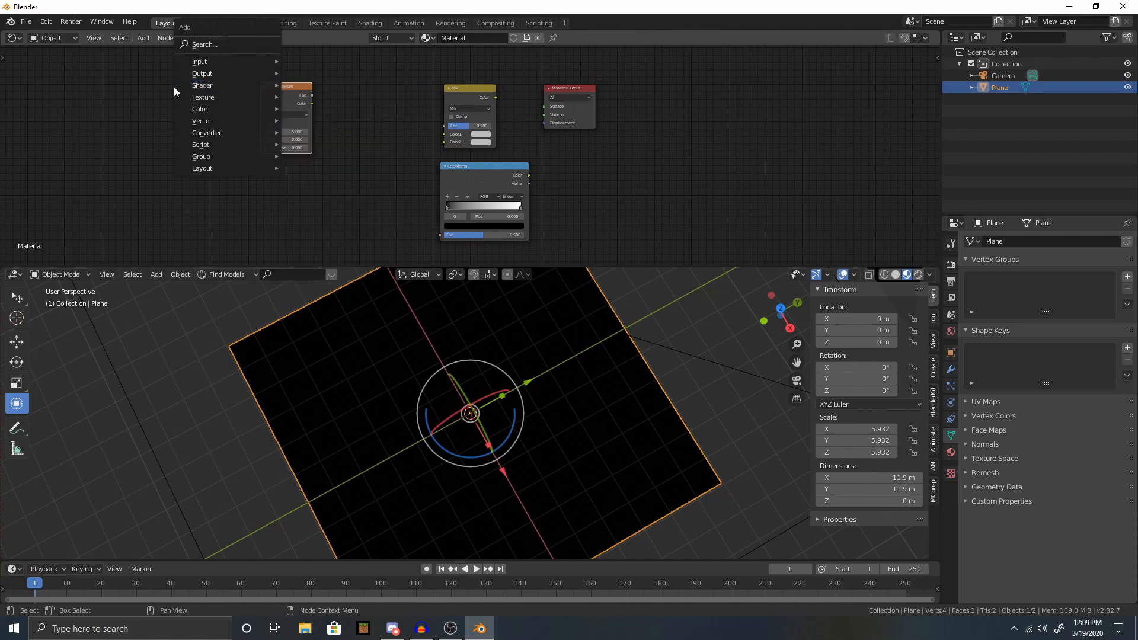
{"action": "mouse_move", "coordinate": [208, 131]}
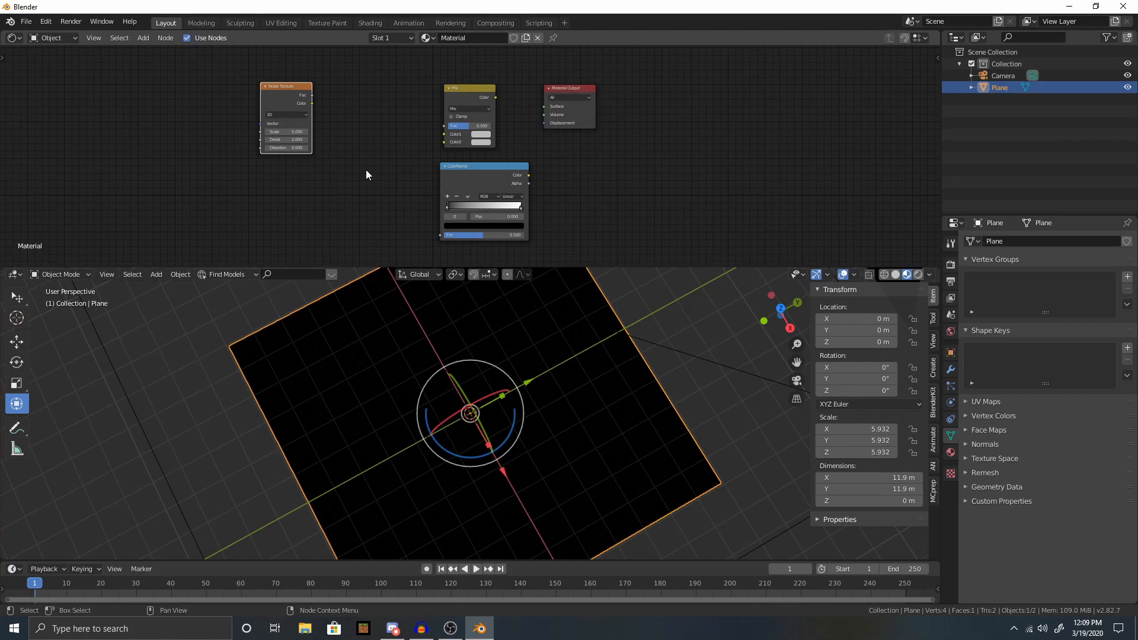
{"action": "key", "text": "shift+a"}
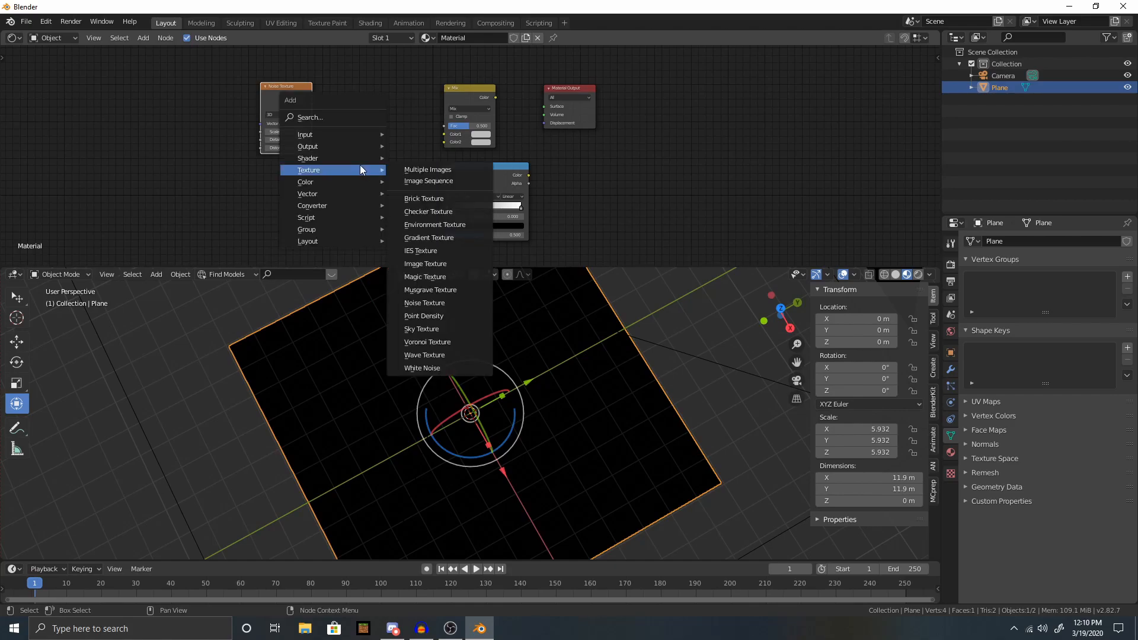
{"action": "mouse_move", "coordinate": [352, 159]}
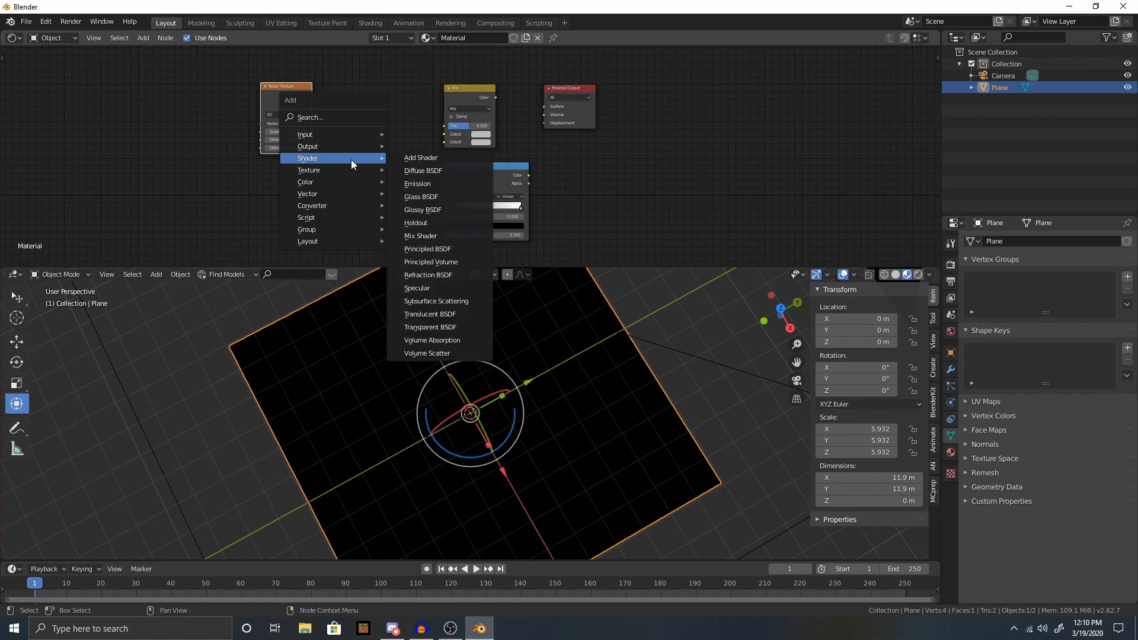
{"action": "middle_click_drag", "start_coordinate": [456, 383], "coordinate": [501, 385]}
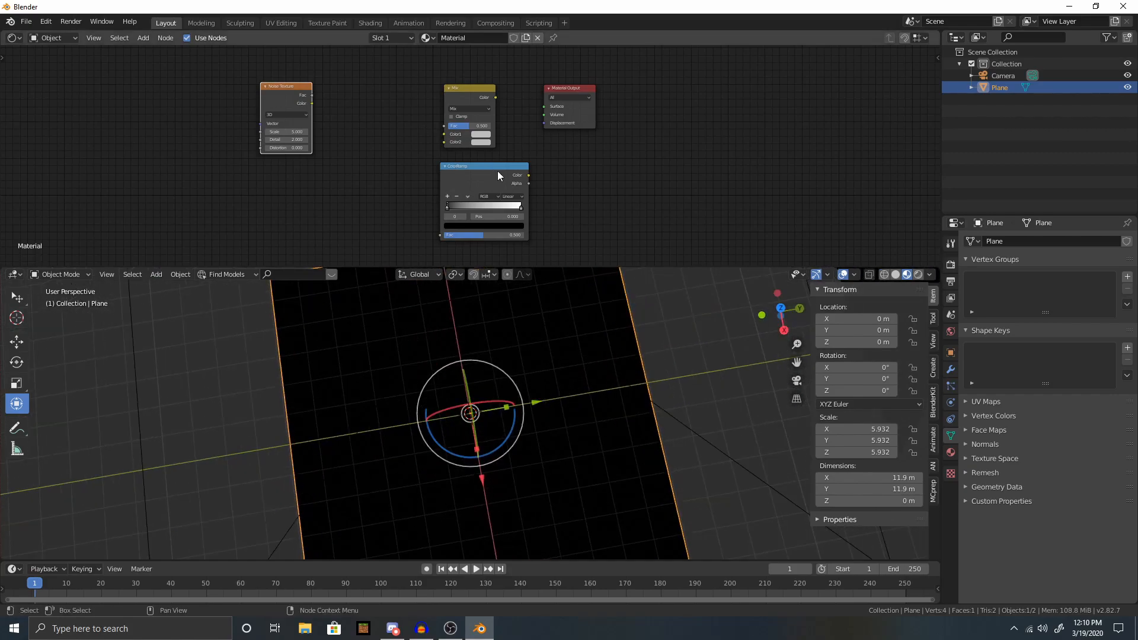
{"action": "scroll", "coordinate": [581, 175], "scroll_direction": "down", "scroll_amount": 2}
{"action": "scroll", "coordinate": [435, 126], "scroll_direction": "up", "scroll_amount": 1}
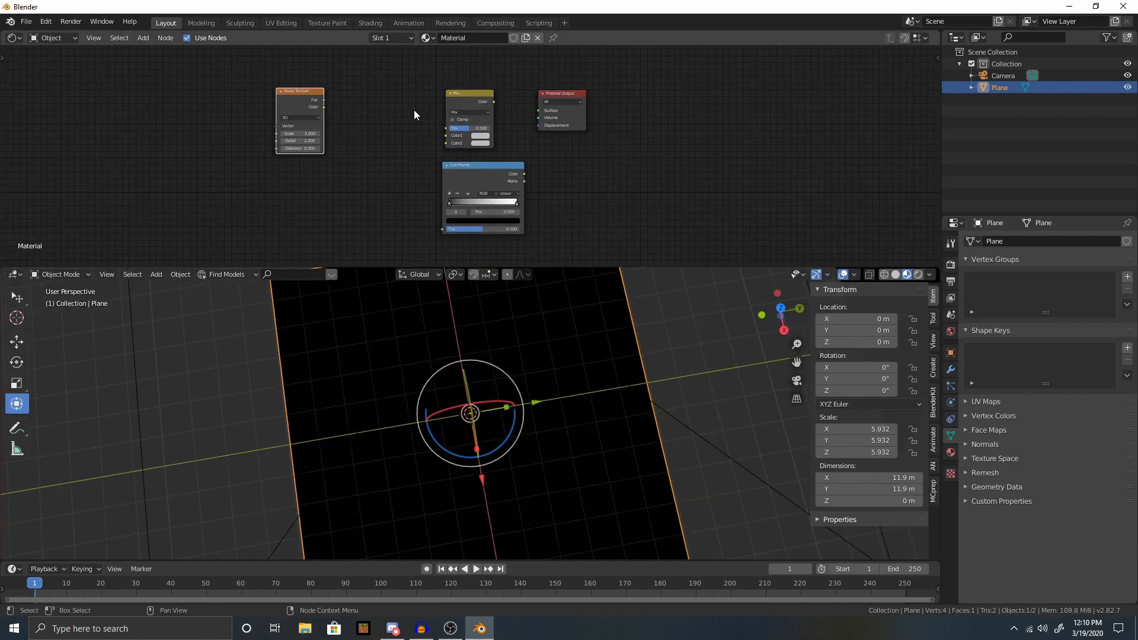
Preview the Noise Texture on the plane through a Viewer node and set its scale to 10, detail to 16 and distortion to 0.
{"action": "left_click", "coordinate": [297, 99], "text": "ctrl+shift"}
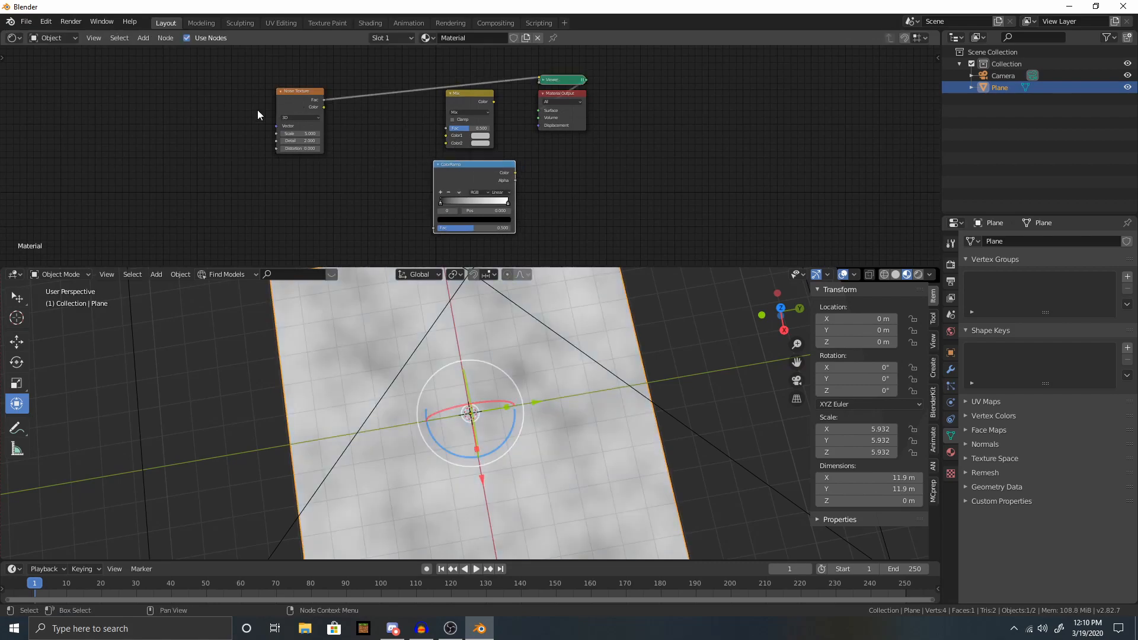
{"action": "left_click_drag", "start_coordinate": [290, 134], "coordinate": [367, 134]}
{"action": "middle_click_drag", "start_coordinate": [441, 397], "coordinate": [491, 421]}
{"action": "scroll", "coordinate": [495, 425], "scroll_direction": "down", "scroll_amount": 2}
{"action": "scroll", "coordinate": [495, 424], "scroll_direction": "up", "scroll_amount": 2}
{"action": "left_click_drag", "start_coordinate": [297, 135], "coordinate": [339, 148]}
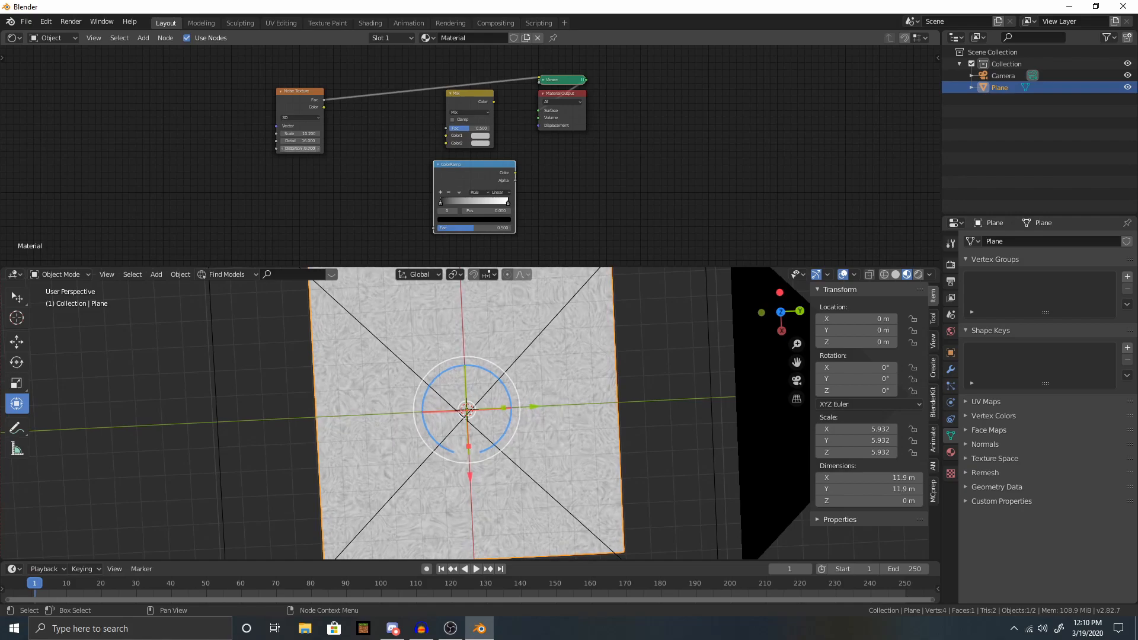
{"action": "key", "text": "Return"}
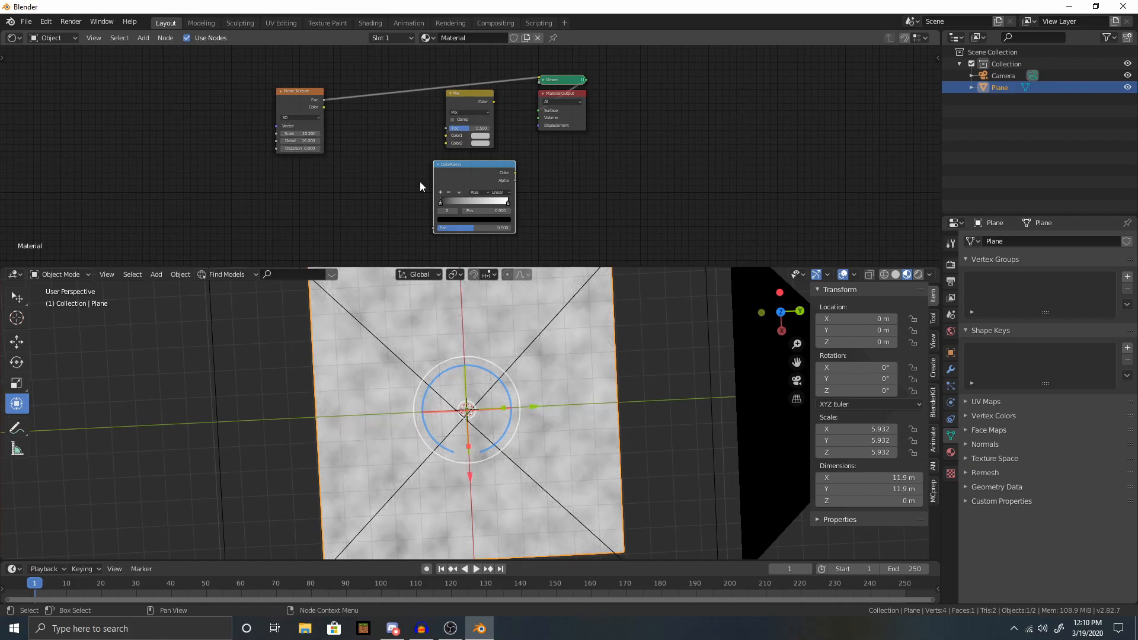
Look up the node add-ons in the preferences by searching for "node" to check for Node Wrangler.
{"action": "scroll", "coordinate": [353, 152], "scroll_direction": "up", "scroll_amount": 3}
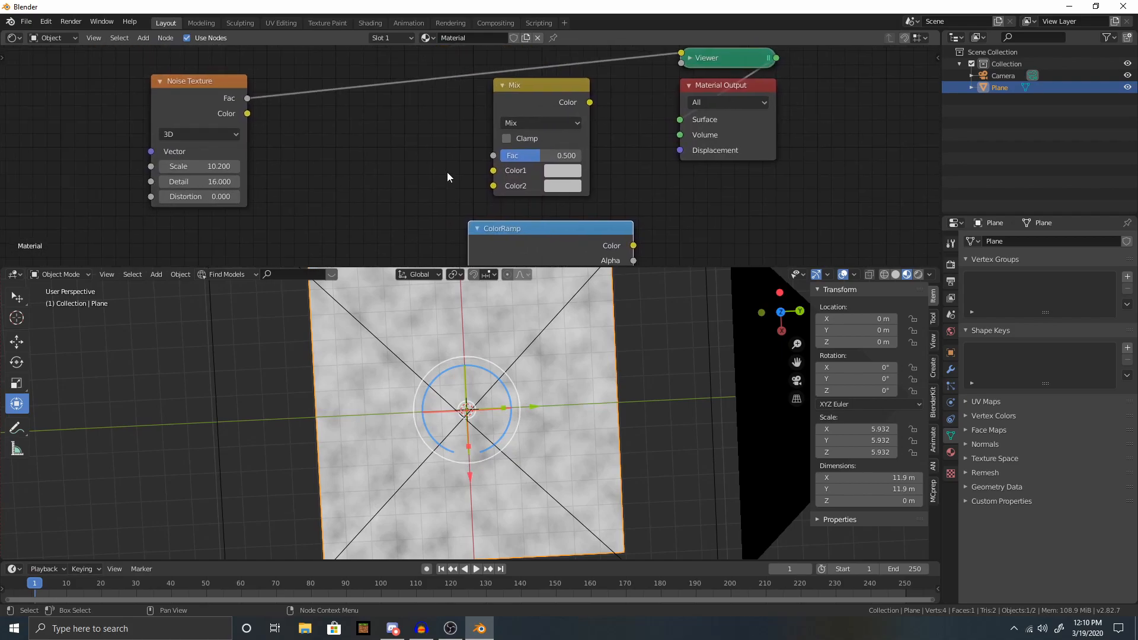
{"action": "scroll", "coordinate": [449, 191], "scroll_direction": "down", "scroll_amount": 3}
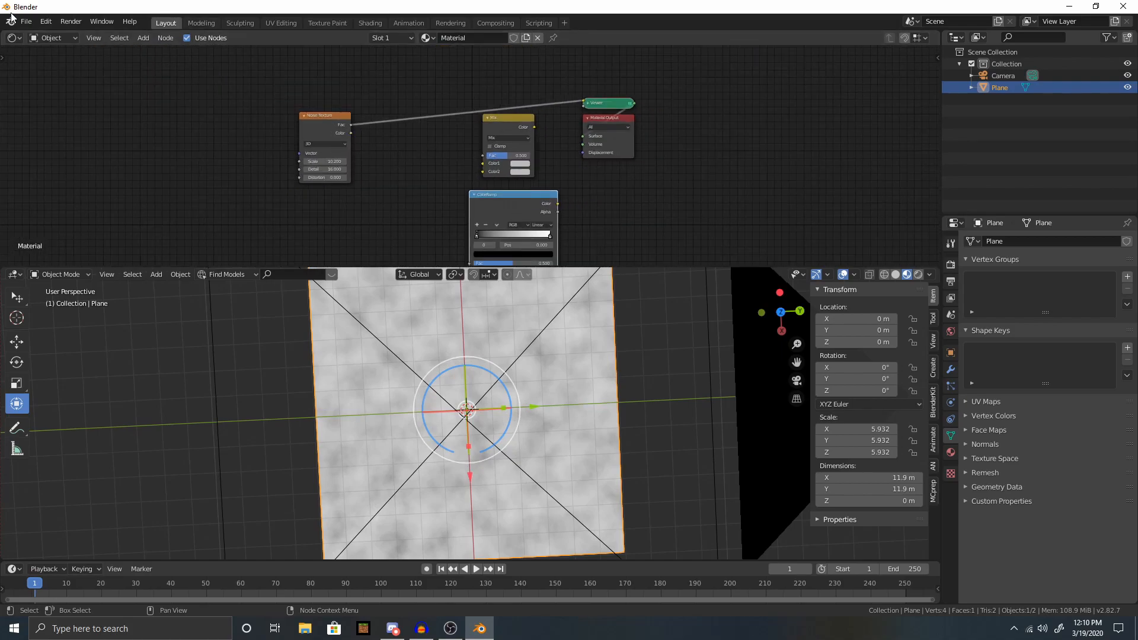
{"action": "left_click", "coordinate": [44, 22]}
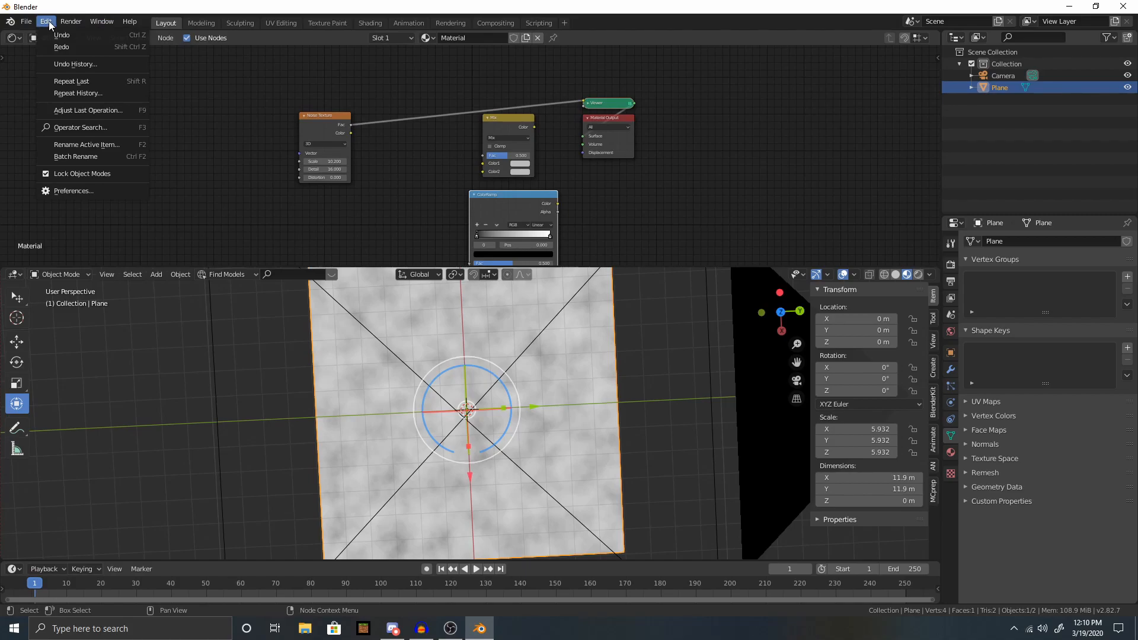
{"action": "left_click", "coordinate": [65, 193]}
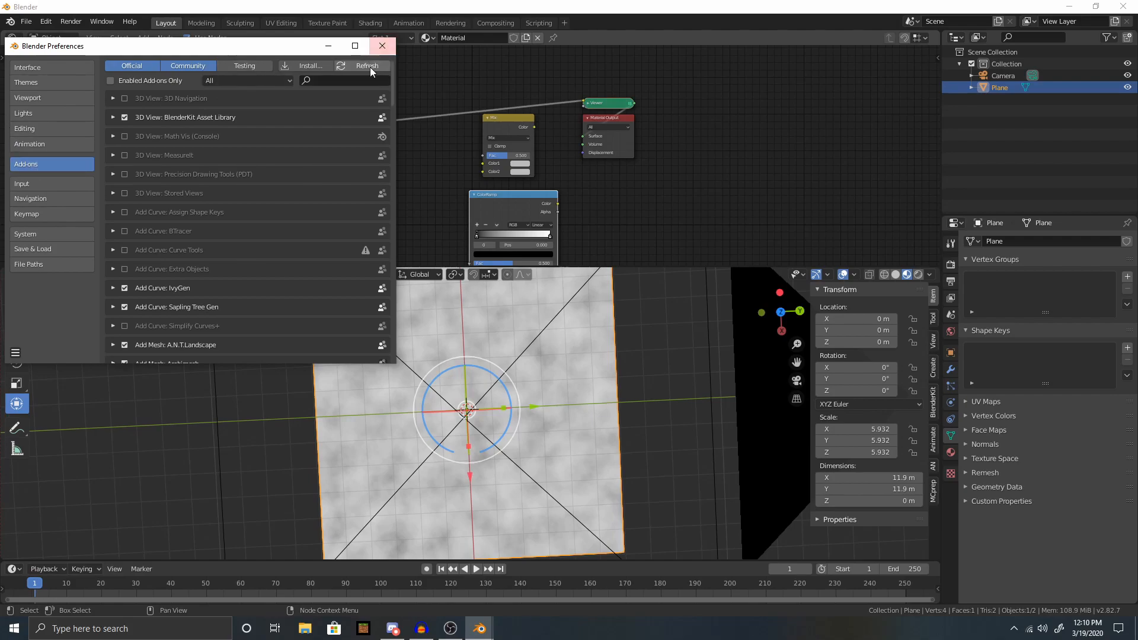
{"action": "type", "text": "node"}
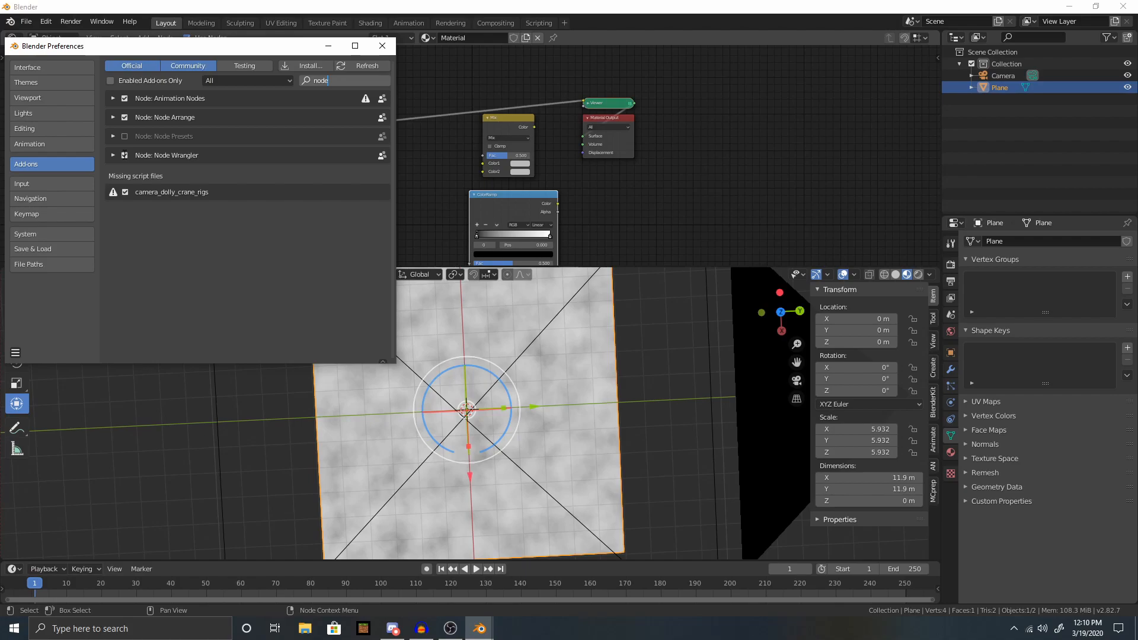
{"action": "left_click", "coordinate": [381, 44]}
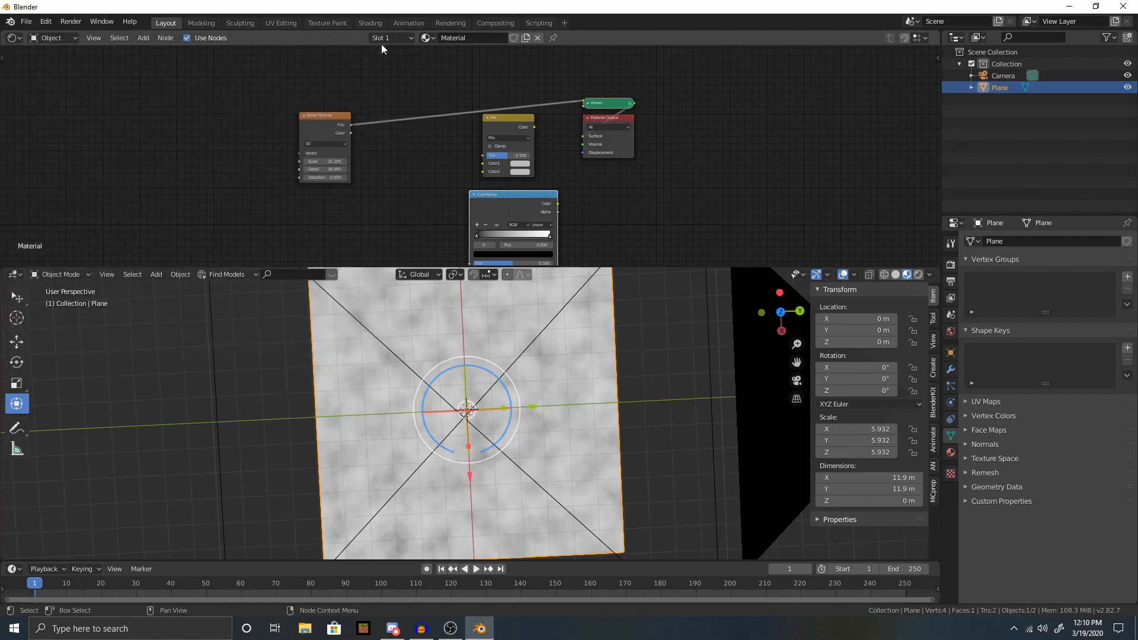
Add Texture Coordinate and Mapping nodes feeding the Noise Texture's vector input.
{"action": "scroll", "coordinate": [407, 143], "scroll_direction": "down", "scroll_amount": 1}
{"action": "scroll", "coordinate": [408, 145], "scroll_direction": "up", "scroll_amount": 1}
{"action": "left_click", "coordinate": [306, 111]}
{"action": "key", "text": "ctrl+t"}
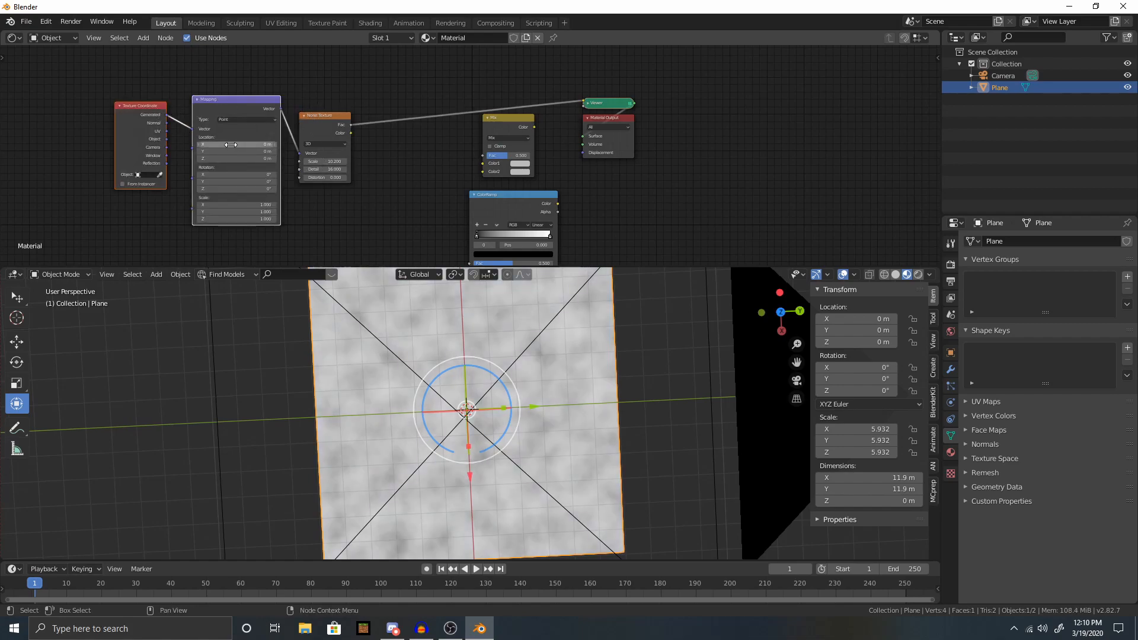
{"action": "mouse_move", "coordinate": [237, 219]}
{"action": "left_mouse_down"}
{"action": "mouse_move", "coordinate": [273, 218]}
{"action": "mouse_move", "coordinate": [254, 219]}
{"action": "left_mouse_up"}
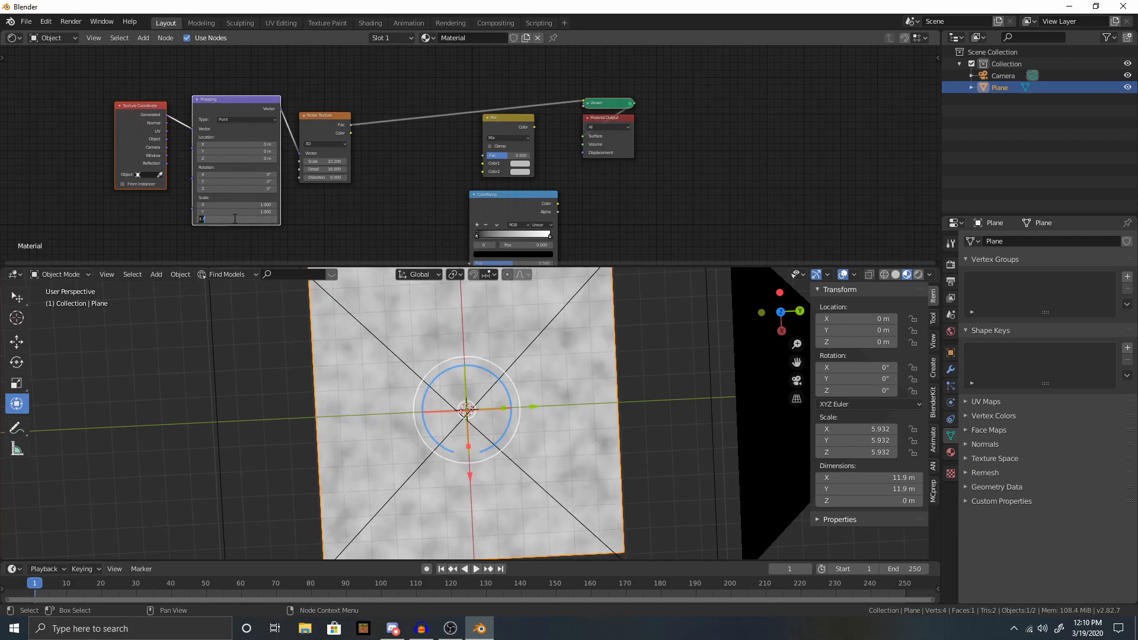
{"action": "key", "text": "Return"}
Insert the ColorRamp between the Noise Texture and the Viewer, and set the noise scale to 8.5.
{"action": "scroll", "coordinate": [383, 153], "scroll_direction": "down", "scroll_amount": 1}
{"action": "left_click", "coordinate": [338, 123]}
{"action": "scroll", "coordinate": [360, 201], "scroll_direction": "up", "scroll_amount": 1}
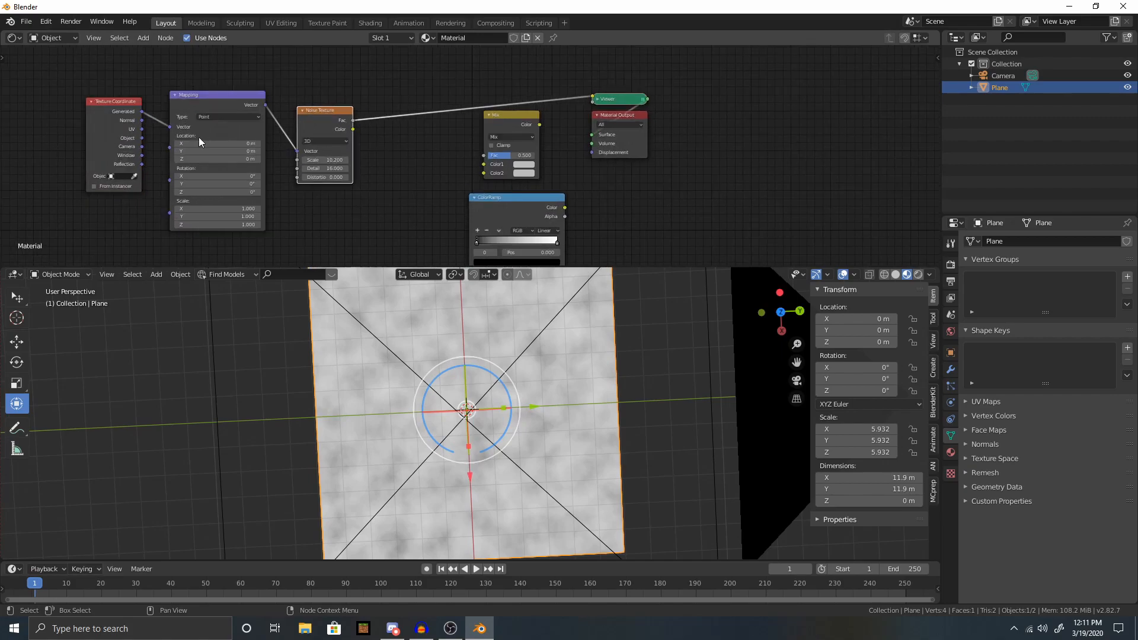
{"action": "middle_click_drag", "start_coordinate": [378, 211], "coordinate": [348, 186]}
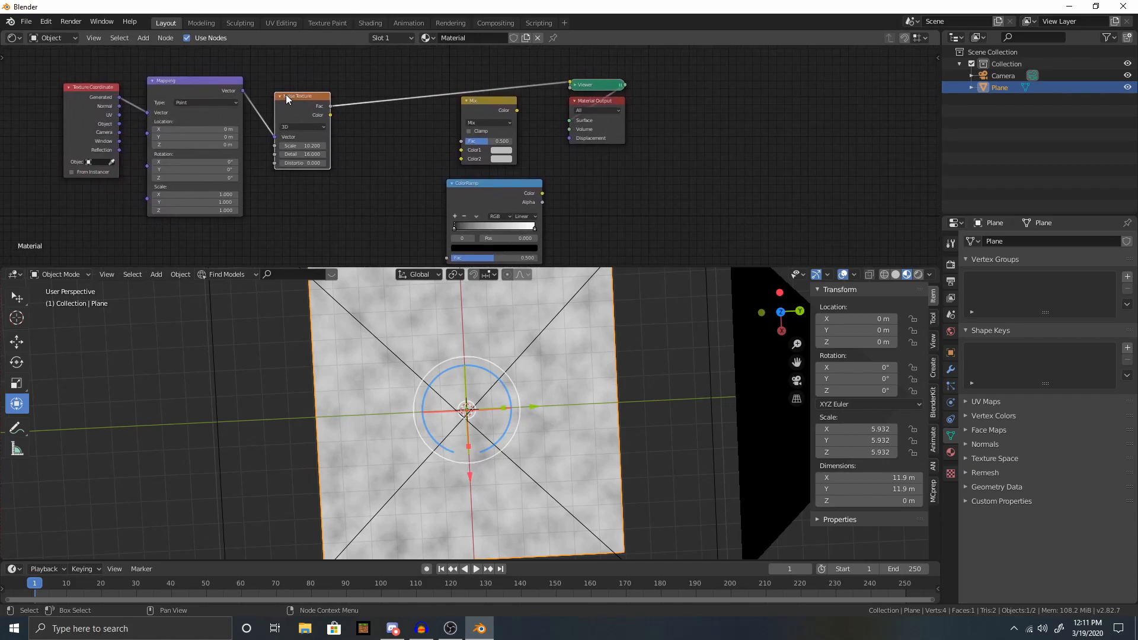
{"action": "left_click_drag", "start_coordinate": [507, 189], "coordinate": [423, 76]}
{"action": "middle_click_drag", "start_coordinate": [354, 174], "coordinate": [396, 205]}
{"action": "scroll", "coordinate": [396, 207], "scroll_direction": "up", "scroll_amount": 2}
{"action": "left_click_drag", "start_coordinate": [284, 187], "coordinate": [213, 186]}
{"action": "middle_click_drag", "start_coordinate": [406, 208], "coordinate": [432, 181]}
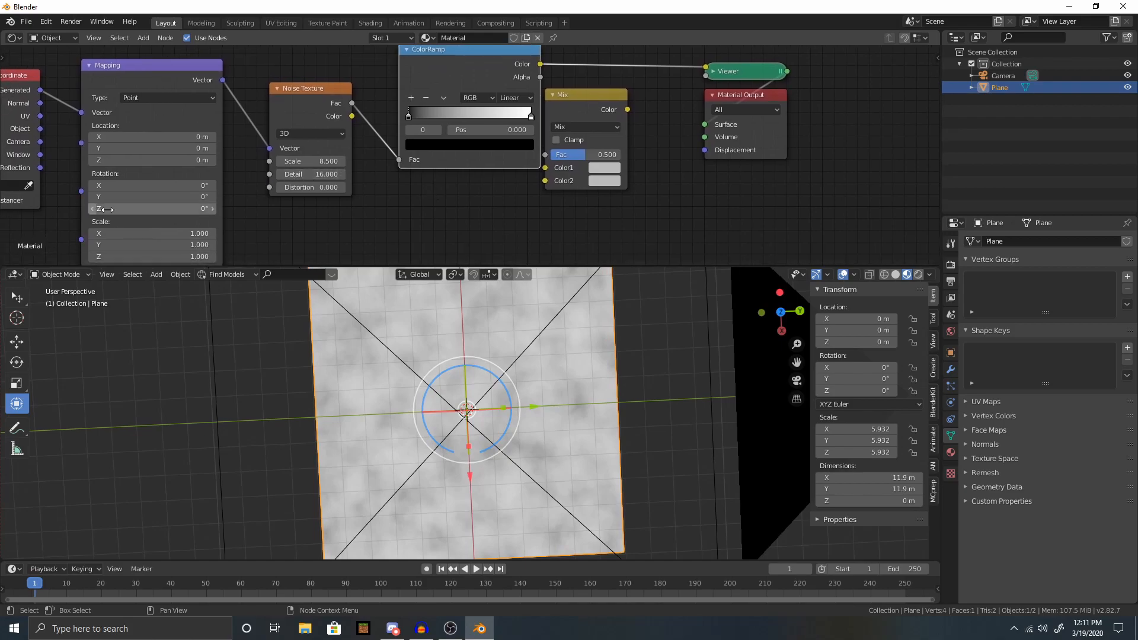
Set the Mapping node's Z scale to 17.1 and raise the plane to 2.45 m on Z.
{"action": "middle_click_drag", "start_coordinate": [288, 230], "coordinate": [311, 169]}
{"action": "left_click_drag", "start_coordinate": [158, 195], "coordinate": [295, 195]}
{"action": "middle_click_drag", "start_coordinate": [549, 494], "coordinate": [492, 440]}
{"action": "mouse_move", "coordinate": [860, 342]}
{"action": "left_mouse_down"}
{"action": "mouse_move", "coordinate": [841, 342]}
{"action": "mouse_move", "coordinate": [873, 342]}
{"action": "left_mouse_up"}
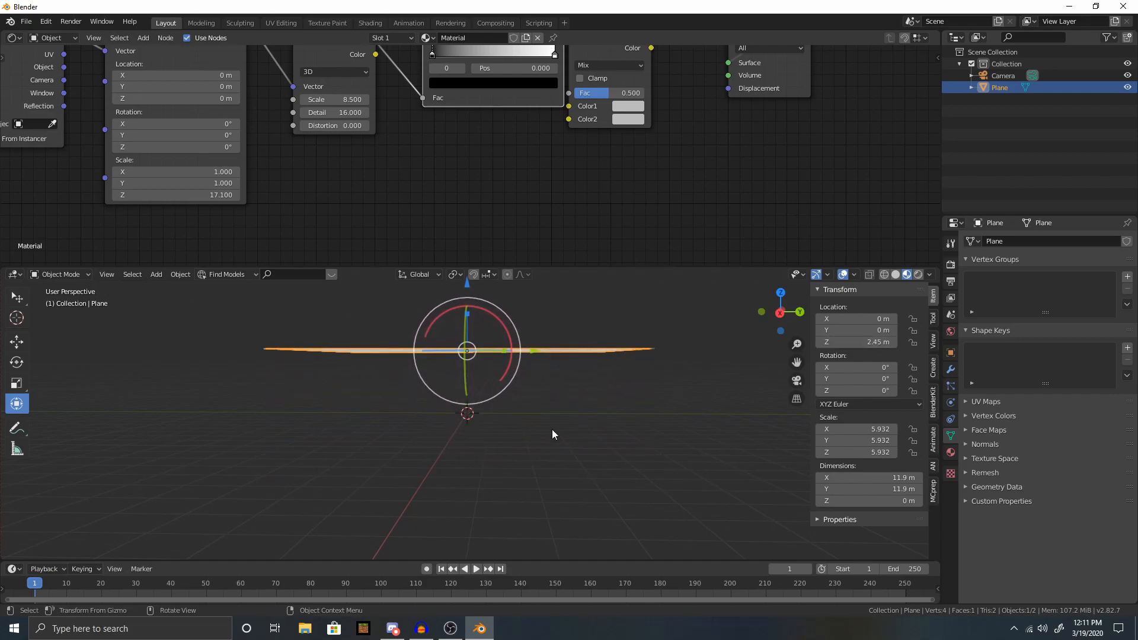
{"action": "middle_click_drag", "start_coordinate": [494, 357], "coordinate": [504, 380]}
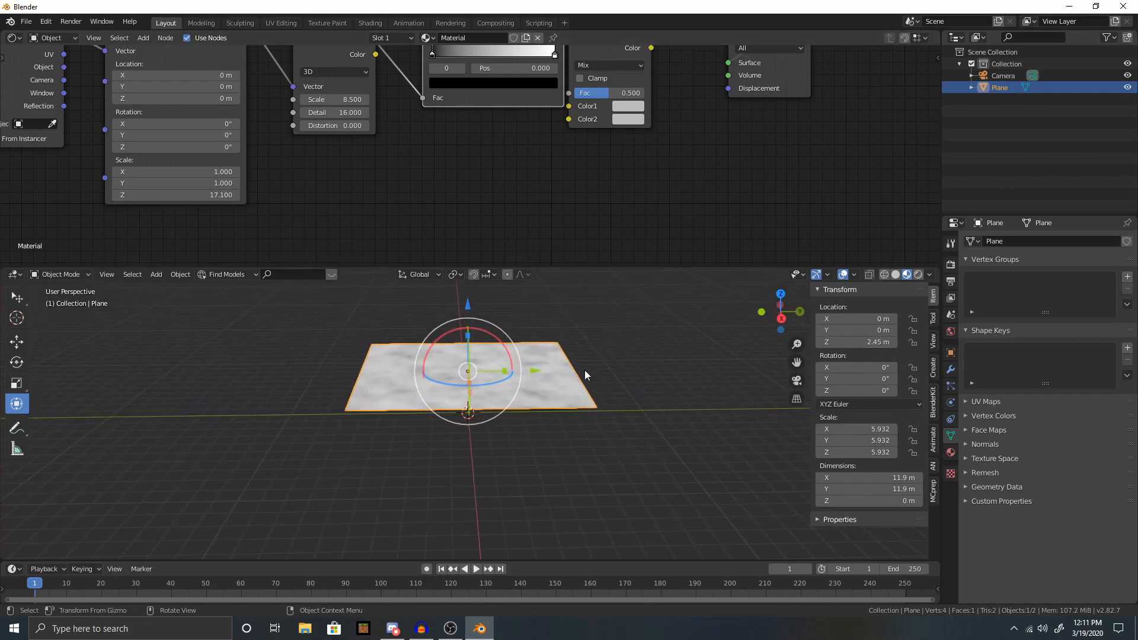
Reset the plane's Z location to 0 m.
{"action": "middle_click_drag", "start_coordinate": [307, 186], "coordinate": [358, 252]}
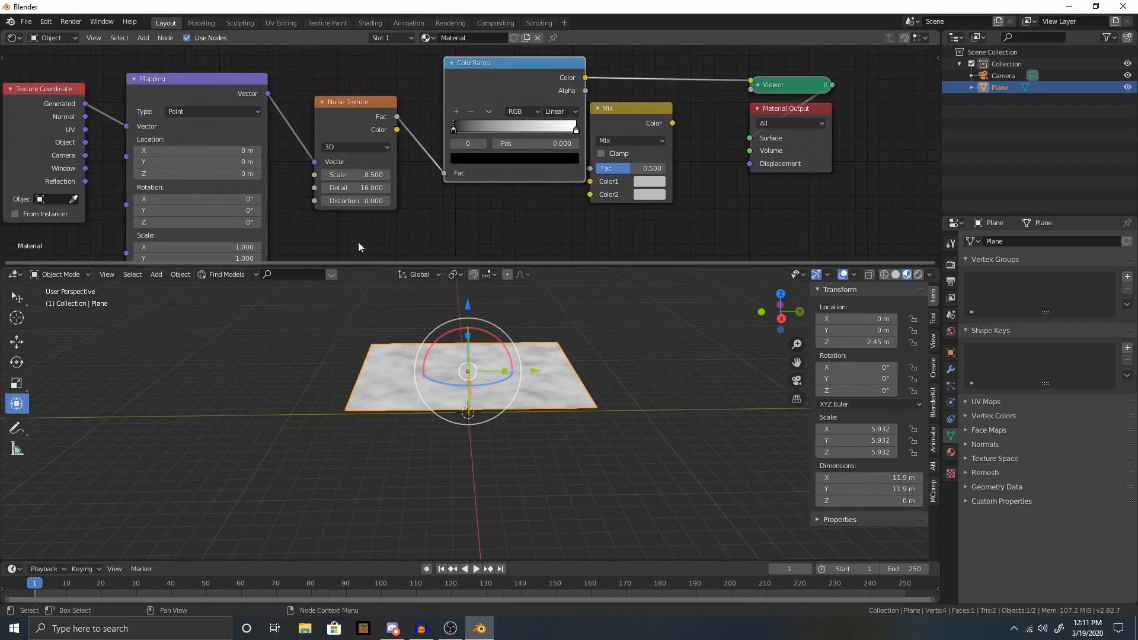
{"action": "left_click_drag", "start_coordinate": [876, 342], "coordinate": [821, 342]}
{"action": "left_click", "coordinate": [866, 343]}
{"action": "type", "text": "0"}
{"action": "key", "text": "Return"}
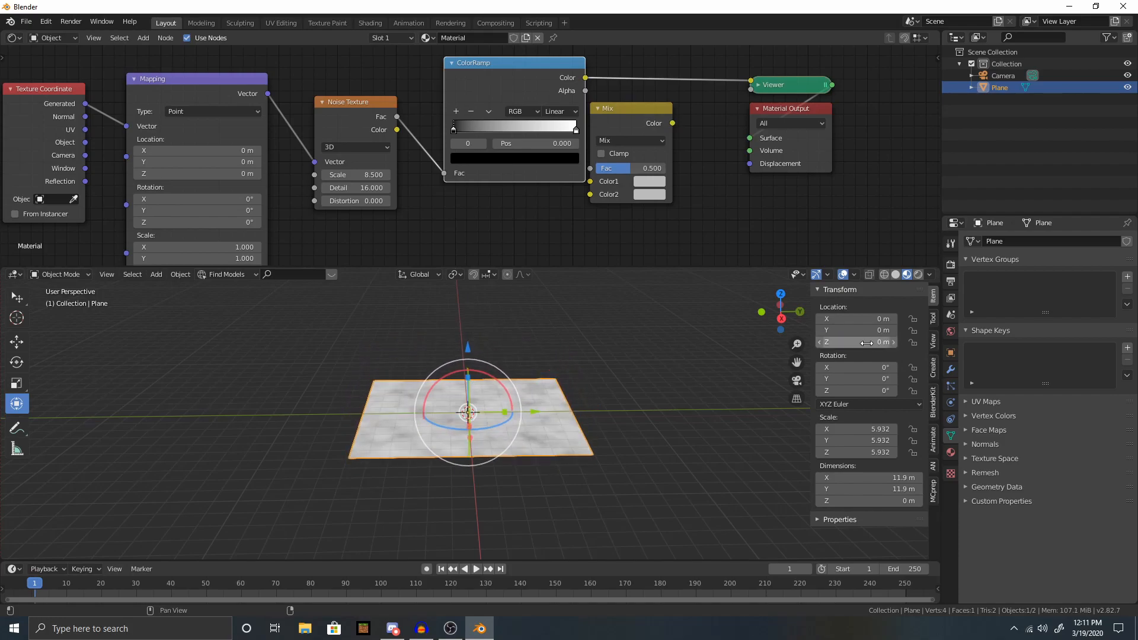
Switch the Noise Texture's dimensions to 4D.
{"action": "left_click", "coordinate": [357, 153]}
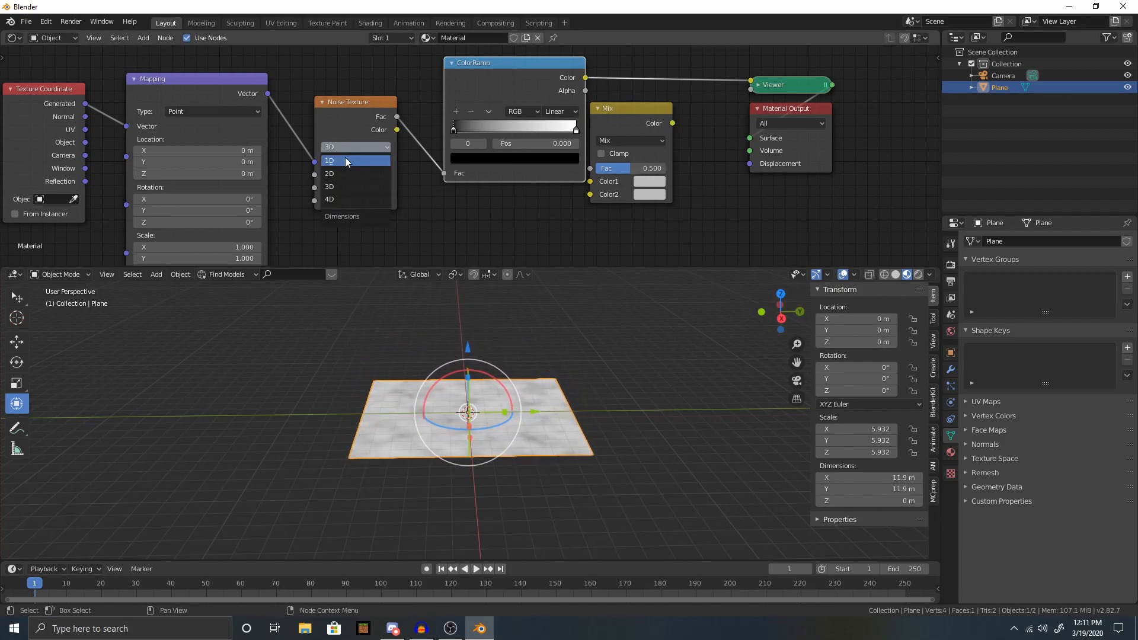
{"action": "left_click", "coordinate": [341, 200]}
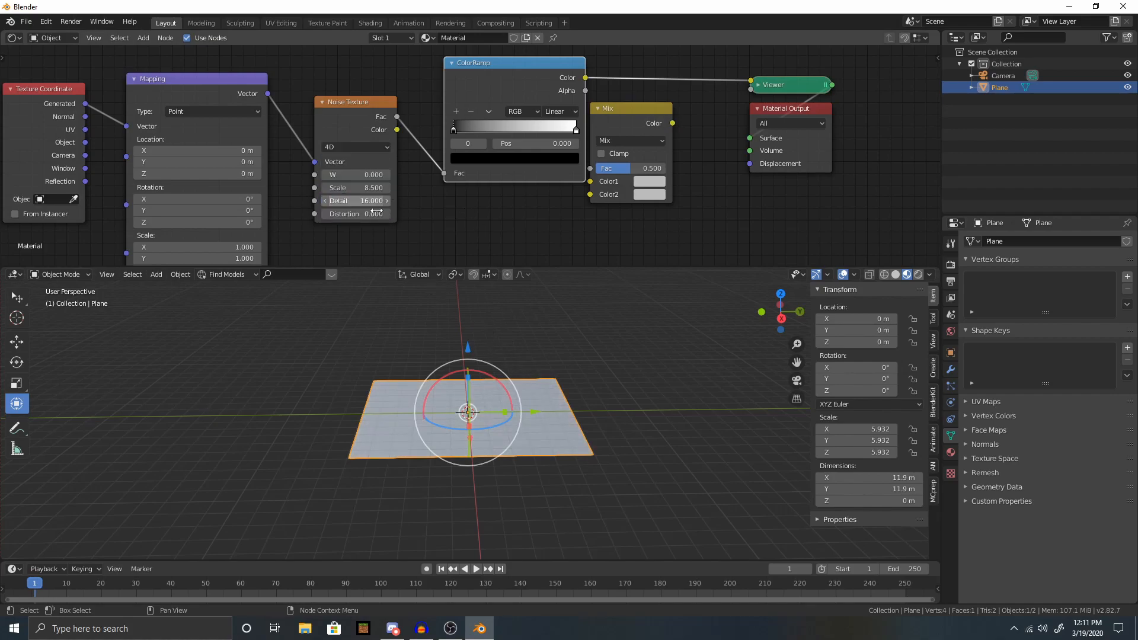
{"action": "mouse_move", "coordinate": [493, 344]}
{"action": "middle_mouse_down"}
{"action": "mouse_move", "coordinate": [499, 398]}
{"action": "mouse_move", "coordinate": [496, 346]}
{"action": "middle_mouse_up"}
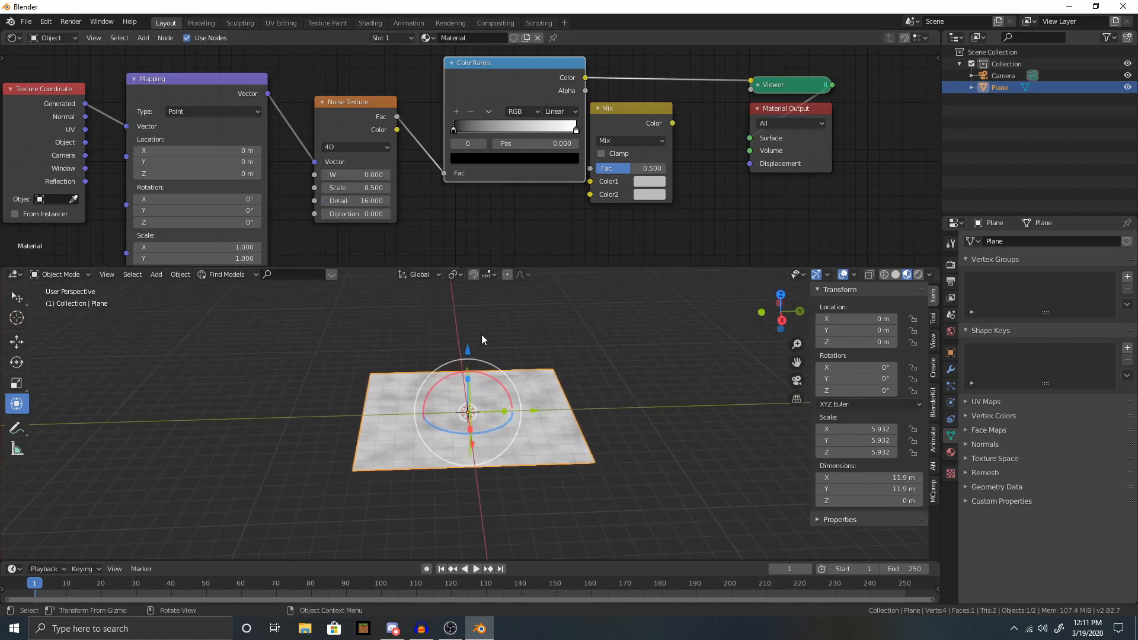
Try a Mapping scale of 0 on all three axes and set it back to 1.
{"action": "scroll", "coordinate": [261, 225], "scroll_direction": "down", "scroll_amount": 3}
{"action": "mouse_move", "coordinate": [272, 245]}
{"action": "left_mouse_down"}
{"action": "mouse_move", "coordinate": [344, 245]}
{"action": "mouse_move", "coordinate": [225, 237]}
{"action": "mouse_move", "coordinate": [306, 228]}
{"action": "mouse_move", "coordinate": [260, 230]}
{"action": "mouse_move", "coordinate": [262, 246]}
{"action": "left_mouse_up"}
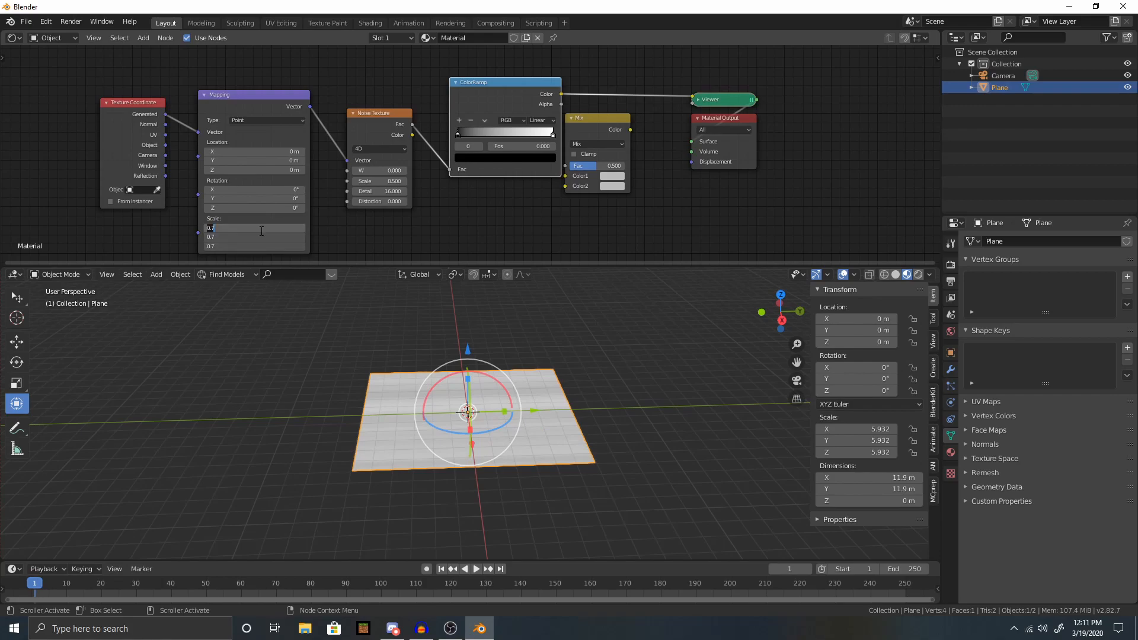
{"action": "type", "text": "0"}
{"action": "key", "text": "Return"}
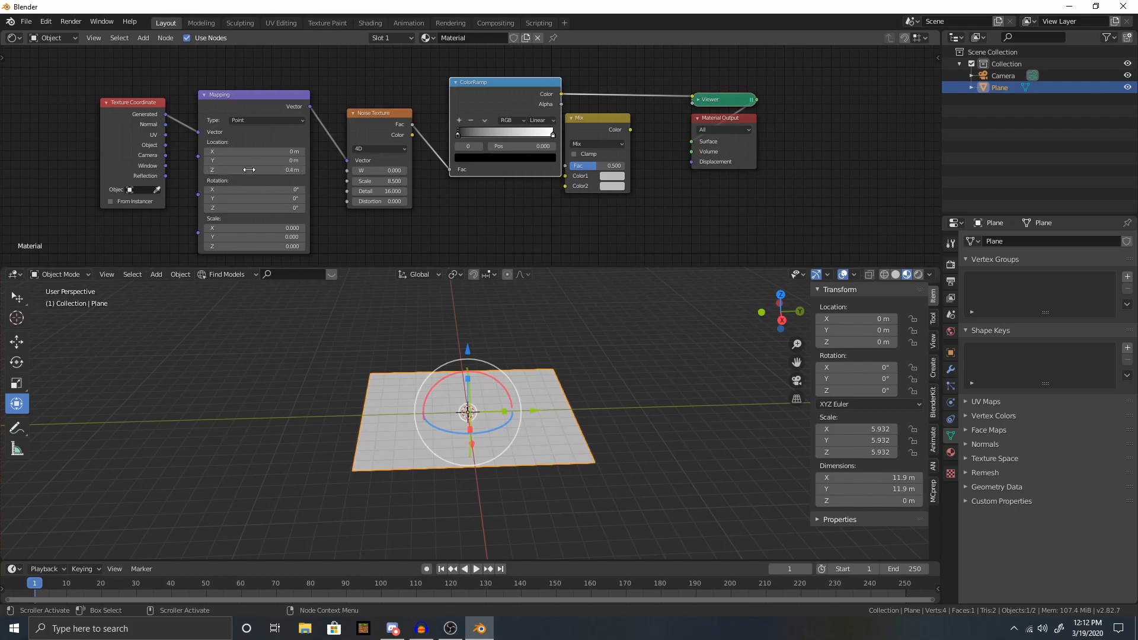
{"action": "left_click_drag", "start_coordinate": [252, 223], "coordinate": [253, 257]}
{"action": "type", "text": "1"}
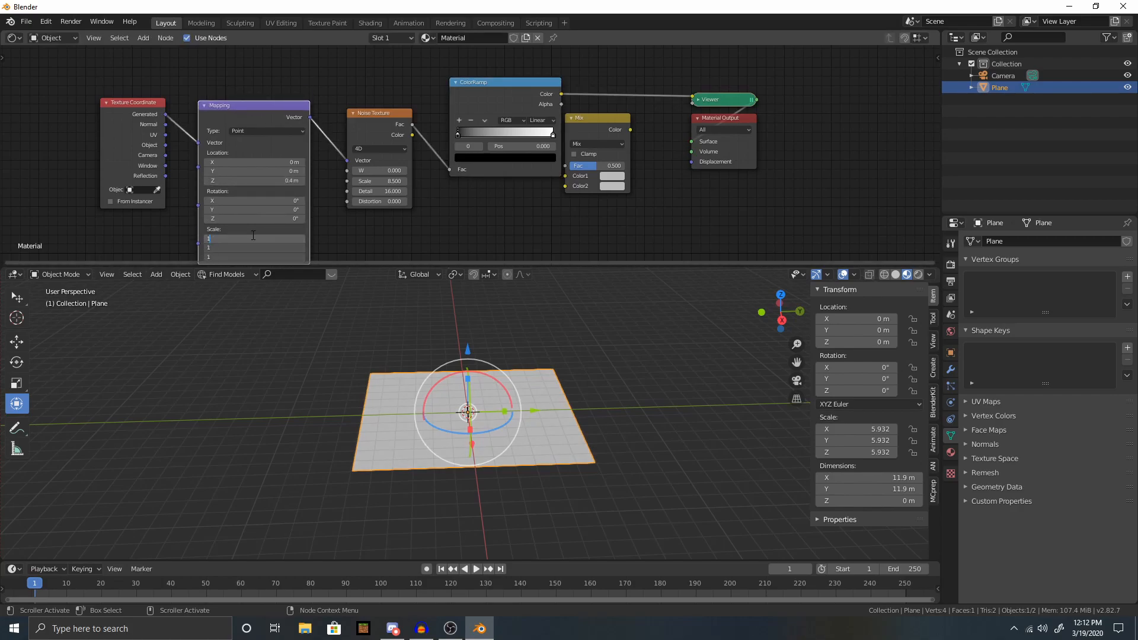
{"action": "key", "text": "Return"}
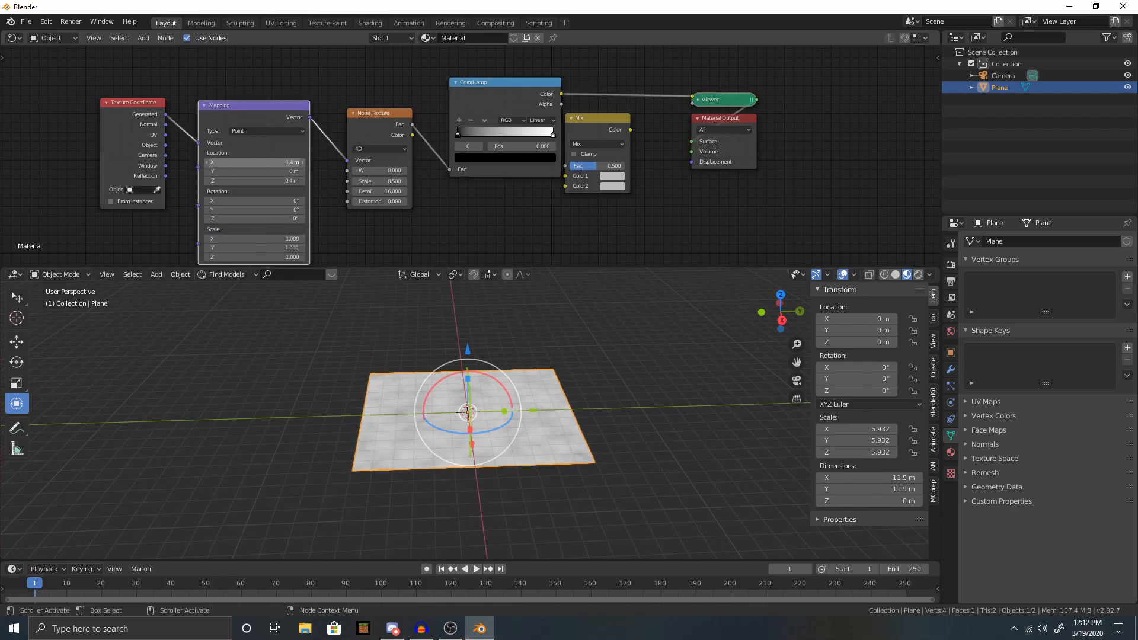
Offset the Mapping location to X 5.8 m, Y 2.7 m and Z 6 m, and set the noise W value to -1.8.
{"action": "left_click_drag", "start_coordinate": [246, 162], "coordinate": [393, 181]}
{"action": "left_click", "coordinate": [393, 151]}
{"action": "left_click", "coordinate": [394, 151]}
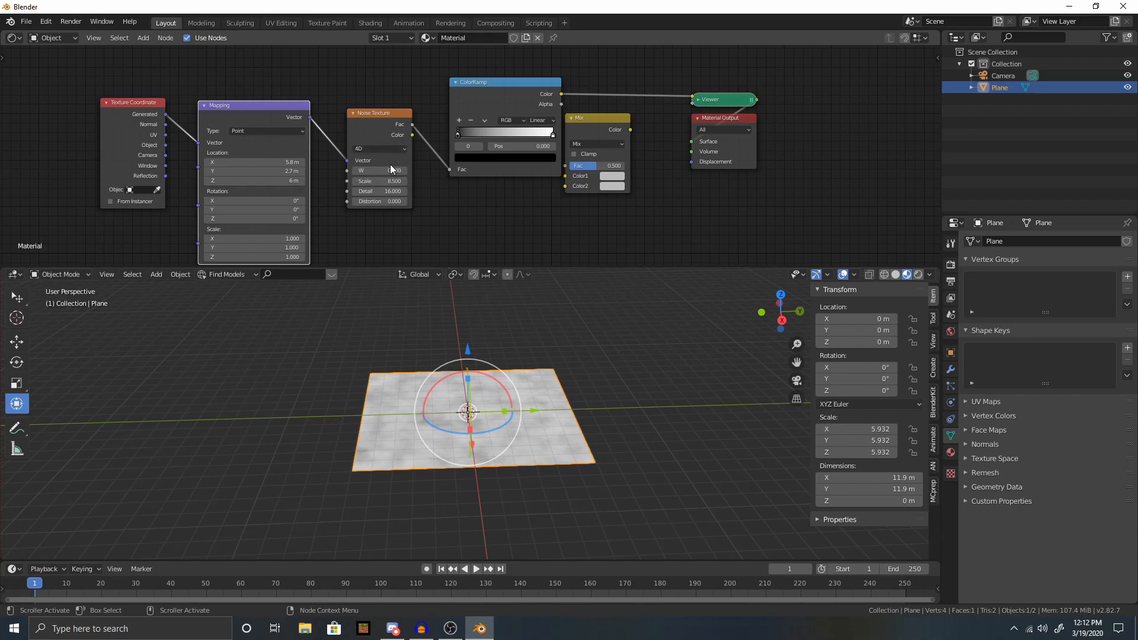
{"action": "left_click_drag", "start_coordinate": [380, 171], "coordinate": [407, 183]}
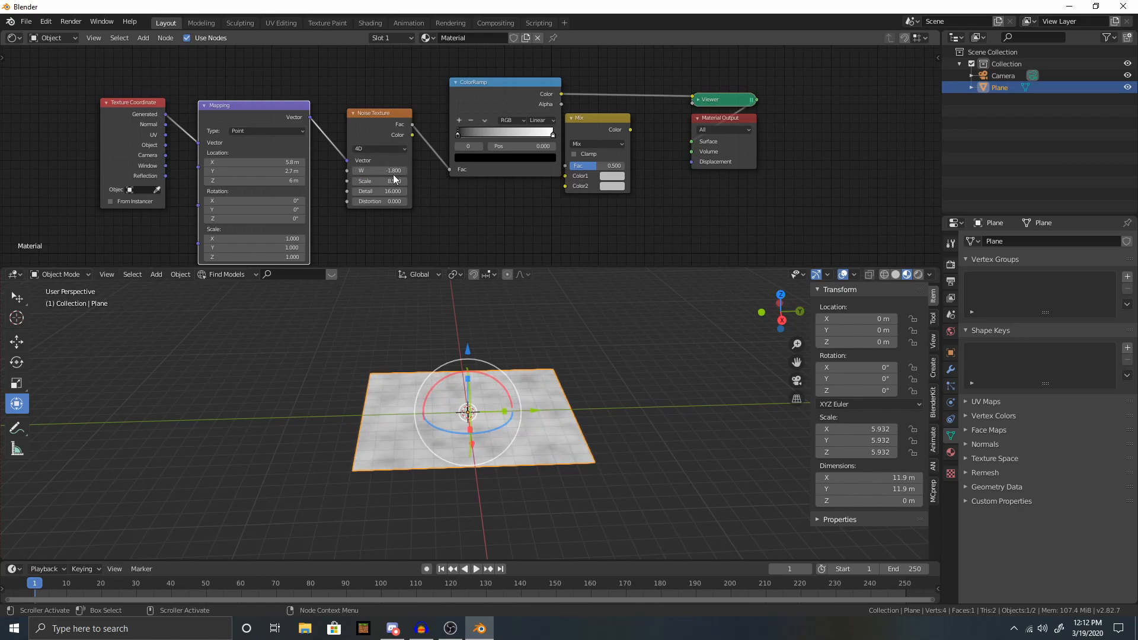
Set the Noise Texture's dimensions back to 3D.
{"action": "scroll", "coordinate": [387, 171], "scroll_direction": "up", "scroll_amount": 1}
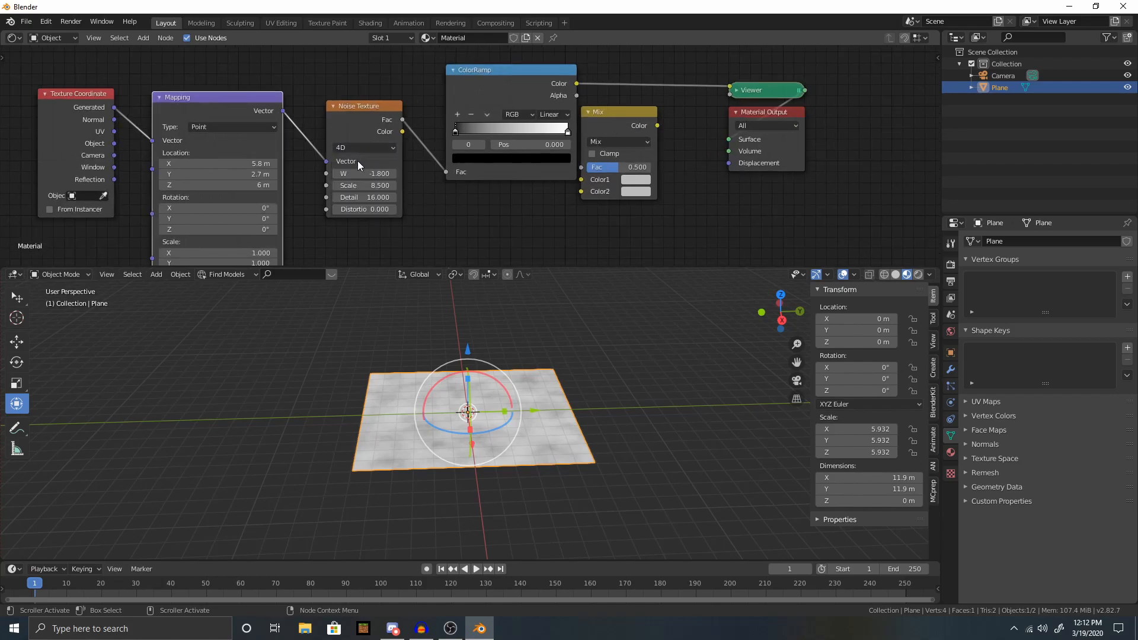
{"action": "mouse_move", "coordinate": [502, 386]}
{"action": "middle_mouse_down"}
{"action": "mouse_move", "coordinate": [500, 447]}
{"action": "mouse_move", "coordinate": [501, 397]}
{"action": "middle_mouse_up"}
{"action": "scroll", "coordinate": [499, 446], "scroll_direction": "up", "scroll_amount": 1}
{"action": "scroll", "coordinate": [501, 400], "scroll_direction": "up", "scroll_amount": 2}
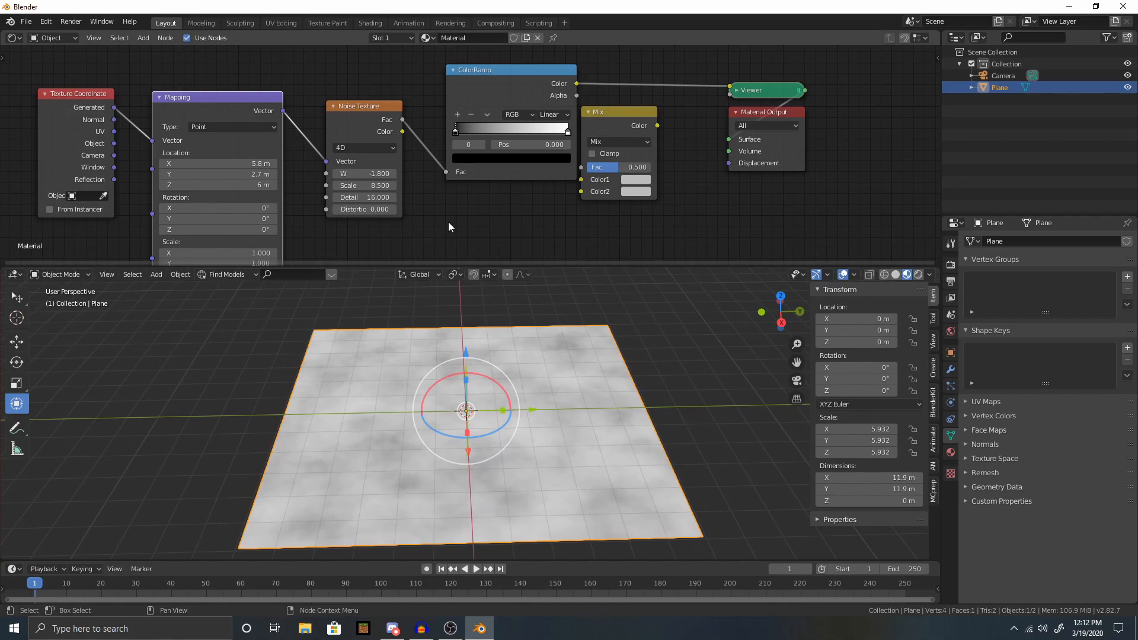
{"action": "left_click", "coordinate": [364, 147]}
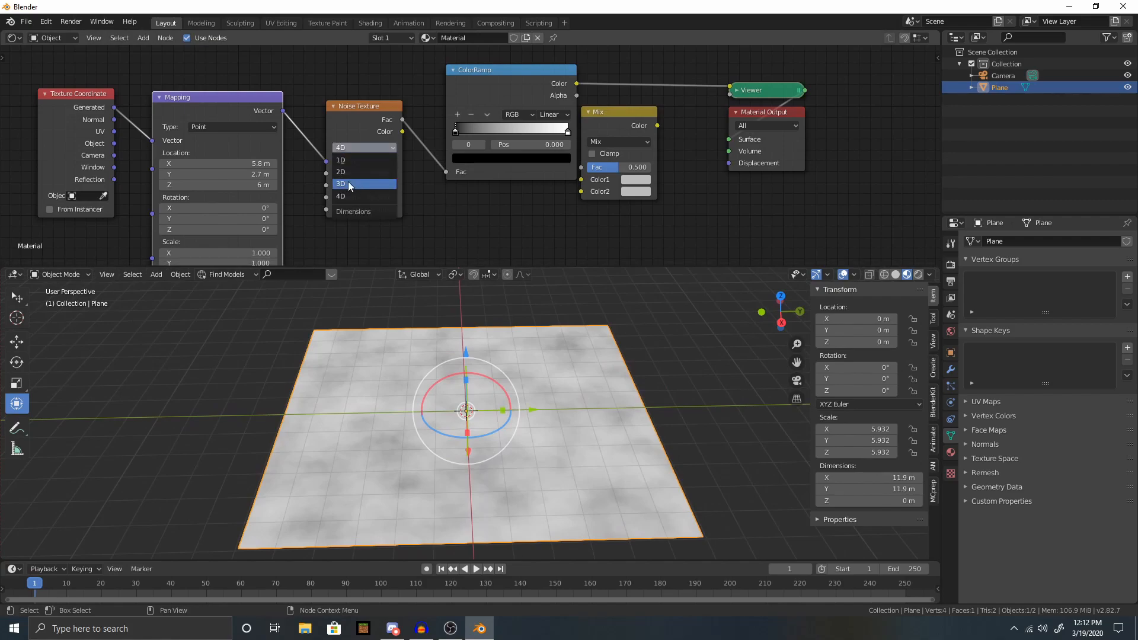
{"action": "left_click", "coordinate": [366, 182]}
Reset the Mapping node's location to 0 m on all three axes.
{"action": "middle_click_drag", "start_coordinate": [439, 246], "coordinate": [470, 216]}
{"action": "left_click_drag", "start_coordinate": [260, 135], "coordinate": [261, 154]}
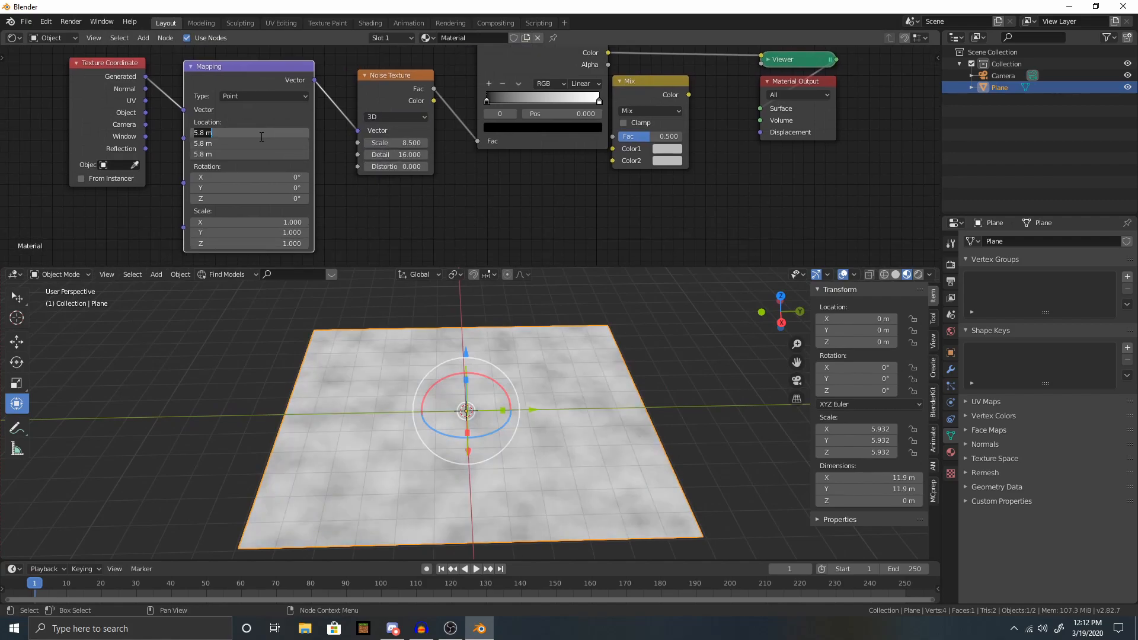
{"action": "type", "text": "0"}
{"action": "key", "text": "Return"}
{"action": "middle_click_drag", "start_coordinate": [504, 142], "coordinate": [428, 189]}
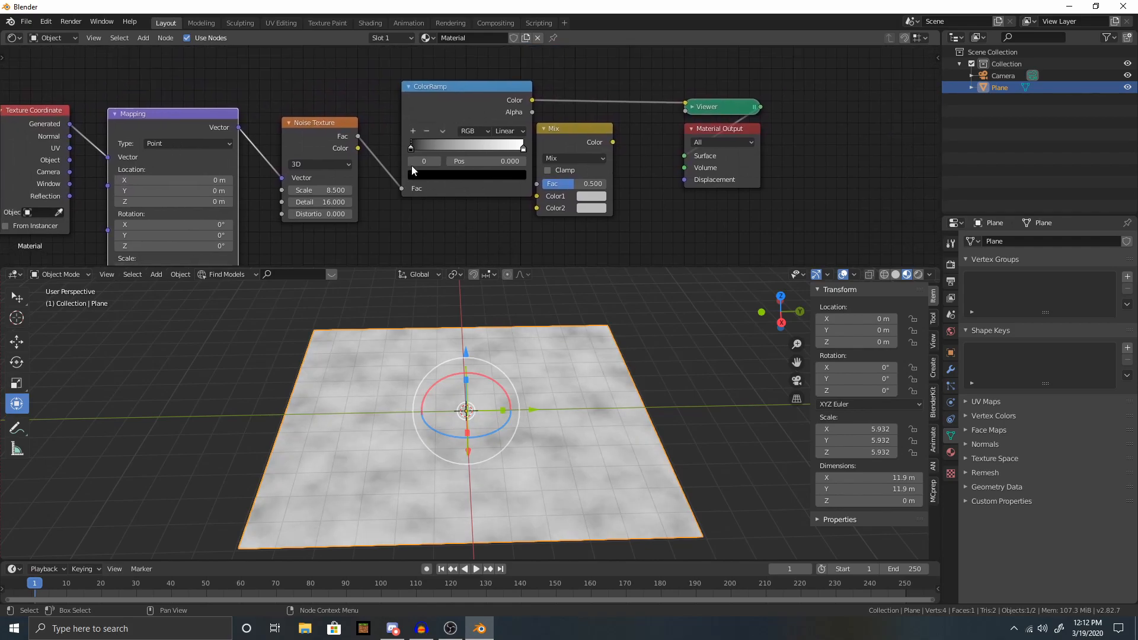
Change the ColorRamp interpolation to B-Spline and move its black stop to position 0.6.
{"action": "left_click", "coordinate": [514, 130]}
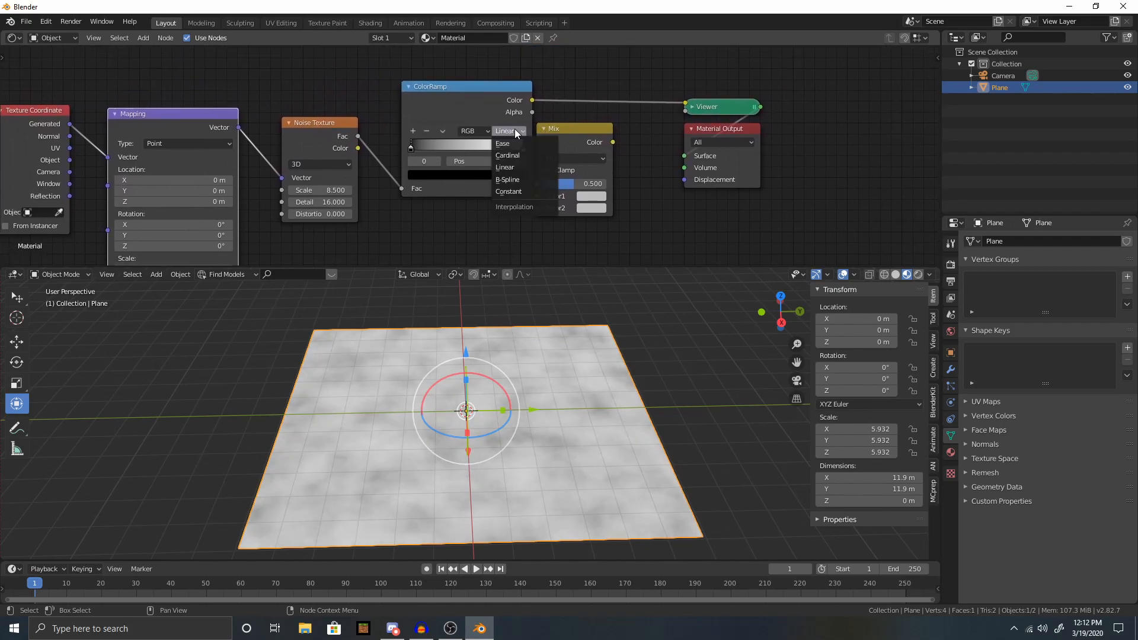
{"action": "left_click", "coordinate": [542, 181]}
{"action": "left_click_drag", "start_coordinate": [412, 151], "coordinate": [490, 147]}
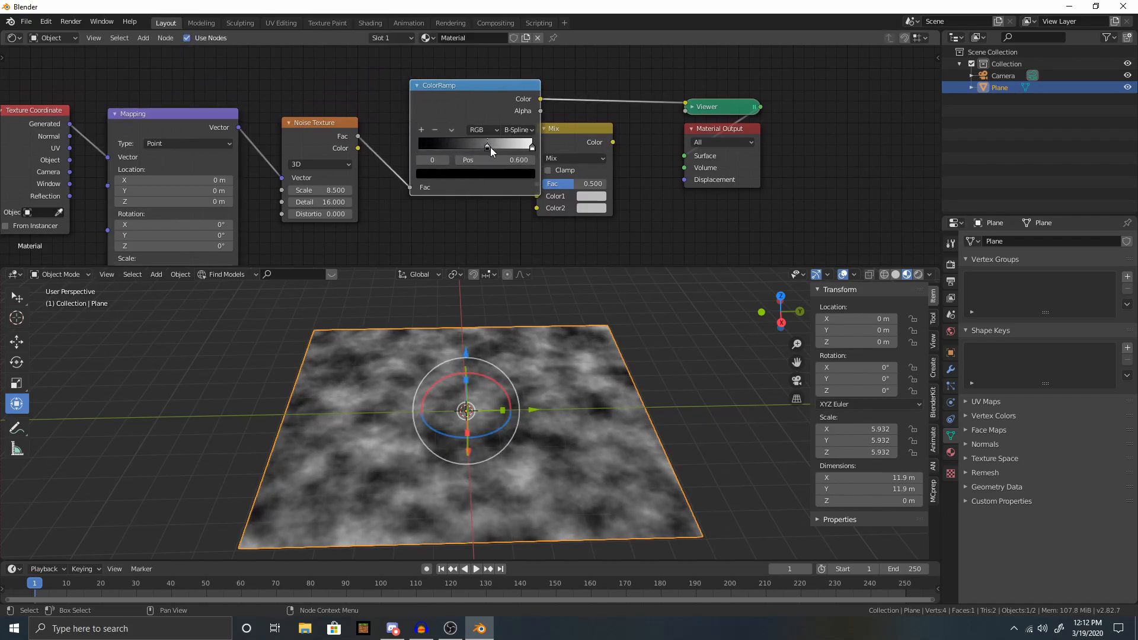
Move the ColorRamp node clear of the Mix node and shift its black stop to position 0.7.
{"action": "left_click_drag", "start_coordinate": [486, 91], "coordinate": [462, 109]}
{"action": "middle_click_drag", "start_coordinate": [429, 386], "coordinate": [508, 477]}
{"action": "left_click_drag", "start_coordinate": [461, 167], "coordinate": [473, 162]}
{"action": "scroll", "coordinate": [508, 415], "scroll_direction": "down", "scroll_amount": 3}
{"action": "mouse_move", "coordinate": [507, 397]}
{"action": "middle_mouse_down"}
{"action": "mouse_move", "coordinate": [545, 322]}
{"action": "mouse_move", "coordinate": [518, 391]}
{"action": "middle_mouse_up"}
{"action": "scroll", "coordinate": [516, 393], "scroll_direction": "up", "scroll_amount": 3}
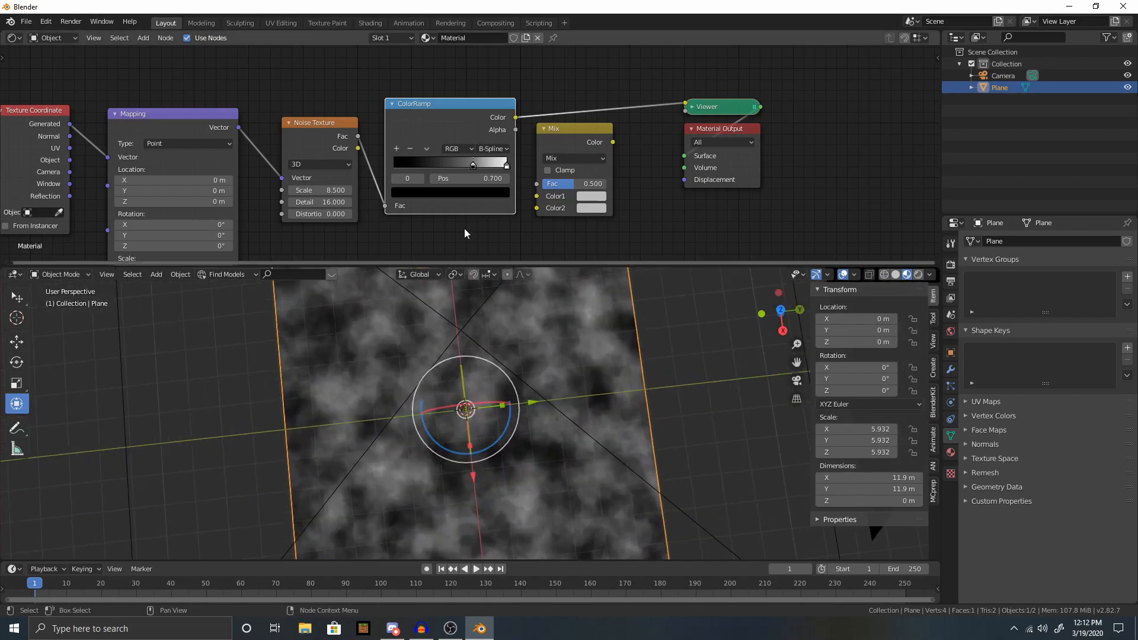
Lower the Noise Texture's scale to 1.7, keeping detail at 16.
{"action": "left_click_drag", "start_coordinate": [308, 191], "coordinate": [243, 191]}
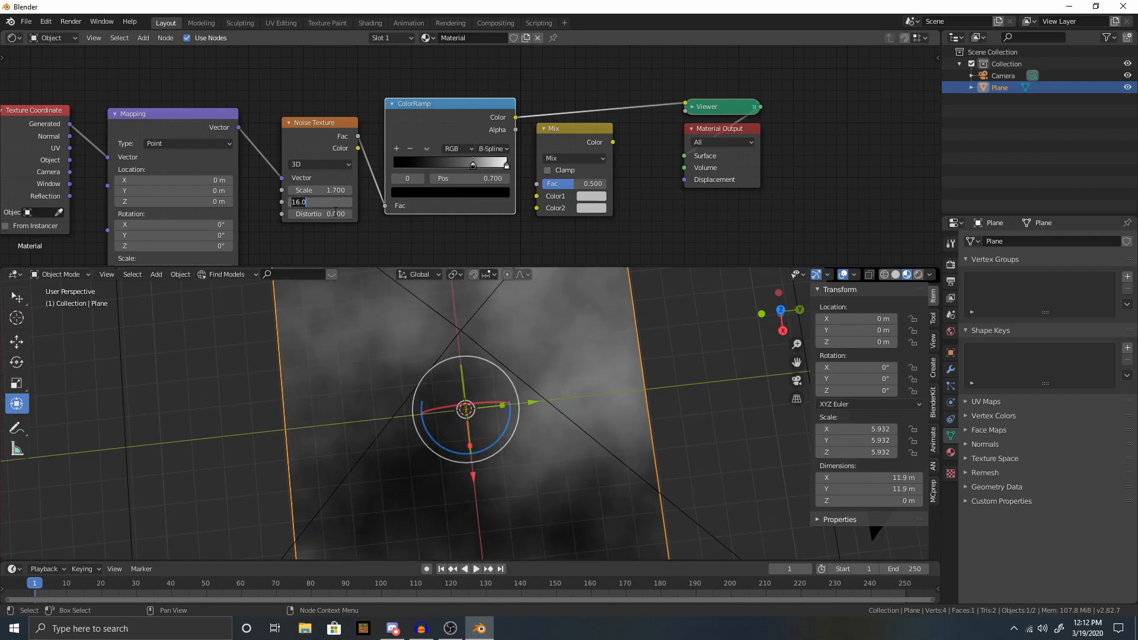
{"action": "key", "text": "Return"}
Try a scale of 1.2 on all three axes of the Mapping node.
{"action": "scroll", "coordinate": [375, 243], "scroll_direction": "down", "scroll_amount": 2}
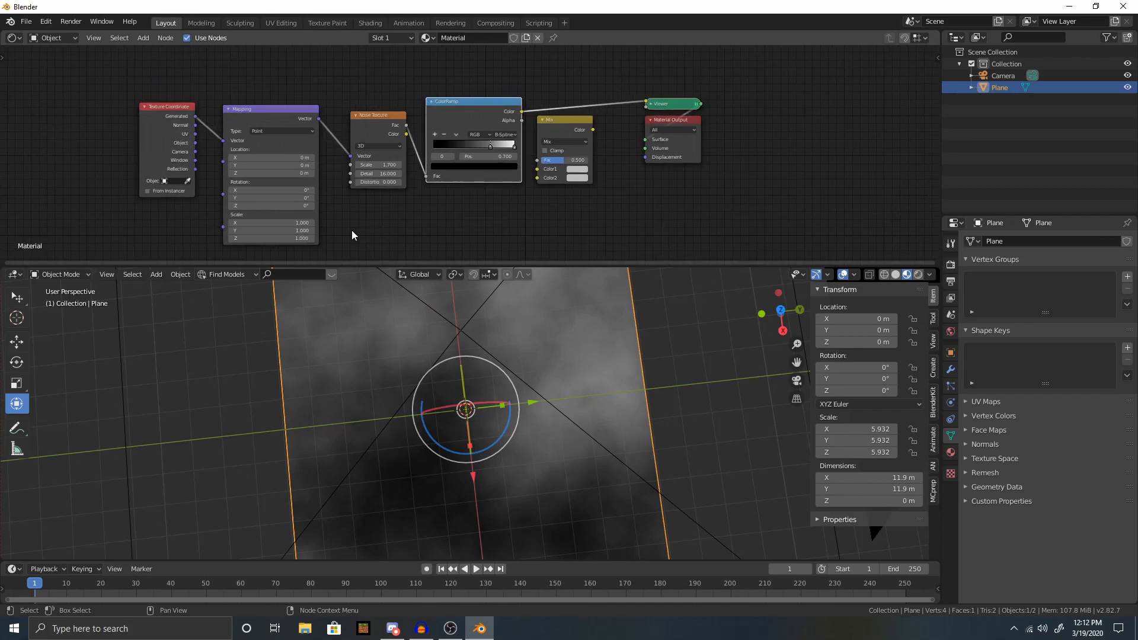
{"action": "middle_click_drag", "start_coordinate": [339, 223], "coordinate": [382, 217]}
{"action": "mouse_move", "coordinate": [313, 216]}
{"action": "left_mouse_down"}
{"action": "mouse_move", "coordinate": [352, 231]}
{"action": "mouse_move", "coordinate": [315, 213]}
{"action": "left_mouse_up"}
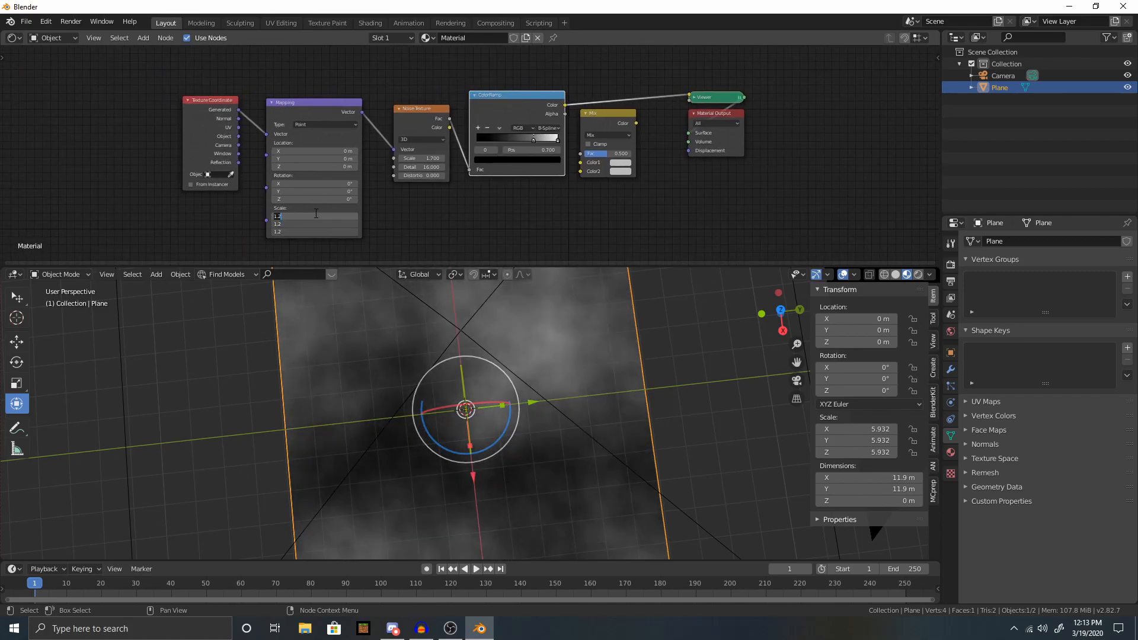
{"action": "key", "text": "Return"}
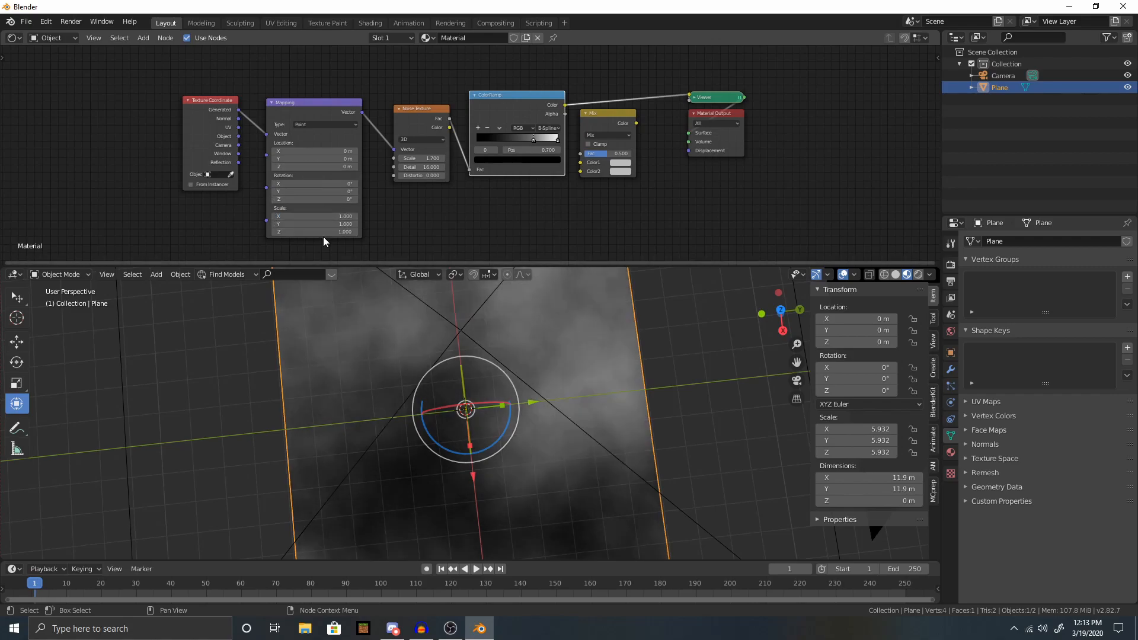
Set the Mapping node's Z scale to 1.8 and check the noise across the whole plane.
{"action": "mouse_move", "coordinate": [322, 236]}
{"action": "left_mouse_down"}
{"action": "mouse_move", "coordinate": [363, 236]}
{"action": "mouse_move", "coordinate": [336, 236]}
{"action": "left_mouse_up"}
{"action": "scroll", "coordinate": [551, 450], "scroll_direction": "down", "scroll_amount": 5}
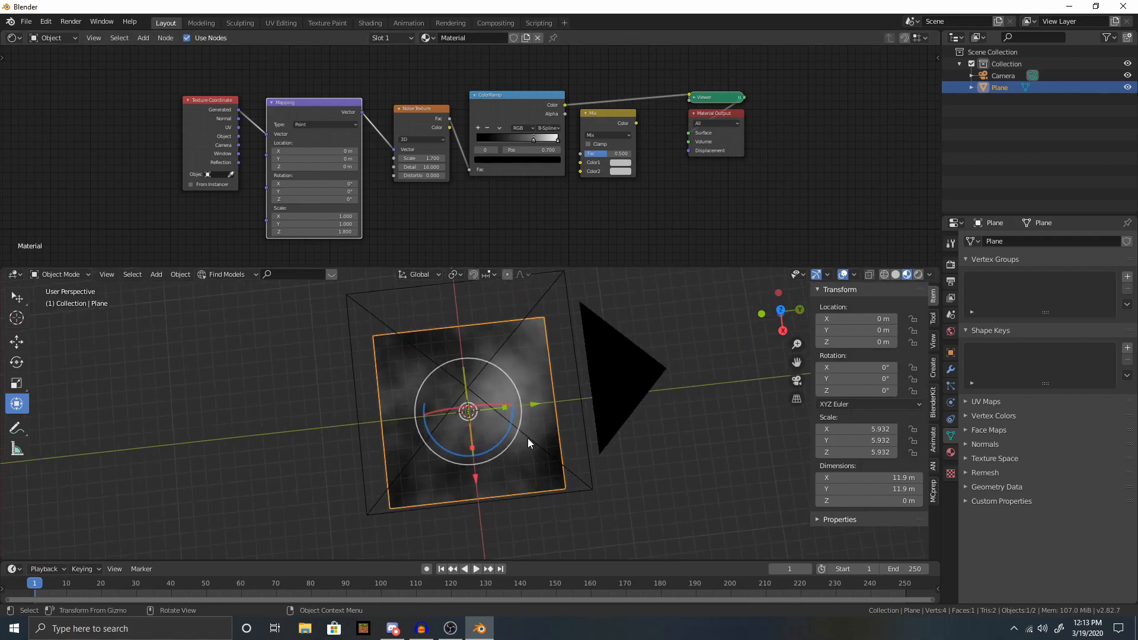
{"action": "scroll", "coordinate": [521, 439], "scroll_direction": "up", "scroll_amount": 2}
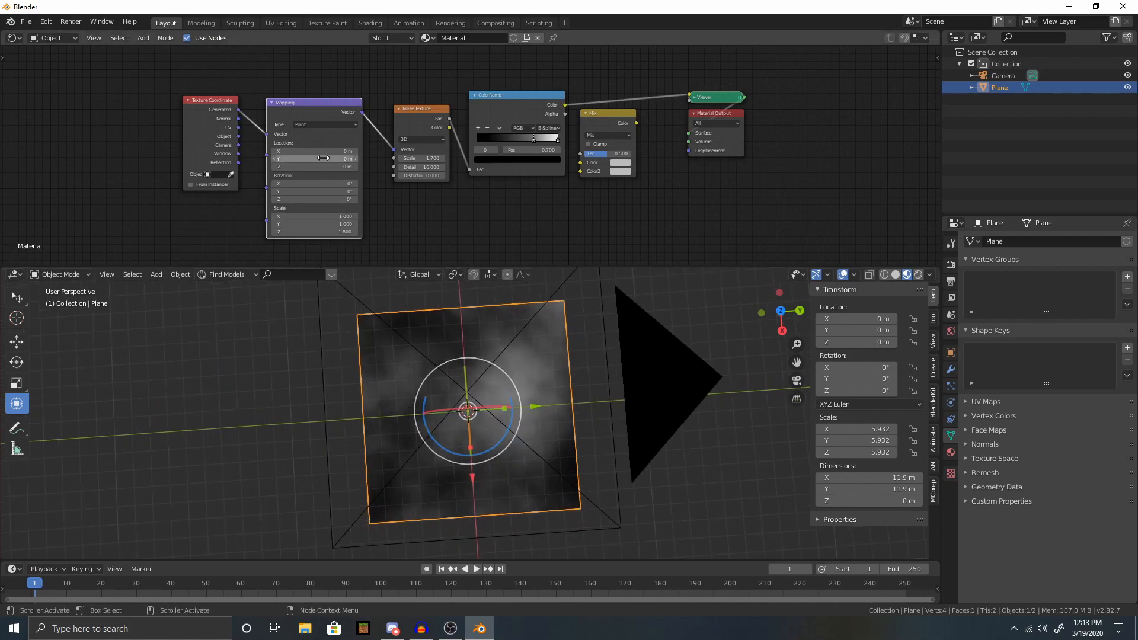
Shift the Mapping node's location to -0.1 m on X and 0.2 m on Y.
{"action": "left_click_drag", "start_coordinate": [314, 151], "coordinate": [346, 159]}
{"action": "scroll", "coordinate": [489, 418], "scroll_direction": "up", "scroll_amount": 4}
{"action": "mouse_move", "coordinate": [491, 431]}
{"action": "middle_mouse_down"}
{"action": "mouse_move", "coordinate": [499, 358]}
{"action": "mouse_move", "coordinate": [485, 457]}
{"action": "mouse_move", "coordinate": [488, 431]}
{"action": "middle_mouse_up"}
{"action": "scroll", "coordinate": [488, 430], "scroll_direction": "down", "scroll_amount": 2}
{"action": "scroll", "coordinate": [489, 429], "scroll_direction": "down", "scroll_amount": 2}
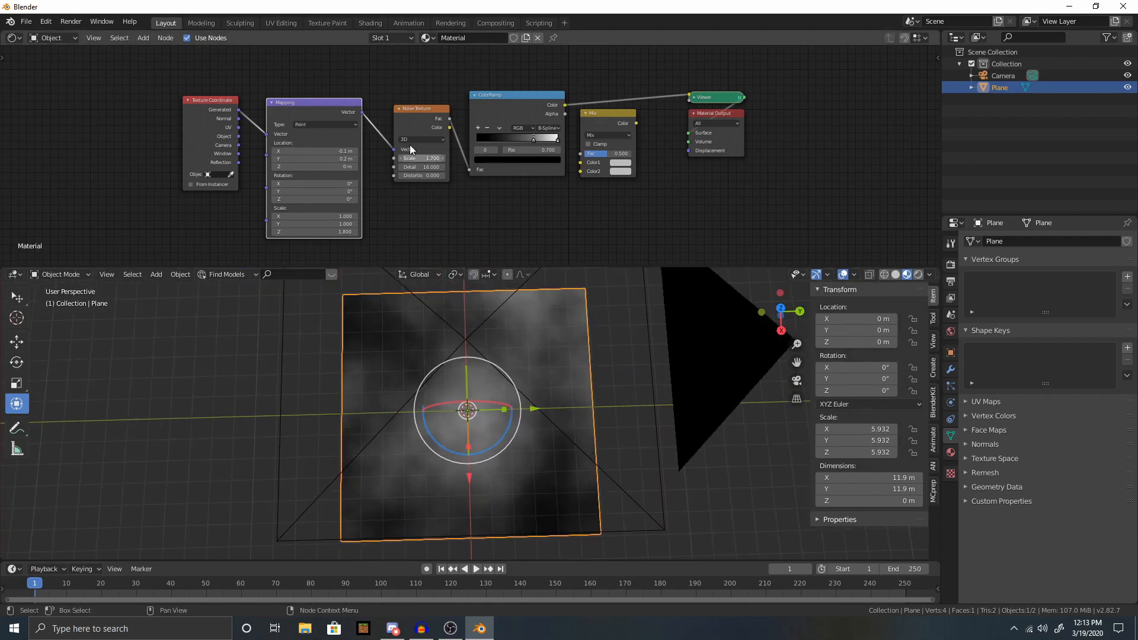
Raise the Noise Texture's scale to 3.8 and check the finer pattern on the plane.
{"action": "left_click_drag", "start_coordinate": [434, 157], "coordinate": [443, 157]}
{"action": "scroll", "coordinate": [477, 439], "scroll_direction": "up", "scroll_amount": 3}
{"action": "middle_click_drag", "start_coordinate": [477, 442], "coordinate": [478, 415]}
Move the Mix node further from the ColorRamp and try linking the ramp's Color output to it.
{"action": "scroll", "coordinate": [478, 223], "scroll_direction": "down", "scroll_amount": 4}
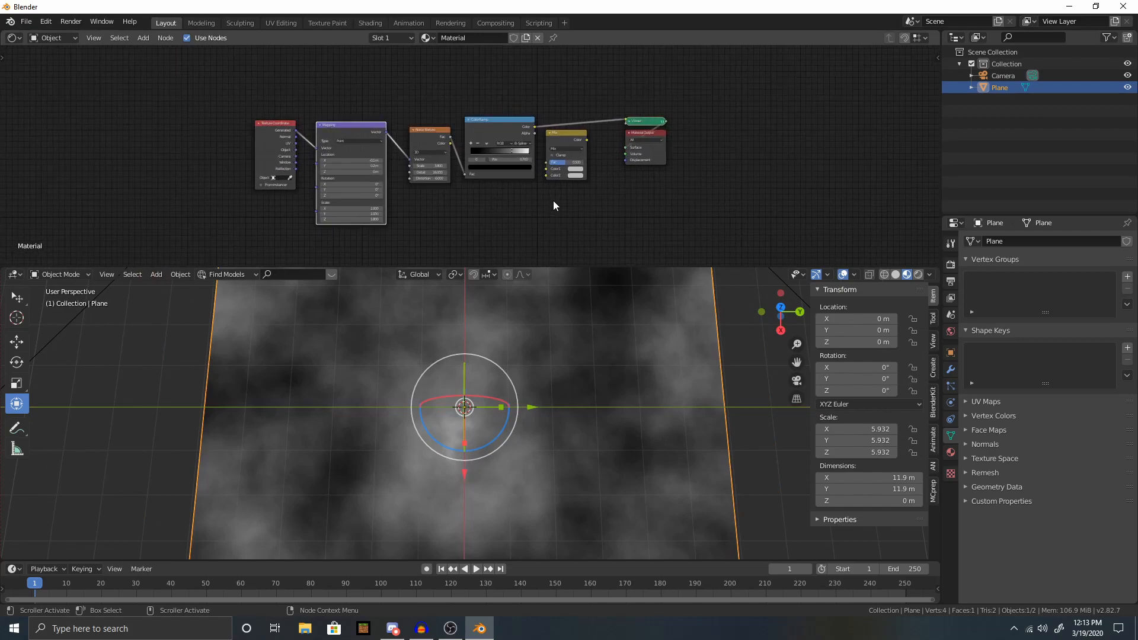
{"action": "middle_click_drag", "start_coordinate": [553, 205], "coordinate": [427, 204]}
{"action": "scroll", "coordinate": [436, 144], "scroll_direction": "up", "scroll_amount": 5}
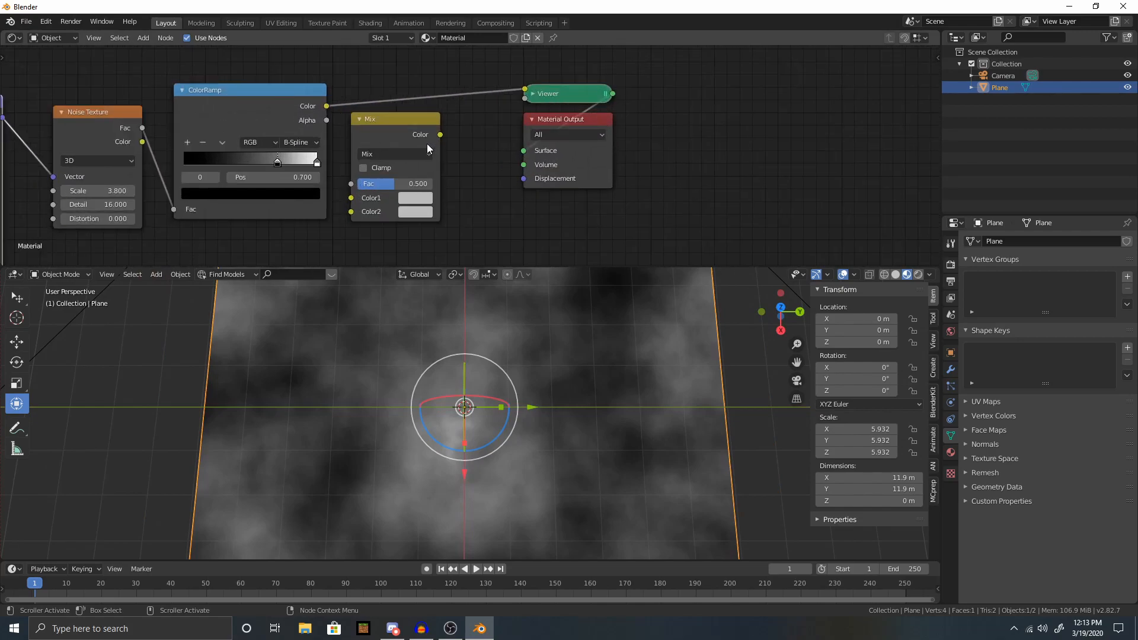
{"action": "left_click_drag", "start_coordinate": [400, 124], "coordinate": [415, 121]}
{"action": "left_click_drag", "start_coordinate": [327, 107], "coordinate": [357, 163]}
{"action": "scroll", "coordinate": [379, 147], "scroll_direction": "down", "scroll_amount": 4}
{"action": "middle_click_drag", "start_coordinate": [394, 203], "coordinate": [379, 197]}
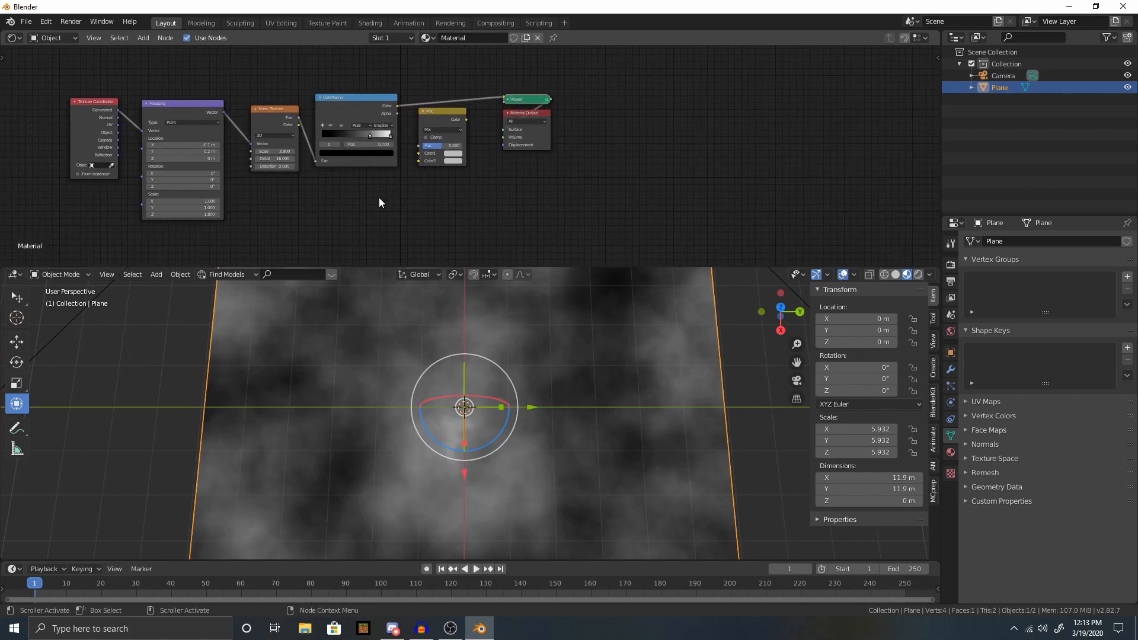
Add a Value input node below the ColorRamp.
{"action": "key", "text": "shift+a"}
{"action": "mouse_move", "coordinate": [348, 206]}
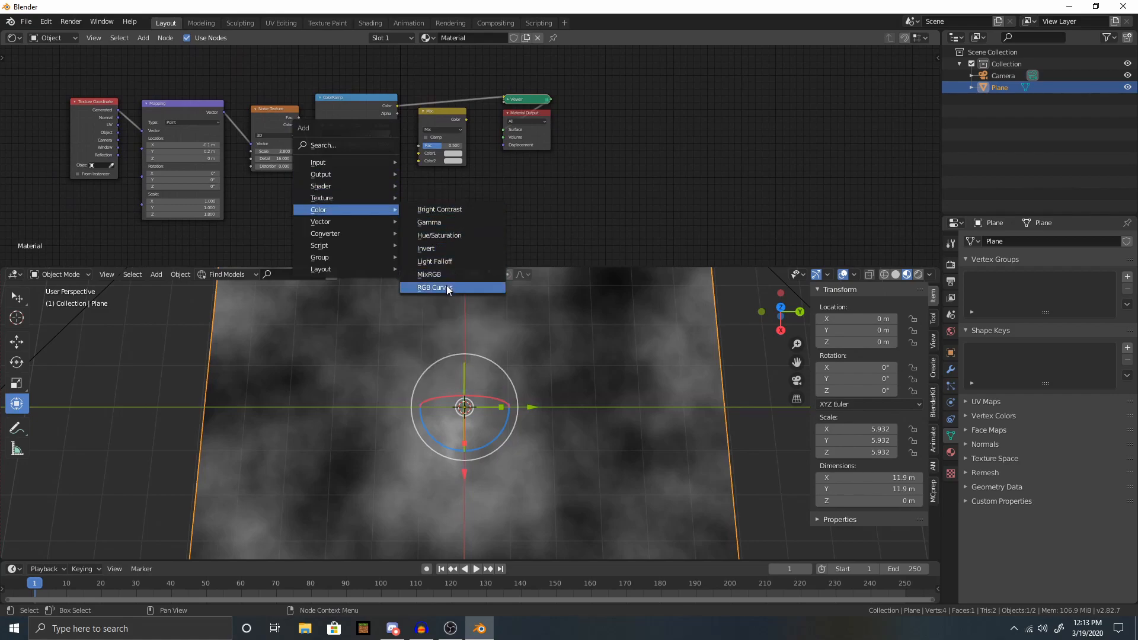
{"action": "mouse_move", "coordinate": [337, 169]}
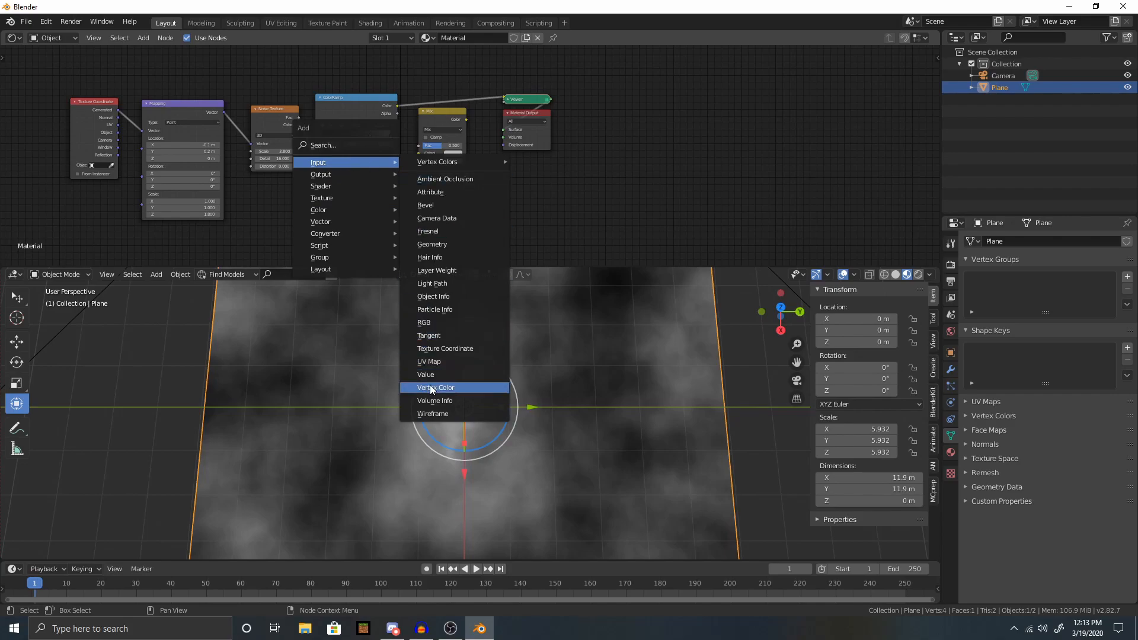
{"action": "left_click", "coordinate": [446, 376]}
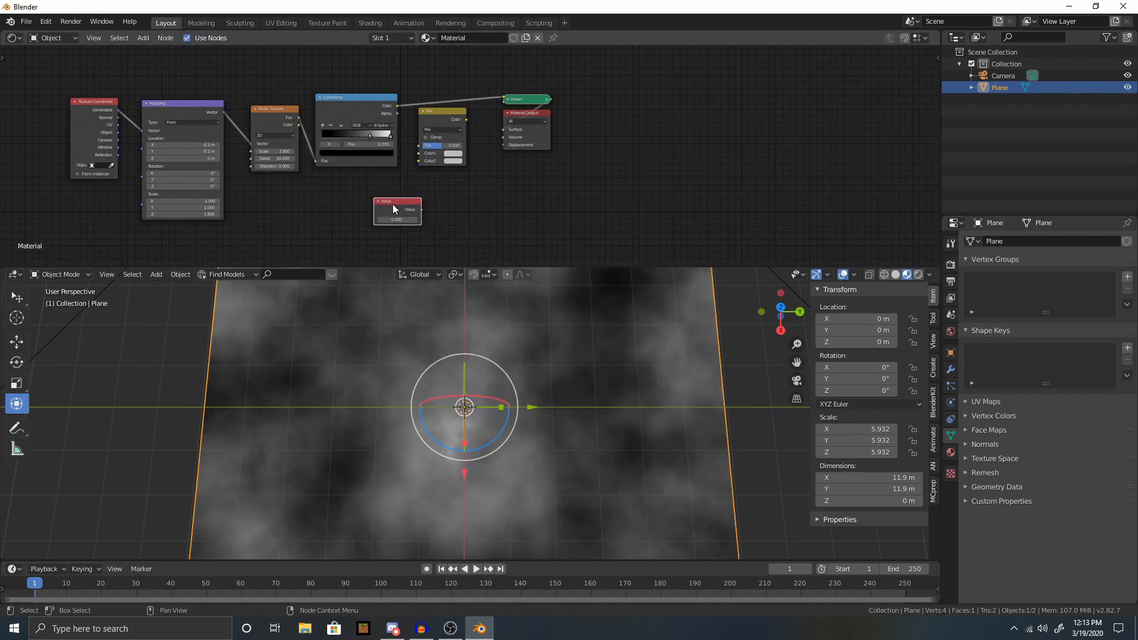
Add an RGB input node below the Mix node and duplicate it.
{"action": "key", "text": "shift+a"}
{"action": "mouse_move", "coordinate": [392, 203]}
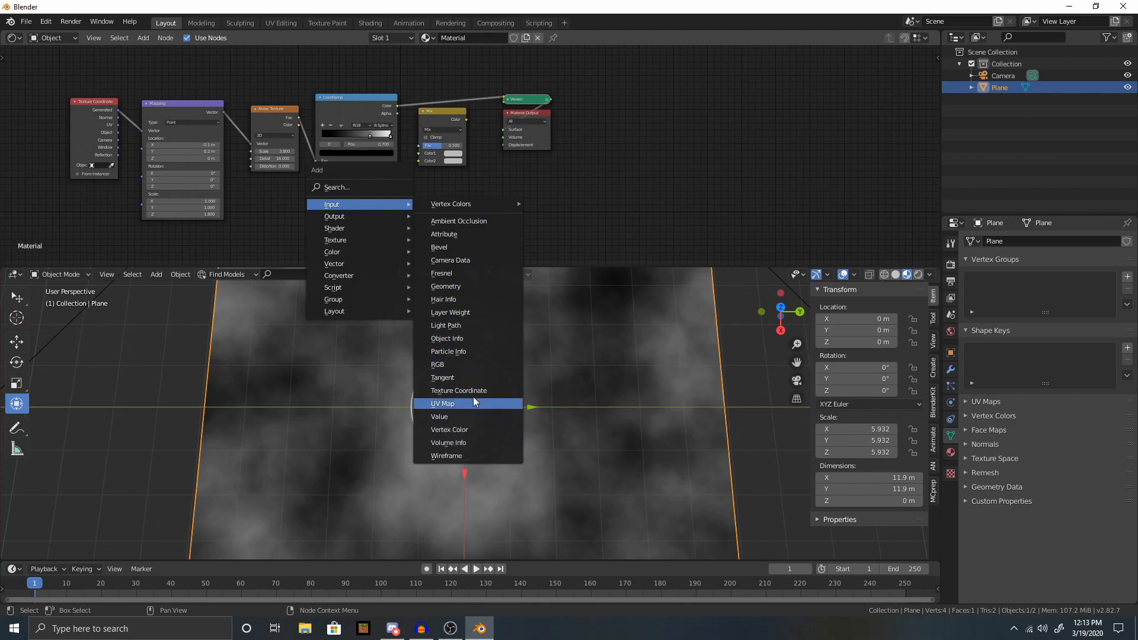
{"action": "left_click", "coordinate": [459, 364]}
{"action": "scroll", "coordinate": [418, 204], "scroll_direction": "up", "scroll_amount": 1}
{"action": "key", "text": "shift+d"}
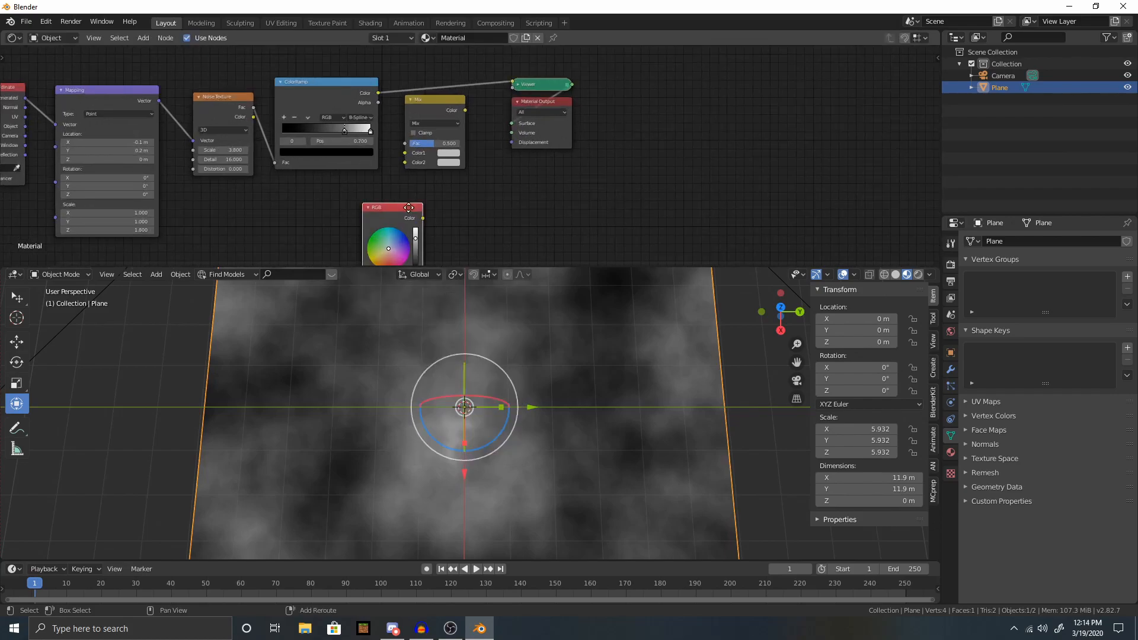
Wire the green RGB node to the Mix node's Color1, the light blue one to Color2 and the ColorRamp to Fac, previewing the Mix.
{"action": "left_click_drag", "start_coordinate": [332, 211], "coordinate": [405, 153]}
{"action": "left_click_drag", "start_coordinate": [422, 218], "coordinate": [406, 163]}
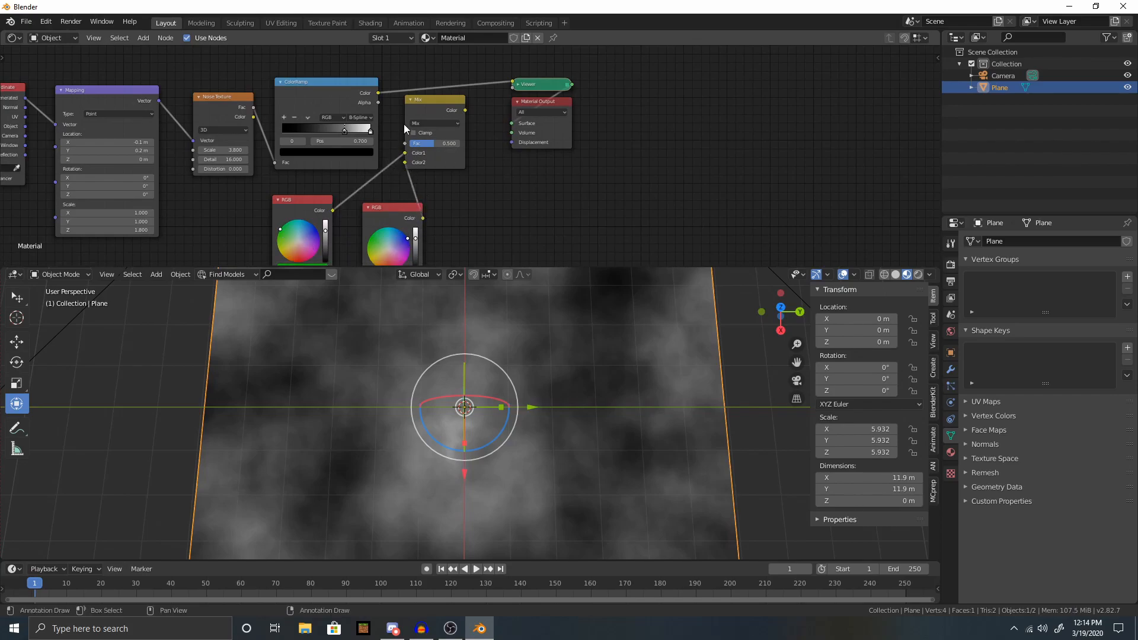
{"action": "left_click_drag", "start_coordinate": [378, 93], "coordinate": [405, 143]}
{"action": "left_click", "coordinate": [440, 105], "text": "ctrl+shift"}
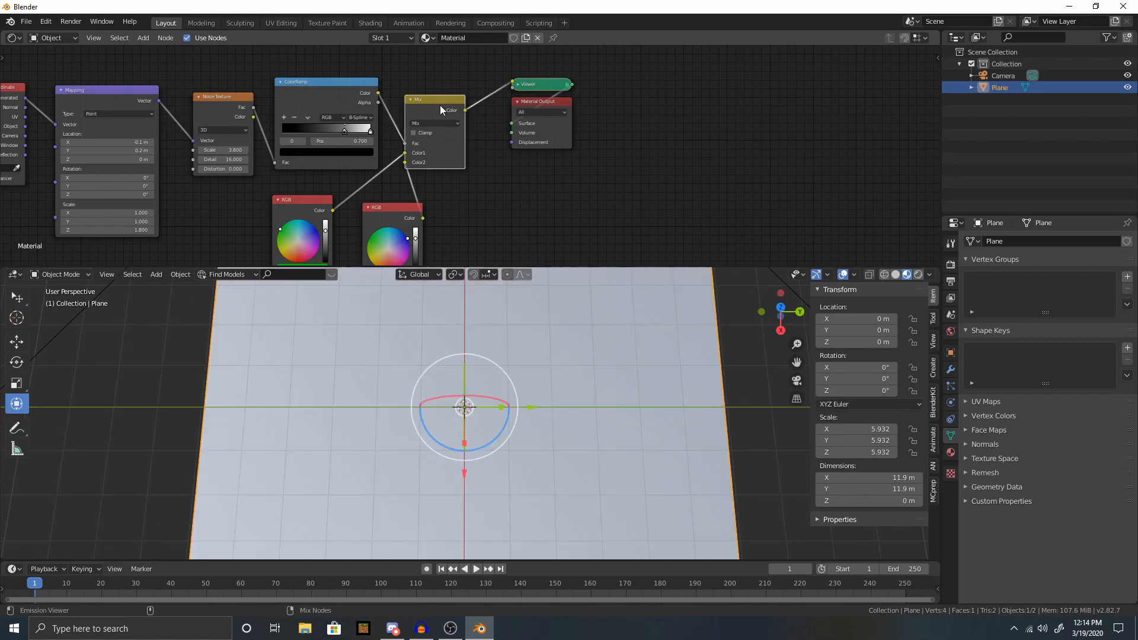
Change the light blue RGB node to a deeper, darker blue.
{"action": "scroll", "coordinate": [490, 425], "scroll_direction": "up", "scroll_amount": 3}
{"action": "middle_click_drag", "start_coordinate": [498, 232], "coordinate": [537, 140]}
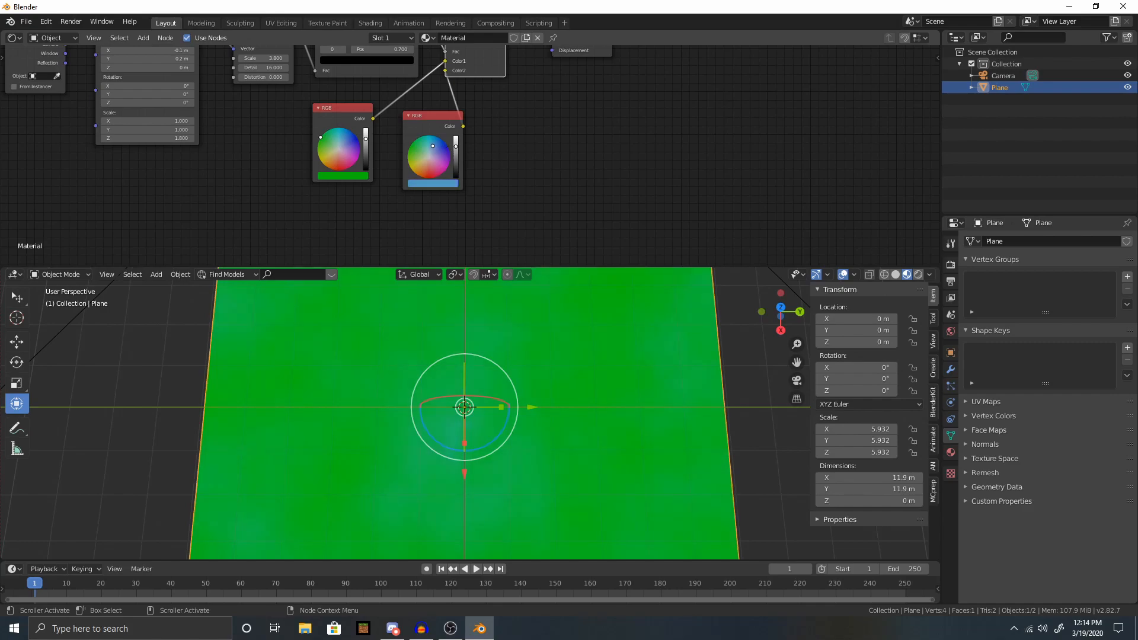
{"action": "left_click_drag", "start_coordinate": [455, 147], "coordinate": [455, 149]}
Try the Color Burn blend mode on the Mix node, then restore the Mix mode.
{"action": "middle_click_drag", "start_coordinate": [560, 140], "coordinate": [531, 195]}
{"action": "left_click", "coordinate": [463, 100]}
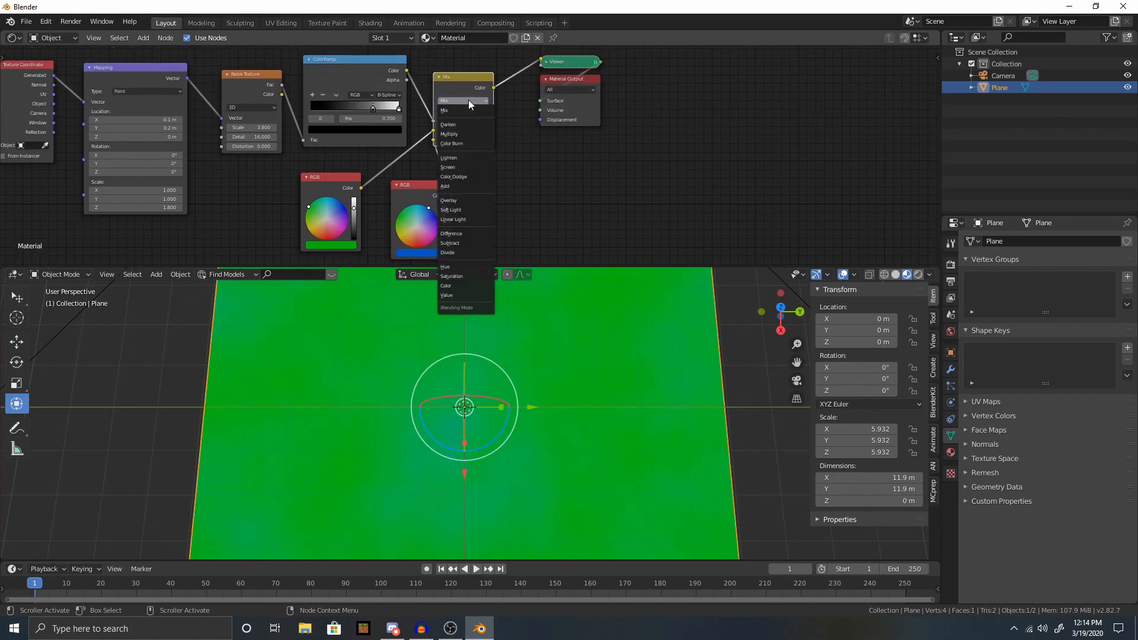
{"action": "left_click", "coordinate": [457, 143]}
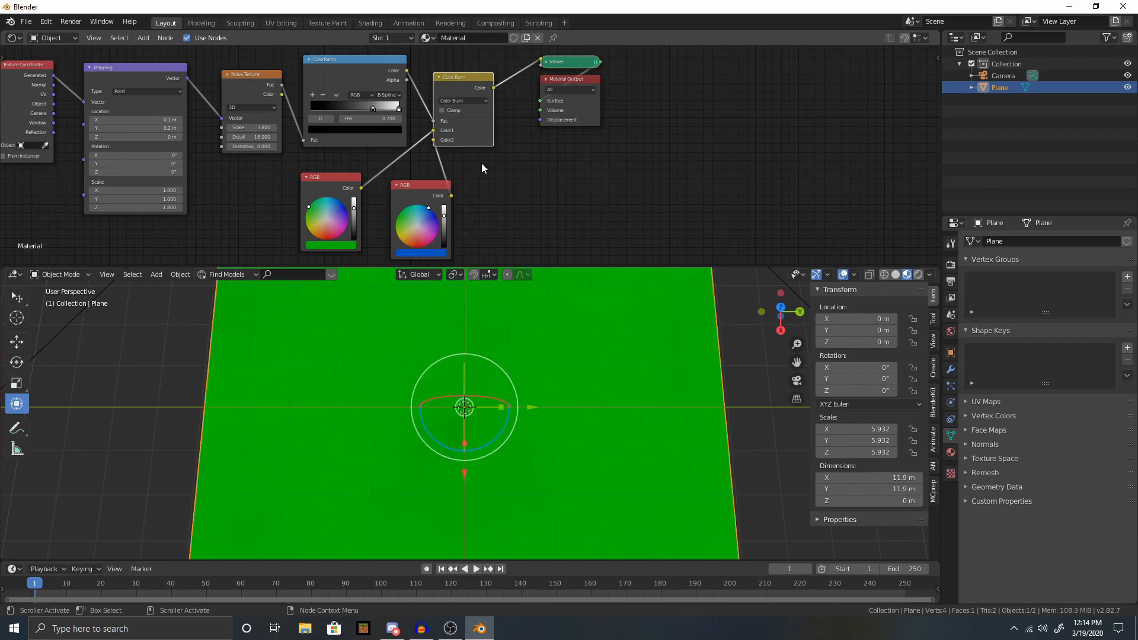
{"action": "left_click", "coordinate": [471, 100]}
{"action": "left_click", "coordinate": [462, 109]}
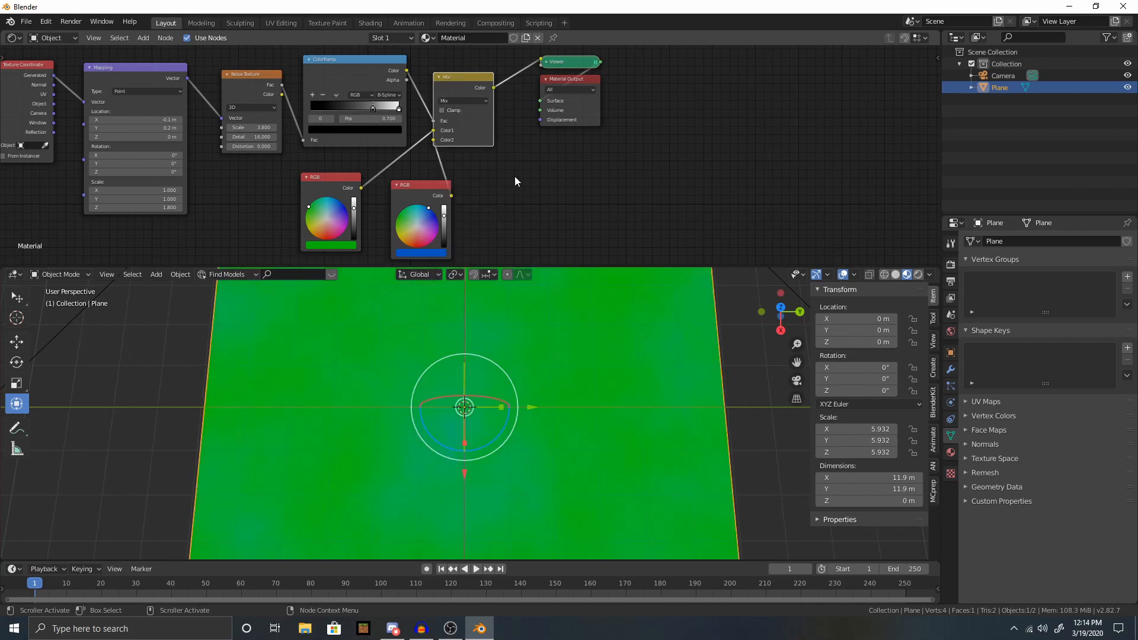
Recolour the blue RGB node to magenta and check the blend on the plane.
{"action": "scroll", "coordinate": [375, 113], "scroll_direction": "down", "scroll_amount": 3}
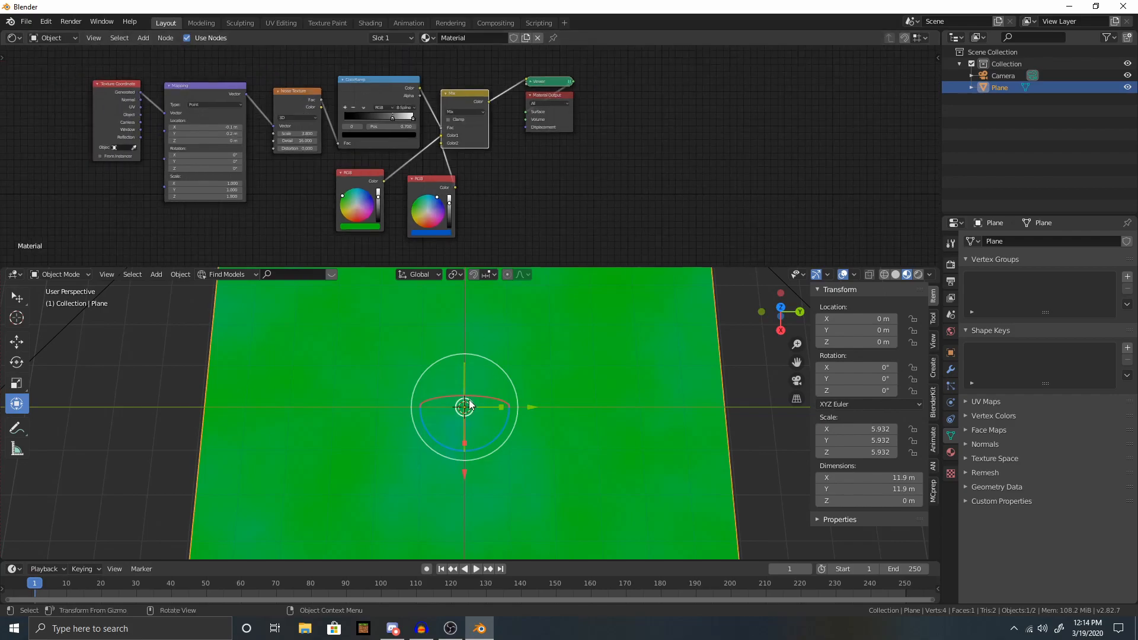
{"action": "scroll", "coordinate": [471, 406], "scroll_direction": "down", "scroll_amount": 7}
{"action": "mouse_move", "coordinate": [496, 431]}
{"action": "middle_mouse_down"}
{"action": "mouse_move", "coordinate": [494, 456]}
{"action": "mouse_move", "coordinate": [493, 443]}
{"action": "middle_mouse_up"}
{"action": "scroll", "coordinate": [493, 443], "scroll_direction": "up", "scroll_amount": 6}
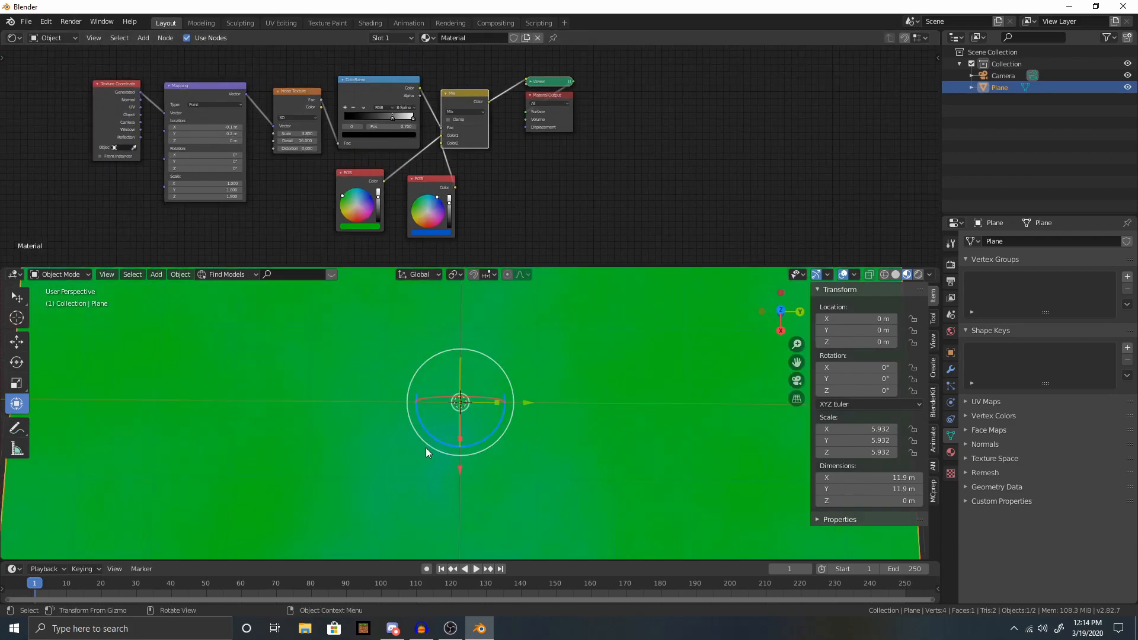
{"action": "left_click", "coordinate": [418, 225]}
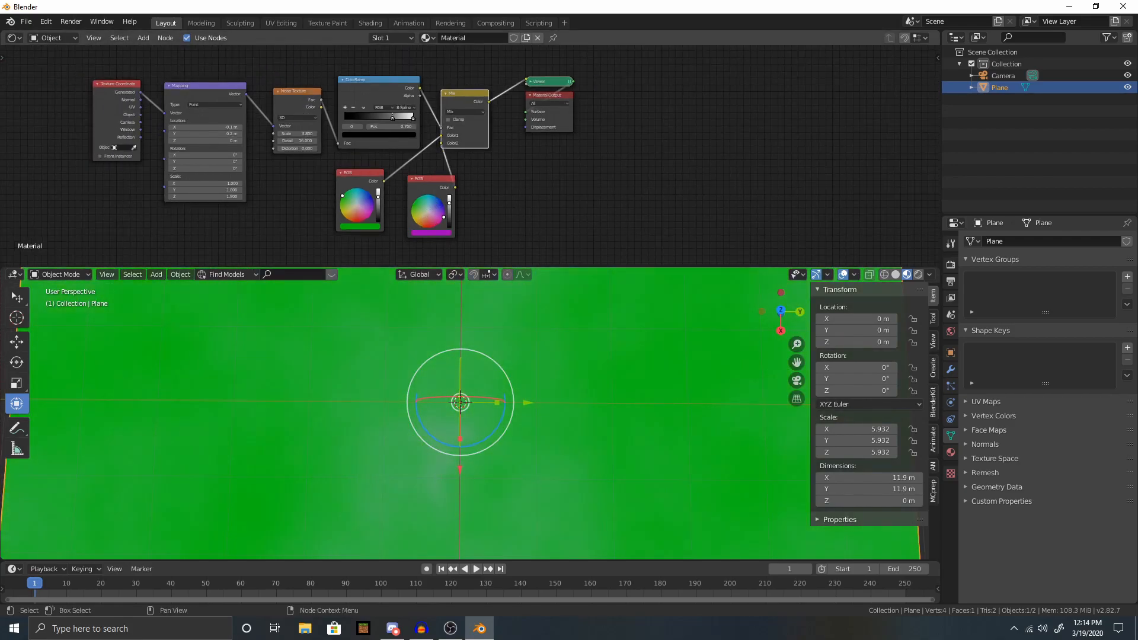
{"action": "left_click_drag", "start_coordinate": [431, 227], "coordinate": [443, 219]}
{"action": "scroll", "coordinate": [436, 478], "scroll_direction": "down", "scroll_amount": 4}
{"action": "scroll", "coordinate": [446, 477], "scroll_direction": "up", "scroll_amount": 1}
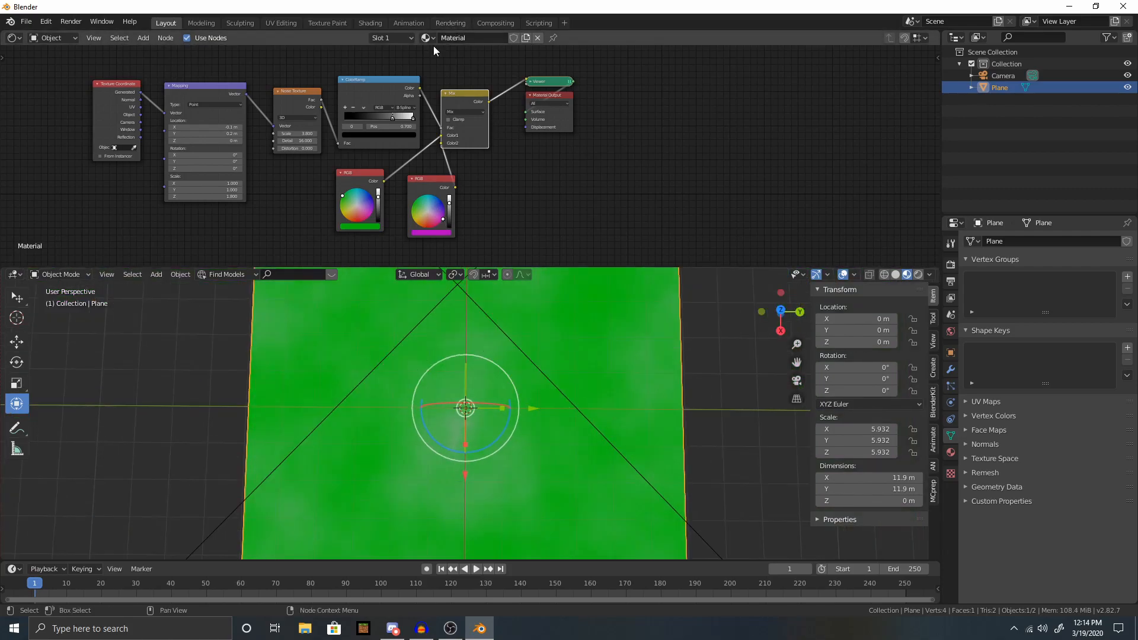
Shift the ColorRamp's black stop to about 0.42 and recolour the magenta RGB node to red.
{"action": "mouse_move", "coordinate": [393, 118]}
{"action": "left_mouse_down"}
{"action": "mouse_move", "coordinate": [414, 116]}
{"action": "mouse_move", "coordinate": [366, 112]}
{"action": "mouse_move", "coordinate": [382, 114]}
{"action": "left_mouse_up"}
{"action": "left_click", "coordinate": [427, 228]}
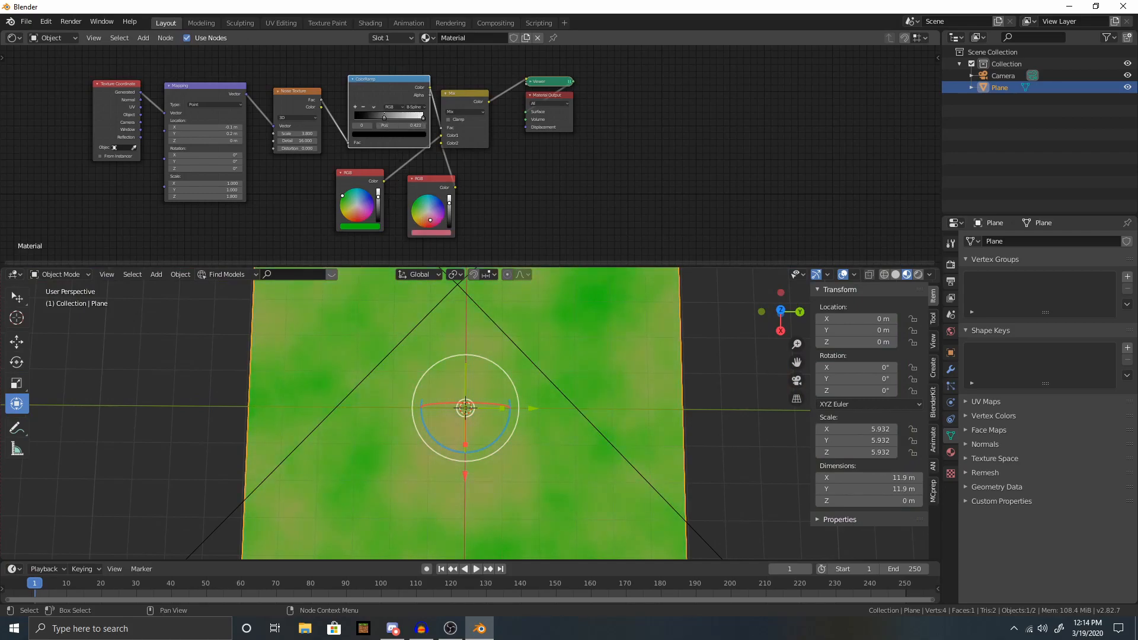
{"action": "scroll", "coordinate": [488, 440], "scroll_direction": "down", "scroll_amount": 4}
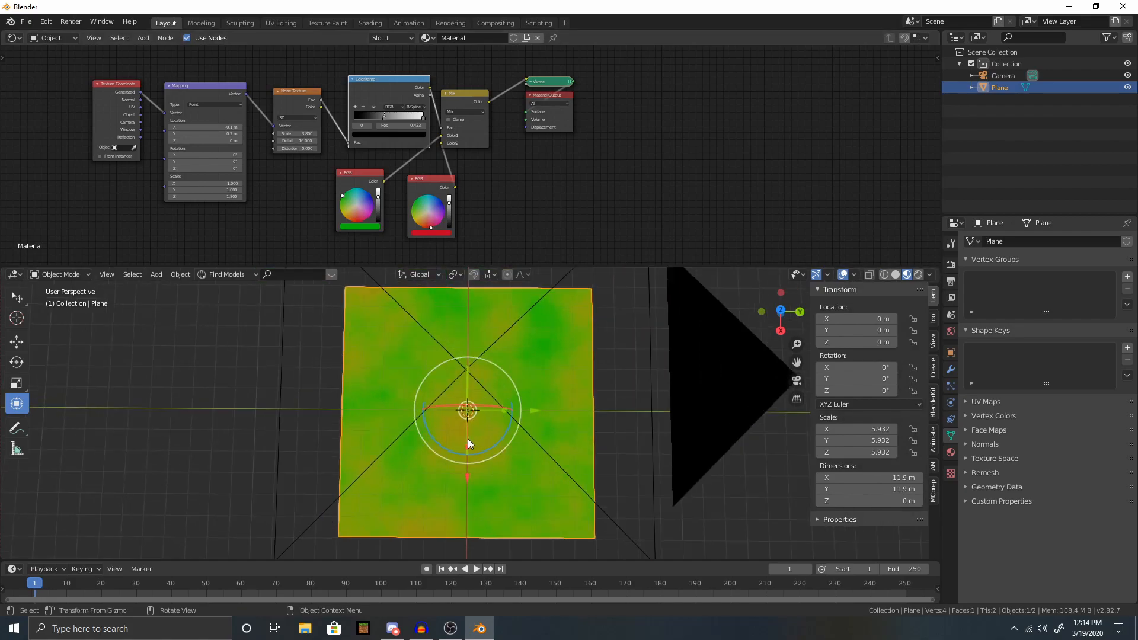
{"action": "scroll", "coordinate": [468, 439], "scroll_direction": "up", "scroll_amount": 6}
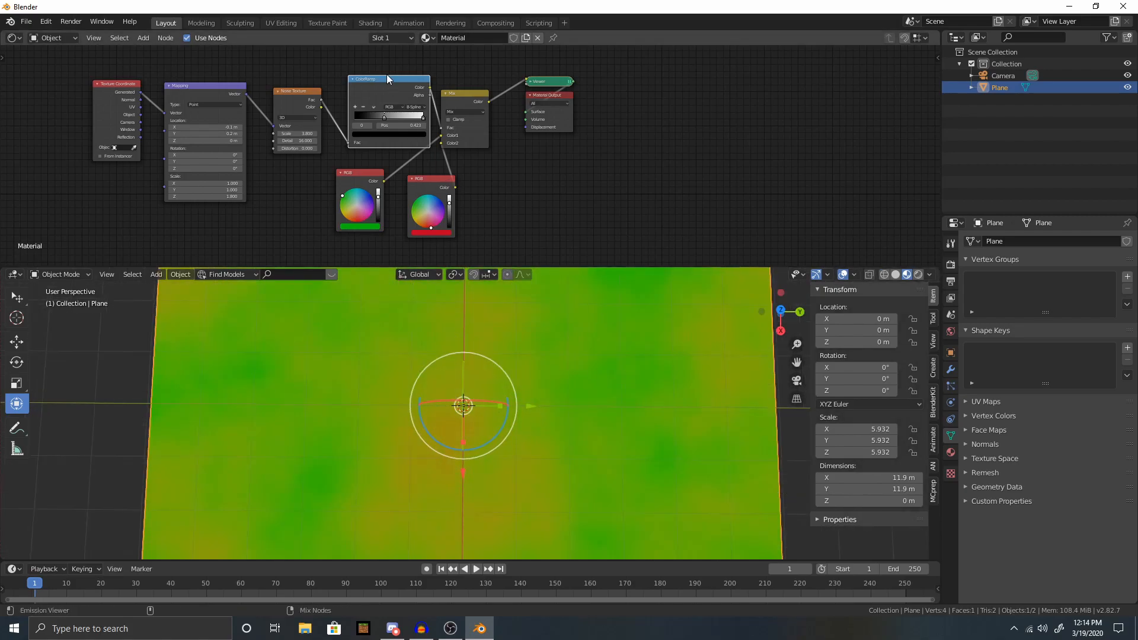
Compare the ColorRamp, Mix and red RGB outputs by previewing each on the plane, ending on the Mix.
{"action": "left_click", "coordinate": [397, 80], "text": "ctrl+shift"}
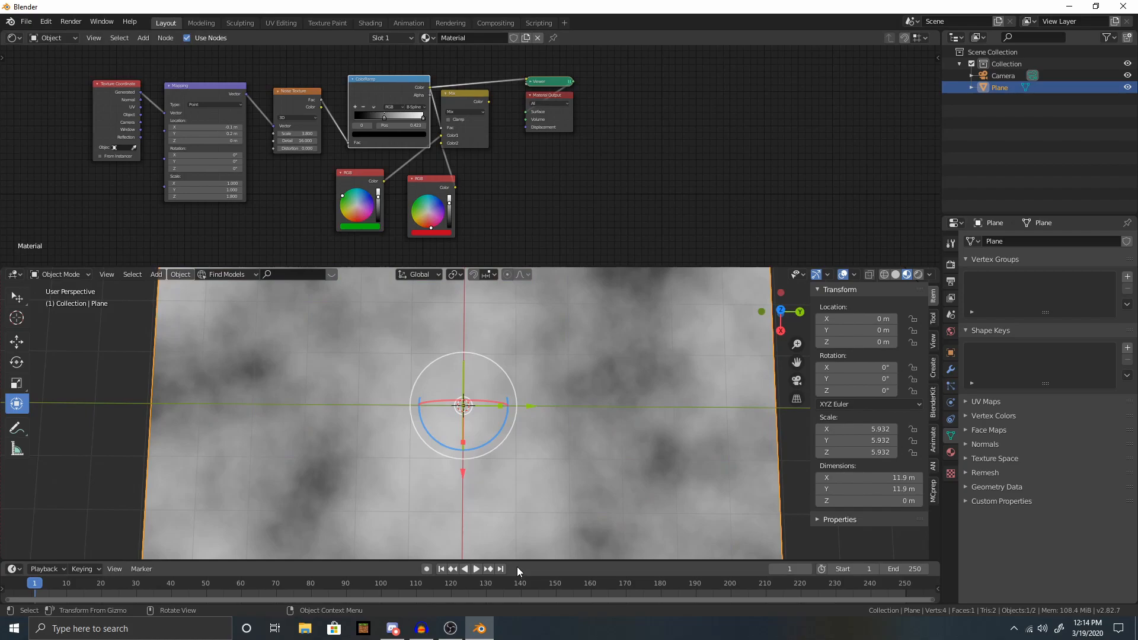
{"action": "scroll", "coordinate": [475, 474], "scroll_direction": "down", "scroll_amount": 2}
{"action": "scroll", "coordinate": [476, 475], "scroll_direction": "down", "scroll_amount": 3}
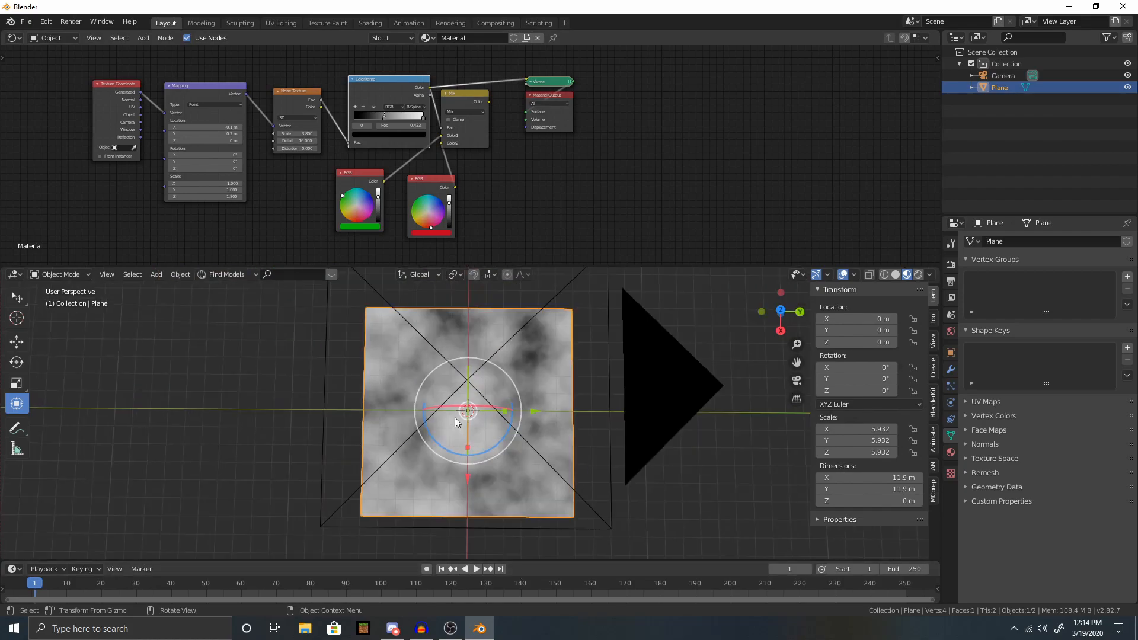
{"action": "left_click", "coordinate": [469, 94], "text": "ctrl+shift"}
{"action": "left_click", "coordinate": [407, 85], "text": "ctrl+shift"}
{"action": "left_click", "coordinate": [455, 113], "text": "ctrl+shift"}
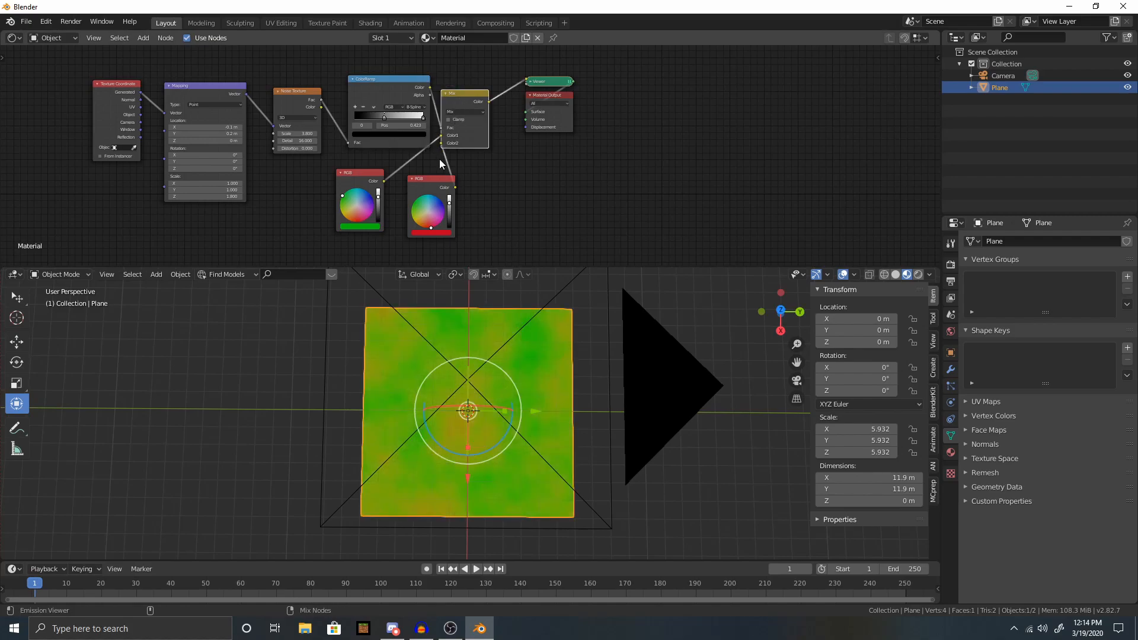
{"action": "left_click", "coordinate": [438, 180], "text": "ctrl+shift"}
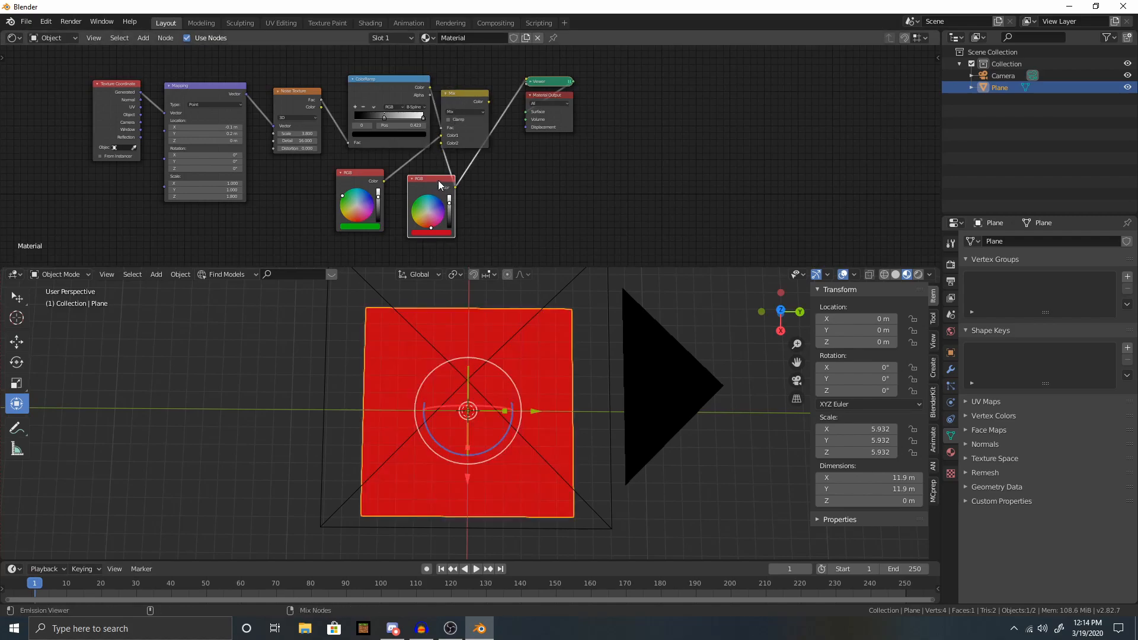
{"action": "left_click", "coordinate": [476, 138], "text": "ctrl+shift"}
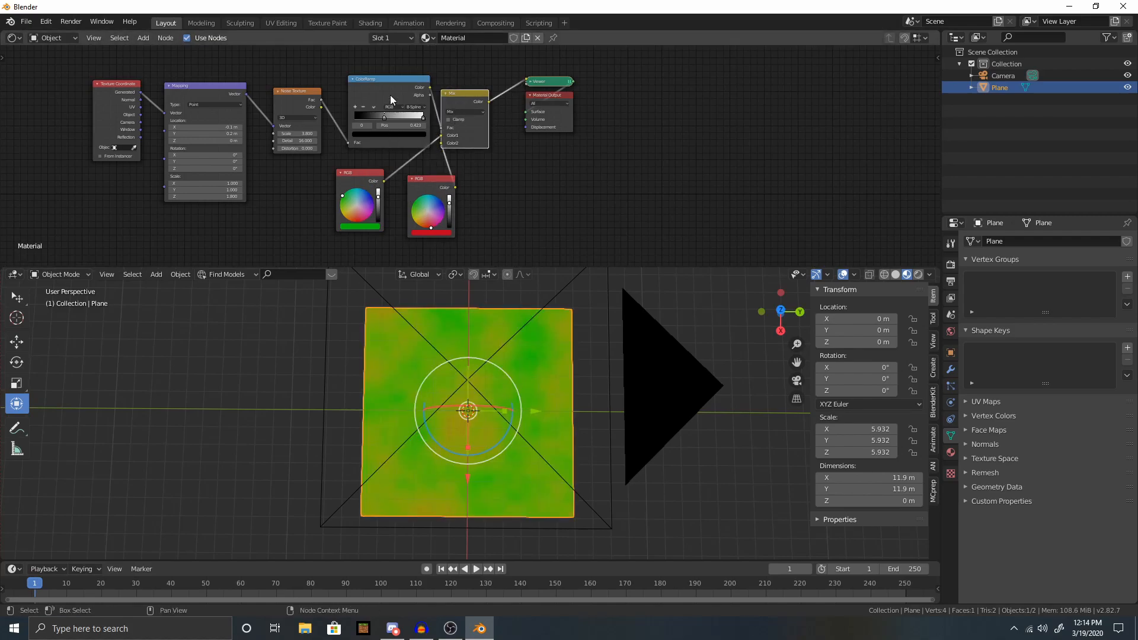
Move the ColorRamp's black stop to about 0.7 while previewing the ramp, then preview the Mix output again.
{"action": "left_click", "coordinate": [392, 77], "text": "ctrl+shift"}
{"action": "left_click_drag", "start_coordinate": [382, 117], "coordinate": [404, 115]}
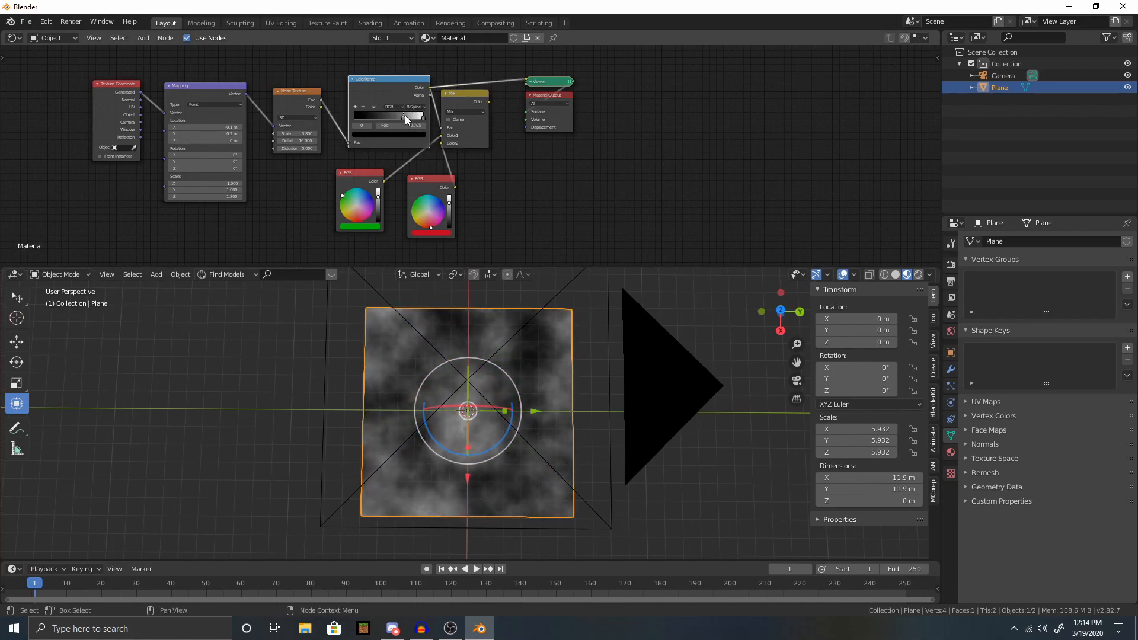
{"action": "left_click", "coordinate": [466, 93], "text": "ctrl+shift"}
{"action": "scroll", "coordinate": [505, 417], "scroll_direction": "up", "scroll_amount": 4}
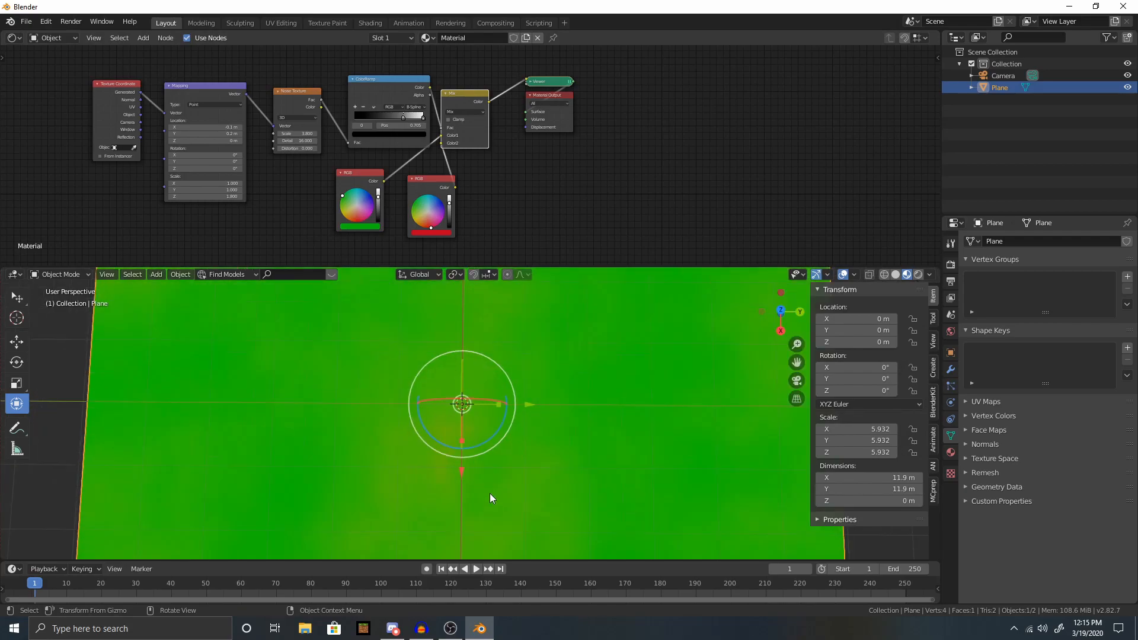
{"action": "scroll", "coordinate": [490, 495], "scroll_direction": "down", "scroll_amount": 3}
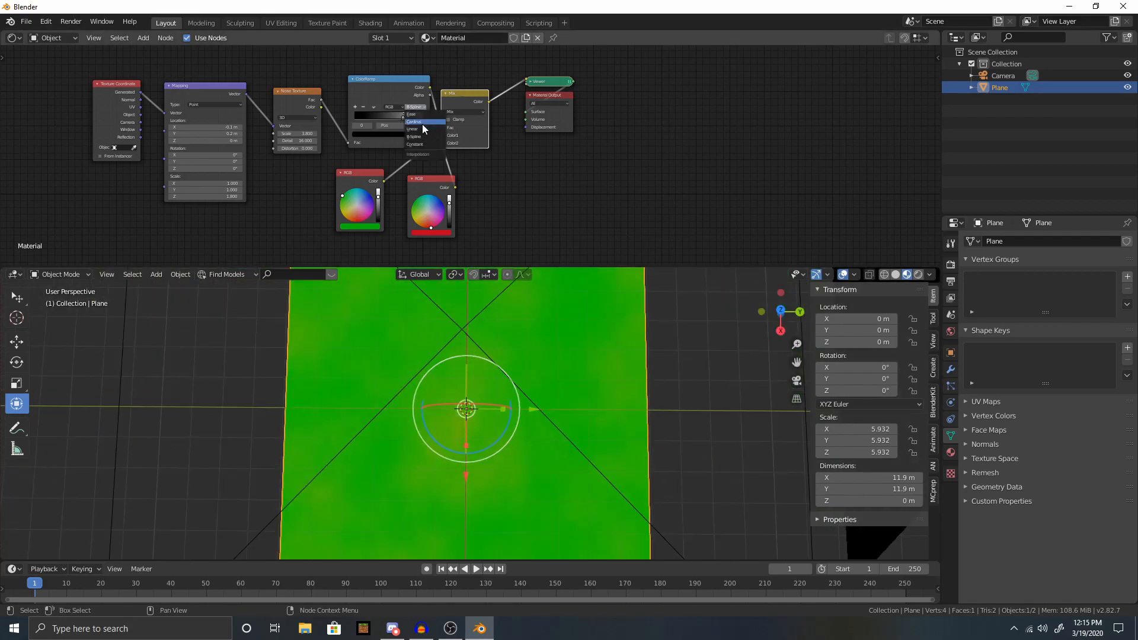
Set the ColorRamp to Linear interpolation with its black stop at about 0.26, previewing the ramp and Mix outputs.
{"action": "left_click", "coordinate": [421, 128]}
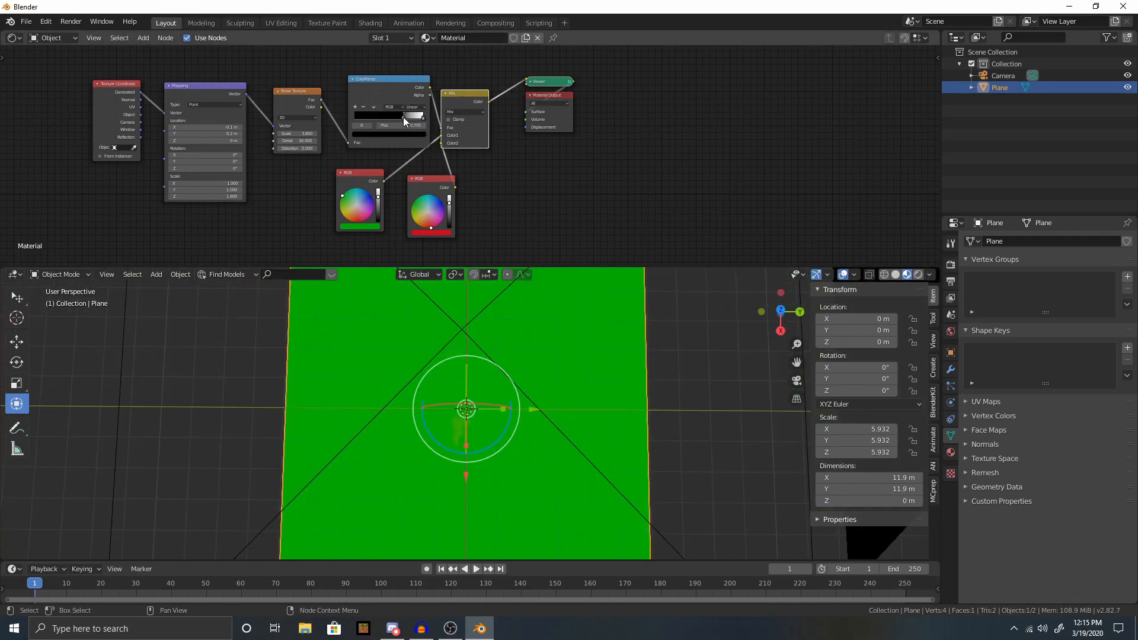
{"action": "left_click_drag", "start_coordinate": [403, 116], "coordinate": [371, 122]}
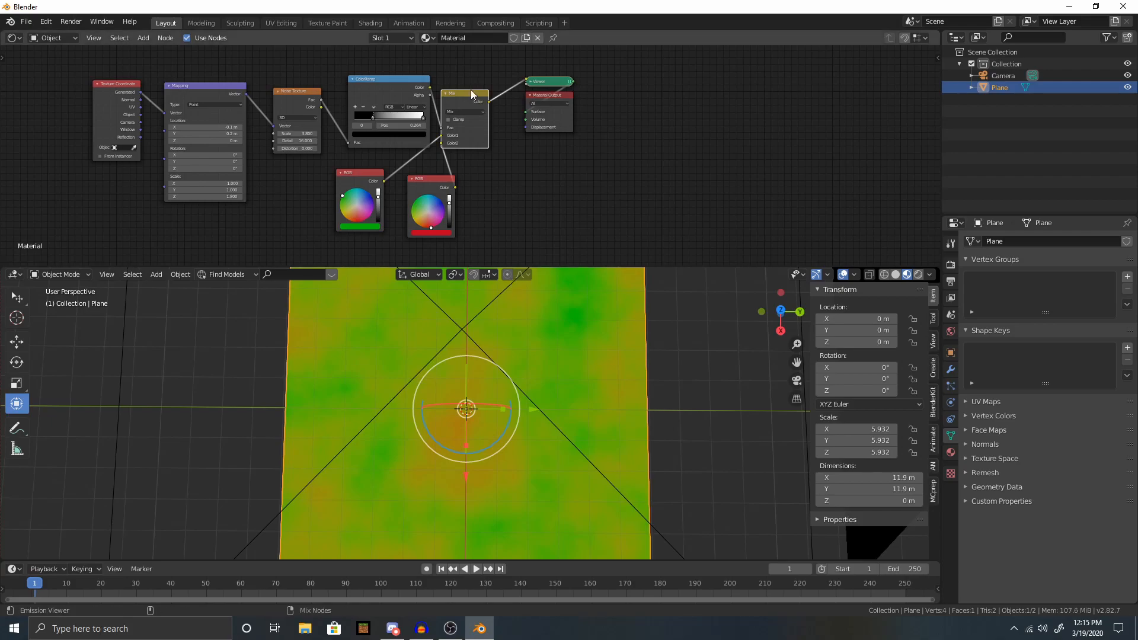
{"action": "left_click", "coordinate": [390, 78], "text": "ctrl+shift"}
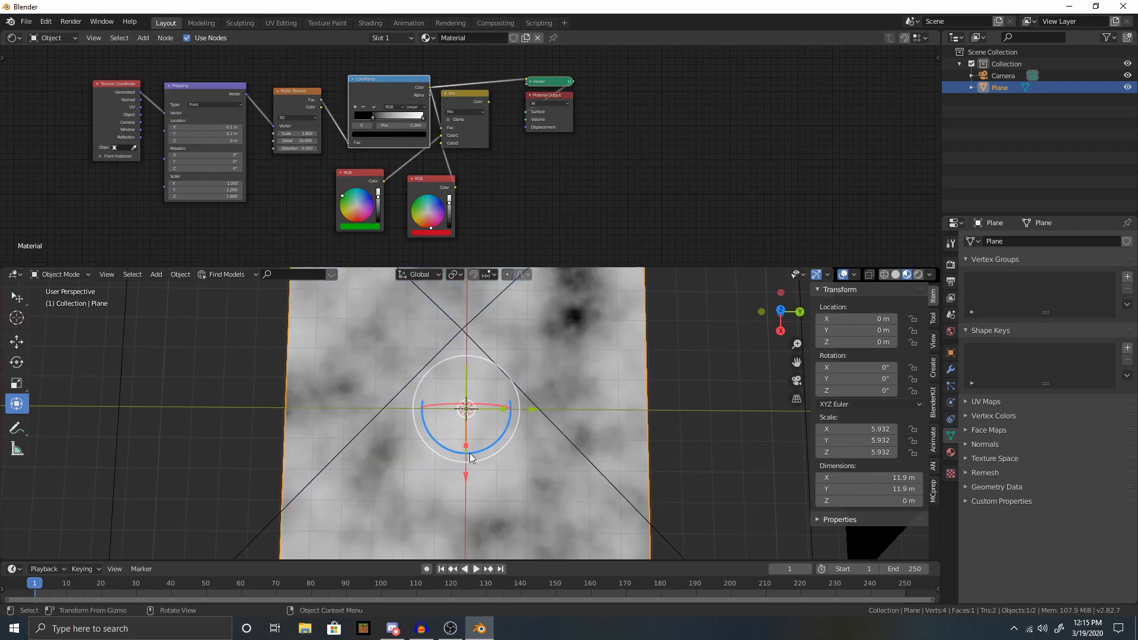
{"action": "left_click", "coordinate": [479, 127], "text": "ctrl+shift"}
Compare the red and green RGB outputs with the Mix output by previewing each on the plane, ending on the Mix.
{"action": "scroll", "coordinate": [564, 342], "scroll_direction": "down", "scroll_amount": 5}
{"action": "scroll", "coordinate": [509, 429], "scroll_direction": "up", "scroll_amount": 5}
{"action": "middle_click_drag", "start_coordinate": [498, 445], "coordinate": [369, 441]}
{"action": "scroll", "coordinate": [502, 428], "scroll_direction": "down", "scroll_amount": 8}
{"action": "scroll", "coordinate": [503, 429], "scroll_direction": "up", "scroll_amount": 8}
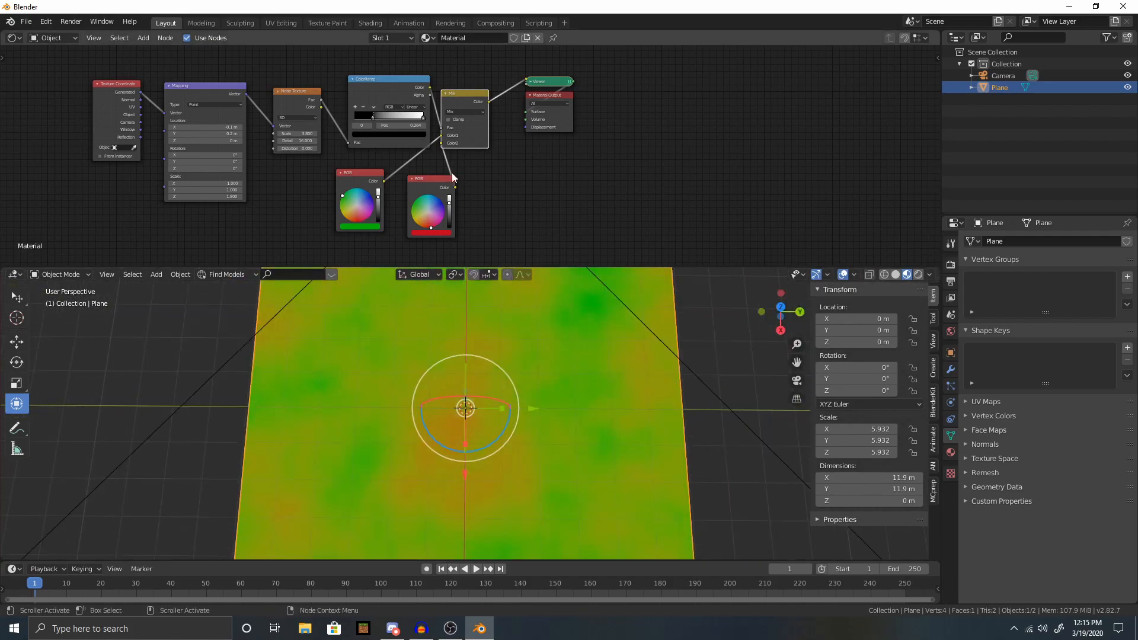
{"action": "left_click", "coordinate": [412, 182], "text": "ctrl+shift"}
{"action": "left_click", "coordinate": [360, 171], "text": "ctrl+shift"}
{"action": "left_click", "coordinate": [421, 185], "text": "ctrl+shift"}
{"action": "left_click", "coordinate": [463, 126], "text": "ctrl+shift"}
{"action": "scroll", "coordinate": [548, 439], "scroll_direction": "down", "scroll_amount": 6}
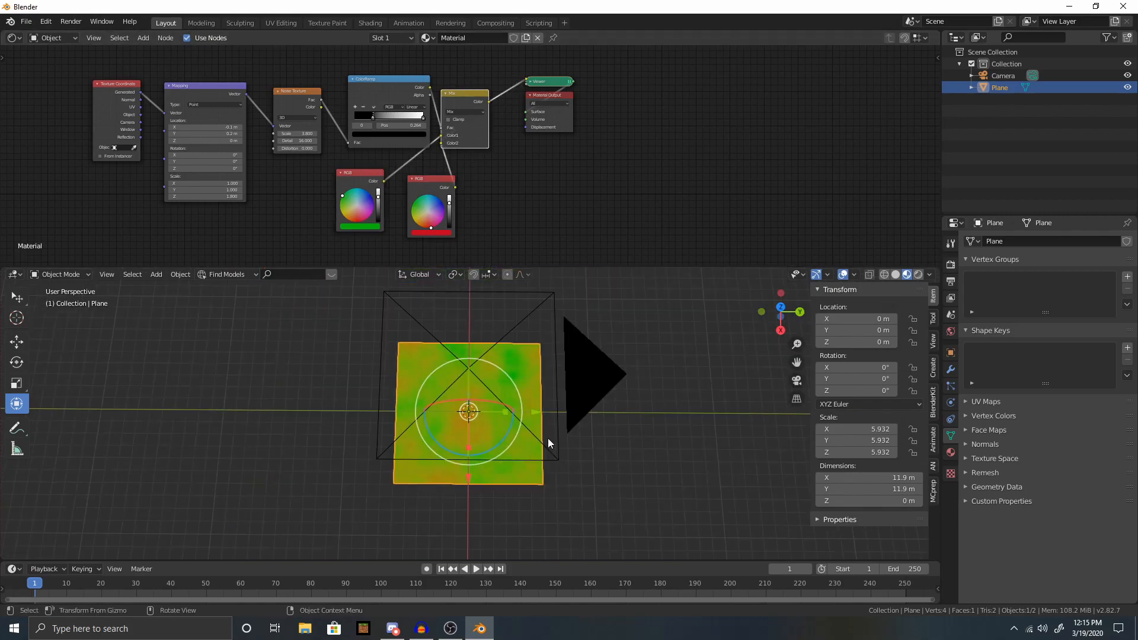
{"action": "left_click", "coordinate": [360, 188], "text": "ctrl+shift"}
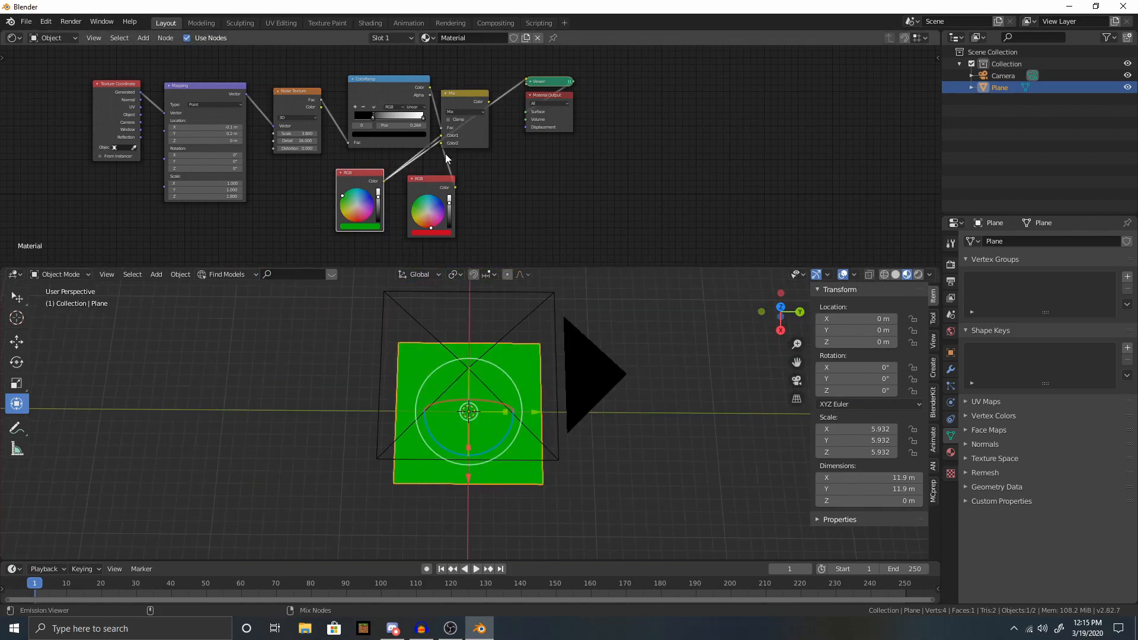
{"action": "left_click", "coordinate": [474, 140], "text": "ctrl+shift"}
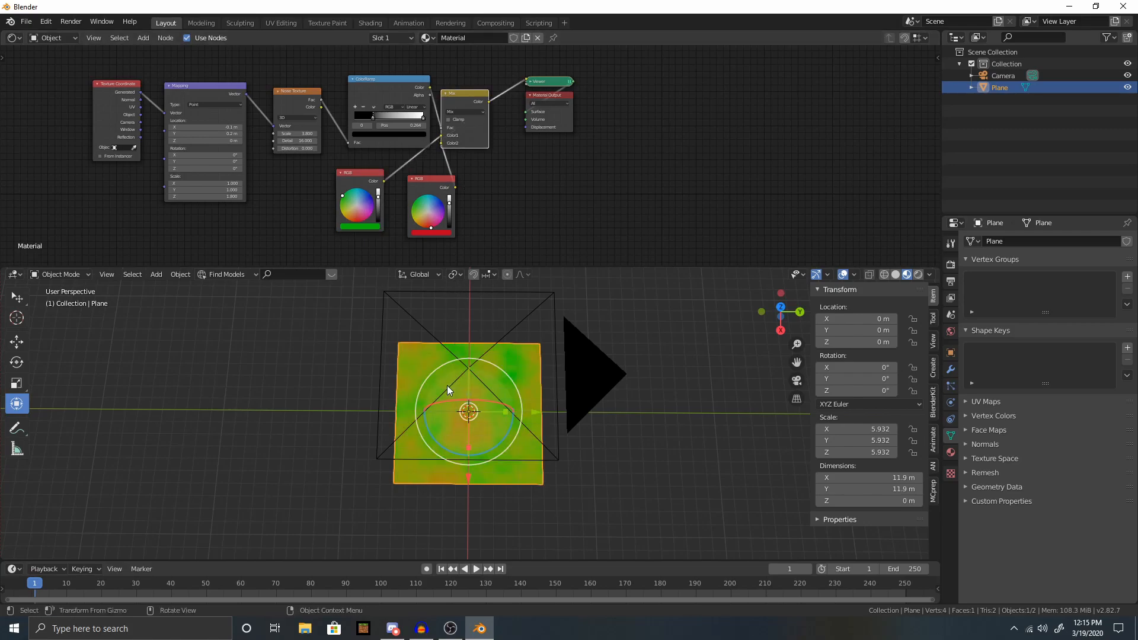
{"action": "scroll", "coordinate": [446, 386], "scroll_direction": "up", "scroll_amount": 5}
{"action": "middle_click_drag", "start_coordinate": [410, 409], "coordinate": [392, 335]}
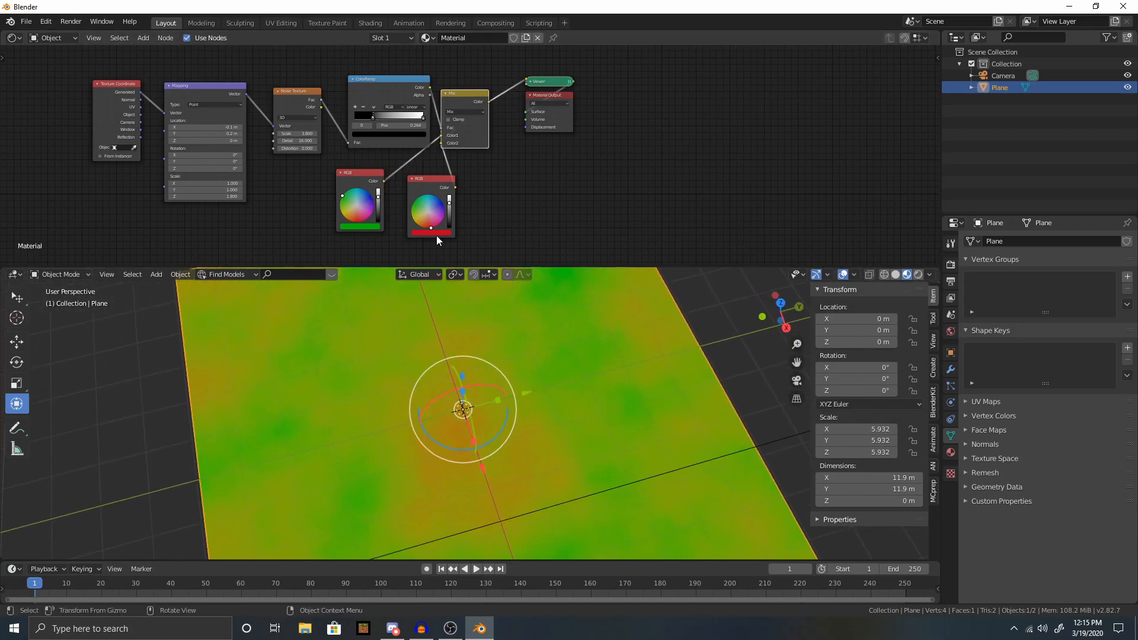
{"action": "key", "text": "KP_7"}
{"action": "scroll", "coordinate": [504, 416], "scroll_direction": "down", "scroll_amount": 5}
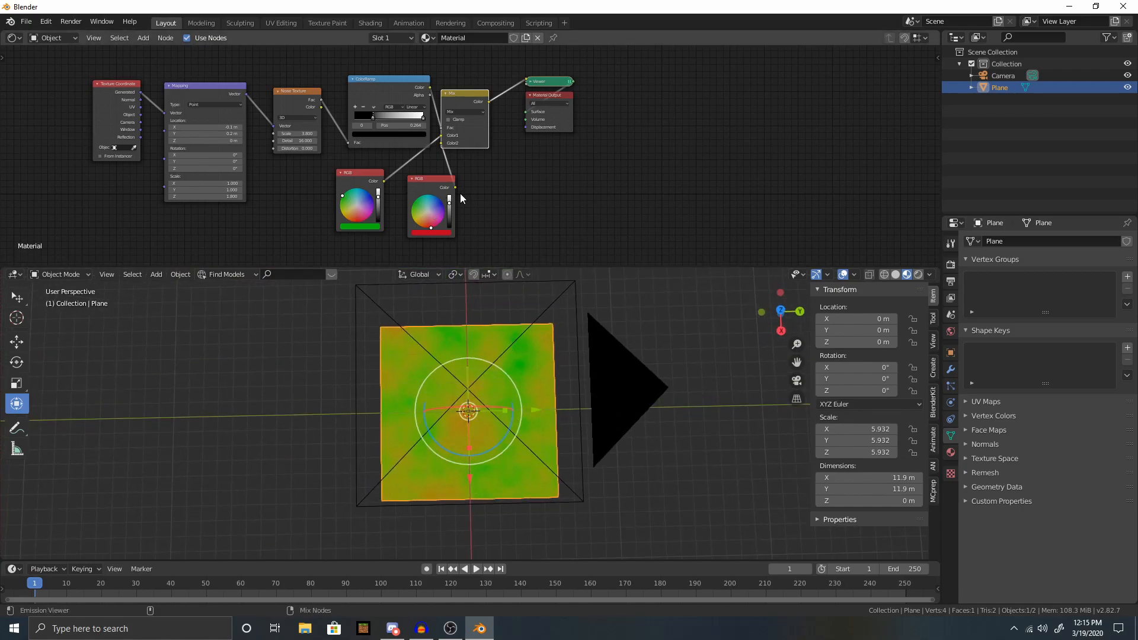
Delete the red and green RGB nodes feeding the Mix node.
{"action": "left_click", "coordinate": [435, 187]}
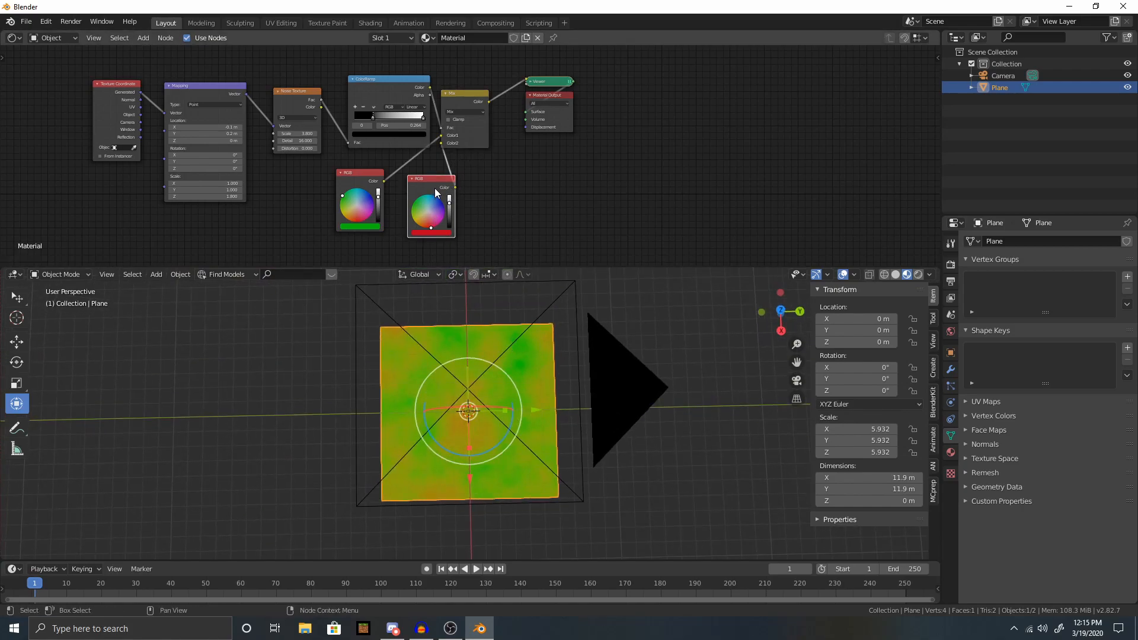
{"action": "key", "text": "x"}
{"action": "left_click", "coordinate": [361, 170]}
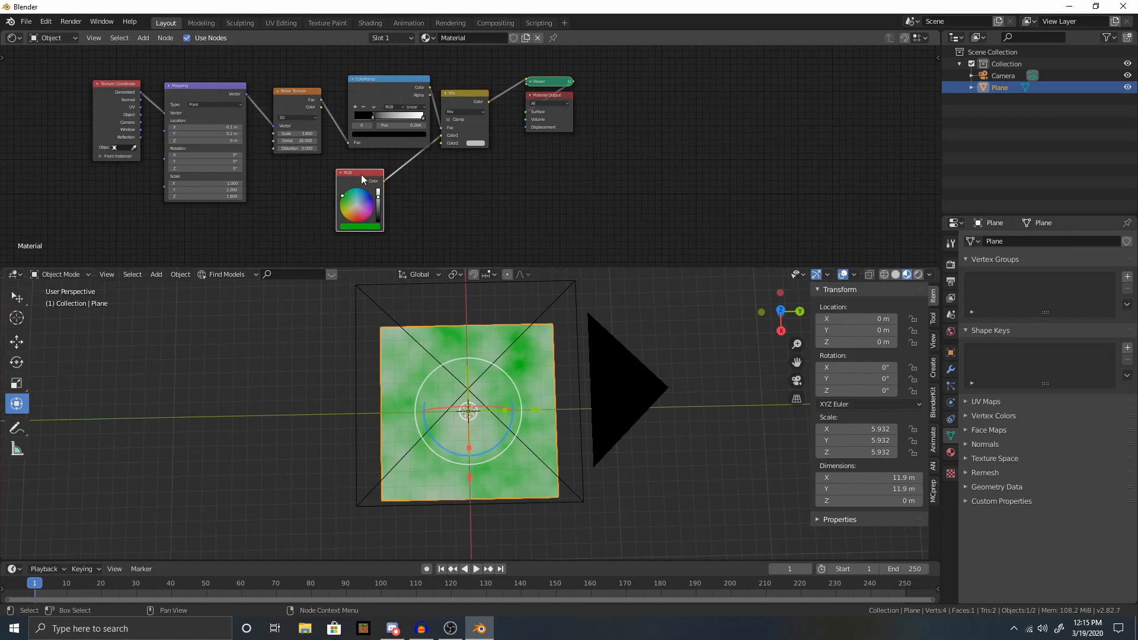
{"action": "key", "text": "x"}
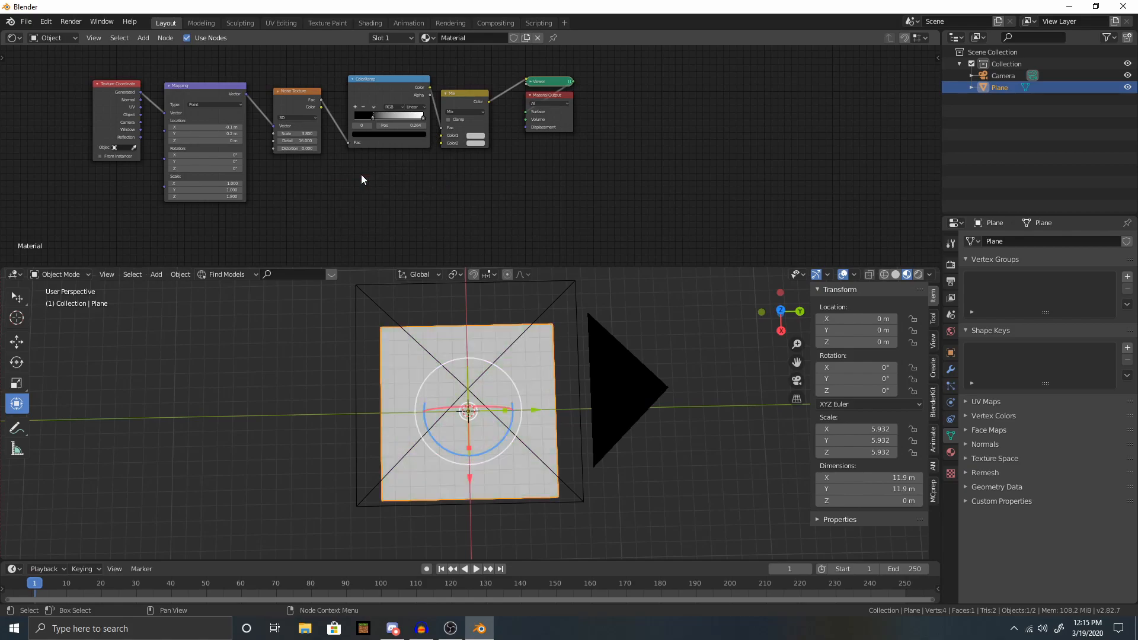
Space the noise chain away from the Mix node and reroute the ColorRamp link from the Mix's Fac input to Color1.
{"action": "scroll", "coordinate": [408, 179], "scroll_direction": "up", "scroll_amount": 2}
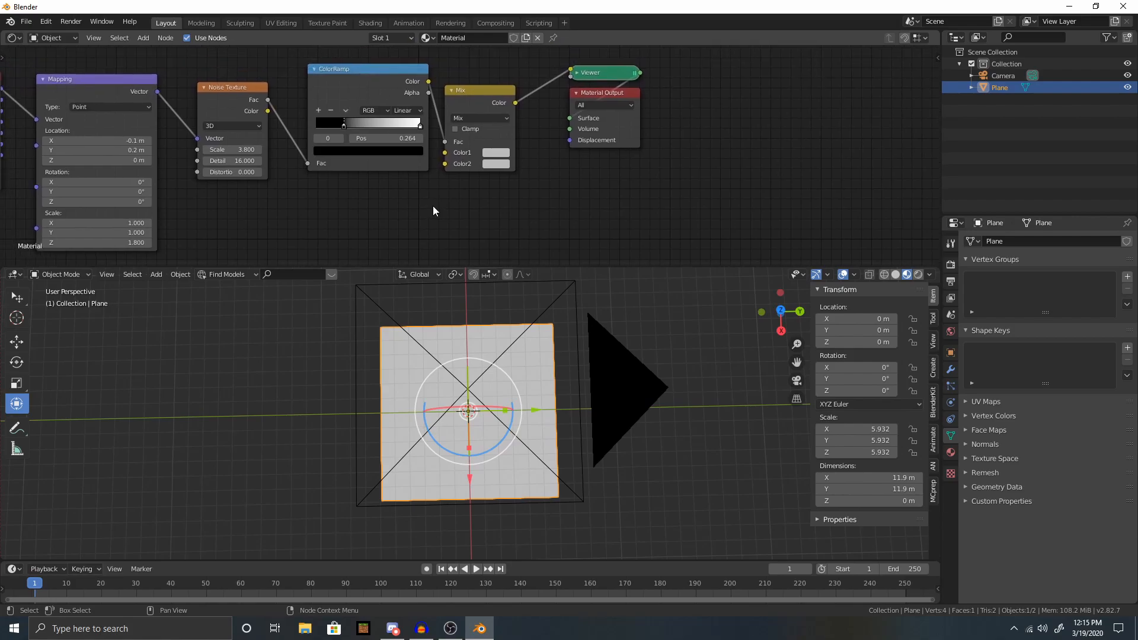
{"action": "left_click_drag", "start_coordinate": [470, 91], "coordinate": [485, 76]}
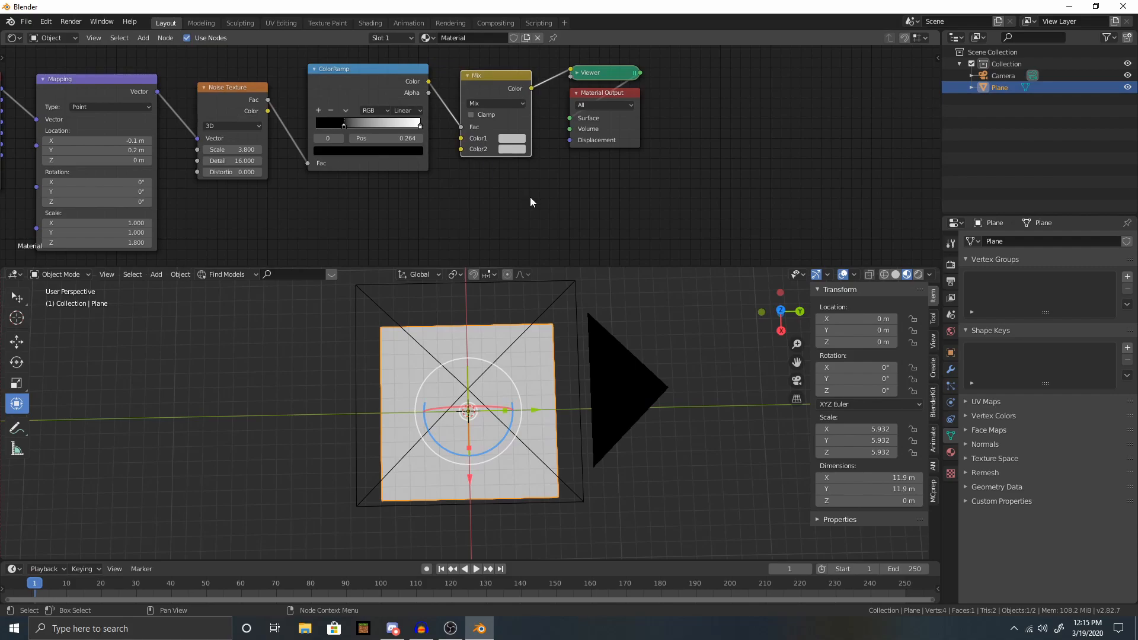
{"action": "scroll", "coordinate": [499, 201], "scroll_direction": "down", "scroll_amount": 2}
{"action": "scroll", "coordinate": [495, 201], "scroll_direction": "up", "scroll_amount": 3}
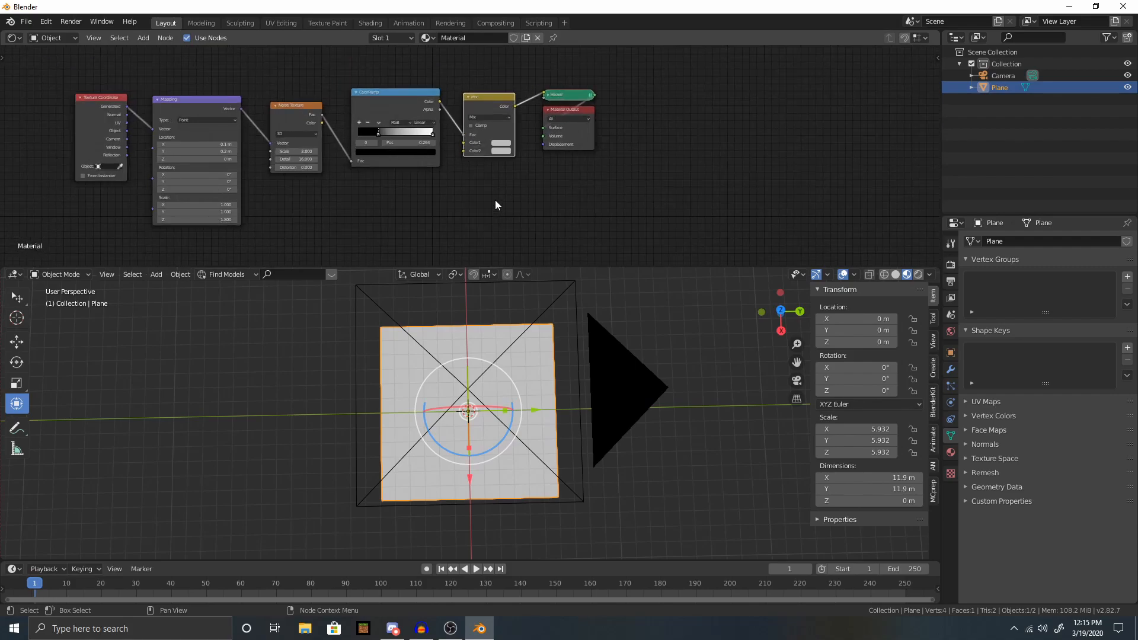
{"action": "scroll", "coordinate": [495, 200], "scroll_direction": "down", "scroll_amount": 4}
{"action": "left_click_drag", "start_coordinate": [458, 204], "coordinate": [179, 115]}
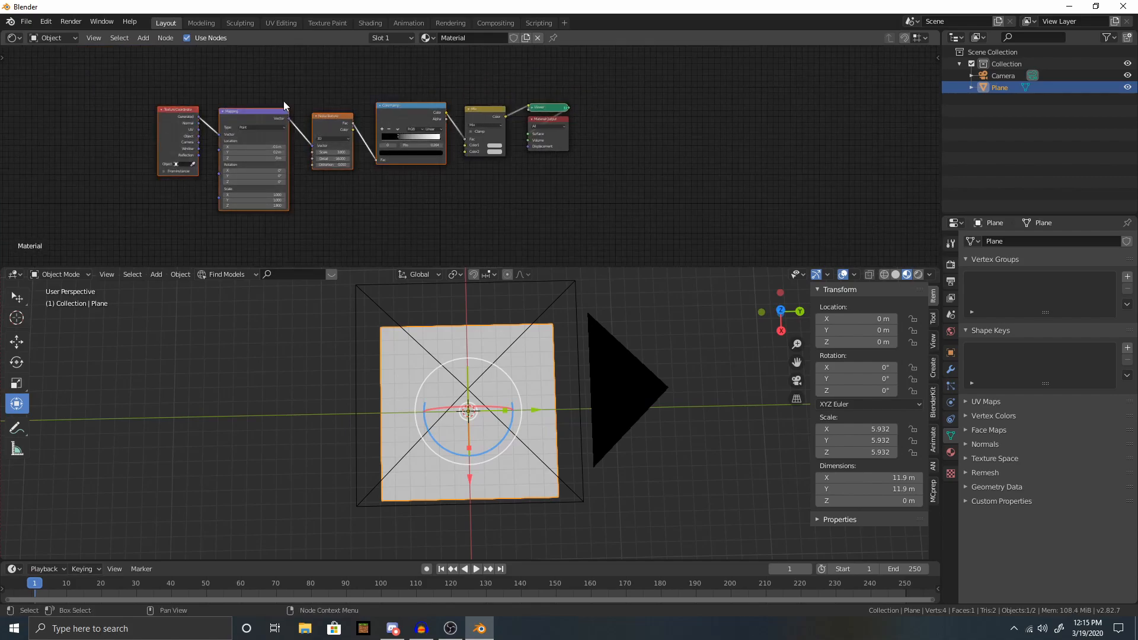
{"action": "left_click_drag", "start_coordinate": [412, 116], "coordinate": [371, 93]}
{"action": "mouse_move", "coordinate": [466, 139]}
{"action": "left_mouse_down"}
{"action": "mouse_move", "coordinate": [415, 120]}
{"action": "mouse_move", "coordinate": [466, 146]}
{"action": "left_mouse_up"}
Add a Voronoi Texture node below the noise chain and link its Distance output to the Mix node.
{"action": "key", "text": "shift+a"}
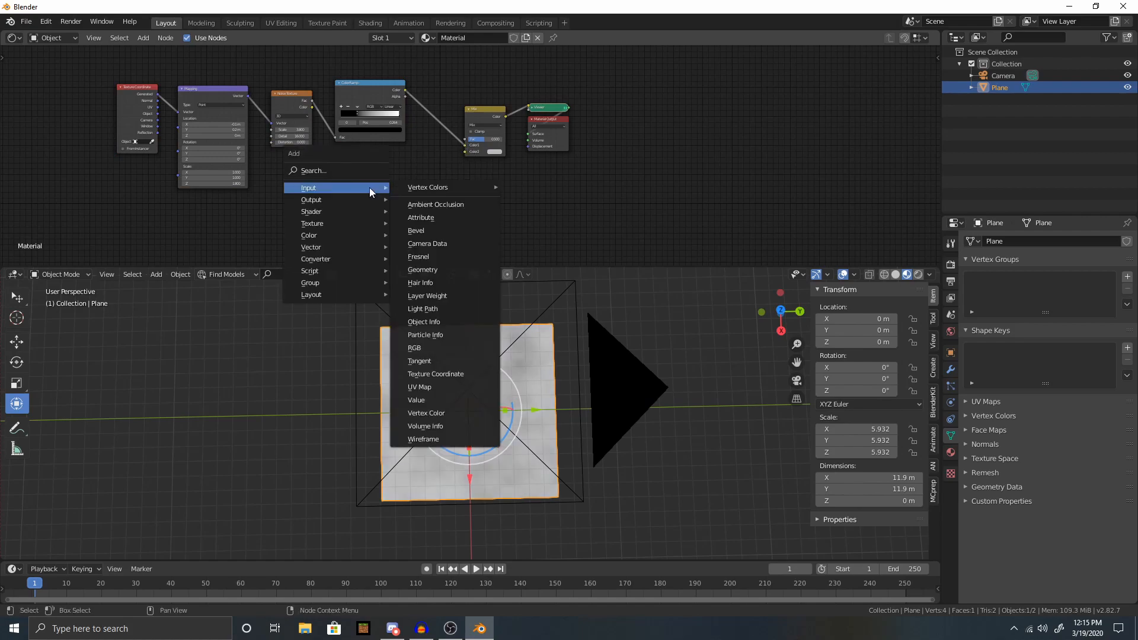
{"action": "mouse_move", "coordinate": [330, 223]}
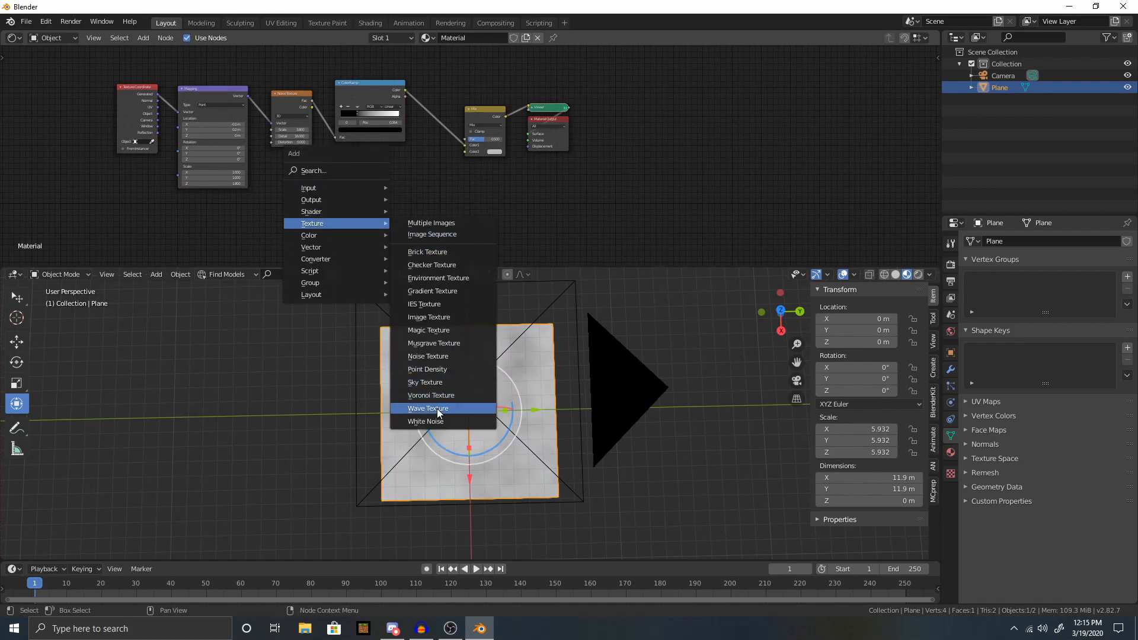
{"action": "left_click", "coordinate": [441, 396]}
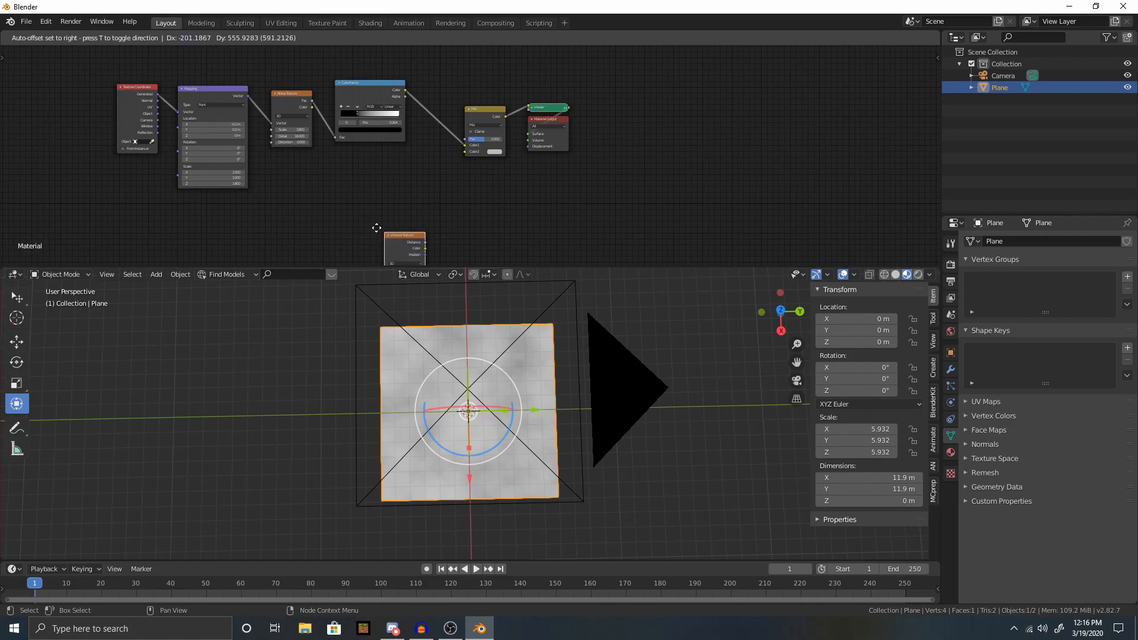
{"action": "left_click", "coordinate": [318, 202]}
{"action": "left_click", "coordinate": [322, 202], "text": "ctrl+shift"}
{"action": "scroll", "coordinate": [446, 233], "scroll_direction": "up", "scroll_amount": 3}
{"action": "scroll", "coordinate": [446, 237], "scroll_direction": "up", "scroll_amount": 4}
{"action": "scroll", "coordinate": [409, 235], "scroll_direction": "down", "scroll_amount": 1}
{"action": "middle_click_drag", "start_coordinate": [361, 218], "coordinate": [485, 201]}
{"action": "scroll", "coordinate": [468, 185], "scroll_direction": "down", "scroll_amount": 3}
Duplicate the ColorRamp and insert the copy into the Voronoi Texture's link.
{"action": "left_click", "coordinate": [431, 65]}
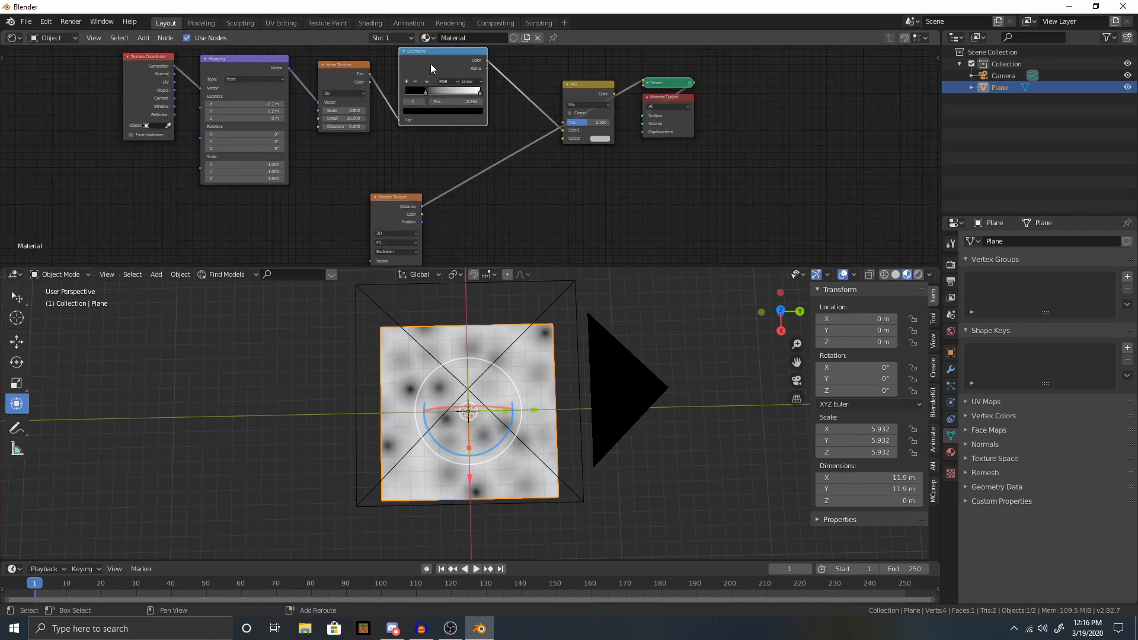
{"action": "key", "text": "shift+d"}
{"action": "left_click", "coordinate": [500, 184]}
Preview the noise ColorRamp, set it to B-Spline interpolation and move its black stop to about 0.61.
{"action": "left_click", "coordinate": [445, 65], "text": "ctrl+shift"}
{"action": "left_click", "coordinate": [466, 81]}
{"action": "left_click", "coordinate": [475, 111]}
{"action": "left_click_drag", "start_coordinate": [425, 93], "coordinate": [459, 94]}
Preview the Voronoi ColorRamp, set it to B-Spline interpolation and move its black stop to about 0.61.
{"action": "left_click_drag", "start_coordinate": [502, 183], "coordinate": [480, 182]}
{"action": "left_click", "coordinate": [480, 182], "text": "ctrl+shift"}
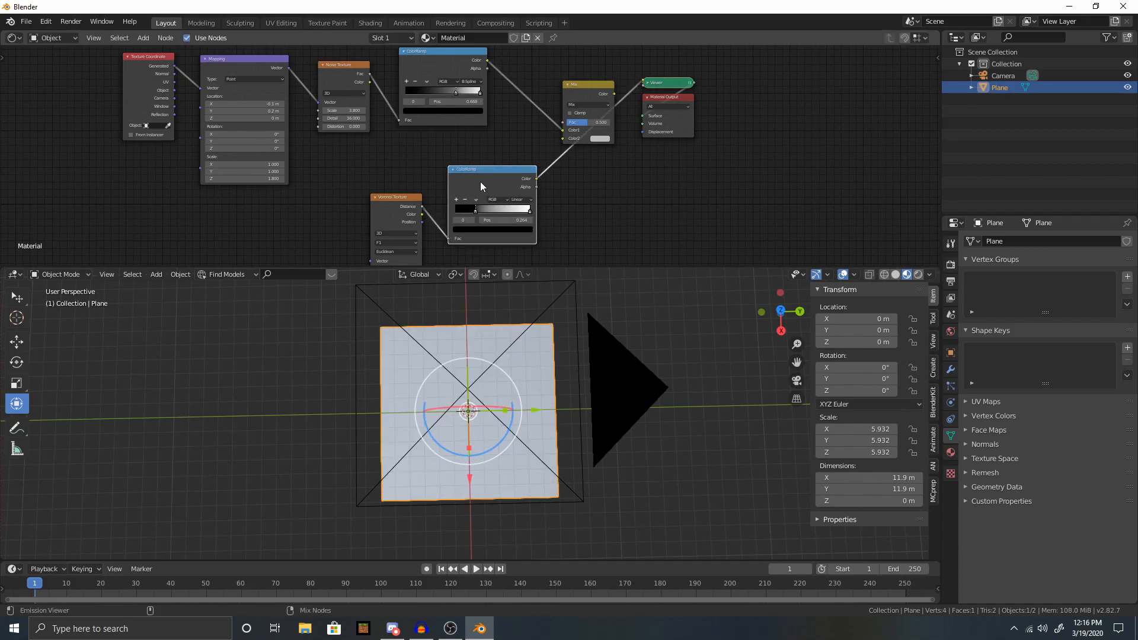
{"action": "left_click", "coordinate": [523, 200]}
{"action": "left_click", "coordinate": [527, 230]}
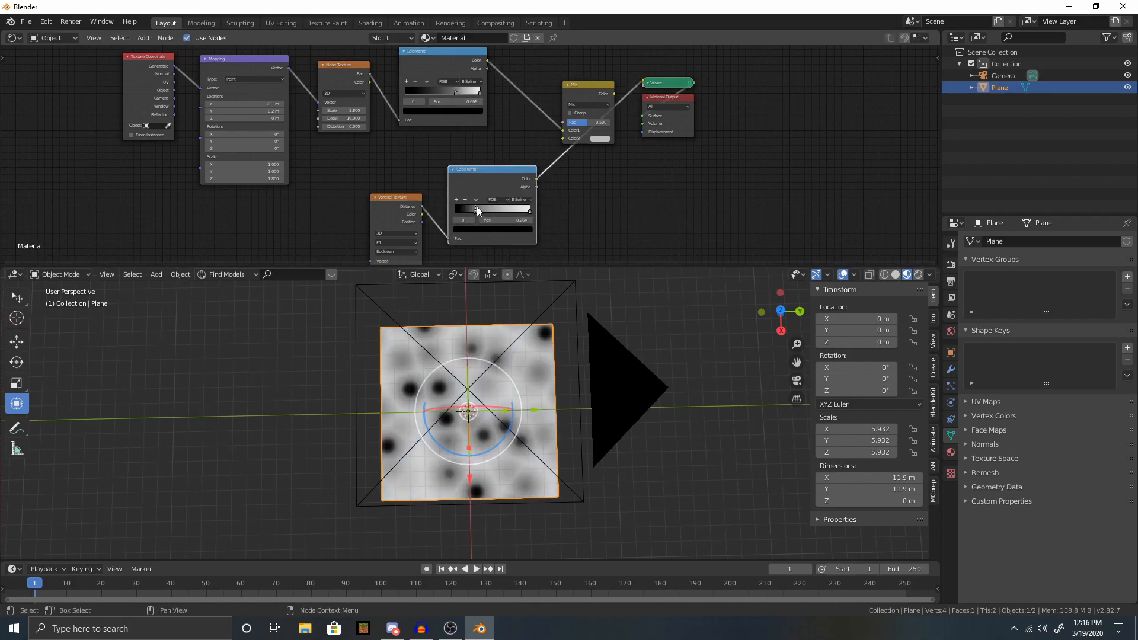
{"action": "left_click_drag", "start_coordinate": [474, 211], "coordinate": [503, 211]}
Link the Voronoi ColorRamp's Color output to the Mix's Color2 and preview the Mix on the plane.
{"action": "middle_click_drag", "start_coordinate": [593, 207], "coordinate": [481, 214]}
{"action": "left_click_drag", "start_coordinate": [424, 186], "coordinate": [451, 145]}
{"action": "left_click", "coordinate": [472, 91], "text": "ctrl+shift"}
{"action": "scroll", "coordinate": [507, 405], "scroll_direction": "up", "scroll_amount": 5}
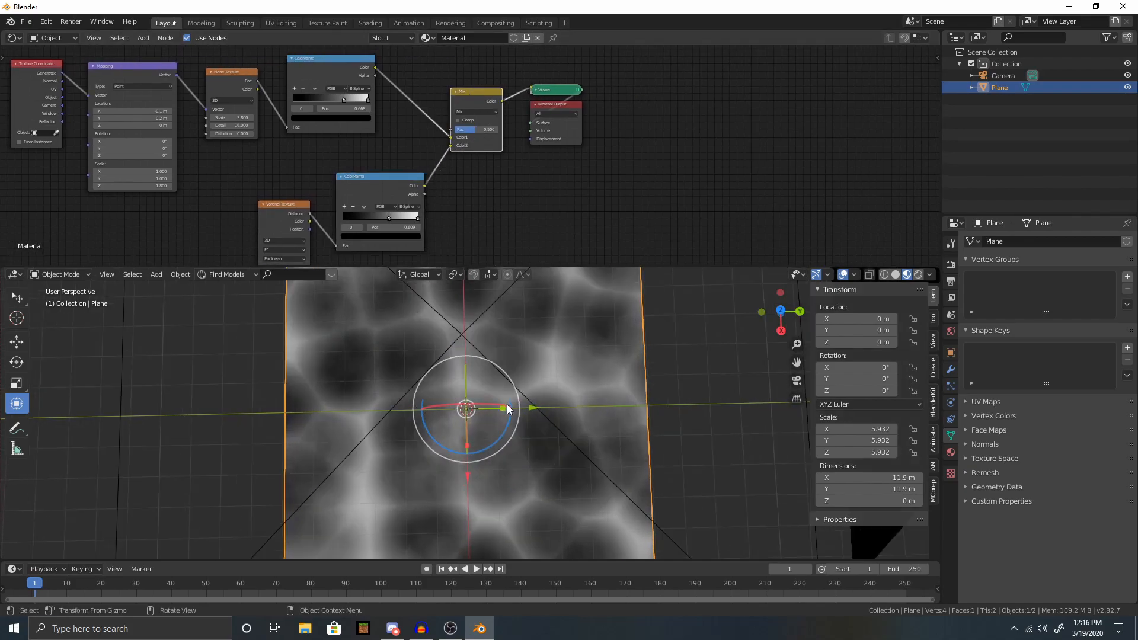
{"action": "mouse_move", "coordinate": [505, 405]}
{"action": "middle_mouse_down"}
{"action": "mouse_move", "coordinate": [503, 339]}
{"action": "mouse_move", "coordinate": [503, 423]}
{"action": "middle_mouse_up"}
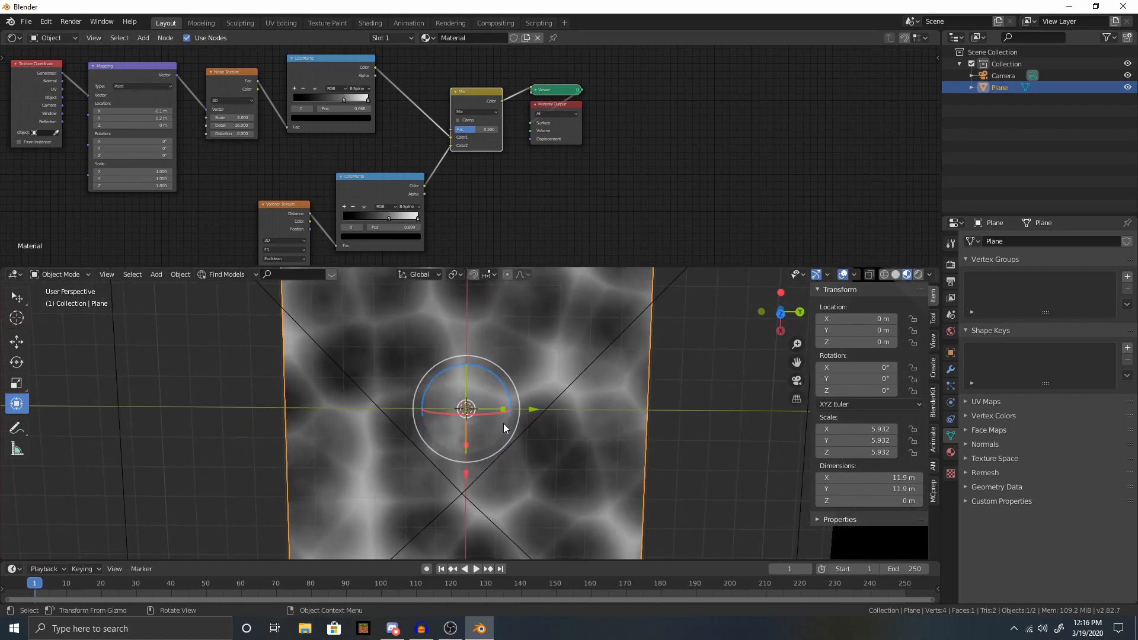
{"action": "scroll", "coordinate": [503, 424], "scroll_direction": "down", "scroll_amount": 3}
{"action": "scroll", "coordinate": [503, 423], "scroll_direction": "up", "scroll_amount": 2}
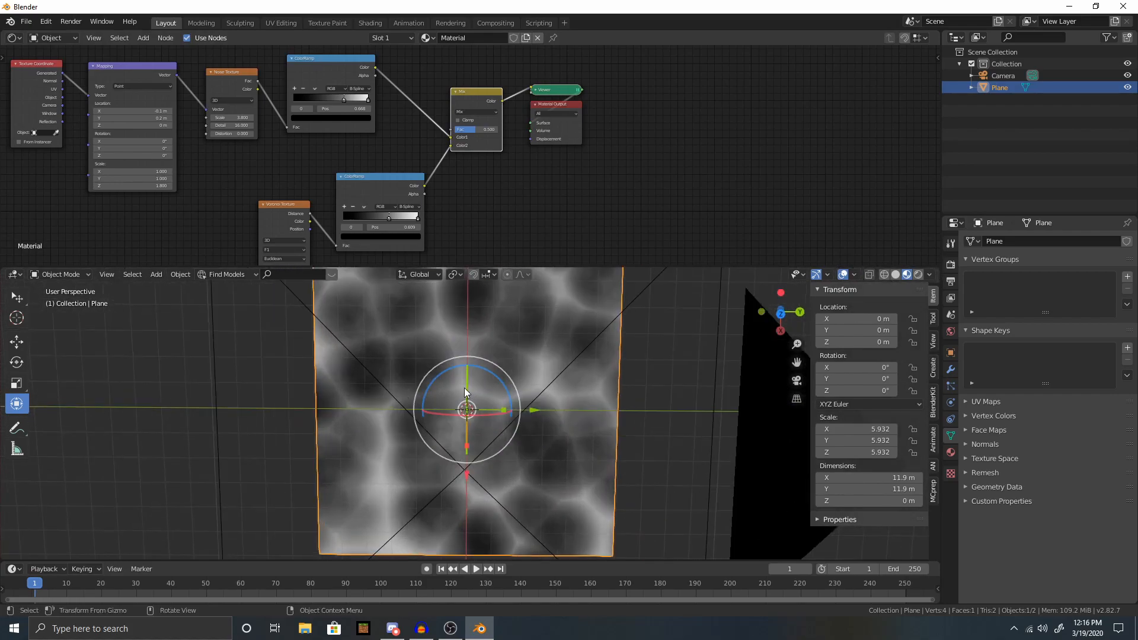
Set the Voronoi Texture's Scale to 11 and Randomness to about 0.717.
{"action": "middle_click_drag", "start_coordinate": [459, 211], "coordinate": [522, 162]}
{"action": "scroll", "coordinate": [367, 186], "scroll_direction": "up", "scroll_amount": 4}
{"action": "middle_click_drag", "start_coordinate": [406, 243], "coordinate": [454, 192]}
{"action": "mouse_move", "coordinate": [379, 192]}
{"action": "left_mouse_down"}
{"action": "mouse_move", "coordinate": [357, 192]}
{"action": "mouse_move", "coordinate": [407, 192]}
{"action": "mouse_move", "coordinate": [383, 192]}
{"action": "mouse_move", "coordinate": [383, 202]}
{"action": "mouse_move", "coordinate": [408, 202]}
{"action": "mouse_move", "coordinate": [377, 203]}
{"action": "mouse_move", "coordinate": [408, 203]}
{"action": "mouse_move", "coordinate": [390, 203]}
{"action": "left_mouse_up"}
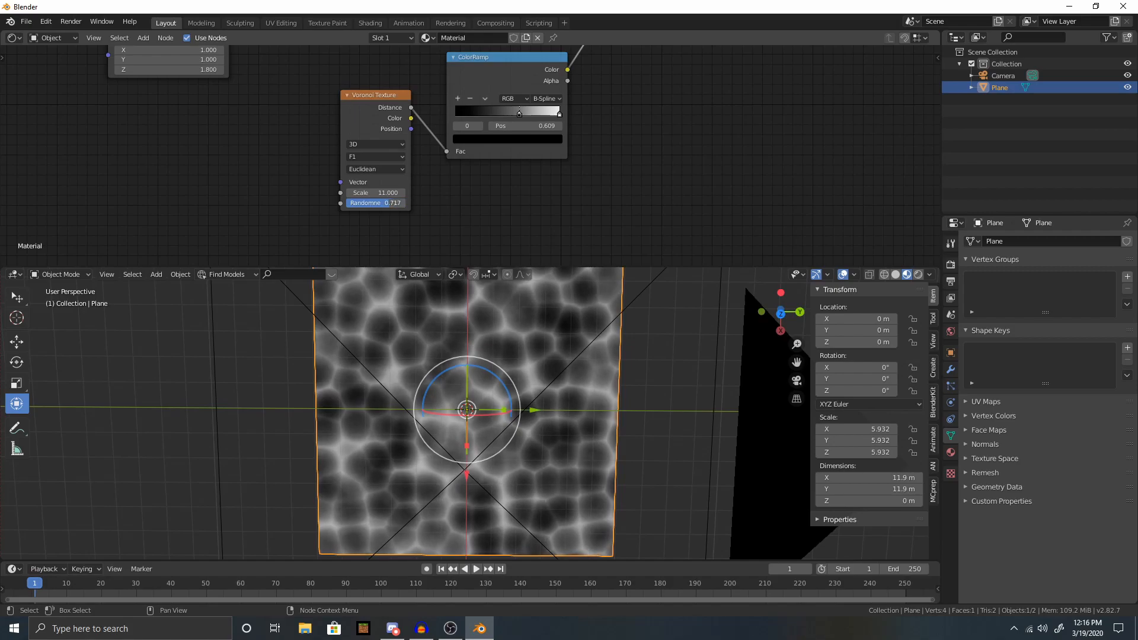
Try the Manhattan, Chebychev and Minkowski distance metrics on the Voronoi Texture, then return it to Euclidean.
{"action": "mouse_move", "coordinate": [515, 442]}
{"action": "middle_mouse_down"}
{"action": "mouse_move", "coordinate": [513, 461]}
{"action": "mouse_move", "coordinate": [519, 432]}
{"action": "middle_mouse_up"}
{"action": "left_click", "coordinate": [386, 167]}
{"action": "left_click", "coordinate": [380, 184]}
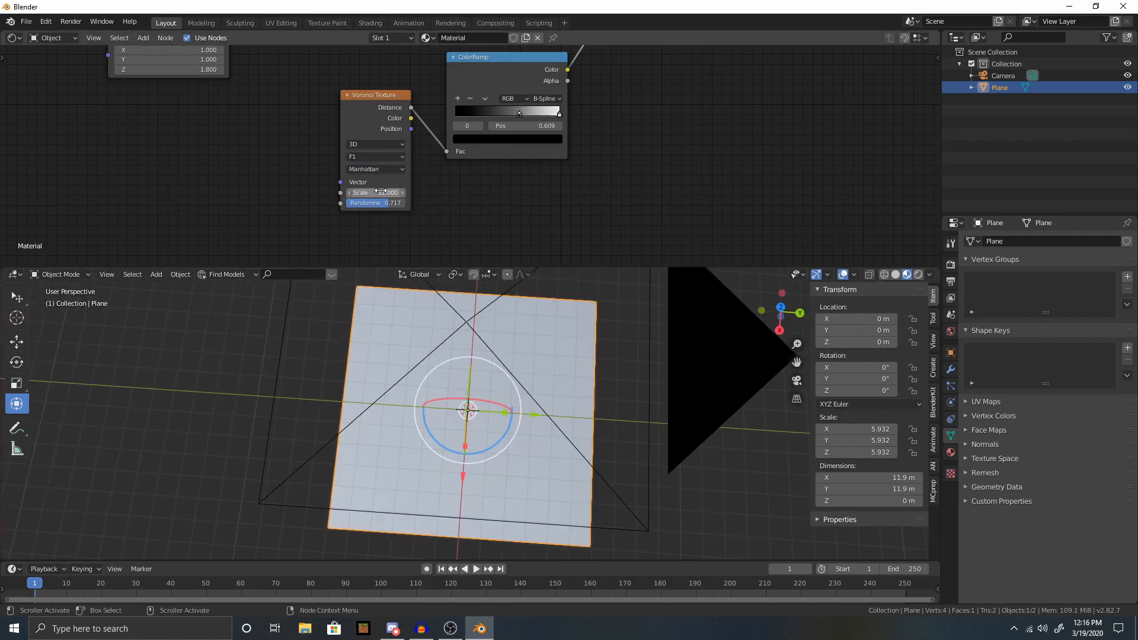
{"action": "left_click", "coordinate": [389, 170]}
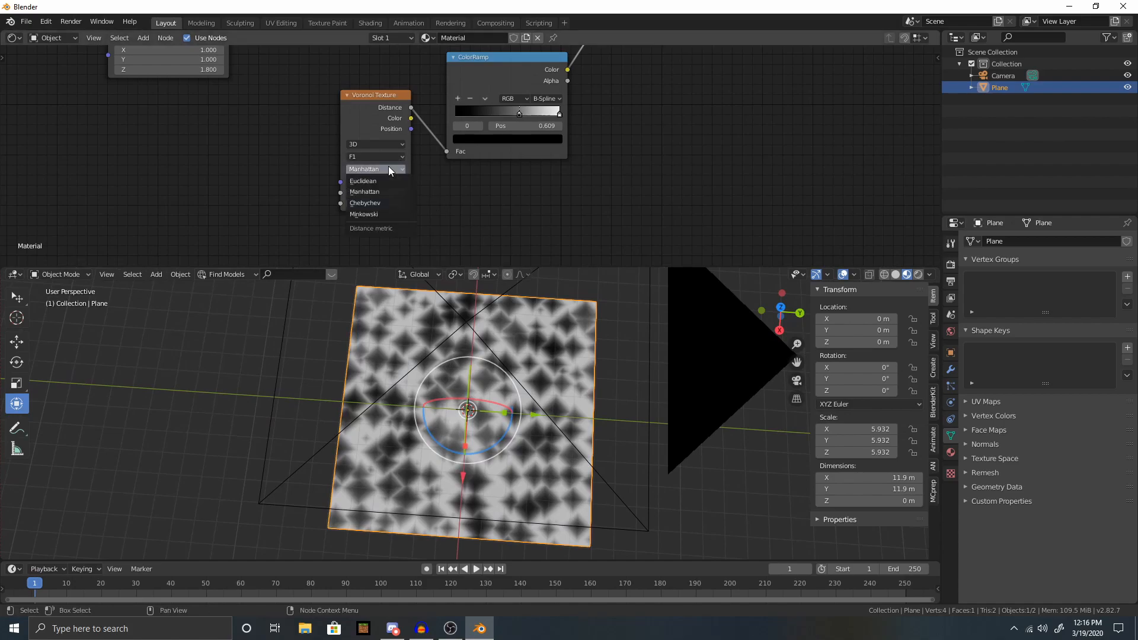
{"action": "left_click", "coordinate": [376, 205]}
{"action": "left_click", "coordinate": [381, 166]}
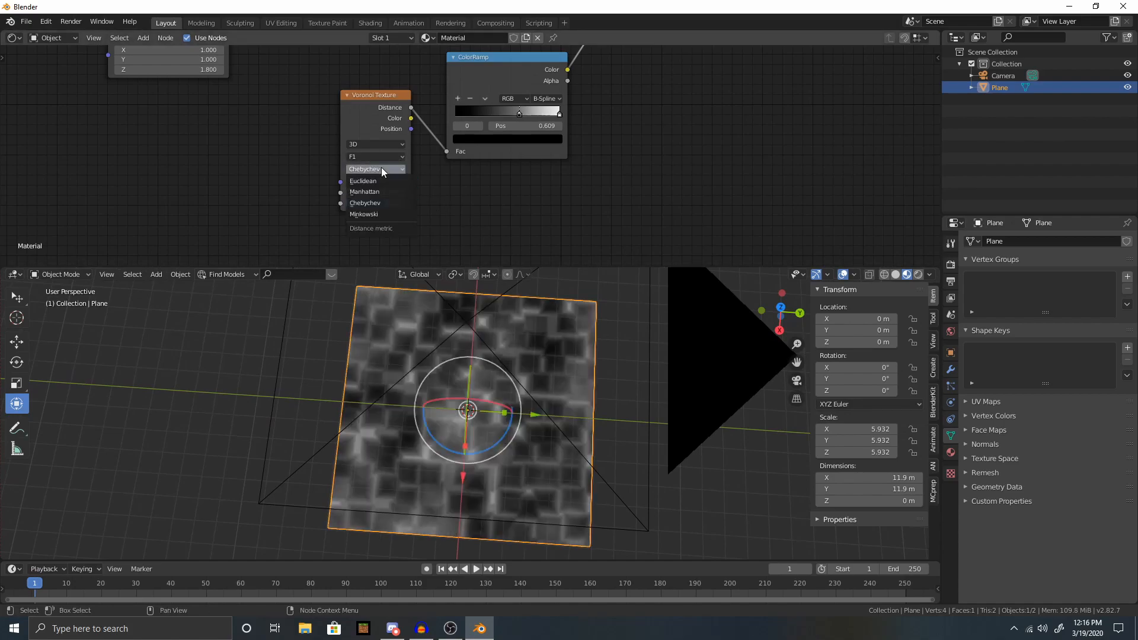
{"action": "left_click", "coordinate": [371, 214]}
{"action": "left_click", "coordinate": [383, 169]}
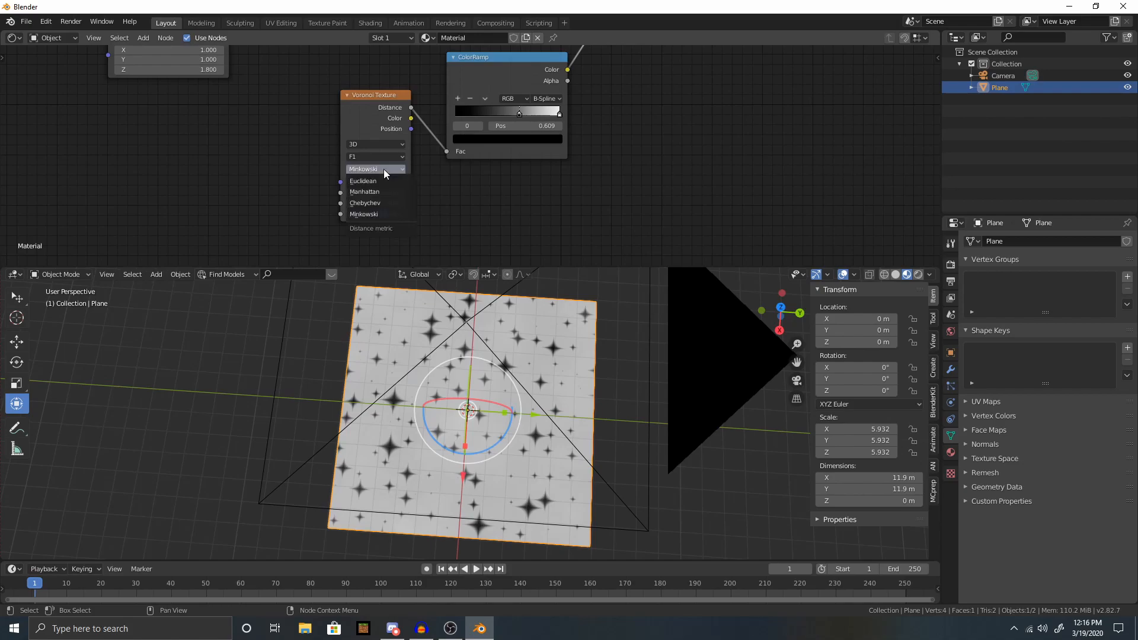
{"action": "left_click", "coordinate": [383, 184]}
Try the F2 feature output on the Voronoi Texture, then set it to Smooth F1.
{"action": "scroll", "coordinate": [430, 165], "scroll_direction": "up", "scroll_amount": 1}
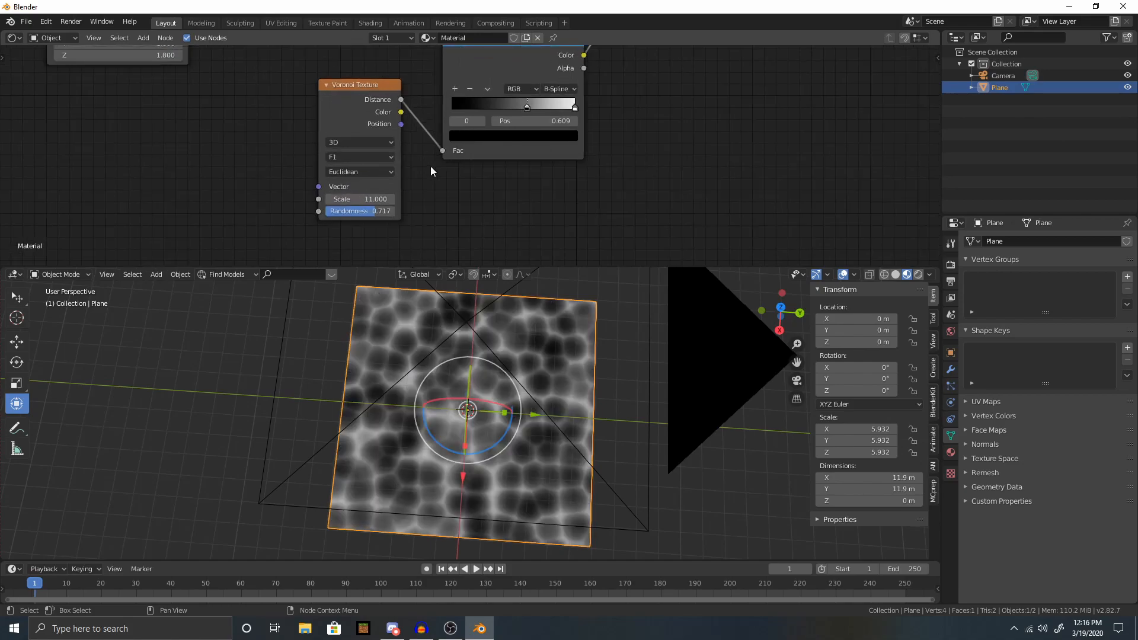
{"action": "left_click", "coordinate": [355, 157]}
{"action": "left_click", "coordinate": [342, 186]}
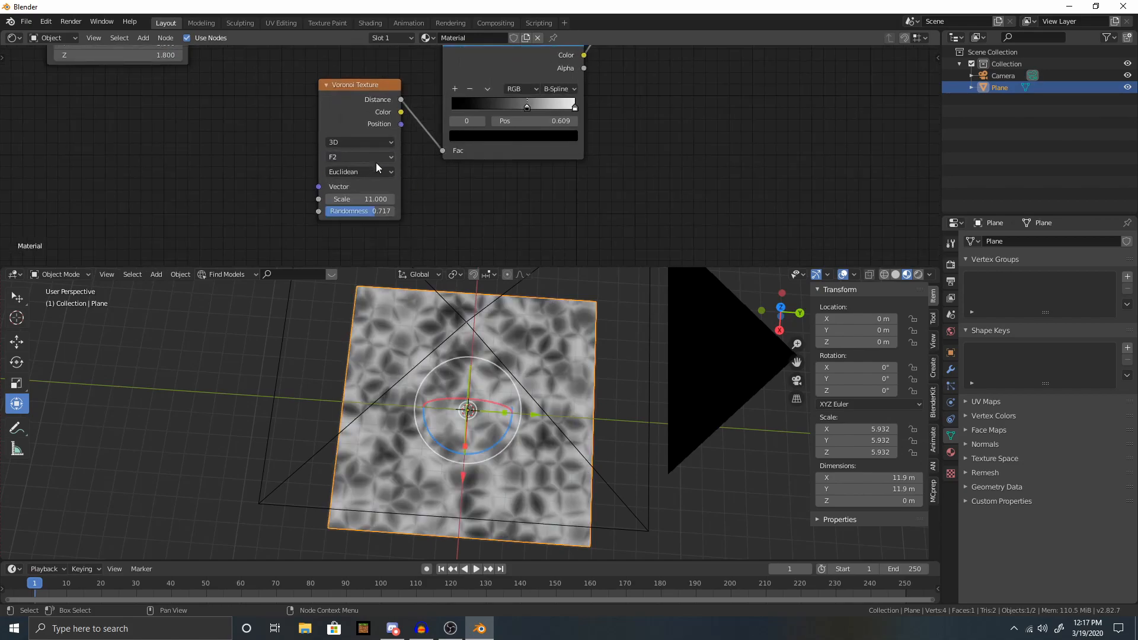
{"action": "left_click", "coordinate": [359, 157]}
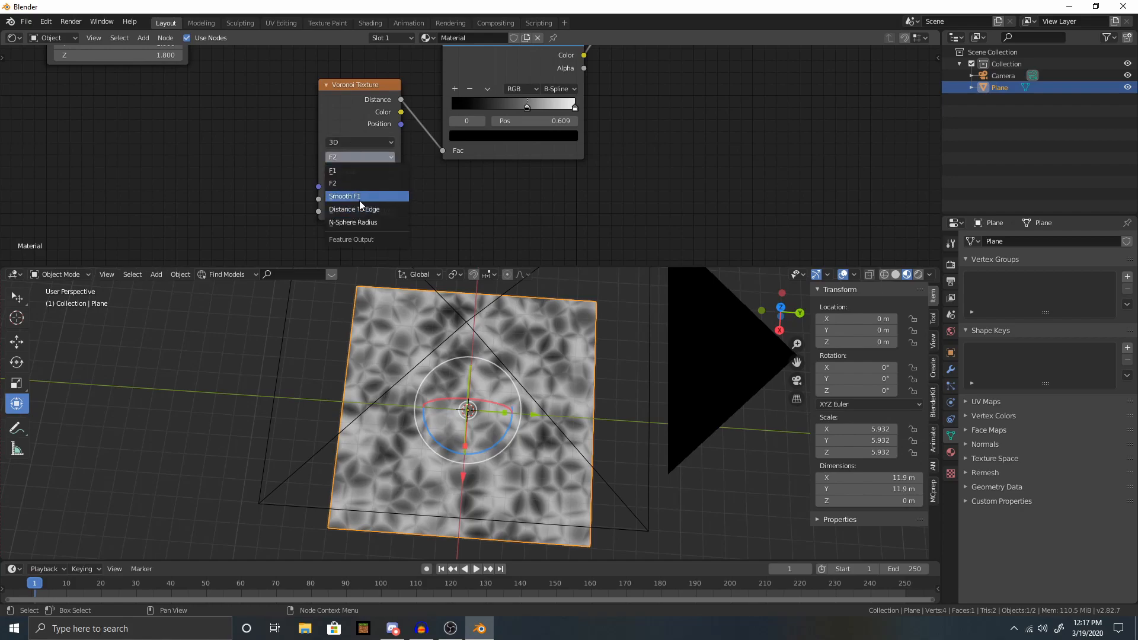
{"action": "left_click", "coordinate": [359, 200]}
{"action": "left_click", "coordinate": [363, 157]}
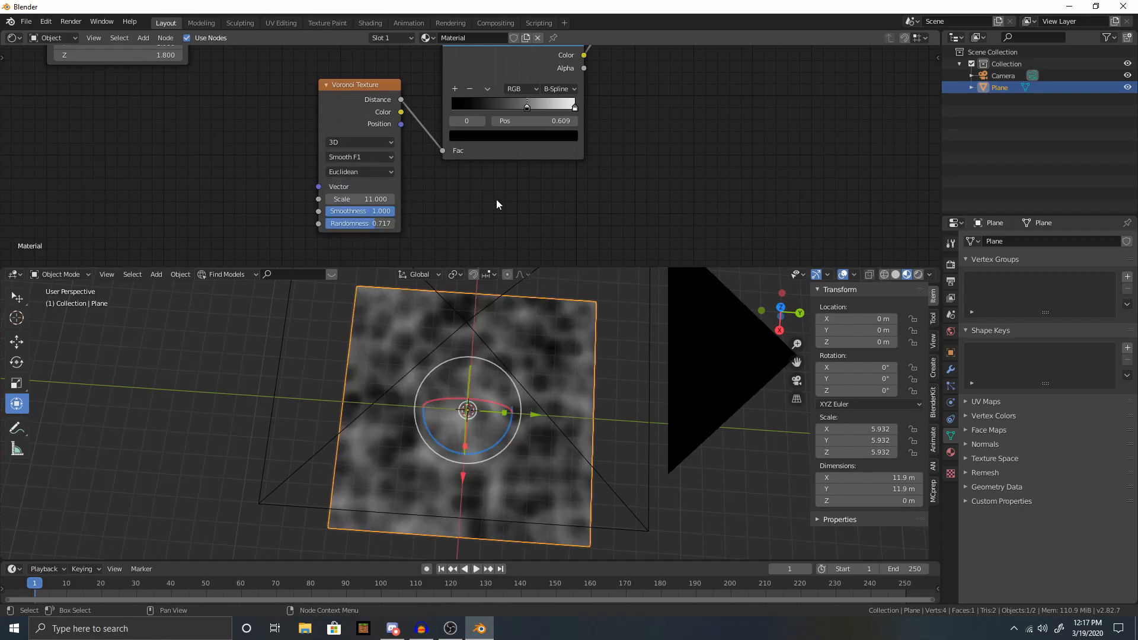
Set the Voronoi Texture's Scale to 11.5 and Smoothness to about 0.258.
{"action": "middle_click_drag", "start_coordinate": [496, 199], "coordinate": [514, 205]}
{"action": "left_click_drag", "start_coordinate": [382, 203], "coordinate": [344, 216]}
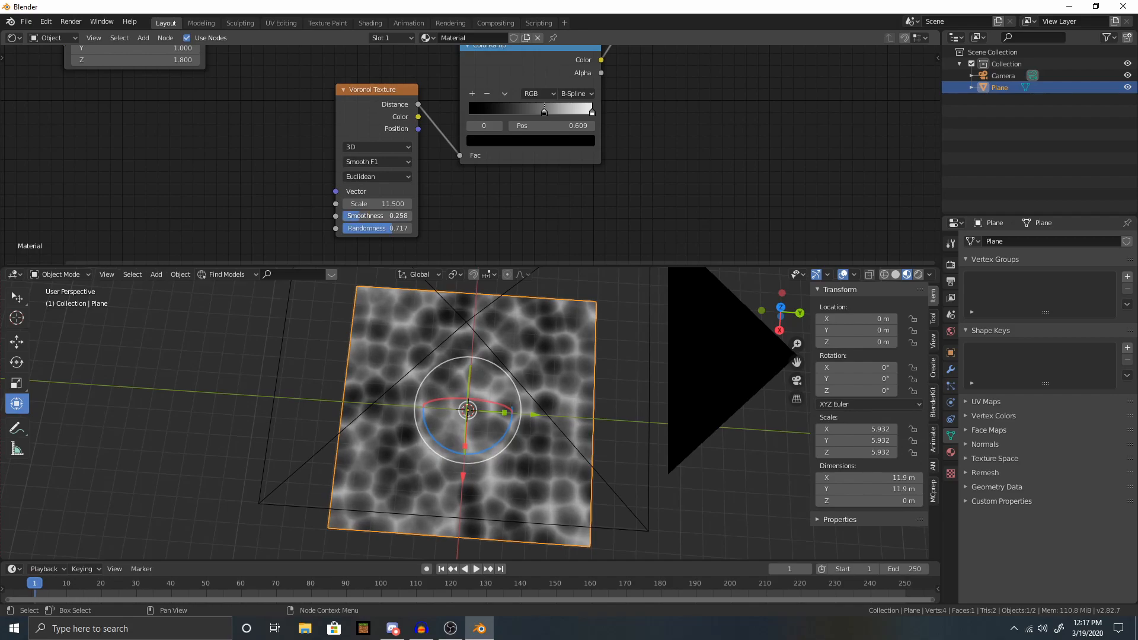
Try the Distance To Edge and N-Sphere Radius feature outputs on the Voronoi Texture, then return it to Smooth F1.
{"action": "left_click", "coordinate": [375, 162]}
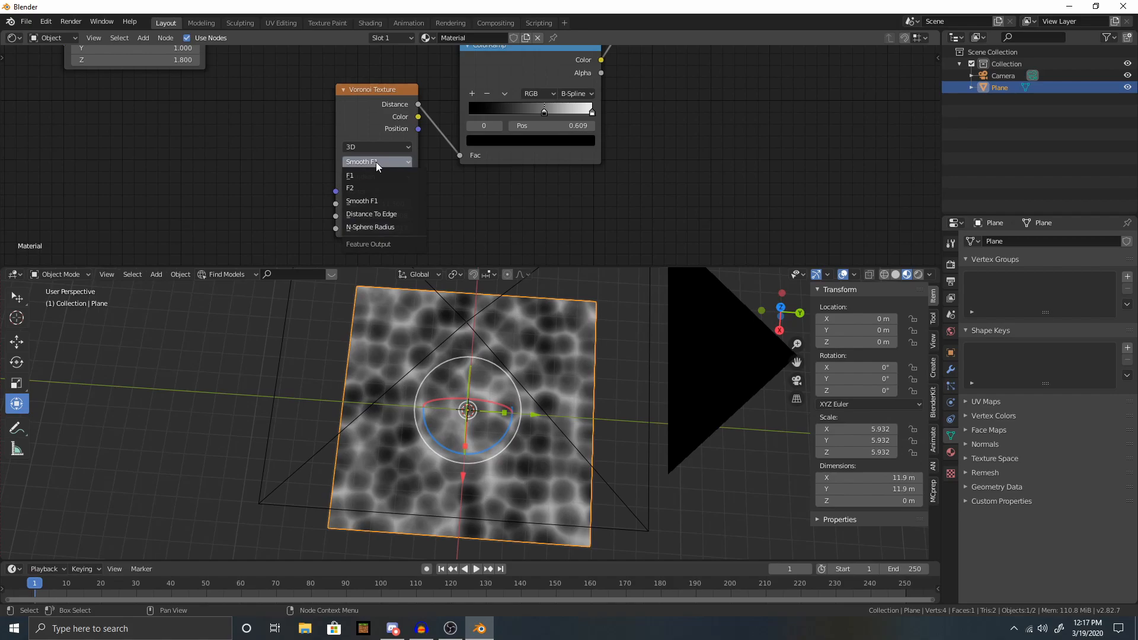
{"action": "left_click", "coordinate": [379, 214]}
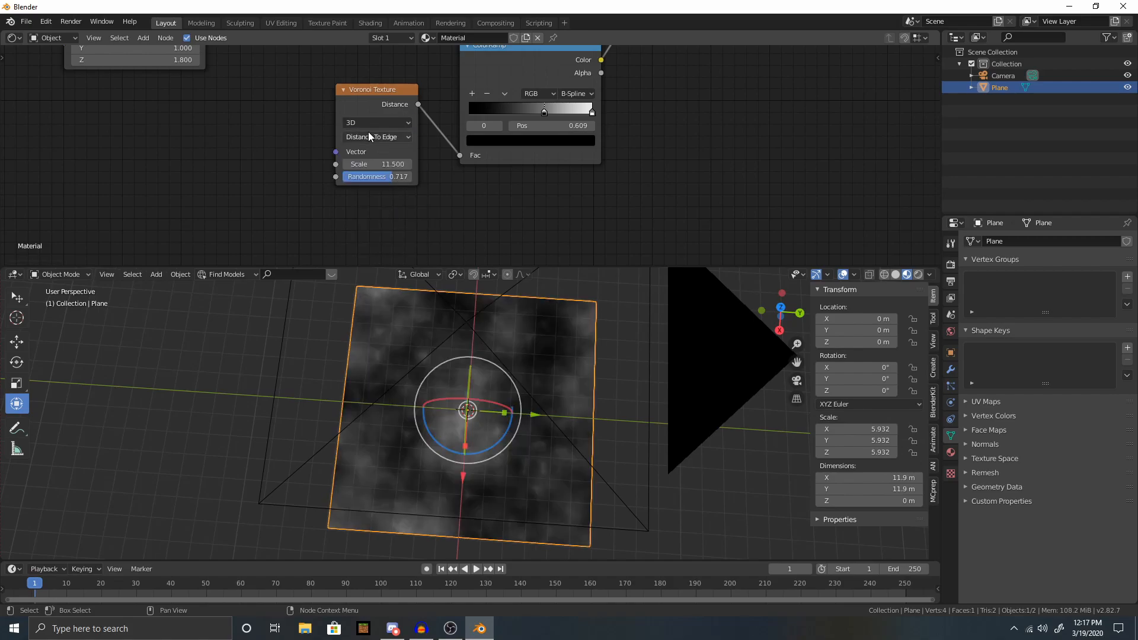
{"action": "left_click_drag", "start_coordinate": [373, 165], "coordinate": [406, 176]}
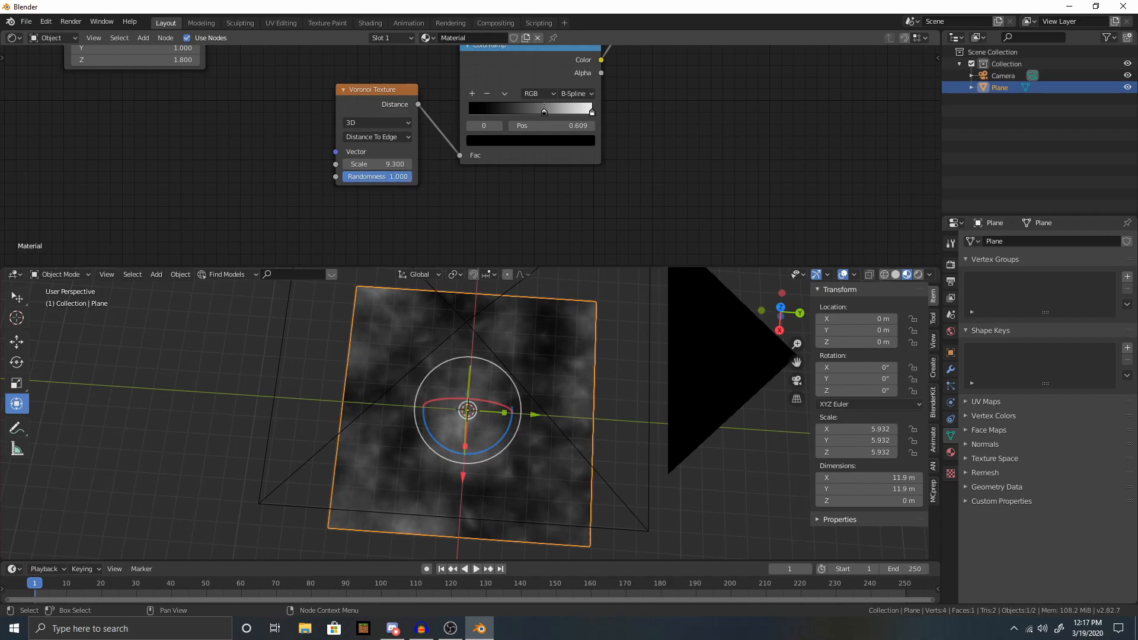
{"action": "left_click", "coordinate": [390, 123]}
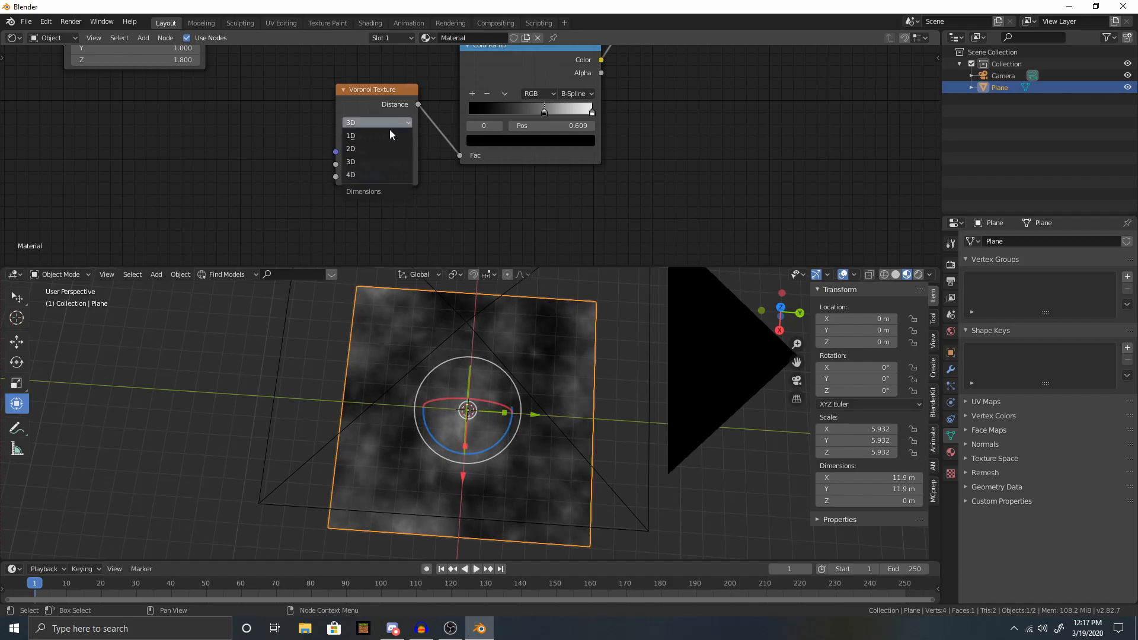
{"action": "left_click", "coordinate": [390, 123]}
{"action": "left_click", "coordinate": [386, 138]}
{"action": "left_click", "coordinate": [389, 201]}
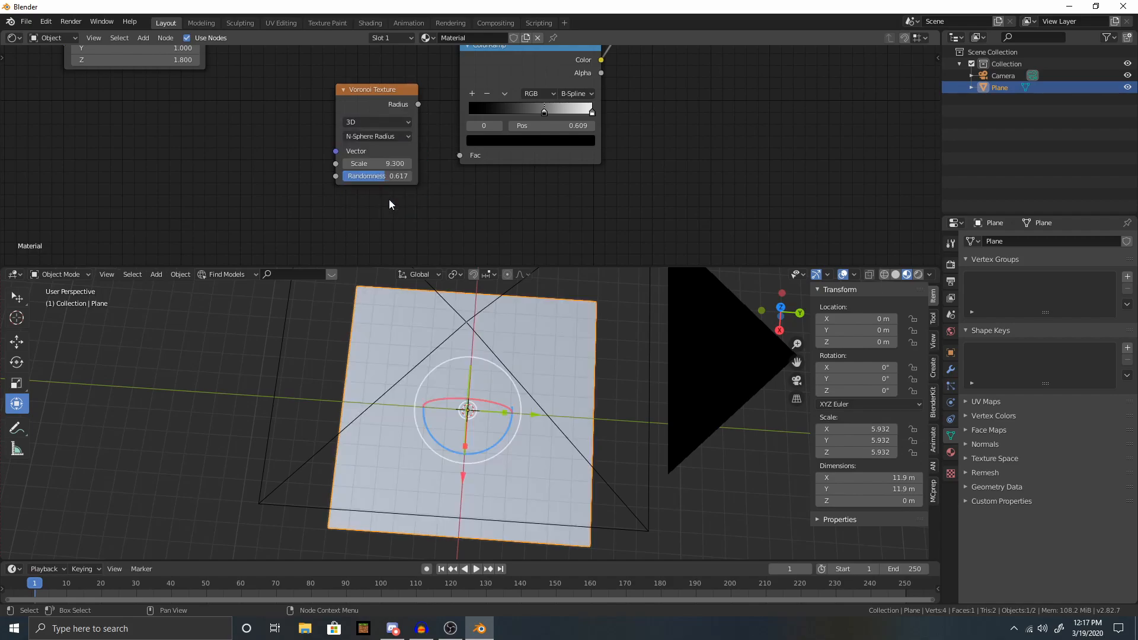
{"action": "left_click_drag", "start_coordinate": [387, 176], "coordinate": [409, 176]}
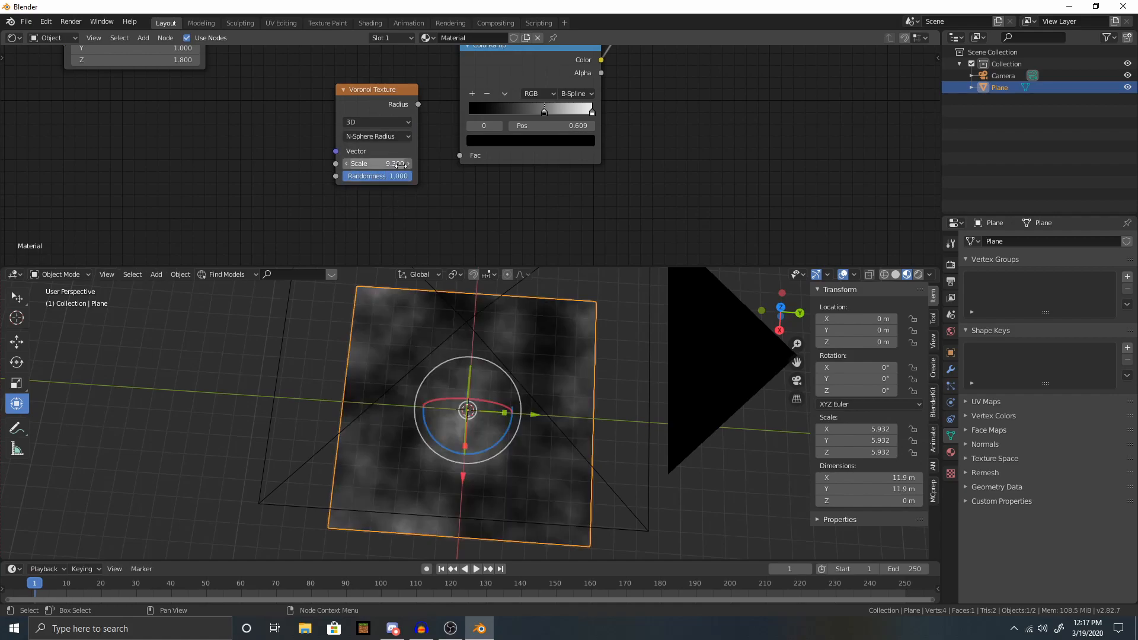
{"action": "left_click", "coordinate": [386, 137]}
{"action": "left_click", "coordinate": [368, 176]}
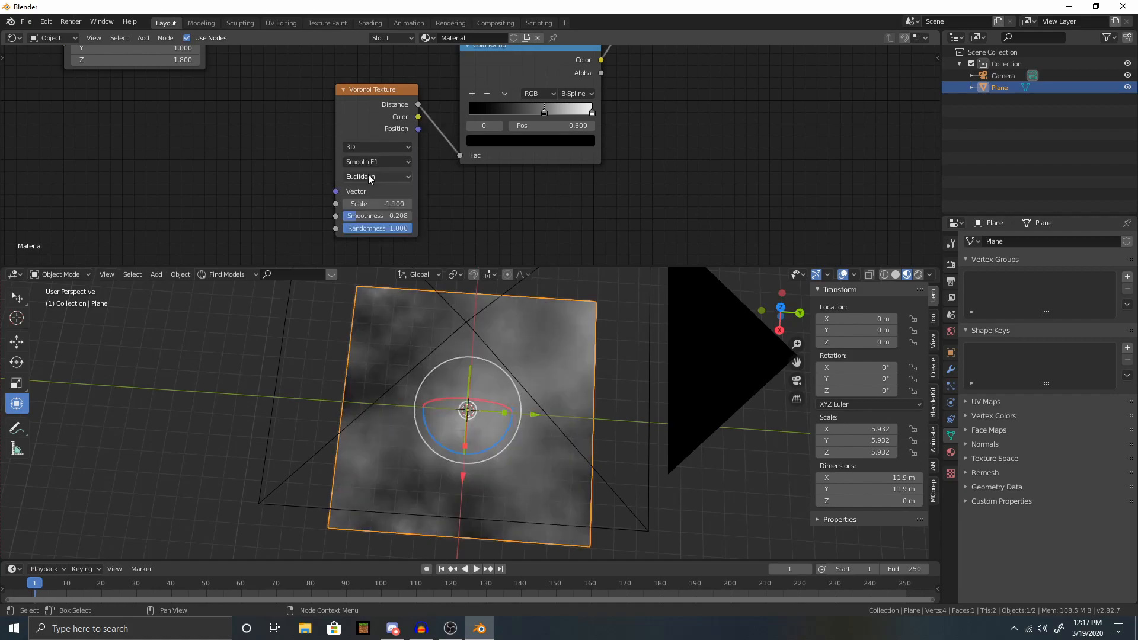
Set the Voronoi Texture's Scale to 8.6, Smoothness to about 0.108 and Randomness to about 0.808.
{"action": "left_click_drag", "start_coordinate": [363, 200], "coordinate": [435, 200]}
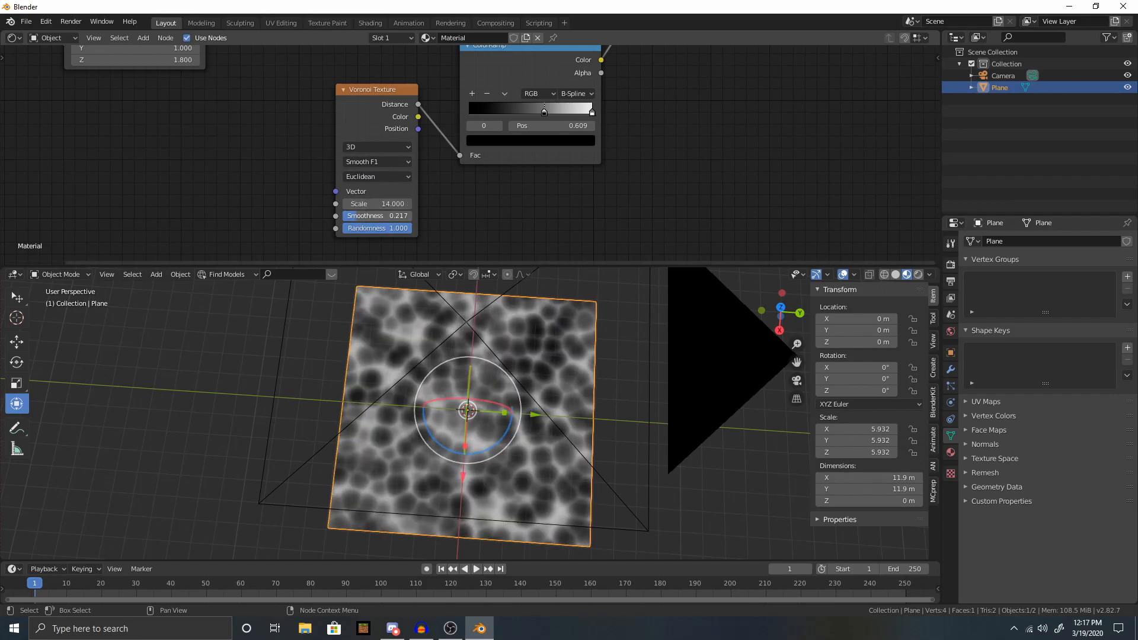
{"action": "left_click_drag", "start_coordinate": [363, 216], "coordinate": [342, 215]}
{"action": "left_click_drag", "start_coordinate": [386, 230], "coordinate": [363, 204]}
{"action": "mouse_move", "coordinate": [498, 419]}
{"action": "middle_mouse_down"}
{"action": "mouse_move", "coordinate": [510, 360]}
{"action": "mouse_move", "coordinate": [513, 422]}
{"action": "middle_mouse_up"}
{"action": "mouse_move", "coordinate": [373, 204]}
{"action": "left_mouse_down"}
{"action": "mouse_move", "coordinate": [387, 204]}
{"action": "mouse_move", "coordinate": [354, 204]}
{"action": "mouse_move", "coordinate": [358, 219]}
{"action": "left_mouse_up"}
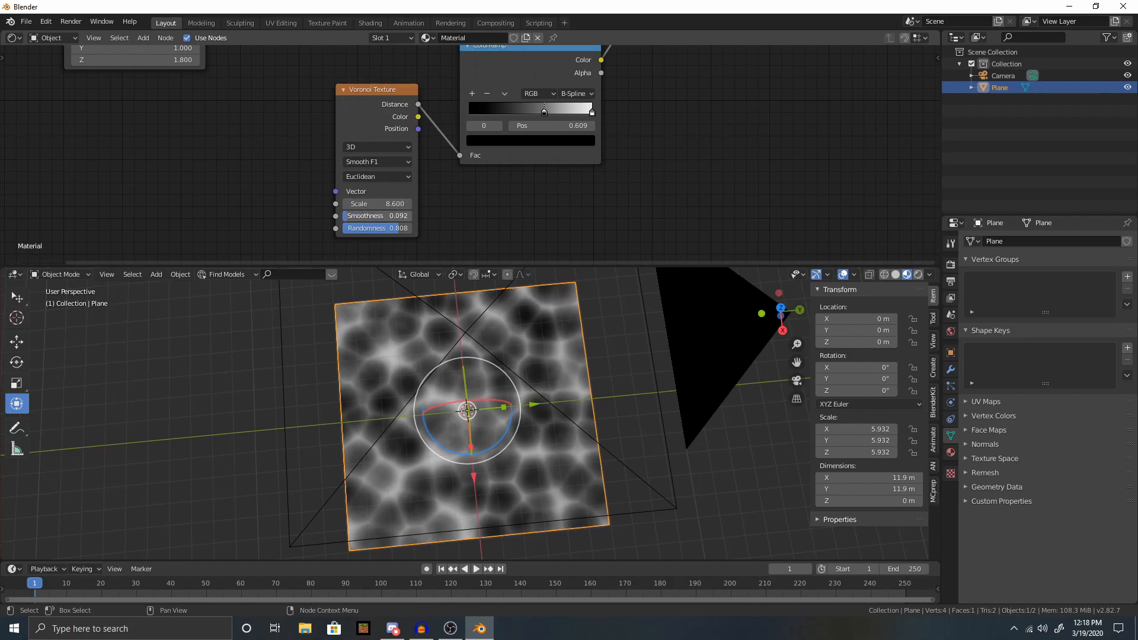
{"action": "scroll", "coordinate": [507, 213], "scroll_direction": "down", "scroll_amount": 1}
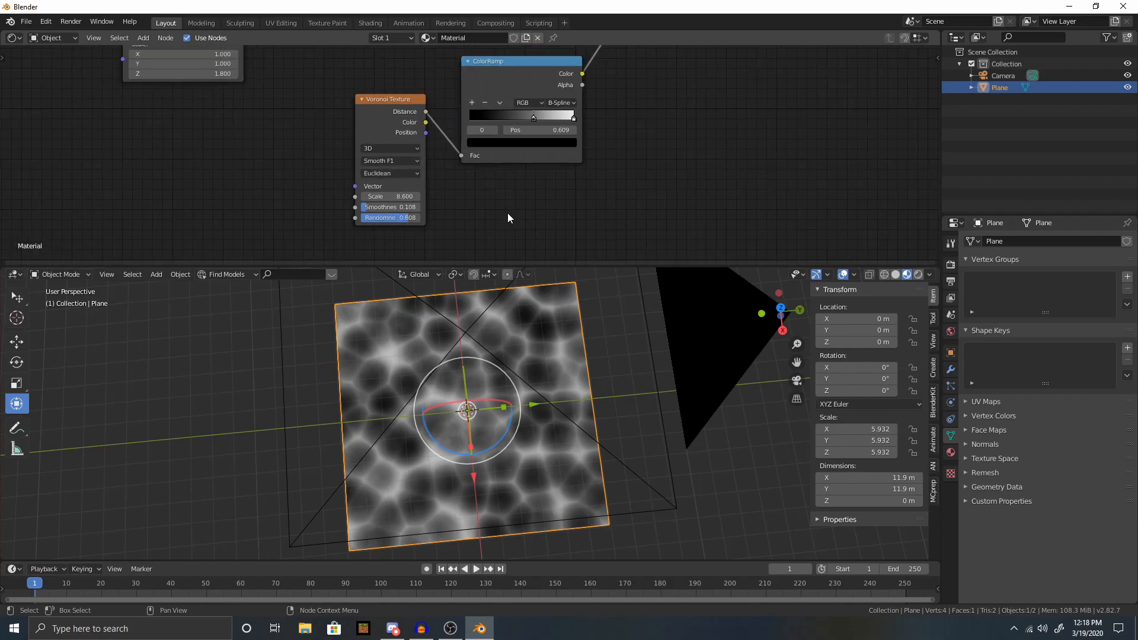
Move the Voronoi ColorRamp's middle stop to about 0.668 and set the Voronoi Texture's Scale to 8.7 and Smoothness to 0.
{"action": "middle_click_drag", "start_coordinate": [603, 118], "coordinate": [478, 196]}
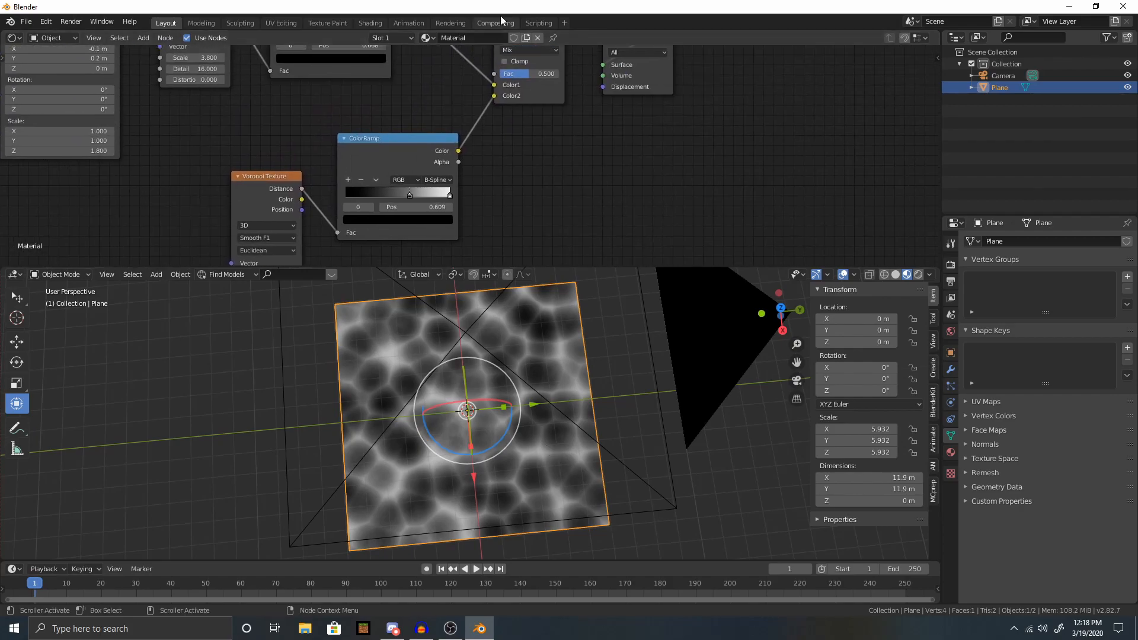
{"action": "mouse_move", "coordinate": [407, 195]}
{"action": "left_mouse_down"}
{"action": "mouse_move", "coordinate": [428, 193]}
{"action": "mouse_move", "coordinate": [416, 195]}
{"action": "left_mouse_up"}
{"action": "middle_click_drag", "start_coordinate": [505, 198], "coordinate": [539, 138]}
{"action": "left_click_drag", "start_coordinate": [301, 214], "coordinate": [292, 230]}
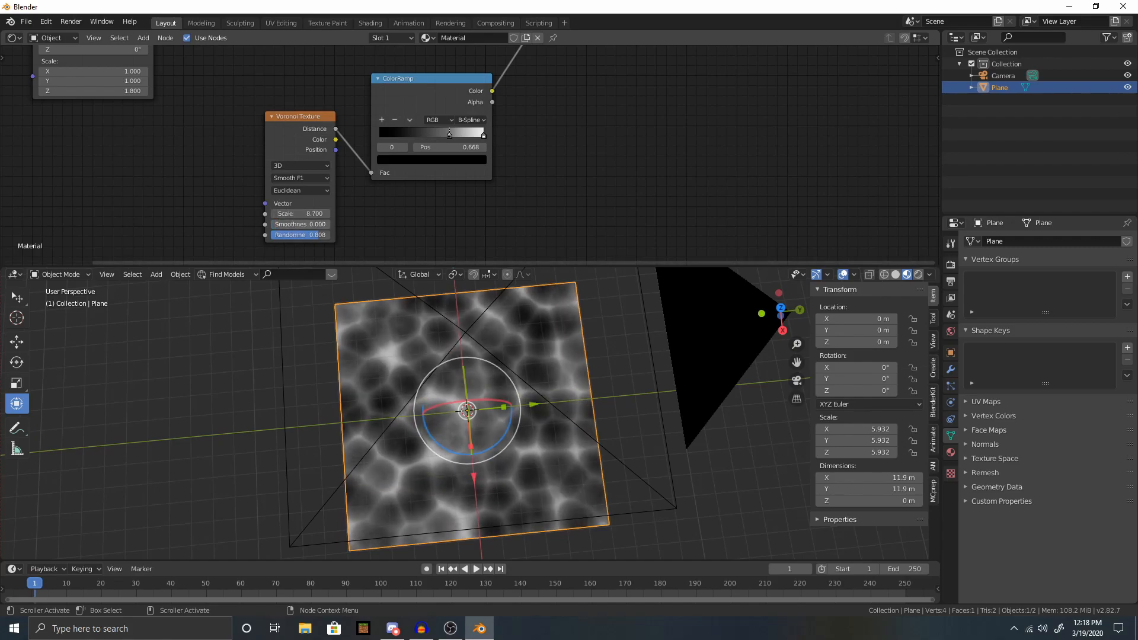
Move the Material Output and Viewer nodes farther away from the Mix node to free up space between them.
{"action": "scroll", "coordinate": [643, 133], "scroll_direction": "down", "scroll_amount": 2}
{"action": "middle_click_drag", "start_coordinate": [603, 165], "coordinate": [534, 241]}
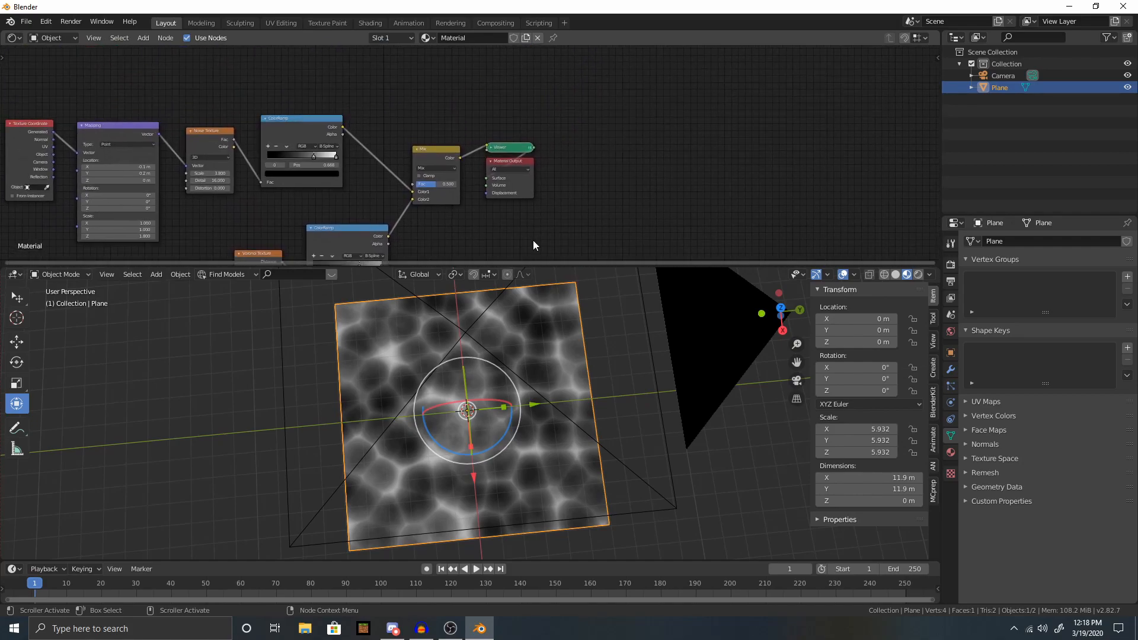
{"action": "scroll", "coordinate": [581, 207], "scroll_direction": "up", "scroll_amount": 4}
{"action": "left_click_drag", "start_coordinate": [521, 167], "coordinate": [646, 138]}
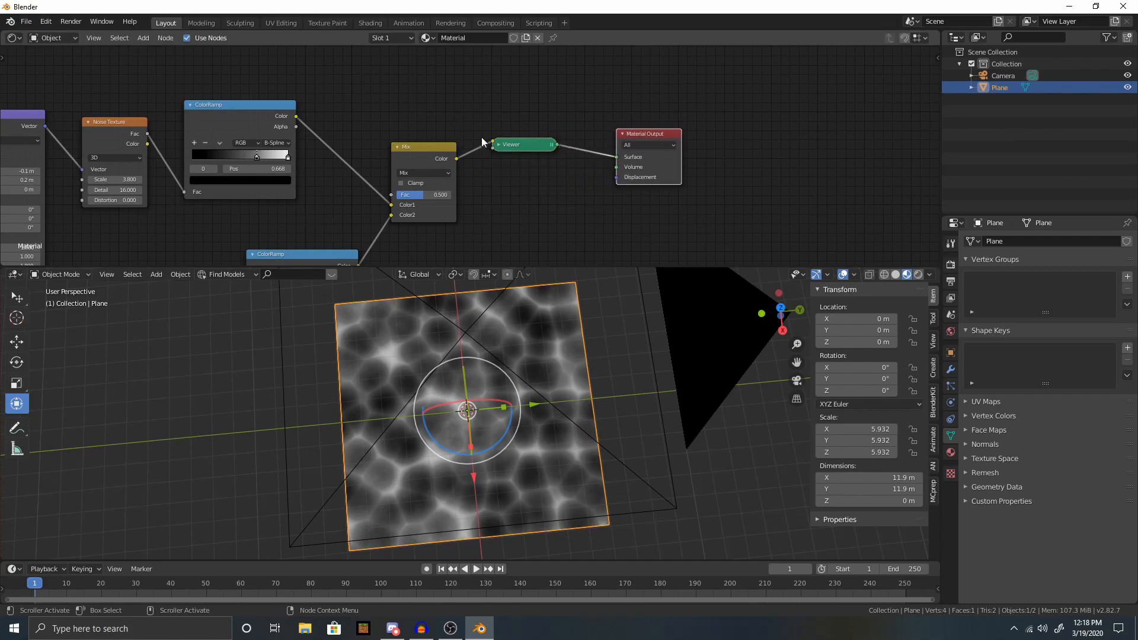
{"action": "left_click_drag", "start_coordinate": [524, 143], "coordinate": [654, 106]}
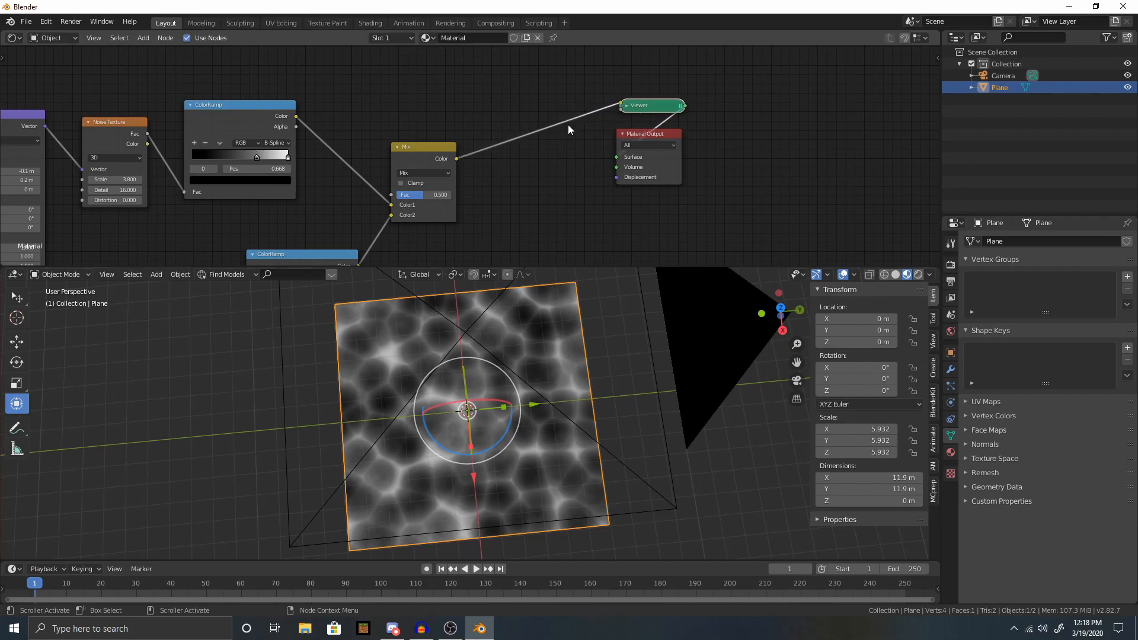
{"action": "middle_click_drag", "start_coordinate": [497, 186], "coordinate": [520, 172]}
{"action": "key", "text": "shift+a"}
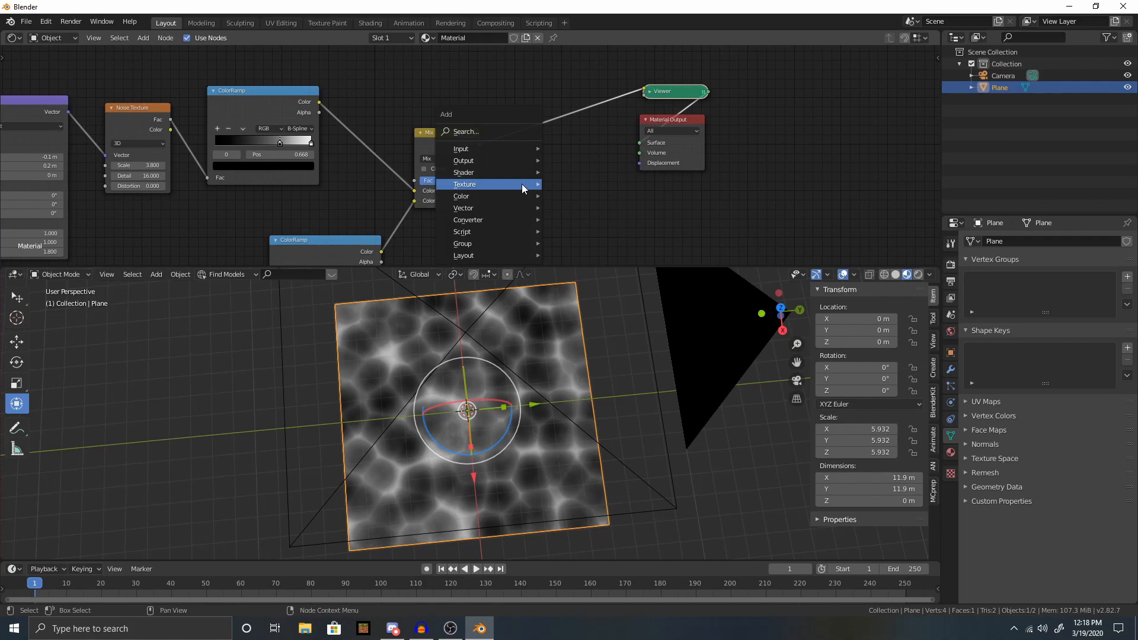
{"action": "mouse_move", "coordinate": [518, 188]}
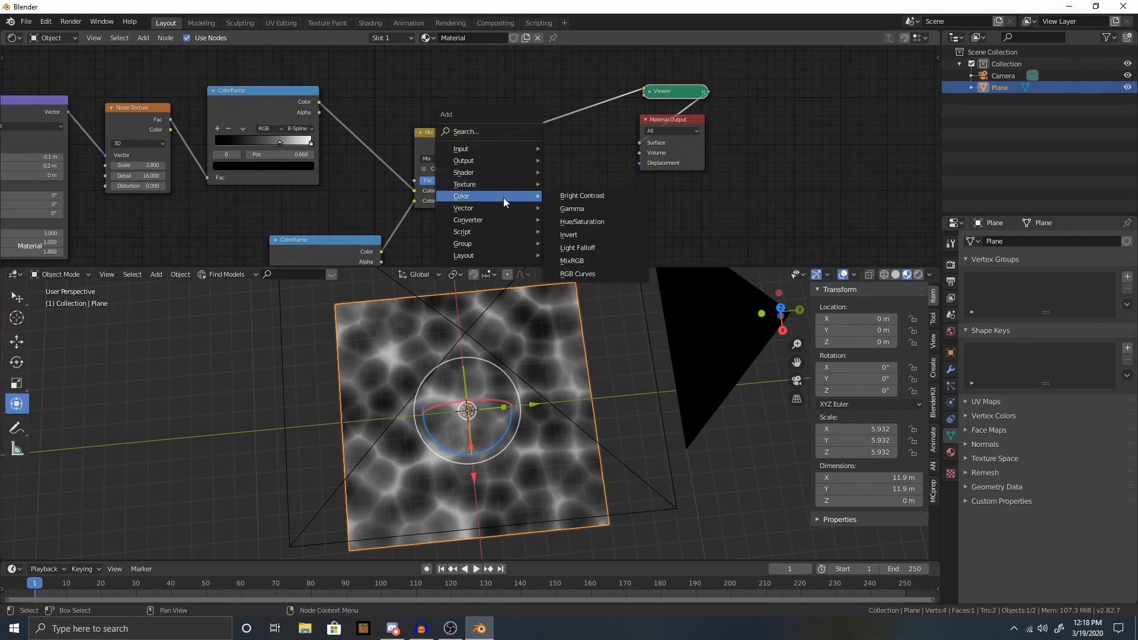
View the plane from above and switch it to Texture Paint mode.
{"action": "middle_click_drag", "start_coordinate": [528, 342], "coordinate": [521, 363]}
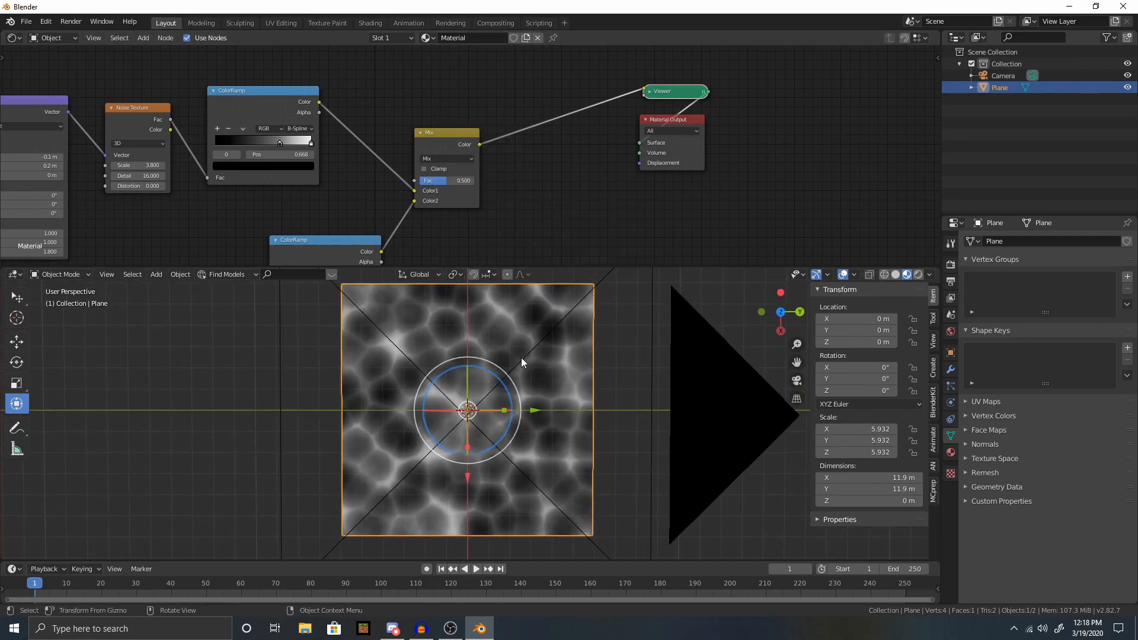
{"action": "left_click", "coordinate": [80, 275]}
{"action": "left_click", "coordinate": [73, 353]}
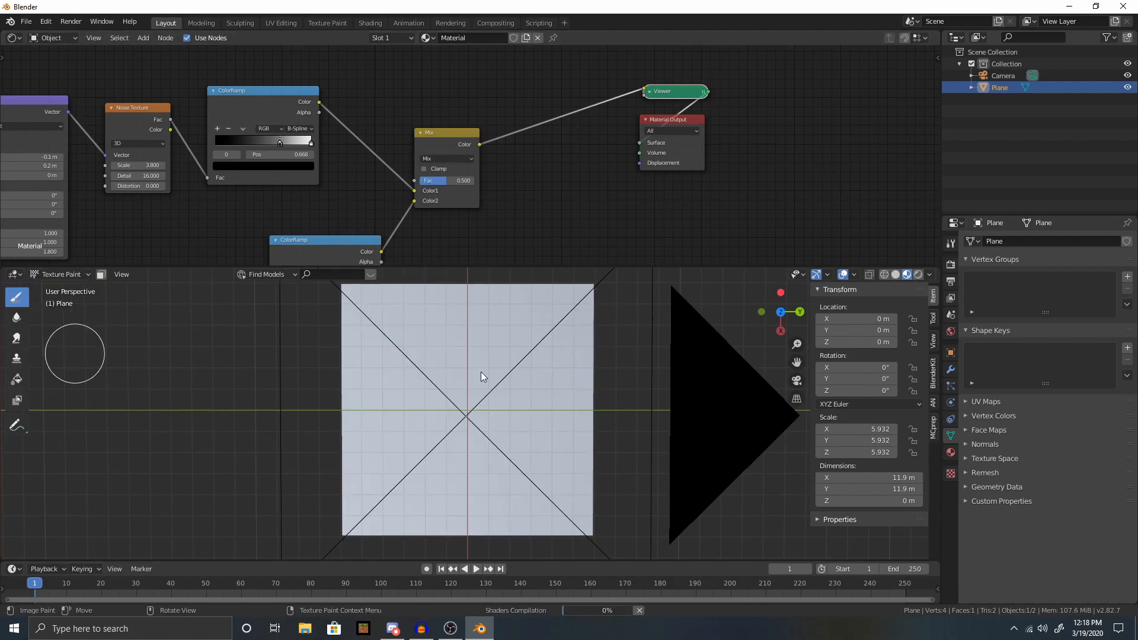
Add a Base Color paint texture slot to the plane's material from the active tool settings.
{"action": "left_click", "coordinate": [932, 320]}
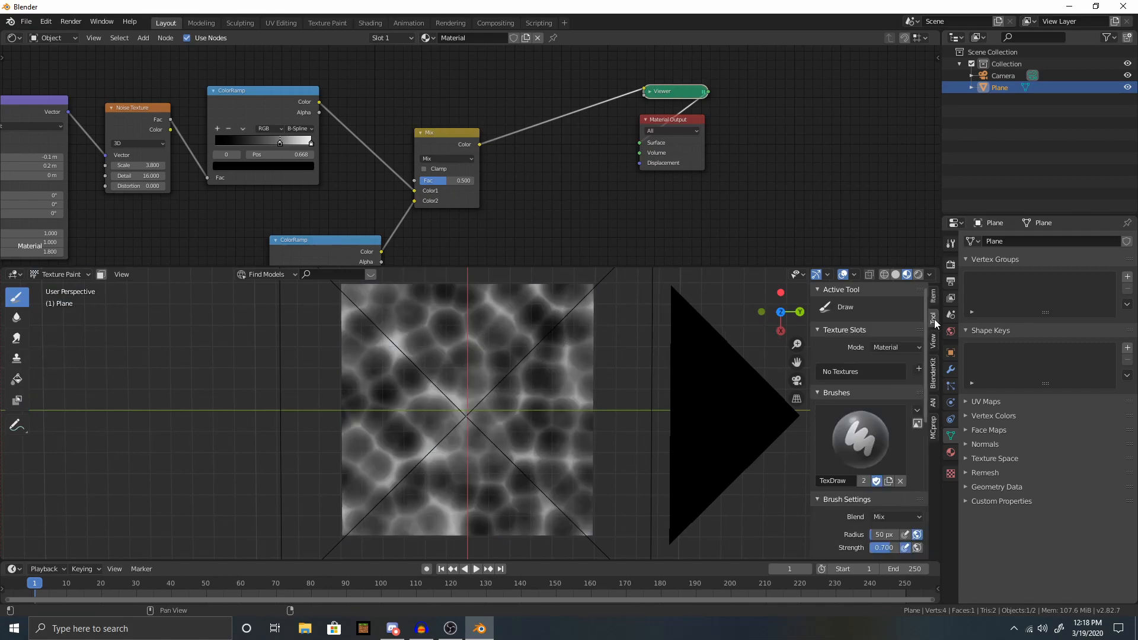
{"action": "scroll", "coordinate": [889, 418], "scroll_direction": "down", "scroll_amount": 2}
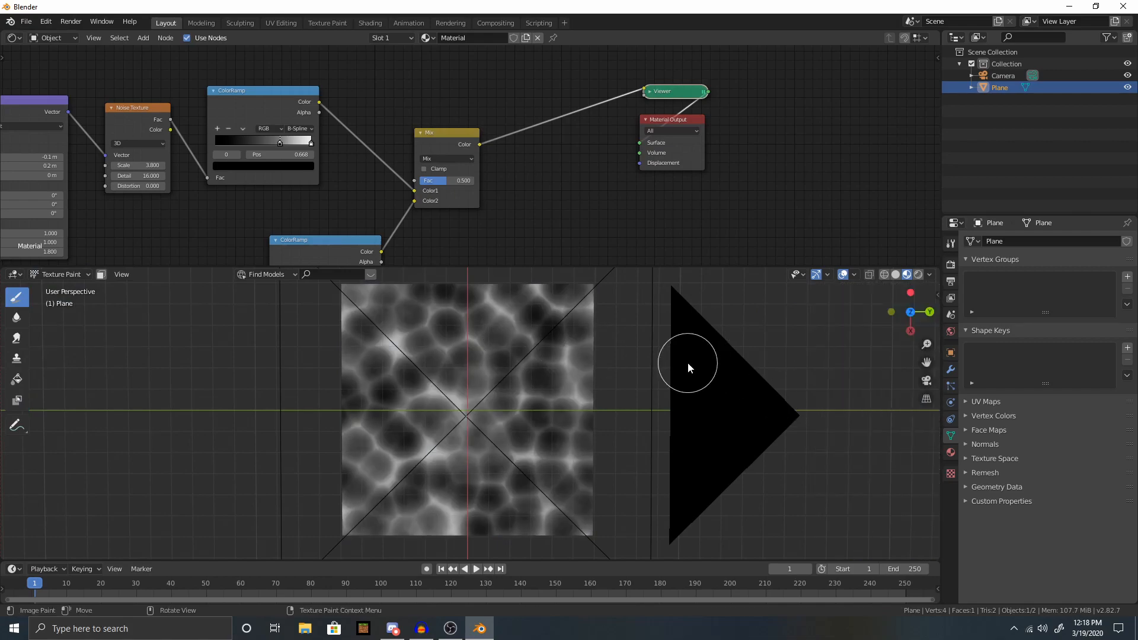
{"action": "scroll", "coordinate": [876, 390], "scroll_direction": "down", "scroll_amount": 4}
{"action": "scroll", "coordinate": [877, 391], "scroll_direction": "down", "scroll_amount": 5}
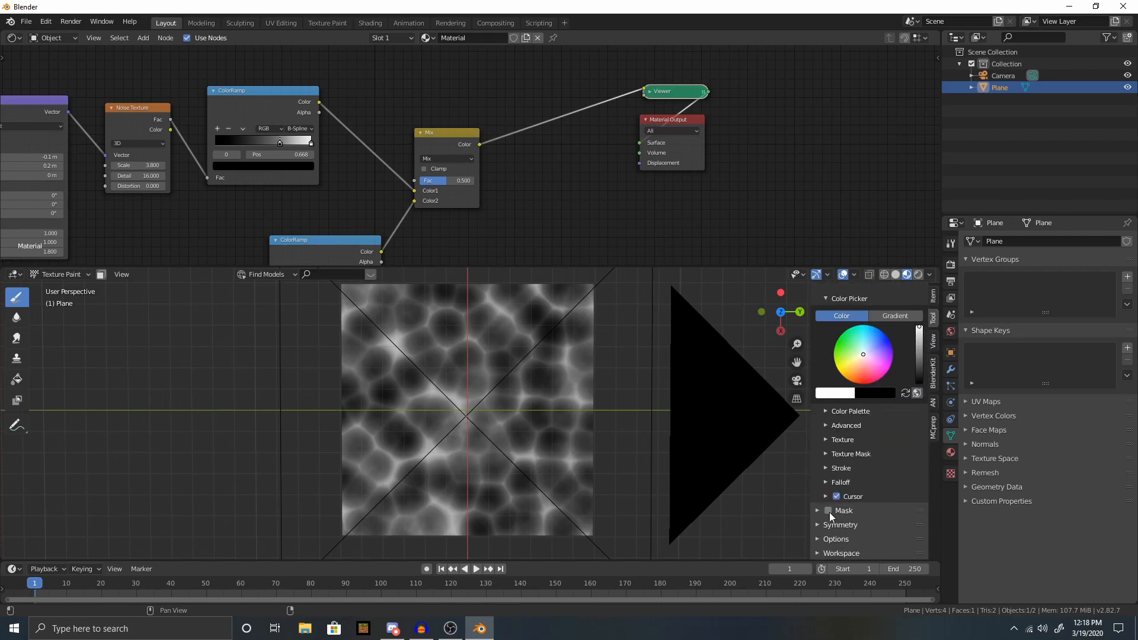
{"action": "scroll", "coordinate": [852, 506], "scroll_direction": "up", "scroll_amount": 7}
{"action": "scroll", "coordinate": [852, 505], "scroll_direction": "down", "scroll_amount": 4}
{"action": "scroll", "coordinate": [852, 505], "scroll_direction": "down", "scroll_amount": 2}
{"action": "scroll", "coordinate": [853, 505], "scroll_direction": "up", "scroll_amount": 8}
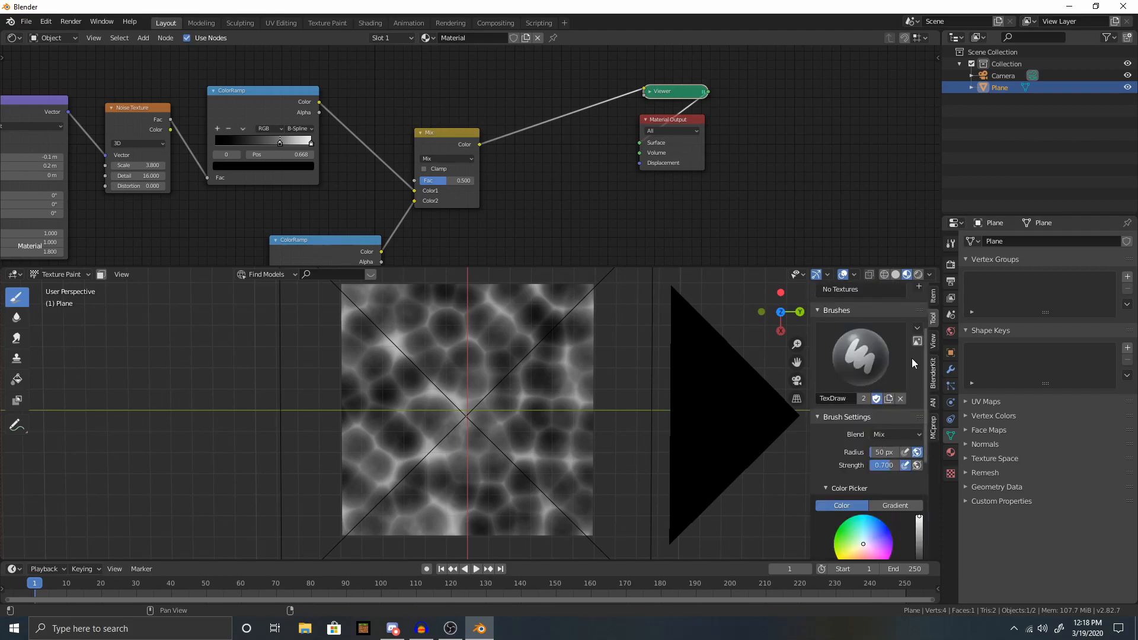
{"action": "left_click", "coordinate": [918, 357]}
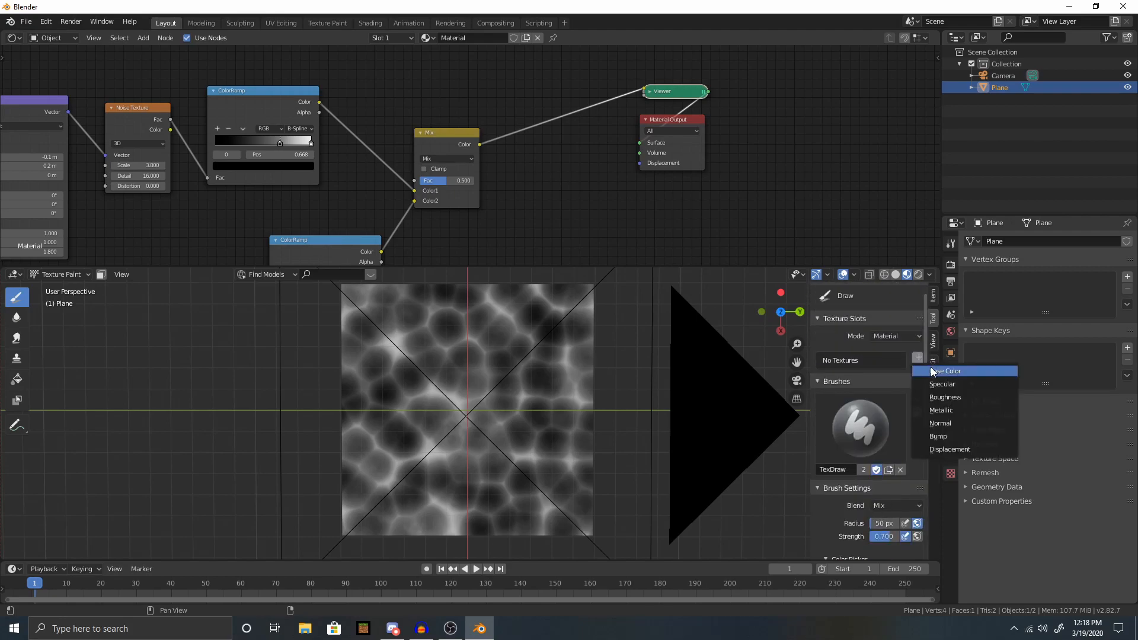
{"action": "left_click", "coordinate": [931, 368]}
{"action": "left_click", "coordinate": [922, 463]}
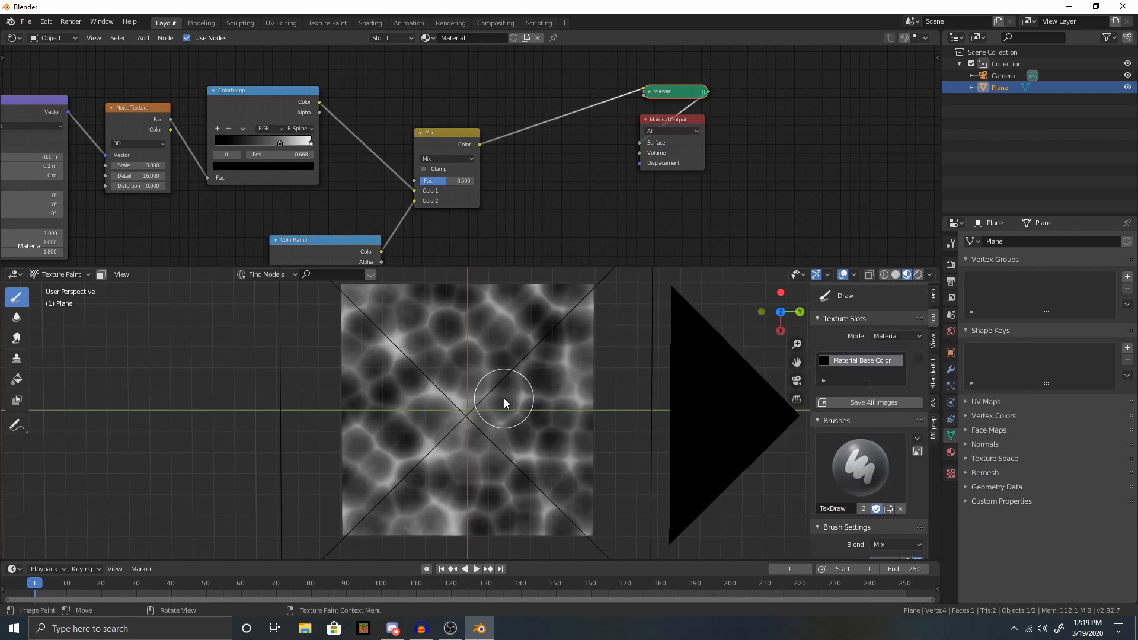
Move the new Material Base Color image node above the noise texture's node chain.
{"action": "right_click", "coordinate": [516, 348]}
{"action": "scroll", "coordinate": [467, 215], "scroll_direction": "down", "scroll_amount": 7}
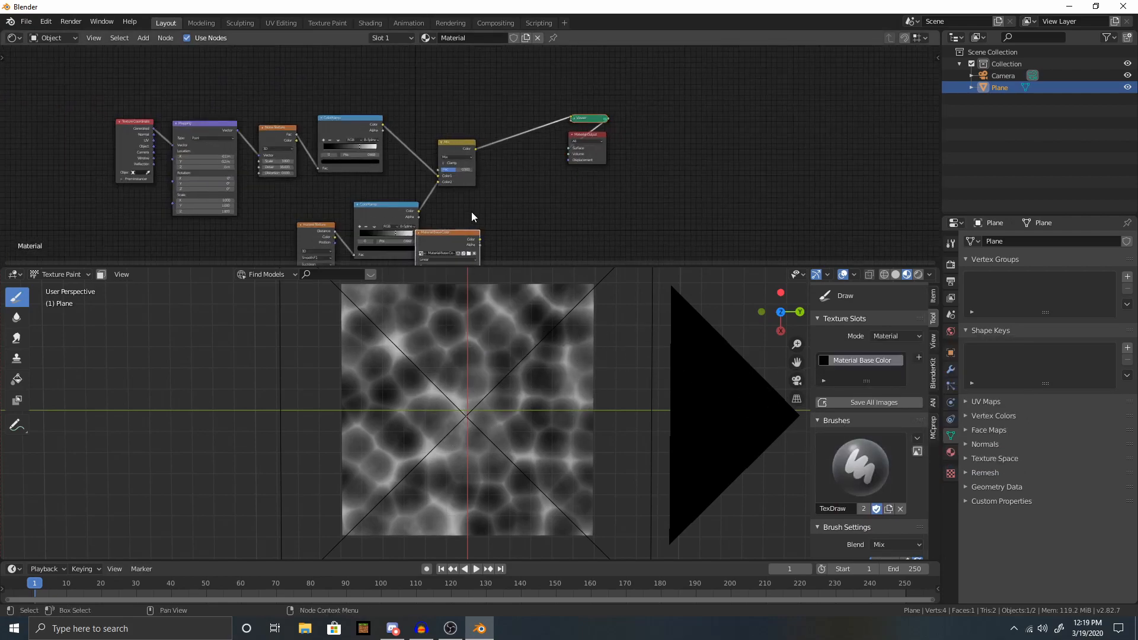
{"action": "middle_click_drag", "start_coordinate": [467, 215], "coordinate": [553, 174]}
{"action": "scroll", "coordinate": [552, 176], "scroll_direction": "down", "scroll_amount": 1}
{"action": "left_click_drag", "start_coordinate": [539, 193], "coordinate": [499, 65]}
{"action": "middle_click_drag", "start_coordinate": [634, 168], "coordinate": [602, 263]}
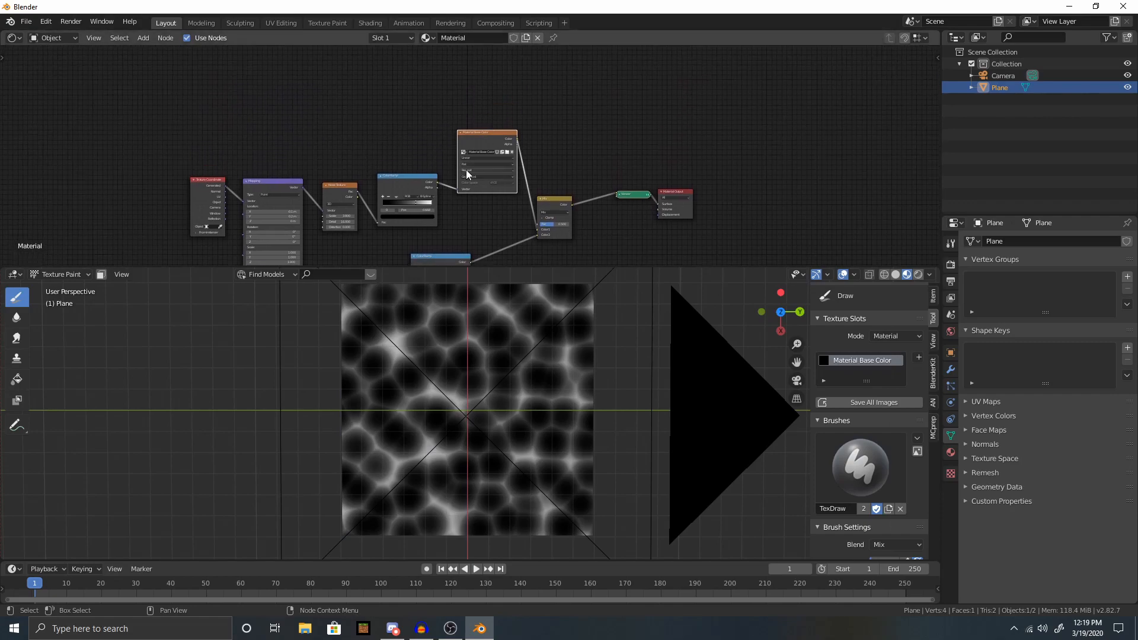
Reconnect the noise ColorRamp directly to the Mix node's Color1 and link the image node's Color to the Mix node's Fac.
{"action": "left_click_drag", "start_coordinate": [457, 189], "coordinate": [537, 229]}
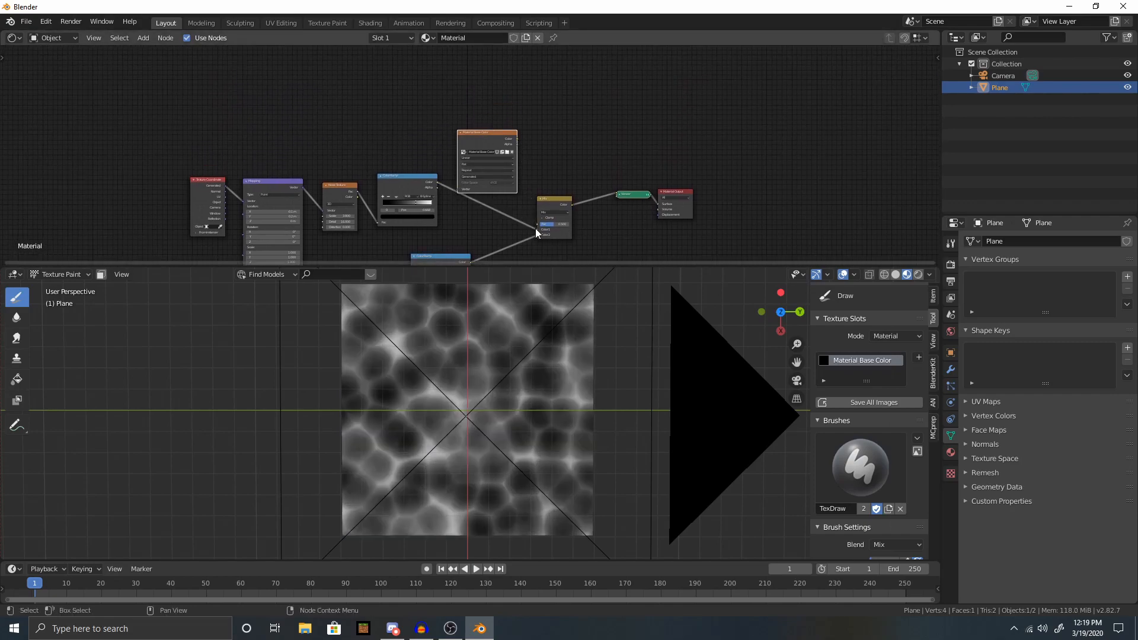
{"action": "scroll", "coordinate": [457, 116], "scroll_direction": "up", "scroll_amount": 3}
{"action": "left_click_drag", "start_coordinate": [495, 60], "coordinate": [574, 212]}
{"action": "scroll", "coordinate": [533, 183], "scroll_direction": "down", "scroll_amount": 4}
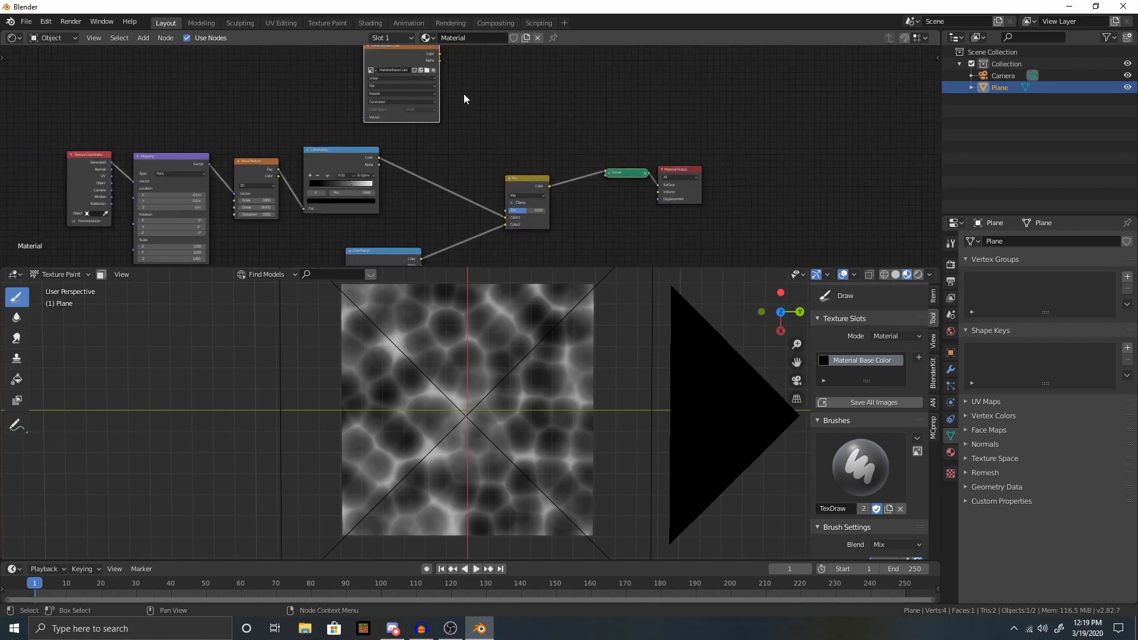
{"action": "left_click_drag", "start_coordinate": [440, 55], "coordinate": [506, 210]}
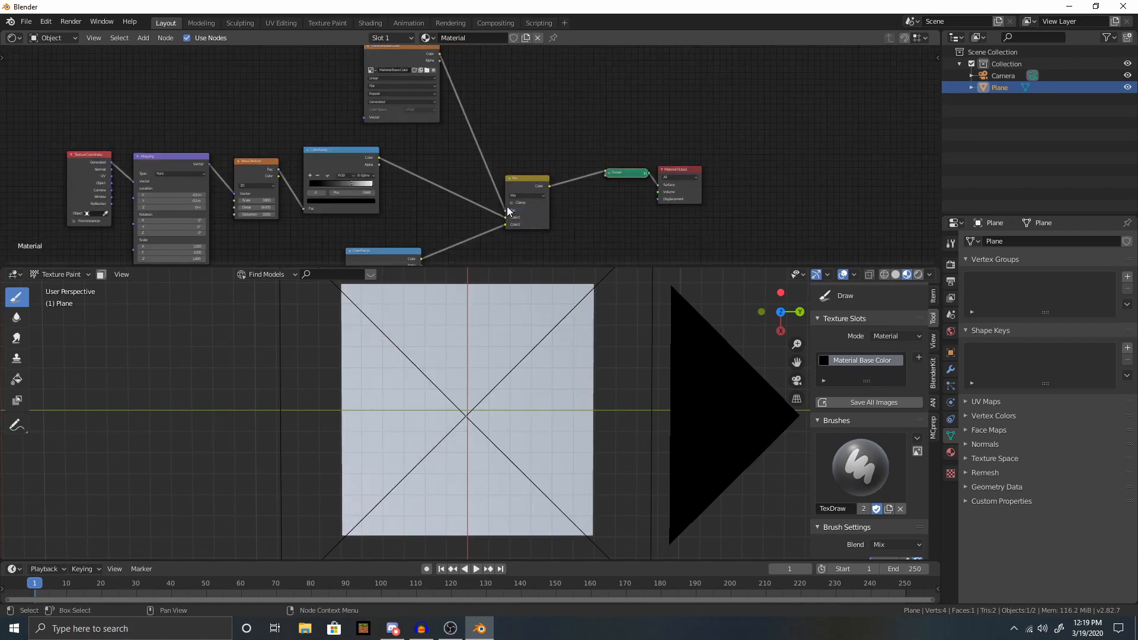
Try painting brush strokes on the plane to blend the Voronoi pattern into the noise, then undo the strokes.
{"action": "scroll", "coordinate": [525, 447], "scroll_direction": "up", "scroll_amount": 1}
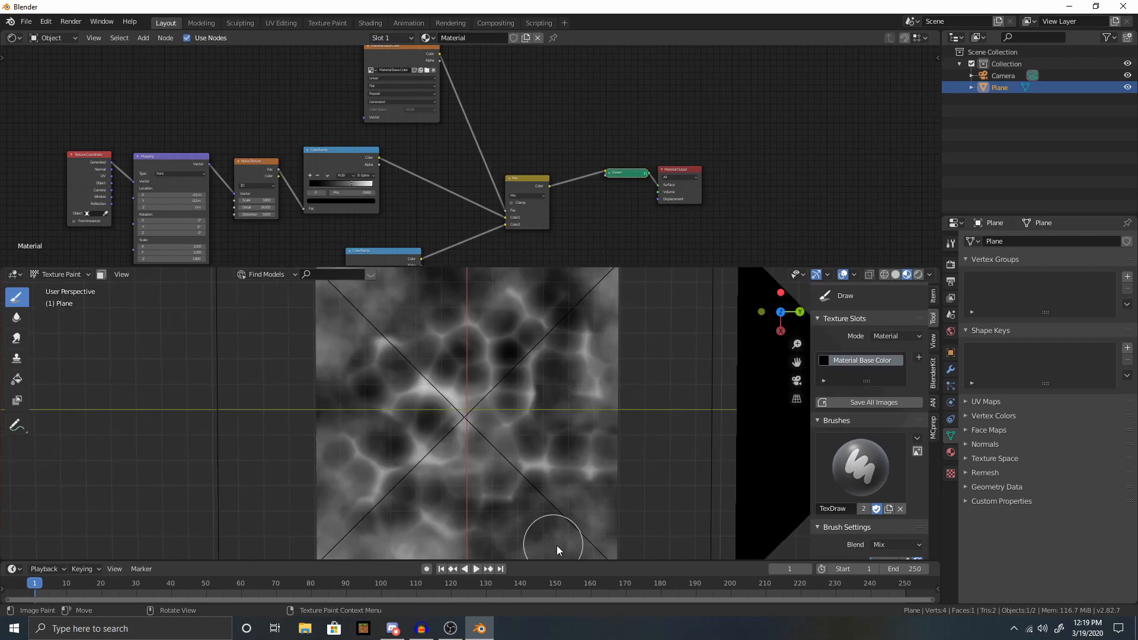
{"action": "scroll", "coordinate": [474, 340], "scroll_direction": "down", "scroll_amount": 4}
{"action": "right_click", "coordinate": [460, 365]}
{"action": "left_click_drag", "start_coordinate": [456, 330], "coordinate": [477, 343]}
{"action": "right_click", "coordinate": [499, 413]}
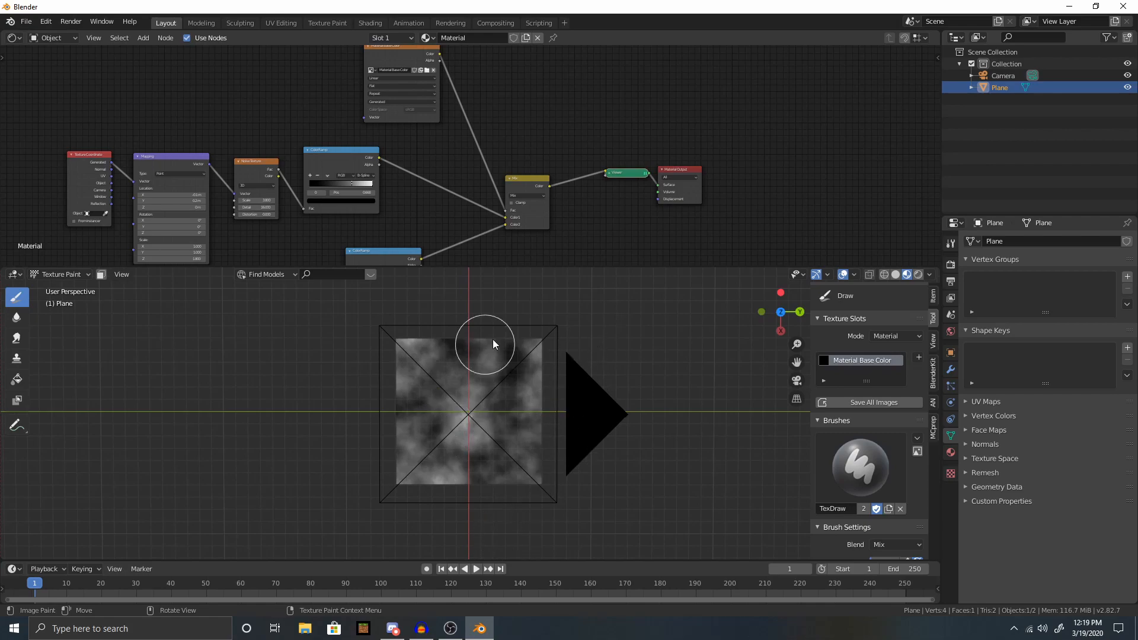
{"action": "scroll", "coordinate": [460, 396], "scroll_direction": "up", "scroll_amount": 3}
{"action": "right_click", "coordinate": [461, 396]}
{"action": "left_click_drag", "start_coordinate": [460, 370], "coordinate": [461, 286]}
{"action": "left_click_drag", "start_coordinate": [525, 395], "coordinate": [520, 405]}
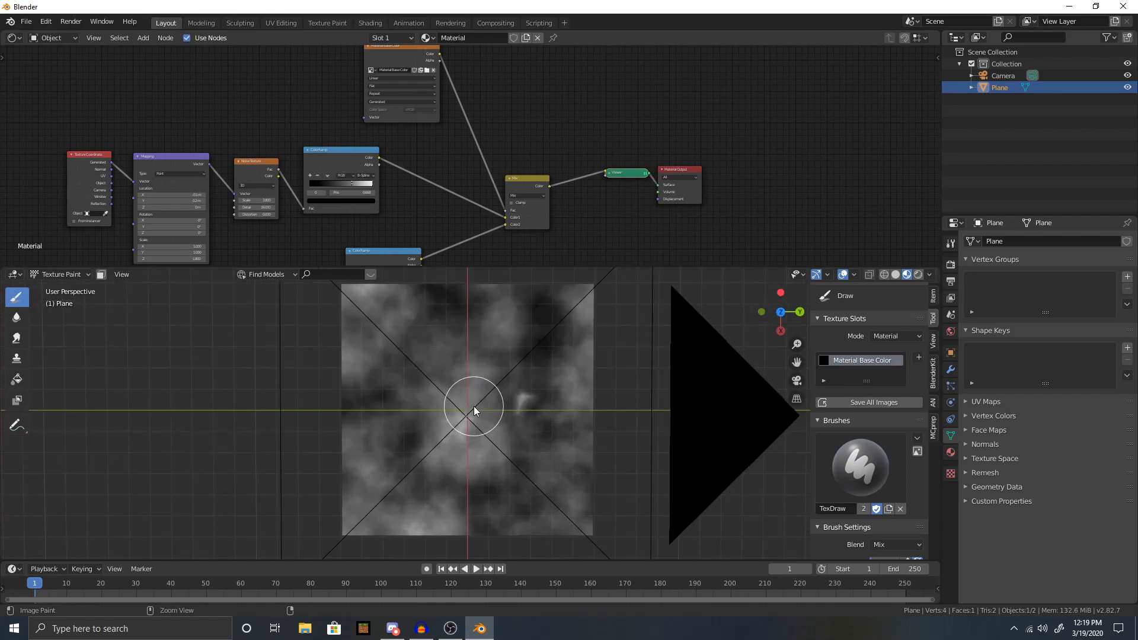
{"action": "key", "text": "ctrl+z"}
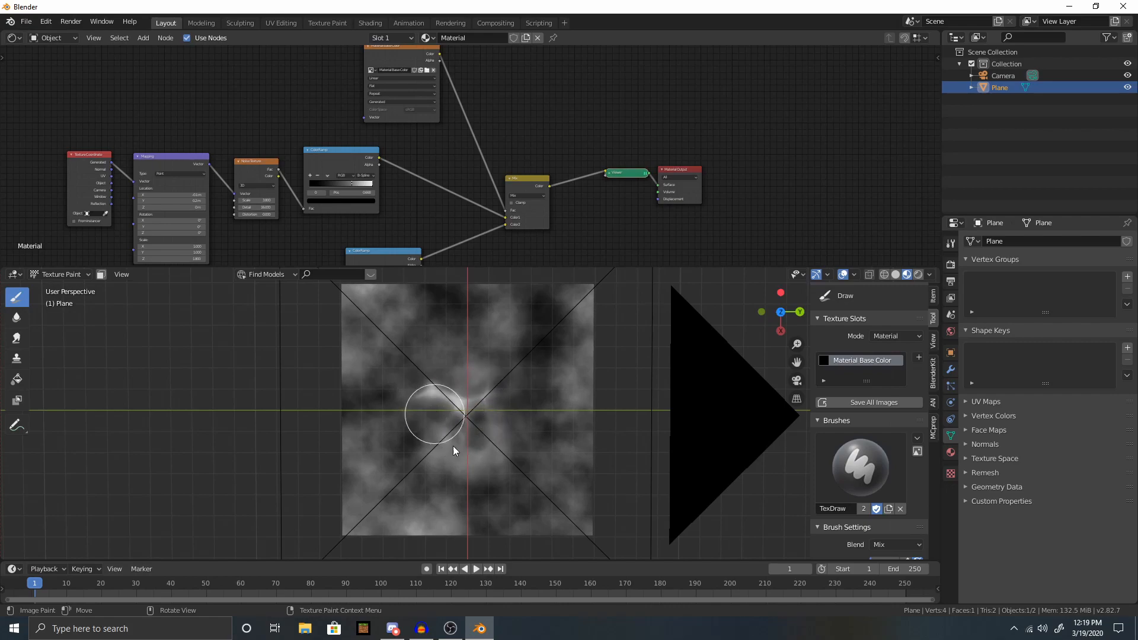
{"action": "key", "text": "ctrl+z"}
Preview the output of the Voronoi Texture's ColorRamp on the plane through the Viewer node.
{"action": "middle_click_drag", "start_coordinate": [495, 236], "coordinate": [570, 176]}
{"action": "left_click", "coordinate": [455, 126], "text": "ctrl+shift"}
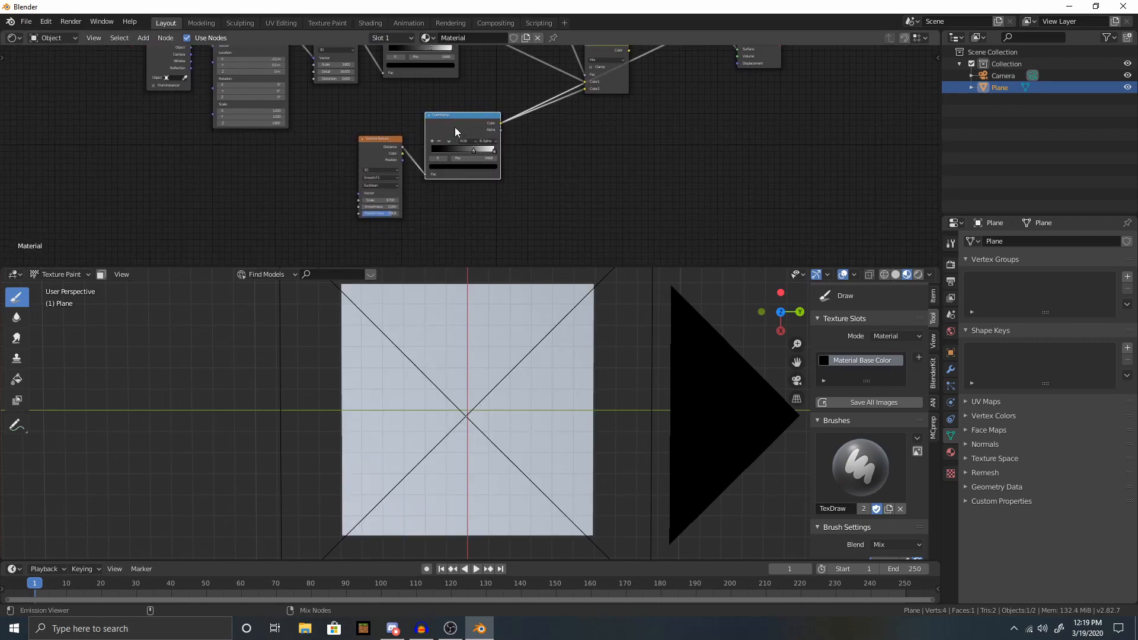
Try Linear and Cardinal interpolation on the Voronoi Texture's ColorRamp while shifting its black stop.
{"action": "scroll", "coordinate": [504, 187], "scroll_direction": "up", "scroll_amount": 3}
{"action": "left_click", "coordinate": [501, 131]}
{"action": "left_click", "coordinate": [504, 167]}
{"action": "mouse_move", "coordinate": [477, 147]}
{"action": "left_mouse_down"}
{"action": "mouse_move", "coordinate": [491, 150]}
{"action": "mouse_move", "coordinate": [447, 149]}
{"action": "mouse_move", "coordinate": [481, 149]}
{"action": "left_mouse_up"}
{"action": "left_click", "coordinate": [501, 131]}
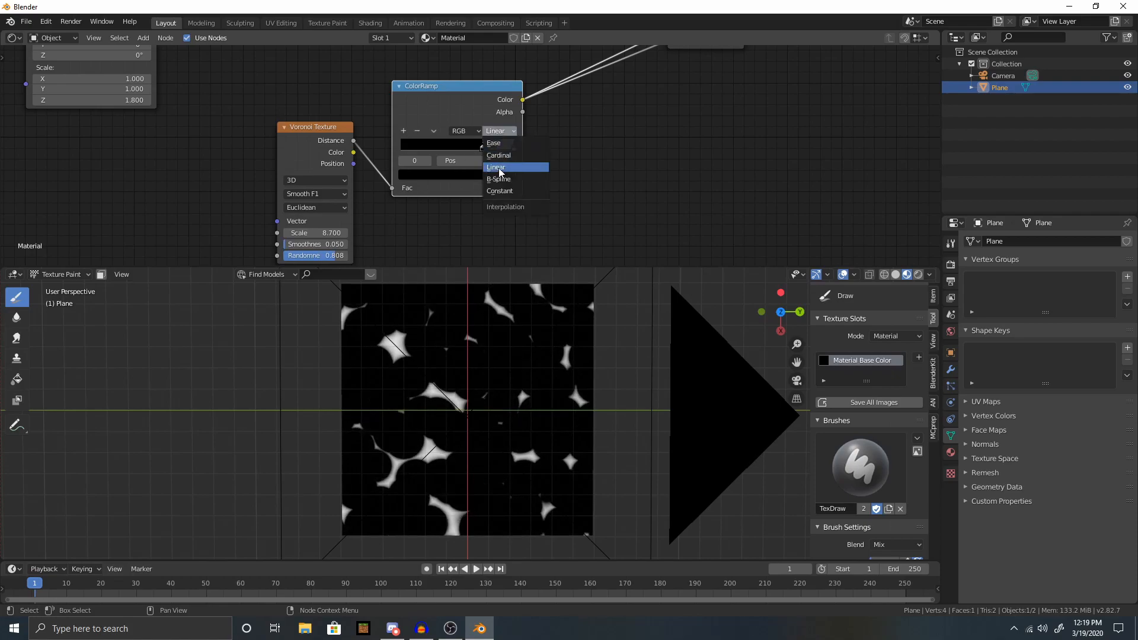
{"action": "left_click", "coordinate": [504, 155]}
Set the Voronoi ColorRamp's interpolation to B-Spline and move its black stop to about 0.74.
{"action": "left_click", "coordinate": [501, 130]}
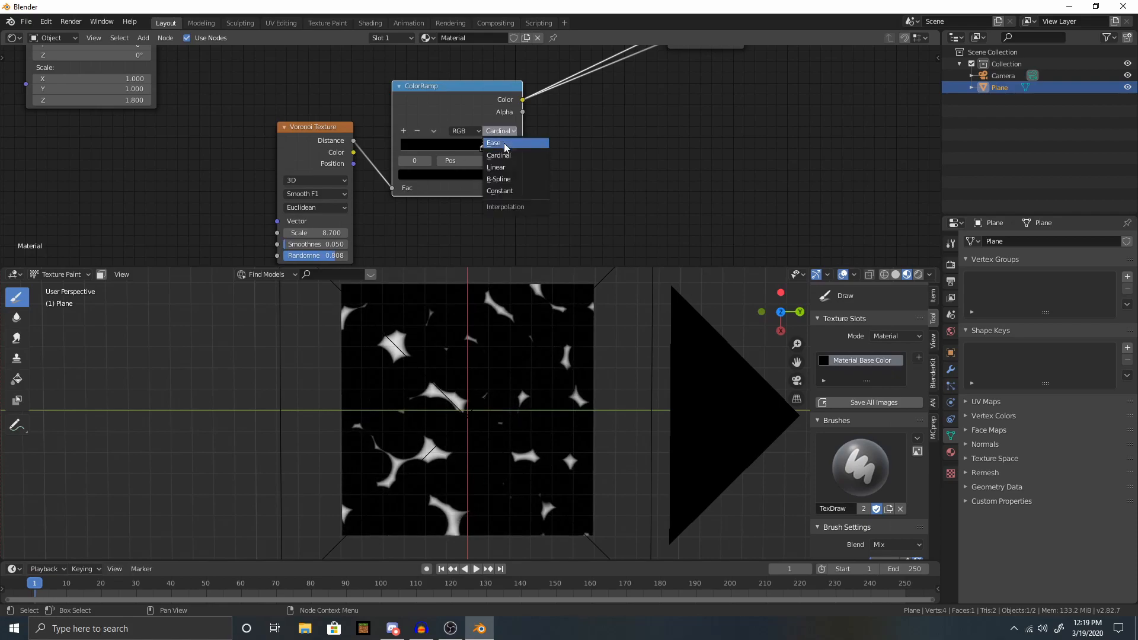
{"action": "left_click", "coordinate": [503, 178]}
{"action": "left_click_drag", "start_coordinate": [486, 147], "coordinate": [482, 148]}
{"action": "scroll", "coordinate": [483, 148], "scroll_direction": "down", "scroll_amount": 6}
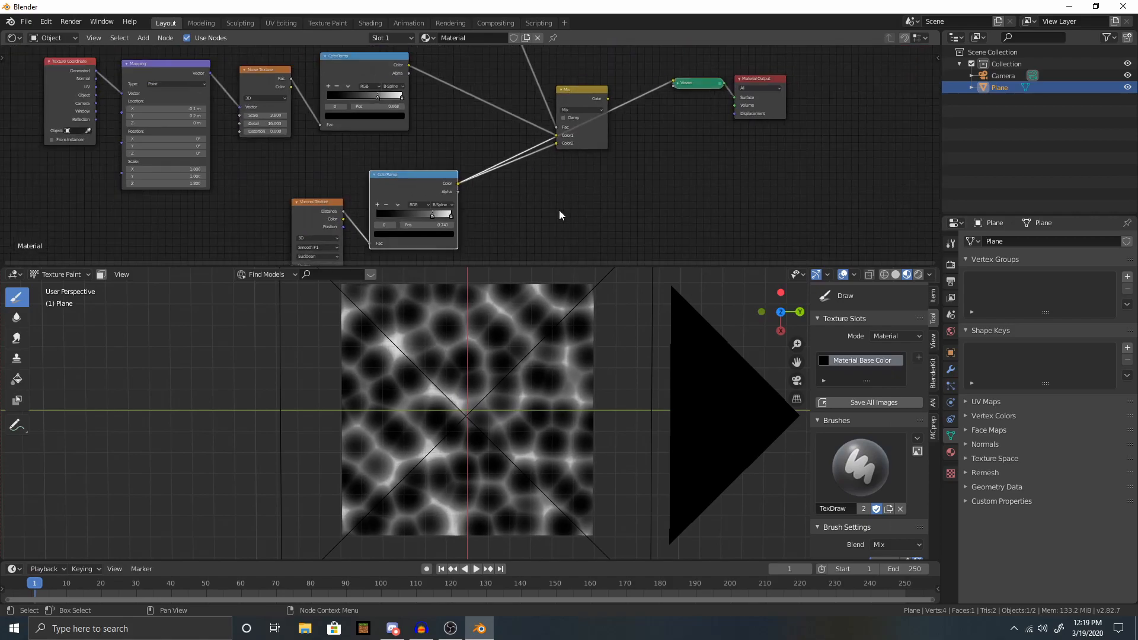
Preview the Material Base Color image through the Viewer node and set the brush to black with a 122 px radius.
{"action": "left_click", "coordinate": [448, 51], "text": "ctrl+shift"}
{"action": "mouse_move", "coordinate": [474, 425]}
{"action": "left_mouse_down"}
{"action": "mouse_move", "coordinate": [443, 414]}
{"action": "mouse_move", "coordinate": [471, 367]}
{"action": "mouse_move", "coordinate": [448, 347]}
{"action": "mouse_move", "coordinate": [449, 384]}
{"action": "mouse_move", "coordinate": [509, 396]}
{"action": "mouse_move", "coordinate": [571, 322]}
{"action": "mouse_move", "coordinate": [499, 308]}
{"action": "mouse_move", "coordinate": [407, 402]}
{"action": "mouse_move", "coordinate": [432, 447]}
{"action": "mouse_move", "coordinate": [543, 473]}
{"action": "mouse_move", "coordinate": [453, 495]}
{"action": "mouse_move", "coordinate": [454, 542]}
{"action": "left_mouse_up"}
{"action": "right_click", "coordinate": [450, 384]}
{"action": "right_click", "coordinate": [487, 377]}
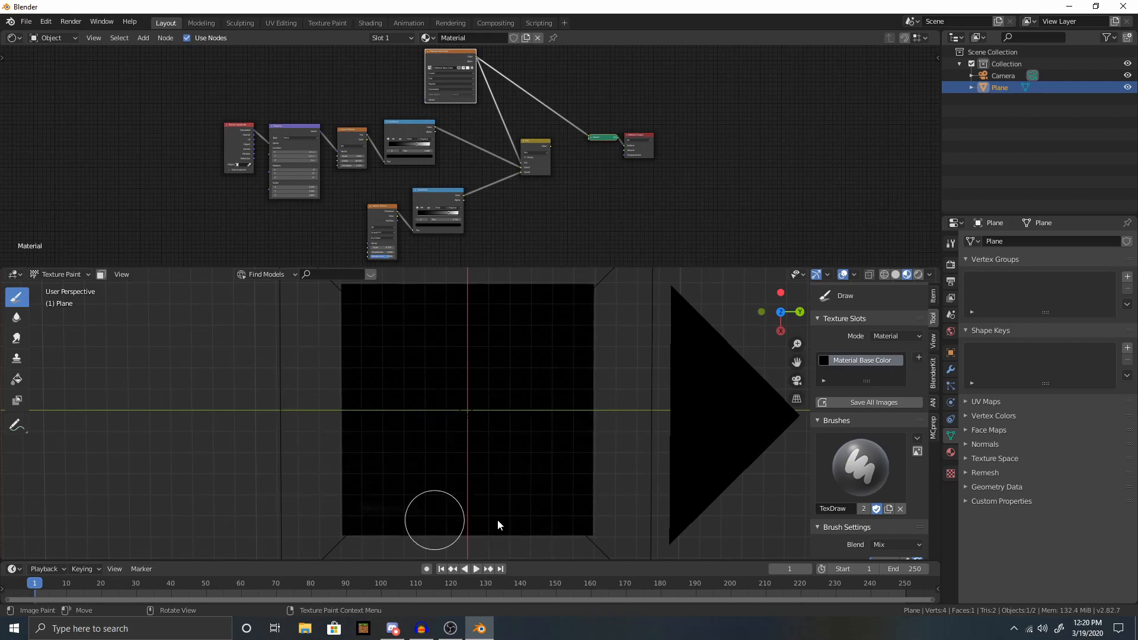
{"action": "right_click", "coordinate": [507, 402]}
{"action": "left_click_drag", "start_coordinate": [507, 351], "coordinate": [503, 375]}
{"action": "mouse_move", "coordinate": [466, 413]}
{"action": "left_mouse_down"}
{"action": "mouse_move", "coordinate": [392, 419]}
{"action": "mouse_move", "coordinate": [448, 398]}
{"action": "left_mouse_up"}
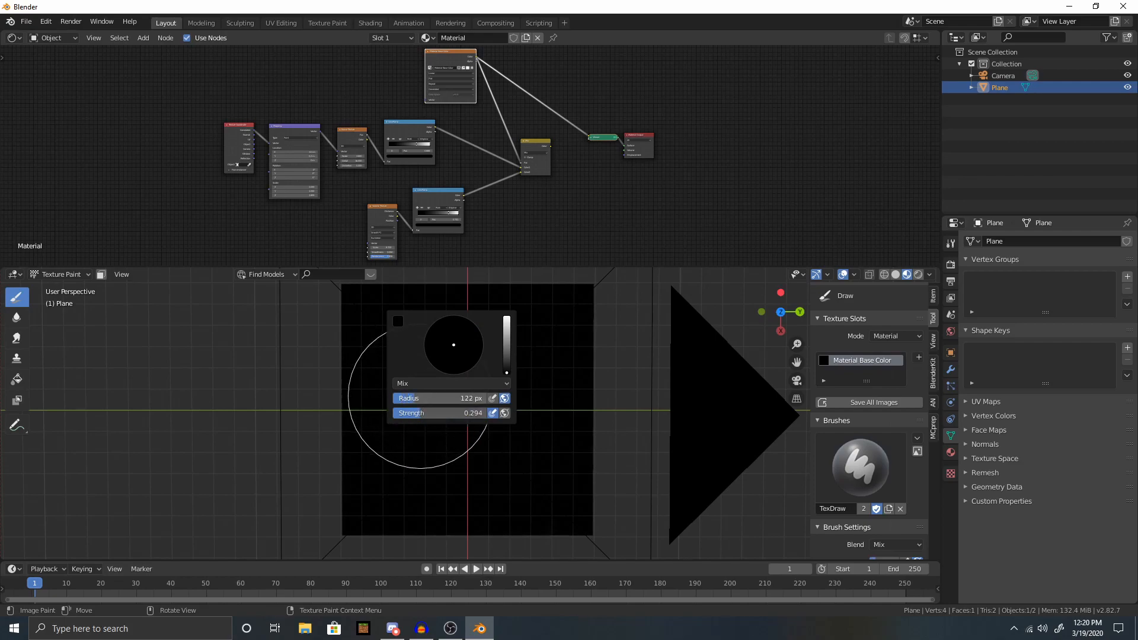
Look through the draw brush's texture mask, texture, advanced, color palette and stroke settings.
{"action": "scroll", "coordinate": [850, 400], "scroll_direction": "down", "scroll_amount": 1}
{"action": "scroll", "coordinate": [848, 396], "scroll_direction": "down", "scroll_amount": 10}
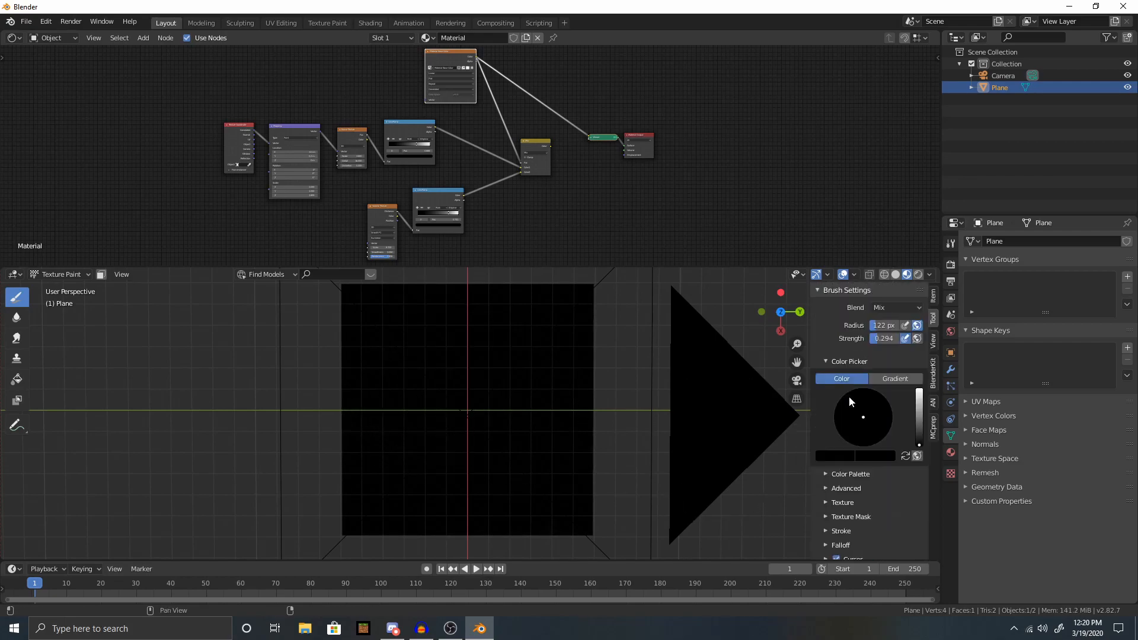
{"action": "scroll", "coordinate": [855, 482], "scroll_direction": "up", "scroll_amount": 12}
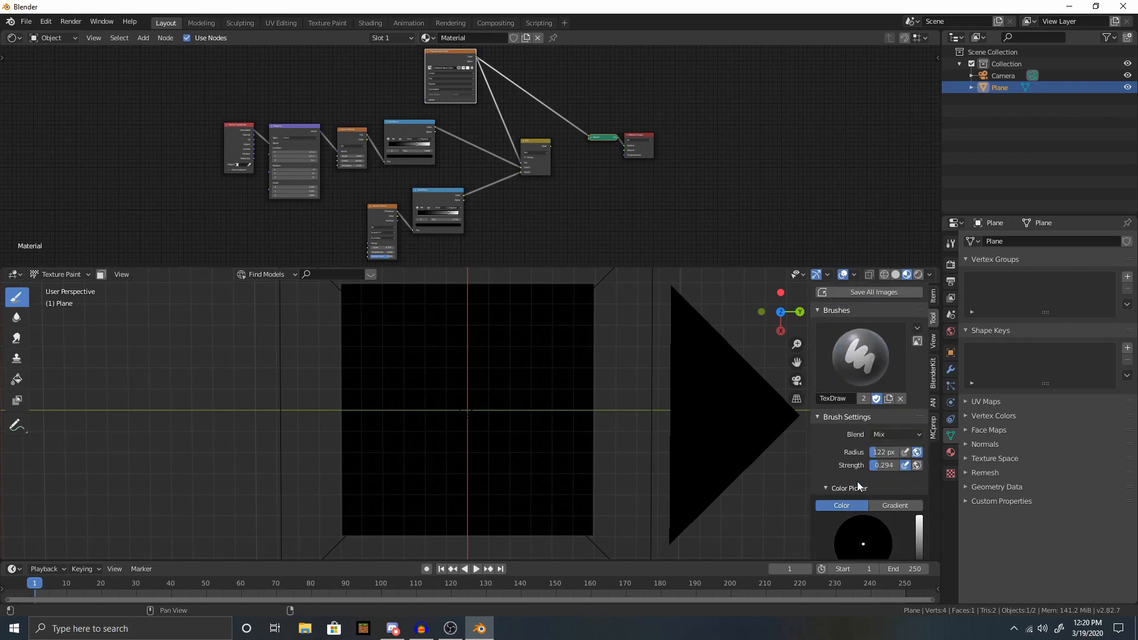
{"action": "scroll", "coordinate": [857, 482], "scroll_direction": "down", "scroll_amount": 6}
{"action": "scroll", "coordinate": [857, 482], "scroll_direction": "down", "scroll_amount": 6}
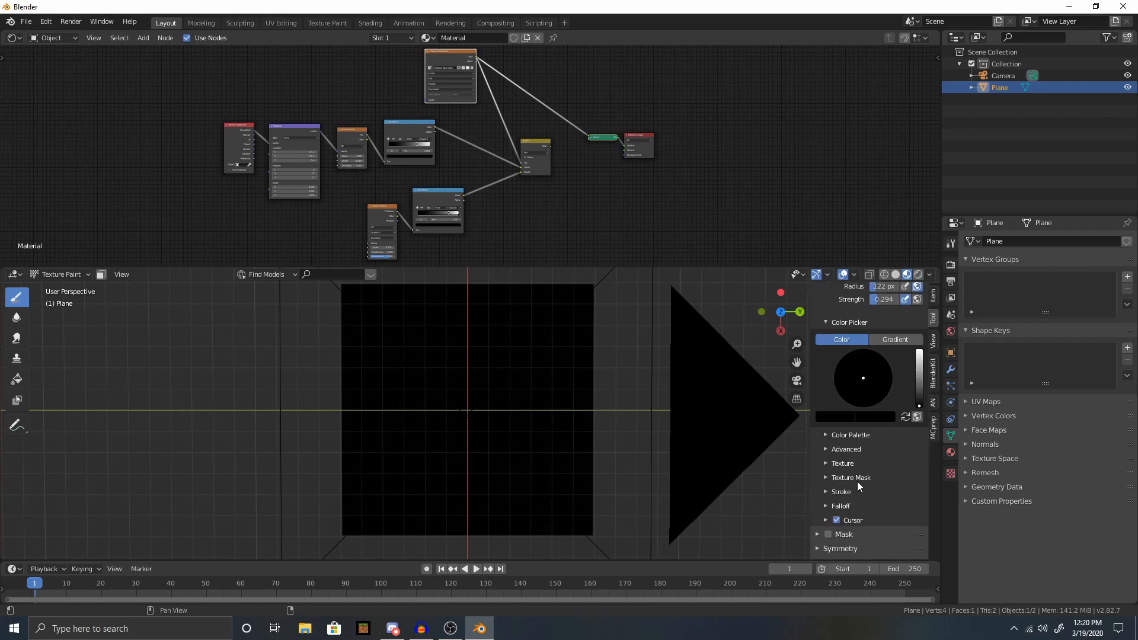
{"action": "left_click", "coordinate": [852, 477]}
{"action": "left_click", "coordinate": [851, 477]}
{"action": "left_click", "coordinate": [851, 461]}
{"action": "left_click", "coordinate": [851, 461]}
{"action": "left_click", "coordinate": [851, 449]}
{"action": "left_click", "coordinate": [851, 449]}
{"action": "left_click", "coordinate": [851, 439]}
{"action": "left_click", "coordinate": [852, 436]}
{"action": "left_click", "coordinate": [852, 493]}
{"action": "left_click", "coordinate": [852, 491]}
Give the brush the Sharp falloff preset and a white color, testing it with a dab that is undone.
{"action": "left_click", "coordinate": [851, 507]}
{"action": "scroll", "coordinate": [851, 505], "scroll_direction": "down", "scroll_amount": 8}
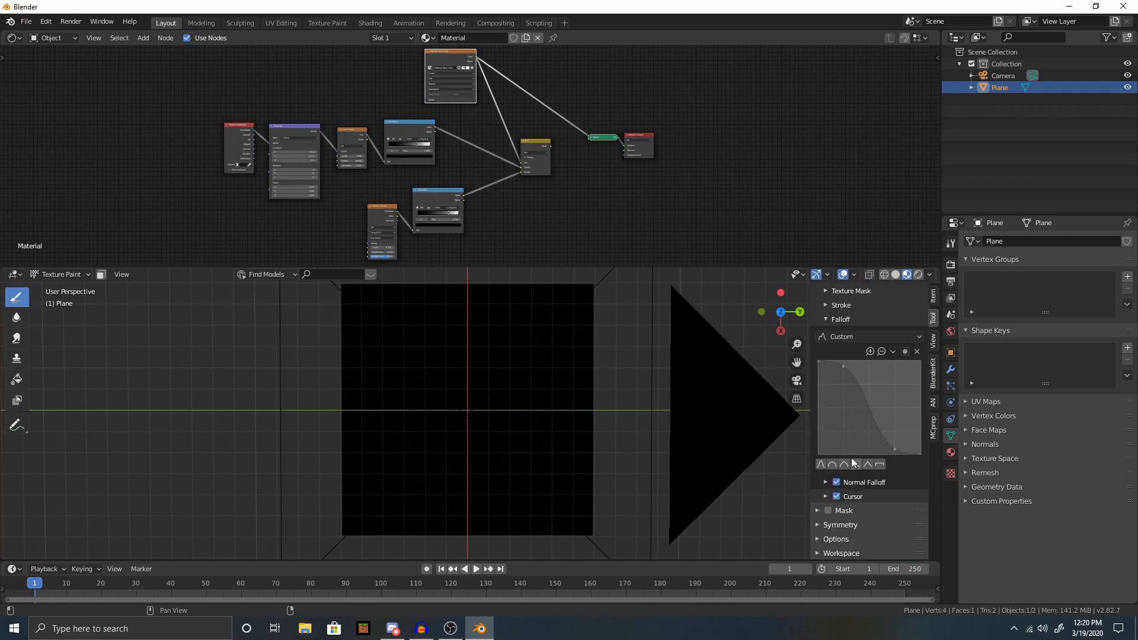
{"action": "right_click", "coordinate": [492, 385]}
{"action": "left_click_drag", "start_coordinate": [486, 356], "coordinate": [495, 255]}
{"action": "left_click", "coordinate": [466, 400]}
{"action": "scroll", "coordinate": [497, 466], "scroll_direction": "up", "scroll_amount": 4}
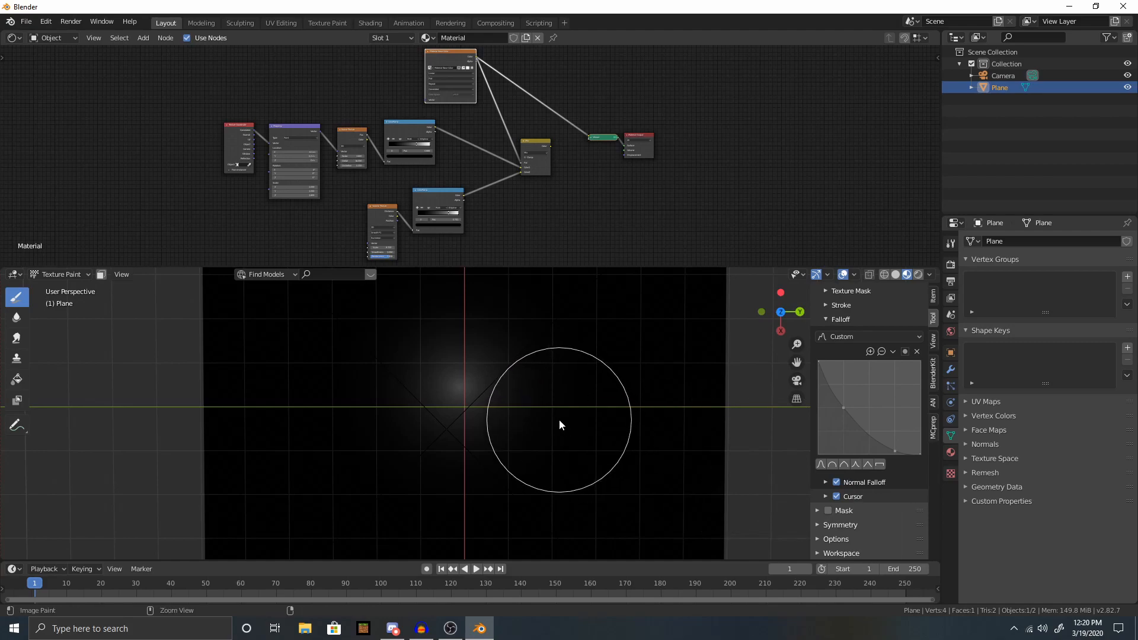
{"action": "key", "text": "ctrl+z"}
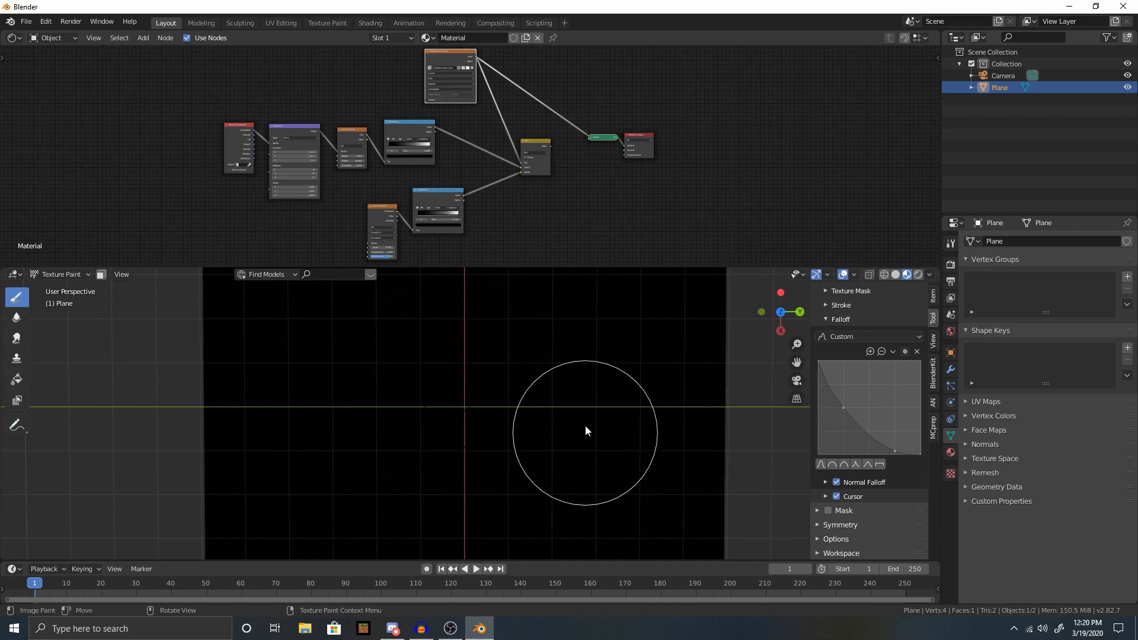
Compare the Round, Smooth and Sharp brush falloff presets by painting single dabs on the plane and undoing each one.
{"action": "left_click", "coordinate": [833, 464]}
{"action": "left_click", "coordinate": [469, 360]}
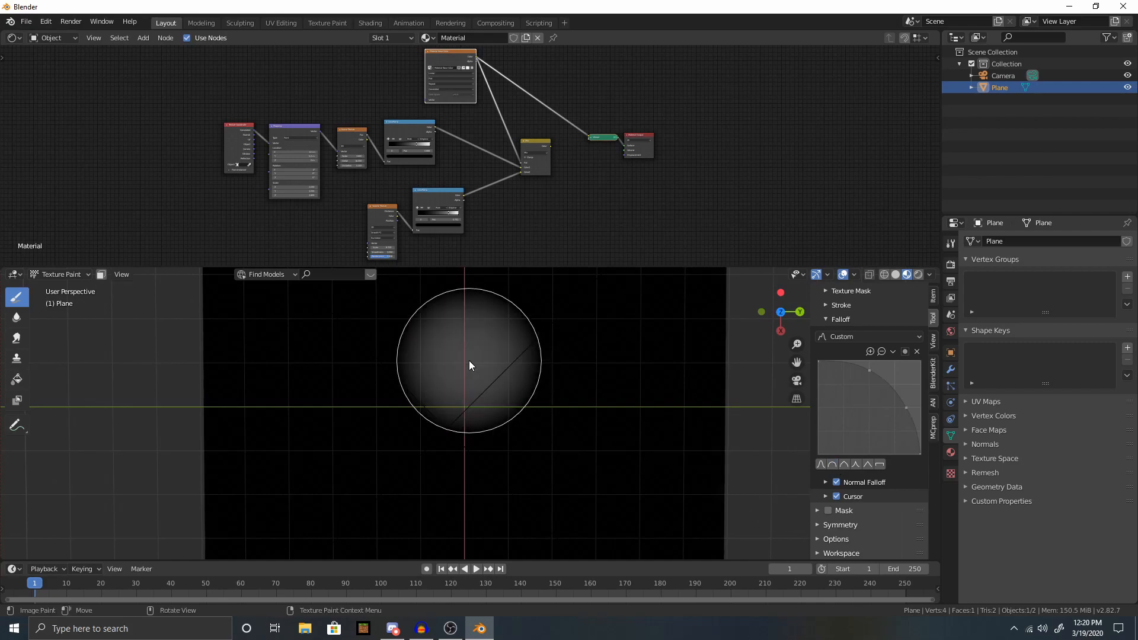
{"action": "key", "text": "ctrl+z"}
{"action": "left_click", "coordinate": [821, 464]}
{"action": "left_click", "coordinate": [545, 384]}
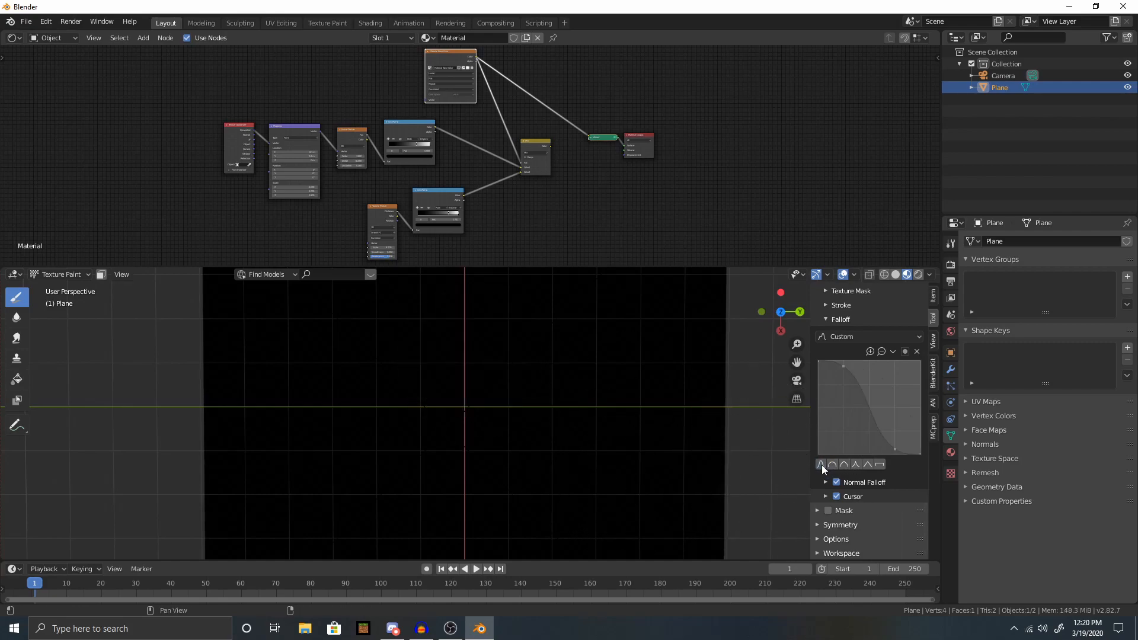
{"action": "key", "text": "ctrl+z"}
{"action": "left_click", "coordinate": [844, 464]}
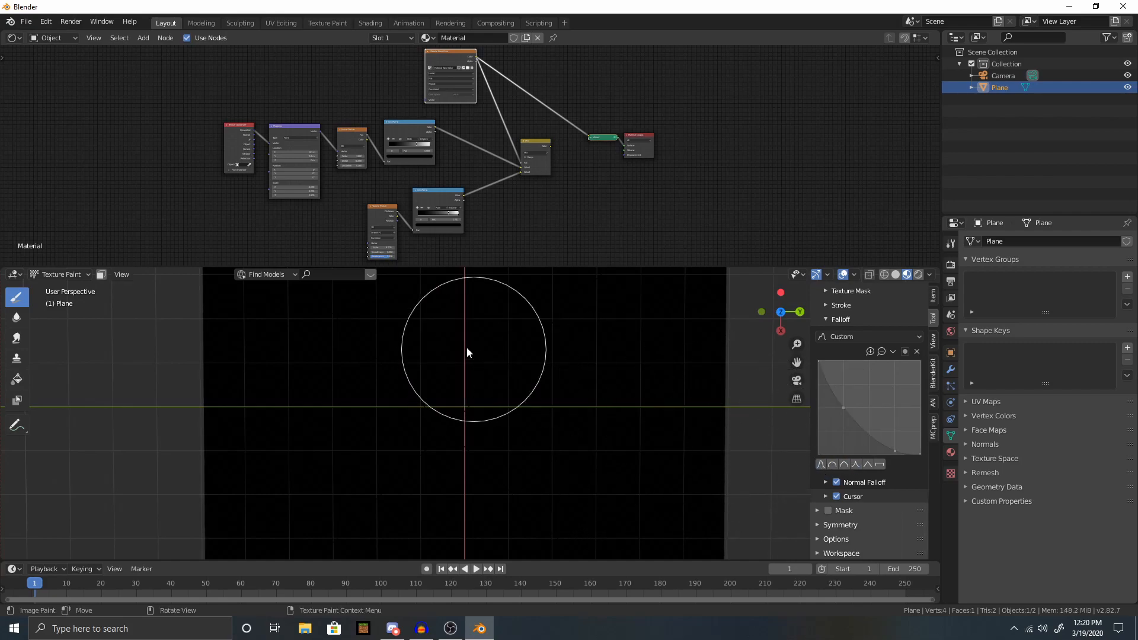
{"action": "left_click", "coordinate": [466, 348]}
{"action": "key", "text": "ctrl+z"}
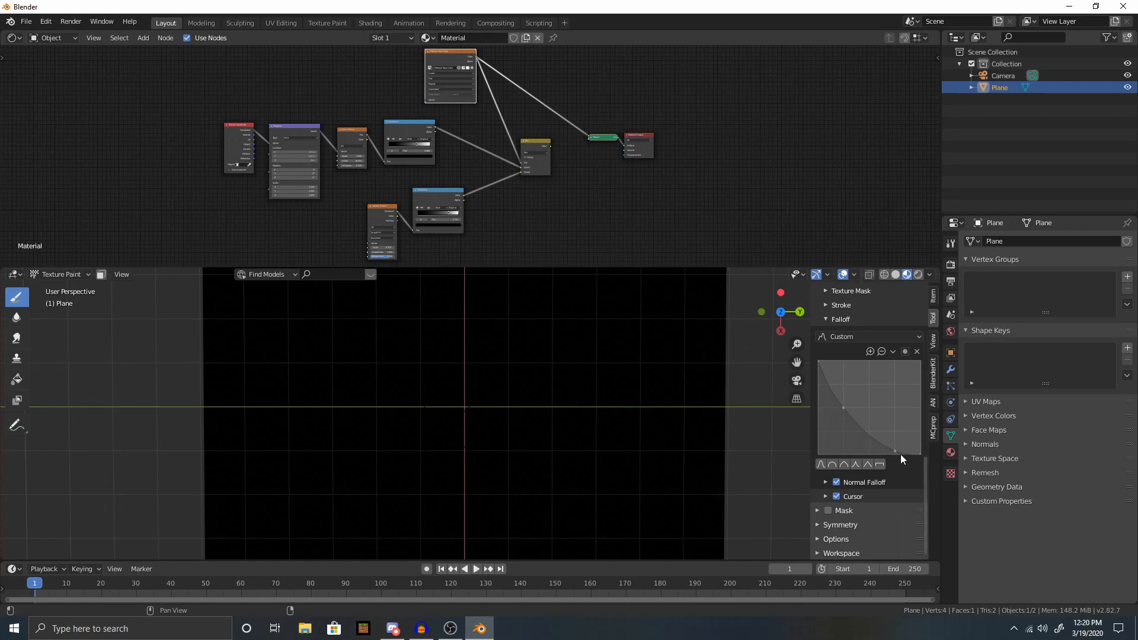
Try raising the falloff curve's outer point, ending at X 0.75, Y 0.1525, and undo each test dab.
{"action": "left_click_drag", "start_coordinate": [895, 449], "coordinate": [899, 419]}
{"action": "left_click", "coordinate": [503, 372]}
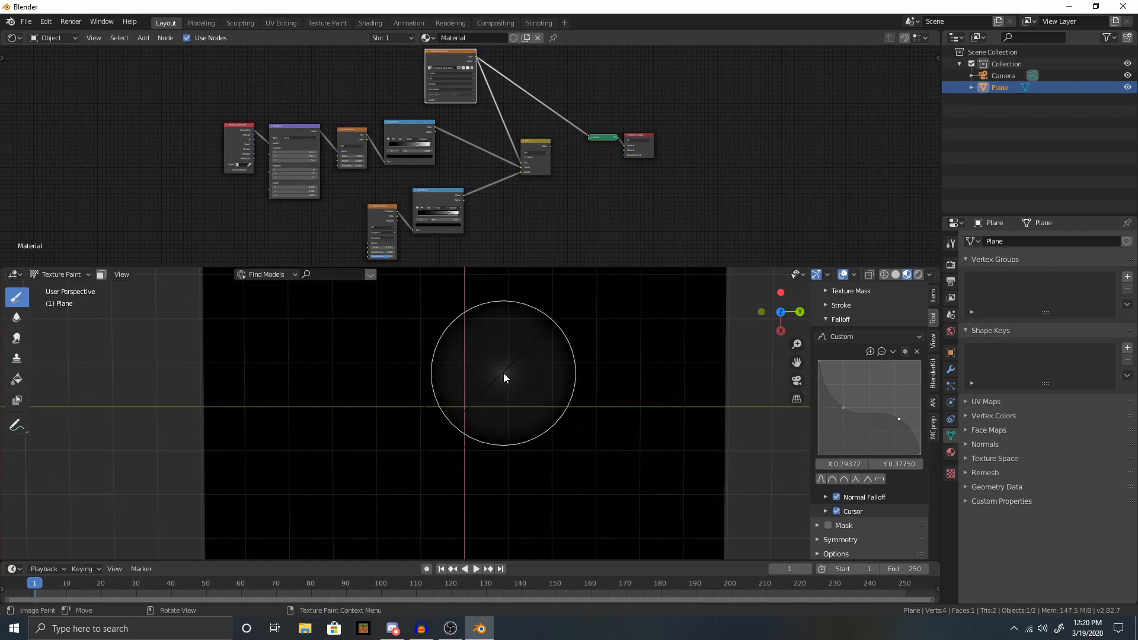
{"action": "key", "text": "ctrl+z"}
{"action": "mouse_move", "coordinate": [898, 419]}
{"action": "left_mouse_down"}
{"action": "mouse_move", "coordinate": [908, 436]}
{"action": "mouse_move", "coordinate": [894, 440]}
{"action": "left_mouse_up"}
{"action": "left_click", "coordinate": [540, 380]}
{"action": "key", "text": "ctrl+z"}
{"action": "left_click", "coordinate": [494, 356]}
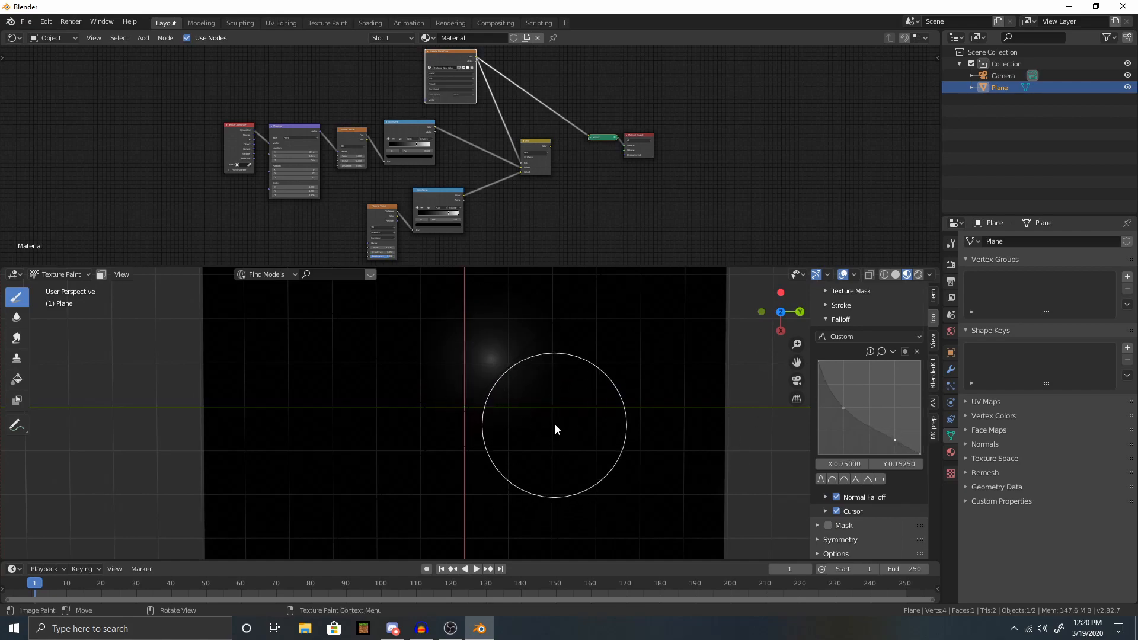
{"action": "key", "text": "ctrl+z"}
Try moving the falloff curve's outer point inward to X 0.50410, Y 0.15875, and undo each test dab.
{"action": "left_click_drag", "start_coordinate": [893, 441], "coordinate": [882, 449]}
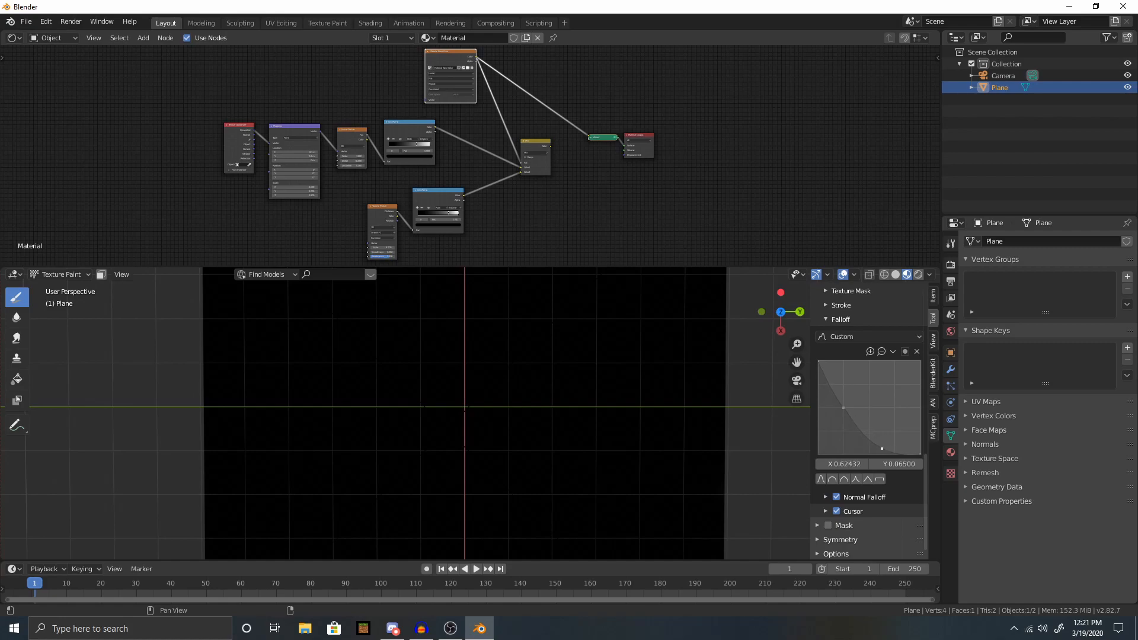
{"action": "left_click_drag", "start_coordinate": [841, 407], "coordinate": [839, 408]}
{"action": "left_click_drag", "start_coordinate": [881, 446], "coordinate": [870, 440]}
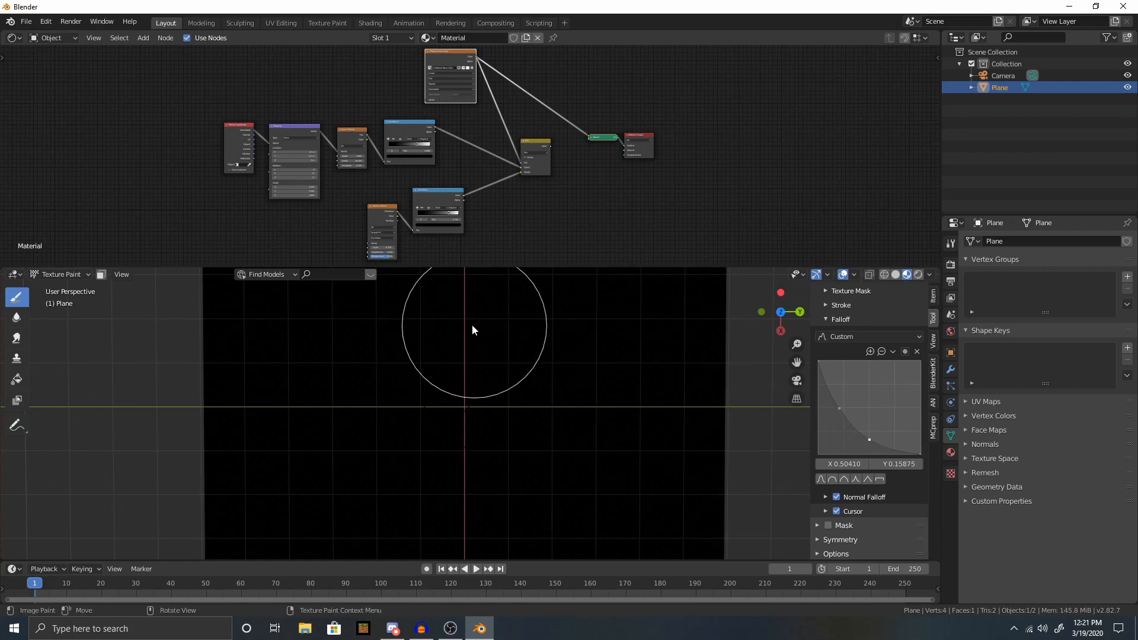
{"action": "key", "text": "ctrl+z"}
{"action": "left_click", "coordinate": [443, 350]}
{"action": "key", "text": "ctrl+z"}
{"action": "left_click", "coordinate": [376, 305]}
{"action": "key", "text": "ctrl+z"}
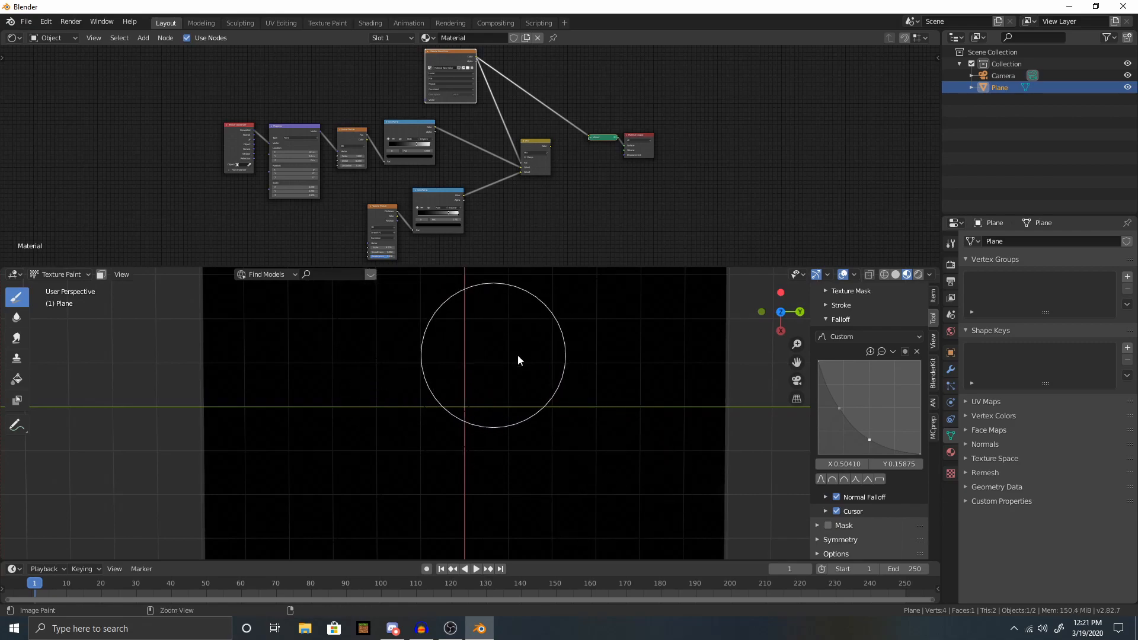
Reset the brush falloff curve to the Sharp preset and undo the test dab.
{"action": "left_click", "coordinate": [859, 478]}
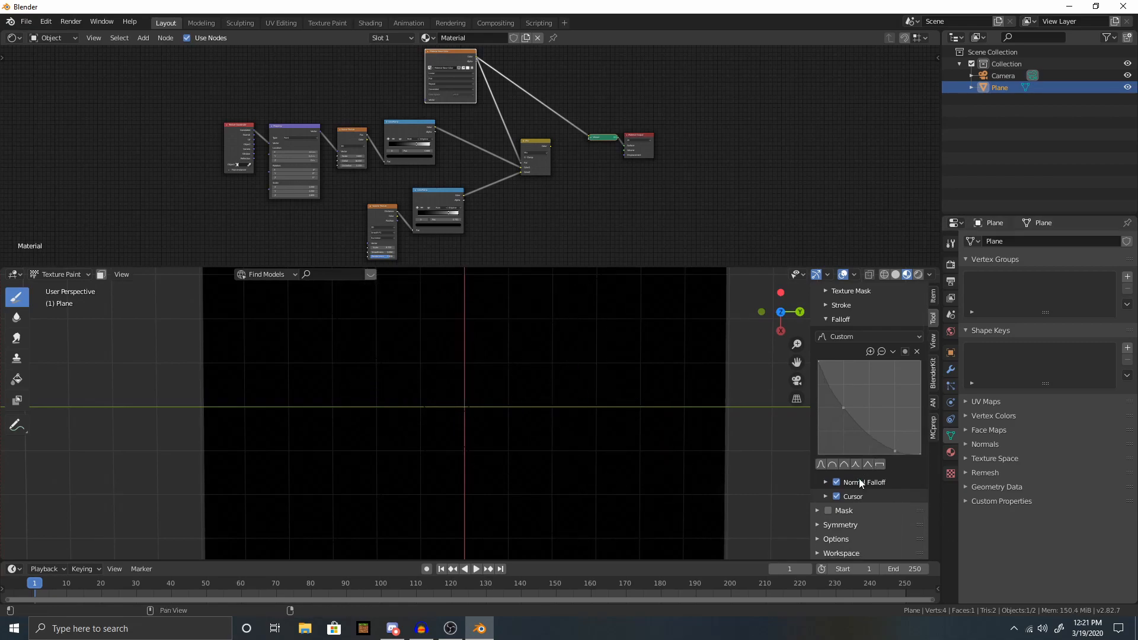
{"action": "left_click", "coordinate": [576, 392]}
{"action": "key", "text": "ctrl+z"}
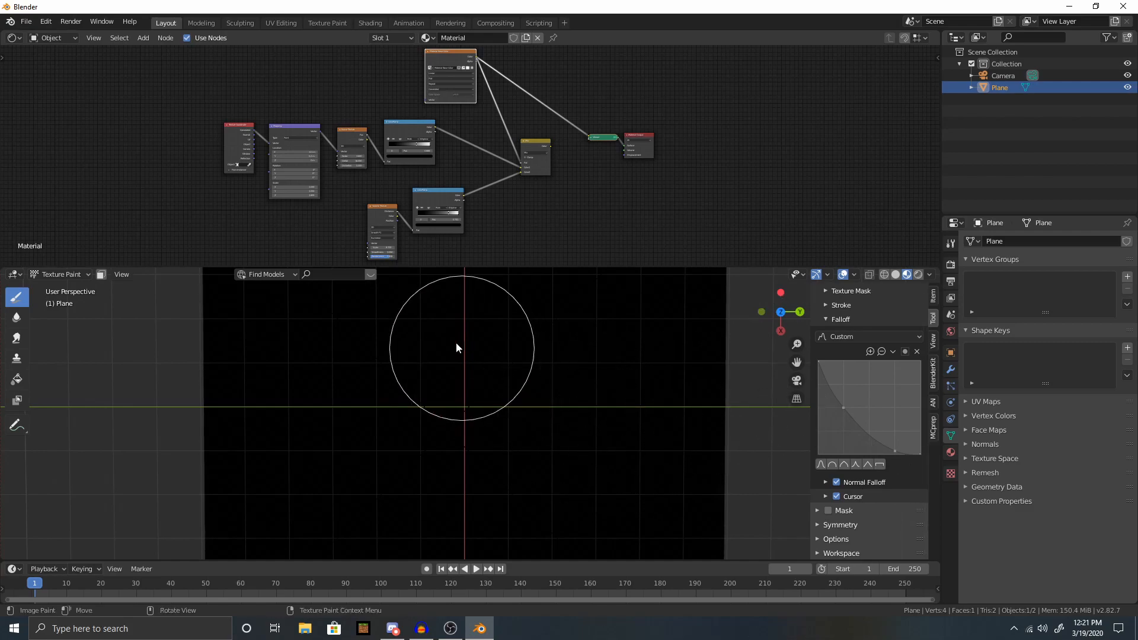
Preview the Mix node's output through the Viewer node and set the Voronoi Texture's scale to 21.
{"action": "scroll", "coordinate": [483, 372], "scroll_direction": "down", "scroll_amount": 4}
{"action": "scroll", "coordinate": [495, 371], "scroll_direction": "up", "scroll_amount": 2}
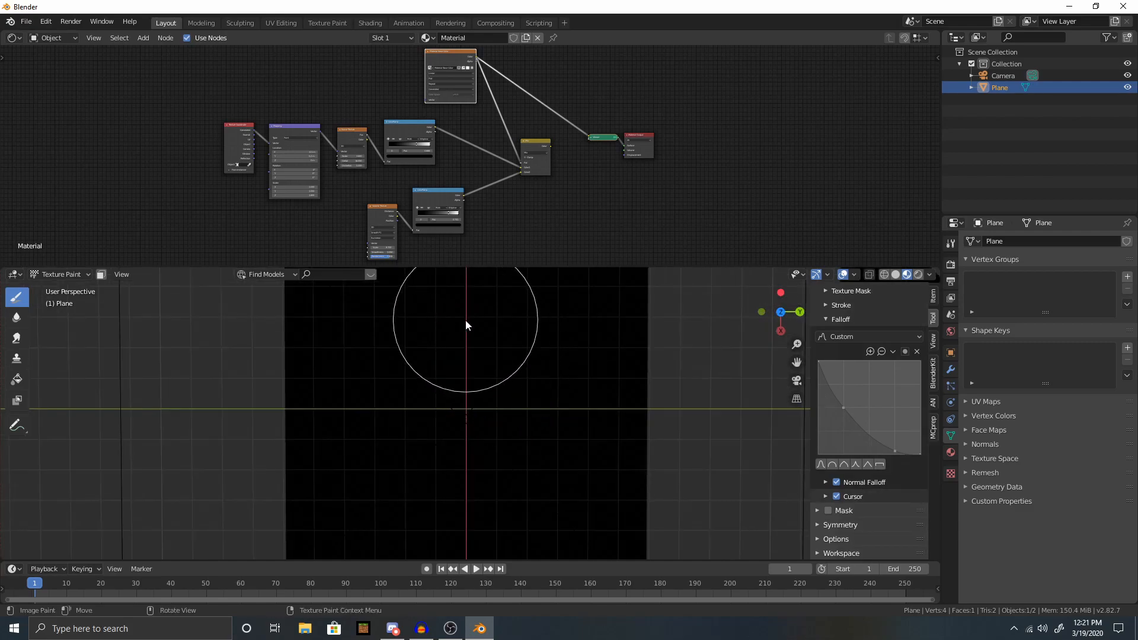
{"action": "left_click", "coordinate": [534, 146], "text": "ctrl+shift"}
{"action": "scroll", "coordinate": [550, 180], "scroll_direction": "up", "scroll_amount": 1}
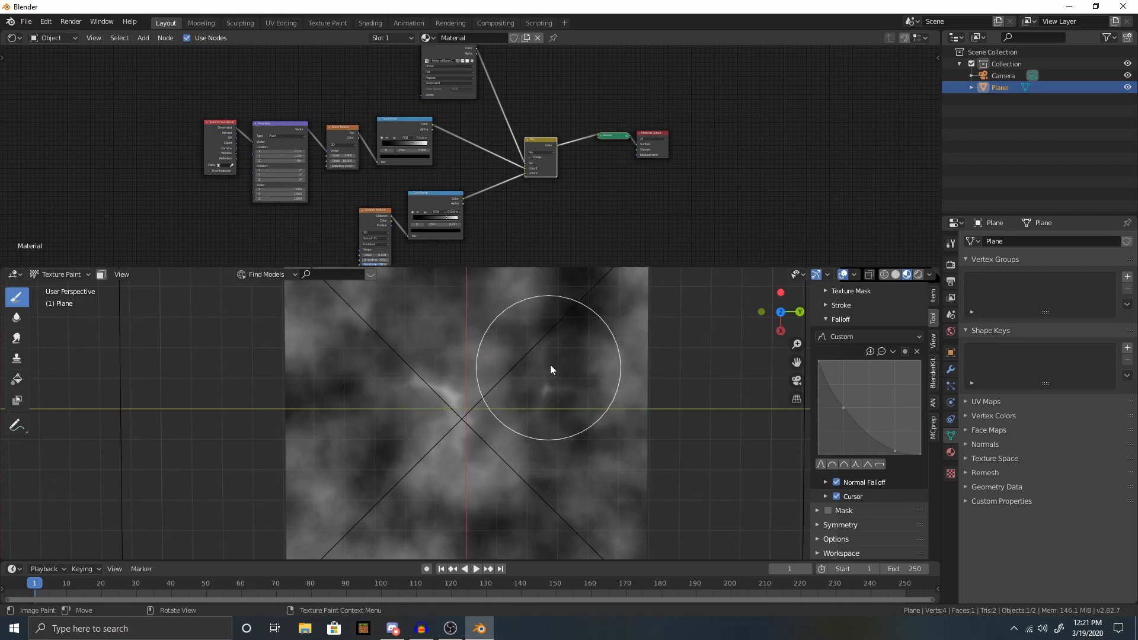
{"action": "scroll", "coordinate": [540, 403], "scroll_direction": "down", "scroll_amount": 3}
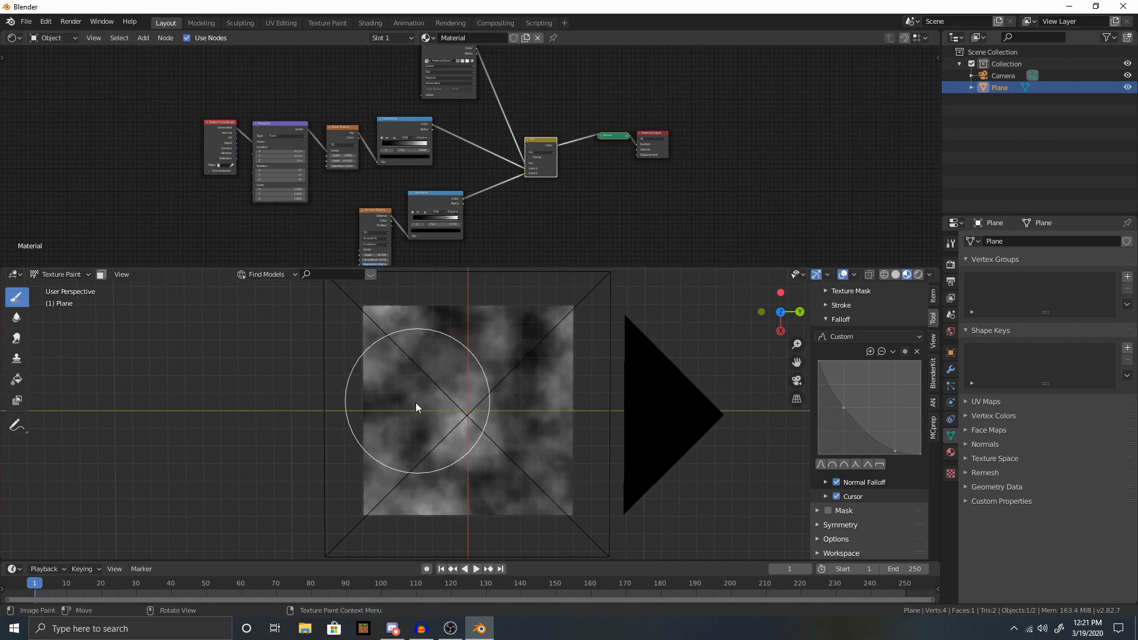
{"action": "scroll", "coordinate": [462, 407], "scroll_direction": "up", "scroll_amount": 2}
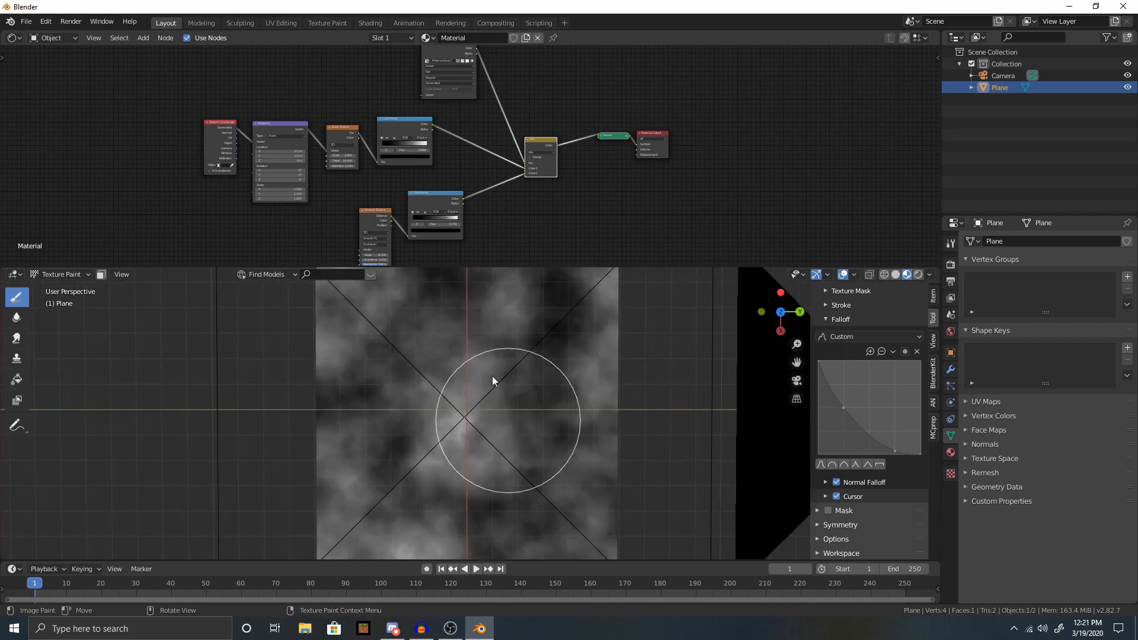
{"action": "scroll", "coordinate": [415, 186], "scroll_direction": "up", "scroll_amount": 3}
{"action": "middle_click_drag", "start_coordinate": [399, 209], "coordinate": [478, 137]}
{"action": "left_click_drag", "start_coordinate": [429, 210], "coordinate": [502, 209]}
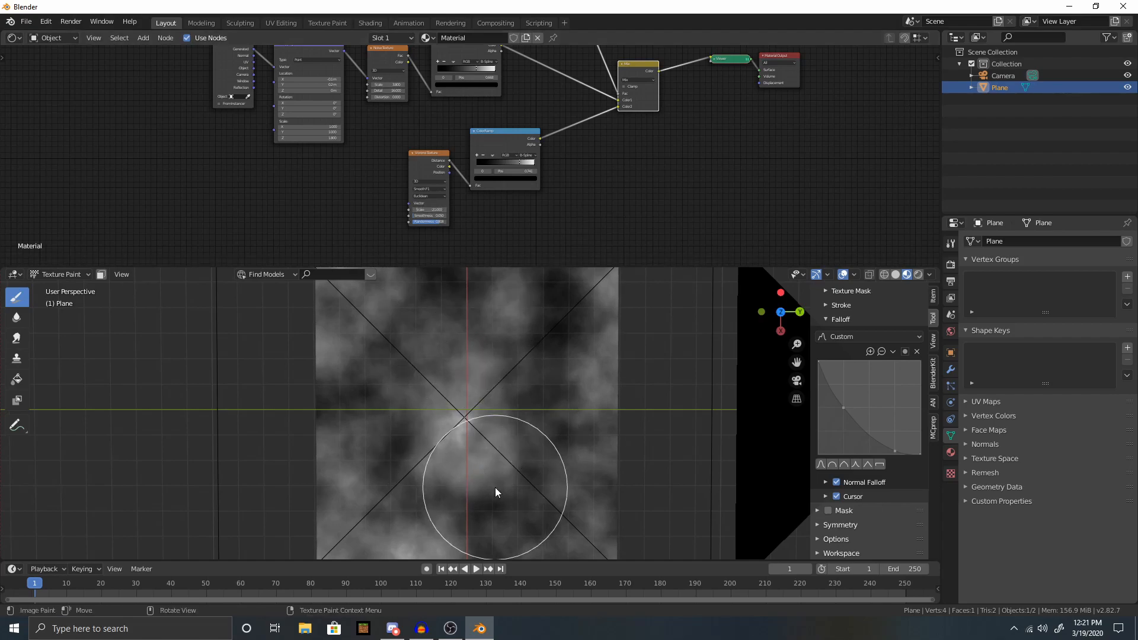
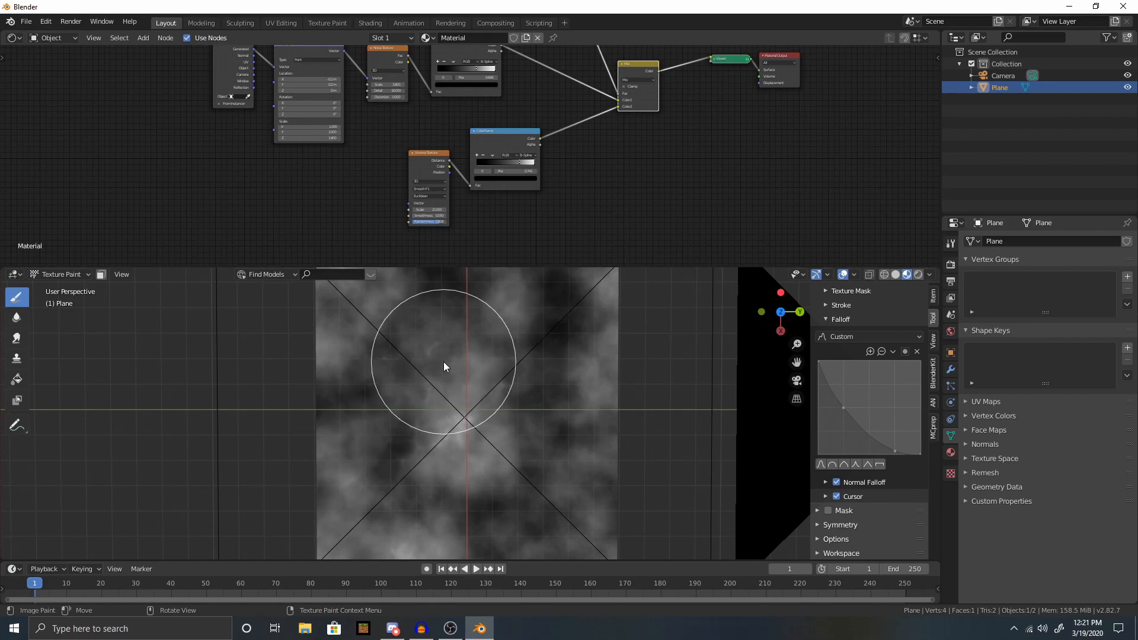
Nudge the black stop of the Voronoi Texture's ColorRamp slightly toward the white stop.
{"action": "scroll", "coordinate": [480, 468], "scroll_direction": "down", "scroll_amount": 2}
{"action": "mouse_move", "coordinate": [481, 468]}
{"action": "middle_mouse_down"}
{"action": "mouse_move", "coordinate": [488, 442]}
{"action": "mouse_move", "coordinate": [445, 450]}
{"action": "middle_mouse_up"}
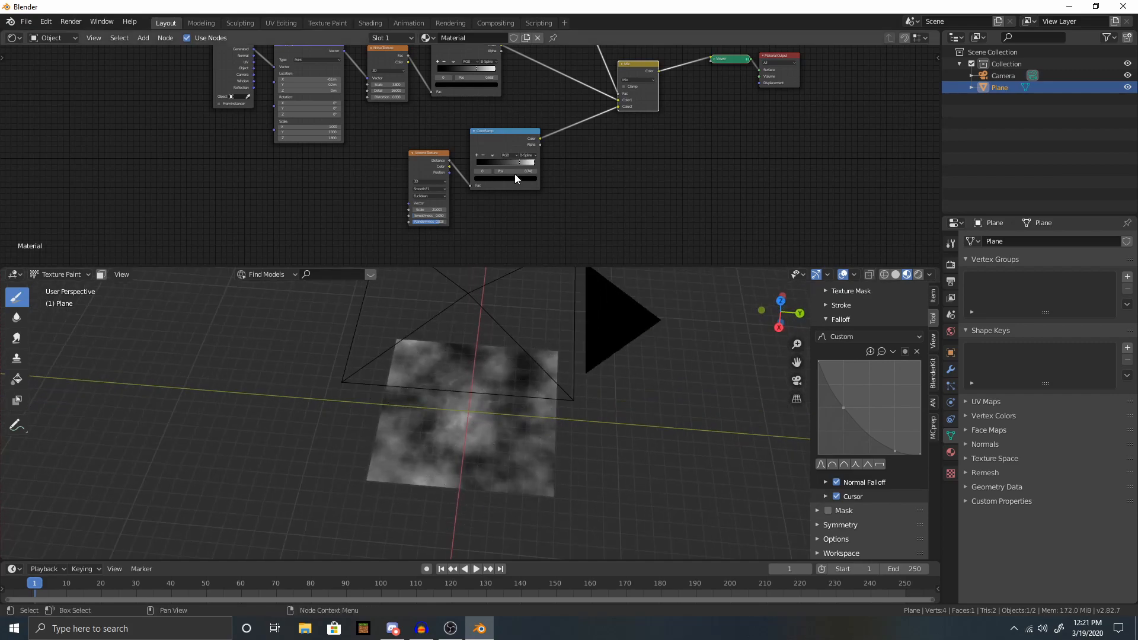
{"action": "scroll", "coordinate": [473, 225], "scroll_direction": "up", "scroll_amount": 3}
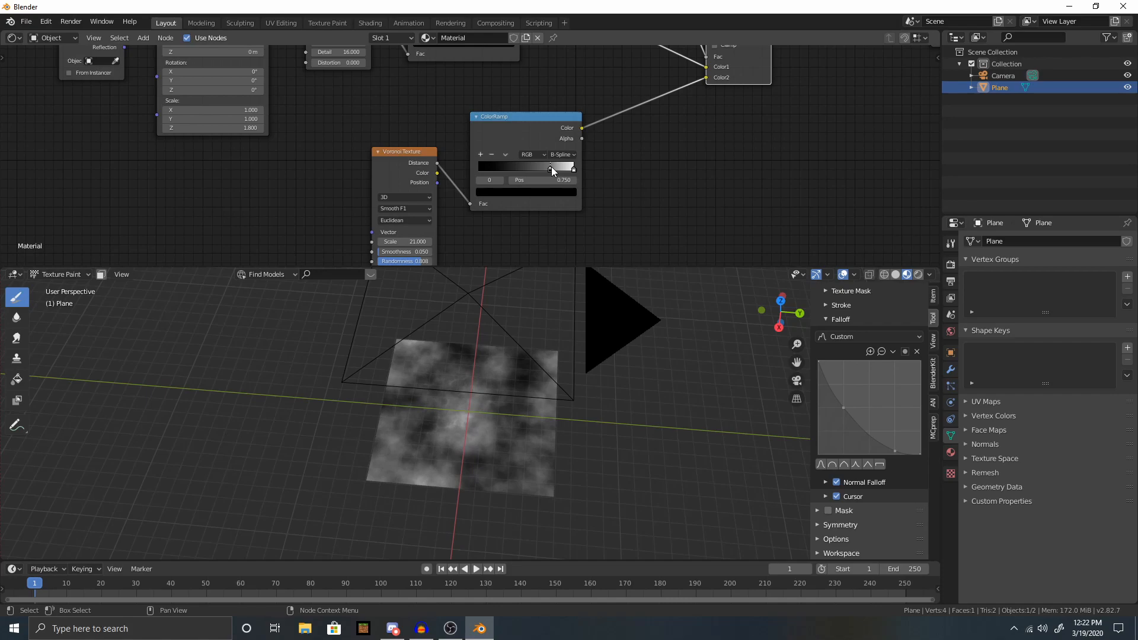
{"action": "left_click_drag", "start_coordinate": [555, 168], "coordinate": [556, 169]}
Set the brush color to white and its falloff to the Line preset, and check the blended texture on the plane.
{"action": "key", "text": "Home"}
{"action": "right_click", "coordinate": [503, 377]}
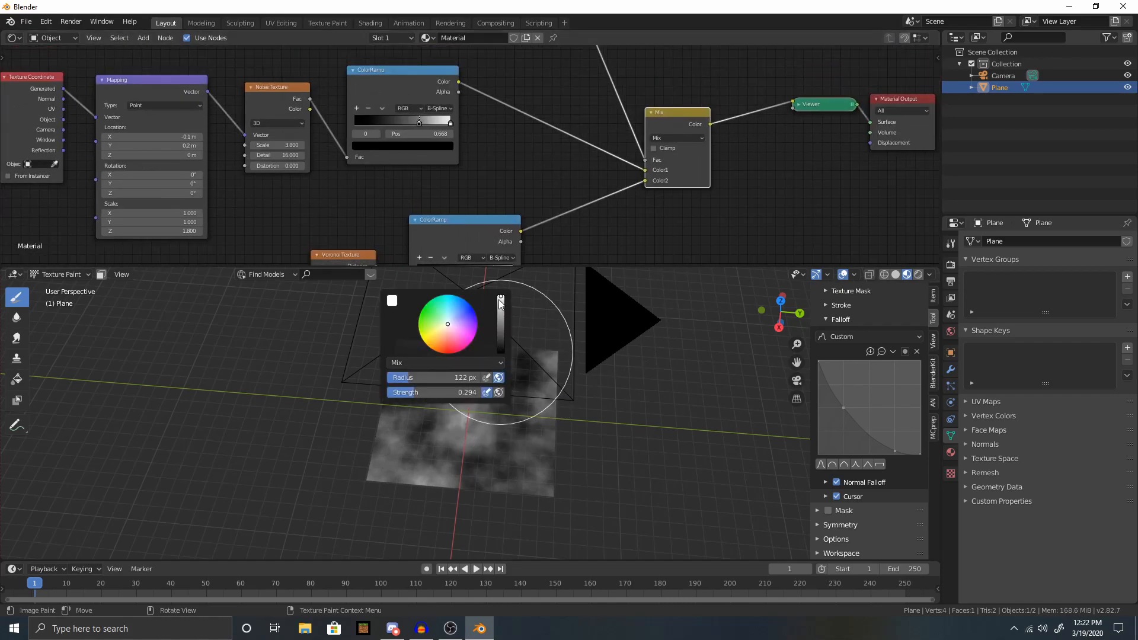
{"action": "left_click_drag", "start_coordinate": [499, 300], "coordinate": [501, 304]}
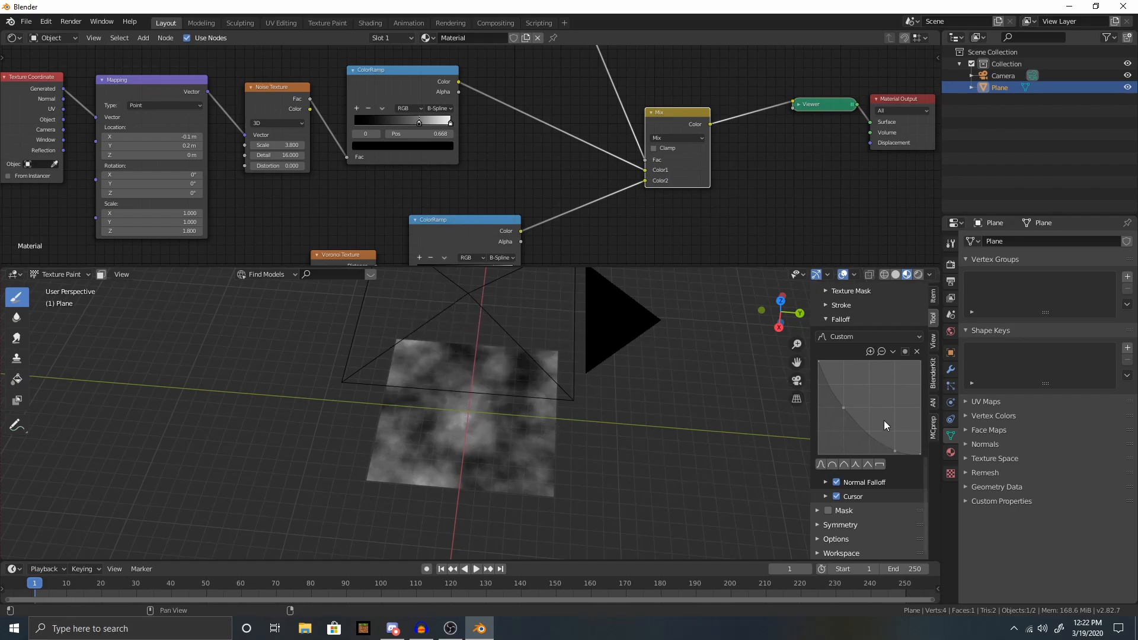
{"action": "left_click", "coordinate": [867, 464]}
{"action": "mouse_move", "coordinate": [461, 435]}
{"action": "middle_mouse_down"}
{"action": "mouse_move", "coordinate": [507, 486]}
{"action": "mouse_move", "coordinate": [518, 449]}
{"action": "middle_mouse_up"}
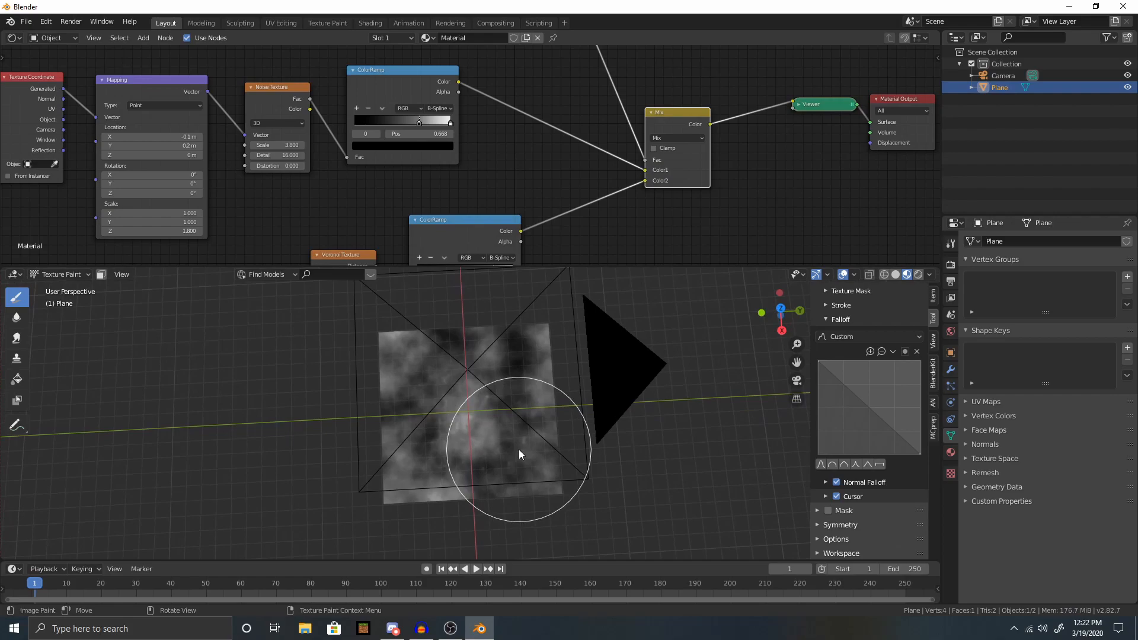
{"action": "scroll", "coordinate": [492, 453], "scroll_direction": "up", "scroll_amount": 2}
{"action": "scroll", "coordinate": [492, 453], "scroll_direction": "up", "scroll_amount": 2}
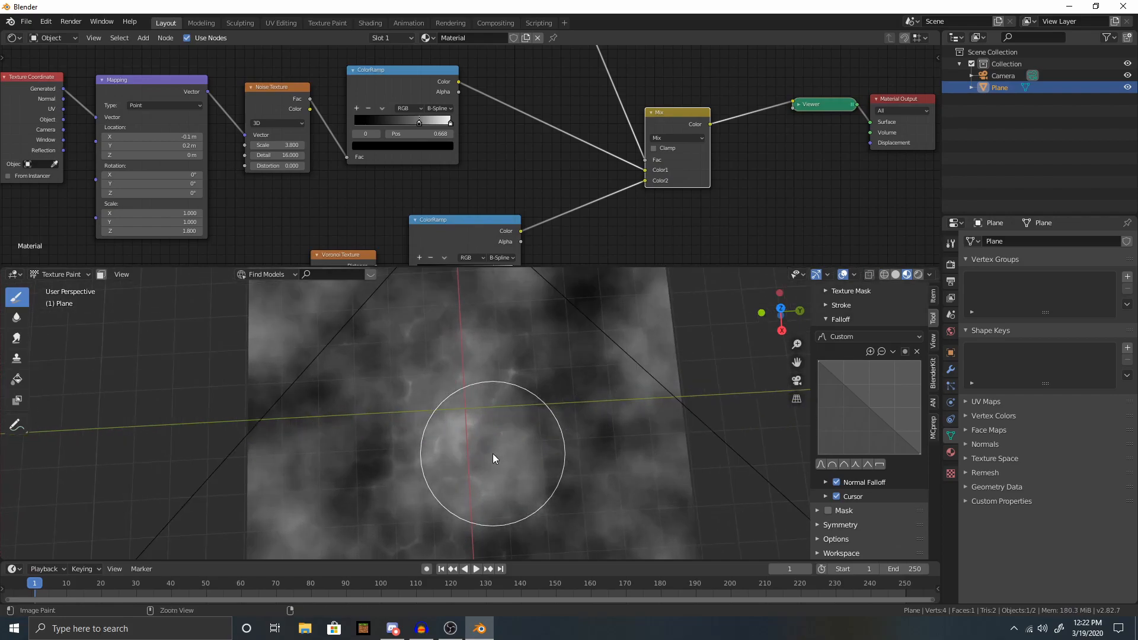
{"action": "scroll", "coordinate": [368, 386], "scroll_direction": "down", "scroll_amount": 3}
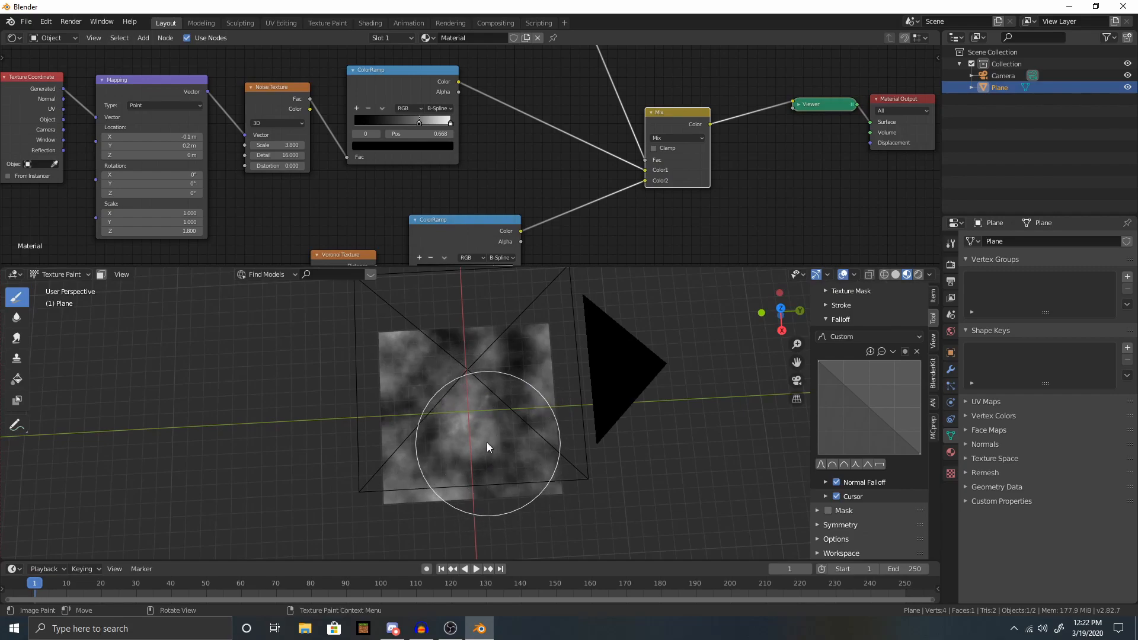
Examine the blended noise and Voronoi texture on the plane from closer up and from several angles.
{"action": "scroll", "coordinate": [495, 451], "scroll_direction": "up", "scroll_amount": 3}
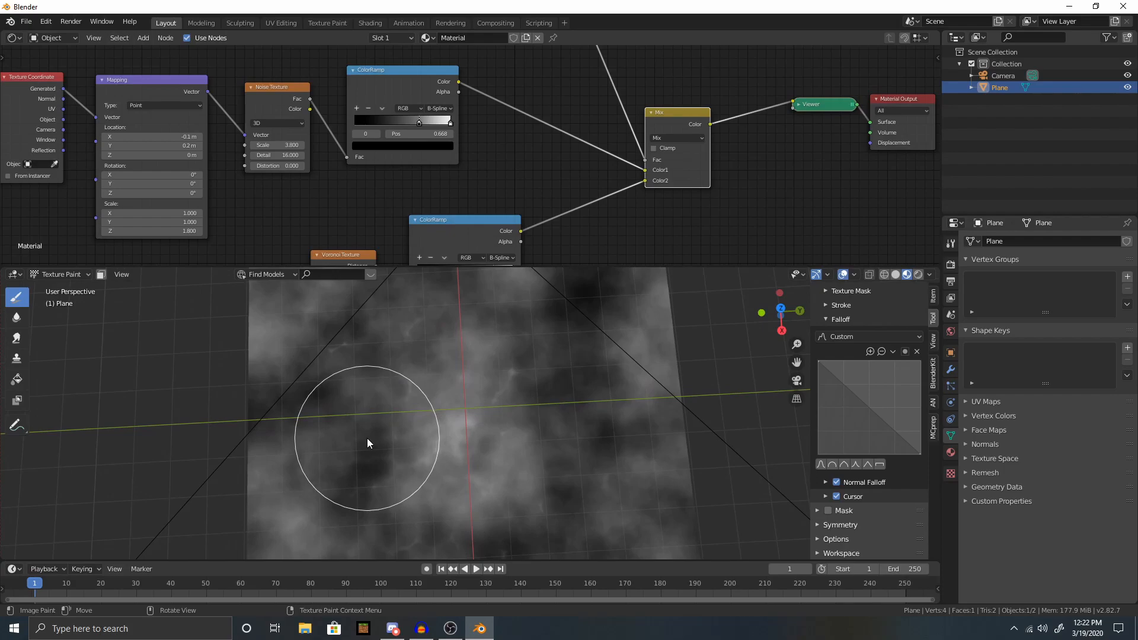
{"action": "middle_click_drag", "start_coordinate": [514, 414], "coordinate": [531, 445]}
{"action": "mouse_move", "coordinate": [511, 496]}
{"action": "middle_mouse_down"}
{"action": "mouse_move", "coordinate": [565, 399]}
{"action": "mouse_move", "coordinate": [468, 371]}
{"action": "mouse_move", "coordinate": [471, 433]}
{"action": "mouse_move", "coordinate": [476, 385]}
{"action": "middle_mouse_up"}
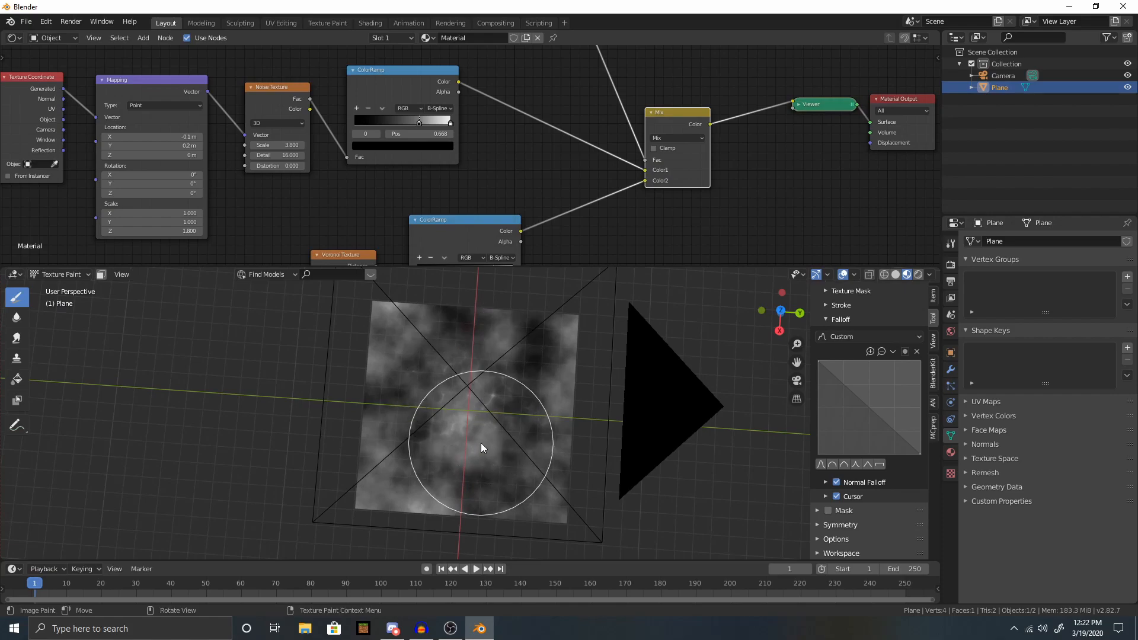
{"action": "scroll", "coordinate": [481, 442], "scroll_direction": "down", "scroll_amount": 3}
{"action": "scroll", "coordinate": [482, 443], "scroll_direction": "up", "scroll_amount": 5}
{"action": "middle_click_drag", "start_coordinate": [481, 443], "coordinate": [505, 402]}
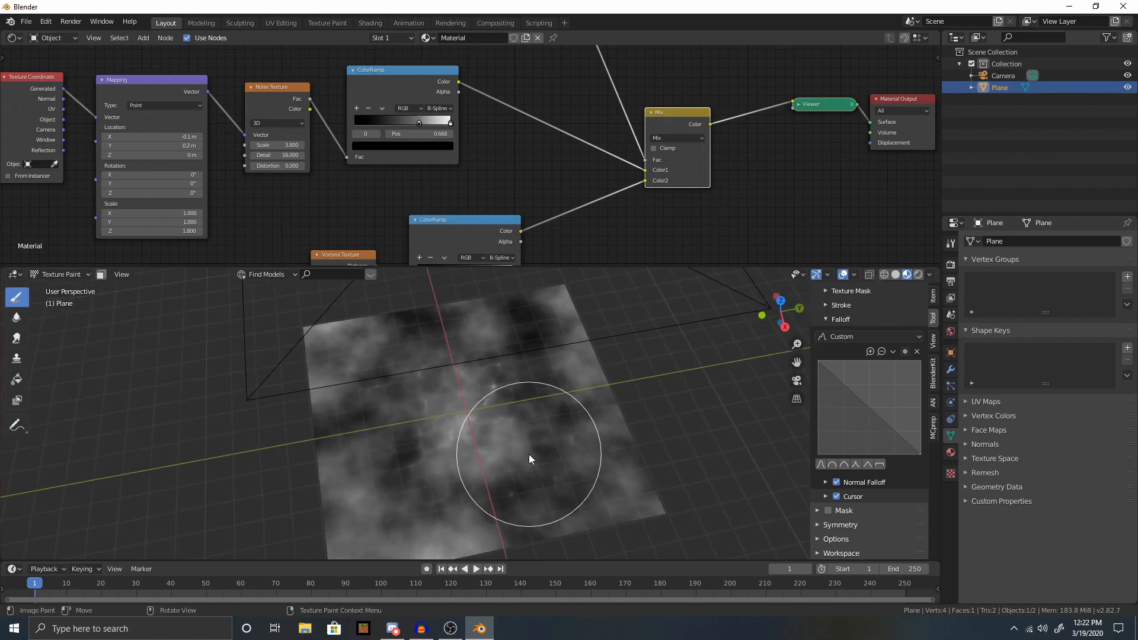
{"action": "mouse_move", "coordinate": [543, 483]}
{"action": "middle_mouse_down"}
{"action": "mouse_move", "coordinate": [461, 435]}
{"action": "mouse_move", "coordinate": [499, 422]}
{"action": "middle_mouse_up"}
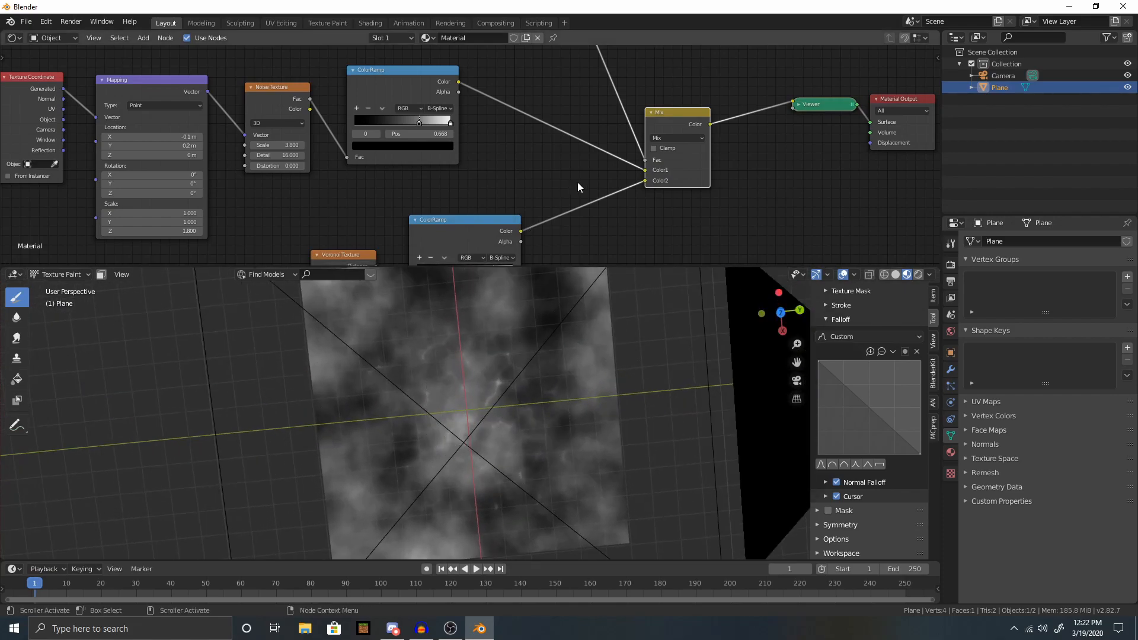
Duplicate the Mix node and insert the copy between the original Mix node and the Viewer node.
{"action": "scroll", "coordinate": [571, 181], "scroll_direction": "down", "scroll_amount": 5}
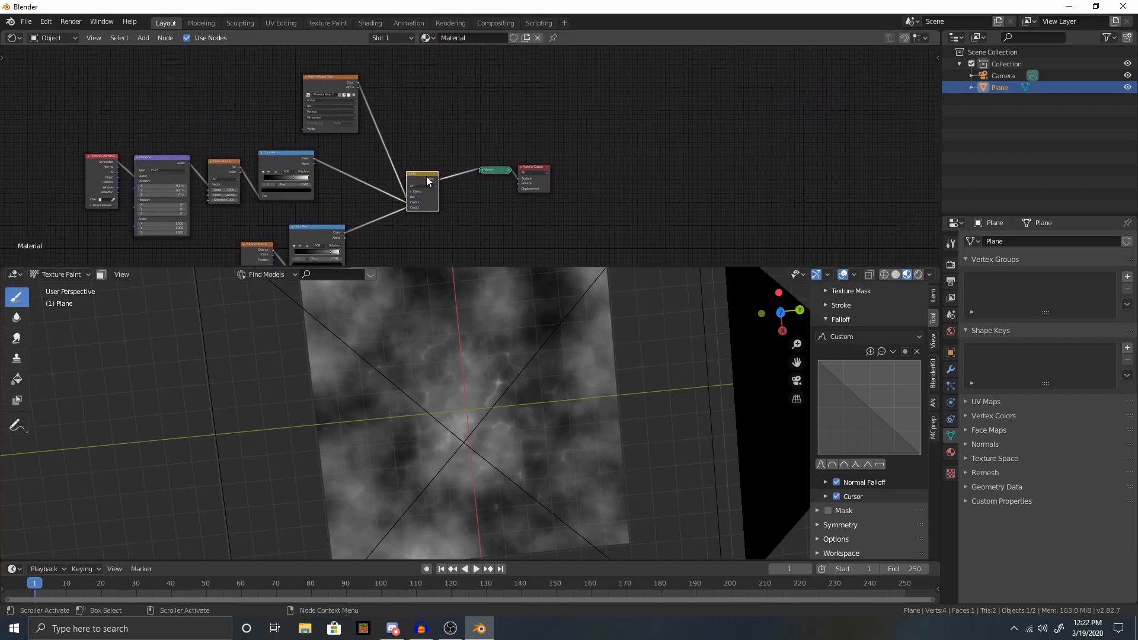
{"action": "key", "text": "shift+d"}
{"action": "left_click", "coordinate": [477, 167]}
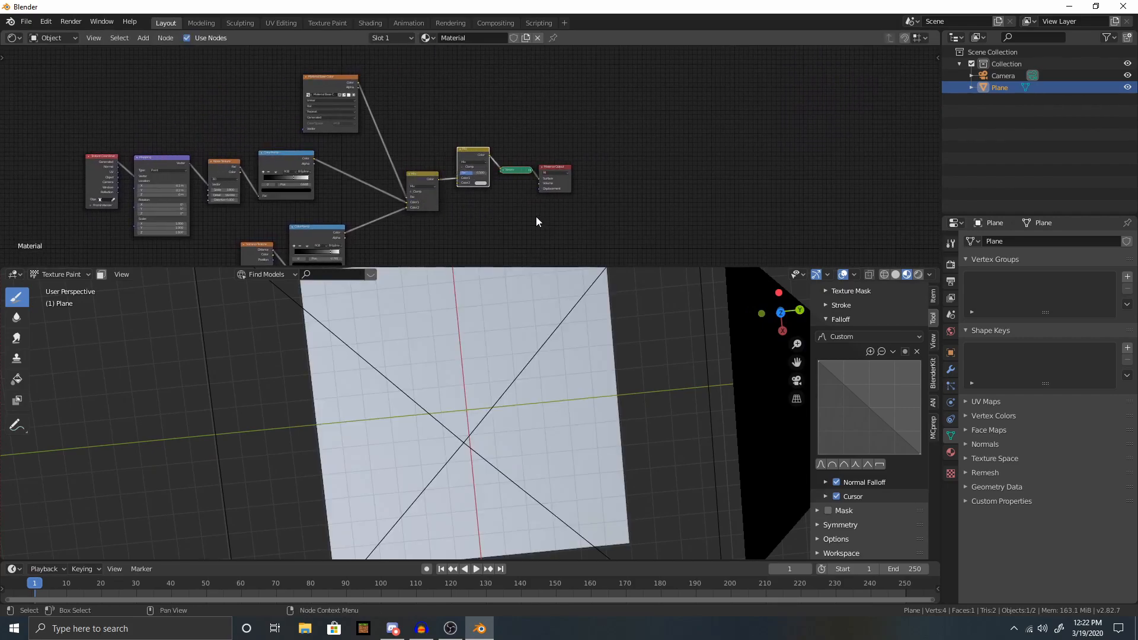
{"action": "scroll", "coordinate": [536, 218], "scroll_direction": "up", "scroll_amount": 5}
{"action": "scroll", "coordinate": [531, 223], "scroll_direction": "up", "scroll_amount": 1}
{"action": "middle_click_drag", "start_coordinate": [525, 226], "coordinate": [523, 189]}
{"action": "scroll", "coordinate": [474, 219], "scroll_direction": "down", "scroll_amount": 7}
{"action": "scroll", "coordinate": [466, 229], "scroll_direction": "down", "scroll_amount": 1}
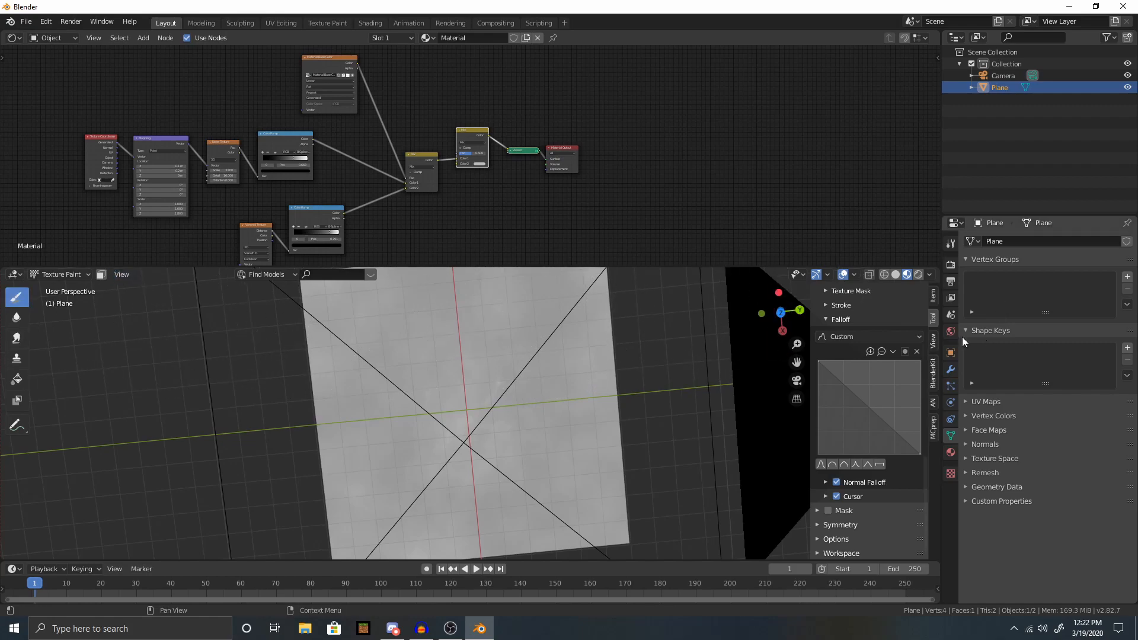
Add a second Base Color texture paint slot with a blank black 1024 × 1024 px image.
{"action": "scroll", "coordinate": [923, 346], "scroll_direction": "up", "scroll_amount": 5}
{"action": "scroll", "coordinate": [924, 345], "scroll_direction": "up", "scroll_amount": 5}
{"action": "left_click", "coordinate": [918, 369]}
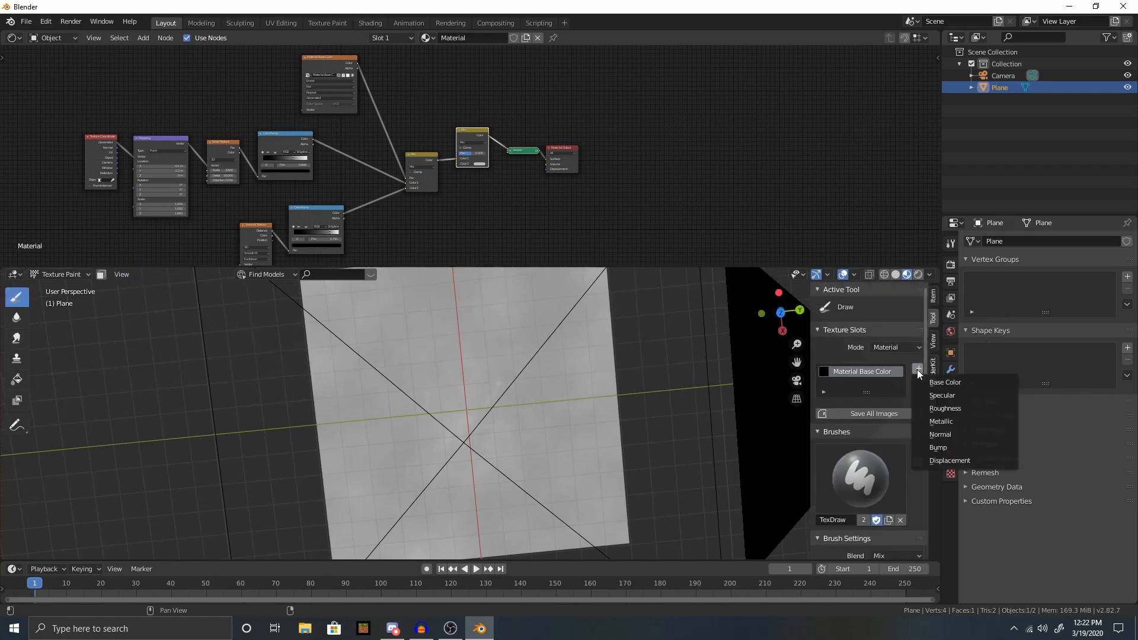
{"action": "left_click", "coordinate": [917, 369]}
{"action": "left_click", "coordinate": [978, 382]}
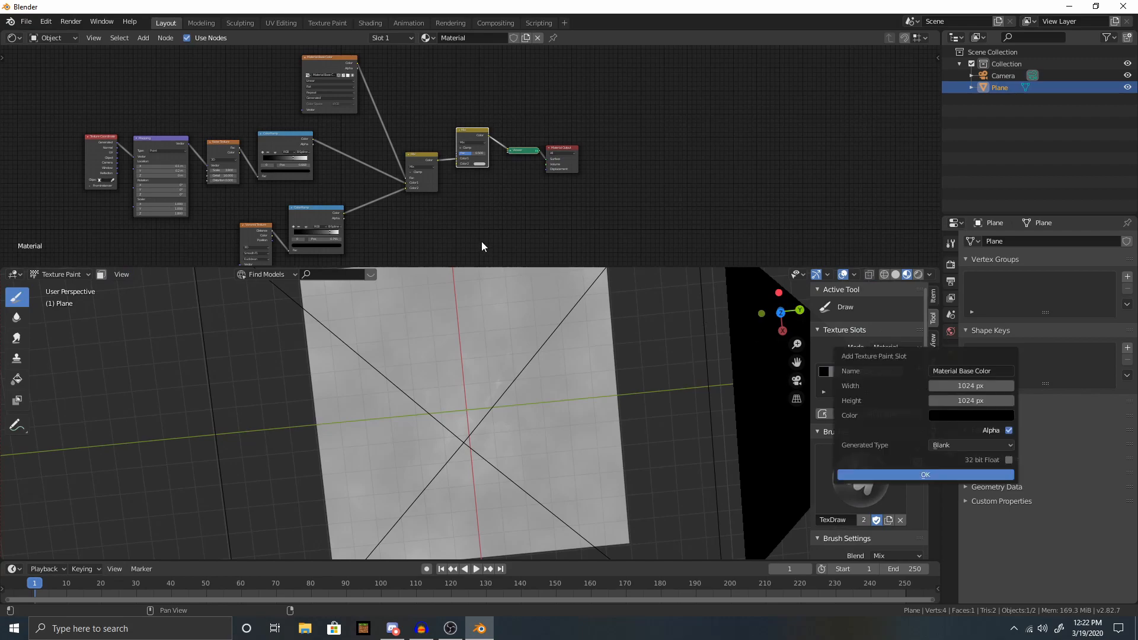
{"action": "left_click", "coordinate": [942, 474]}
{"action": "scroll", "coordinate": [490, 241], "scroll_direction": "down", "scroll_amount": 1}
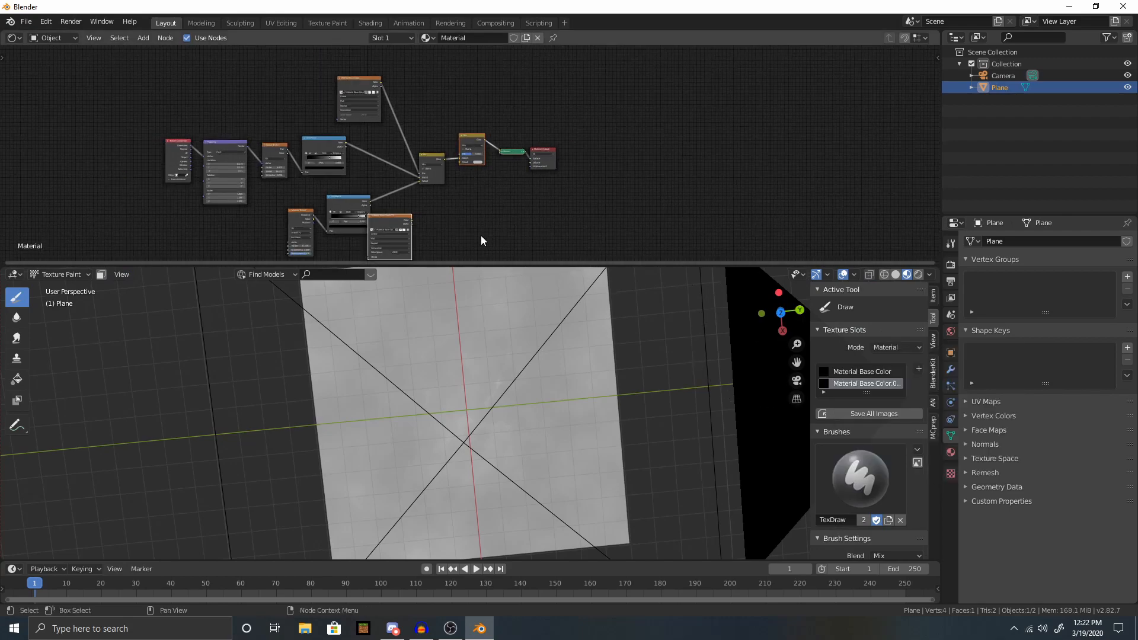
Connect the new paint slot's image texture to the second Mix node's Color2 and set its blend mode to Color Burn.
{"action": "left_click_drag", "start_coordinate": [386, 225], "coordinate": [464, 159]}
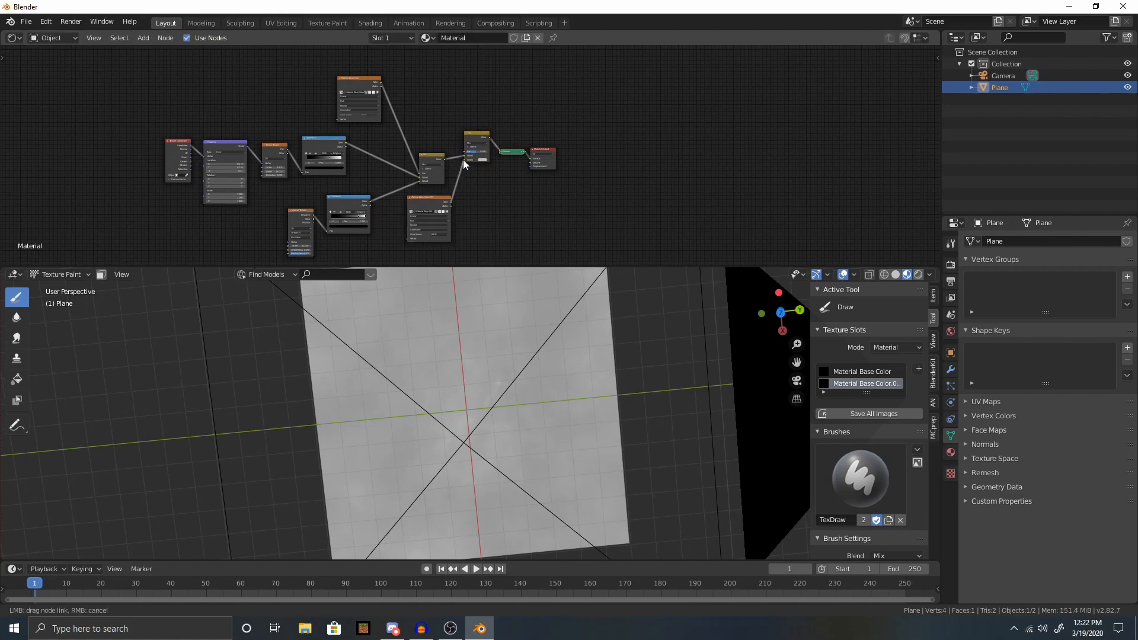
{"action": "left_click", "coordinate": [478, 144]}
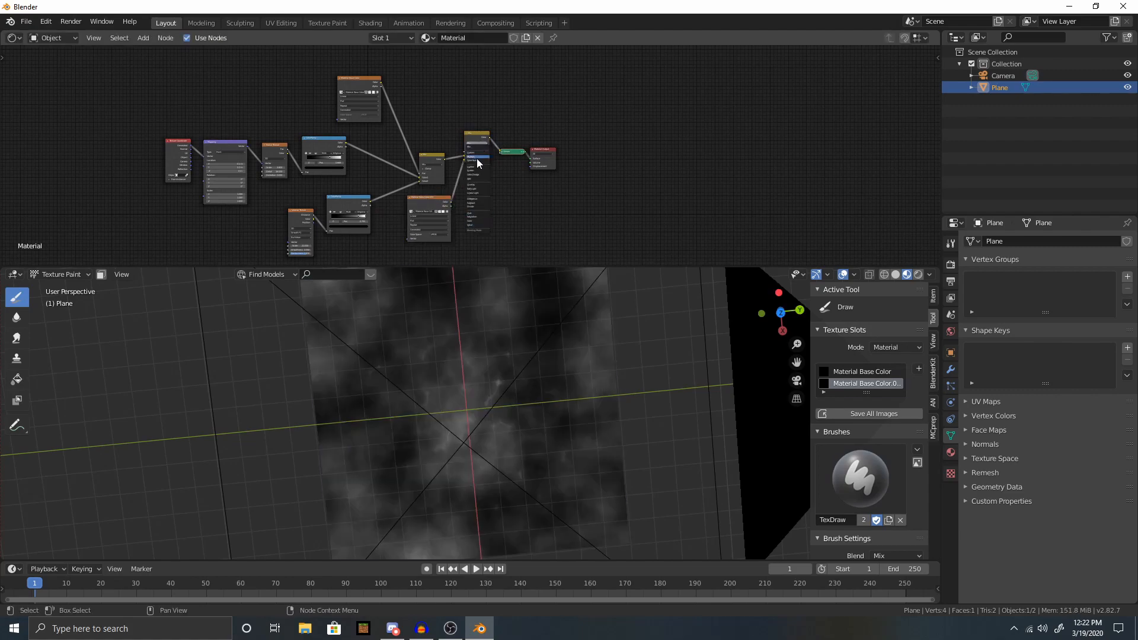
{"action": "left_click", "coordinate": [475, 159]}
Set the brush color to black and back to near white while checking the Color Burn node.
{"action": "right_click", "coordinate": [504, 355]}
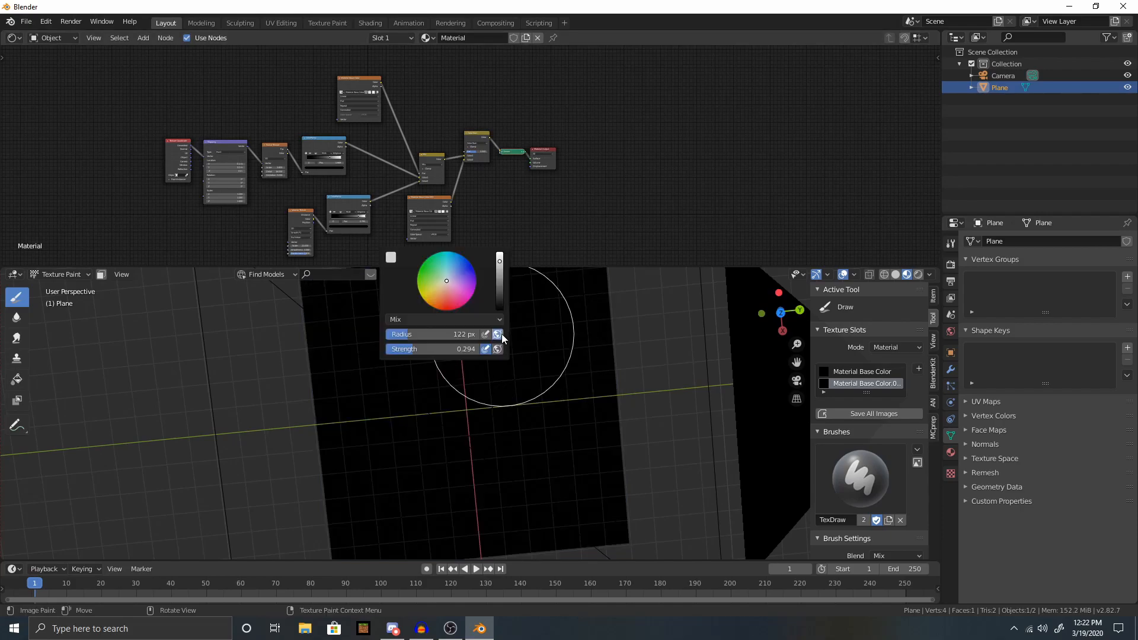
{"action": "left_click", "coordinate": [501, 295]}
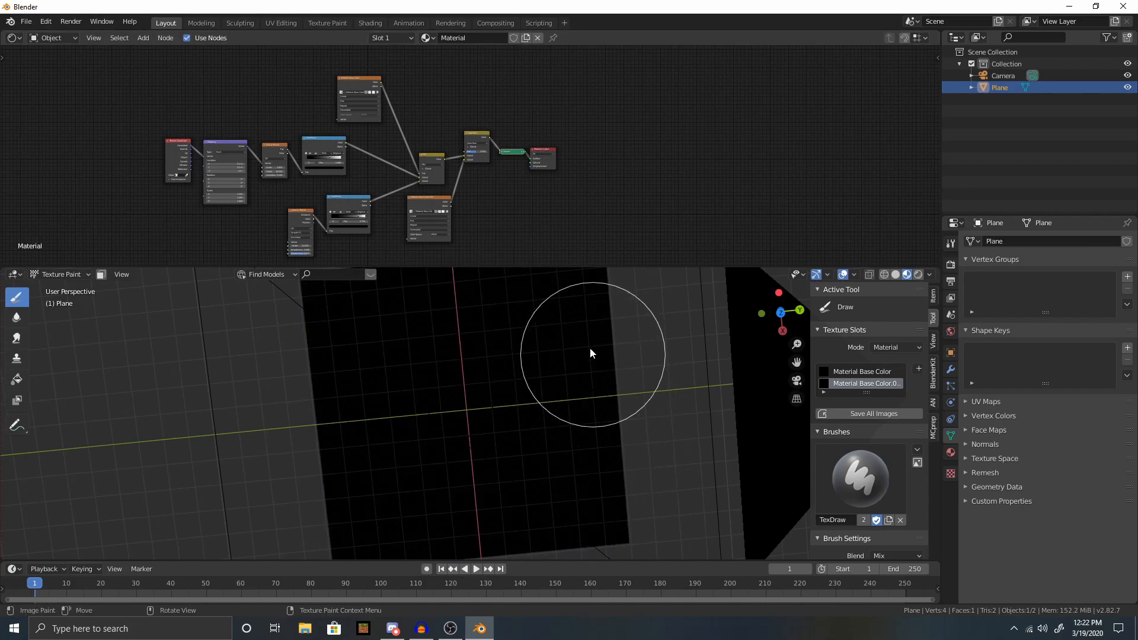
{"action": "scroll", "coordinate": [484, 141], "scroll_direction": "up", "scroll_amount": 5}
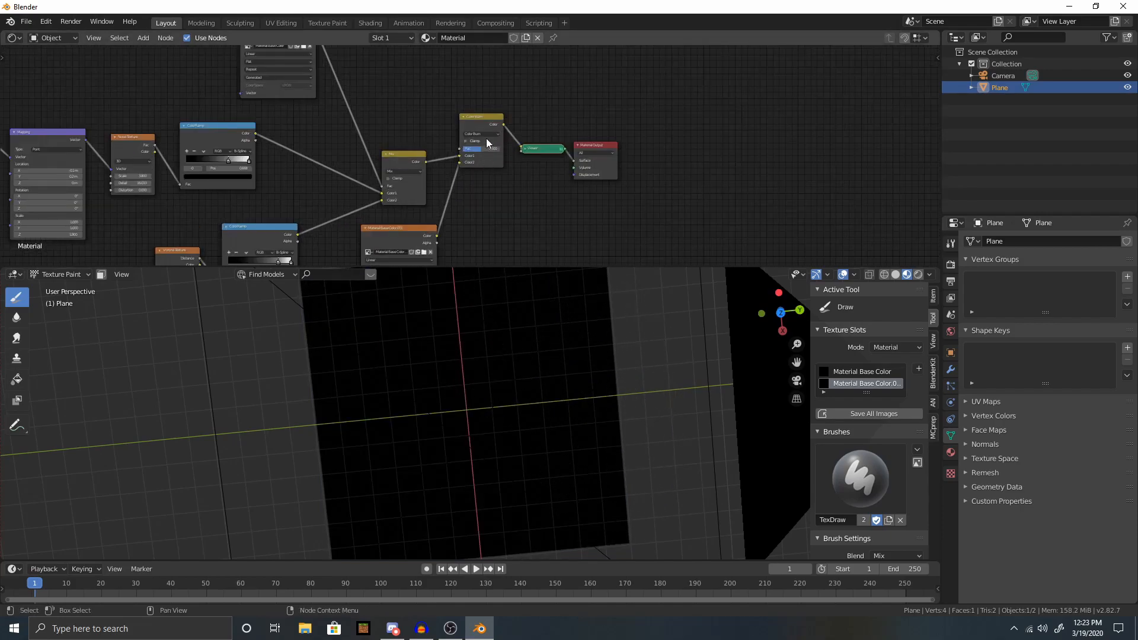
{"action": "left_click", "coordinate": [486, 129]}
{"action": "right_click", "coordinate": [534, 299]}
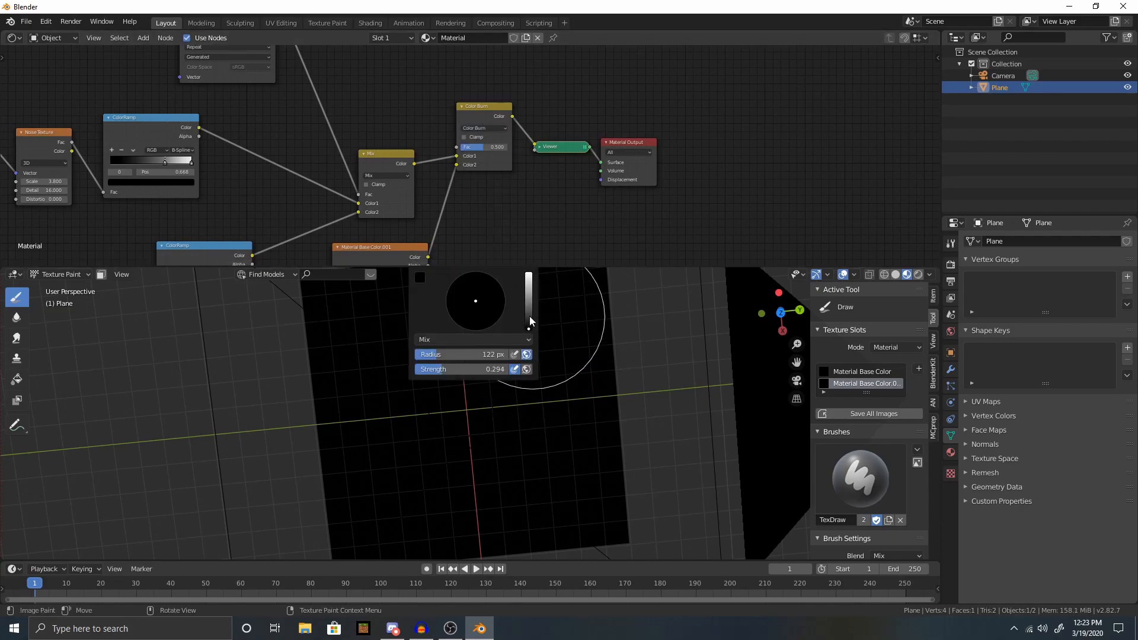
{"action": "left_click", "coordinate": [531, 279]}
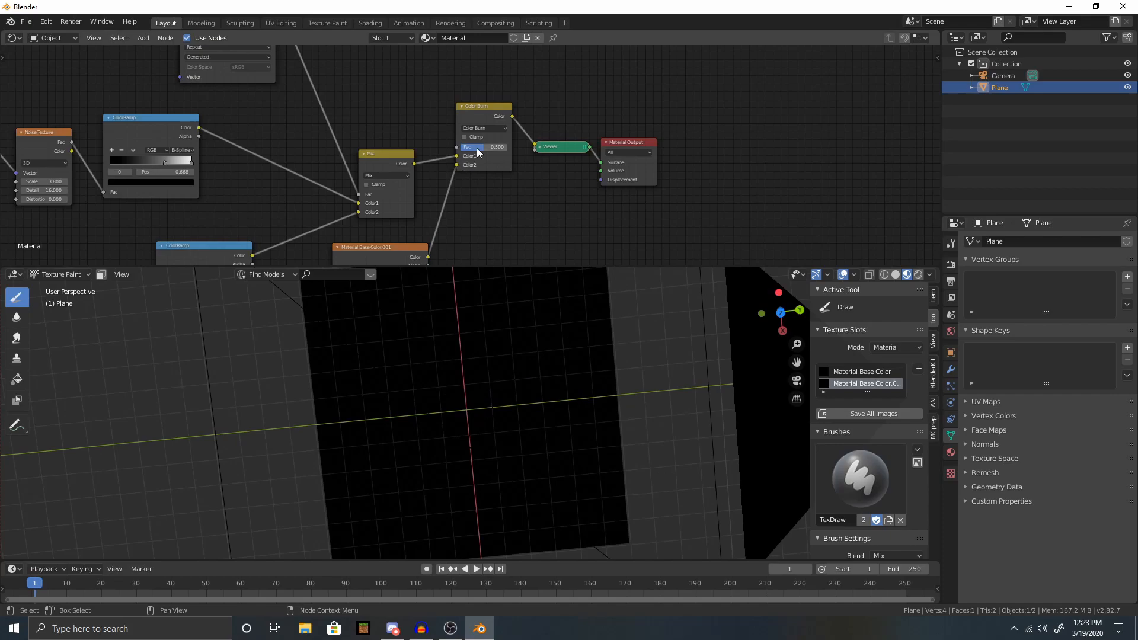
{"action": "left_click_drag", "start_coordinate": [457, 164], "coordinate": [456, 156]}
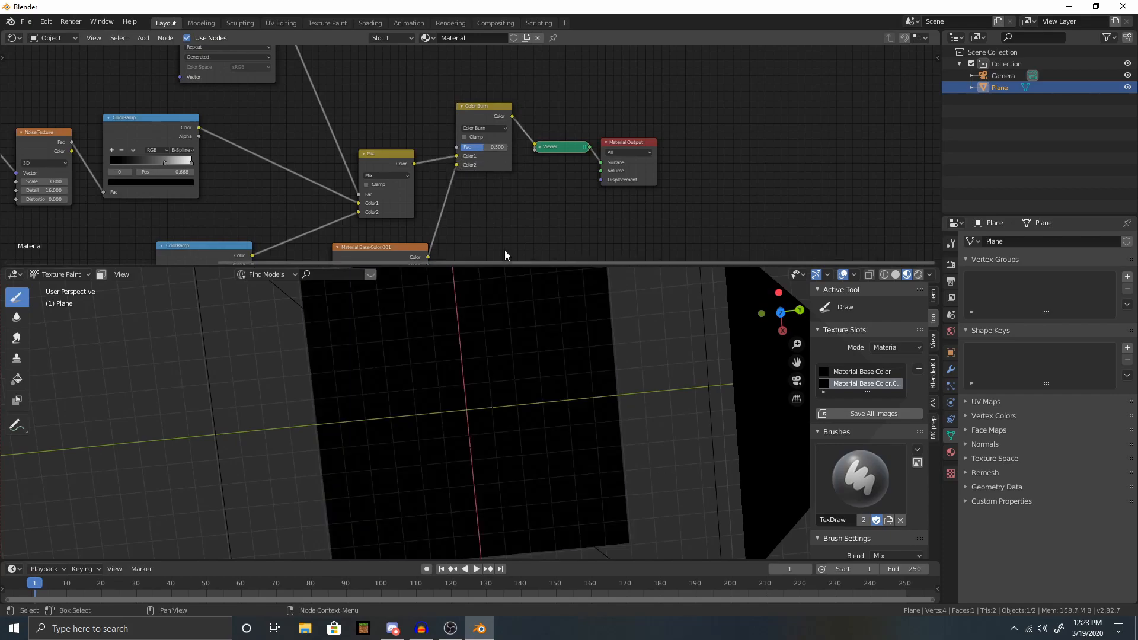
{"action": "middle_click_drag", "start_coordinate": [504, 250], "coordinate": [517, 160]}
{"action": "scroll", "coordinate": [508, 146], "scroll_direction": "down", "scroll_amount": 2}
{"action": "key", "text": "shift+a"}
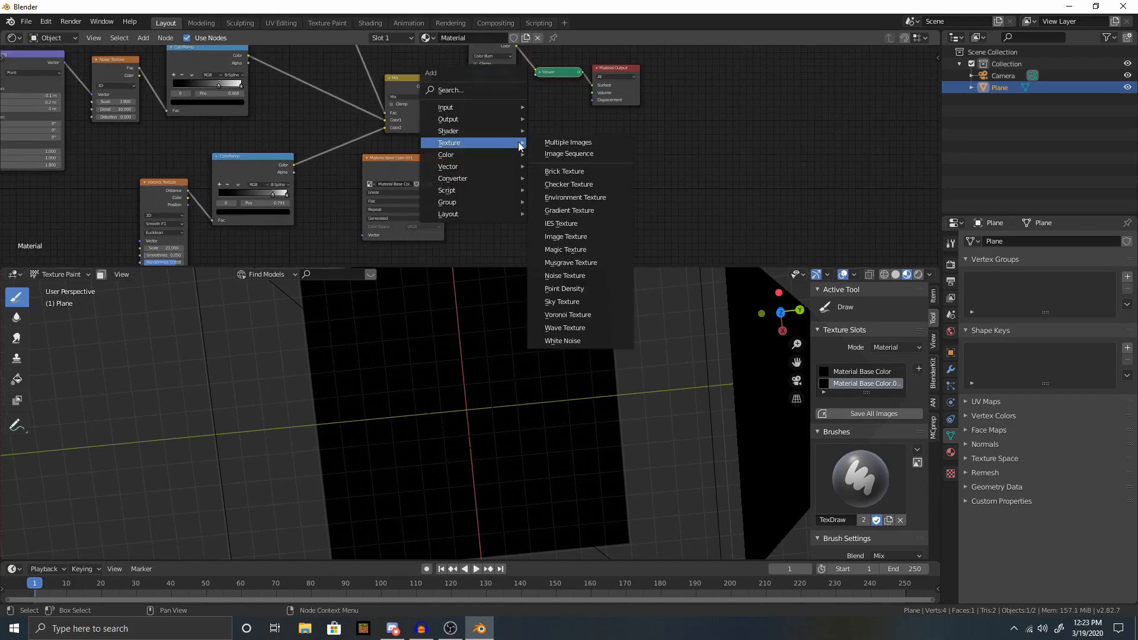
{"action": "mouse_move", "coordinate": [462, 165]}
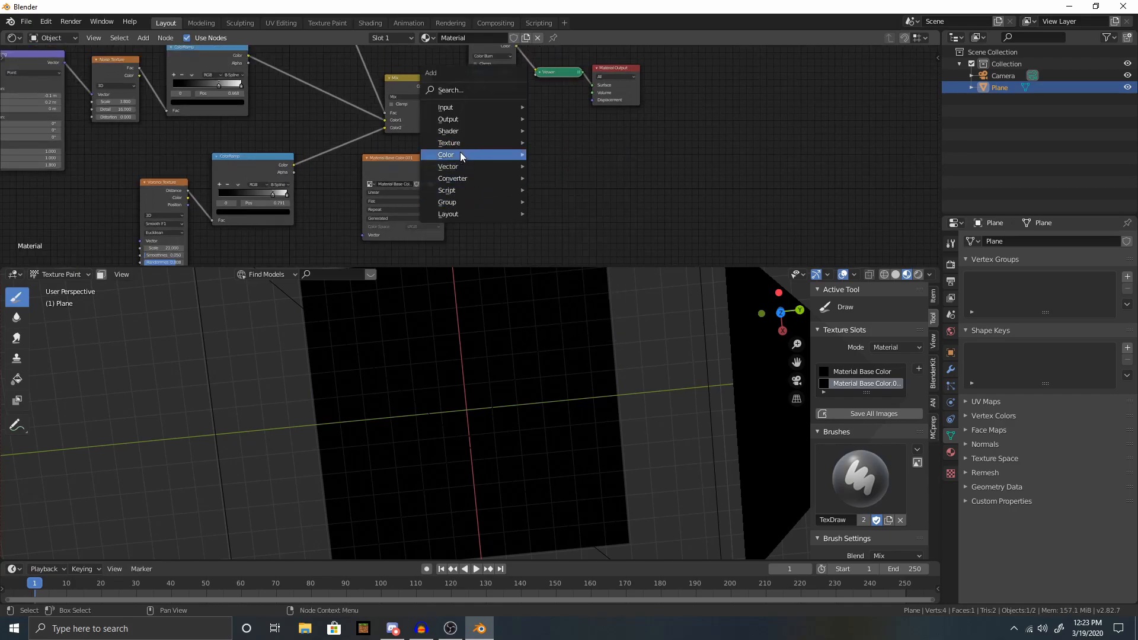
{"action": "scroll", "coordinate": [513, 447], "scroll_direction": "down", "scroll_amount": 3}
{"action": "scroll", "coordinate": [534, 146], "scroll_direction": "down", "scroll_amount": 2}
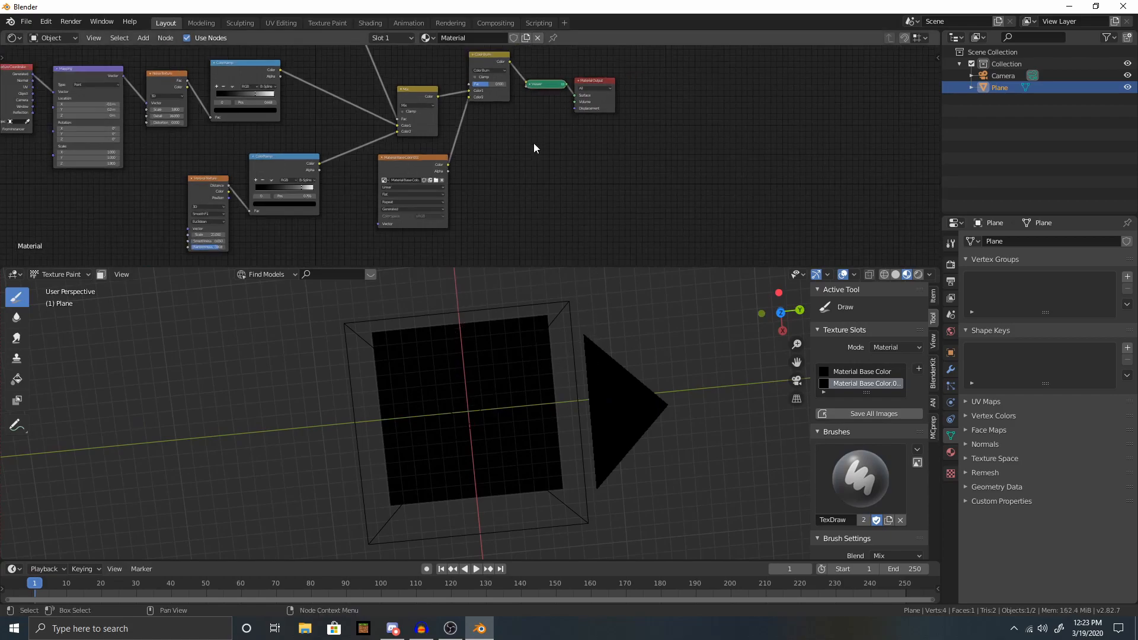
Lower the Color Burn node's Fac value and inspect the blended texture on the plane.
{"action": "middle_click_drag", "start_coordinate": [520, 79], "coordinate": [483, 145]}
{"action": "left_click_drag", "start_coordinate": [468, 149], "coordinate": [438, 149]}
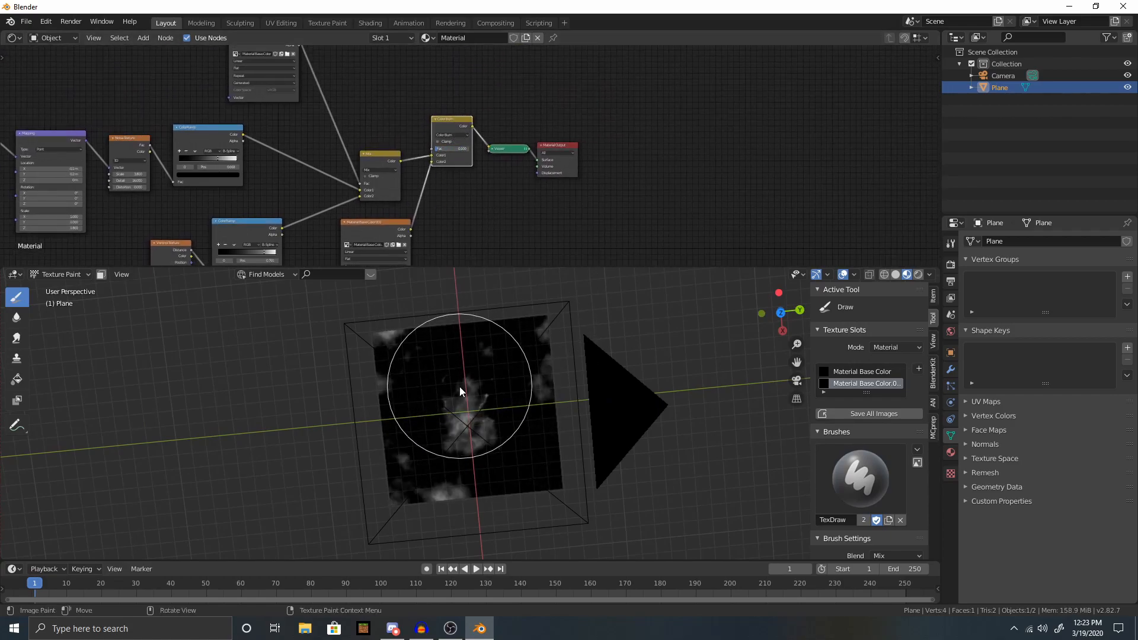
{"action": "scroll", "coordinate": [459, 427], "scroll_direction": "up", "scroll_amount": 5}
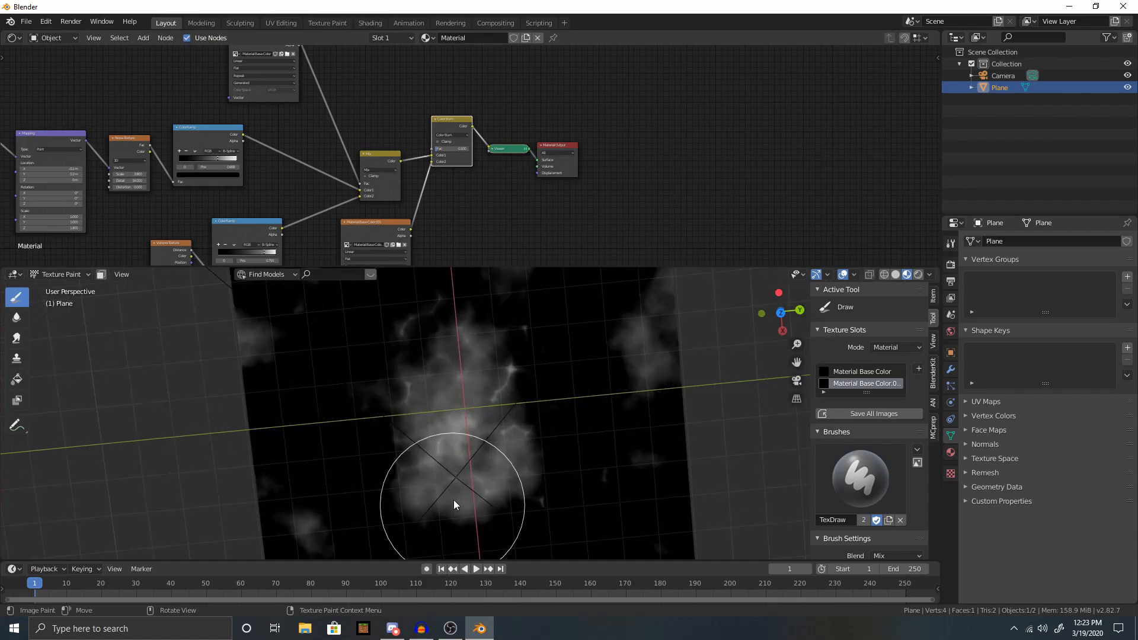
{"action": "mouse_move", "coordinate": [465, 353]}
{"action": "middle_mouse_down"}
{"action": "mouse_move", "coordinate": [491, 396]}
{"action": "mouse_move", "coordinate": [447, 392]}
{"action": "middle_mouse_up"}
Set the brush color to black and the brush strength to 1.000.
{"action": "right_click", "coordinate": [446, 392]}
{"action": "left_click_drag", "start_coordinate": [462, 355], "coordinate": [461, 372]}
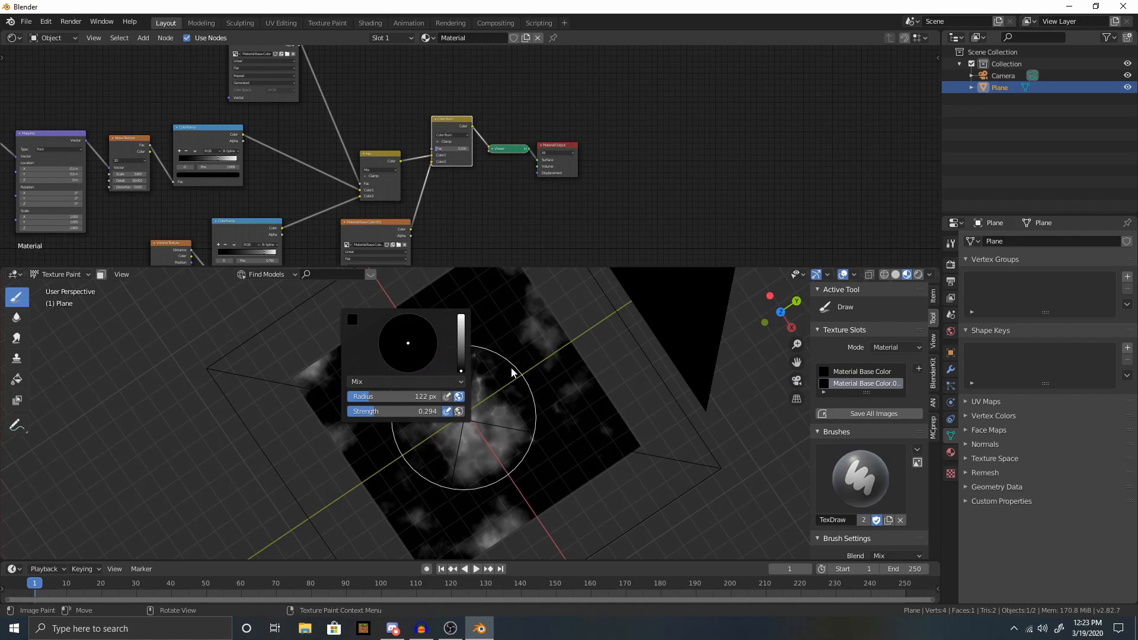
{"action": "left_click_drag", "start_coordinate": [424, 412], "coordinate": [440, 413]}
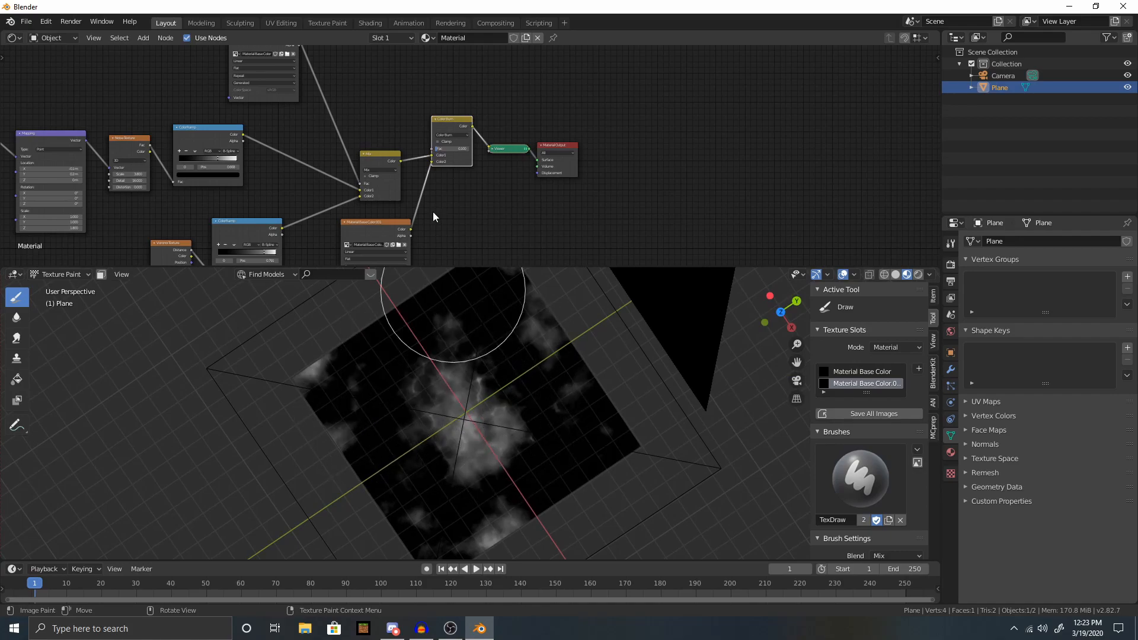
Raise the Color Burn node's Fac value and check the plane up close.
{"action": "left_click_drag", "start_coordinate": [455, 148], "coordinate": [459, 149], "text": "ctrl"}
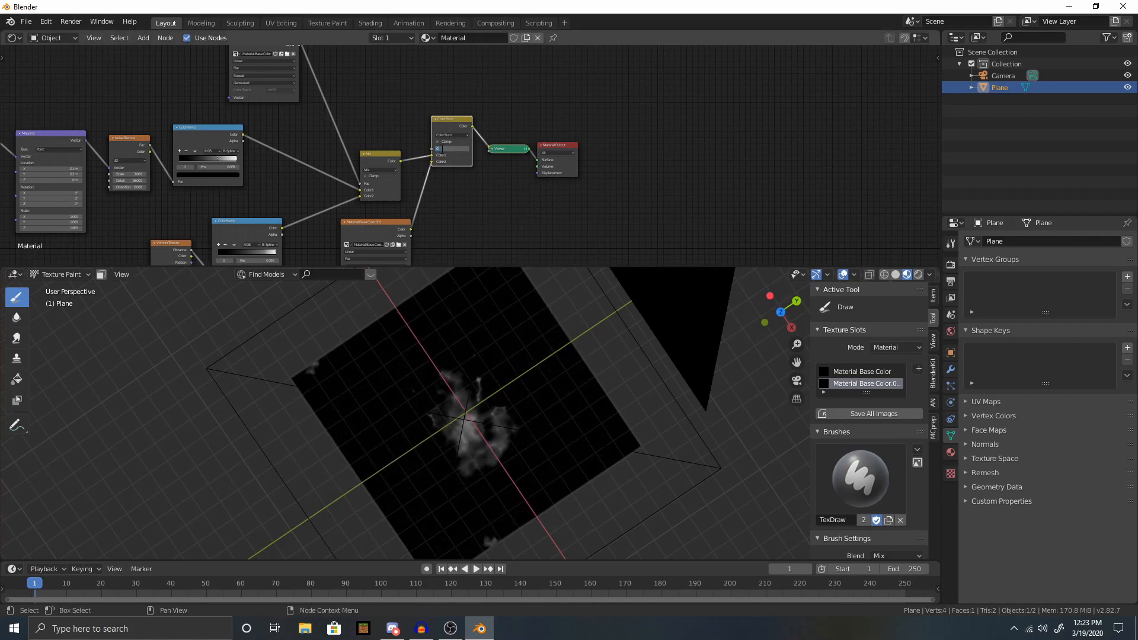
{"action": "key", "text": "Return"}
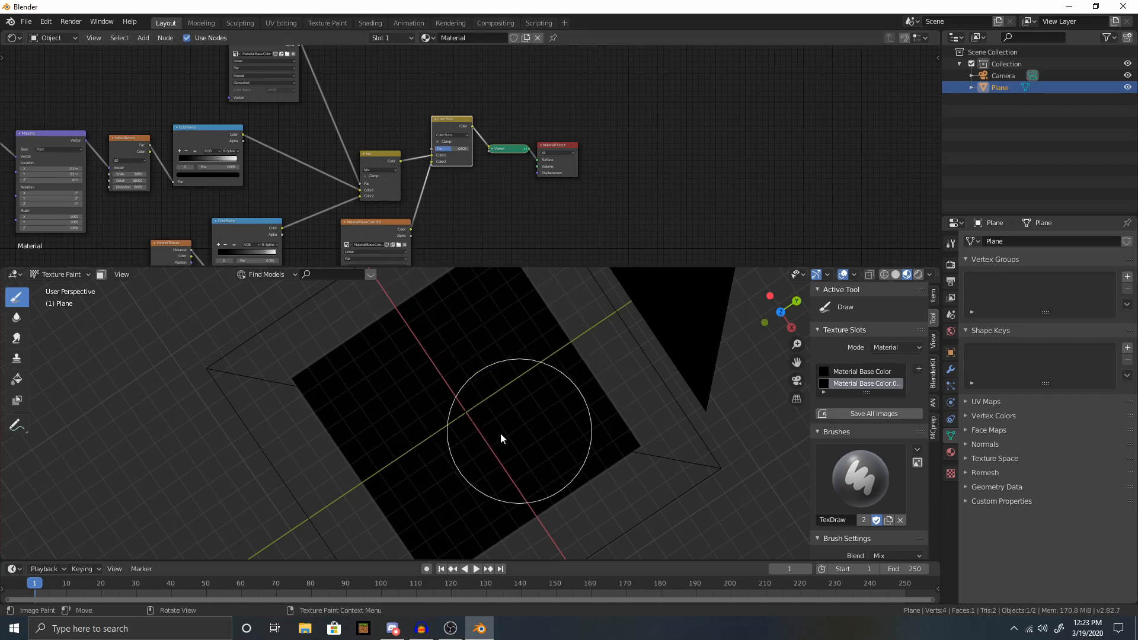
{"action": "mouse_move", "coordinate": [403, 387]}
{"action": "middle_mouse_down"}
{"action": "mouse_move", "coordinate": [471, 407]}
{"action": "mouse_move", "coordinate": [448, 424]}
{"action": "middle_mouse_up"}
{"action": "scroll", "coordinate": [475, 419], "scroll_direction": "up", "scroll_amount": 3}
Set the brush color to white and paint broad strokes across the plane on the new slot.
{"action": "right_click", "coordinate": [495, 336]}
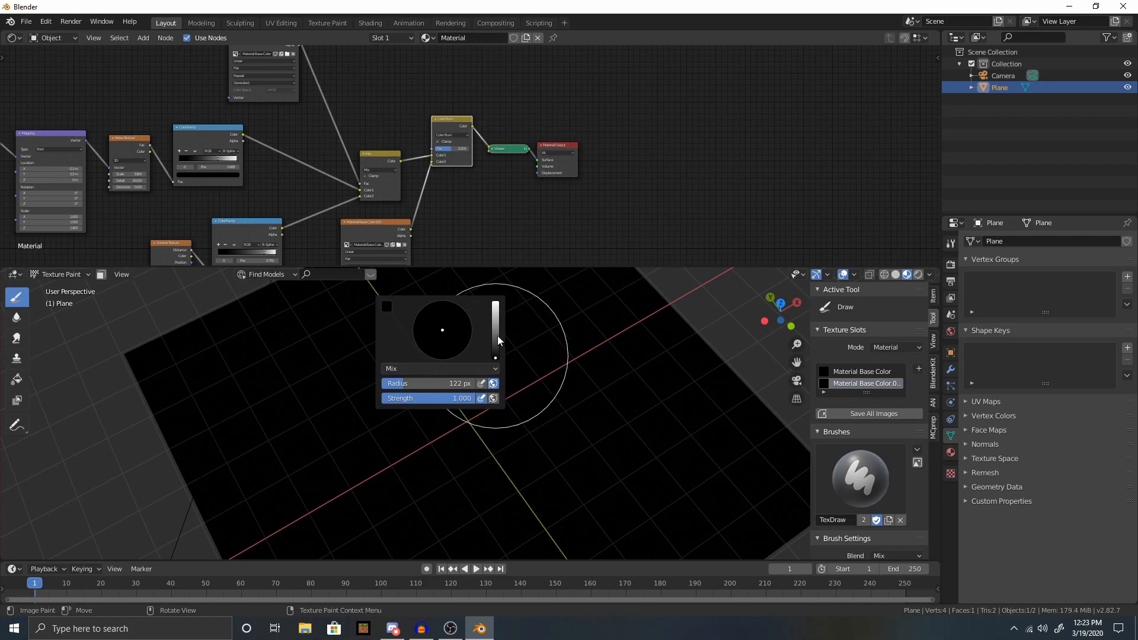
{"action": "left_click_drag", "start_coordinate": [531, 432], "coordinate": [488, 418]}
{"action": "mouse_move", "coordinate": [488, 418]}
{"action": "middle_mouse_down"}
{"action": "mouse_move", "coordinate": [552, 422]}
{"action": "mouse_move", "coordinate": [448, 455]}
{"action": "middle_mouse_up"}
{"action": "mouse_move", "coordinate": [448, 456]}
{"action": "left_mouse_down"}
{"action": "mouse_move", "coordinate": [500, 470]}
{"action": "mouse_move", "coordinate": [411, 332]}
{"action": "mouse_move", "coordinate": [592, 411]}
{"action": "mouse_move", "coordinate": [348, 453]}
{"action": "left_mouse_up"}
{"action": "mouse_move", "coordinate": [348, 453]}
{"action": "middle_mouse_down"}
{"action": "mouse_move", "coordinate": [516, 478]}
{"action": "mouse_move", "coordinate": [539, 439]}
{"action": "middle_mouse_up"}
{"action": "mouse_move", "coordinate": [539, 439]}
{"action": "left_mouse_down"}
{"action": "mouse_move", "coordinate": [525, 470]}
{"action": "mouse_move", "coordinate": [335, 382]}
{"action": "mouse_move", "coordinate": [330, 330]}
{"action": "mouse_move", "coordinate": [368, 521]}
{"action": "mouse_move", "coordinate": [393, 546]}
{"action": "mouse_move", "coordinate": [591, 390]}
{"action": "left_mouse_up"}
Undo the broad white strokes painted on the plane.
{"action": "key", "text": "ctrl+z"}
{"action": "key", "text": "ctrl+z"}
{"action": "key", "text": "ctrl+z"}
{"action": "key", "text": "ctrl+z"}
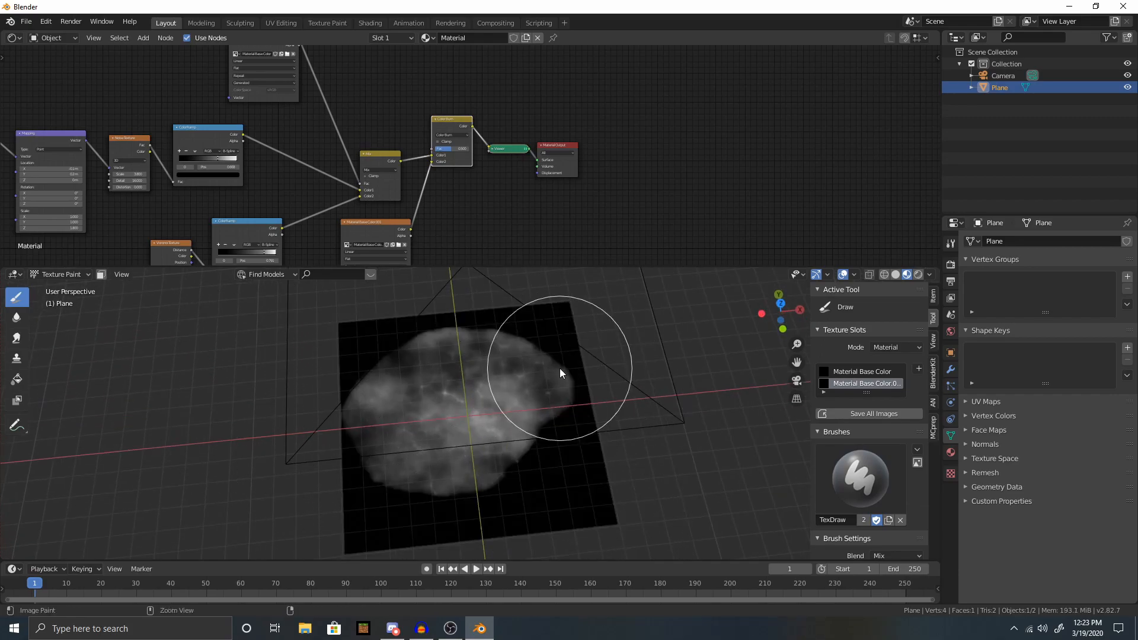
Set the brush falloff curve to the Sharp preset.
{"action": "right_click", "coordinate": [465, 415]}
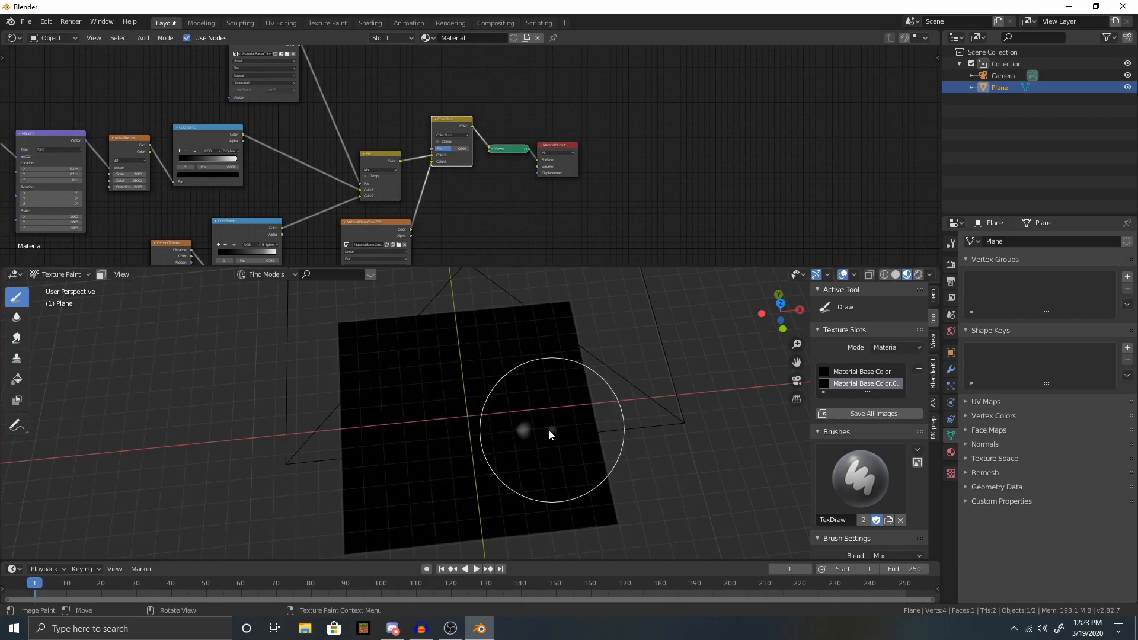
{"action": "scroll", "coordinate": [880, 457], "scroll_direction": "down", "scroll_amount": 10}
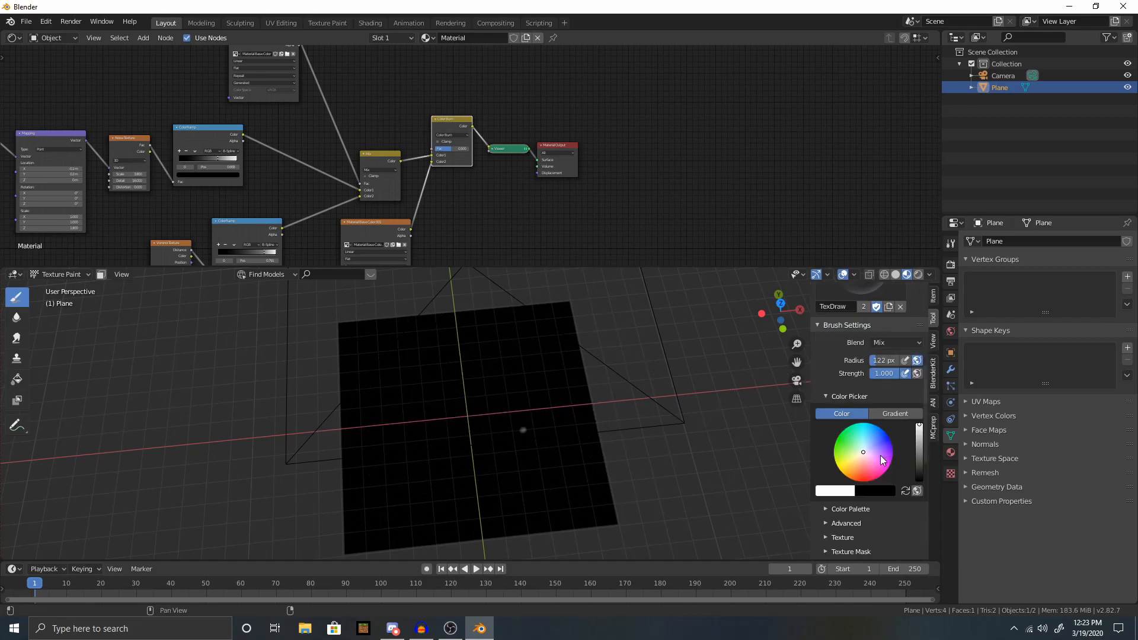
{"action": "scroll", "coordinate": [880, 456], "scroll_direction": "down", "scroll_amount": 3}
{"action": "left_click", "coordinate": [855, 464]}
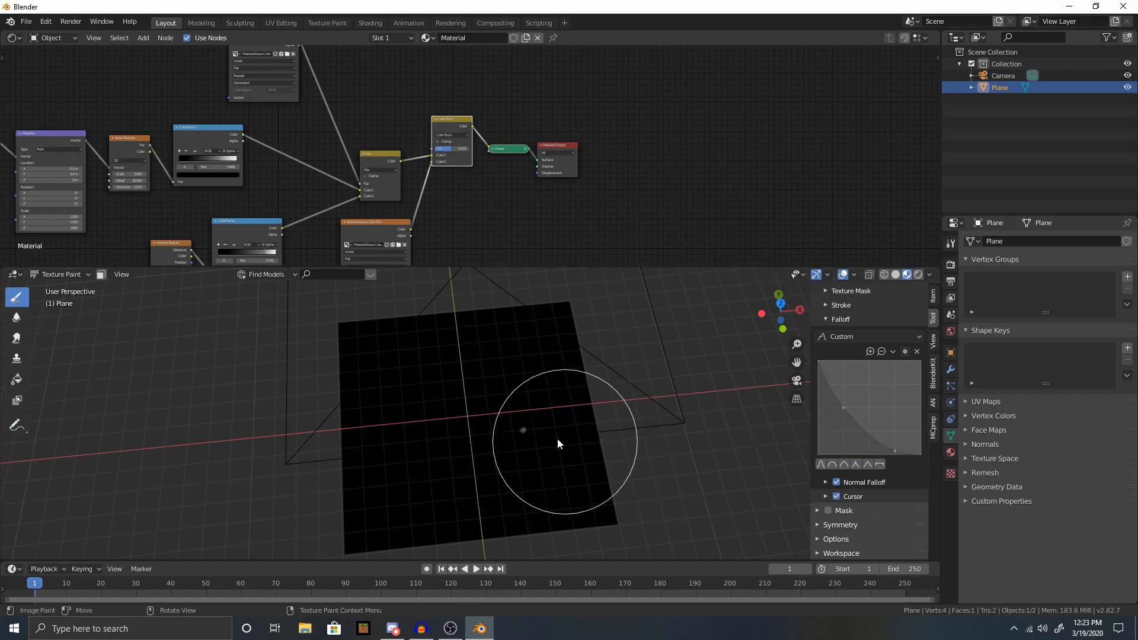
Paint an irregular diagonal white patch through the middle of the plane to reveal the blended texture.
{"action": "mouse_move", "coordinate": [474, 399]}
{"action": "left_mouse_down"}
{"action": "mouse_move", "coordinate": [407, 374]}
{"action": "mouse_move", "coordinate": [453, 425]}
{"action": "mouse_move", "coordinate": [420, 452]}
{"action": "mouse_move", "coordinate": [411, 436]}
{"action": "mouse_move", "coordinate": [444, 439]}
{"action": "mouse_move", "coordinate": [515, 367]}
{"action": "mouse_move", "coordinate": [403, 481]}
{"action": "mouse_move", "coordinate": [503, 440]}
{"action": "left_mouse_up"}
{"action": "key", "text": "ctrl+z"}
{"action": "scroll", "coordinate": [503, 441], "scroll_direction": "up", "scroll_amount": 5}
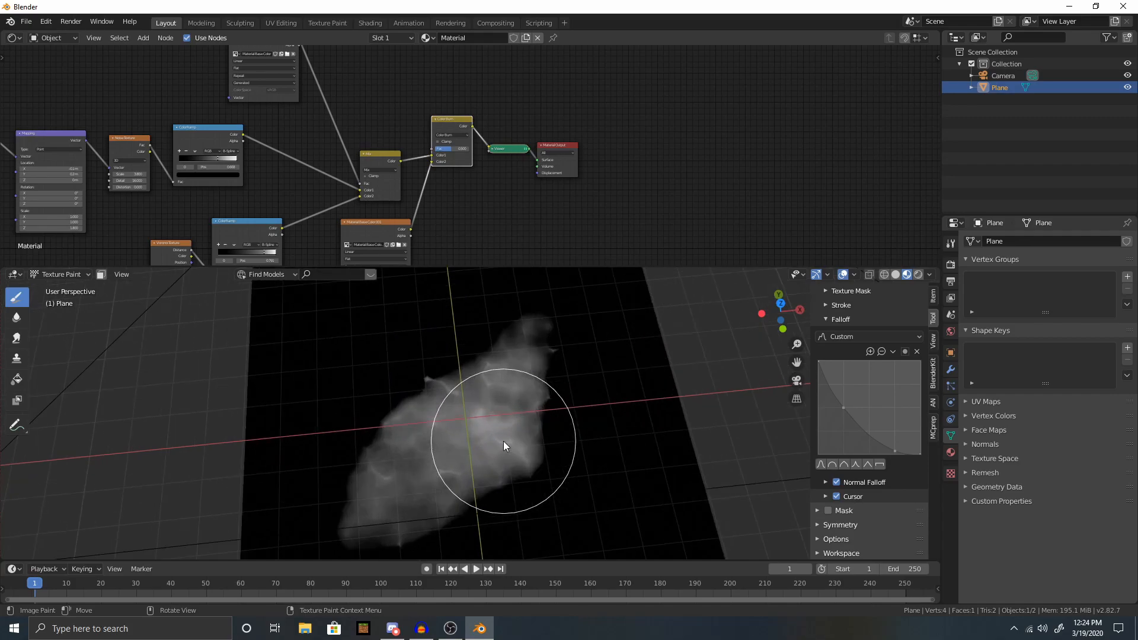
Reduce the brush radius for finer painting around the revealed patch.
{"action": "scroll", "coordinate": [515, 453], "scroll_direction": "down", "scroll_amount": 4}
{"action": "right_click", "coordinate": [474, 415]}
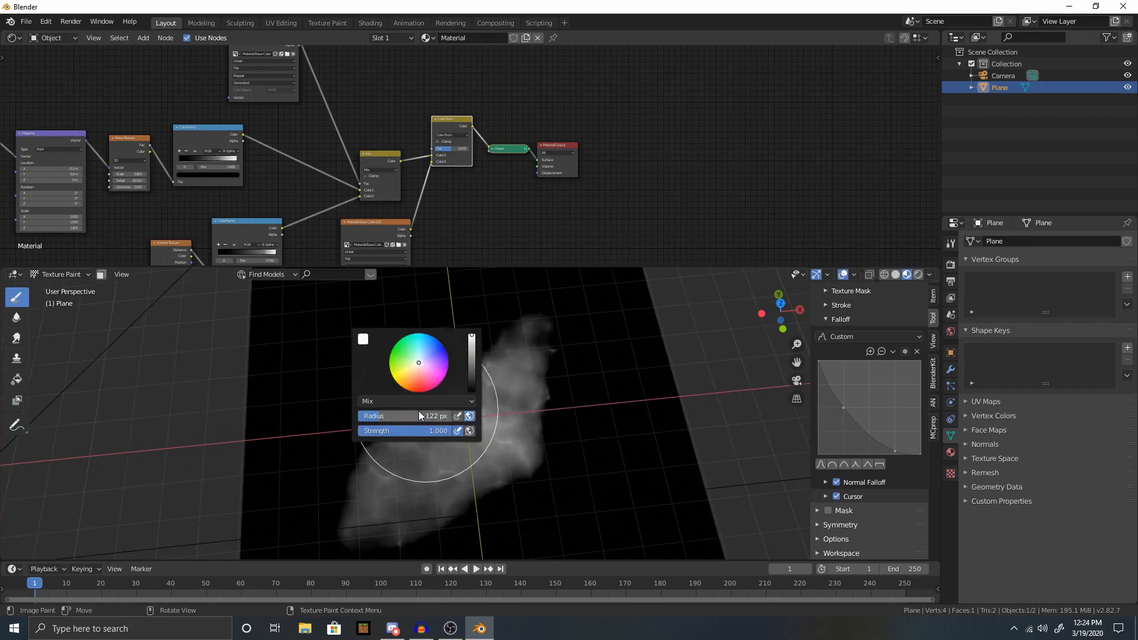
{"action": "mouse_move", "coordinate": [409, 416]}
{"action": "left_mouse_down"}
{"action": "mouse_move", "coordinate": [397, 416]}
{"action": "mouse_move", "coordinate": [446, 448]}
{"action": "mouse_move", "coordinate": [426, 431]}
{"action": "left_mouse_up"}
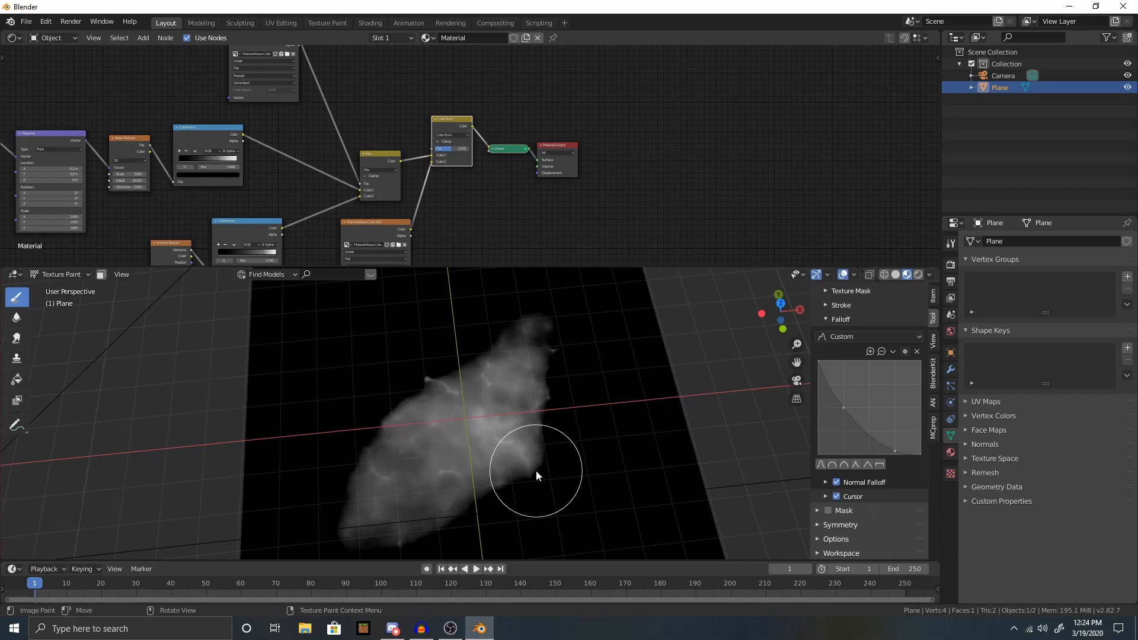
Set the brush strength to 0.775 and paint white arms extending the patch toward the plane's right and upper-left sides.
{"action": "right_click", "coordinate": [422, 439]}
{"action": "left_click_drag", "start_coordinate": [368, 454], "coordinate": [391, 454]}
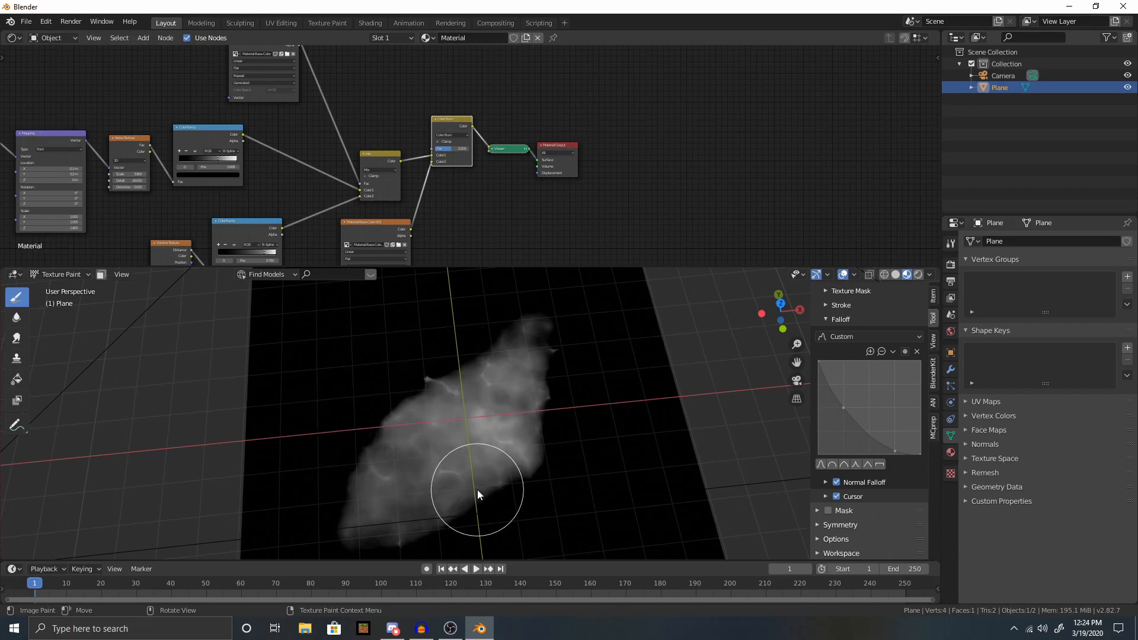
{"action": "left_click_drag", "start_coordinate": [539, 475], "coordinate": [617, 450]}
{"action": "scroll", "coordinate": [551, 475], "scroll_direction": "down", "scroll_amount": 3}
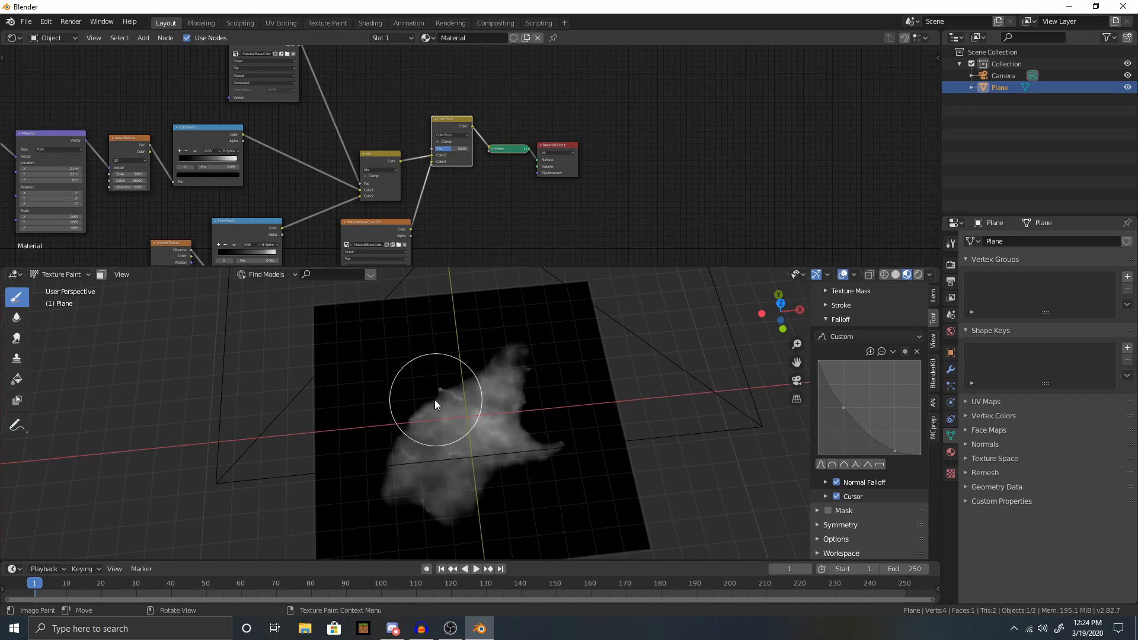
{"action": "left_click_drag", "start_coordinate": [439, 390], "coordinate": [414, 371]}
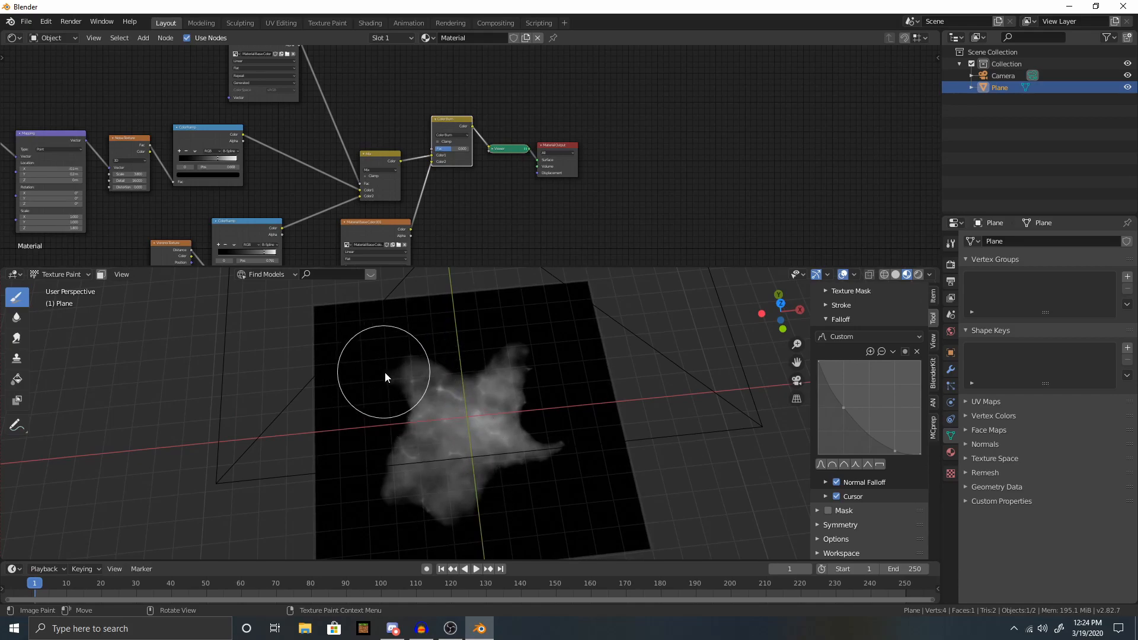
Set the brush color to black for painting parts of the revealed patch away.
{"action": "scroll", "coordinate": [410, 365], "scroll_direction": "up", "scroll_amount": 5}
{"action": "middle_click_drag", "start_coordinate": [410, 365], "coordinate": [369, 359]}
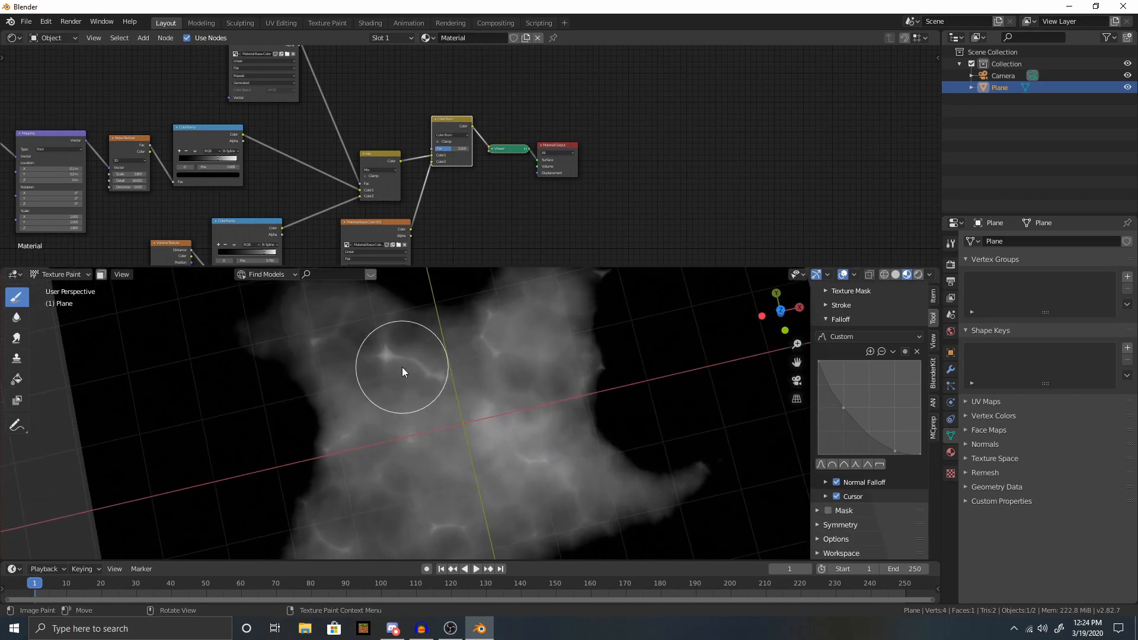
{"action": "scroll", "coordinate": [508, 424], "scroll_direction": "down", "scroll_amount": 5}
{"action": "scroll", "coordinate": [433, 435], "scroll_direction": "up", "scroll_amount": 2}
{"action": "scroll", "coordinate": [454, 453], "scroll_direction": "down", "scroll_amount": 4}
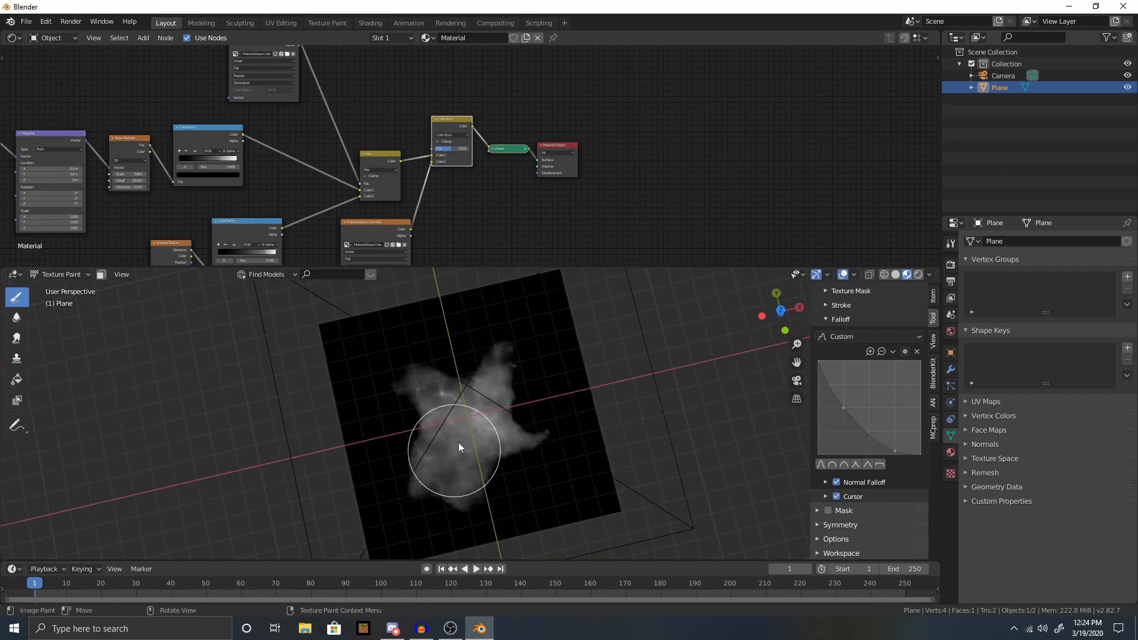
{"action": "mouse_move", "coordinate": [496, 425]}
{"action": "middle_mouse_down"}
{"action": "mouse_move", "coordinate": [428, 453]}
{"action": "mouse_move", "coordinate": [438, 446]}
{"action": "middle_mouse_up"}
{"action": "right_click", "coordinate": [445, 440]}
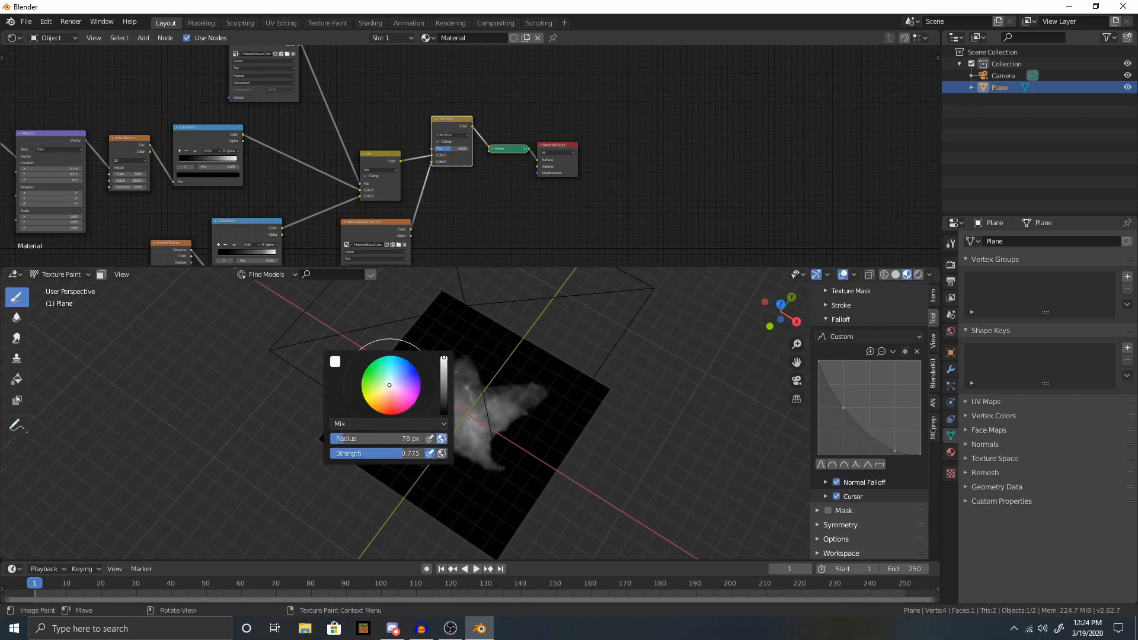
{"action": "left_click_drag", "start_coordinate": [444, 387], "coordinate": [445, 441]}
Paint black along the patch's right side to trim its upper-right arm and right tail.
{"action": "middle_click_drag", "start_coordinate": [453, 441], "coordinate": [468, 432]}
{"action": "scroll", "coordinate": [450, 425], "scroll_direction": "up", "scroll_amount": 4}
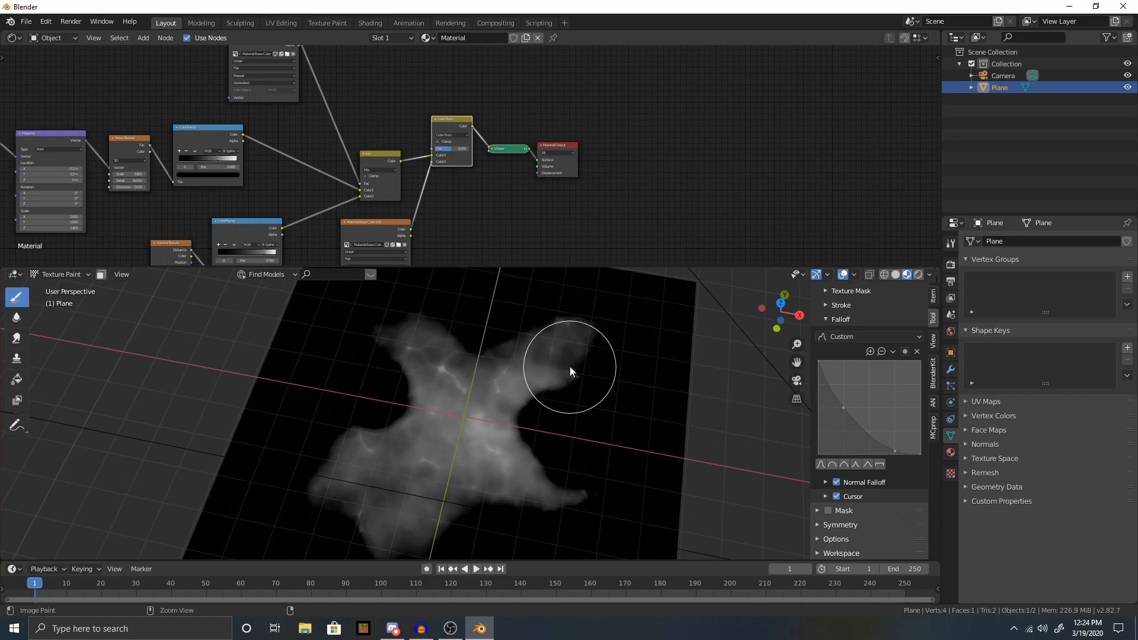
{"action": "mouse_move", "coordinate": [582, 374]}
{"action": "left_mouse_down"}
{"action": "mouse_move", "coordinate": [581, 315]}
{"action": "mouse_move", "coordinate": [624, 355]}
{"action": "mouse_move", "coordinate": [599, 386]}
{"action": "mouse_move", "coordinate": [589, 448]}
{"action": "left_mouse_up"}
{"action": "mouse_move", "coordinate": [589, 448]}
{"action": "middle_mouse_down"}
{"action": "mouse_move", "coordinate": [609, 410]}
{"action": "mouse_move", "coordinate": [626, 475]}
{"action": "middle_mouse_up"}
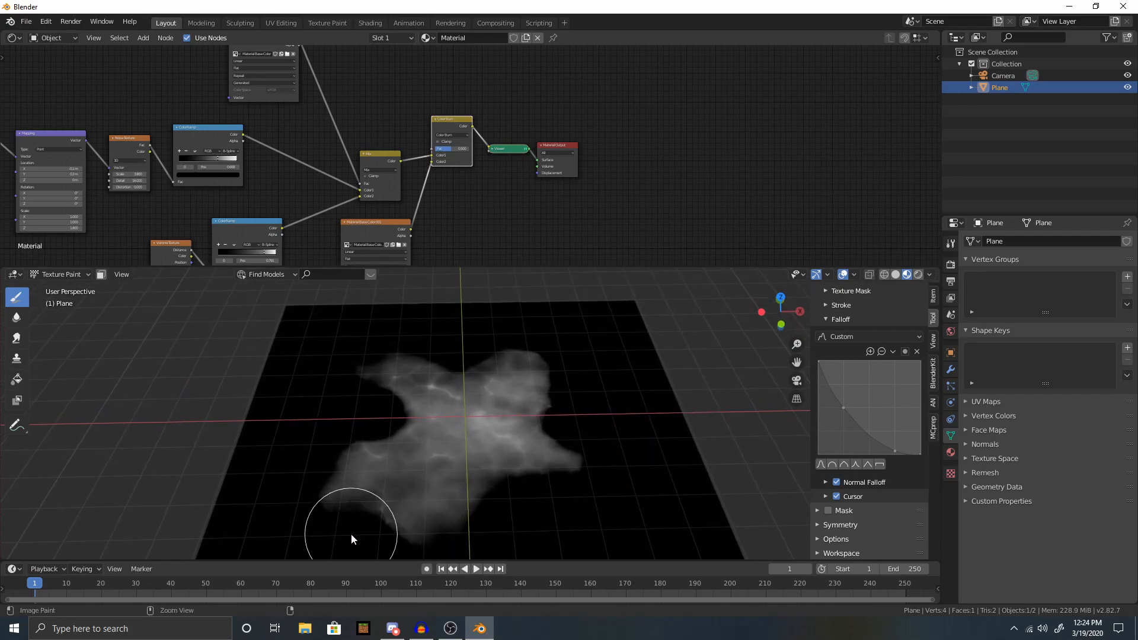
Try dark strokes on the patch's lower edge and upper-left arm, undoing each one.
{"action": "middle_click_drag", "start_coordinate": [416, 535], "coordinate": [493, 528]}
{"action": "scroll", "coordinate": [494, 528], "scroll_direction": "down", "scroll_amount": 4}
{"action": "right_click", "coordinate": [491, 481]}
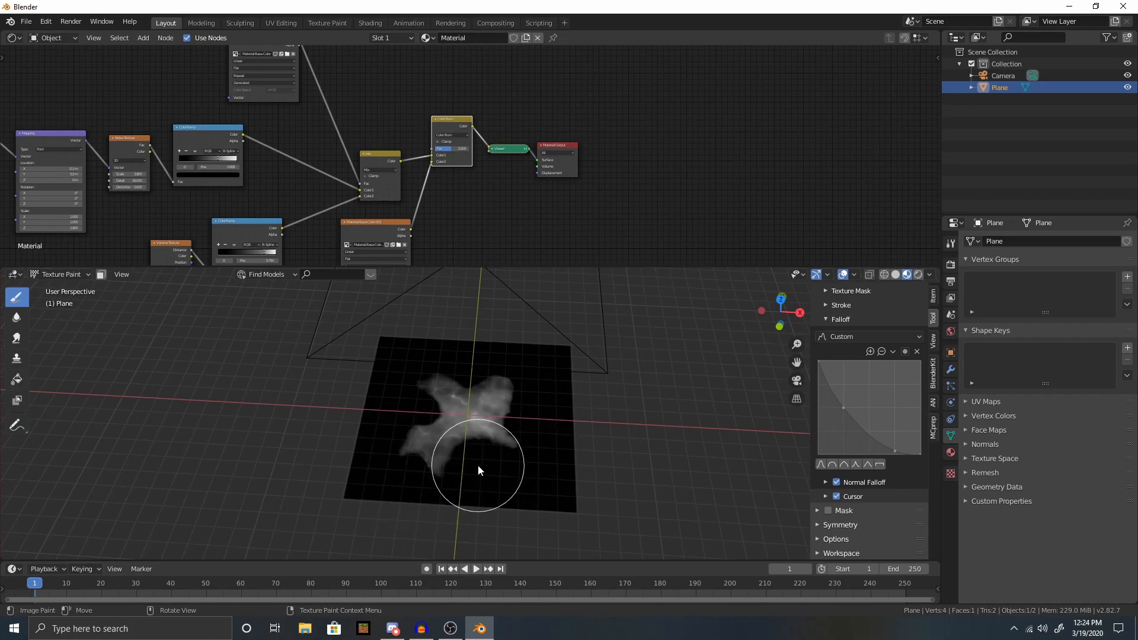
{"action": "key", "text": "ctrl+z"}
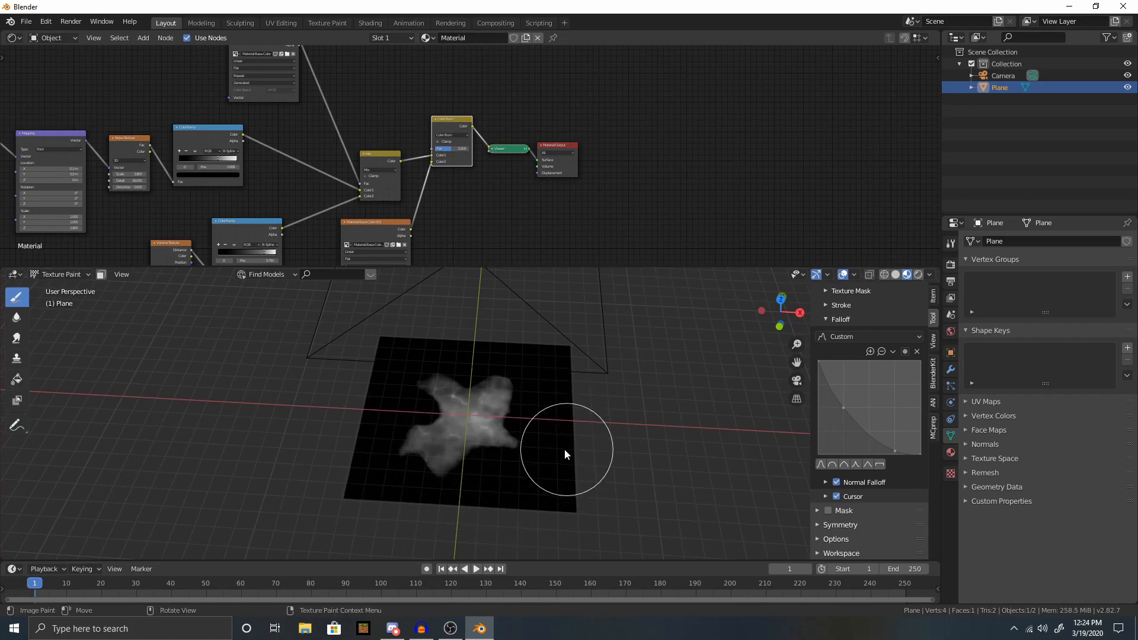
{"action": "middle_click_drag", "start_coordinate": [533, 474], "coordinate": [557, 525]}
{"action": "scroll", "coordinate": [493, 478], "scroll_direction": "up", "scroll_amount": 5}
{"action": "left_click_drag", "start_coordinate": [410, 367], "coordinate": [423, 384]}
{"action": "key", "text": "ctrl+z"}
Lighten the brush color to a medium grey.
{"action": "right_click", "coordinate": [424, 382]}
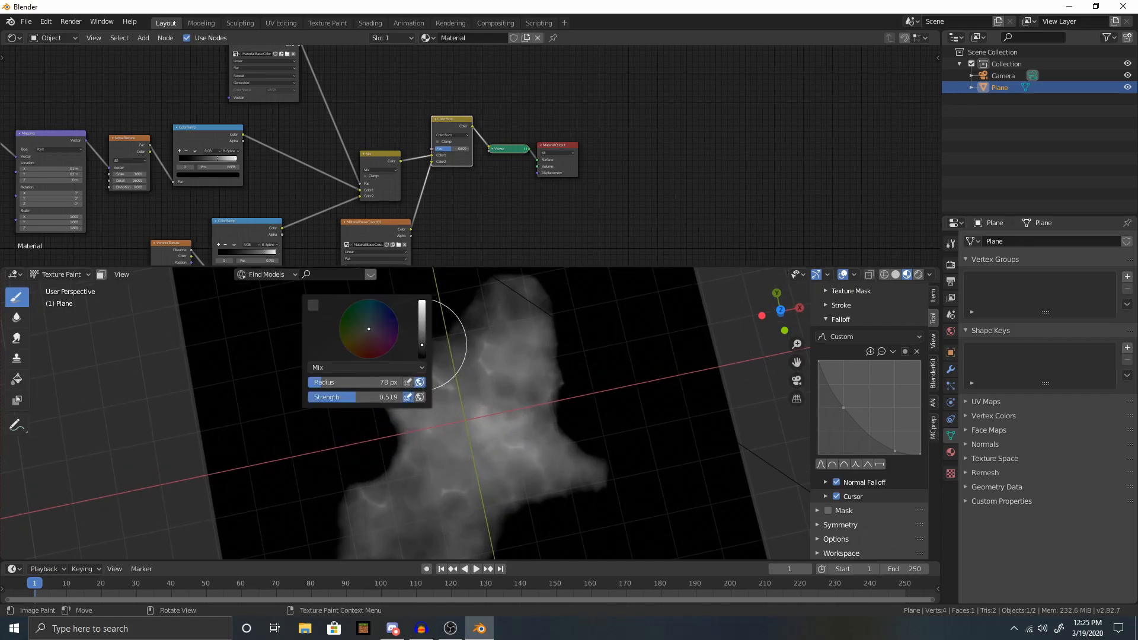
{"action": "right_click", "coordinate": [428, 373]}
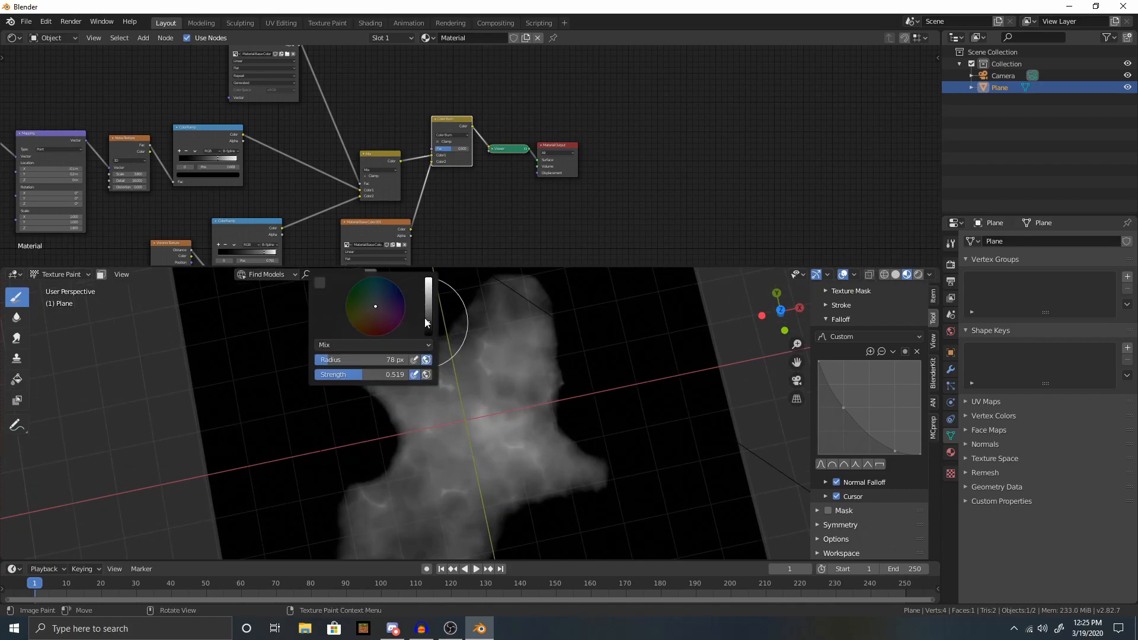
{"action": "left_click", "coordinate": [429, 303]}
Try a grey stroke on the patch's upper-left arm, undo it, and dab the arm once more.
{"action": "mouse_move", "coordinate": [404, 356]}
{"action": "left_mouse_down"}
{"action": "mouse_move", "coordinate": [420, 375]}
{"action": "mouse_move", "coordinate": [411, 382]}
{"action": "left_mouse_up"}
{"action": "key", "text": "ctrl+z"}
{"action": "key", "text": "ctrl+z"}
{"action": "left_click", "coordinate": [414, 373]}
Check the painted plane in Rendered shading and return to Material Preview shading.
{"action": "key", "text": "z"}
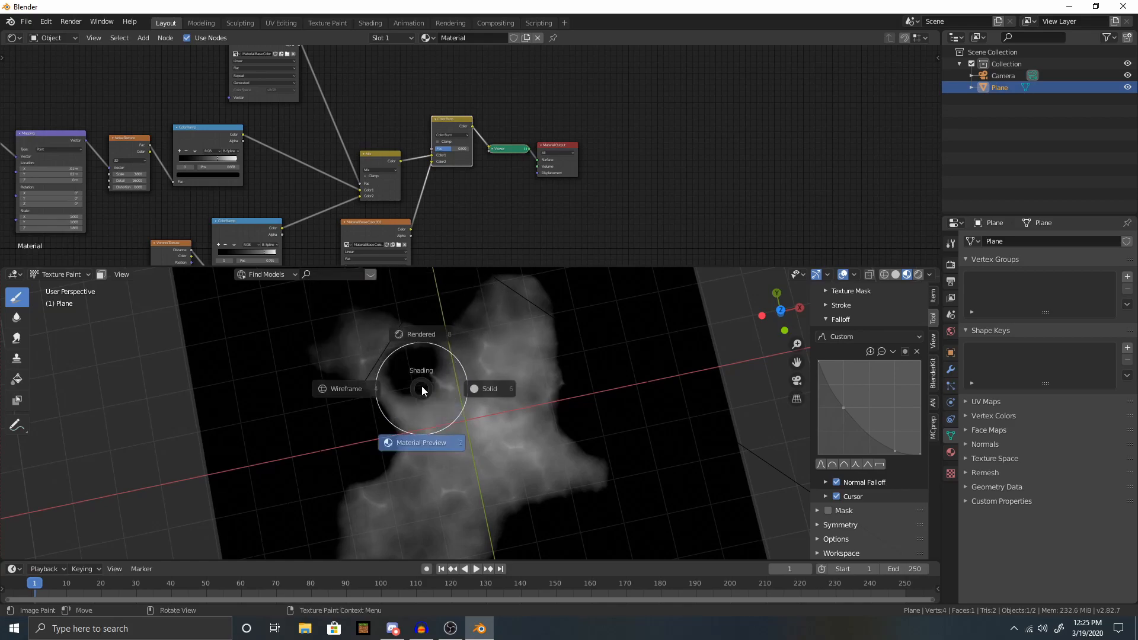
{"action": "left_click", "coordinate": [421, 375]}
{"action": "scroll", "coordinate": [407, 366], "scroll_direction": "down", "scroll_amount": 3}
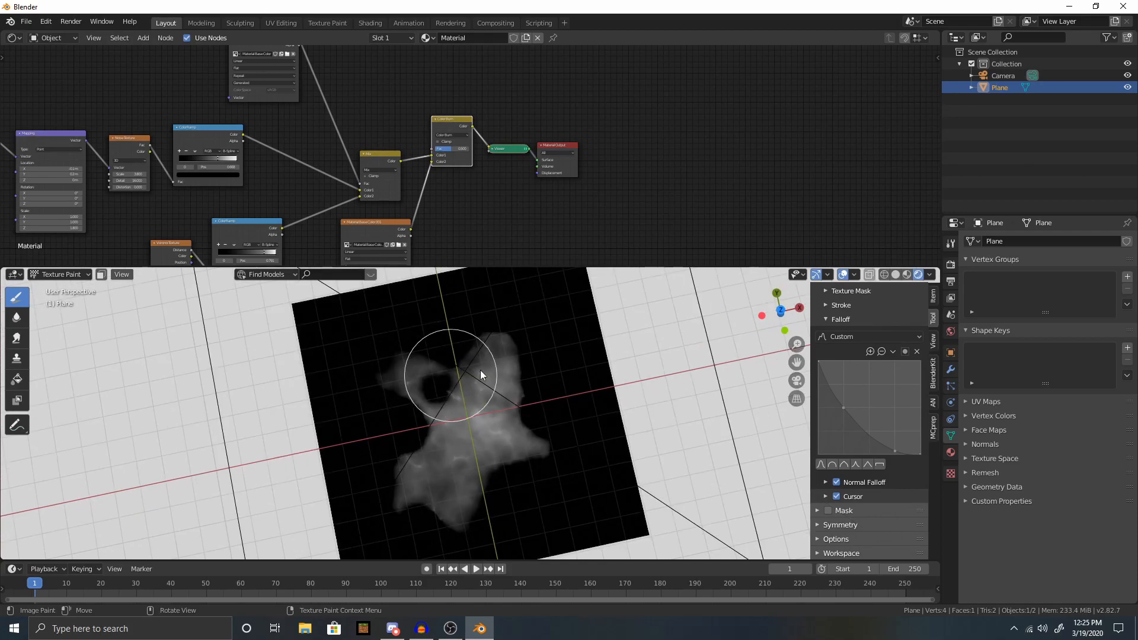
{"action": "left_click", "coordinate": [907, 274]}
{"action": "scroll", "coordinate": [451, 441], "scroll_direction": "up", "scroll_amount": 3}
Undo the grey dab on the patch's upper-left arm.
{"action": "right_click", "coordinate": [451, 441]}
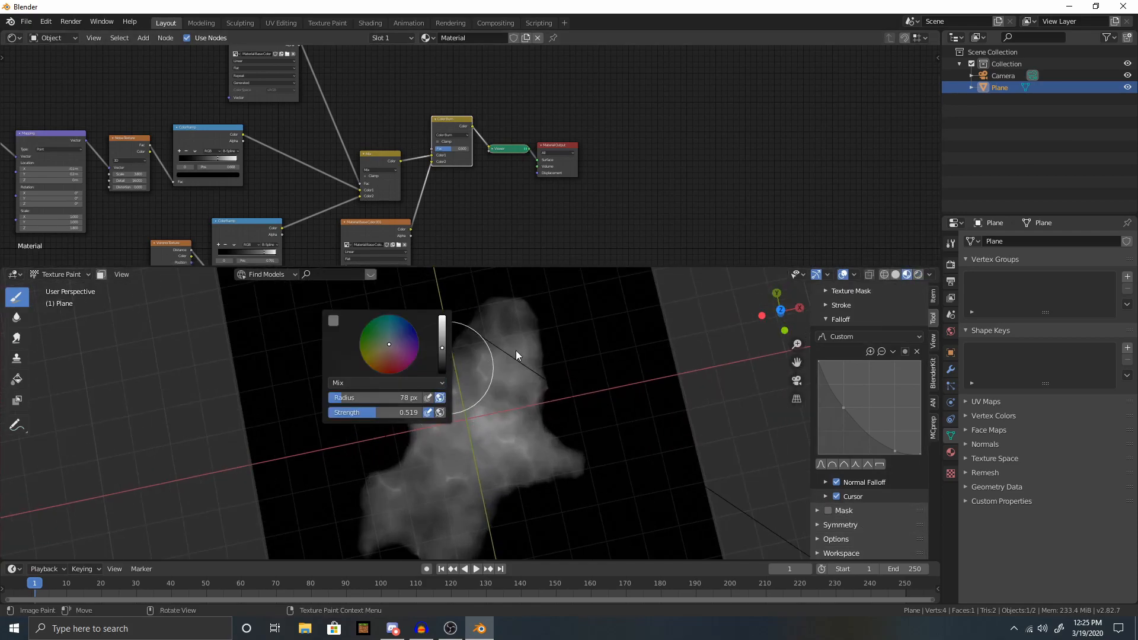
{"action": "key", "text": "ctrl+z"}
{"action": "key", "text": "ctrl+z"}
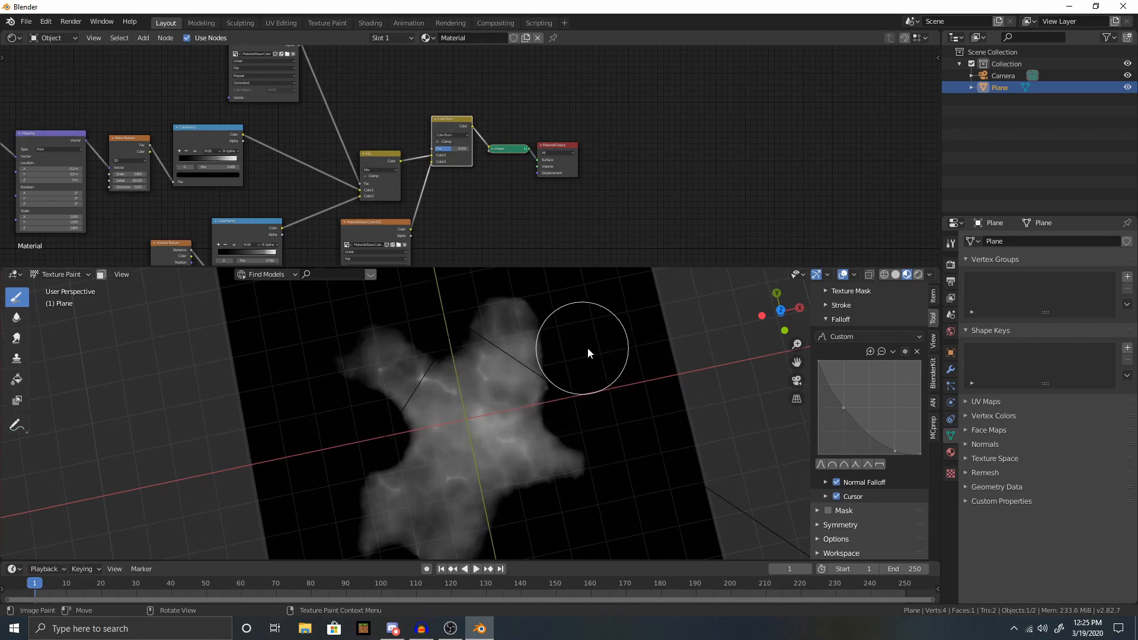
Bring the texture coordinate and mapping nodes of the material into view.
{"action": "scroll", "coordinate": [583, 424], "scroll_direction": "down", "scroll_amount": 1}
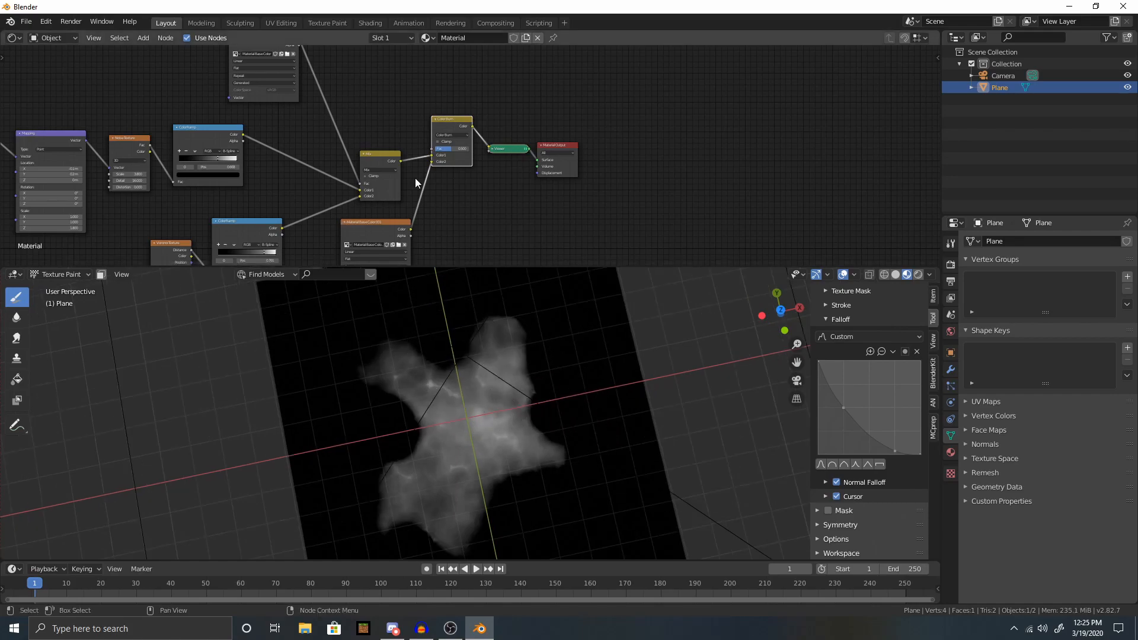
{"action": "middle_click_drag", "start_coordinate": [303, 183], "coordinate": [467, 161]}
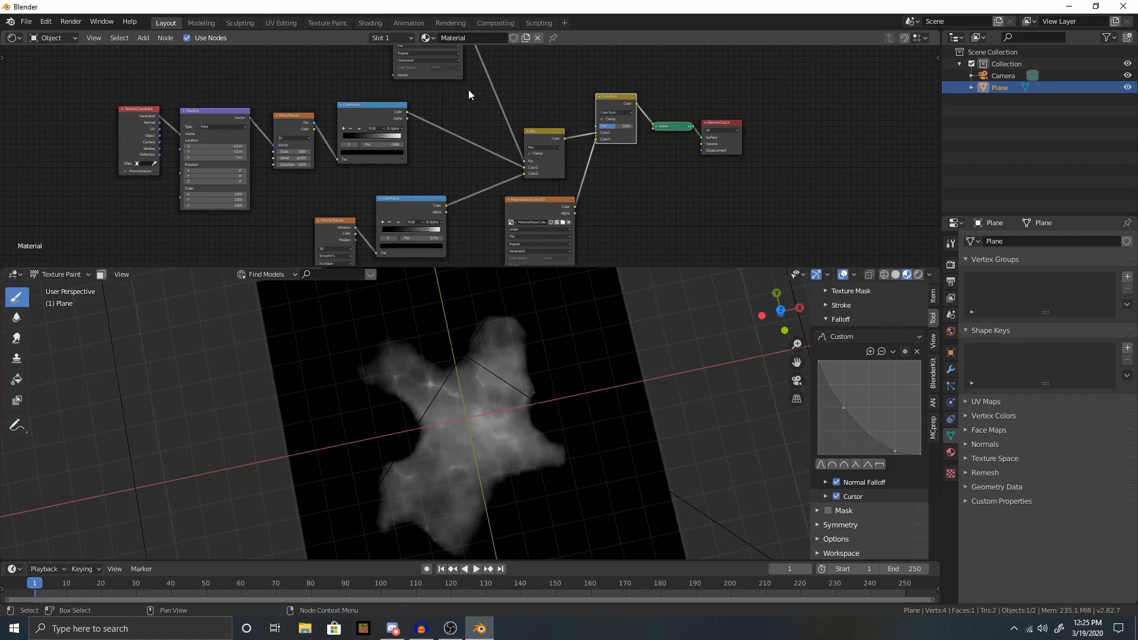
Undo the stray dab, adjust the brush colour, and paint over the cloud's upper-left and lower areas.
{"action": "left_click", "coordinate": [504, 409]}
{"action": "key", "text": "ctrl+z"}
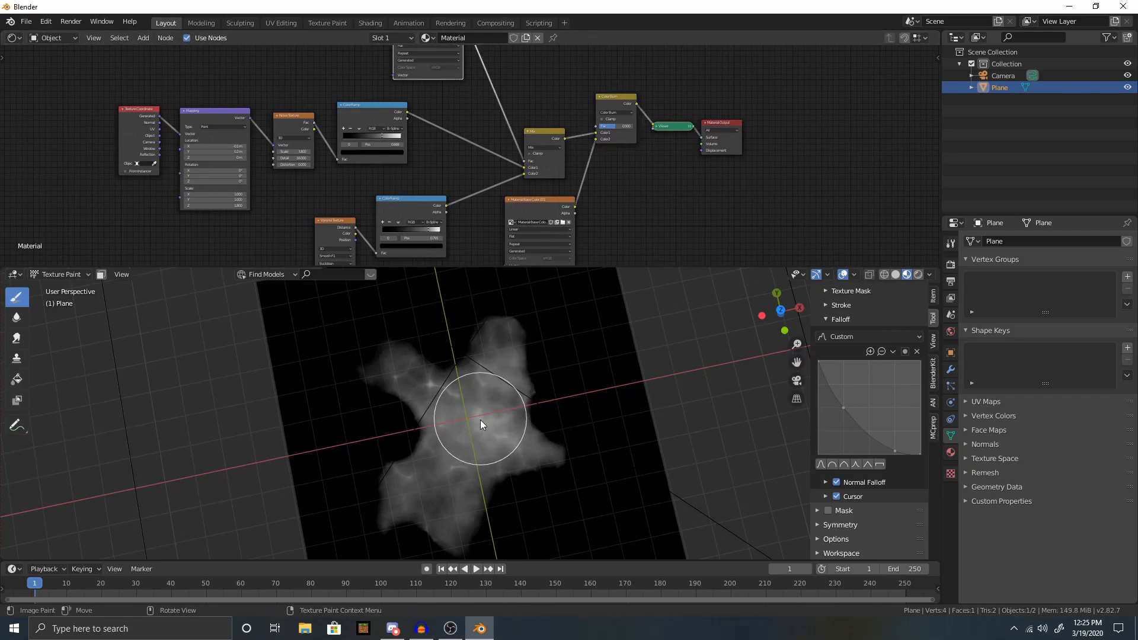
{"action": "scroll", "coordinate": [439, 390], "scroll_direction": "up", "scroll_amount": 4}
{"action": "right_click", "coordinate": [437, 389]}
{"action": "left_click", "coordinate": [436, 361]}
{"action": "left_click_drag", "start_coordinate": [387, 353], "coordinate": [455, 389]}
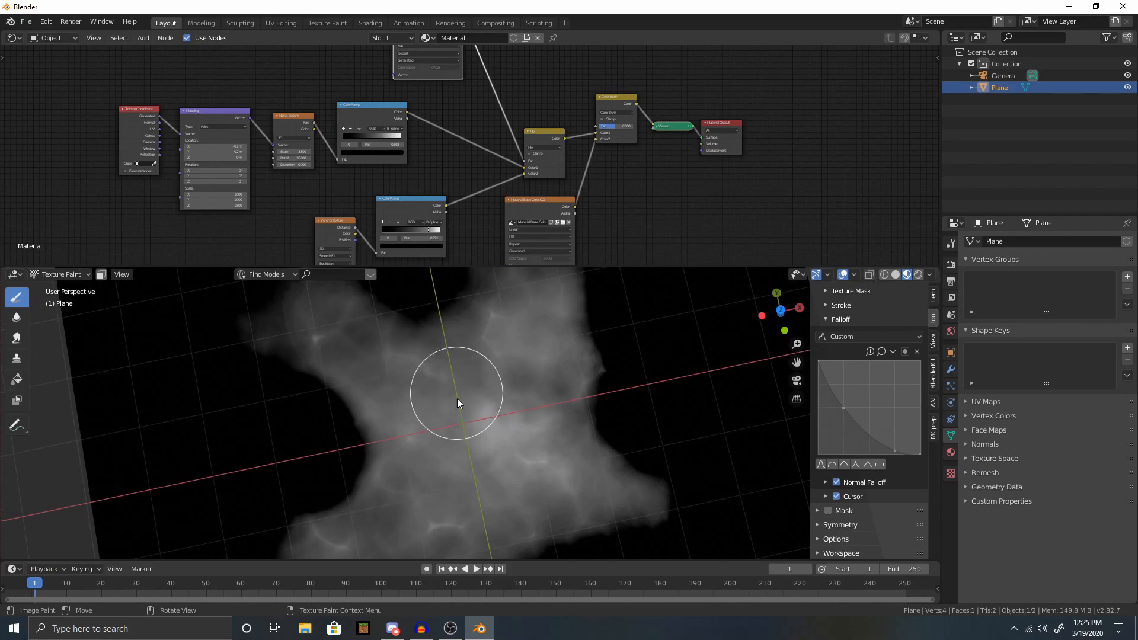
{"action": "mouse_move", "coordinate": [438, 434]}
{"action": "middle_mouse_down"}
{"action": "mouse_move", "coordinate": [463, 353]}
{"action": "mouse_move", "coordinate": [451, 414]}
{"action": "middle_mouse_up"}
{"action": "scroll", "coordinate": [455, 442], "scroll_direction": "down", "scroll_amount": 1}
{"action": "left_click_drag", "start_coordinate": [465, 517], "coordinate": [382, 531]}
{"action": "middle_click_drag", "start_coordinate": [517, 505], "coordinate": [523, 487]}
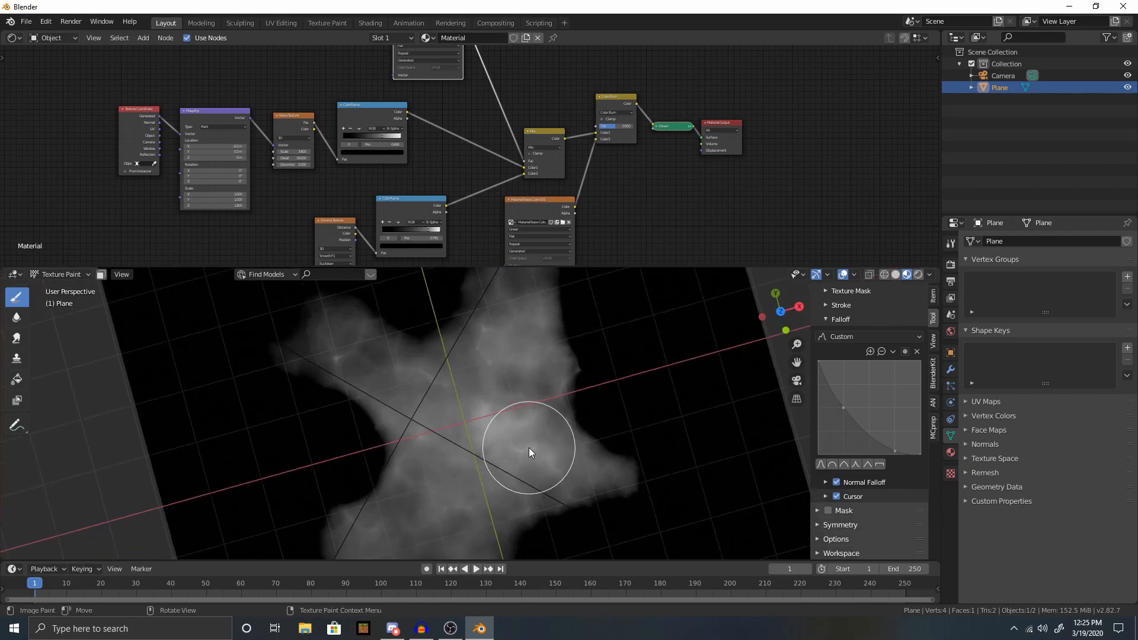
Select the Material Base Color.001 image texture node below the Mix node.
{"action": "mouse_move", "coordinate": [478, 404]}
{"action": "middle_mouse_down"}
{"action": "mouse_move", "coordinate": [516, 437]}
{"action": "mouse_move", "coordinate": [466, 418]}
{"action": "mouse_move", "coordinate": [468, 386]}
{"action": "mouse_move", "coordinate": [473, 443]}
{"action": "mouse_move", "coordinate": [486, 450]}
{"action": "middle_mouse_up"}
{"action": "scroll", "coordinate": [645, 243], "scroll_direction": "down", "scroll_amount": 1}
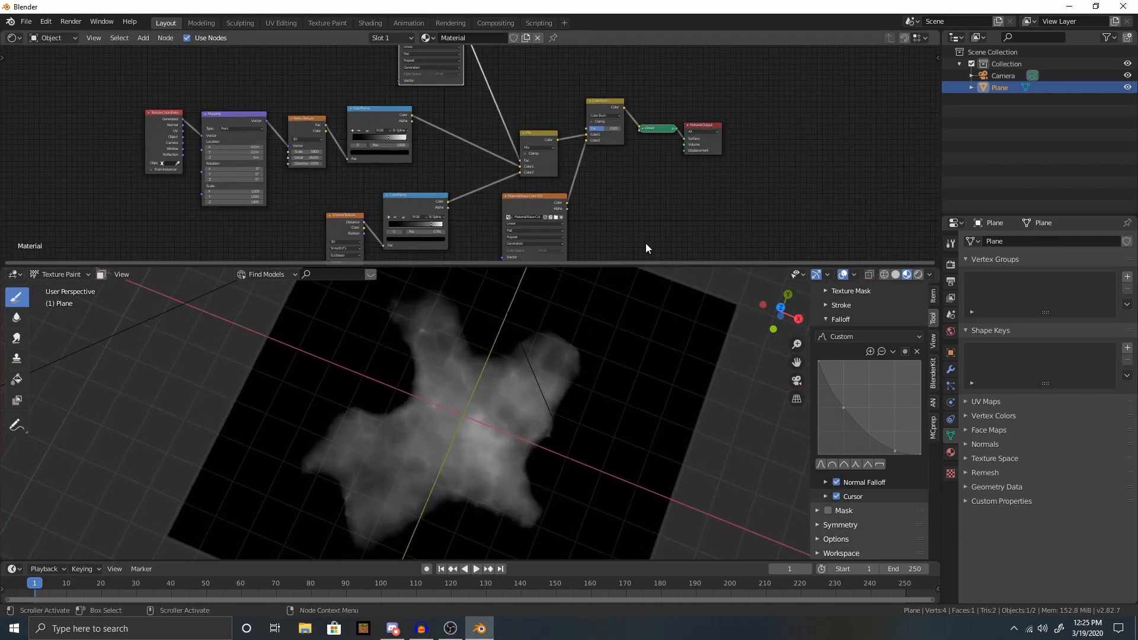
{"action": "middle_click_drag", "start_coordinate": [529, 359], "coordinate": [442, 357]}
{"action": "mouse_move", "coordinate": [554, 308]}
{"action": "middle_mouse_down"}
{"action": "mouse_move", "coordinate": [478, 351]}
{"action": "mouse_move", "coordinate": [712, 372]}
{"action": "mouse_move", "coordinate": [638, 384]}
{"action": "middle_mouse_up"}
{"action": "scroll", "coordinate": [638, 384], "scroll_direction": "down", "scroll_amount": 1}
{"action": "middle_click_drag", "start_coordinate": [624, 184], "coordinate": [603, 180]}
{"action": "left_click", "coordinate": [503, 194]}
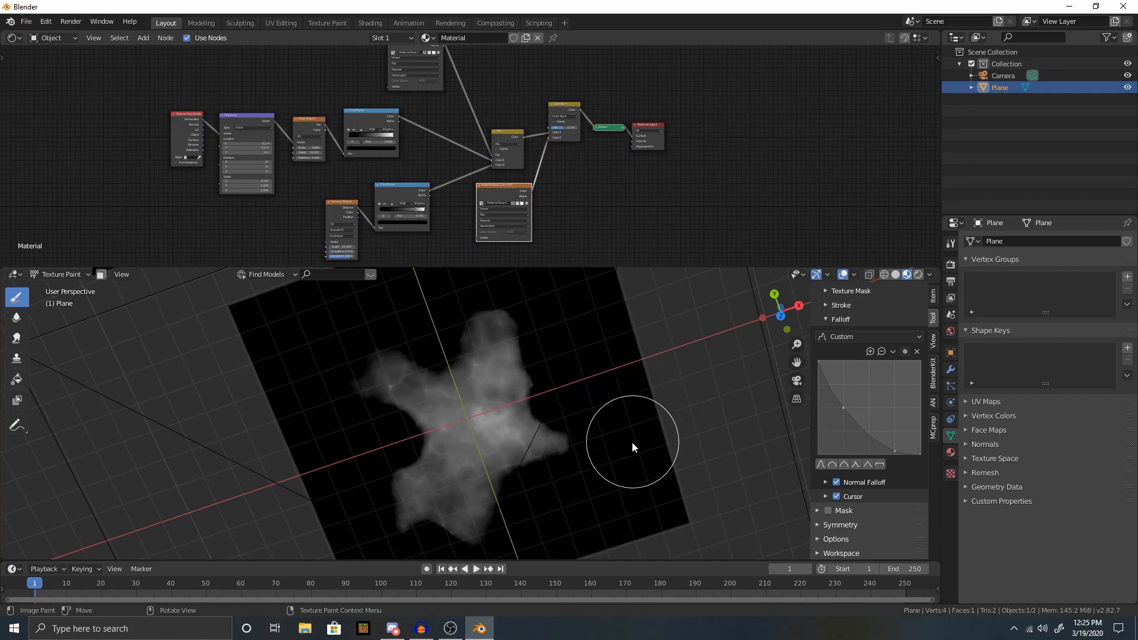
Set the paint brush colour to black.
{"action": "right_click", "coordinate": [593, 362]}
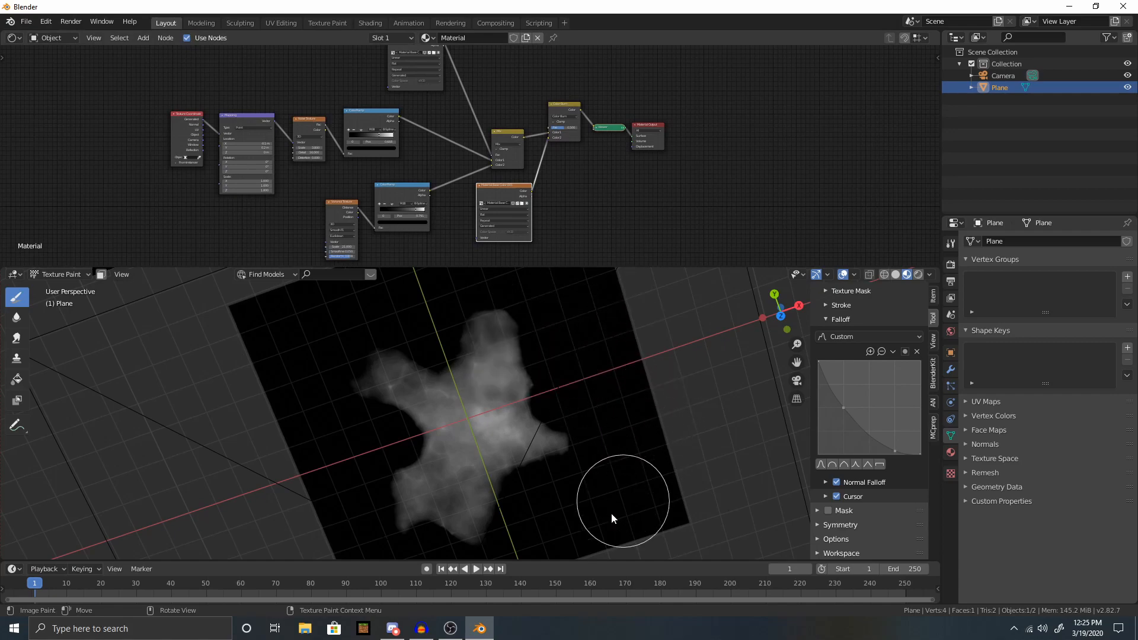
{"action": "right_click", "coordinate": [572, 468]}
{"action": "left_click_drag", "start_coordinate": [571, 396], "coordinate": [572, 427]}
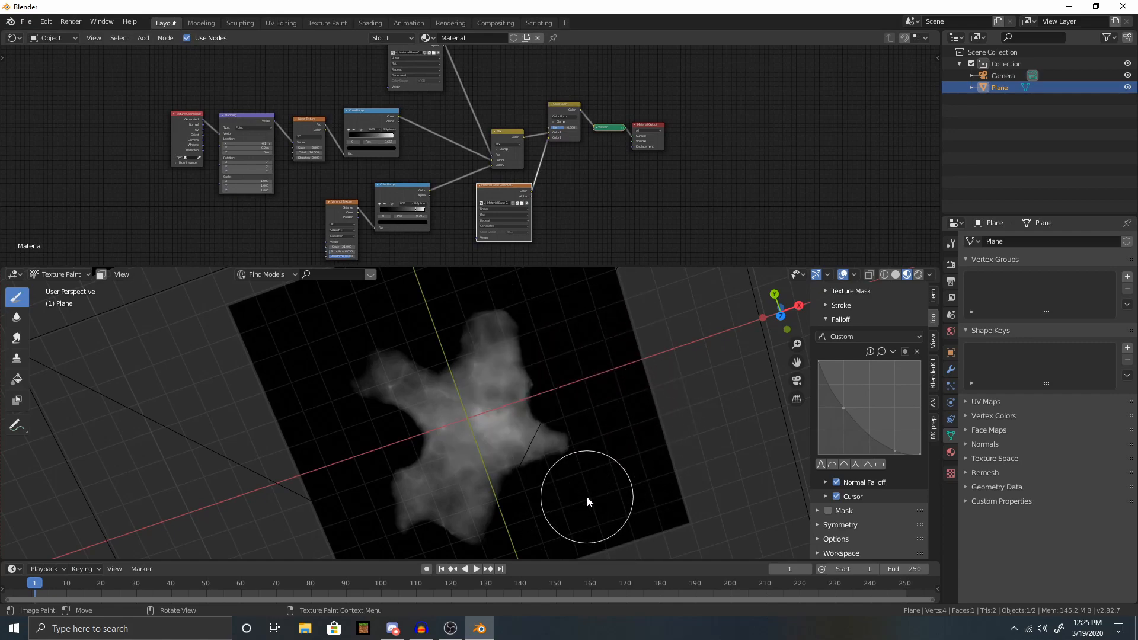
{"action": "middle_click_drag", "start_coordinate": [606, 493], "coordinate": [578, 441]}
{"action": "right_click", "coordinate": [624, 473]}
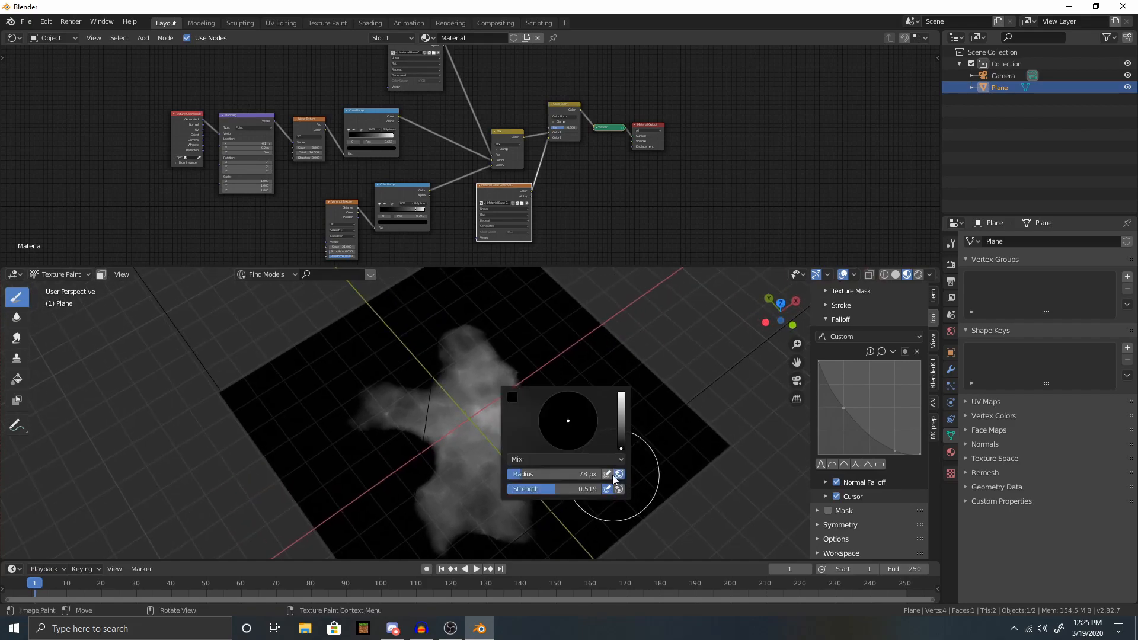
Set the brush to white with strength 0.837, try a vertical stroke over the cloud's left side, and undo it.
{"action": "scroll", "coordinate": [584, 439], "scroll_direction": "up", "scroll_amount": 3}
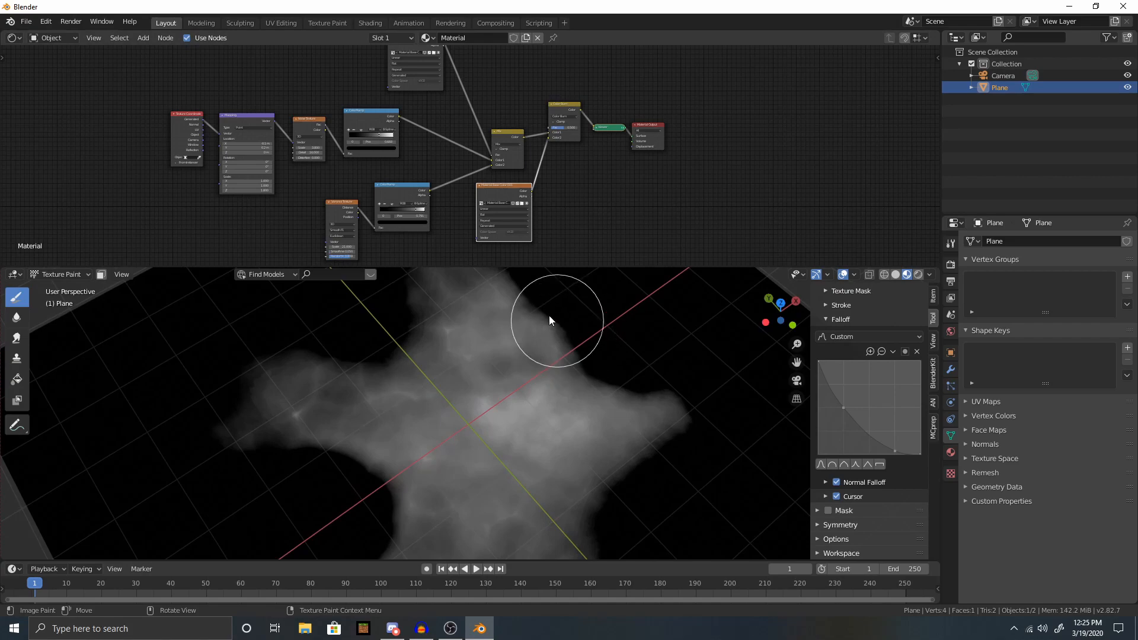
{"action": "middle_click_drag", "start_coordinate": [617, 335], "coordinate": [474, 218]}
{"action": "scroll", "coordinate": [608, 221], "scroll_direction": "down", "scroll_amount": 1}
{"action": "scroll", "coordinate": [472, 218], "scroll_direction": "up", "scroll_amount": 3}
{"action": "scroll", "coordinate": [383, 409], "scroll_direction": "down", "scroll_amount": 7}
{"action": "mouse_move", "coordinate": [414, 412]}
{"action": "middle_mouse_down"}
{"action": "mouse_move", "coordinate": [480, 438]}
{"action": "mouse_move", "coordinate": [386, 419]}
{"action": "middle_mouse_up"}
{"action": "right_click", "coordinate": [388, 385]}
{"action": "right_click", "coordinate": [392, 331]}
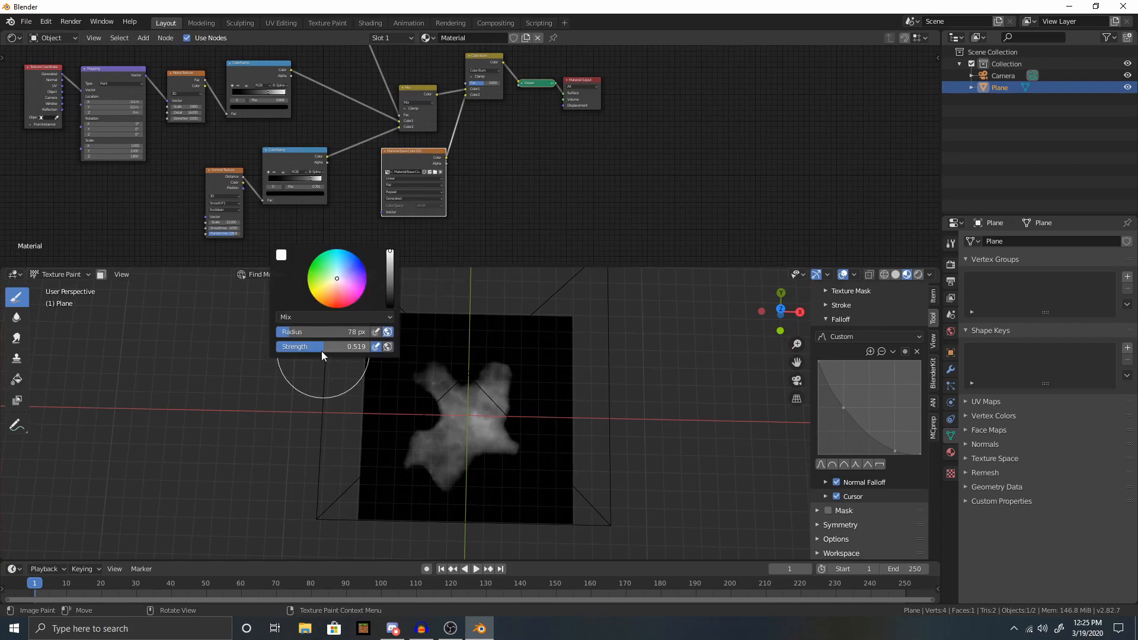
{"action": "mouse_move", "coordinate": [437, 331]}
{"action": "left_mouse_down"}
{"action": "mouse_move", "coordinate": [423, 414]}
{"action": "mouse_move", "coordinate": [441, 471]}
{"action": "left_mouse_up"}
{"action": "key", "text": "ctrl+z"}
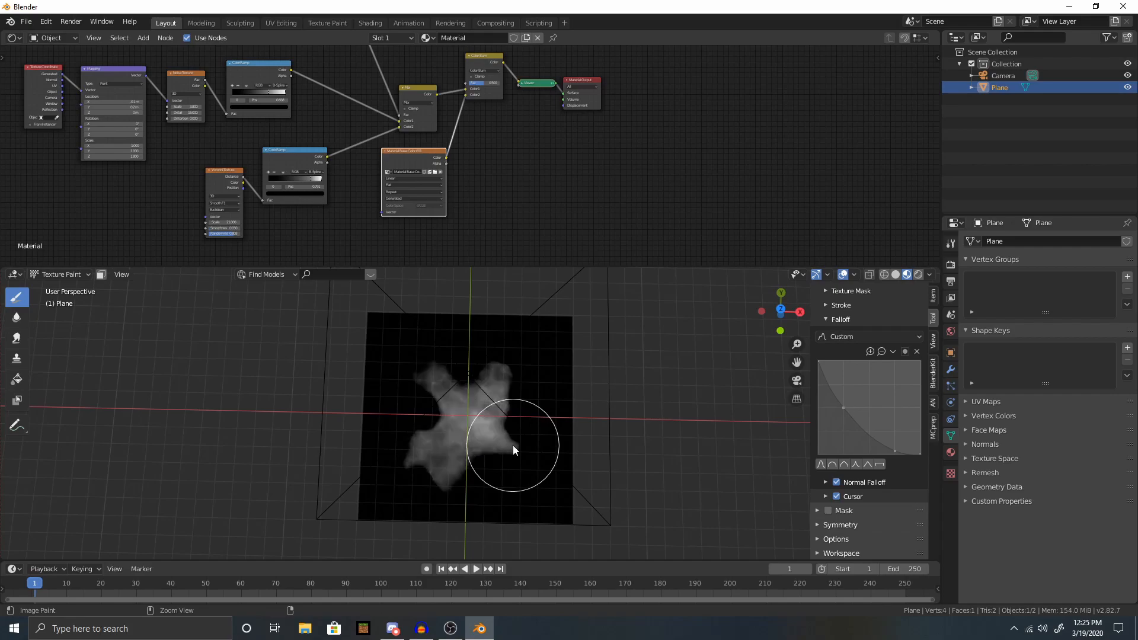
Select the Color Burn node and activate the second Material Base Color texture slot for painting.
{"action": "middle_click_drag", "start_coordinate": [520, 150], "coordinate": [517, 197]}
{"action": "left_click_drag", "start_coordinate": [478, 105], "coordinate": [483, 113]}
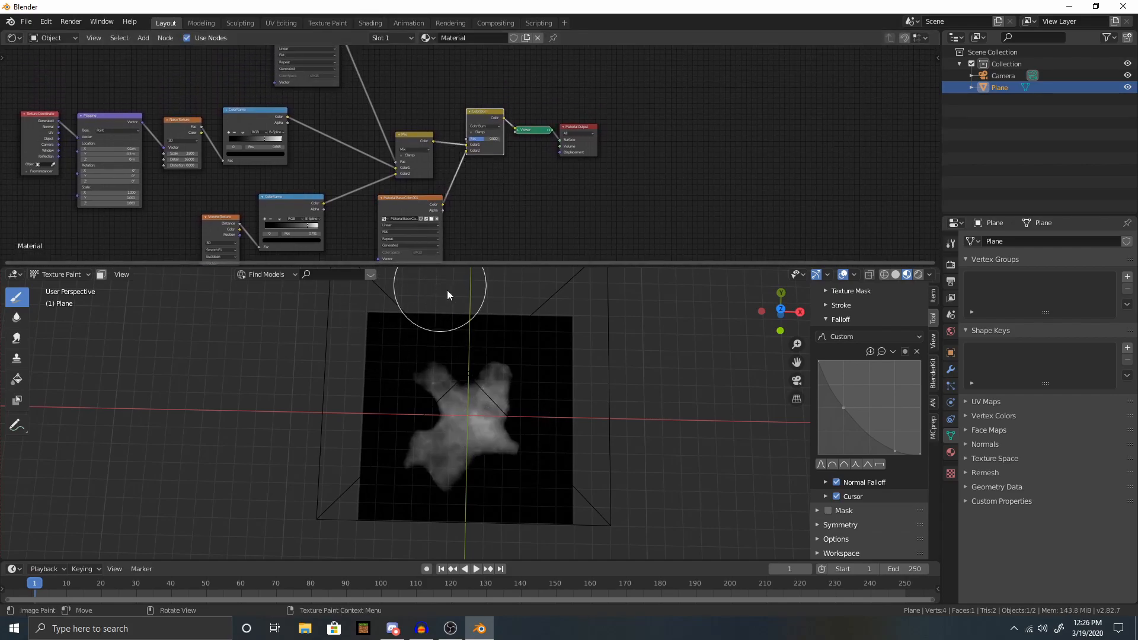
{"action": "scroll", "coordinate": [894, 351], "scroll_direction": "up", "scroll_amount": 3}
{"action": "scroll", "coordinate": [899, 348], "scroll_direction": "up", "scroll_amount": 17}
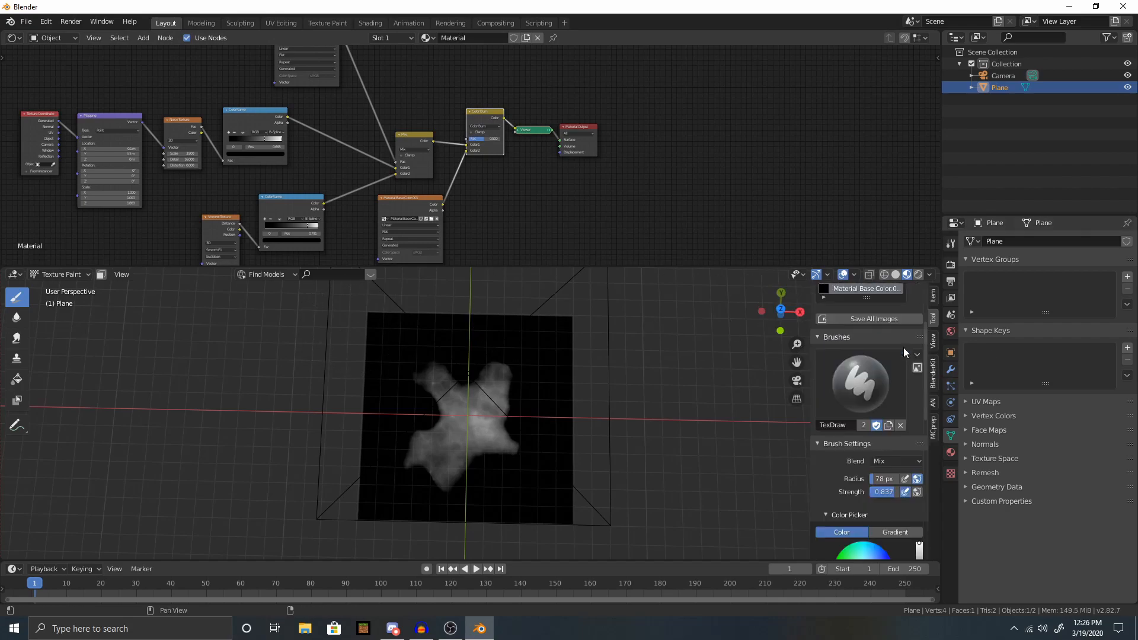
{"action": "left_click", "coordinate": [852, 384]}
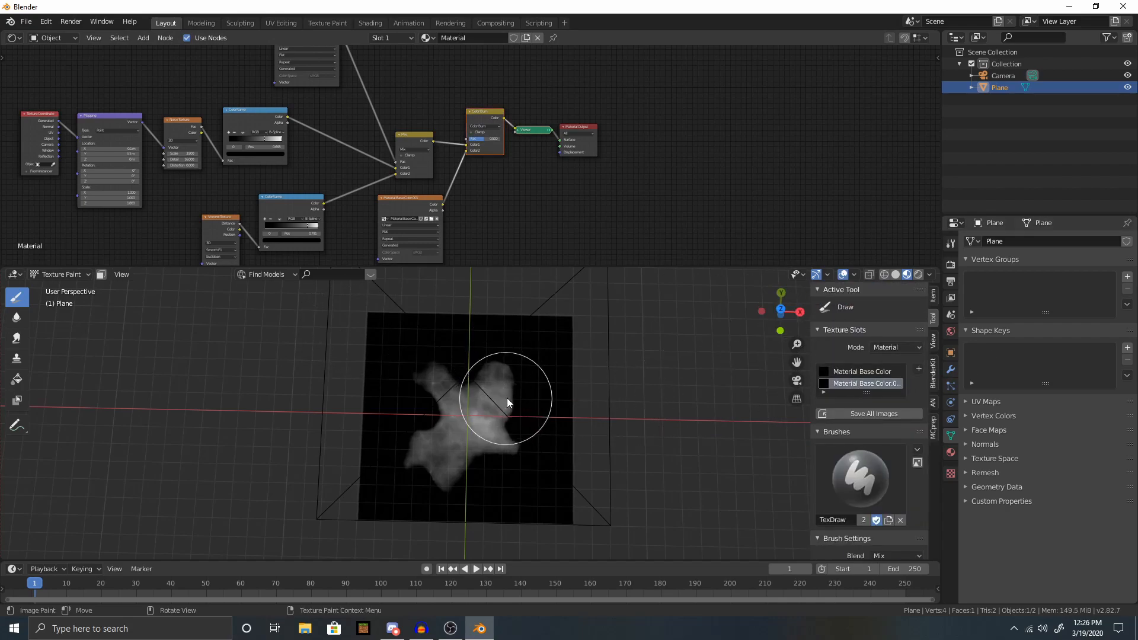
{"action": "mouse_move", "coordinate": [492, 369]}
{"action": "left_mouse_down"}
{"action": "mouse_move", "coordinate": [503, 375]}
{"action": "mouse_move", "coordinate": [545, 343]}
{"action": "left_mouse_up"}
{"action": "mouse_move", "coordinate": [556, 495]}
{"action": "left_mouse_down"}
{"action": "mouse_move", "coordinate": [567, 472]}
{"action": "mouse_move", "coordinate": [527, 432]}
{"action": "mouse_move", "coordinate": [517, 484]}
{"action": "left_mouse_up"}
{"action": "key", "text": "ctrl+z"}
{"action": "key", "text": "ctrl+z"}
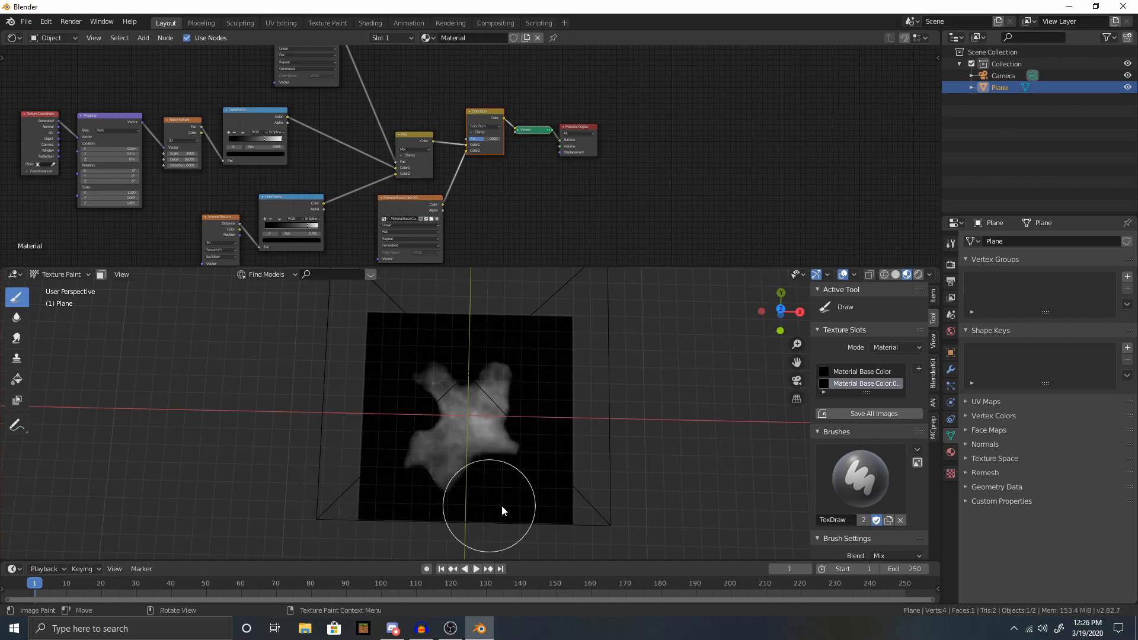
Darken the brush colour and paint a small separate arched cloud patch near the plane's lower-right corner.
{"action": "scroll", "coordinate": [533, 515], "scroll_direction": "up", "scroll_amount": 5}
{"action": "middle_click_drag", "start_coordinate": [580, 528], "coordinate": [522, 382]}
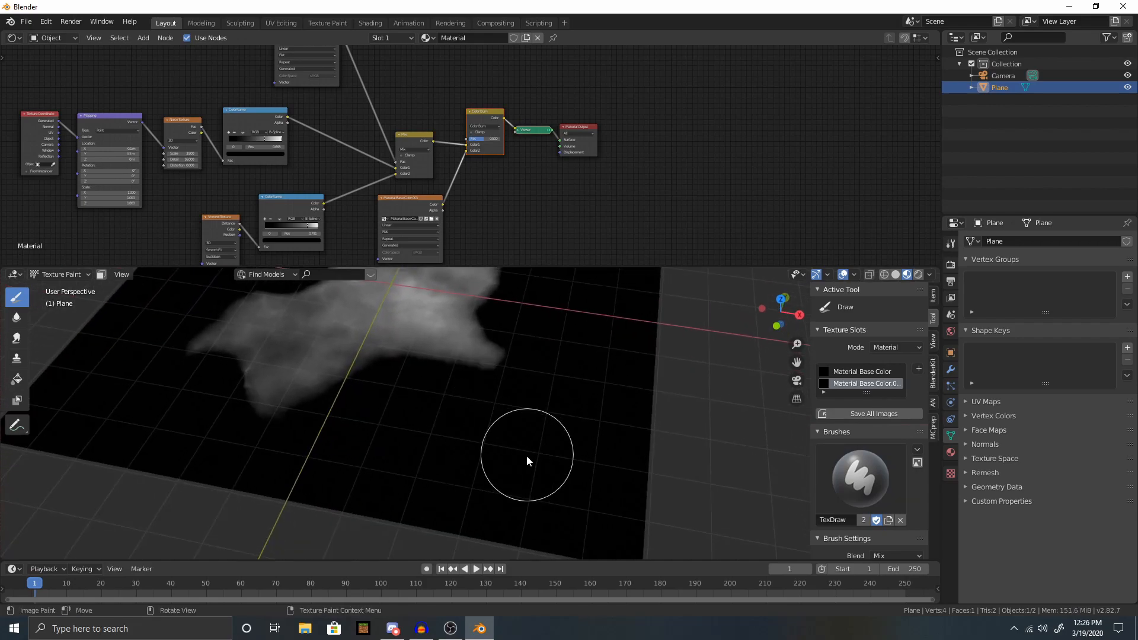
{"action": "mouse_move", "coordinate": [491, 444]}
{"action": "left_mouse_down"}
{"action": "mouse_move", "coordinate": [459, 448]}
{"action": "mouse_move", "coordinate": [496, 462]}
{"action": "mouse_move", "coordinate": [457, 455]}
{"action": "mouse_move", "coordinate": [549, 442]}
{"action": "mouse_move", "coordinate": [542, 412]}
{"action": "mouse_move", "coordinate": [502, 443]}
{"action": "left_mouse_up"}
{"action": "right_click", "coordinate": [503, 441]}
{"action": "left_click_drag", "start_coordinate": [501, 371], "coordinate": [503, 424]}
{"action": "left_click_drag", "start_coordinate": [528, 487], "coordinate": [487, 483]}
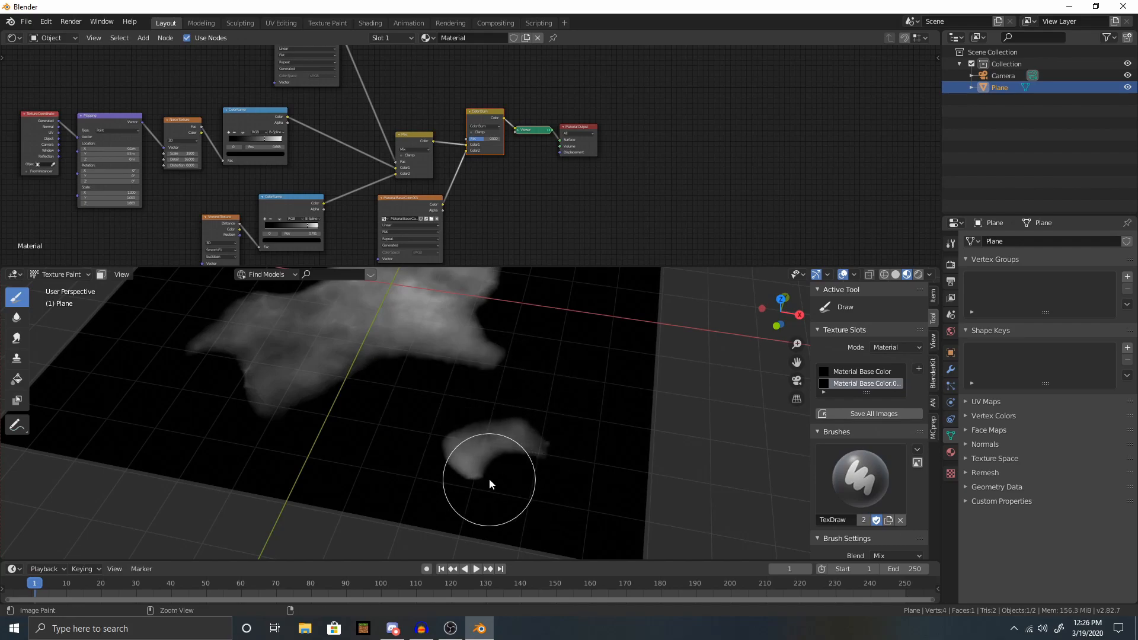
{"action": "key", "text": "ctrl+z"}
{"action": "left_click", "coordinate": [492, 481]}
{"action": "left_click", "coordinate": [440, 453]}
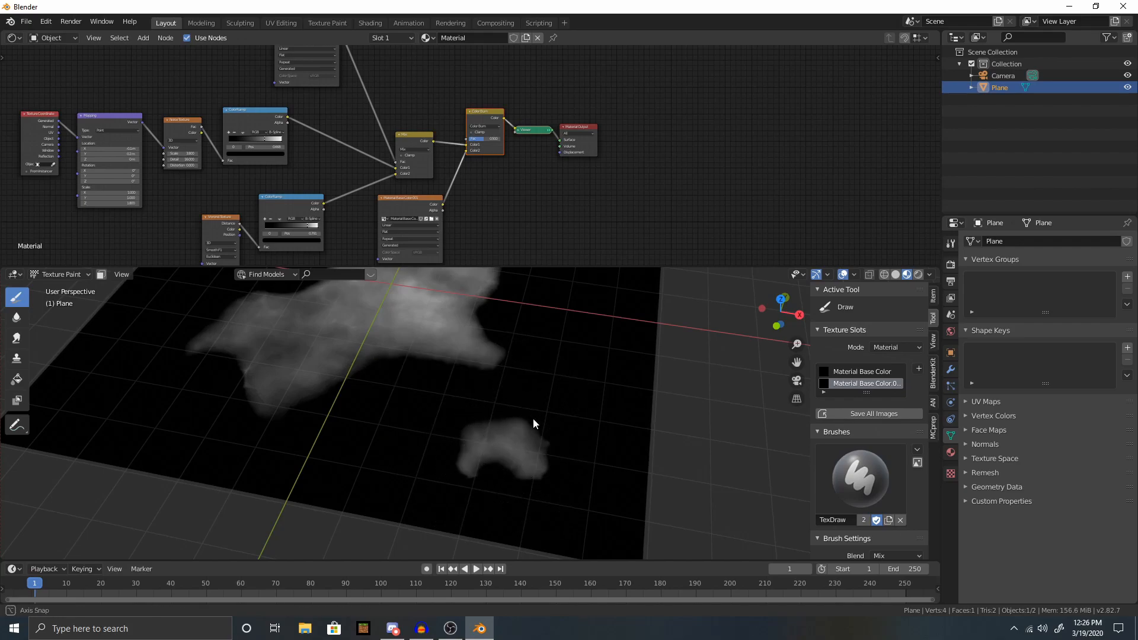
Examine the small cloud patch and the edges of the main cloud up close.
{"action": "middle_click_drag", "start_coordinate": [531, 418], "coordinate": [562, 462]}
{"action": "scroll", "coordinate": [564, 463], "scroll_direction": "down", "scroll_amount": 6}
{"action": "middle_click_drag", "start_coordinate": [380, 392], "coordinate": [422, 398], "text": "shift"}
{"action": "scroll", "coordinate": [463, 369], "scroll_direction": "up", "scroll_amount": 6}
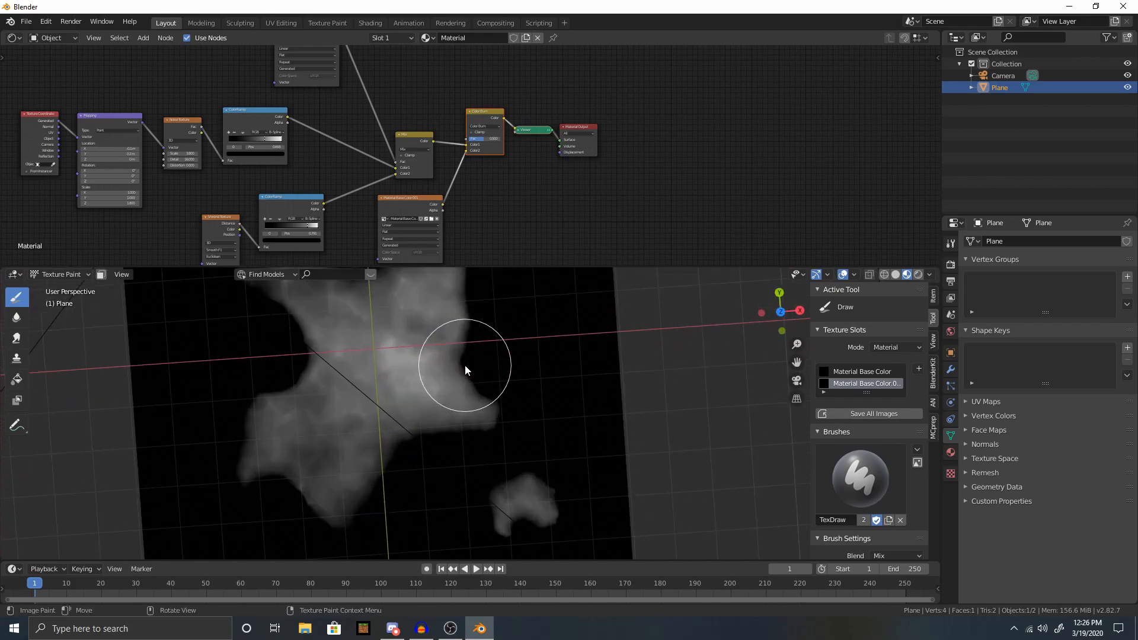
{"action": "middle_click_drag", "start_coordinate": [517, 425], "coordinate": [527, 355]}
{"action": "scroll", "coordinate": [465, 384], "scroll_direction": "up", "scroll_amount": 5}
{"action": "mouse_move", "coordinate": [464, 384]}
{"action": "middle_mouse_down"}
{"action": "mouse_move", "coordinate": [485, 437]}
{"action": "mouse_move", "coordinate": [454, 435]}
{"action": "mouse_move", "coordinate": [482, 424]}
{"action": "middle_mouse_up"}
{"action": "scroll", "coordinate": [511, 432], "scroll_direction": "up", "scroll_amount": 3}
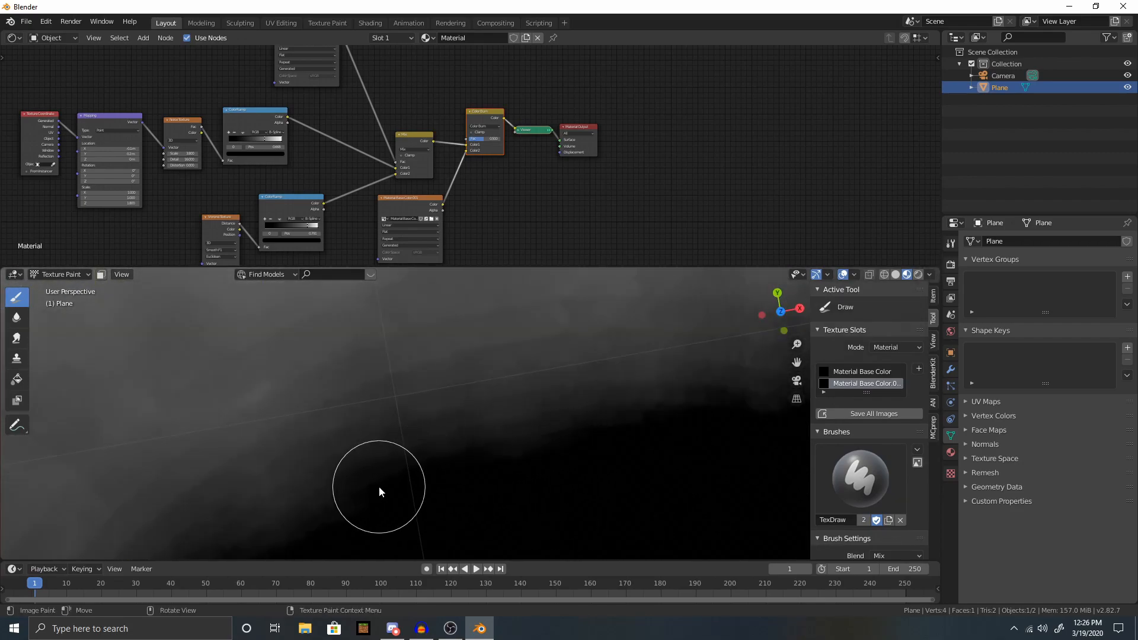
{"action": "mouse_move", "coordinate": [520, 457]}
{"action": "middle_mouse_down"}
{"action": "mouse_move", "coordinate": [567, 427]}
{"action": "mouse_move", "coordinate": [546, 437]}
{"action": "middle_mouse_up"}
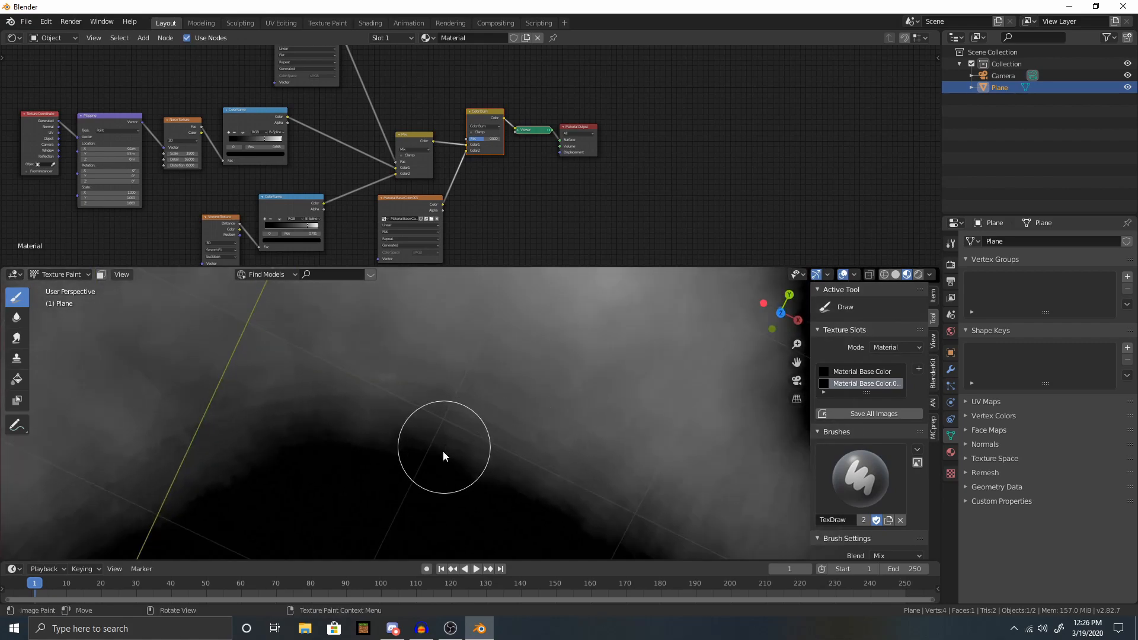
{"action": "key", "text": "shift+z"}
{"action": "scroll", "coordinate": [448, 465], "scroll_direction": "down", "scroll_amount": 5}
{"action": "mouse_move", "coordinate": [448, 465]}
{"action": "middle_mouse_down"}
{"action": "mouse_move", "coordinate": [464, 465]}
{"action": "mouse_move", "coordinate": [531, 363]}
{"action": "middle_mouse_up"}
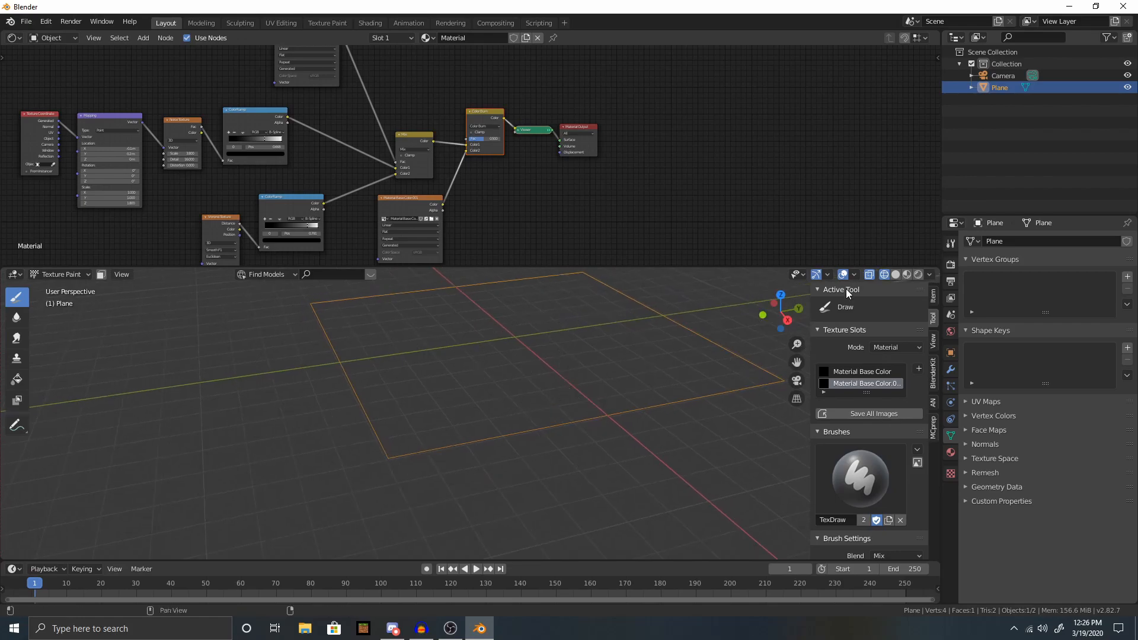
{"action": "left_click", "coordinate": [907, 275]}
Paint black into the cloud's edges to carve dark notches between its arms.
{"action": "mouse_move", "coordinate": [381, 369]}
{"action": "middle_mouse_down"}
{"action": "mouse_move", "coordinate": [471, 380]}
{"action": "mouse_move", "coordinate": [449, 397]}
{"action": "middle_mouse_up"}
{"action": "scroll", "coordinate": [471, 383], "scroll_direction": "up", "scroll_amount": 5}
{"action": "scroll", "coordinate": [451, 380], "scroll_direction": "up", "scroll_amount": 2}
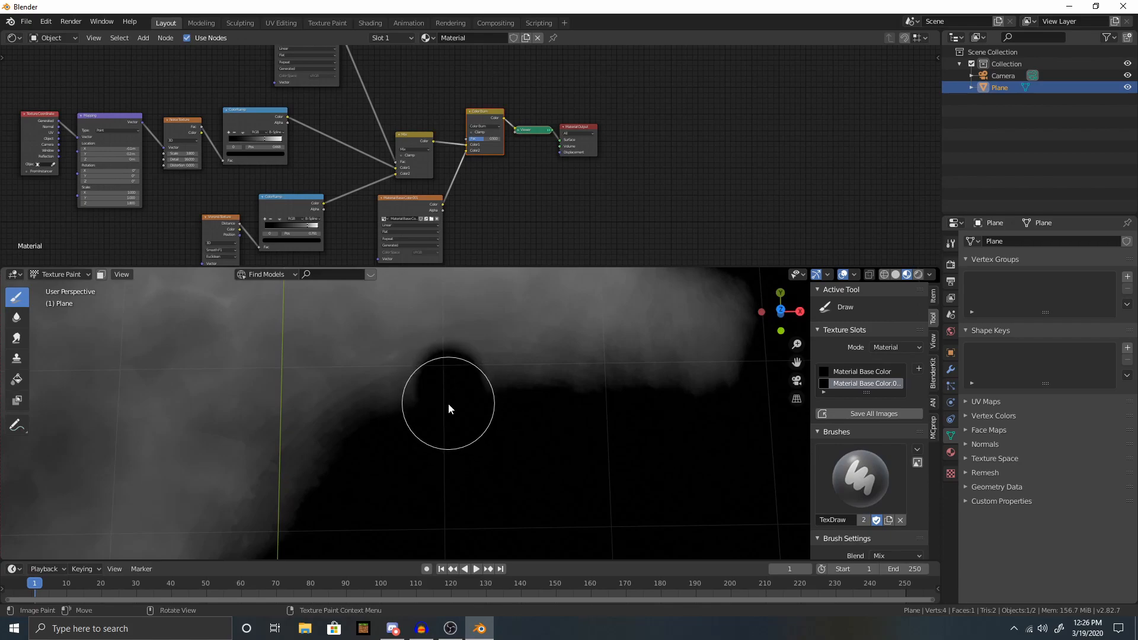
{"action": "mouse_move", "coordinate": [449, 409]}
{"action": "middle_mouse_down"}
{"action": "mouse_move", "coordinate": [431, 384]}
{"action": "mouse_move", "coordinate": [429, 419]}
{"action": "mouse_move", "coordinate": [594, 383]}
{"action": "middle_mouse_up"}
{"action": "mouse_move", "coordinate": [630, 324]}
{"action": "middle_mouse_down"}
{"action": "mouse_move", "coordinate": [590, 381]}
{"action": "mouse_move", "coordinate": [444, 392]}
{"action": "middle_mouse_up"}
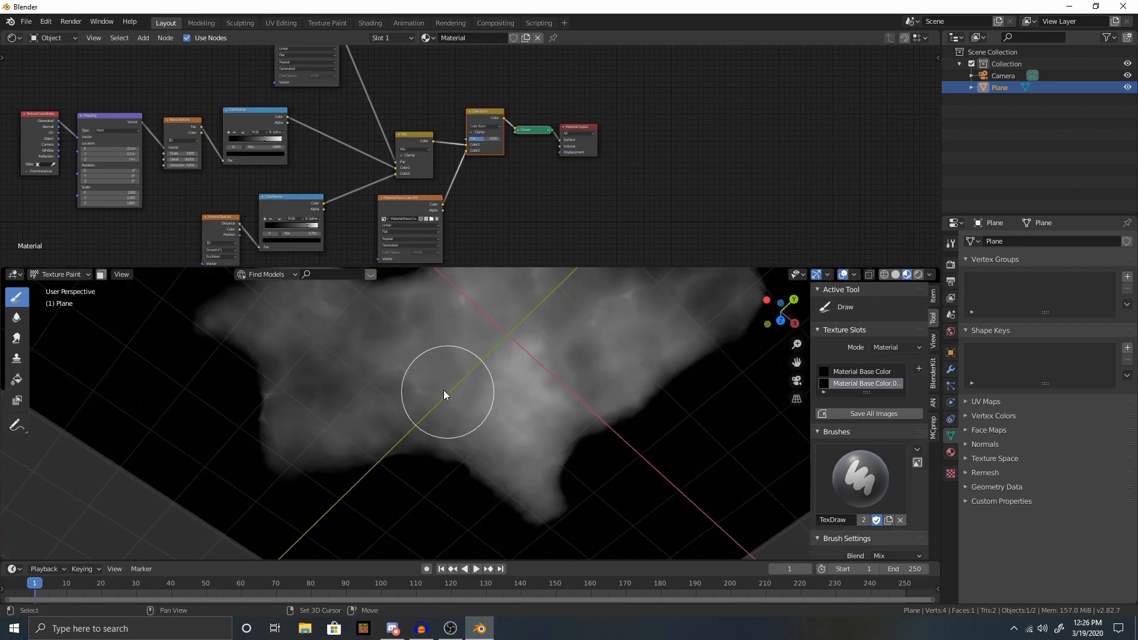
{"action": "left_click", "coordinate": [240, 407], "text": "shift"}
{"action": "left_click_drag", "start_coordinate": [247, 373], "coordinate": [245, 377]}
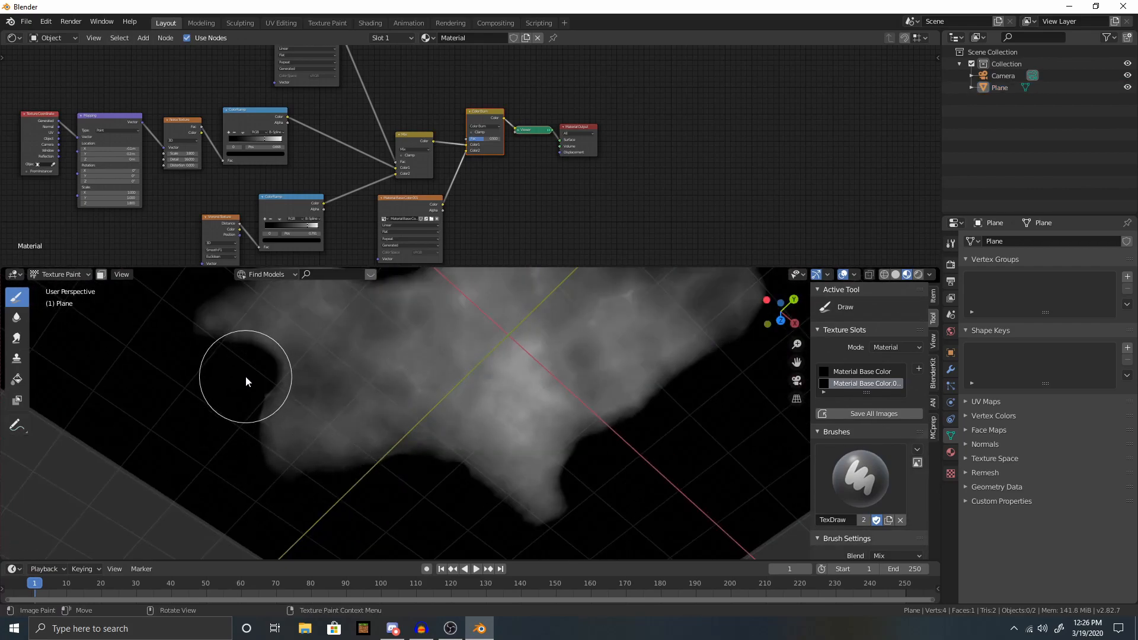
{"action": "scroll", "coordinate": [245, 378], "scroll_direction": "up", "scroll_amount": 8}
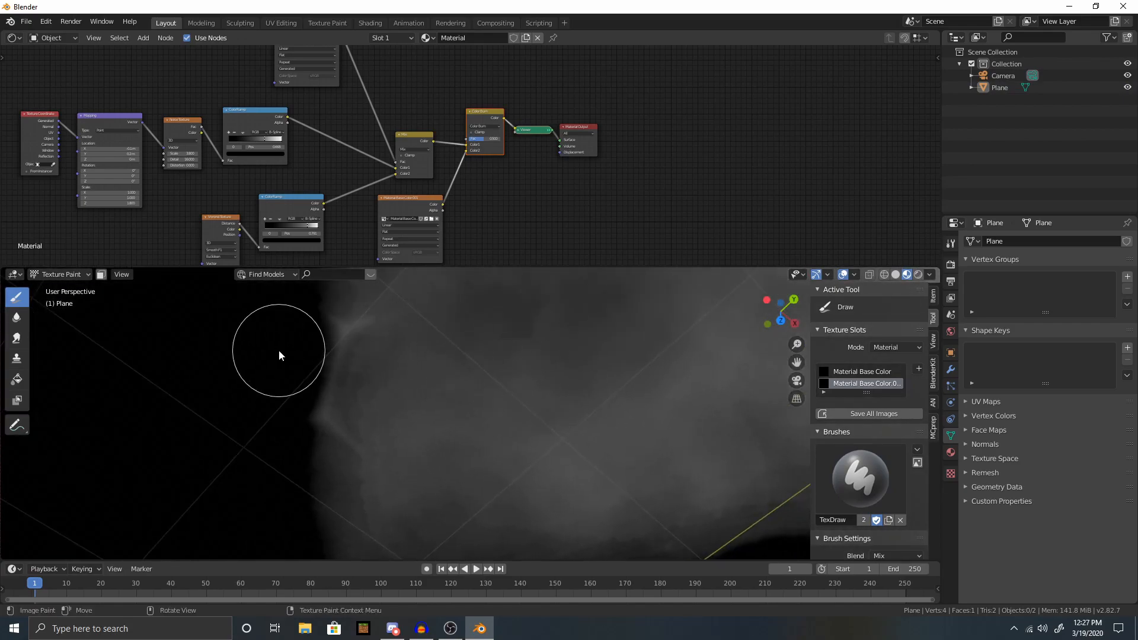
{"action": "middle_click_drag", "start_coordinate": [312, 353], "coordinate": [362, 382]}
{"action": "scroll", "coordinate": [361, 378], "scroll_direction": "down", "scroll_amount": 5}
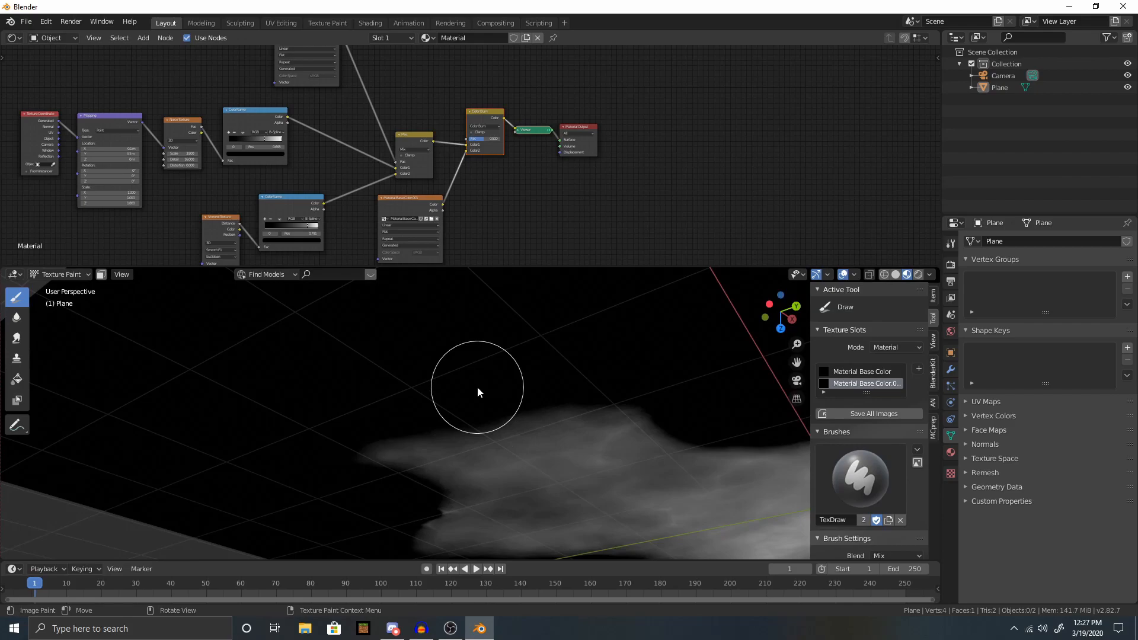
In the top orthographic view, reduce the brush radius to 12 px and refine the cloud's left edge.
{"action": "key", "text": "KP_Decimal"}
{"action": "key", "text": "KP_7"}
{"action": "key", "text": "KP_3"}
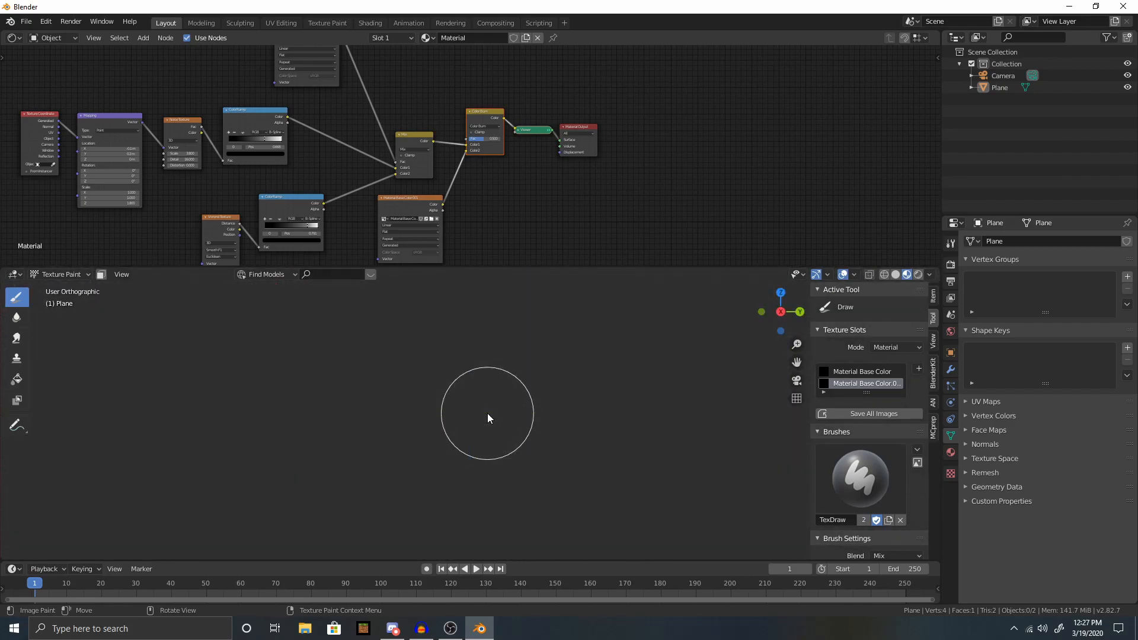
{"action": "key", "text": "KP_7"}
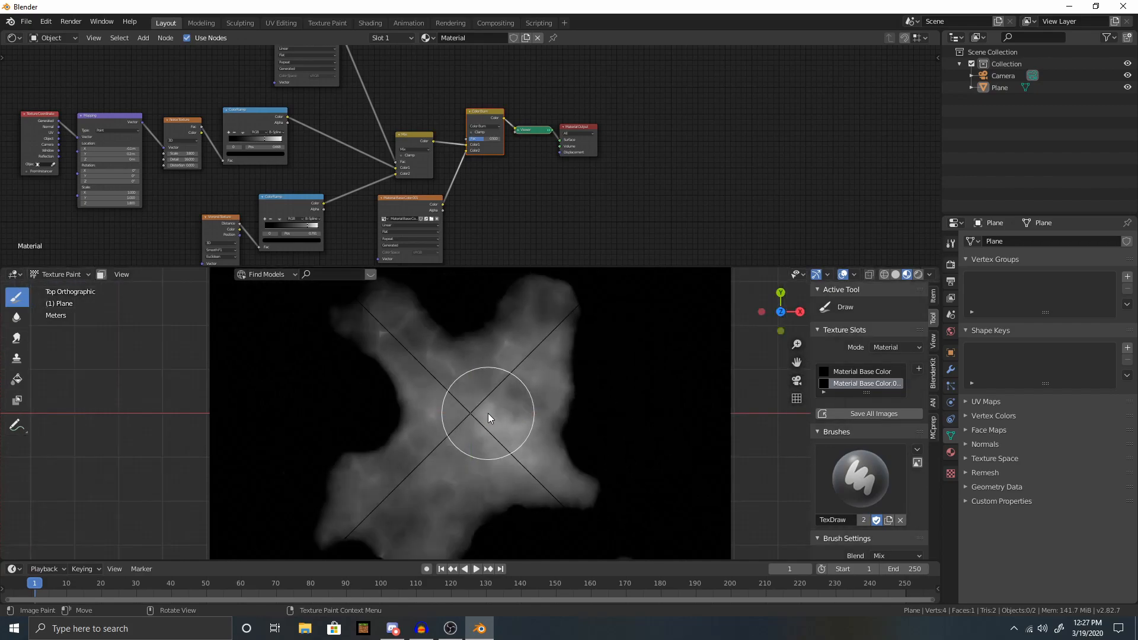
{"action": "scroll", "coordinate": [489, 414], "scroll_direction": "down", "scroll_amount": 1}
{"action": "right_click", "coordinate": [410, 400]}
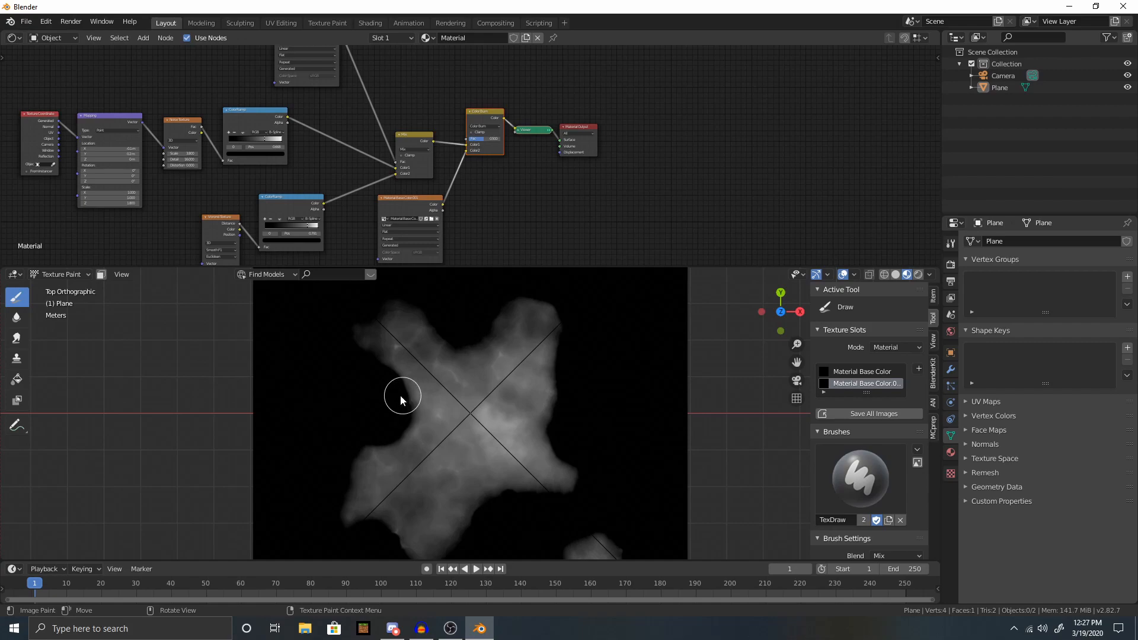
{"action": "scroll", "coordinate": [400, 395], "scroll_direction": "up", "scroll_amount": 1}
{"action": "right_click", "coordinate": [366, 395]}
{"action": "left_click_drag", "start_coordinate": [258, 393], "coordinate": [255, 393]}
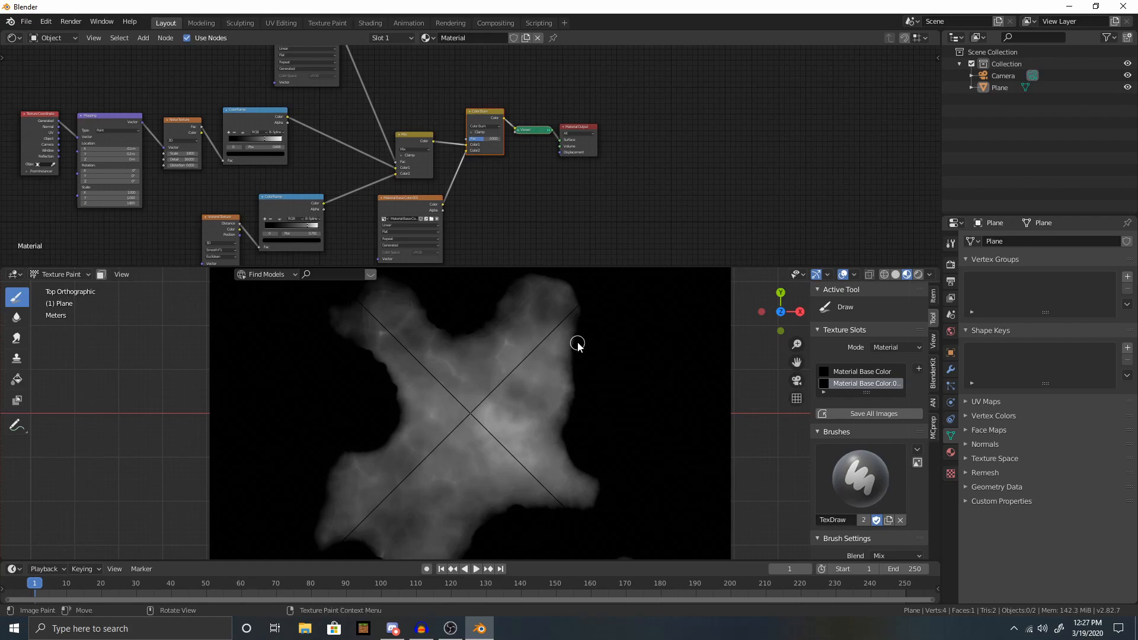
{"action": "right_click", "coordinate": [584, 379]}
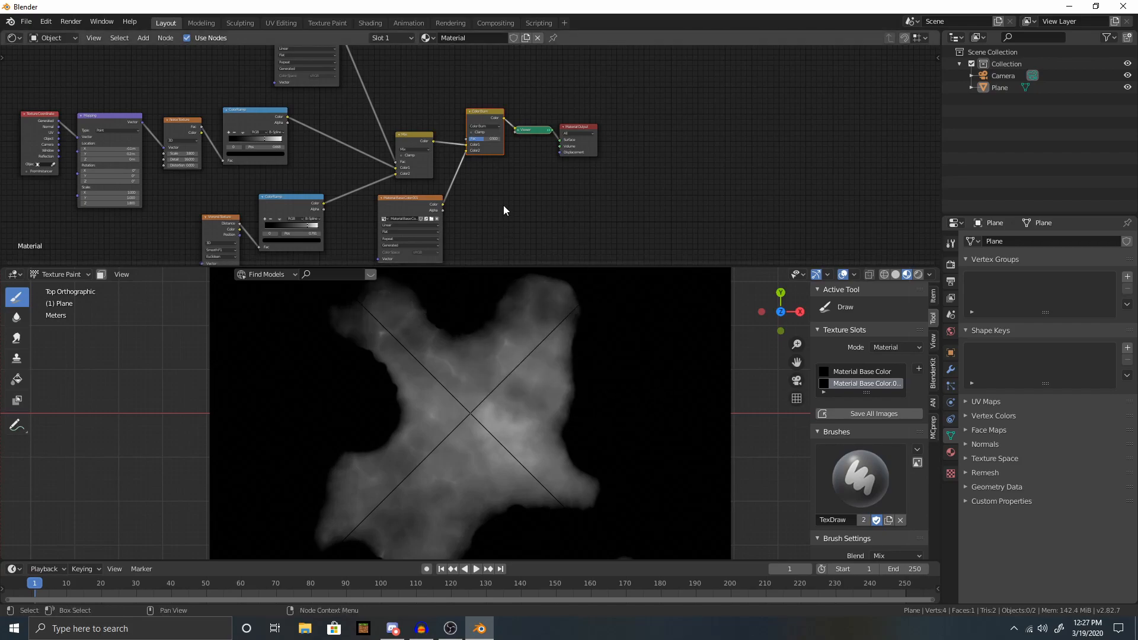
Set the Color Burn node's factor to 0.650.
{"action": "scroll", "coordinate": [502, 209], "scroll_direction": "up", "scroll_amount": 3}
{"action": "mouse_move", "coordinate": [496, 121]}
{"action": "left_mouse_down"}
{"action": "mouse_move", "coordinate": [477, 121]}
{"action": "mouse_move", "coordinate": [532, 121]}
{"action": "mouse_move", "coordinate": [495, 122]}
{"action": "mouse_move", "coordinate": [508, 122]}
{"action": "left_mouse_up"}
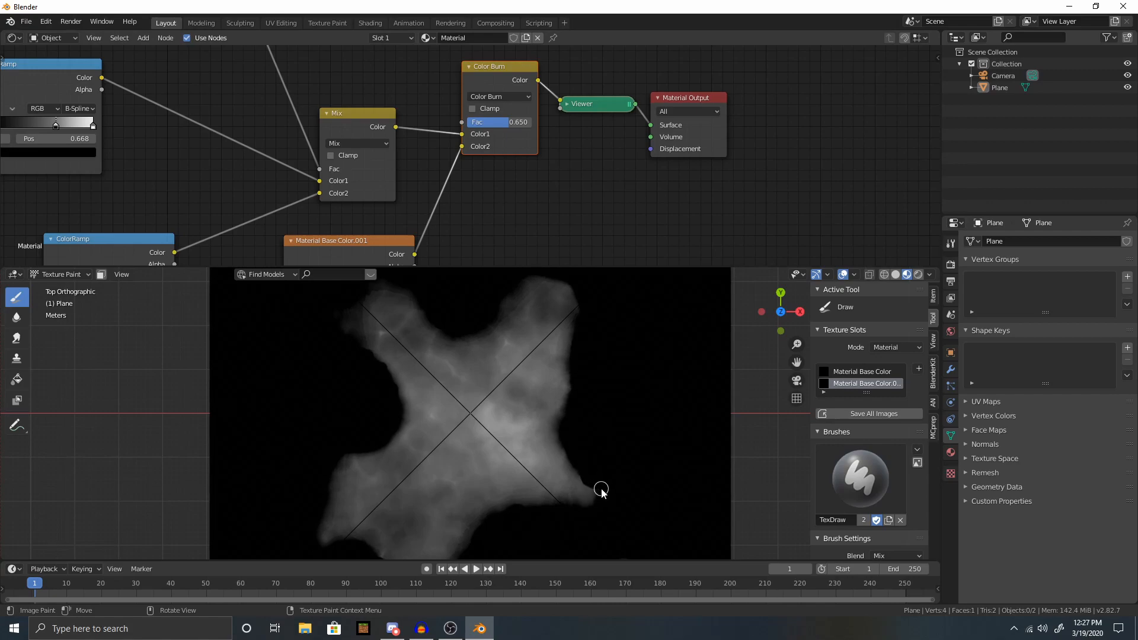
Enlarge the paint brush radius well beyond 12 px and review the cloud at different zoom levels.
{"action": "right_click", "coordinate": [600, 502]}
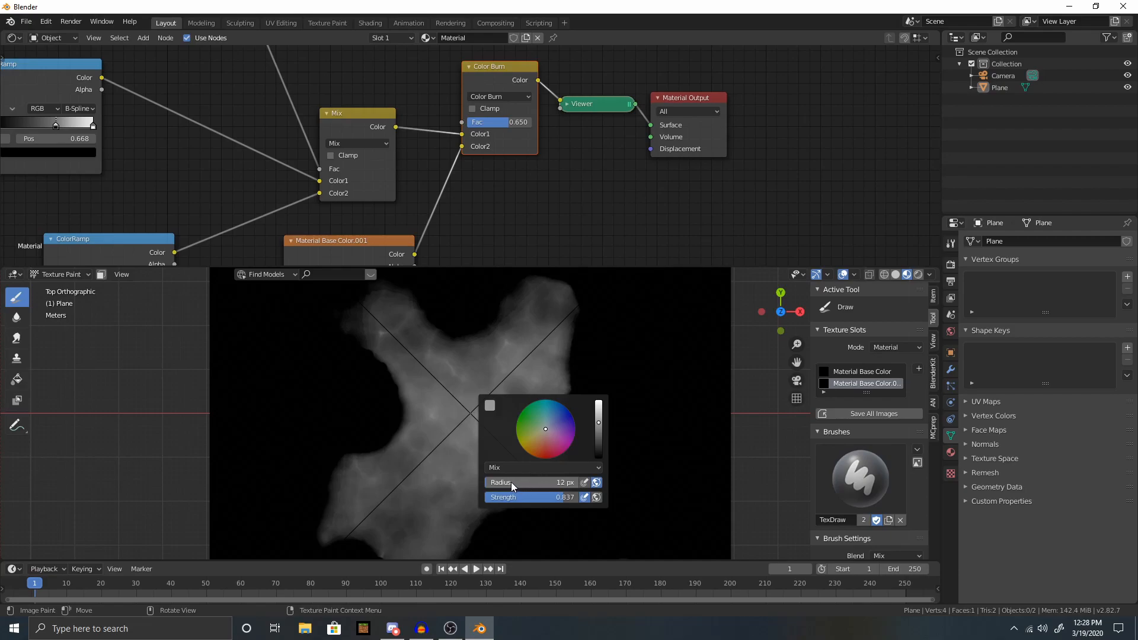
{"action": "left_click_drag", "start_coordinate": [520, 482], "coordinate": [532, 482]}
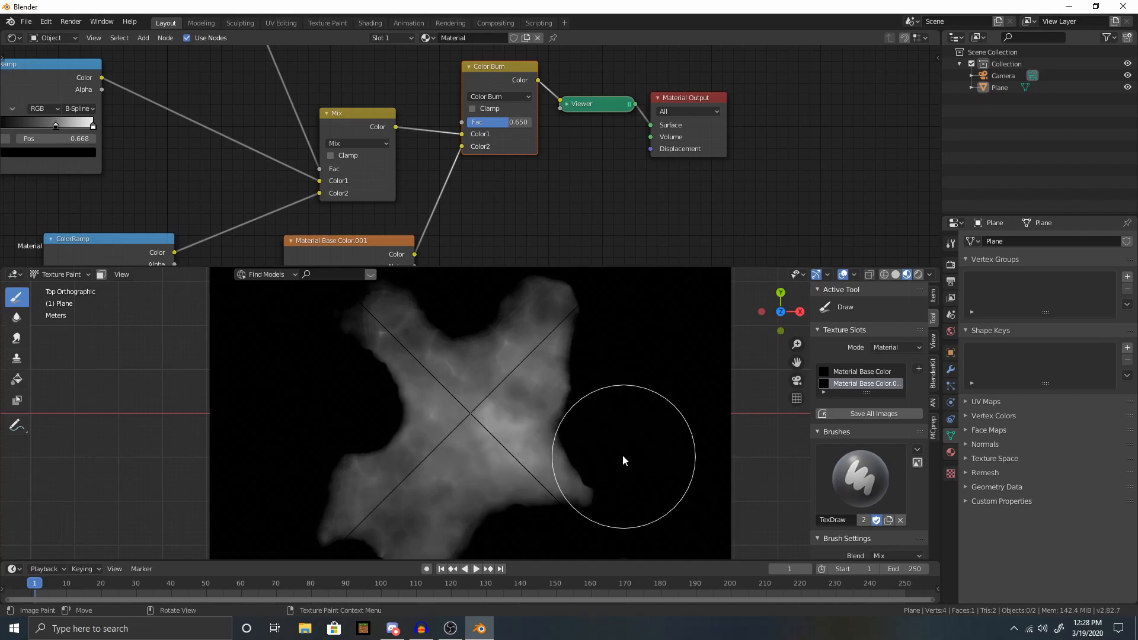
{"action": "scroll", "coordinate": [631, 467], "scroll_direction": "down", "scroll_amount": 2}
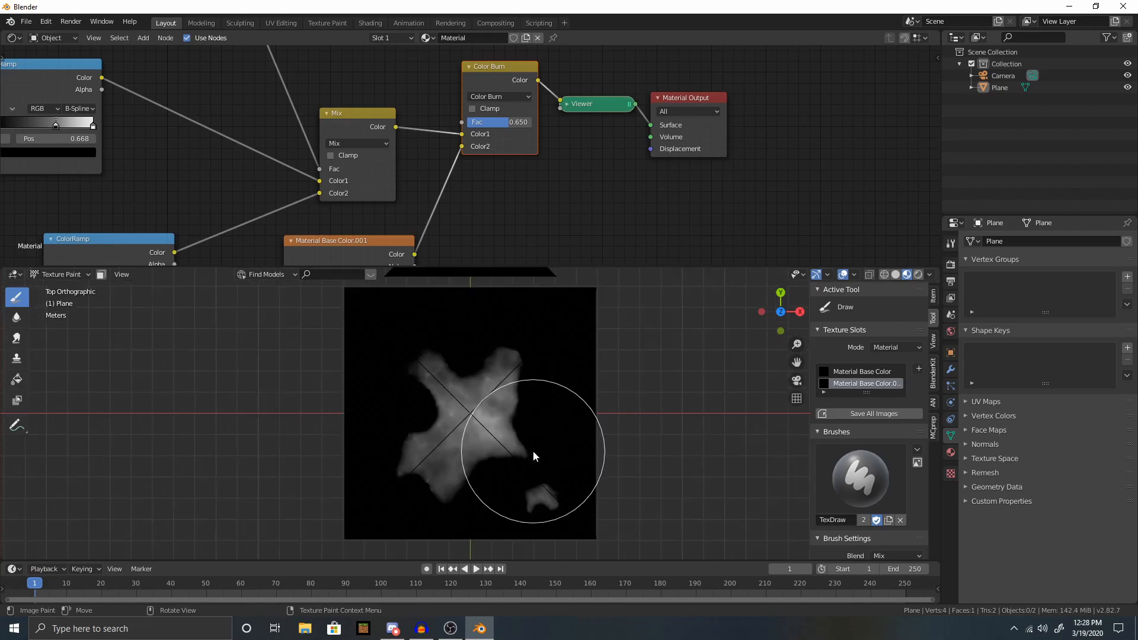
{"action": "scroll", "coordinate": [459, 429], "scroll_direction": "up", "scroll_amount": 1}
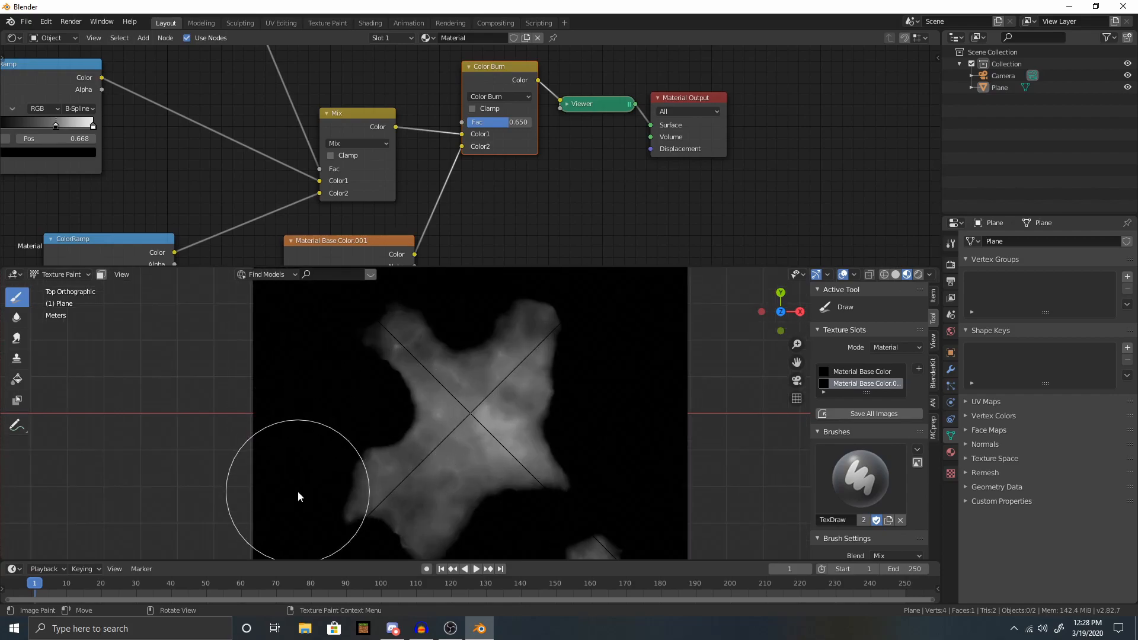
{"action": "scroll", "coordinate": [482, 471], "scroll_direction": "down", "scroll_amount": 2}
{"action": "scroll", "coordinate": [503, 472], "scroll_direction": "down", "scroll_amount": 1}
{"action": "scroll", "coordinate": [492, 474], "scroll_direction": "up", "scroll_amount": 6}
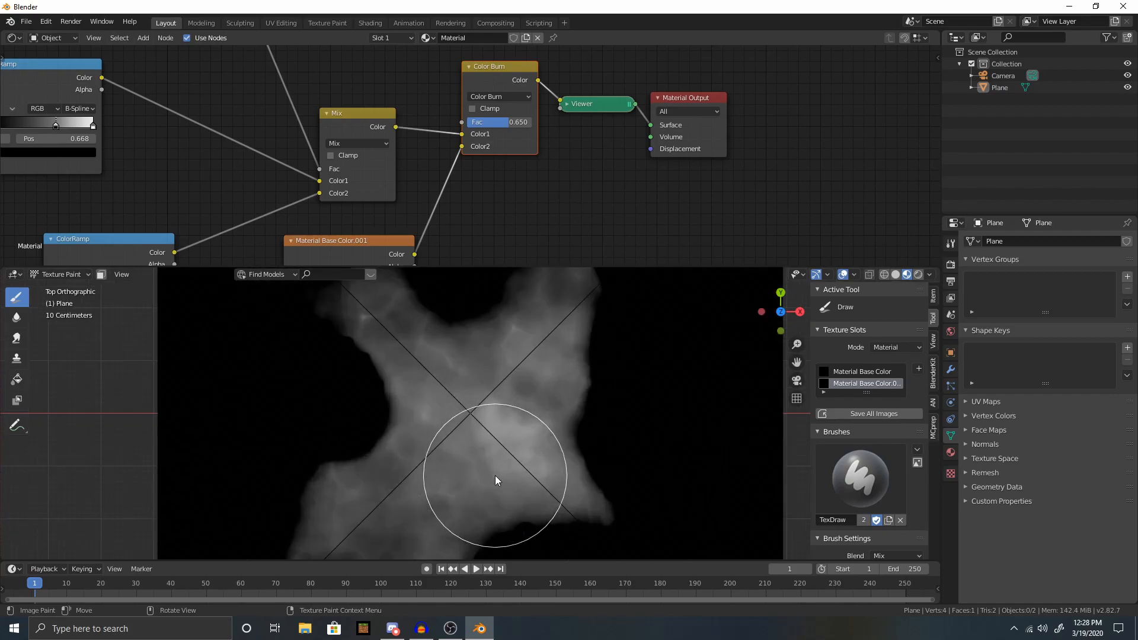
{"action": "scroll", "coordinate": [592, 170], "scroll_direction": "down", "scroll_amount": 3}
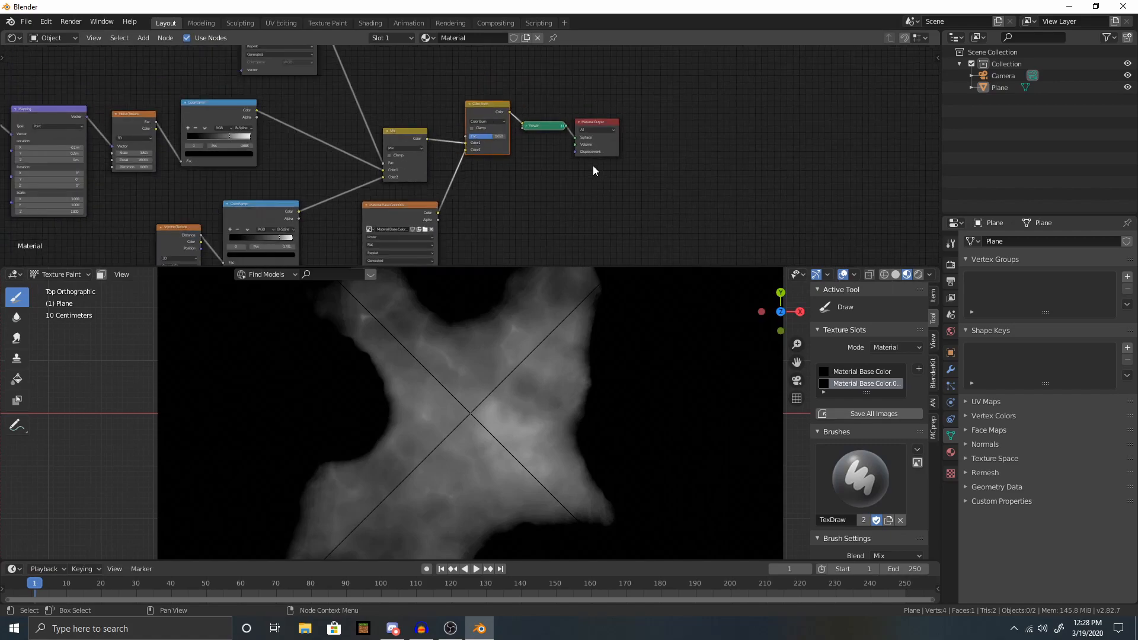
Move the Viewer and Material Output nodes away from the Color Burn node to free space between them.
{"action": "left_click_drag", "start_coordinate": [538, 130], "coordinate": [588, 109]}
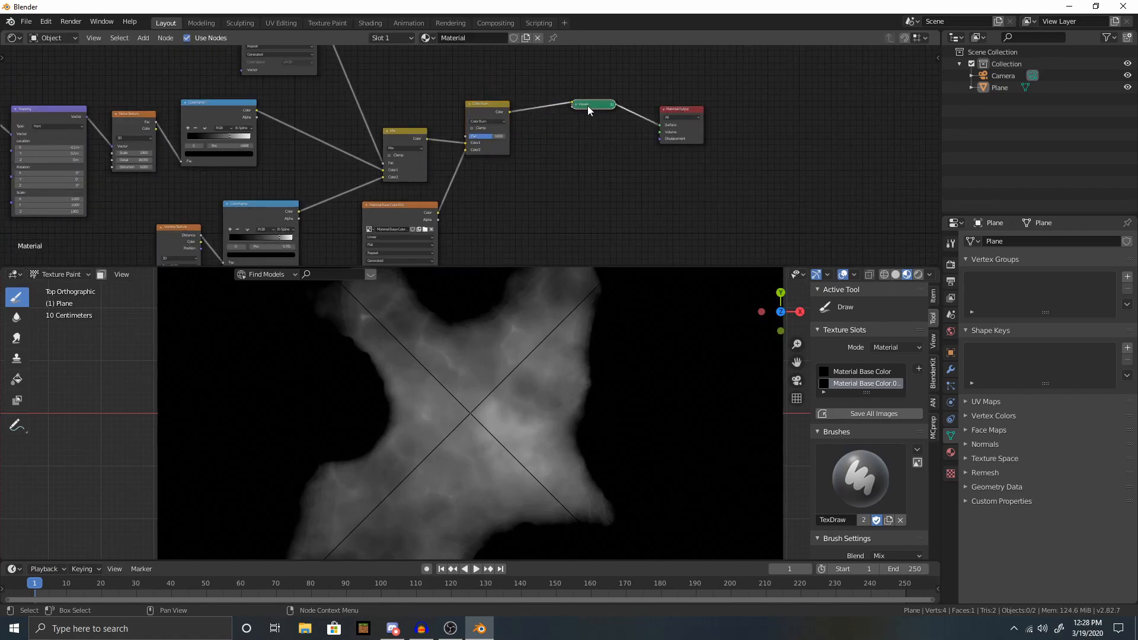
{"action": "key", "text": "Home"}
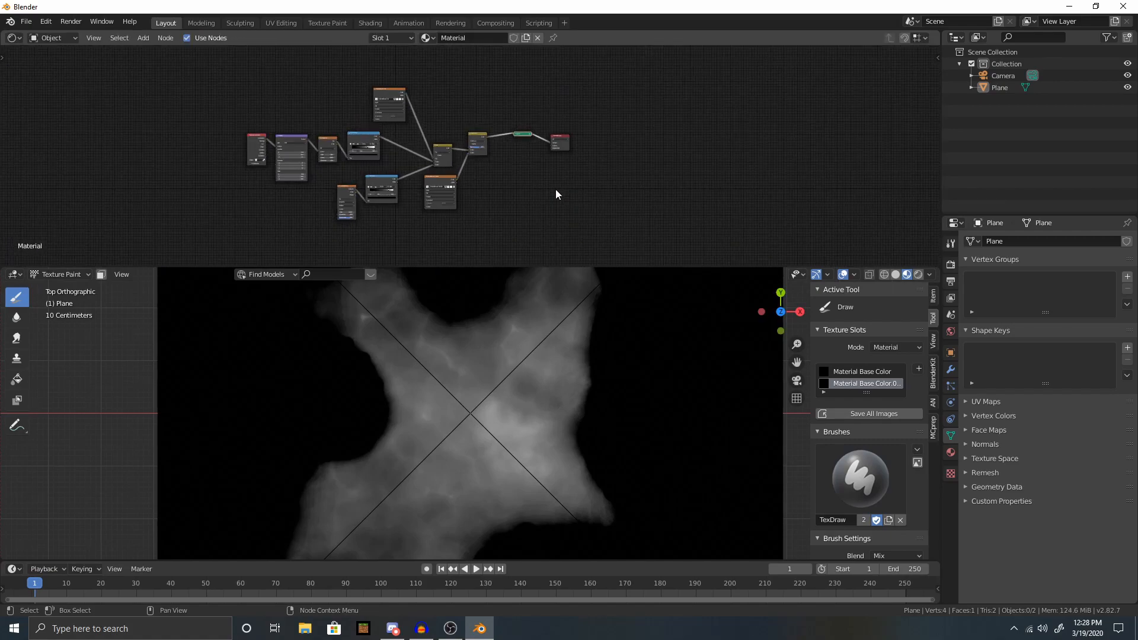
{"action": "scroll", "coordinate": [605, 201], "scroll_direction": "up", "scroll_amount": 1}
{"action": "middle_click_drag", "start_coordinate": [594, 196], "coordinate": [566, 196]}
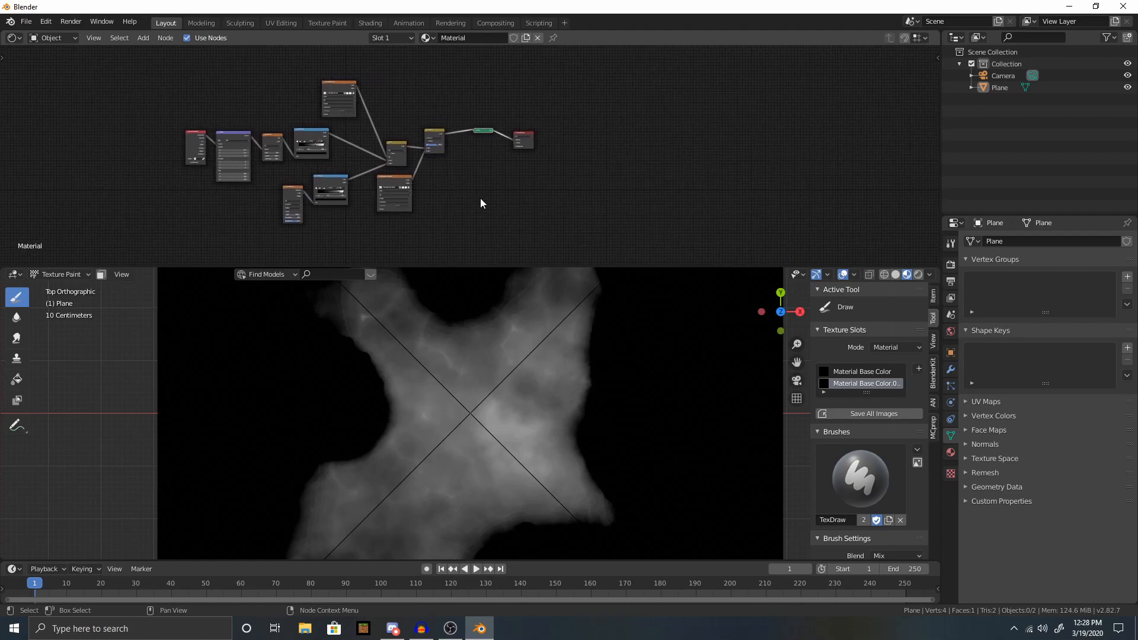
Add a black 1024 × 1024 px Material Base Color paint slot and place its image node beside the previous image node.
{"action": "left_click", "coordinate": [918, 369]}
{"action": "left_click", "coordinate": [946, 384]}
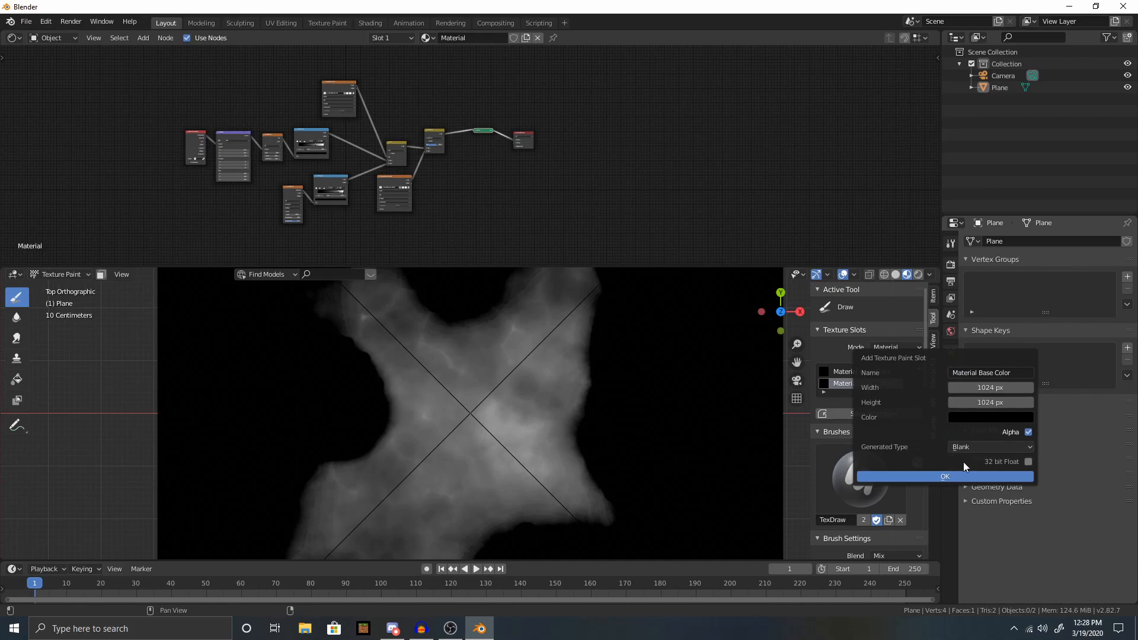
{"action": "left_click", "coordinate": [954, 475]}
{"action": "left_click_drag", "start_coordinate": [366, 194], "coordinate": [479, 180]}
{"action": "left_click_drag", "start_coordinate": [529, 132], "coordinate": [669, 126]}
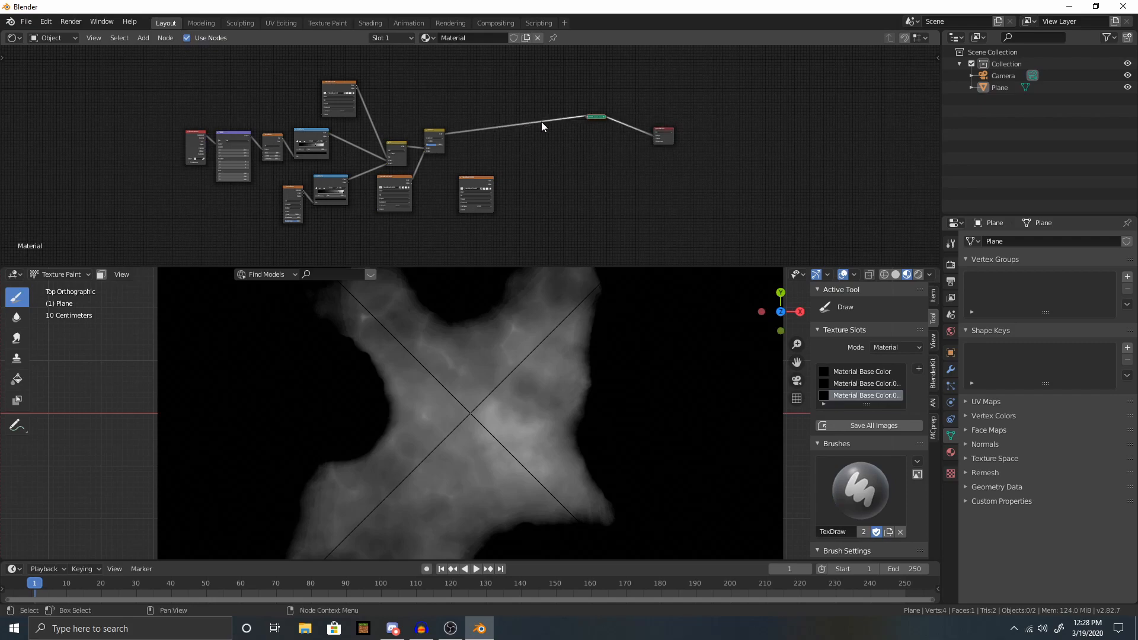
{"action": "left_click_drag", "start_coordinate": [601, 122], "coordinate": [505, 134]}
{"action": "left_click_drag", "start_coordinate": [656, 134], "coordinate": [548, 133]}
{"action": "scroll", "coordinate": [543, 145], "scroll_direction": "up", "scroll_amount": 3}
Duplicate the Color Burn node before the Viewer, feed the new image into its Color2 and set its blend mode to Mix.
{"action": "left_click", "coordinate": [397, 110]}
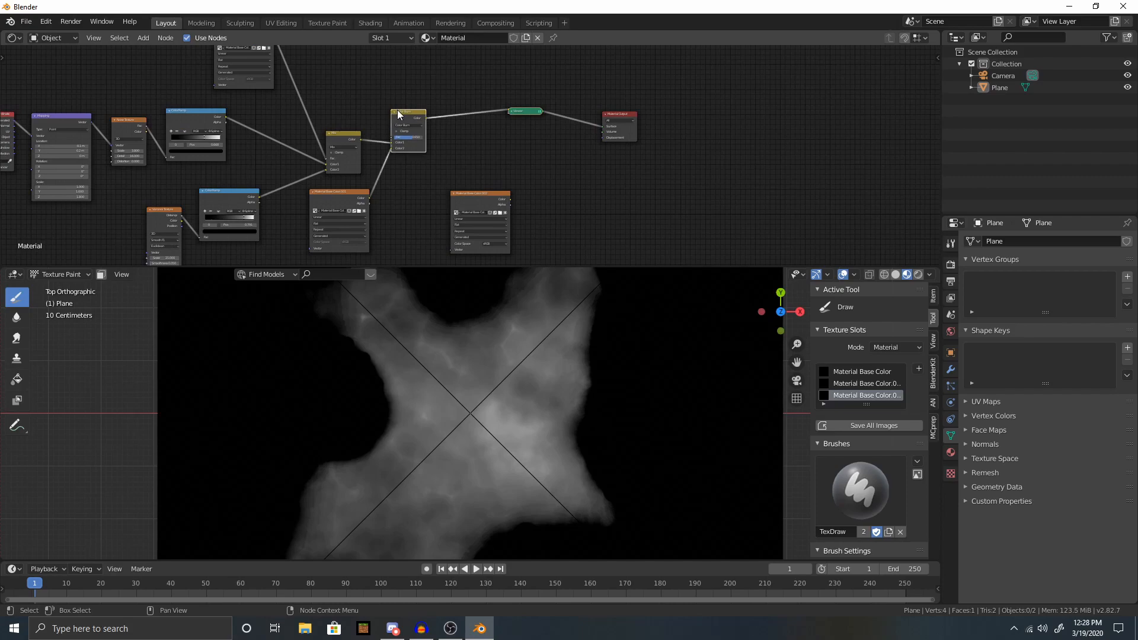
{"action": "key", "text": "shift+d"}
{"action": "left_click", "coordinate": [502, 112]}
{"action": "mouse_move", "coordinate": [499, 196]}
{"action": "left_mouse_down"}
{"action": "mouse_move", "coordinate": [448, 185]}
{"action": "mouse_move", "coordinate": [455, 134]}
{"action": "left_mouse_up"}
{"action": "left_click_drag", "start_coordinate": [527, 111], "coordinate": [569, 91]}
{"action": "left_click_drag", "start_coordinate": [475, 98], "coordinate": [507, 103]}
{"action": "scroll", "coordinate": [508, 105], "scroll_direction": "up", "scroll_amount": 4}
{"action": "left_click", "coordinate": [508, 105]}
{"action": "left_click", "coordinate": [507, 107]}
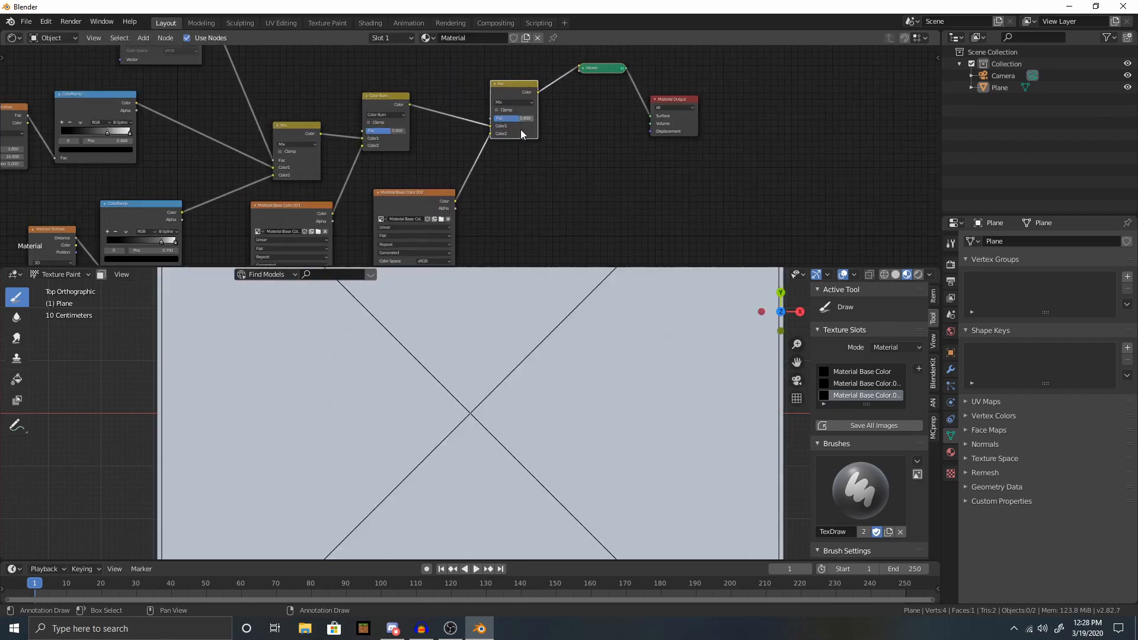
Try brightening the cloud's centre with paint strokes on the new image.
{"action": "middle_click_drag", "start_coordinate": [515, 208], "coordinate": [527, 192]}
{"action": "scroll", "coordinate": [499, 402], "scroll_direction": "down", "scroll_amount": 4}
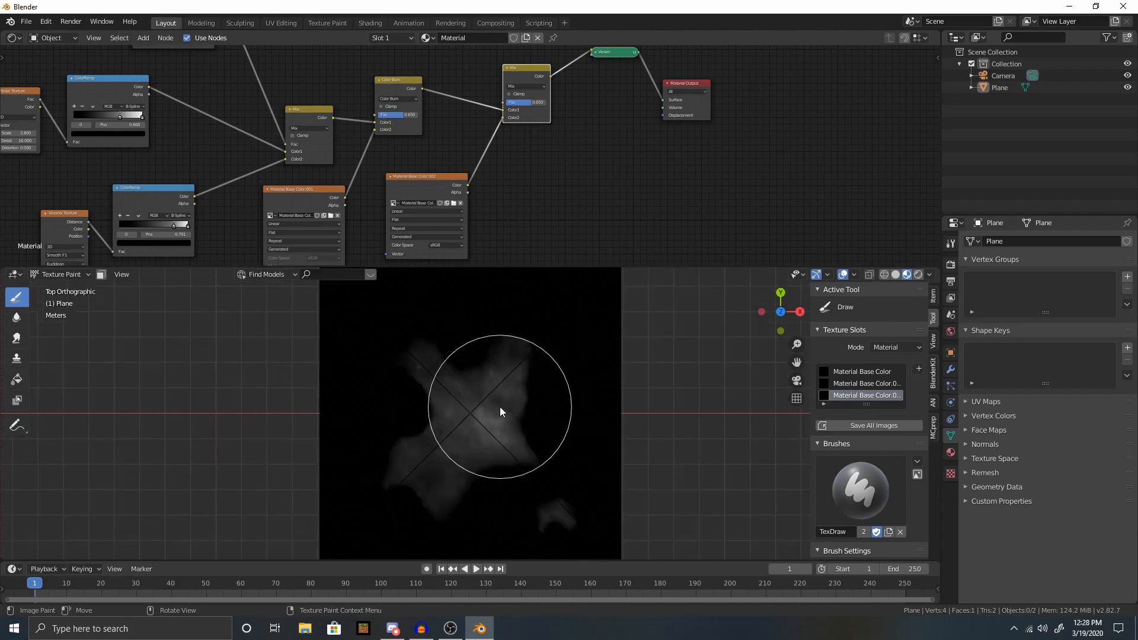
{"action": "left_click_drag", "start_coordinate": [486, 414], "coordinate": [483, 418]}
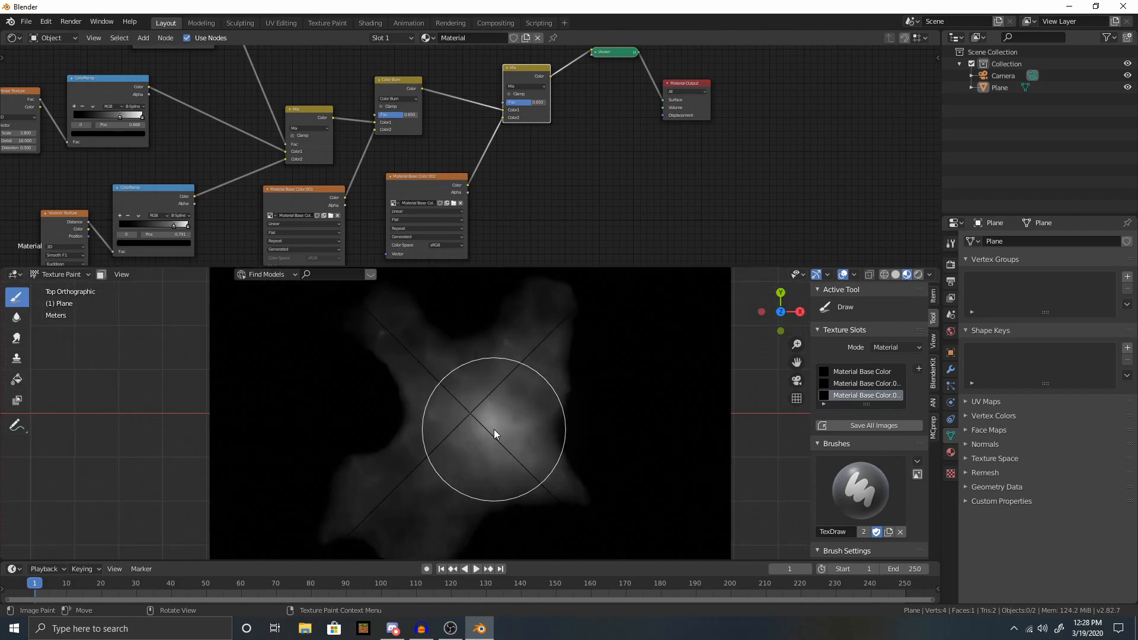
{"action": "key", "text": "ctrl+z"}
{"action": "left_click", "coordinate": [484, 422]}
{"action": "key", "text": "ctrl+z"}
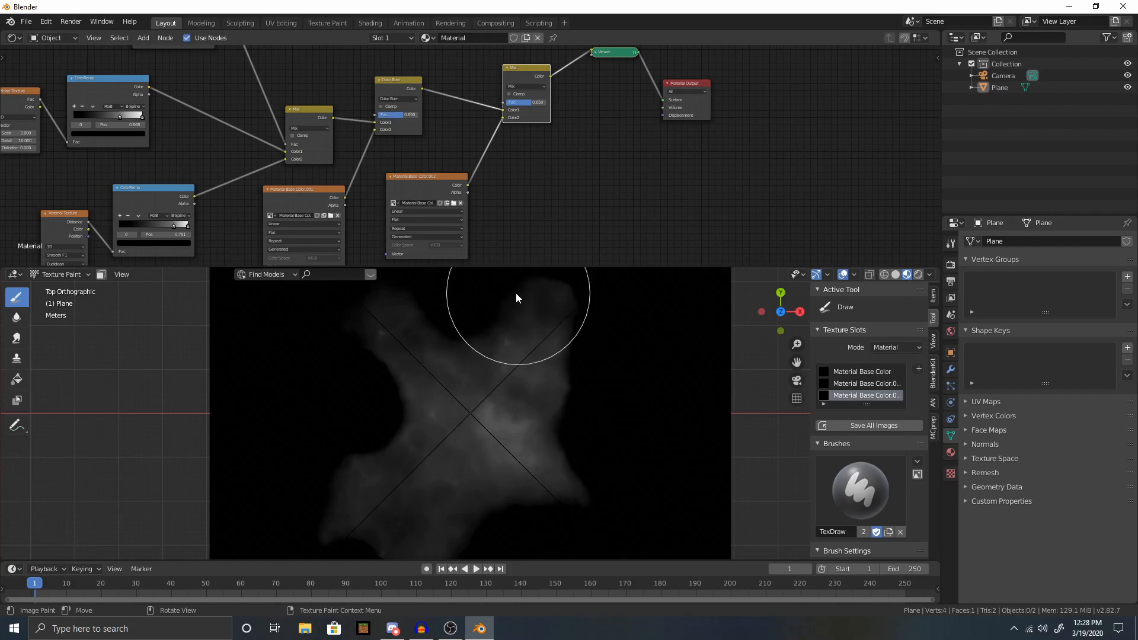
Change the brush falloff curve to the Root preset.
{"action": "right_click", "coordinate": [425, 389]}
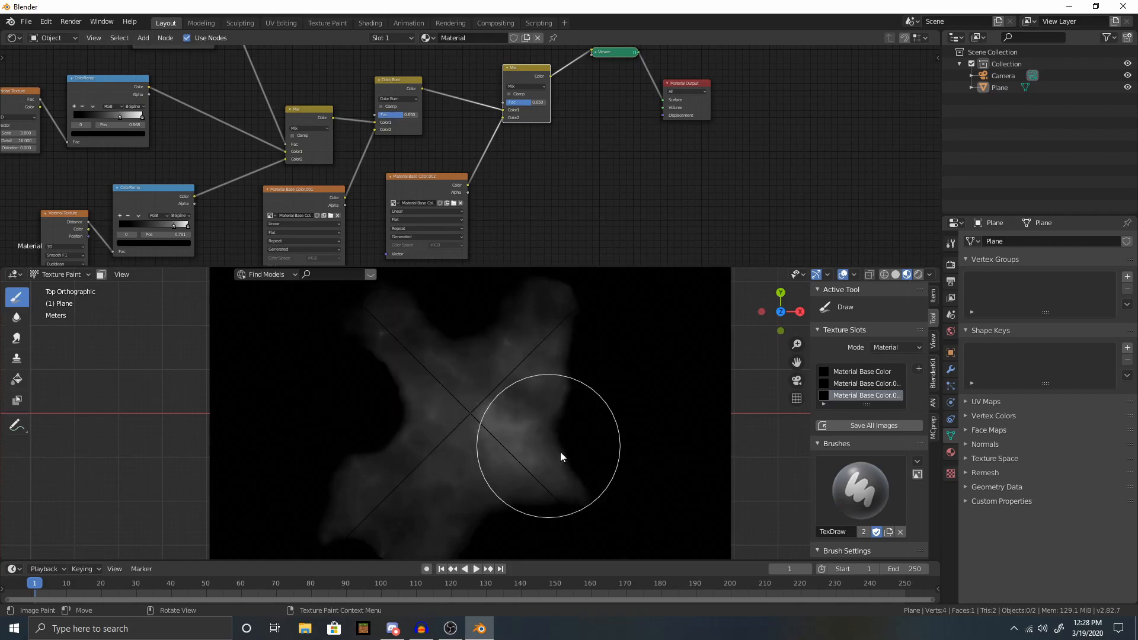
{"action": "scroll", "coordinate": [864, 462], "scroll_direction": "down", "scroll_amount": 10}
{"action": "scroll", "coordinate": [864, 467], "scroll_direction": "down", "scroll_amount": 2}
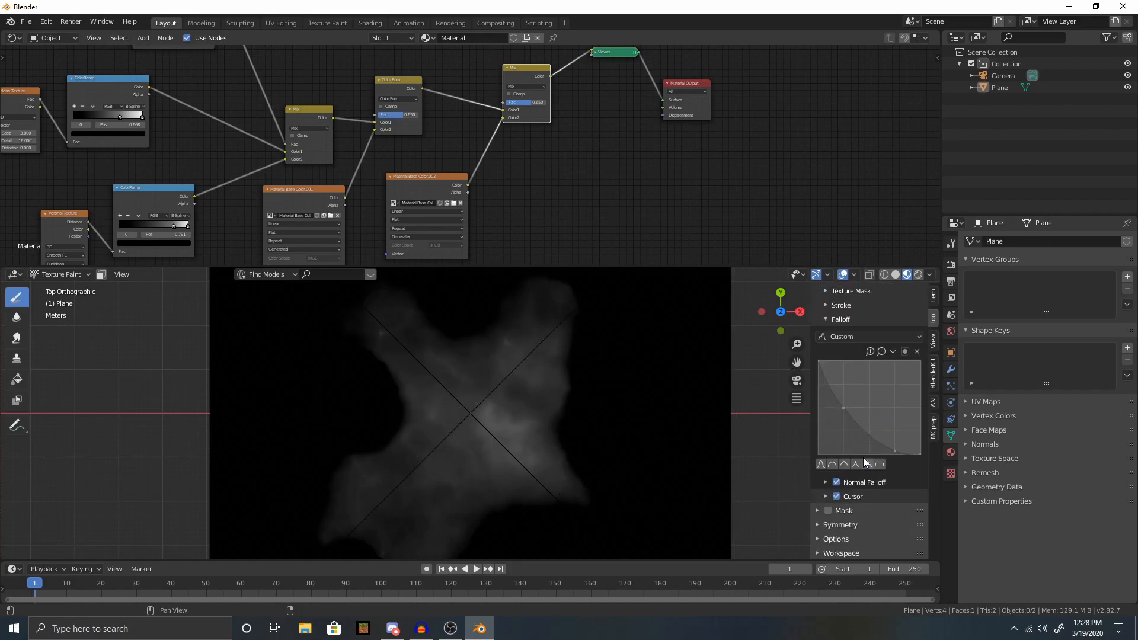
{"action": "left_click", "coordinate": [845, 464]}
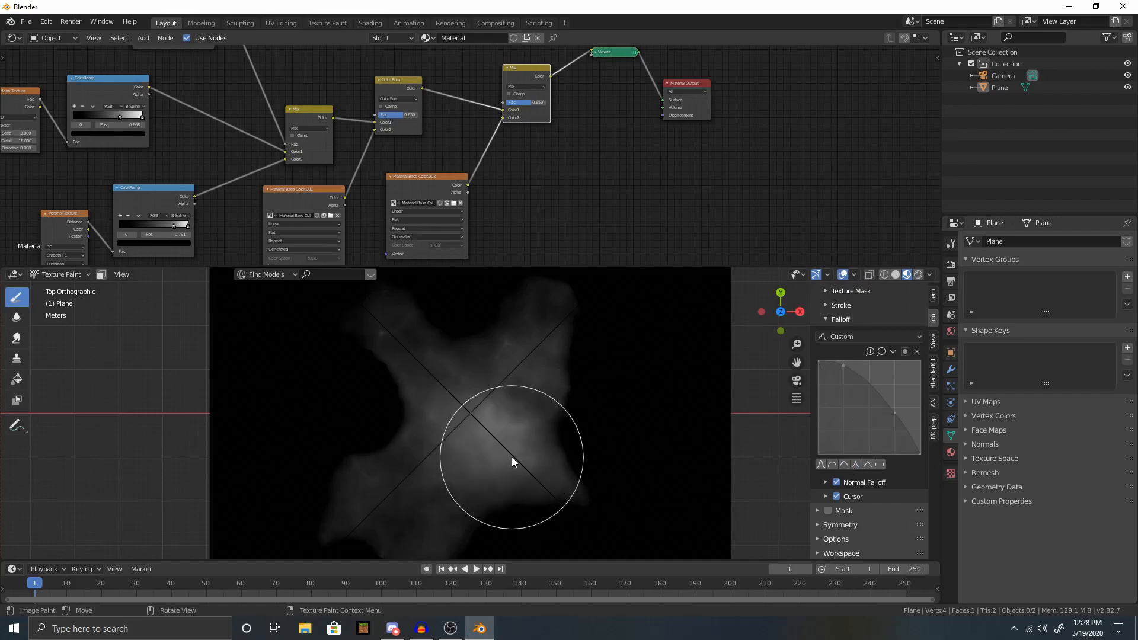
Try painting highlights over the cloud's centre and upper arms with the new falloff.
{"action": "left_click", "coordinate": [487, 410]}
{"action": "key", "text": "ctrl+z"}
{"action": "left_click", "coordinate": [508, 390]}
{"action": "mouse_move", "coordinate": [505, 396]}
{"action": "left_mouse_down"}
{"action": "mouse_move", "coordinate": [523, 321]}
{"action": "mouse_move", "coordinate": [552, 301]}
{"action": "left_mouse_up"}
{"action": "key", "text": "ctrl+z"}
{"action": "key", "text": "ctrl+z"}
{"action": "scroll", "coordinate": [522, 380], "scroll_direction": "down", "scroll_amount": 3}
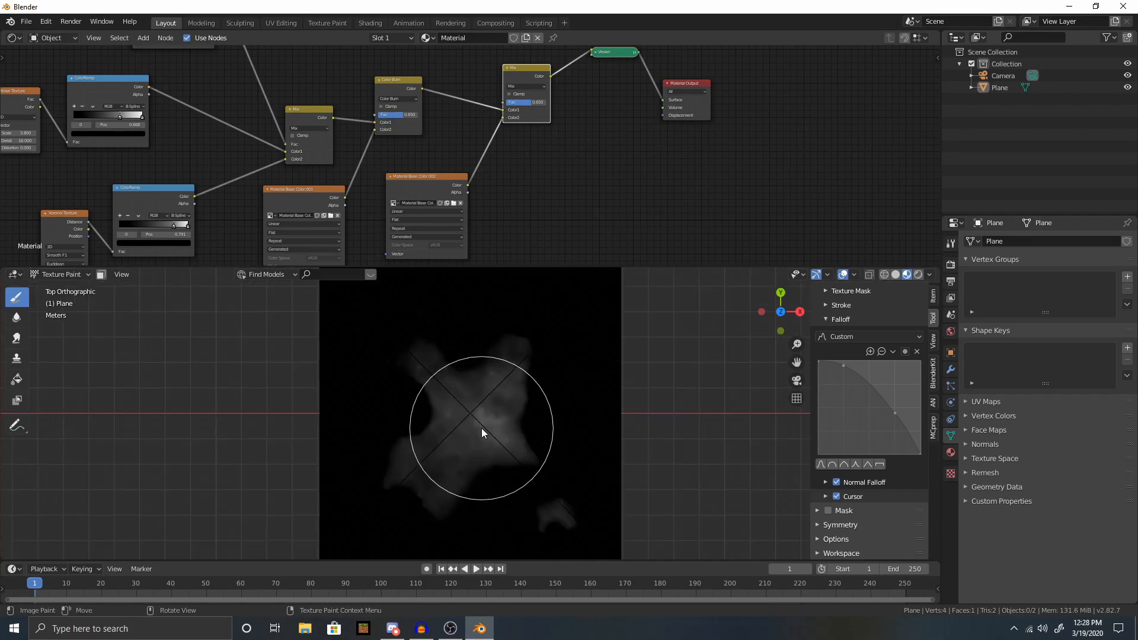
{"action": "key", "text": "ctrl+z"}
{"action": "left_click", "coordinate": [421, 360]}
{"action": "key", "text": "ctrl+z"}
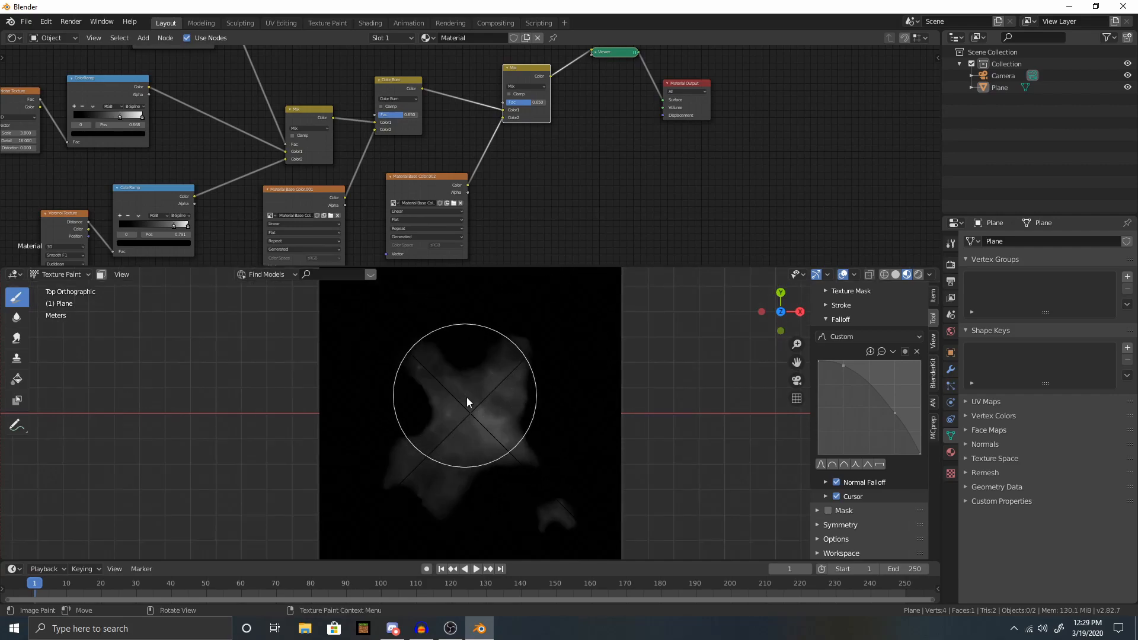
Try painting broader bright strokes diagonally across the cloud's middle.
{"action": "scroll", "coordinate": [482, 406], "scroll_direction": "up", "scroll_amount": 2}
{"action": "scroll", "coordinate": [482, 406], "scroll_direction": "up", "scroll_amount": 3}
{"action": "mouse_move", "coordinate": [503, 408]}
{"action": "left_mouse_down"}
{"action": "mouse_move", "coordinate": [504, 441]}
{"action": "mouse_move", "coordinate": [556, 476]}
{"action": "left_mouse_up"}
{"action": "key", "text": "ctrl+z"}
{"action": "scroll", "coordinate": [506, 473], "scroll_direction": "down", "scroll_amount": 3}
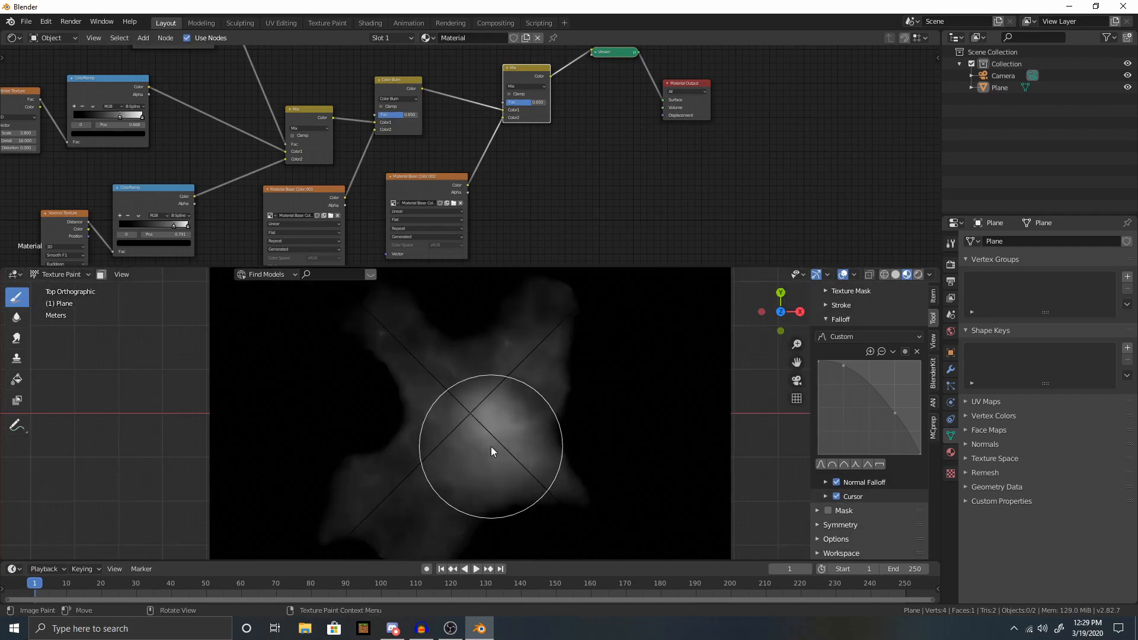
{"action": "left_click_drag", "start_coordinate": [458, 440], "coordinate": [519, 408]}
{"action": "key", "text": "ctrl+z"}
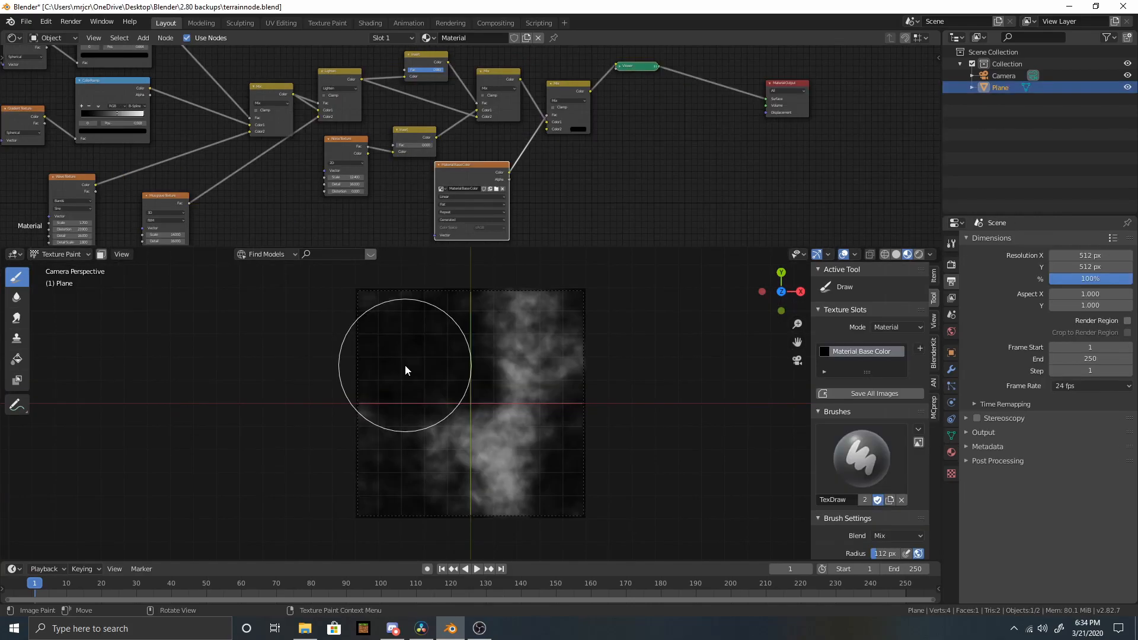
In the terrainnode.blend scene, paint the image mask to hide the cloud's upper and outer right areas.
{"action": "scroll", "coordinate": [627, 143], "scroll_direction": "up", "scroll_amount": 3}
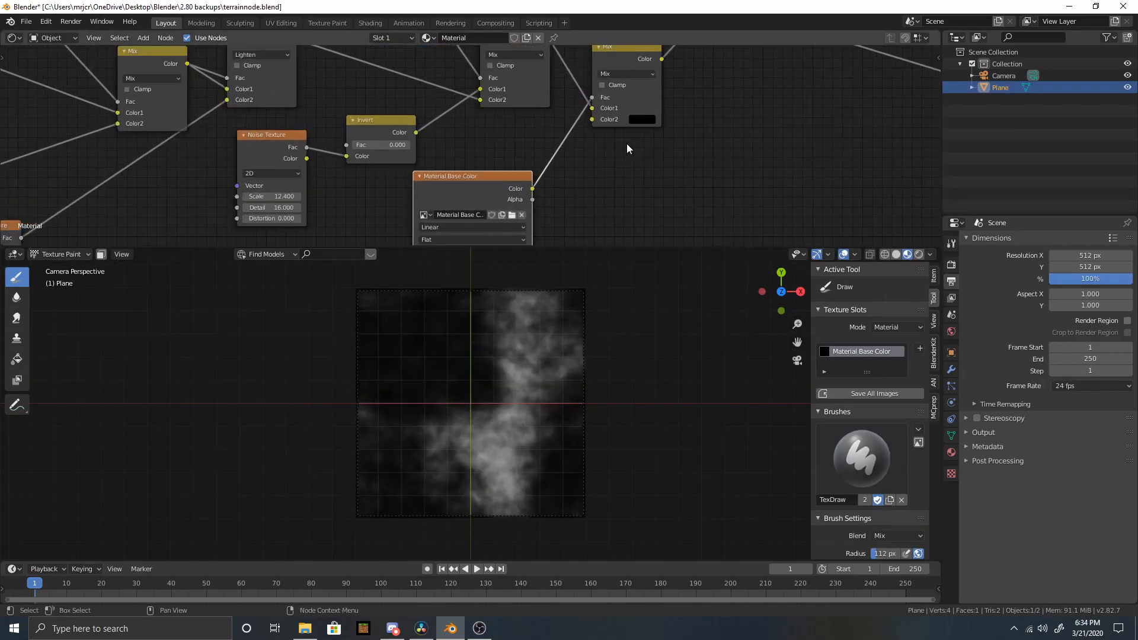
{"action": "scroll", "coordinate": [516, 350], "scroll_direction": "up", "scroll_amount": 1}
{"action": "right_click", "coordinate": [492, 320]}
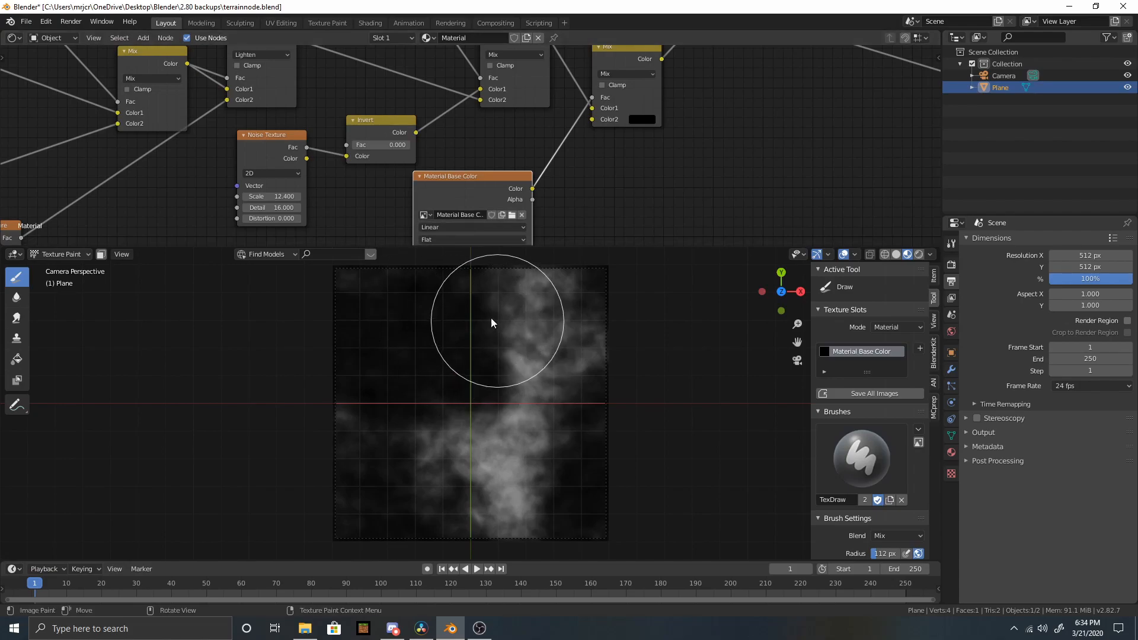
{"action": "middle_click_drag", "start_coordinate": [623, 81], "coordinate": [543, 143]}
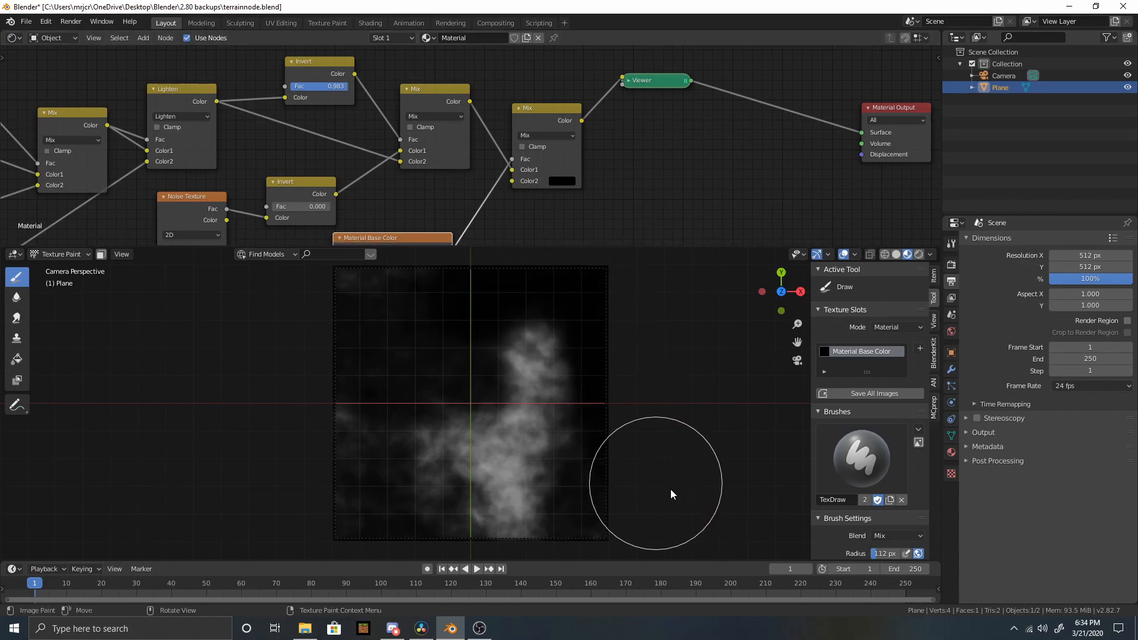
Paint dark grey into the mask to reveal the upper part of the cloud again.
{"action": "right_click", "coordinate": [447, 490]}
{"action": "left_click", "coordinate": [455, 459]}
{"action": "mouse_move", "coordinate": [482, 522]}
{"action": "left_mouse_down"}
{"action": "mouse_move", "coordinate": [565, 480]}
{"action": "mouse_move", "coordinate": [569, 452]}
{"action": "mouse_move", "coordinate": [524, 381]}
{"action": "mouse_move", "coordinate": [516, 331]}
{"action": "left_mouse_up"}
Paint the mask to hide the cloud's bottom edge and the band joining its upper and lower parts.
{"action": "right_click", "coordinate": [507, 415]}
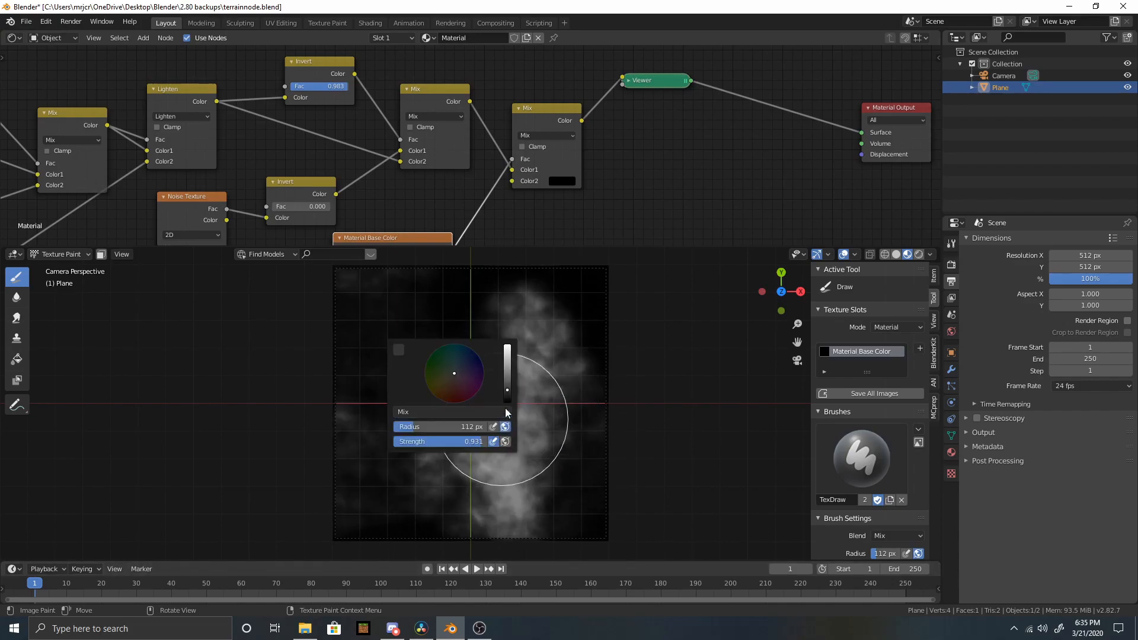
{"action": "right_click", "coordinate": [500, 525]}
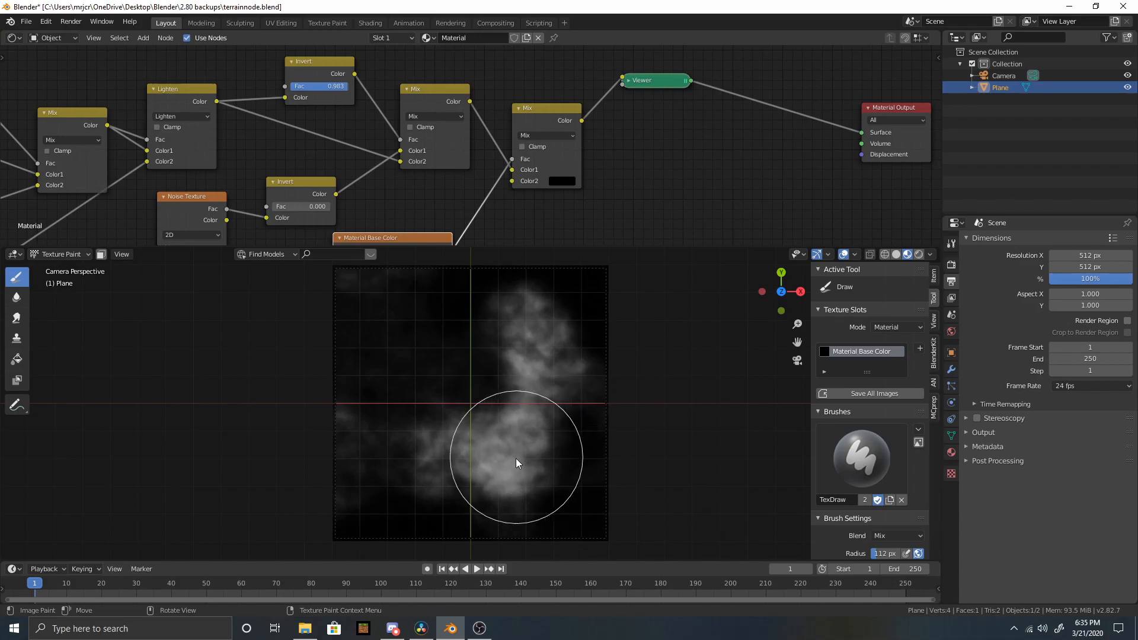
{"action": "scroll", "coordinate": [595, 350], "scroll_direction": "down", "scroll_amount": 2}
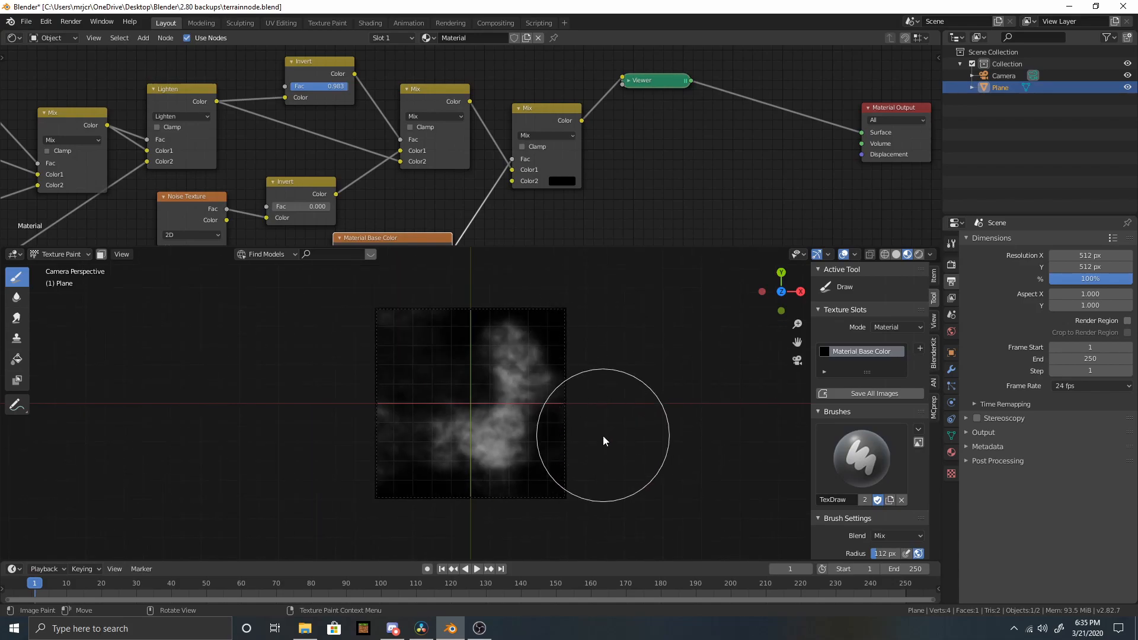
{"action": "left_click_drag", "start_coordinate": [524, 403], "coordinate": [526, 407]}
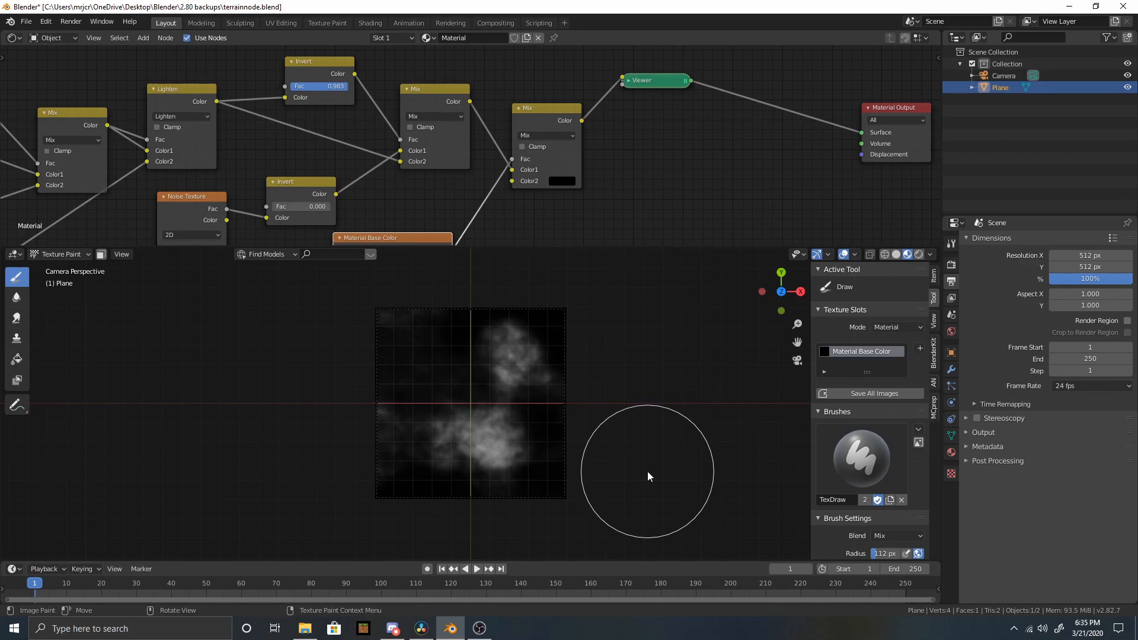
Return to the first cloud scene and examine the blended cloud up close from a slightly tilted perspective.
{"action": "left_click", "coordinate": [480, 628]}
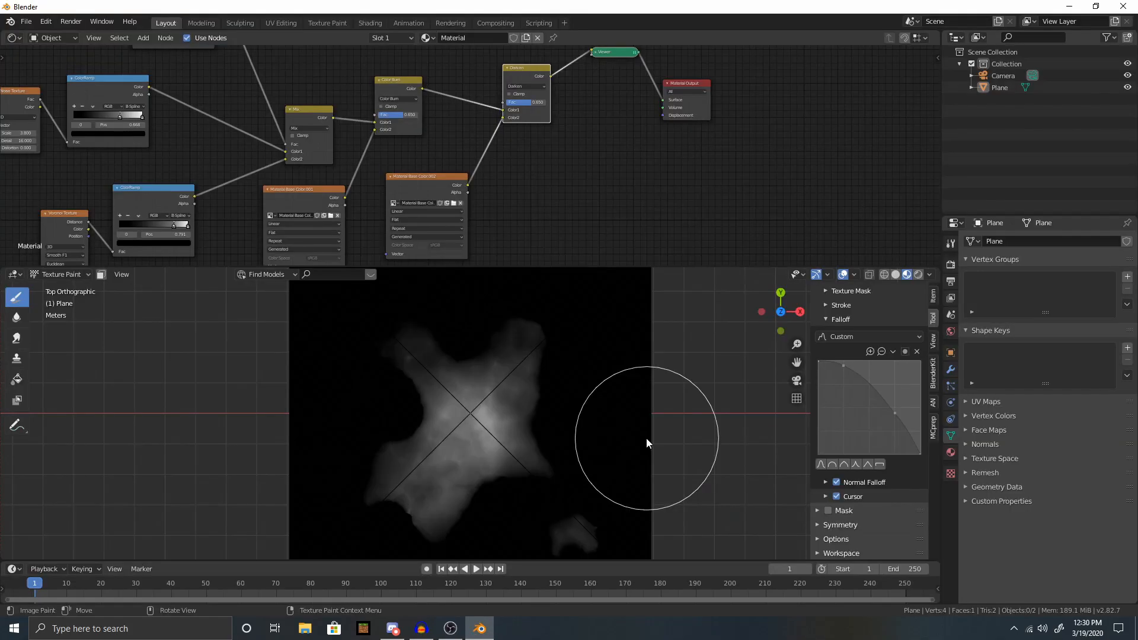
{"action": "scroll", "coordinate": [645, 442], "scroll_direction": "down", "scroll_amount": 2}
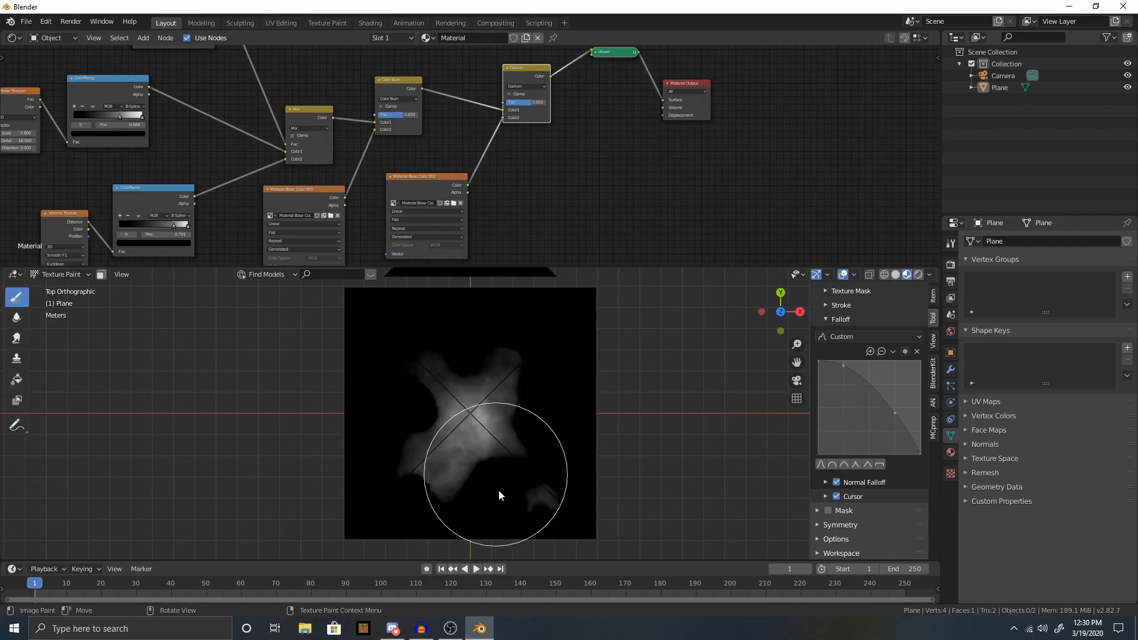
{"action": "scroll", "coordinate": [510, 446], "scroll_direction": "up", "scroll_amount": 3}
{"action": "mouse_move", "coordinate": [511, 446]}
{"action": "middle_mouse_down"}
{"action": "mouse_move", "coordinate": [512, 391]}
{"action": "mouse_move", "coordinate": [524, 416]}
{"action": "mouse_move", "coordinate": [511, 436]}
{"action": "middle_mouse_up"}
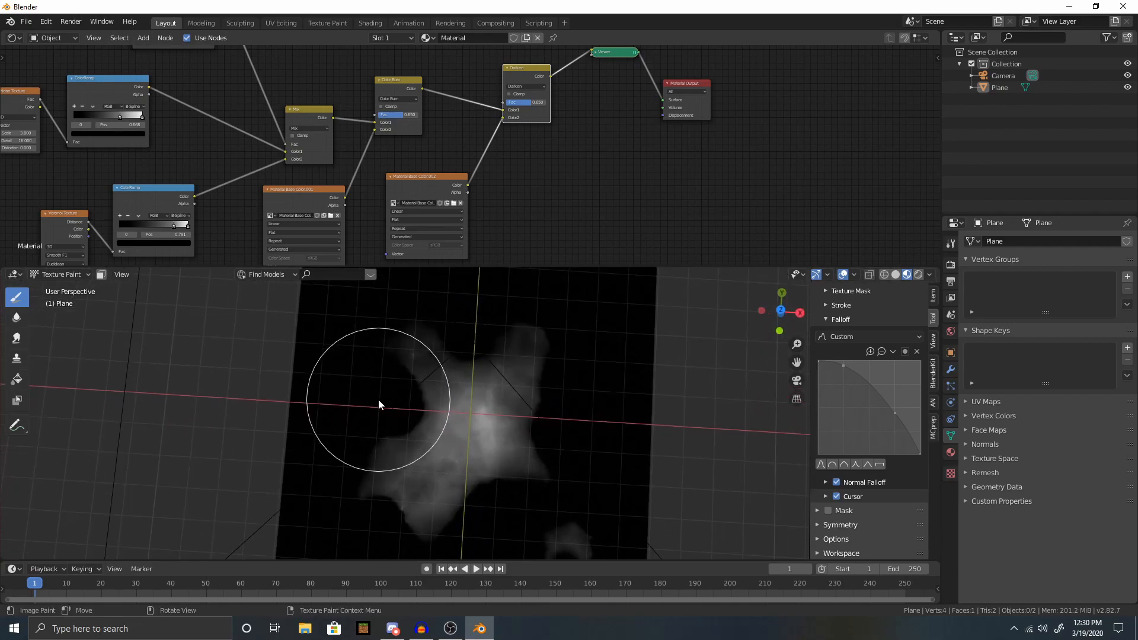
{"action": "scroll", "coordinate": [499, 369], "scroll_direction": "up", "scroll_amount": 2}
Open the scene's render properties showing the Eevee settings.
{"action": "left_click", "coordinate": [71, 22]}
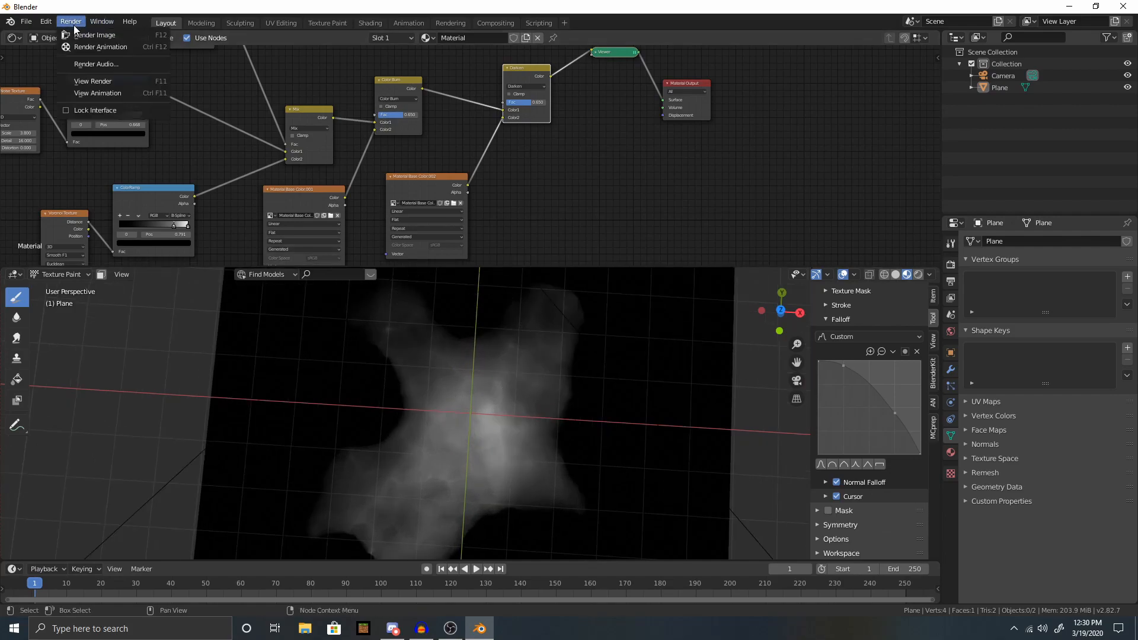
{"action": "left_click", "coordinate": [950, 281]}
{"action": "left_click", "coordinate": [950, 265]}
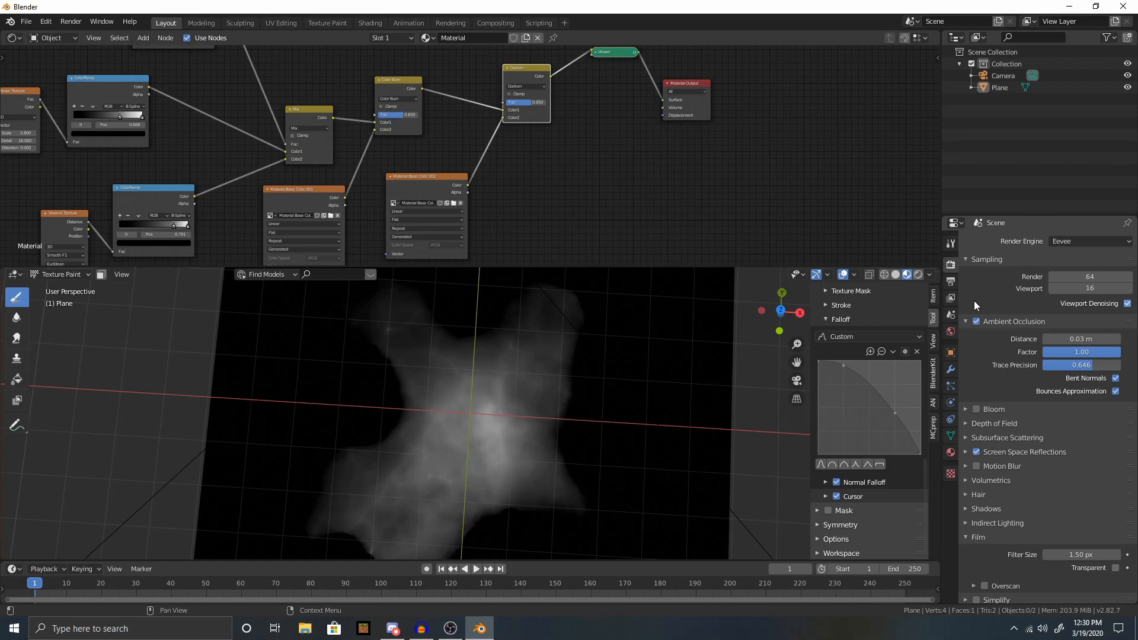
Expose the colour management settings, try the Standard view transform on the cloud, and restore Filmic with High Contrast.
{"action": "left_click", "coordinate": [996, 538]}
{"action": "left_click", "coordinate": [997, 578]}
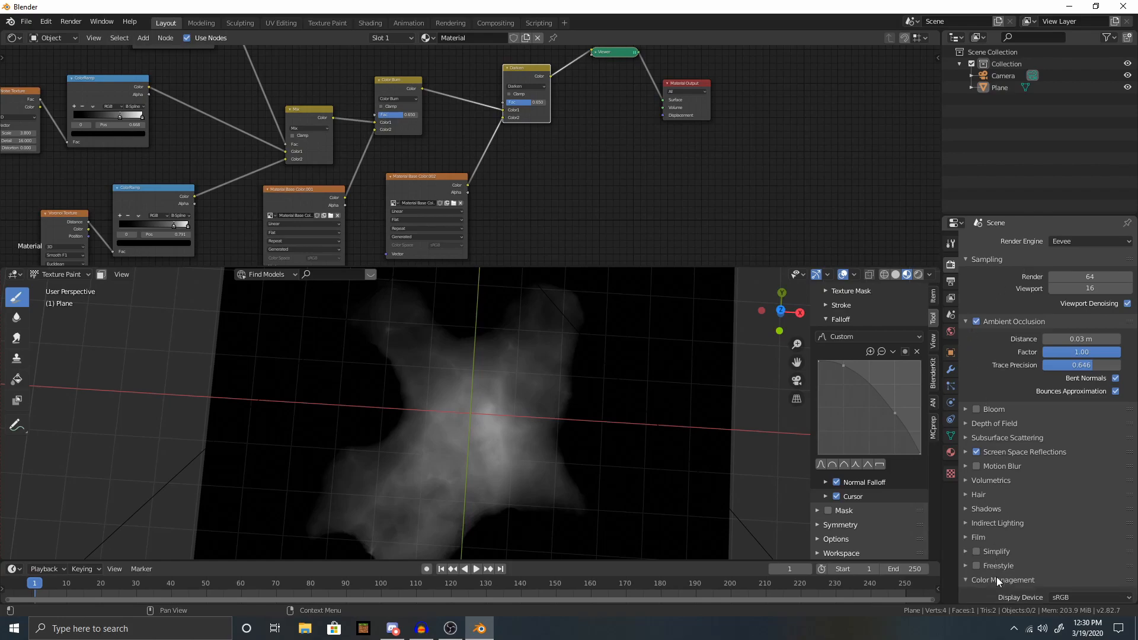
{"action": "scroll", "coordinate": [1102, 587], "scroll_direction": "down", "scroll_amount": 3}
{"action": "left_click", "coordinate": [1100, 556]}
{"action": "left_click", "coordinate": [1093, 556]}
{"action": "left_click", "coordinate": [1091, 545]}
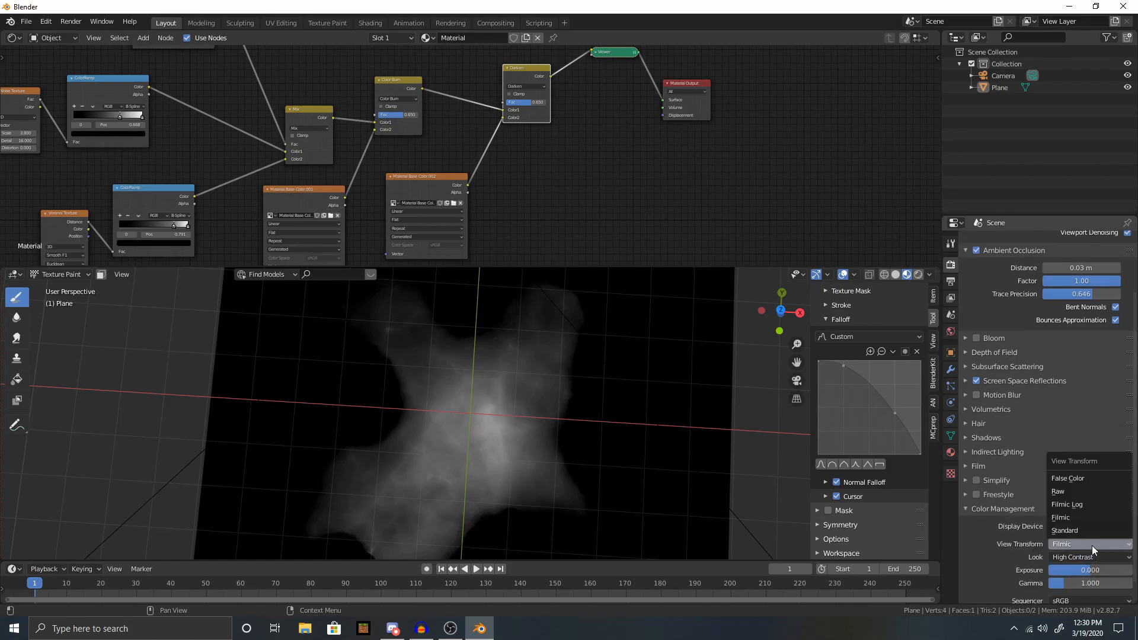
{"action": "left_click", "coordinate": [1059, 544]}
{"action": "left_click", "coordinate": [1076, 543]}
{"action": "left_click", "coordinate": [1077, 531]}
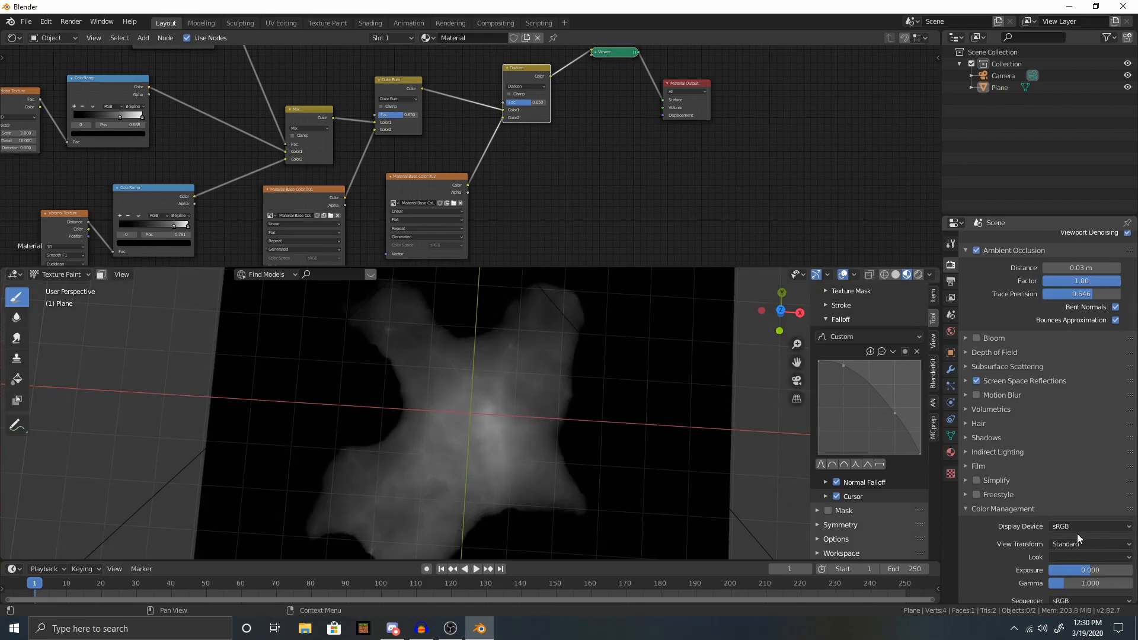
{"action": "left_click", "coordinate": [1078, 541]}
{"action": "left_click", "coordinate": [1075, 517]}
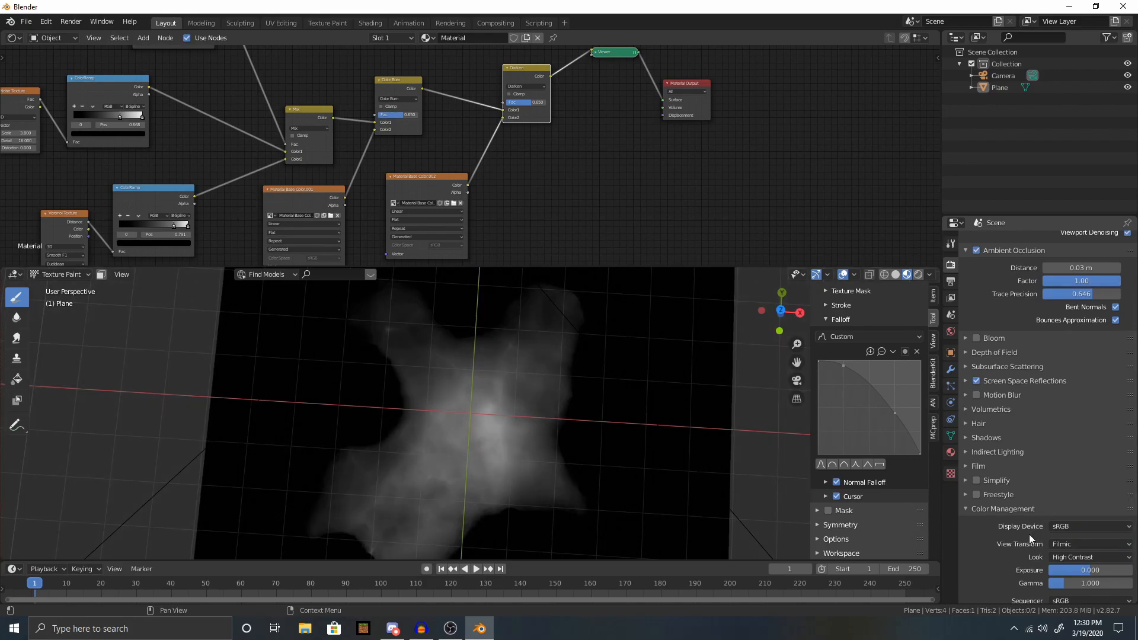
Show the scene's output settings, try TIFF as the file format, and return it to PNG.
{"action": "left_click", "coordinate": [71, 22]}
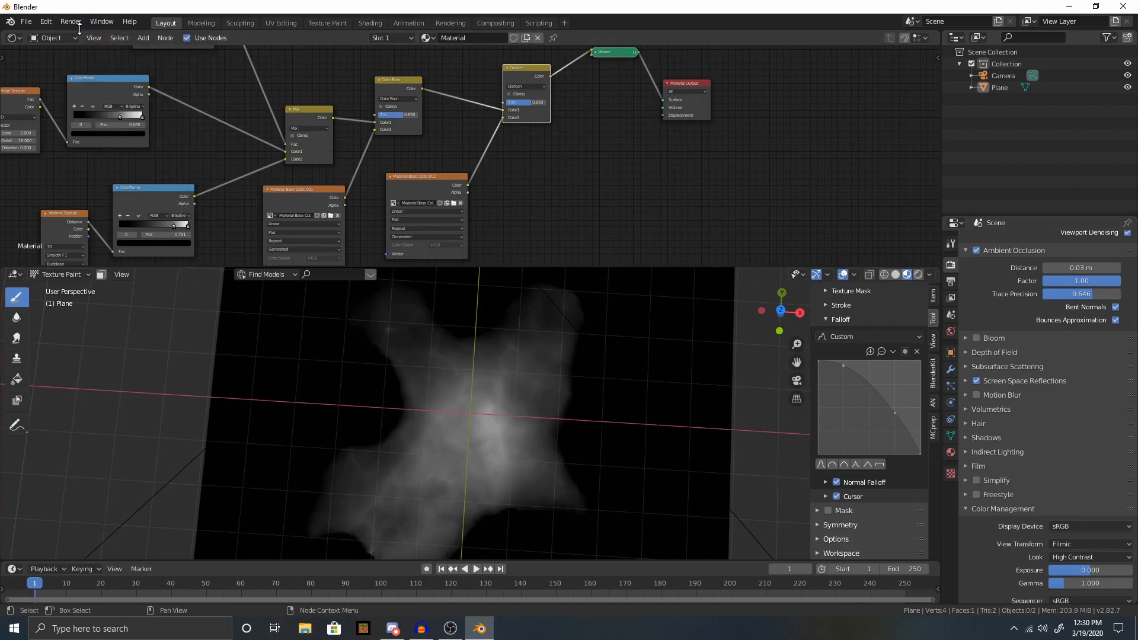
{"action": "left_click", "coordinate": [71, 21]}
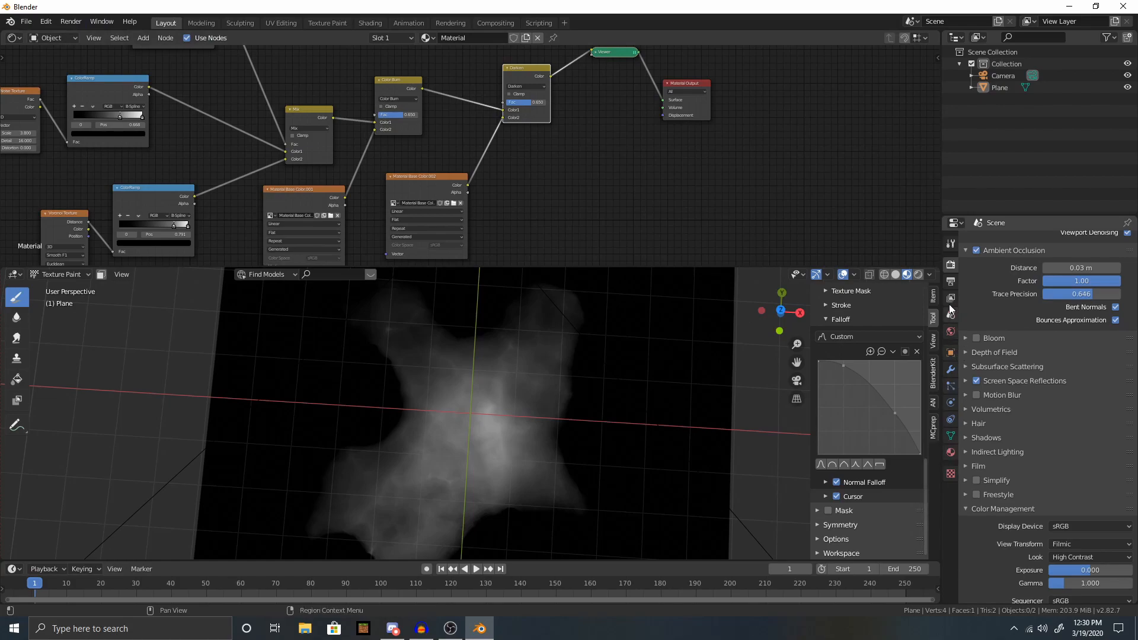
{"action": "left_click", "coordinate": [950, 283]}
{"action": "left_click", "coordinate": [988, 433]}
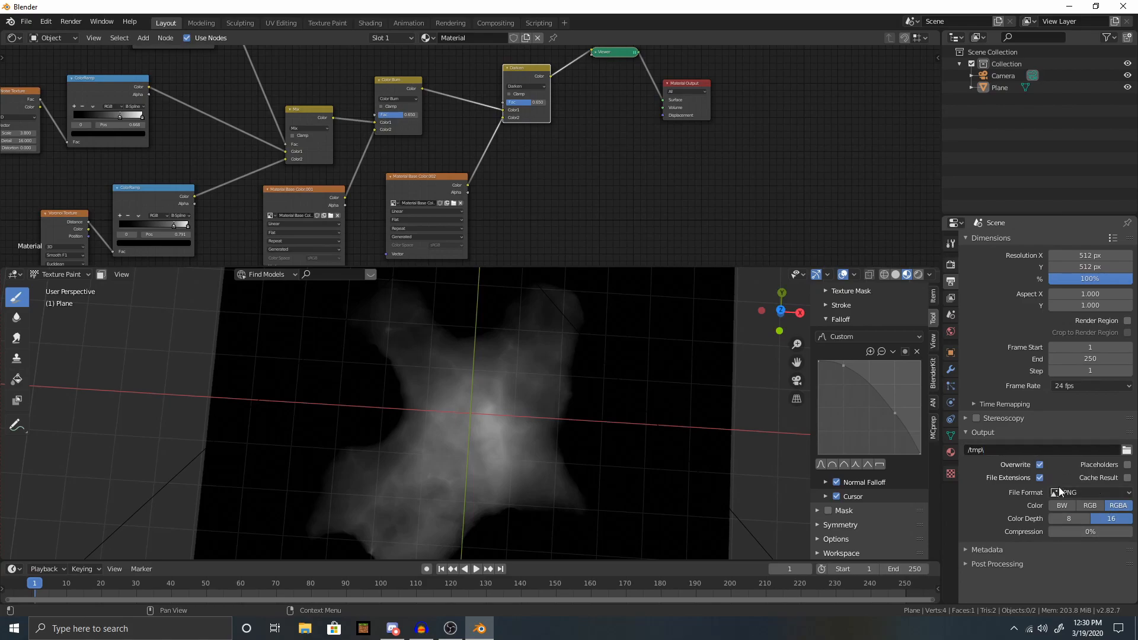
{"action": "left_click", "coordinate": [1097, 491]}
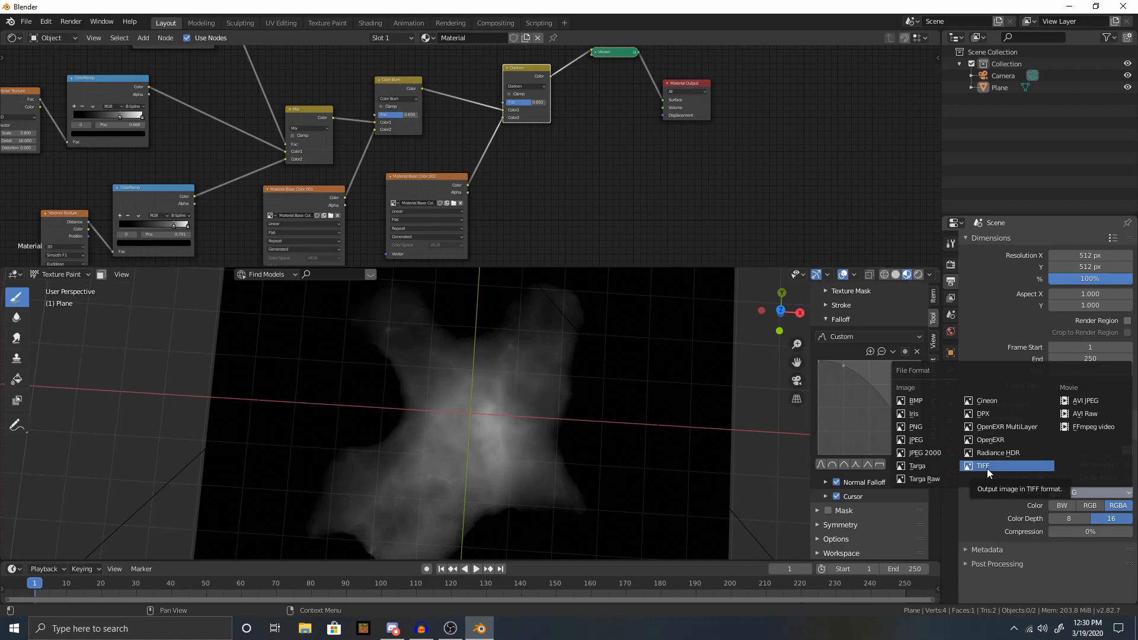
{"action": "left_click", "coordinate": [988, 513]}
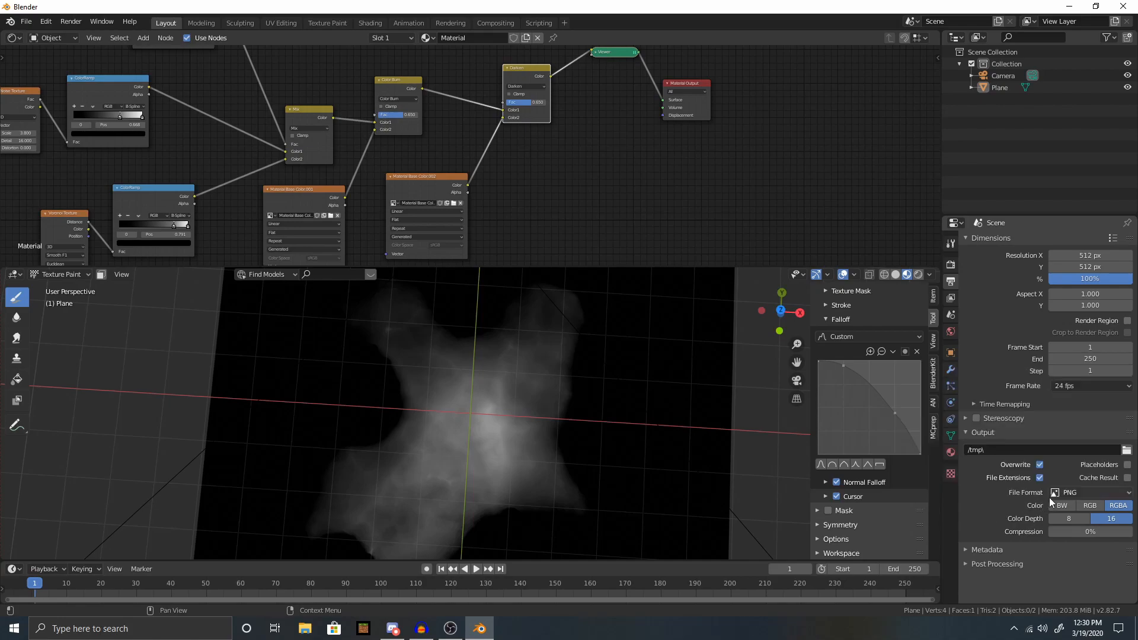
{"action": "left_click", "coordinate": [1097, 491]}
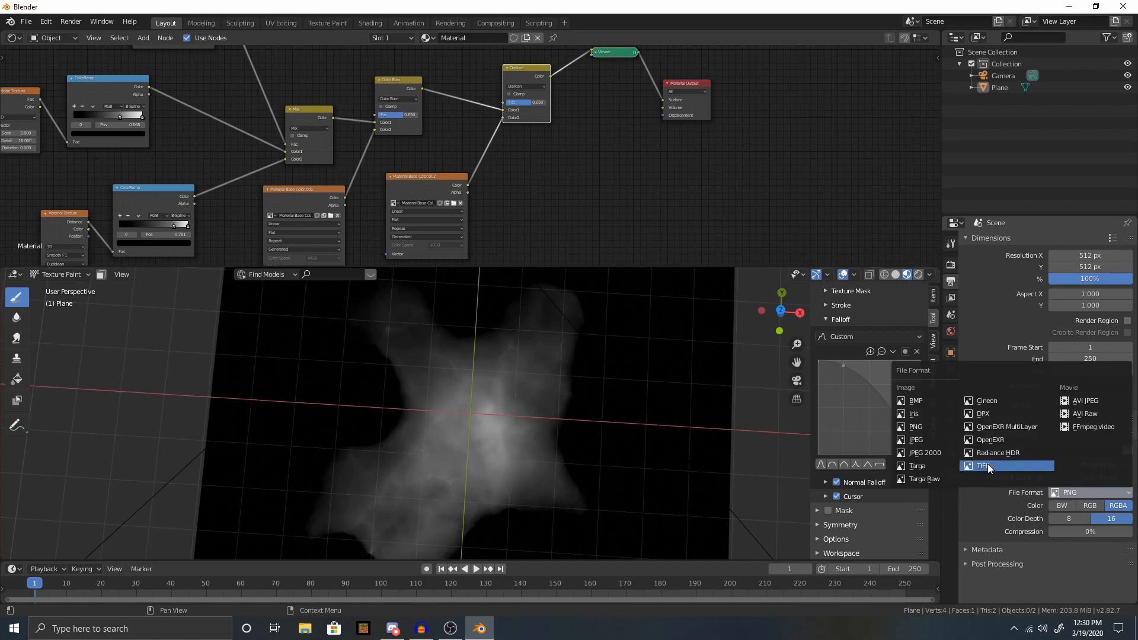
{"action": "left_click", "coordinate": [984, 468]}
{"action": "left_click", "coordinate": [1100, 494]}
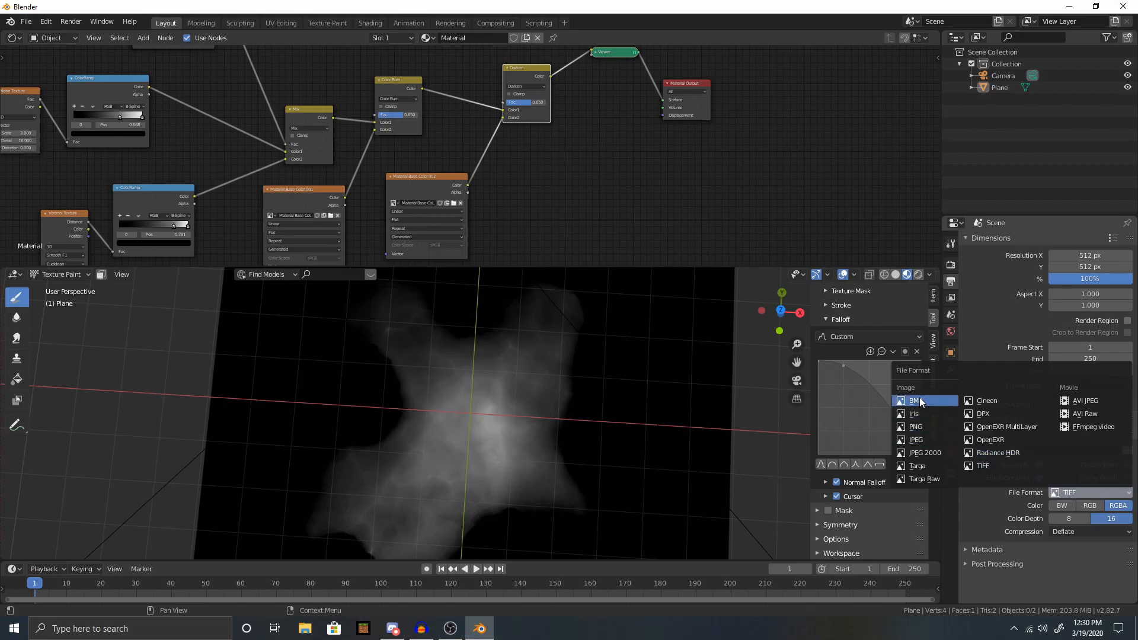
{"action": "left_click", "coordinate": [923, 428]}
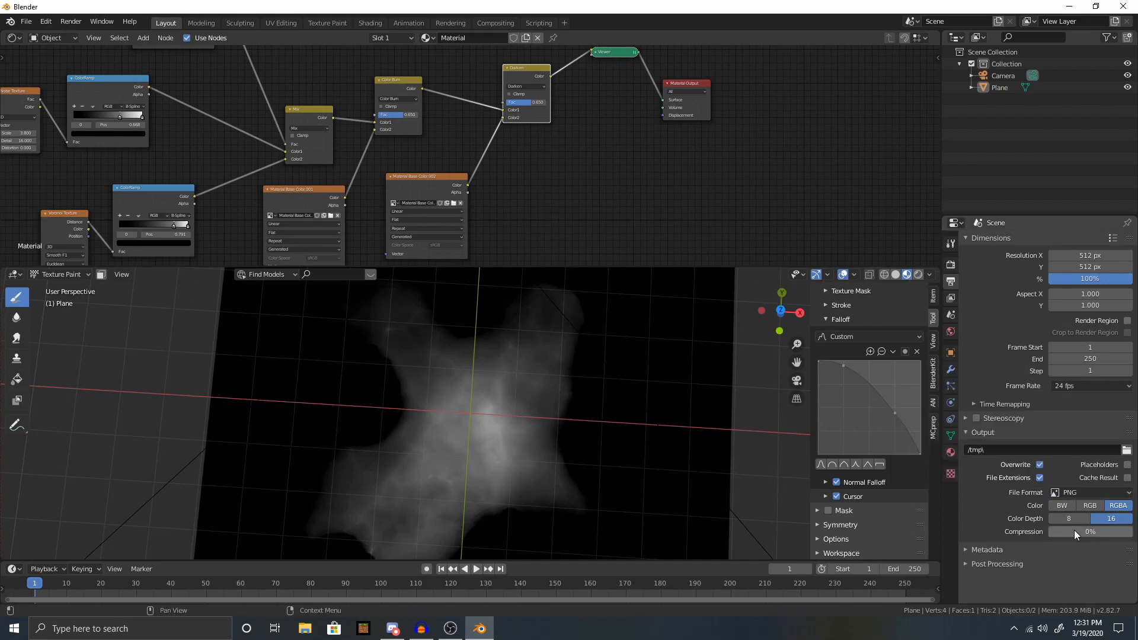
Render the cloud as a still image.
{"action": "left_click", "coordinate": [82, 21]}
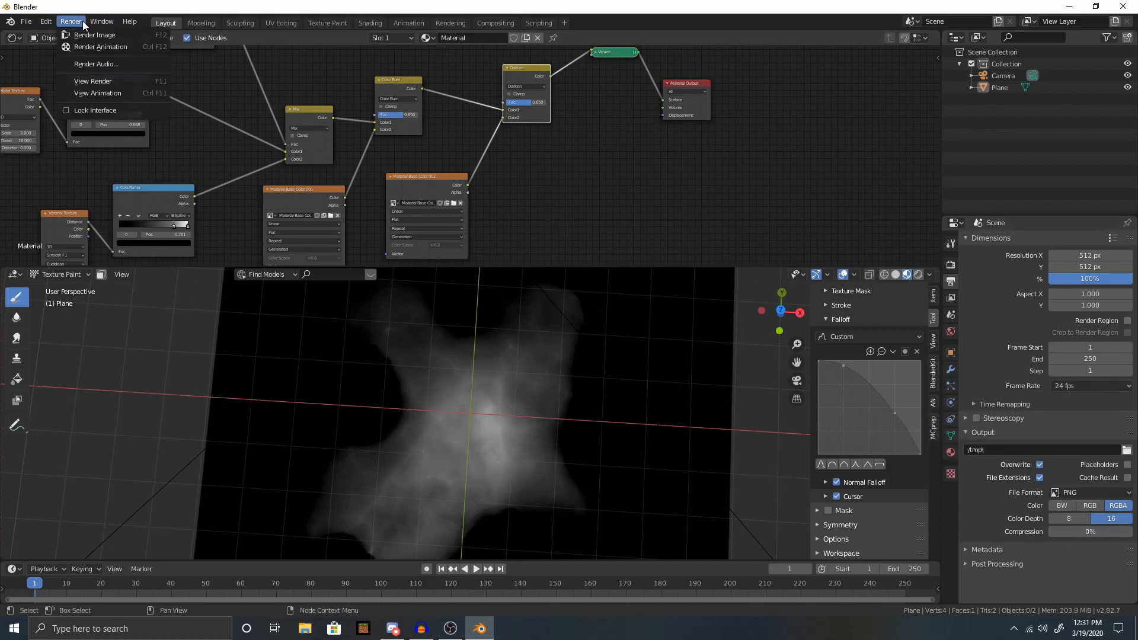
{"action": "left_click", "coordinate": [76, 23]}
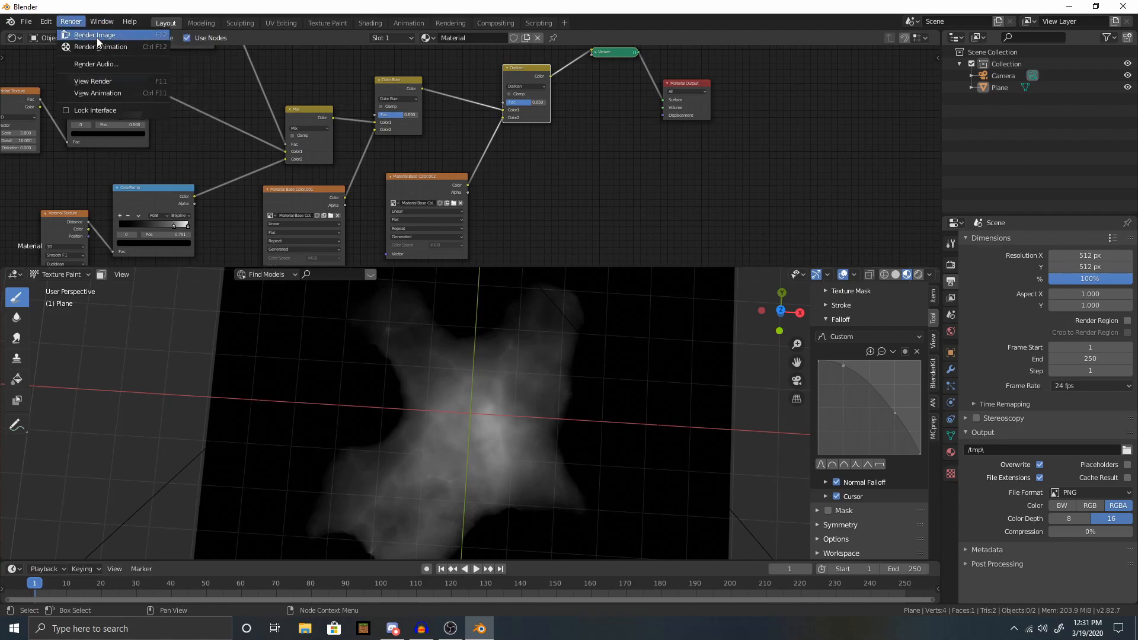
{"action": "left_click", "coordinate": [97, 38]}
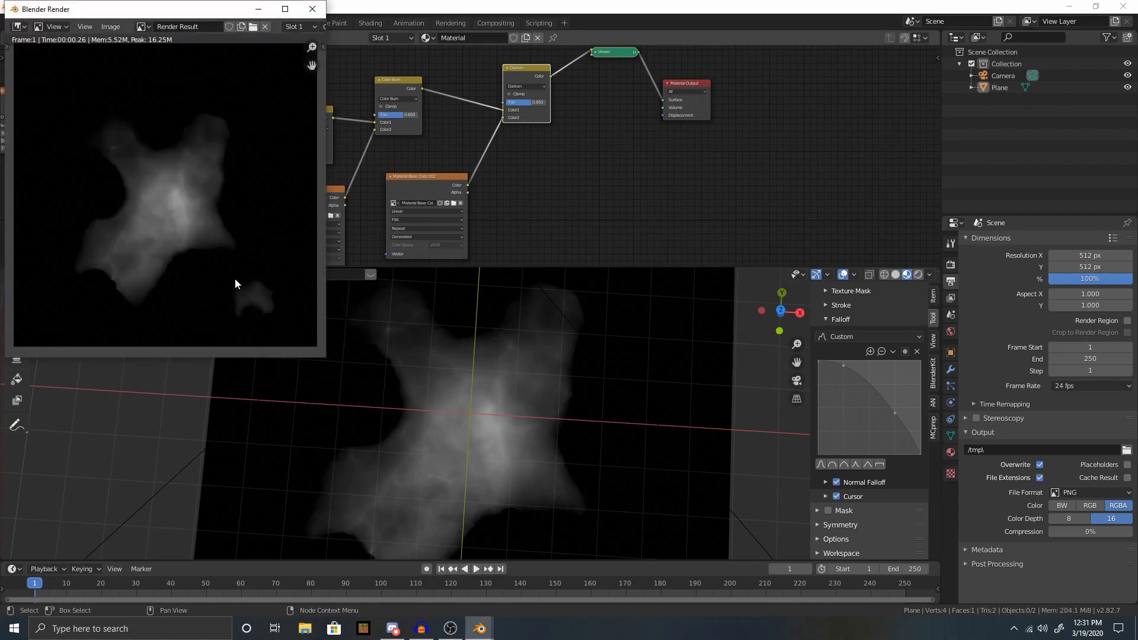
Examine the rendered cloud's edges and grey shading up close, and close the render window.
{"action": "scroll", "coordinate": [137, 150], "scroll_direction": "up", "scroll_amount": 6}
{"action": "middle_click_drag", "start_coordinate": [230, 292], "coordinate": [233, 169]}
{"action": "scroll", "coordinate": [237, 231], "scroll_direction": "down", "scroll_amount": 4}
{"action": "scroll", "coordinate": [254, 223], "scroll_direction": "up", "scroll_amount": 4}
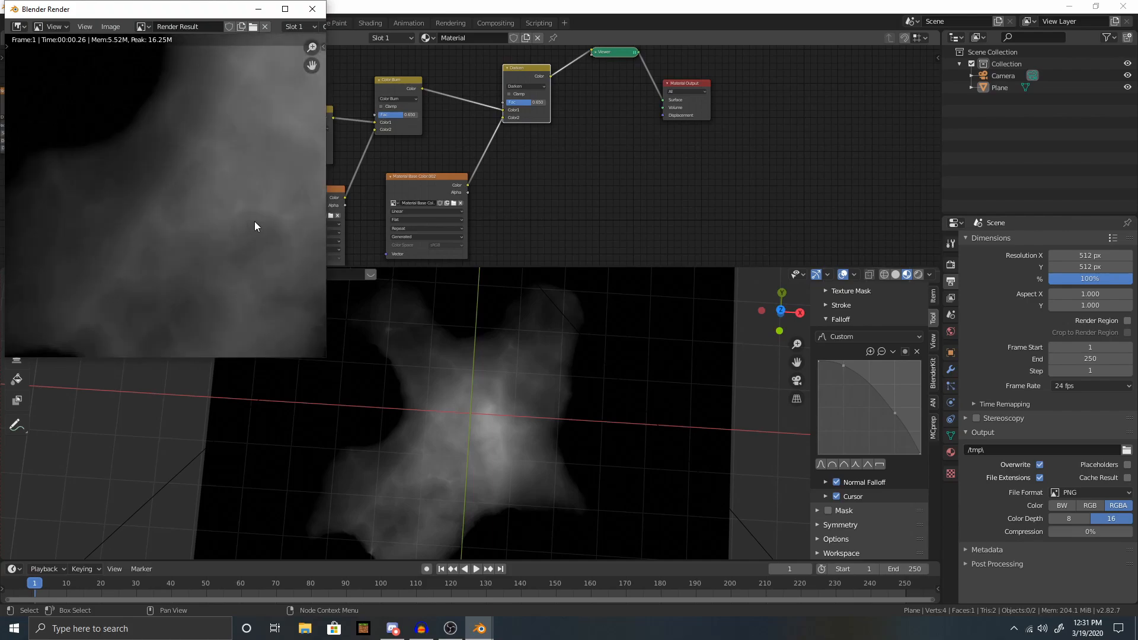
{"action": "middle_click_drag", "start_coordinate": [255, 222], "coordinate": [140, 177]}
{"action": "scroll", "coordinate": [210, 221], "scroll_direction": "down", "scroll_amount": 5}
{"action": "middle_click_drag", "start_coordinate": [202, 206], "coordinate": [201, 221]}
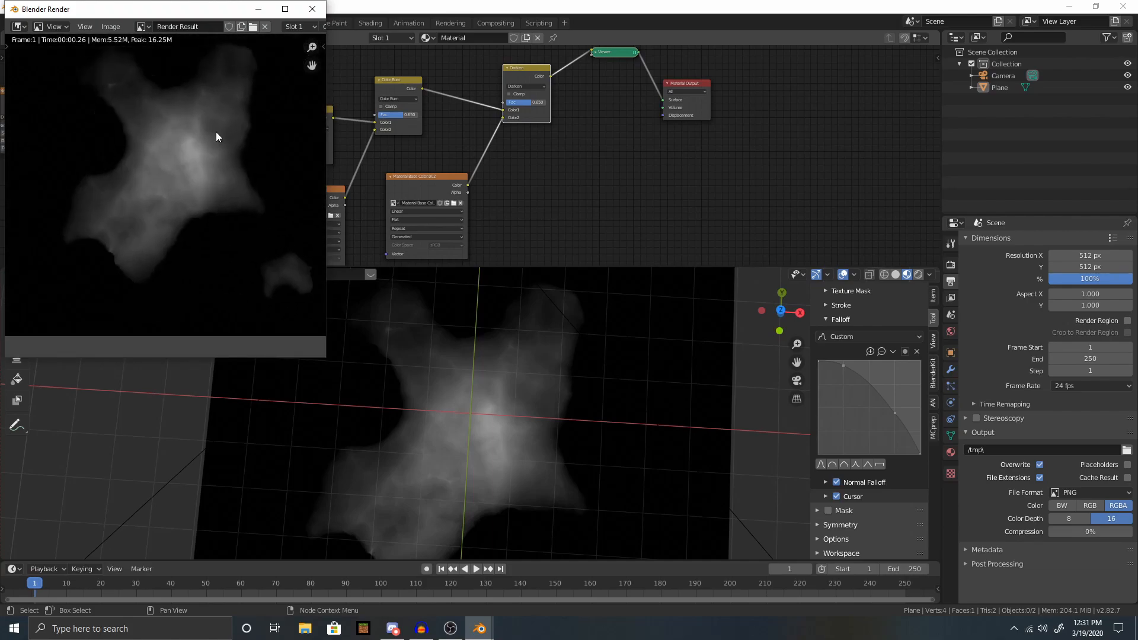
{"action": "scroll", "coordinate": [214, 128], "scroll_direction": "down", "scroll_amount": 5}
{"action": "scroll", "coordinate": [215, 122], "scroll_direction": "up", "scroll_amount": 4}
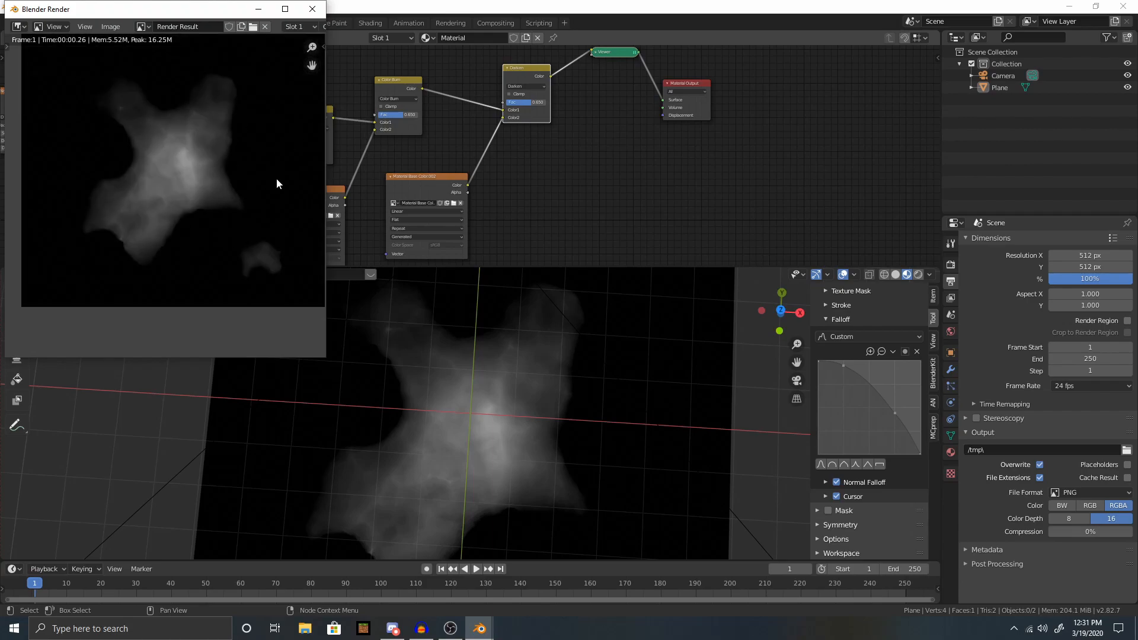
{"action": "left_click", "coordinate": [316, 15]}
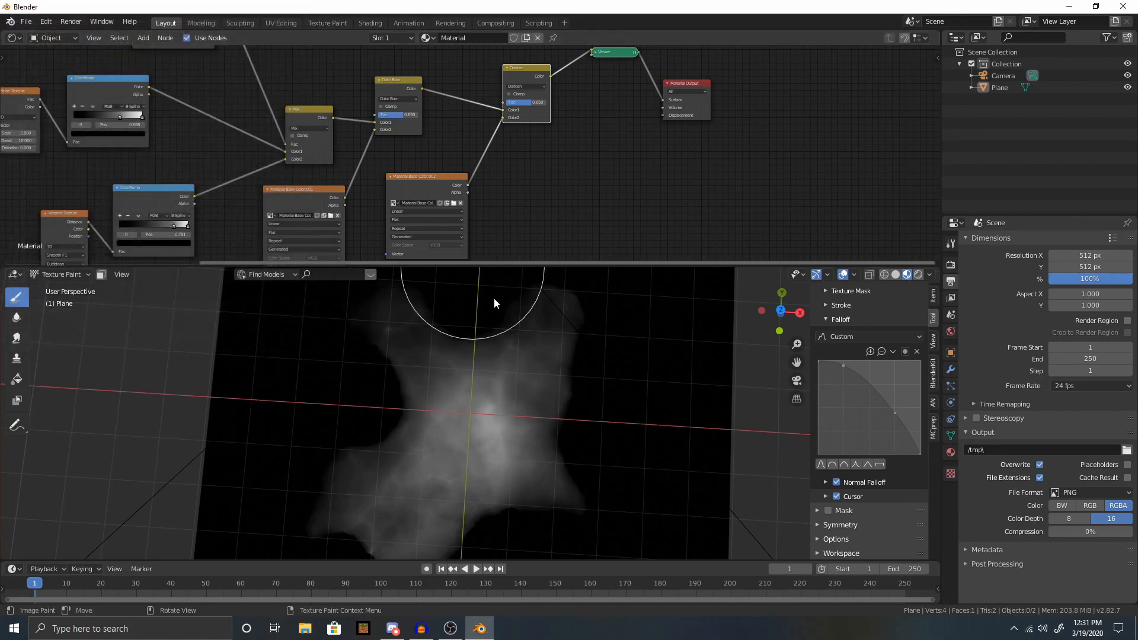
Make the mask image feeding the Color Burn node active for painting and adjust the brush colour's brightness.
{"action": "scroll", "coordinate": [523, 345], "scroll_direction": "down", "scroll_amount": 4}
{"action": "right_click", "coordinate": [523, 345]}
{"action": "left_click", "coordinate": [543, 354]}
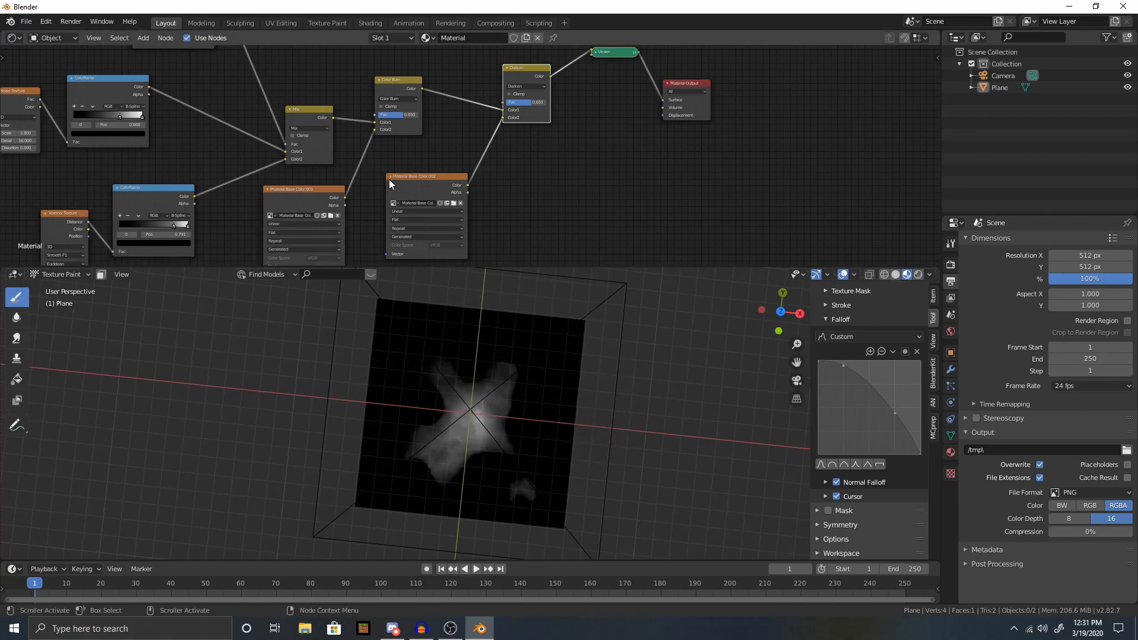
{"action": "scroll", "coordinate": [578, 397], "scroll_direction": "up", "scroll_amount": 4}
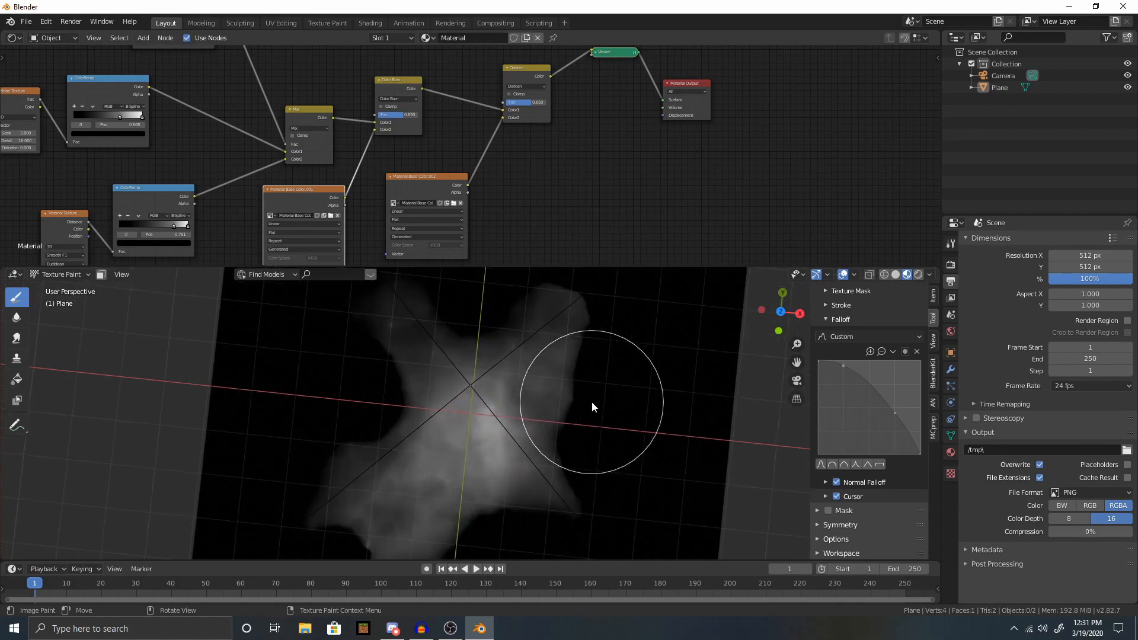
{"action": "right_click", "coordinate": [649, 421]}
{"action": "left_click", "coordinate": [652, 362]}
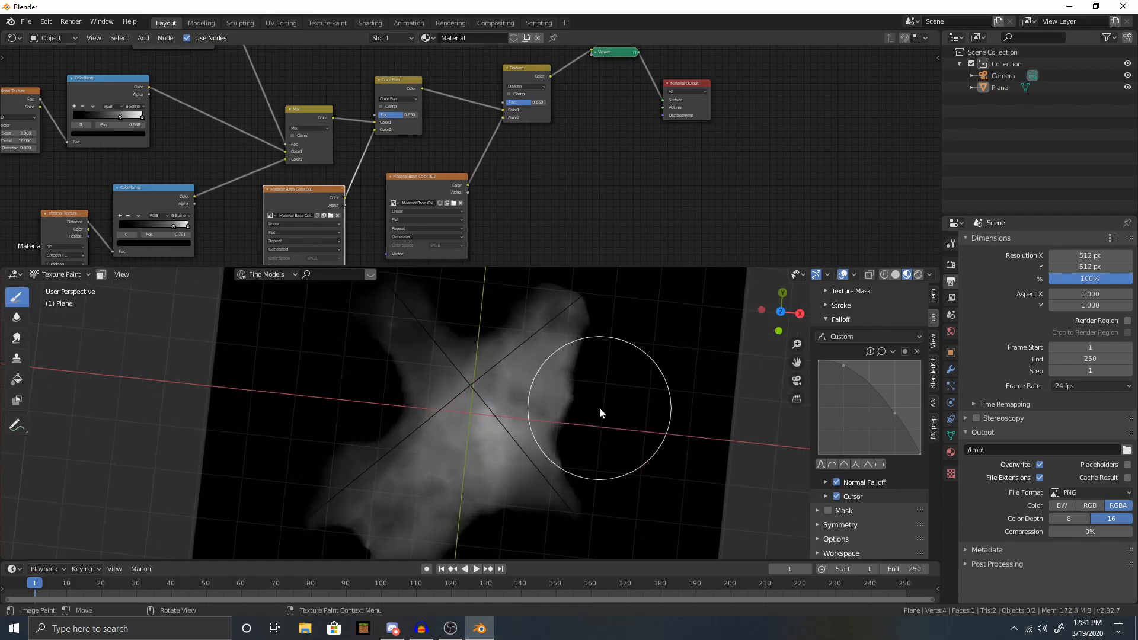
{"action": "middle_click_drag", "start_coordinate": [609, 414], "coordinate": [489, 371], "text": "shift"}
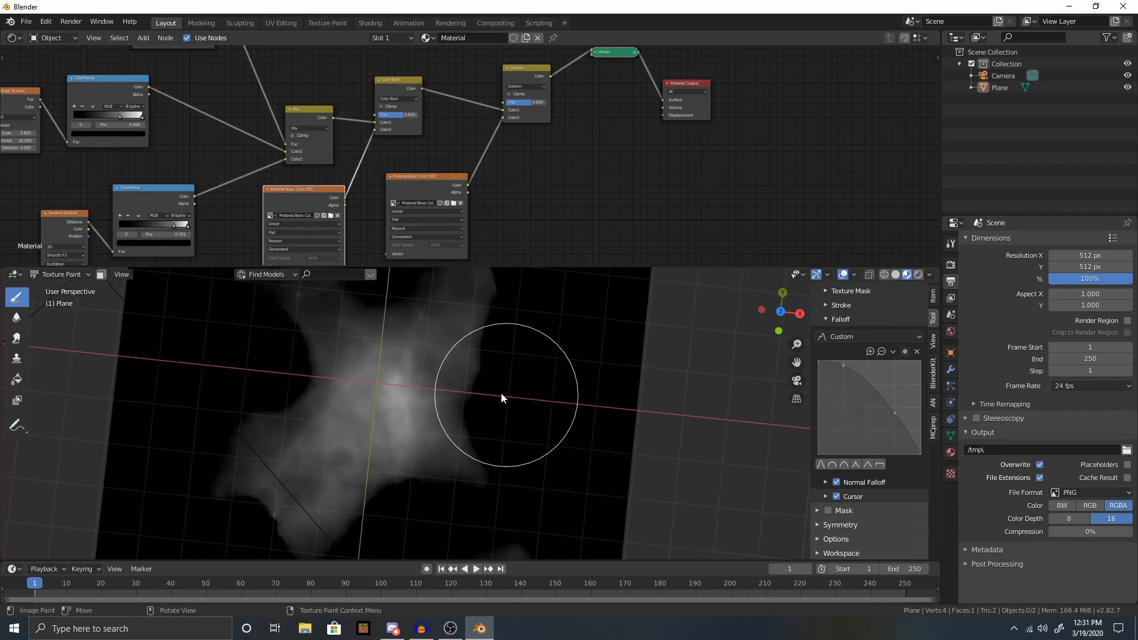
{"action": "right_click", "coordinate": [584, 370]}
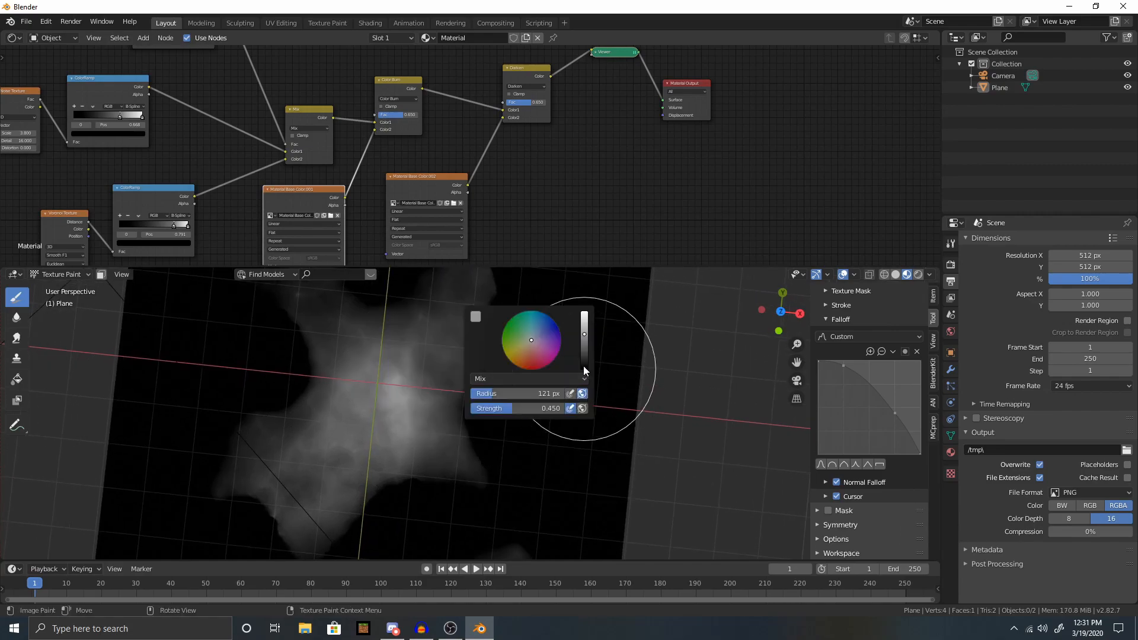
{"action": "scroll", "coordinate": [540, 361], "scroll_direction": "down", "scroll_amount": 4}
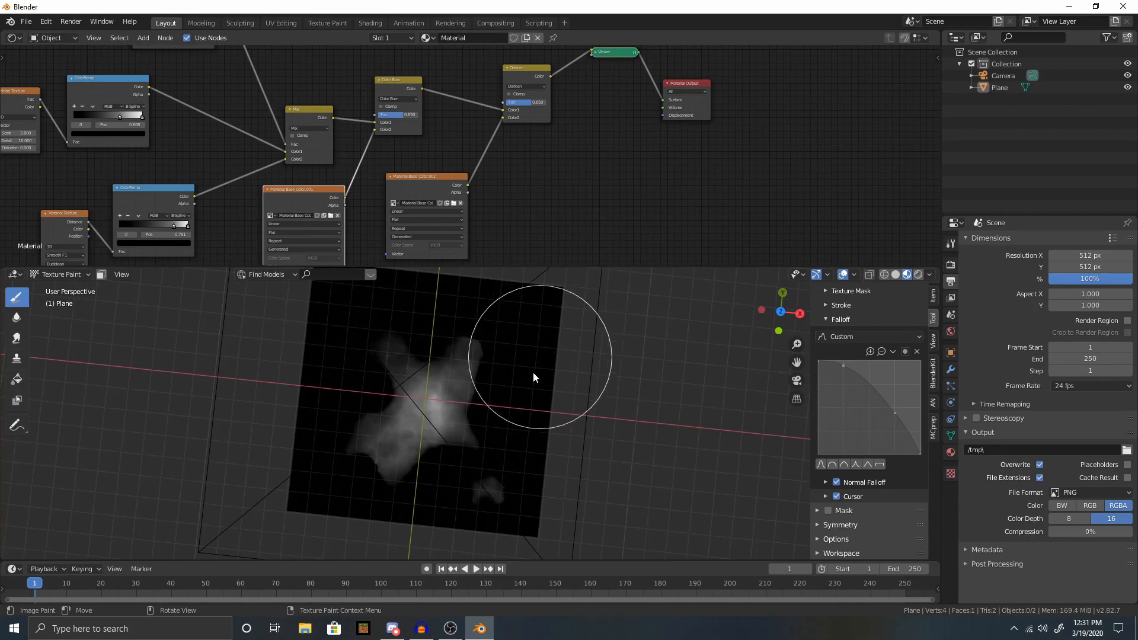
{"action": "right_click", "coordinate": [367, 293]}
Try a few mask strokes beside the cloud's upper-right arm and undo each of them.
{"action": "left_click_drag", "start_coordinate": [557, 322], "coordinate": [550, 366]}
{"action": "key", "text": "ctrl+z"}
{"action": "left_click_drag", "start_coordinate": [501, 338], "coordinate": [526, 333]}
{"action": "key", "text": "ctrl+z"}
{"action": "left_click", "coordinate": [539, 380]}
{"action": "key", "text": "ctrl+z"}
Paint the mask around the cloud's upper-right and upper-left arms to reshape them and extend them outward.
{"action": "left_click", "coordinate": [494, 347]}
{"action": "left_click", "coordinate": [388, 326]}
{"action": "scroll", "coordinate": [436, 382], "scroll_direction": "down", "scroll_amount": 3}
{"action": "scroll", "coordinate": [433, 442], "scroll_direction": "up", "scroll_amount": 3}
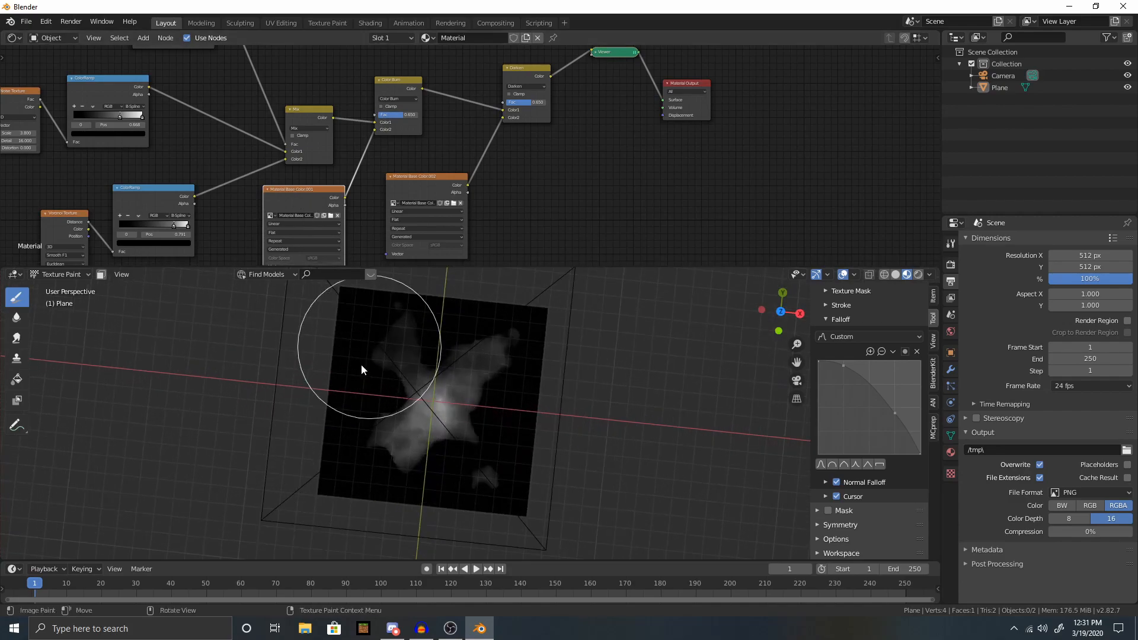
{"action": "scroll", "coordinate": [367, 356], "scroll_direction": "up", "scroll_amount": 3}
{"action": "middle_click_drag", "start_coordinate": [330, 425], "coordinate": [374, 425]}
{"action": "scroll", "coordinate": [375, 423], "scroll_direction": "down", "scroll_amount": 3}
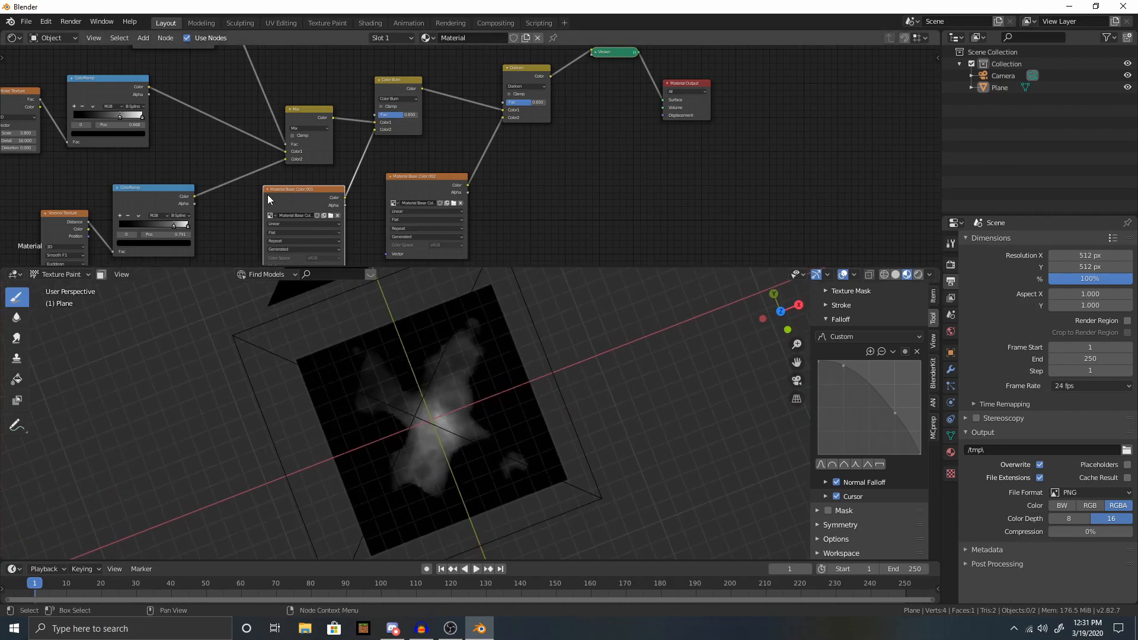
Paint the mask along the cloud's lower-left side to add a soft lobe there.
{"action": "scroll", "coordinate": [458, 370], "scroll_direction": "up", "scroll_amount": 4}
{"action": "scroll", "coordinate": [457, 371], "scroll_direction": "down", "scroll_amount": 4}
{"action": "scroll", "coordinate": [438, 427], "scroll_direction": "up", "scroll_amount": 2}
{"action": "mouse_move", "coordinate": [437, 432]}
{"action": "middle_mouse_down"}
{"action": "mouse_move", "coordinate": [434, 446]}
{"action": "mouse_move", "coordinate": [439, 426]}
{"action": "middle_mouse_up"}
{"action": "left_click_drag", "start_coordinate": [439, 421], "coordinate": [484, 429]}
{"action": "mouse_move", "coordinate": [484, 429]}
{"action": "middle_mouse_down"}
{"action": "mouse_move", "coordinate": [529, 438]}
{"action": "mouse_move", "coordinate": [549, 418]}
{"action": "middle_mouse_up"}
{"action": "scroll", "coordinate": [496, 438], "scroll_direction": "down", "scroll_amount": 3}
{"action": "scroll", "coordinate": [425, 357], "scroll_direction": "up", "scroll_amount": 5}
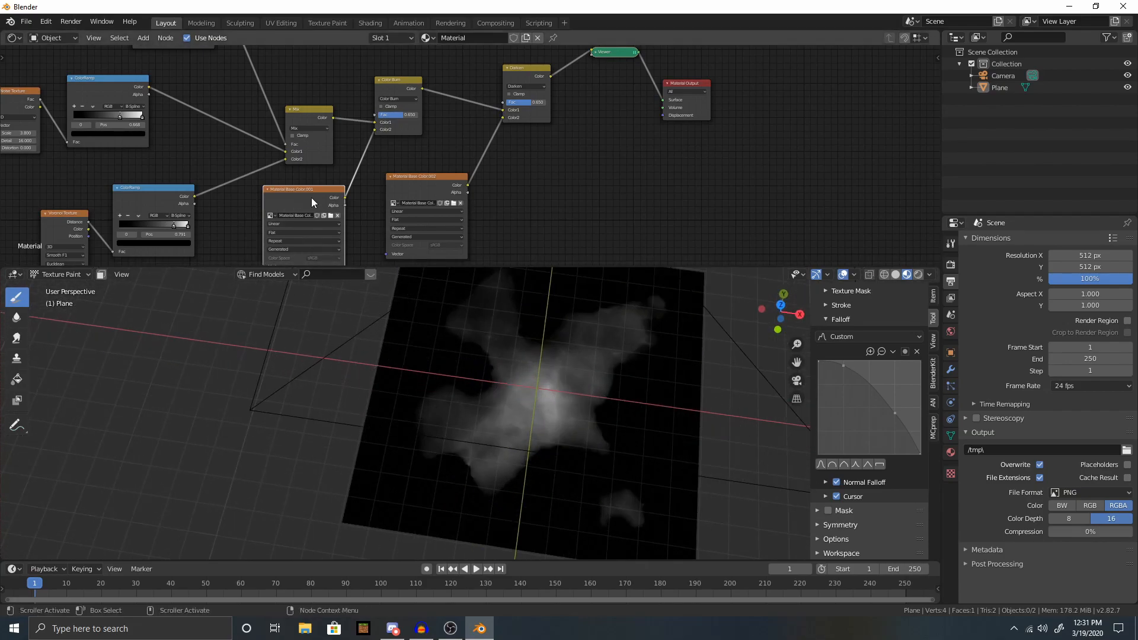
Remove the faint stray spot near the plane's lower-left corner from the mask.
{"action": "middle_click_drag", "start_coordinate": [311, 197], "coordinate": [345, 187]}
{"action": "scroll", "coordinate": [391, 495], "scroll_direction": "up", "scroll_amount": 2}
{"action": "middle_click_drag", "start_coordinate": [392, 496], "coordinate": [468, 390], "text": "shift"}
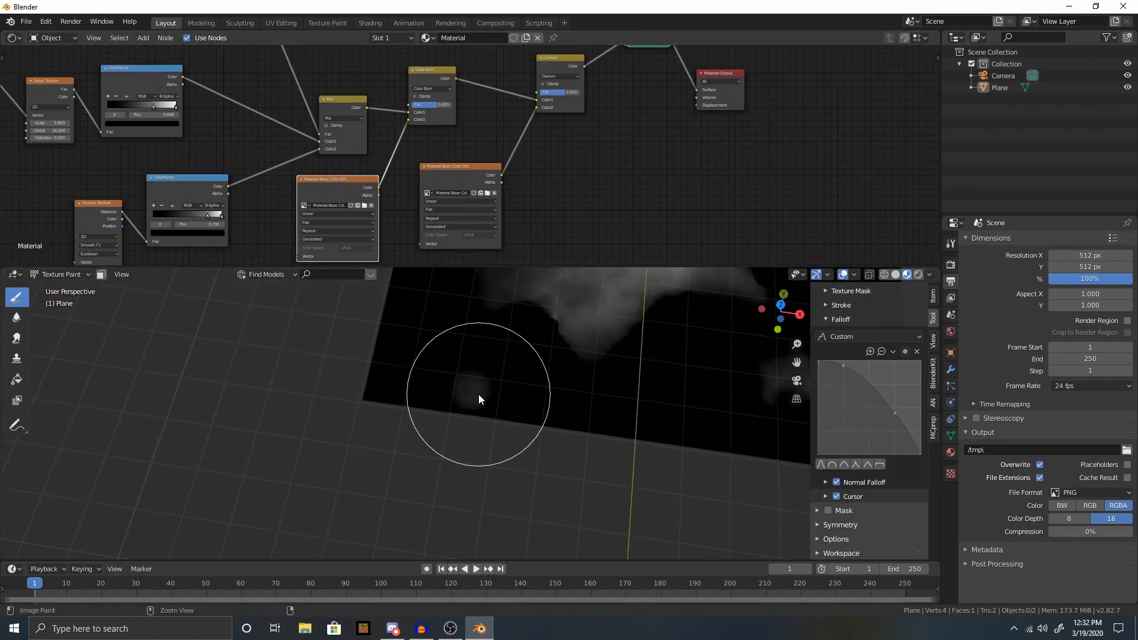
{"action": "right_click", "coordinate": [474, 383]}
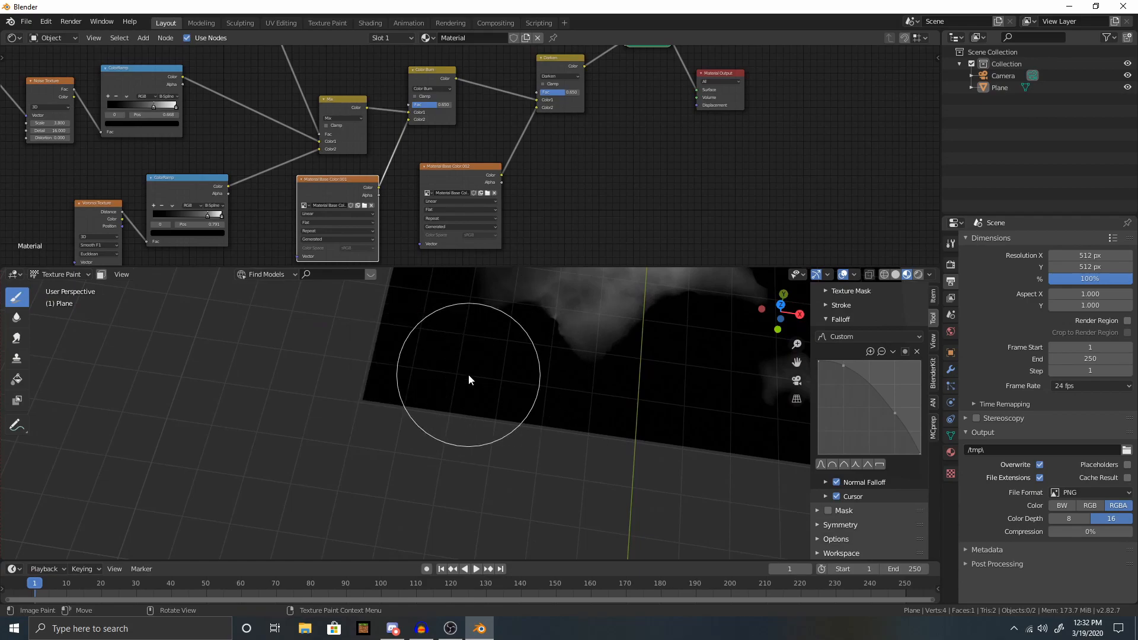
Examine the reshaped cloud from several angles, including its left lobe and upper-left arm up close.
{"action": "mouse_move", "coordinate": [464, 372]}
{"action": "middle_mouse_down"}
{"action": "mouse_move", "coordinate": [474, 440]}
{"action": "mouse_move", "coordinate": [465, 446]}
{"action": "middle_mouse_up"}
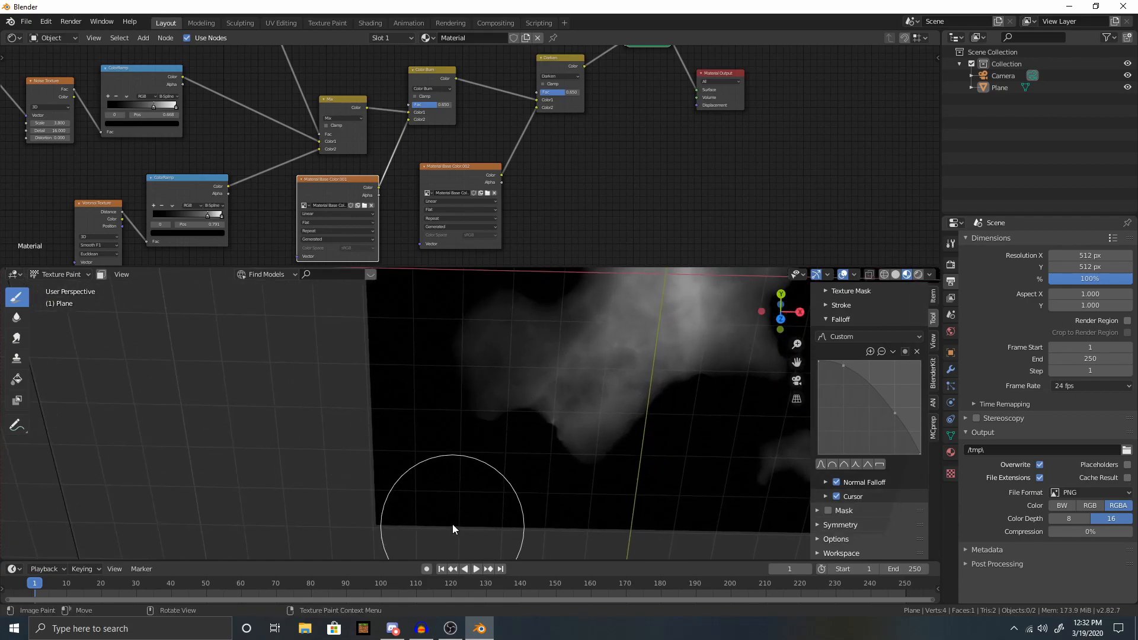
{"action": "scroll", "coordinate": [427, 397], "scroll_direction": "down", "scroll_amount": 6}
{"action": "right_click", "coordinate": [467, 364]}
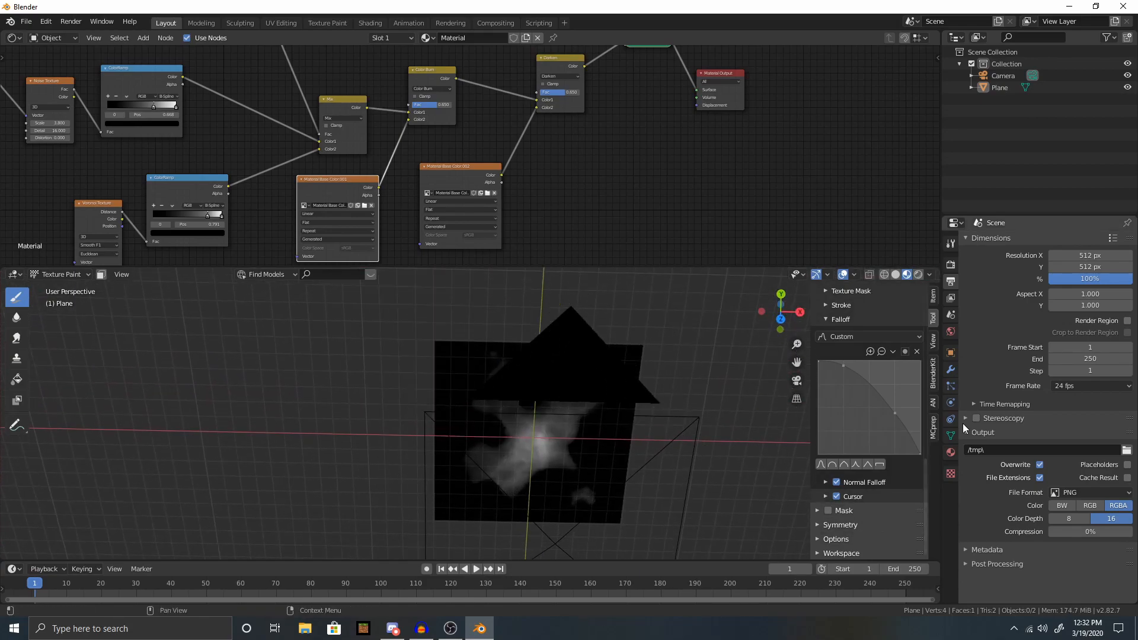
{"action": "mouse_move", "coordinate": [531, 414]}
{"action": "middle_mouse_down"}
{"action": "mouse_move", "coordinate": [590, 446]}
{"action": "mouse_move", "coordinate": [568, 398]}
{"action": "mouse_move", "coordinate": [411, 381]}
{"action": "middle_mouse_up"}
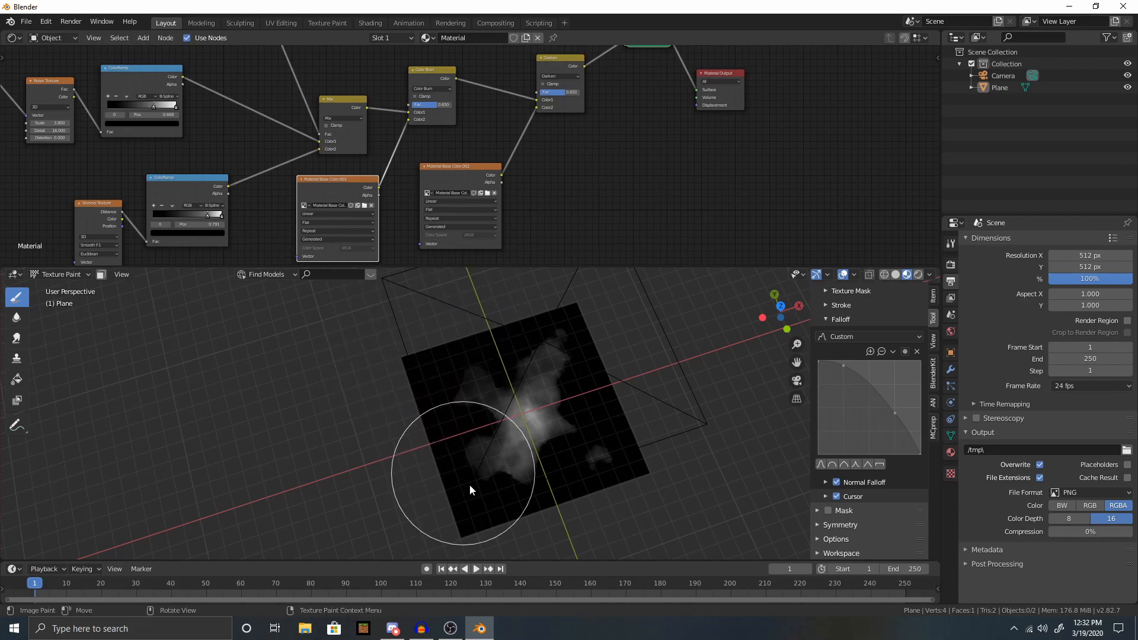
{"action": "scroll", "coordinate": [393, 394], "scroll_direction": "up", "scroll_amount": 6}
{"action": "scroll", "coordinate": [388, 409], "scroll_direction": "down", "scroll_amount": 2}
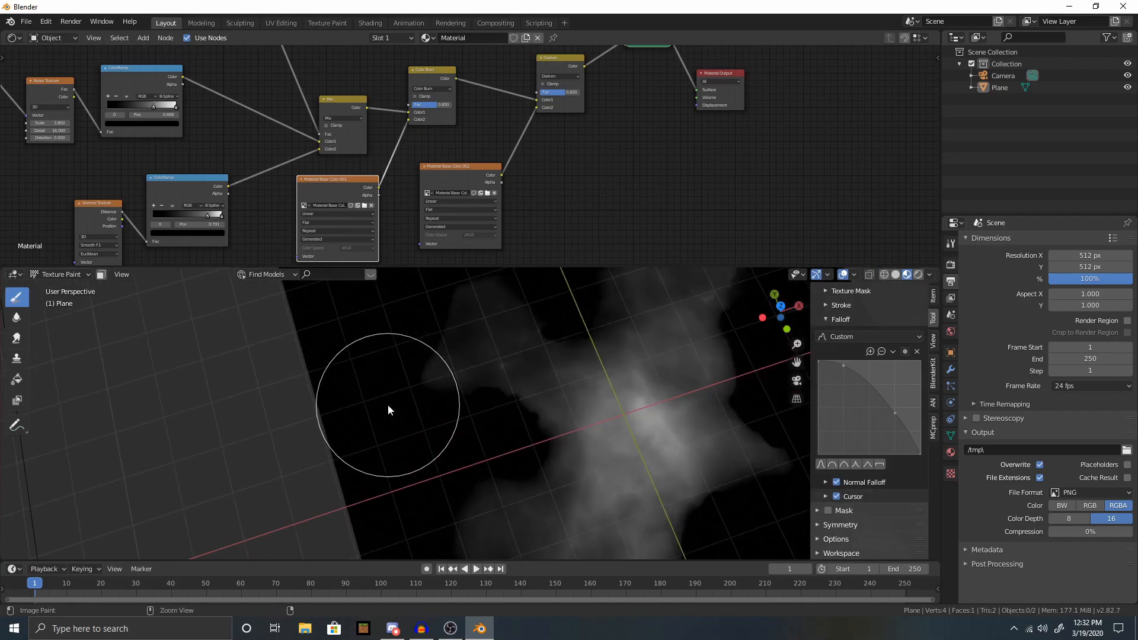
{"action": "middle_click_drag", "start_coordinate": [404, 396], "coordinate": [412, 420]}
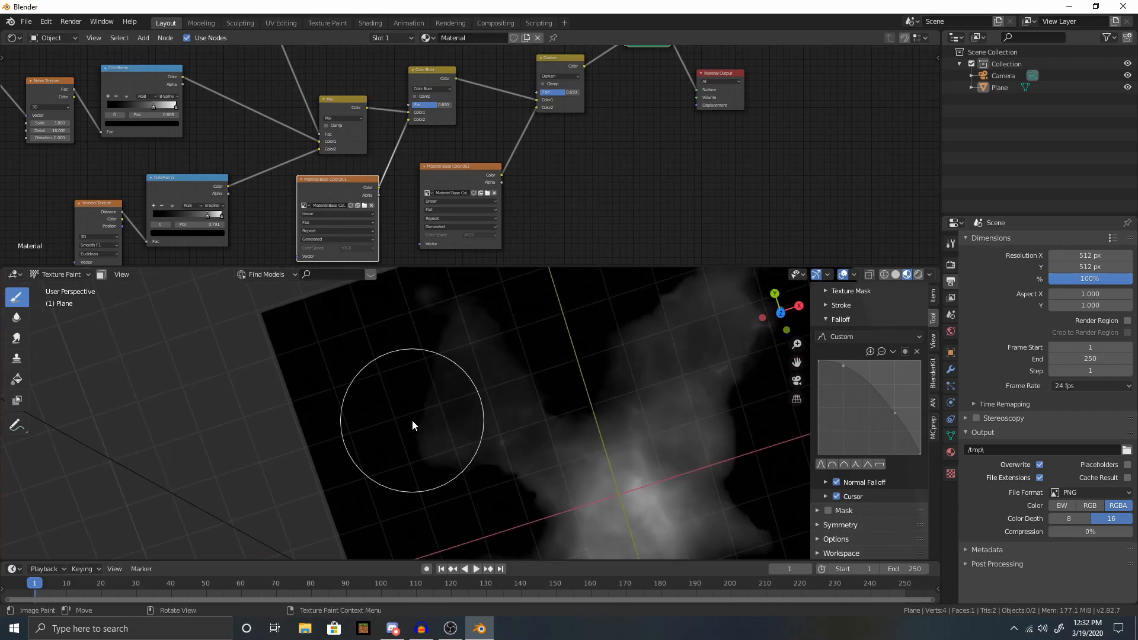
Render the reshaped cloud as a still image.
{"action": "scroll", "coordinate": [412, 420], "scroll_direction": "down", "scroll_amount": 4}
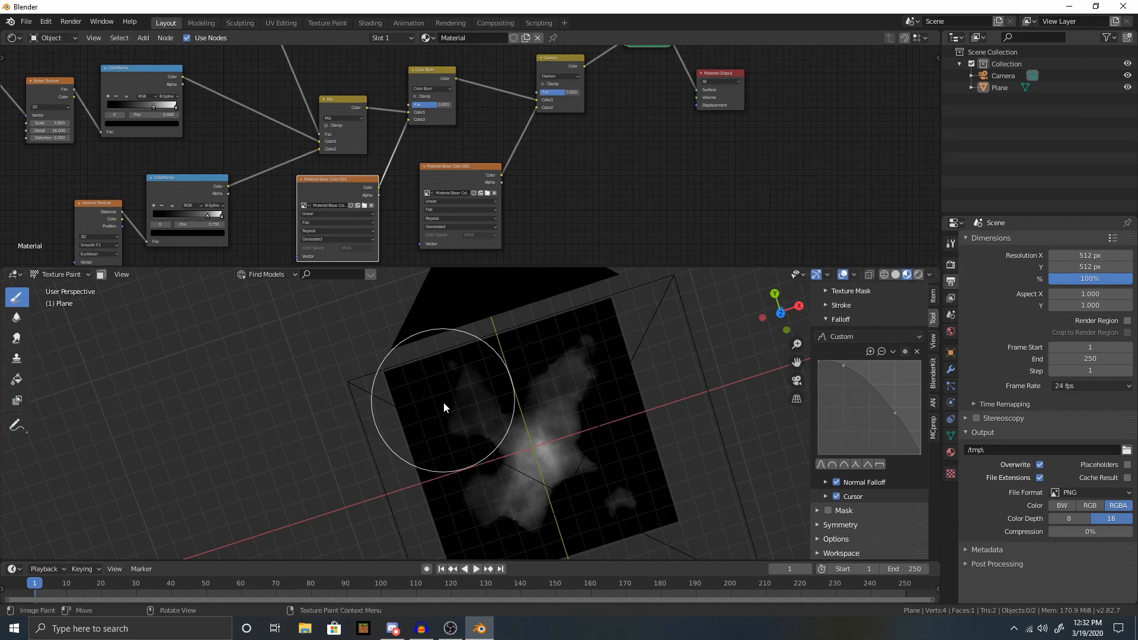
{"action": "left_click", "coordinate": [71, 21]}
{"action": "left_click", "coordinate": [86, 34]}
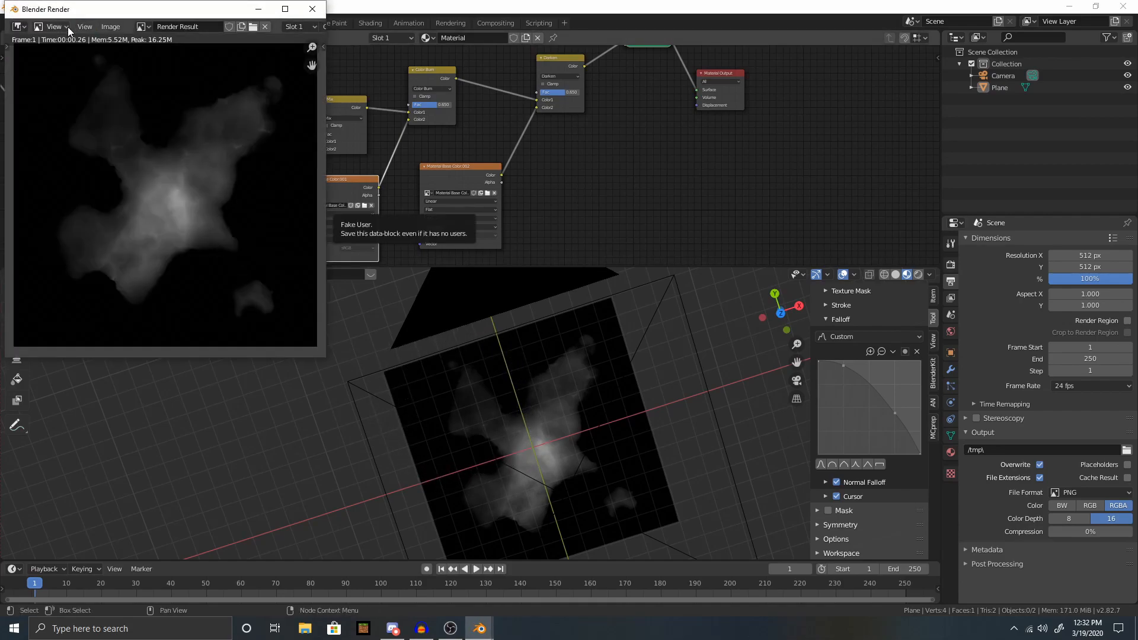
Save the rendered image as Terrain24.png in the Terrain folder.
{"action": "left_click", "coordinate": [111, 26]}
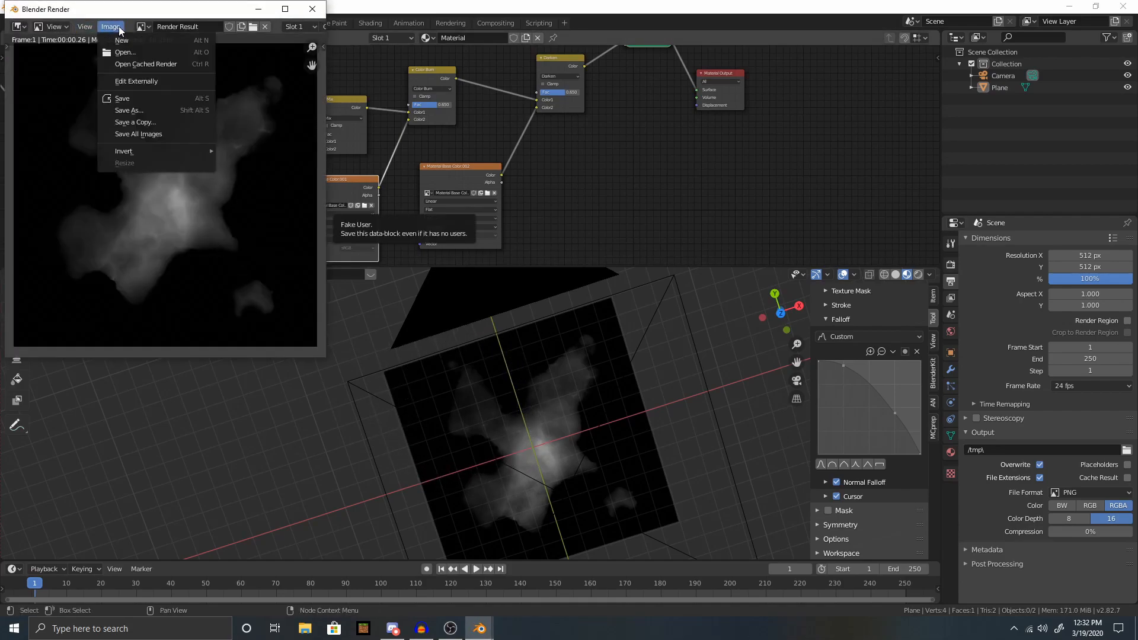
{"action": "left_click", "coordinate": [147, 112]}
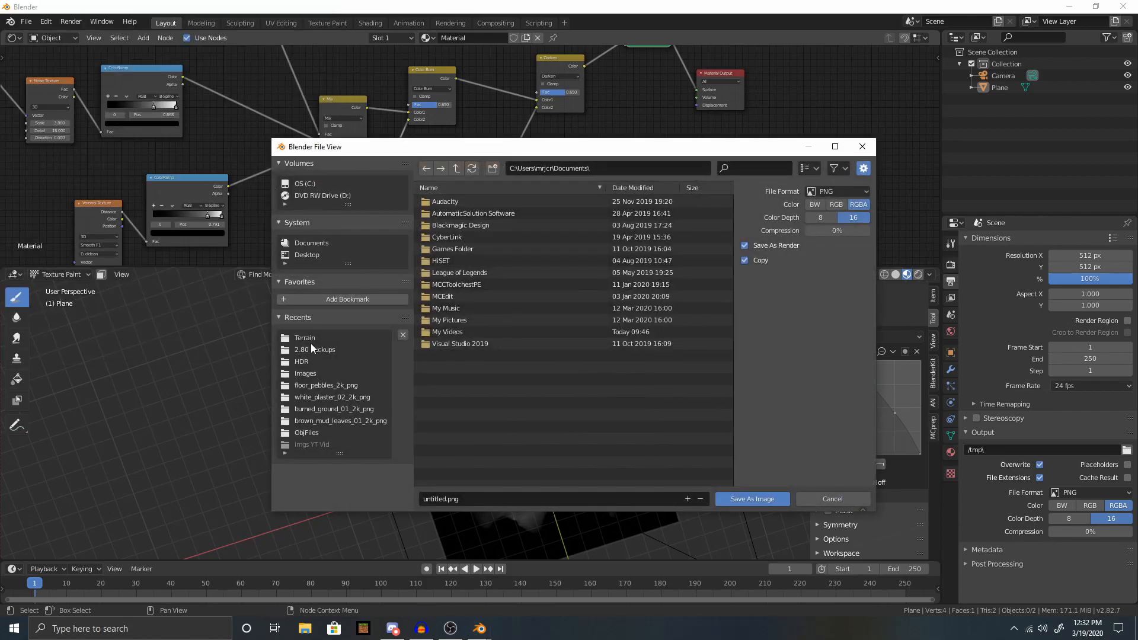
{"action": "left_click", "coordinate": [310, 342]}
{"action": "left_click", "coordinate": [457, 473]}
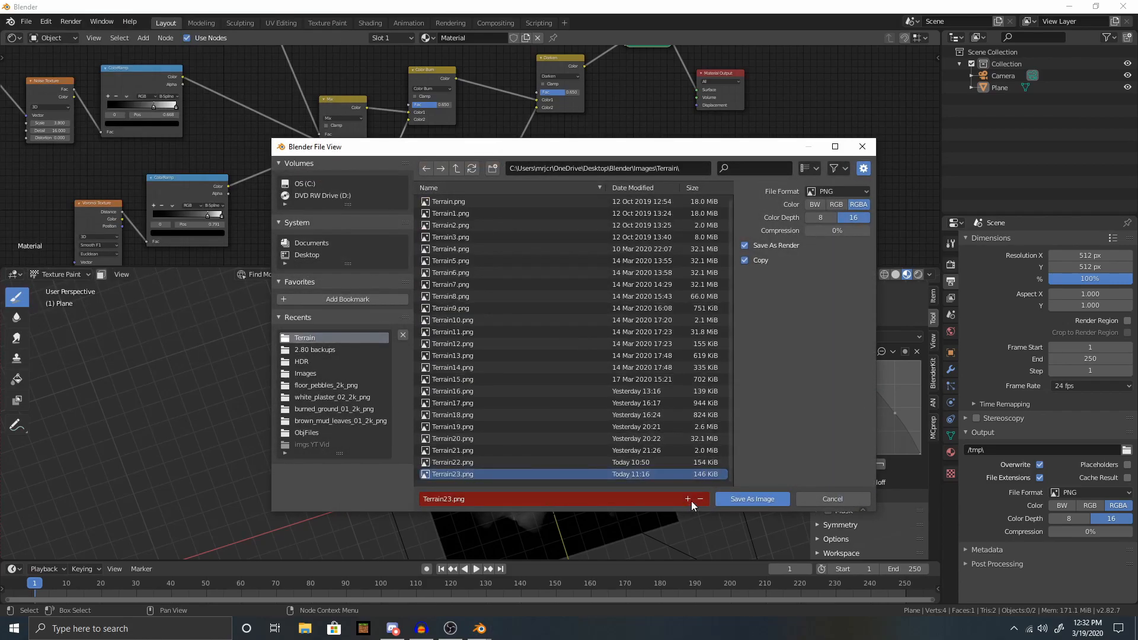
{"action": "left_click", "coordinate": [748, 499]}
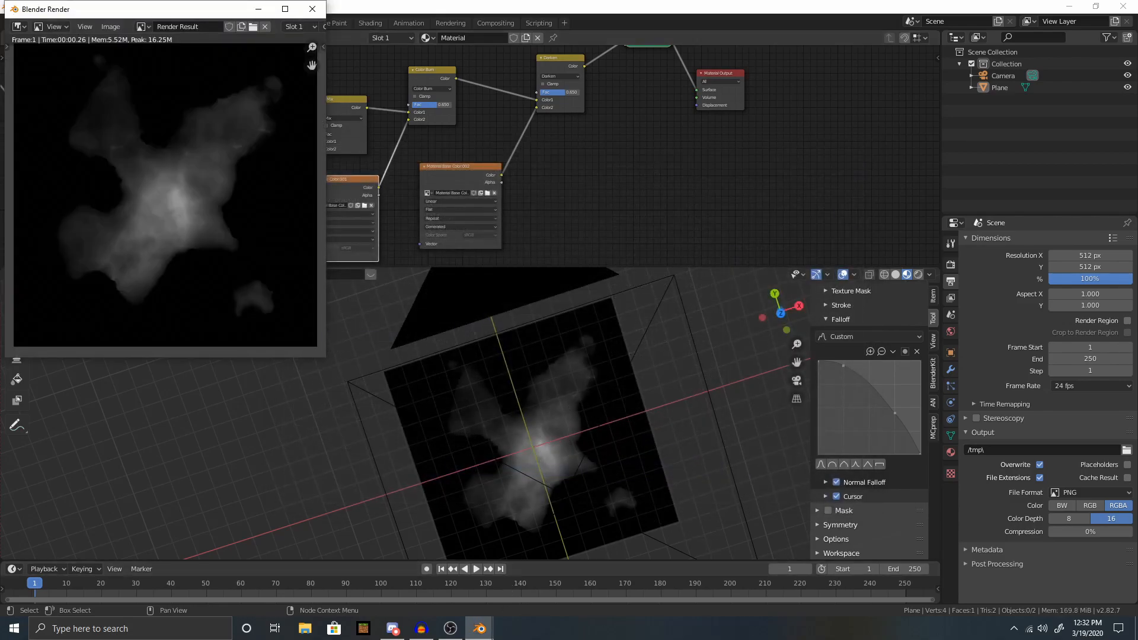
Switch to WorldPainter by running worldpainter.exe from its folder, declining the offered version update.
{"action": "left_click", "coordinate": [1070, 6]}
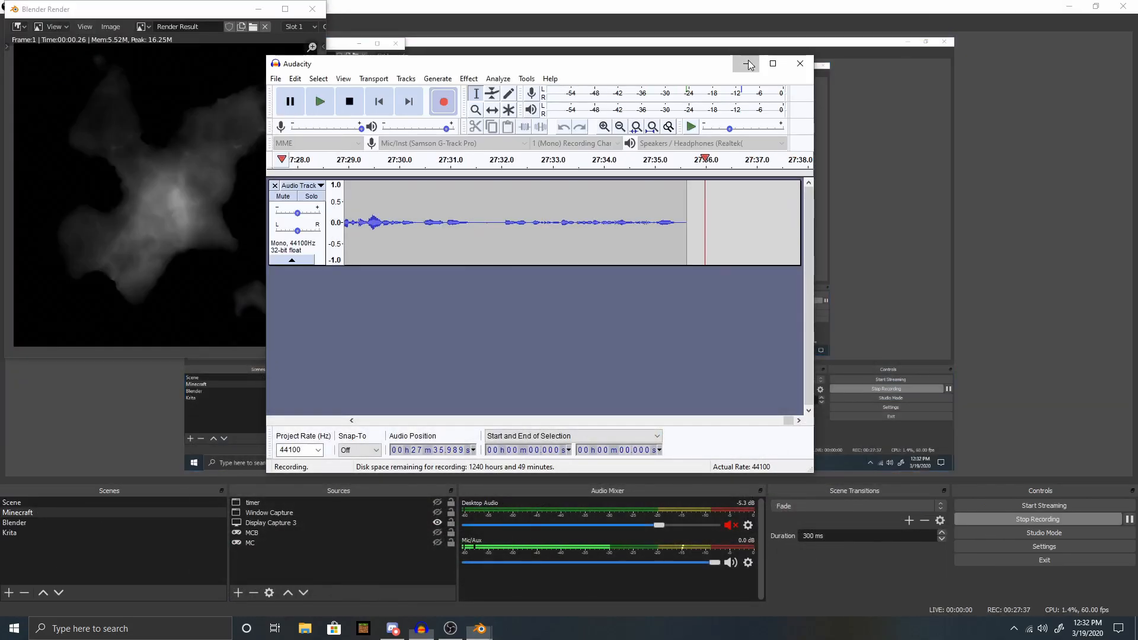
{"action": "left_click", "coordinate": [749, 64]}
{"action": "left_click", "coordinate": [1071, 7]}
{"action": "left_click", "coordinate": [259, 8]}
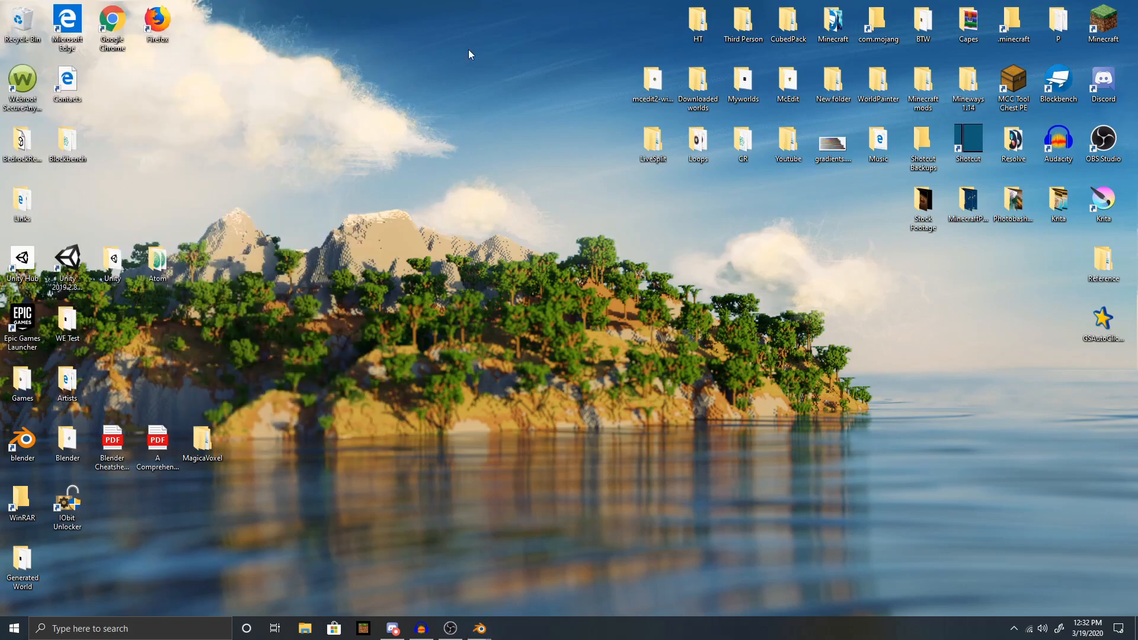
{"action": "double_click", "coordinate": [890, 87]}
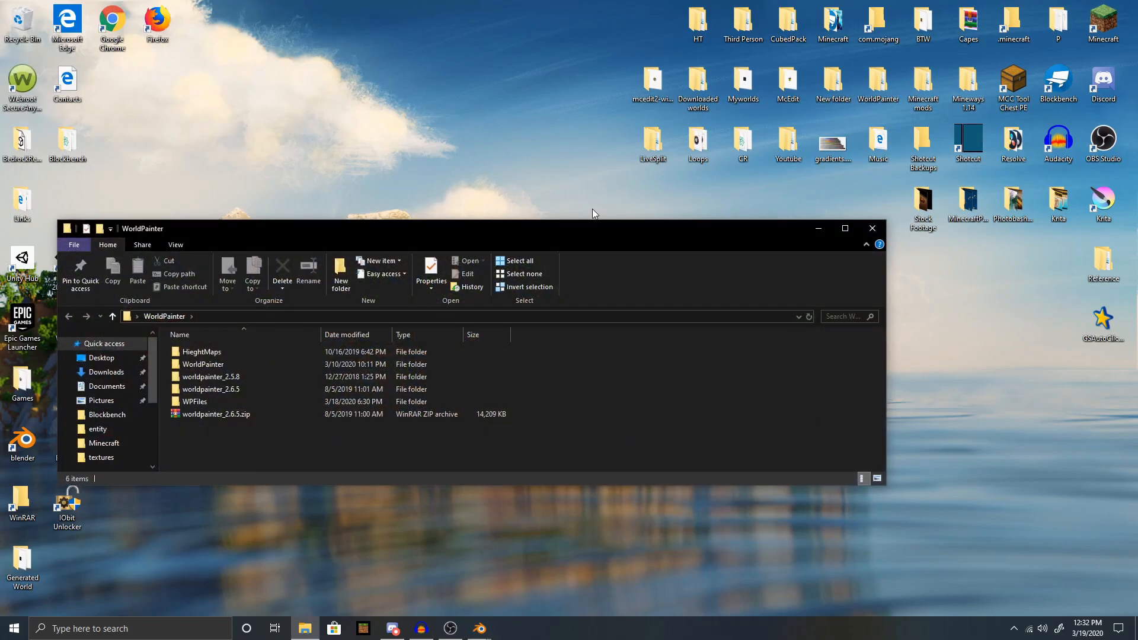
{"action": "double_click", "coordinate": [219, 364]}
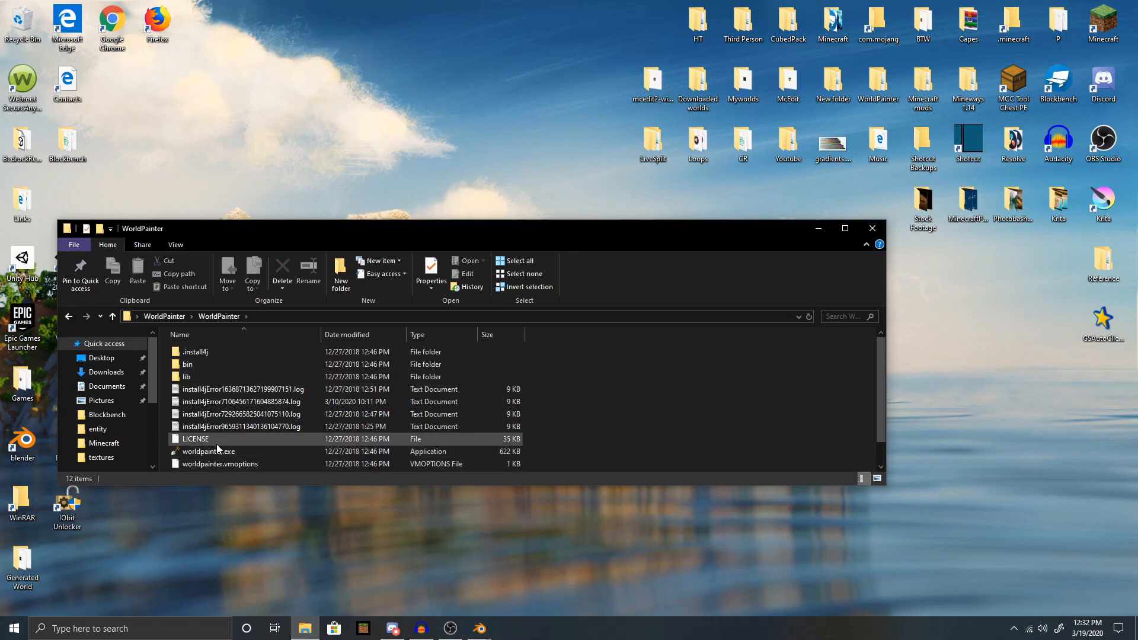
{"action": "double_click", "coordinate": [219, 452]}
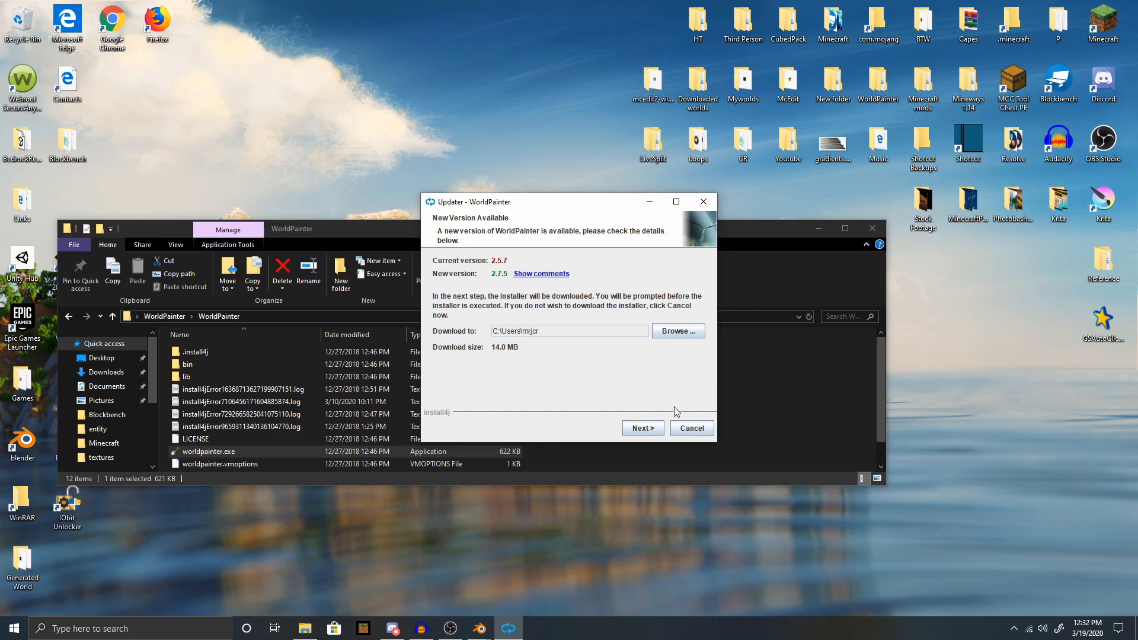
{"action": "left_click", "coordinate": [703, 435]}
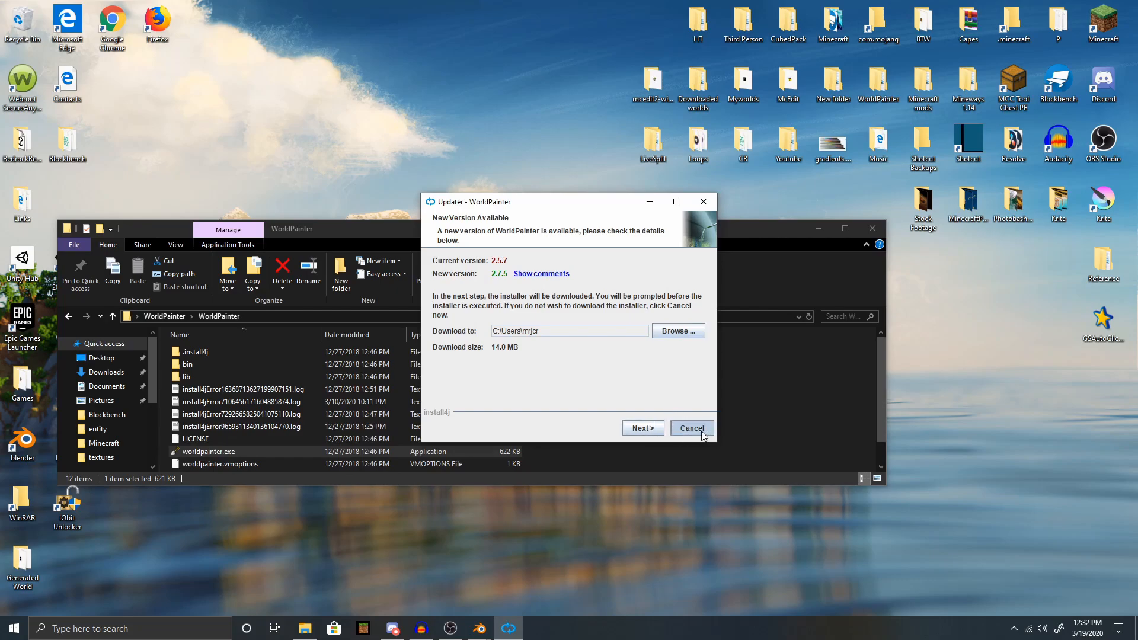
{"action": "left_click", "coordinate": [545, 344]}
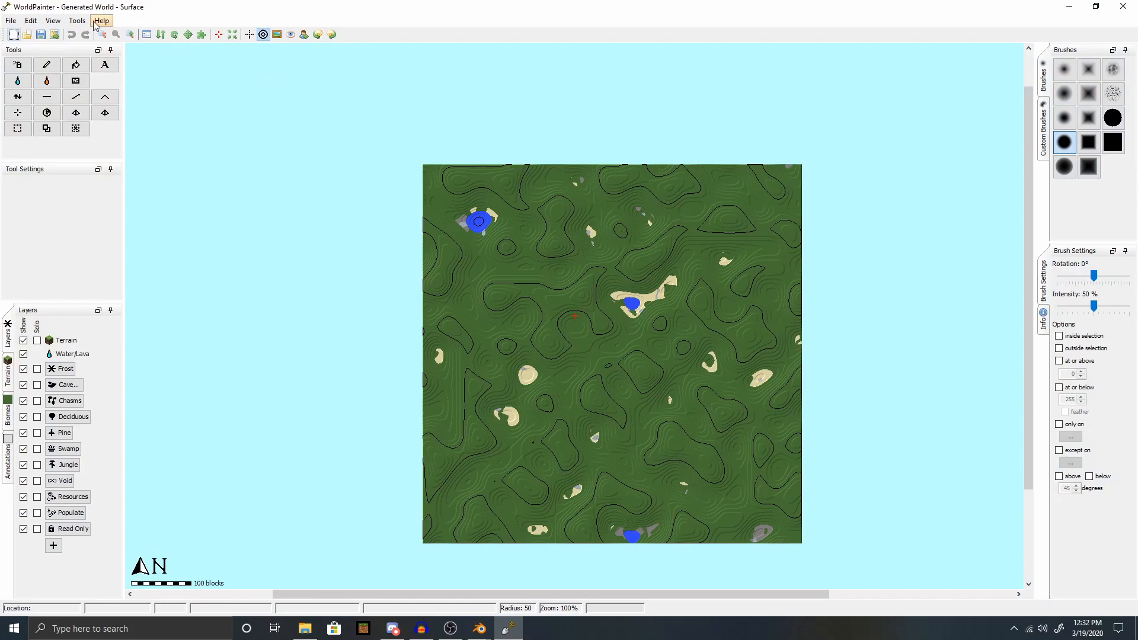
Start exporting the world as a new Minecraft map in Creative mode with cheats allowed, without structures or a chest of goodies.
{"action": "left_click", "coordinate": [30, 21]}
{"action": "mouse_move", "coordinate": [11, 21]}
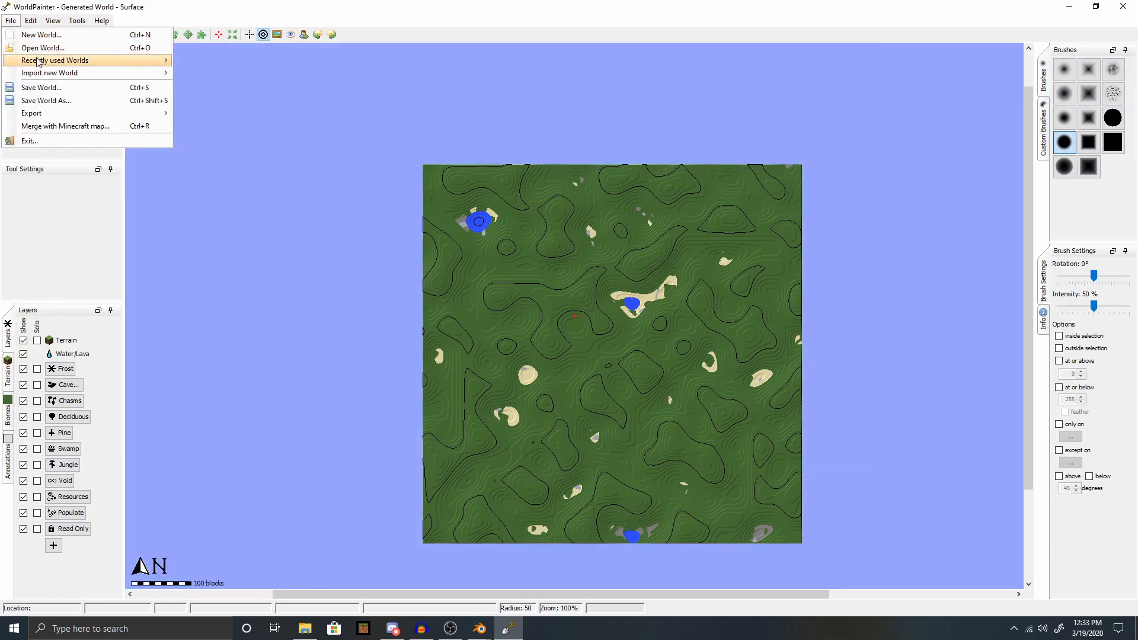
{"action": "mouse_move", "coordinate": [77, 114]}
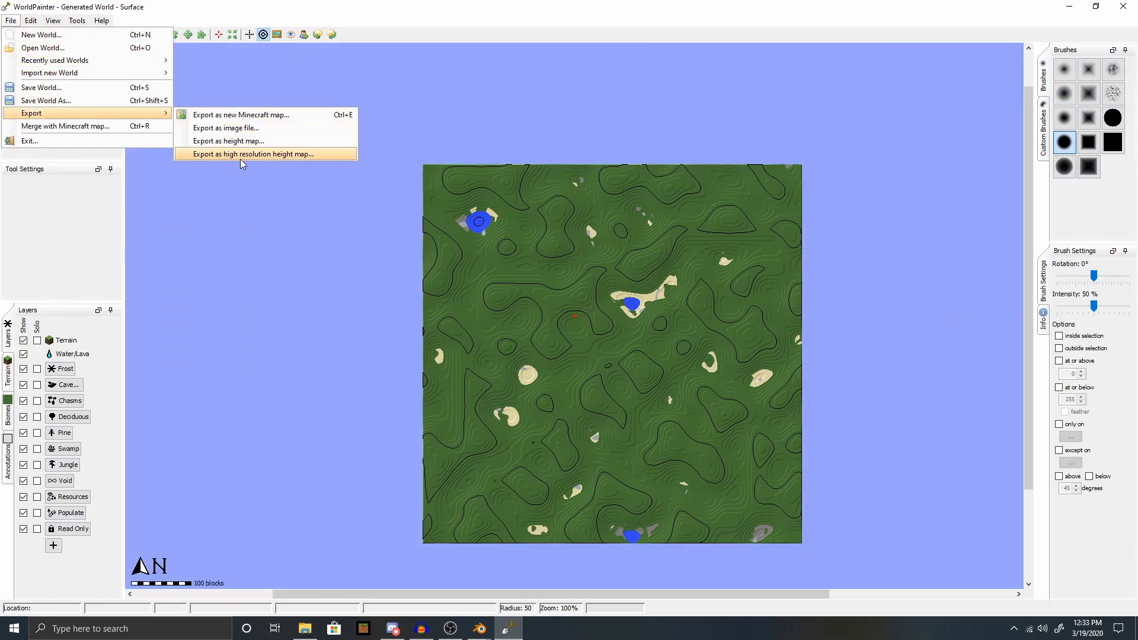
{"action": "left_click", "coordinate": [272, 118]}
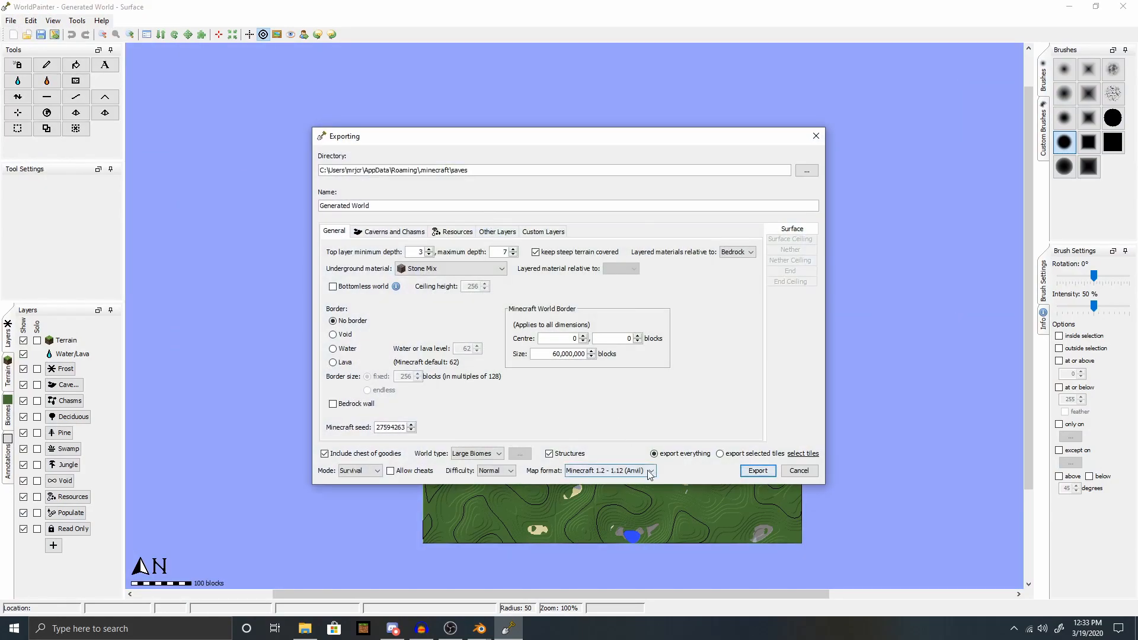
{"action": "left_click", "coordinate": [654, 455]}
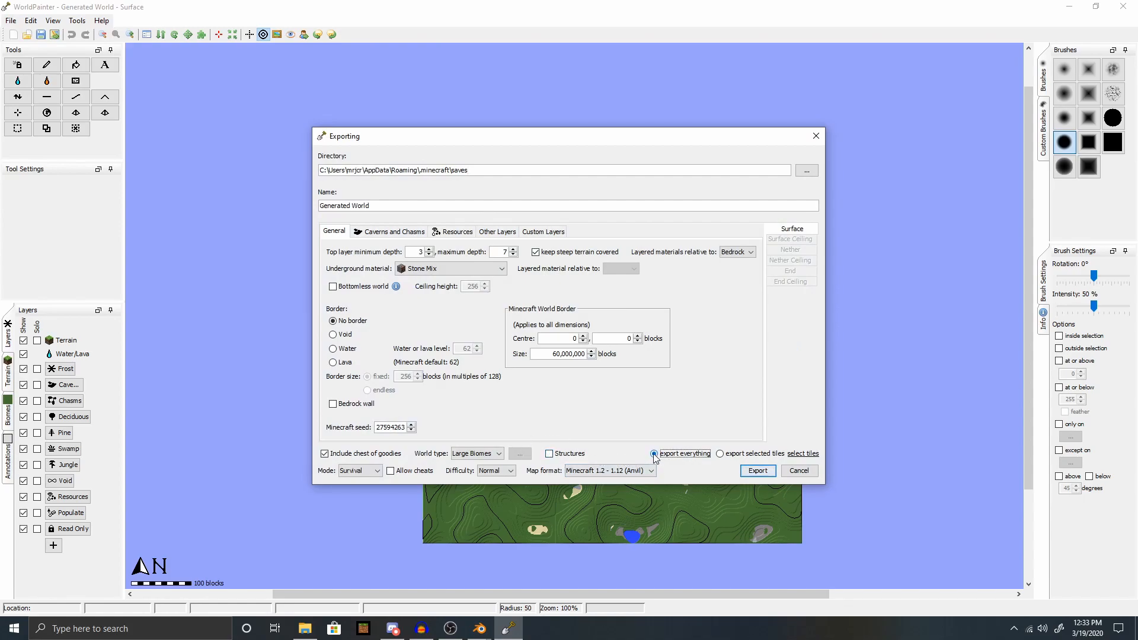
{"action": "left_click", "coordinate": [397, 456]}
{"action": "left_click", "coordinate": [391, 472]}
{"action": "left_click", "coordinate": [358, 470]}
{"action": "left_click", "coordinate": [354, 491]}
Set the export's underground material to Stone.
{"action": "left_click", "coordinate": [438, 268]}
{"action": "scroll", "coordinate": [435, 307], "scroll_direction": "down", "scroll_amount": 5}
{"action": "scroll", "coordinate": [435, 307], "scroll_direction": "down", "scroll_amount": 6}
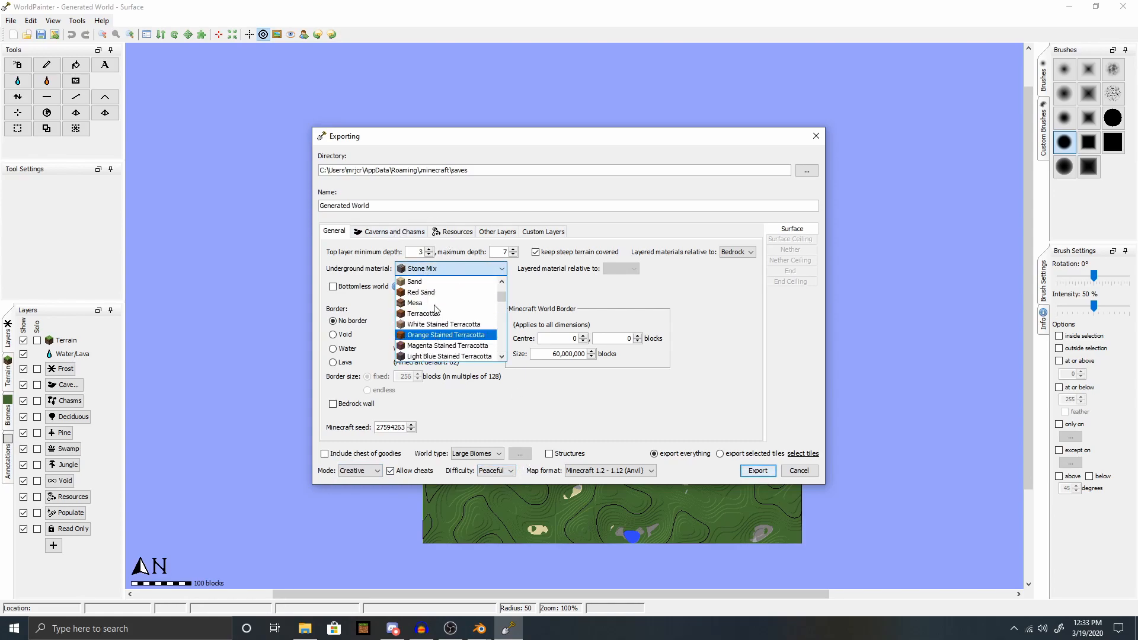
{"action": "scroll", "coordinate": [434, 305], "scroll_direction": "up", "scroll_amount": 1}
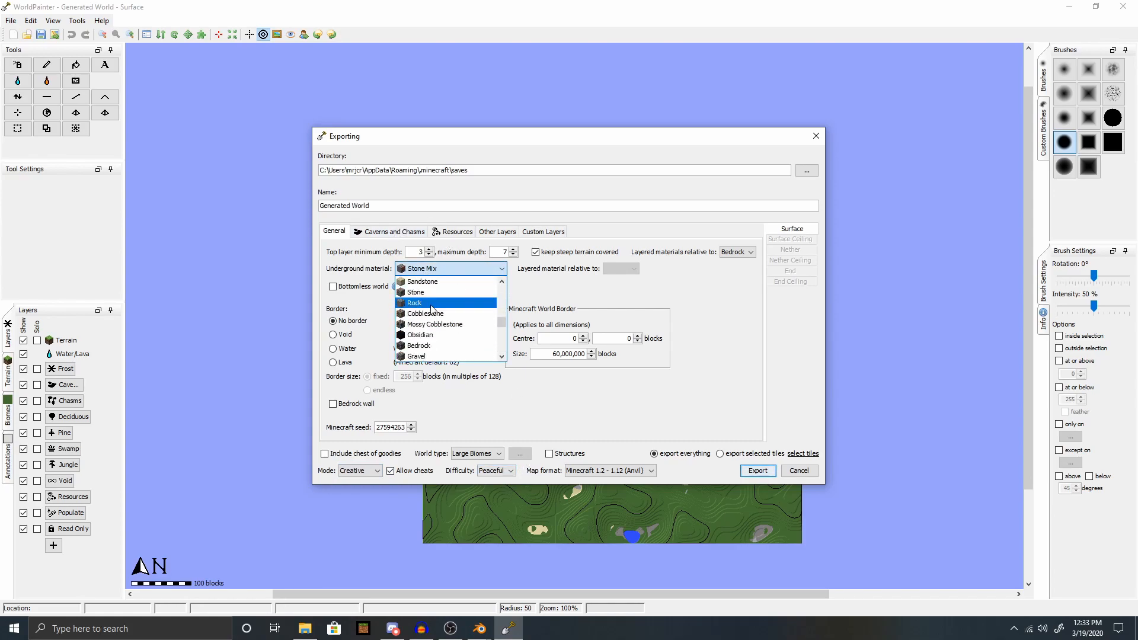
{"action": "left_click", "coordinate": [420, 294]}
Turn off resources everywhere in the export settings and export the world to the Minecraft saves folder.
{"action": "left_click", "coordinate": [373, 230]}
{"action": "left_click", "coordinate": [451, 232]}
{"action": "left_click", "coordinate": [400, 231]}
{"action": "left_click", "coordinate": [454, 231]}
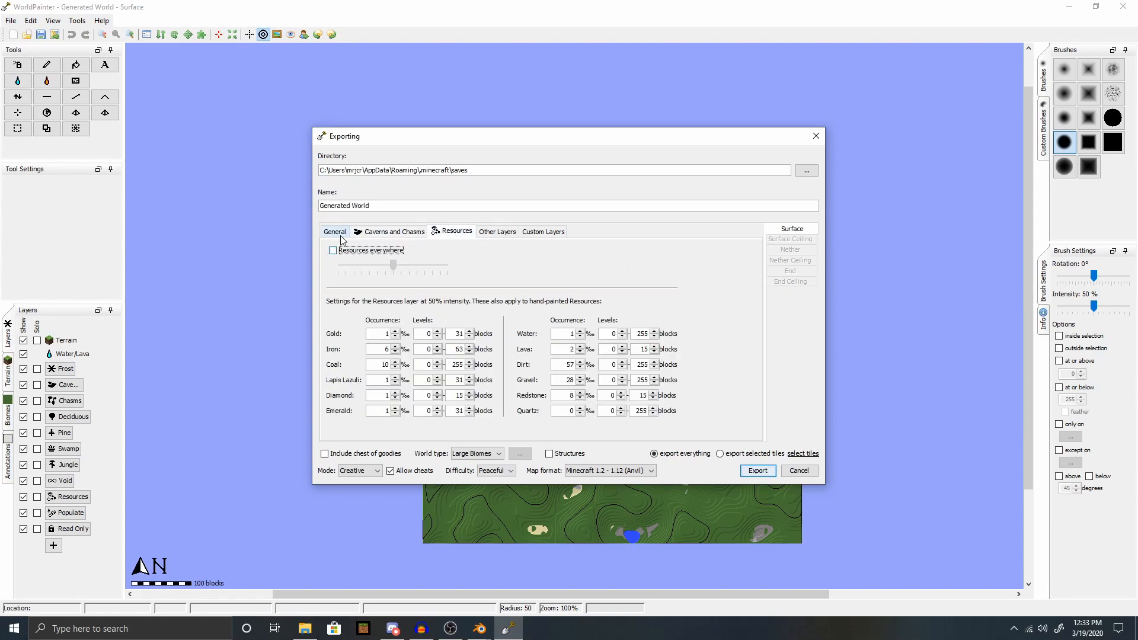
{"action": "left_click", "coordinate": [339, 234]}
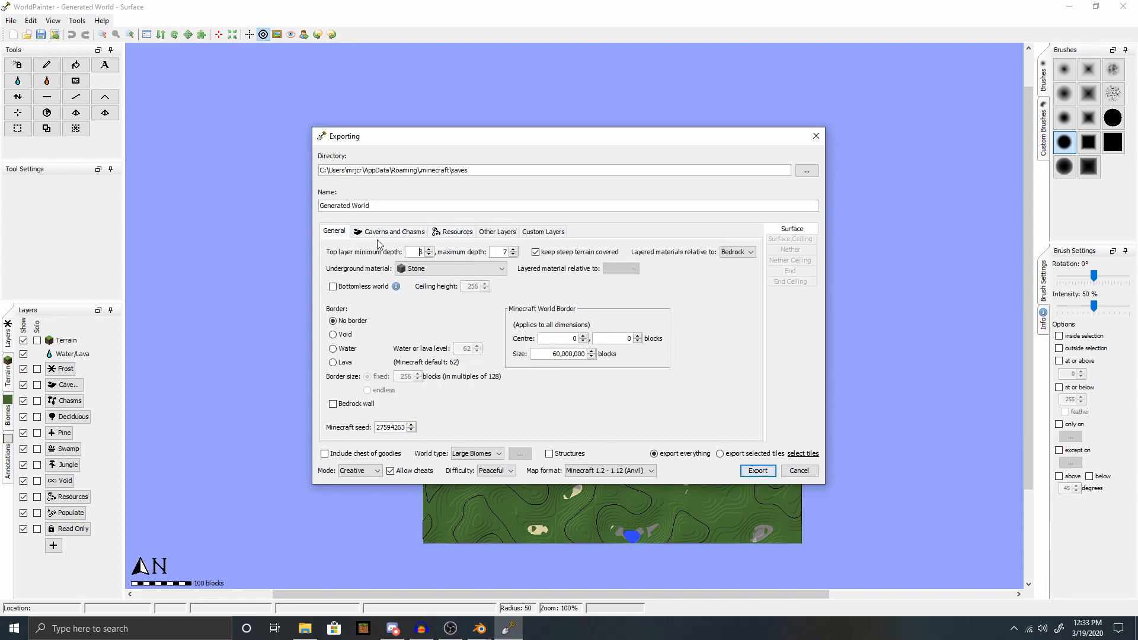
{"action": "left_click", "coordinate": [744, 471]}
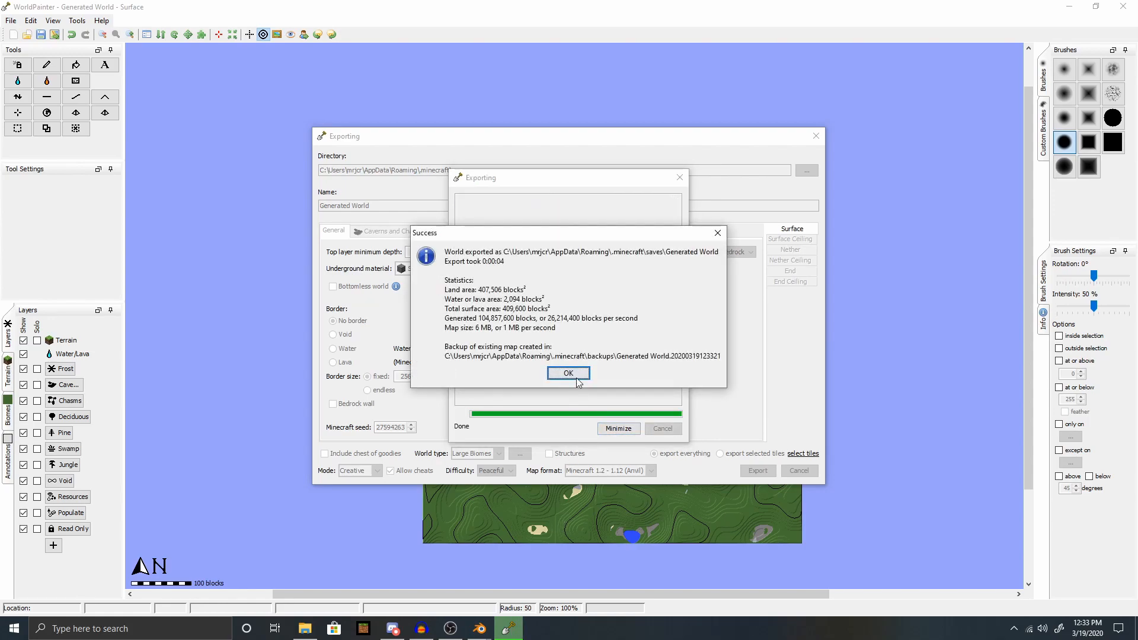
{"action": "left_click", "coordinate": [569, 373]}
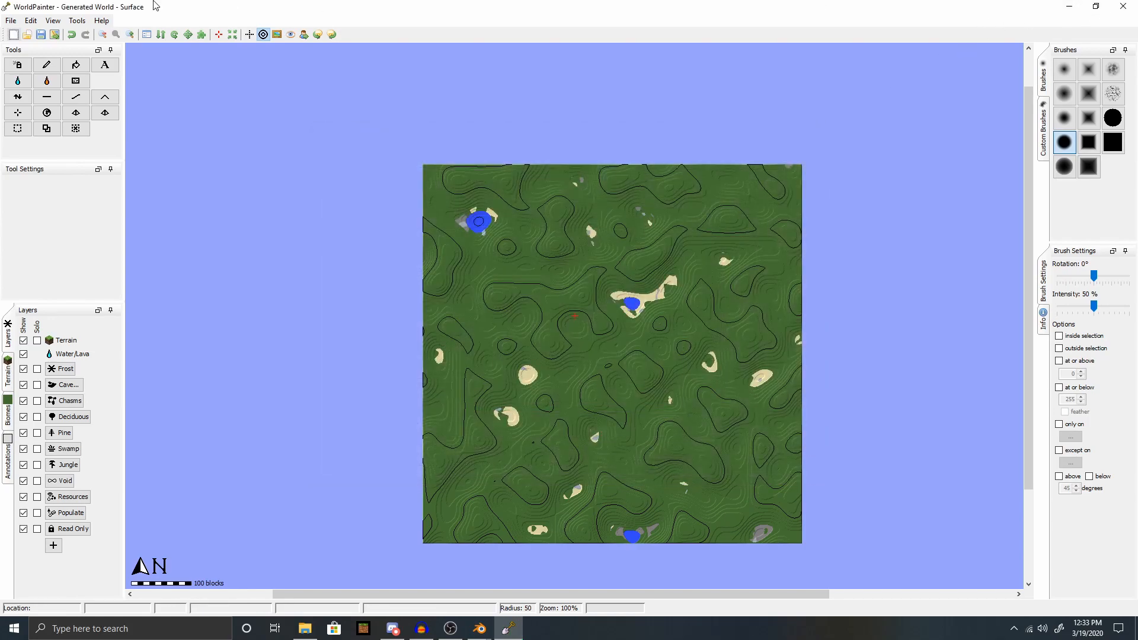
Start a height map import into the current dimension using Terrain24.png from the Terrain folder.
{"action": "left_click", "coordinate": [31, 20]}
{"action": "mouse_move", "coordinate": [55, 104]}
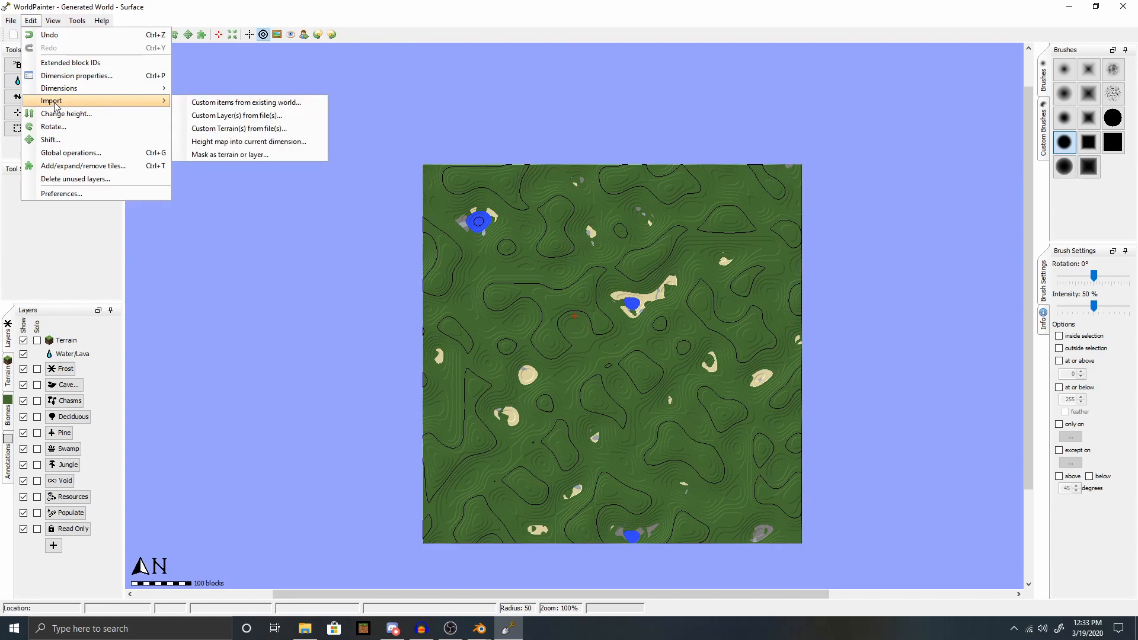
{"action": "left_click", "coordinate": [244, 142]}
{"action": "left_click", "coordinate": [684, 209]}
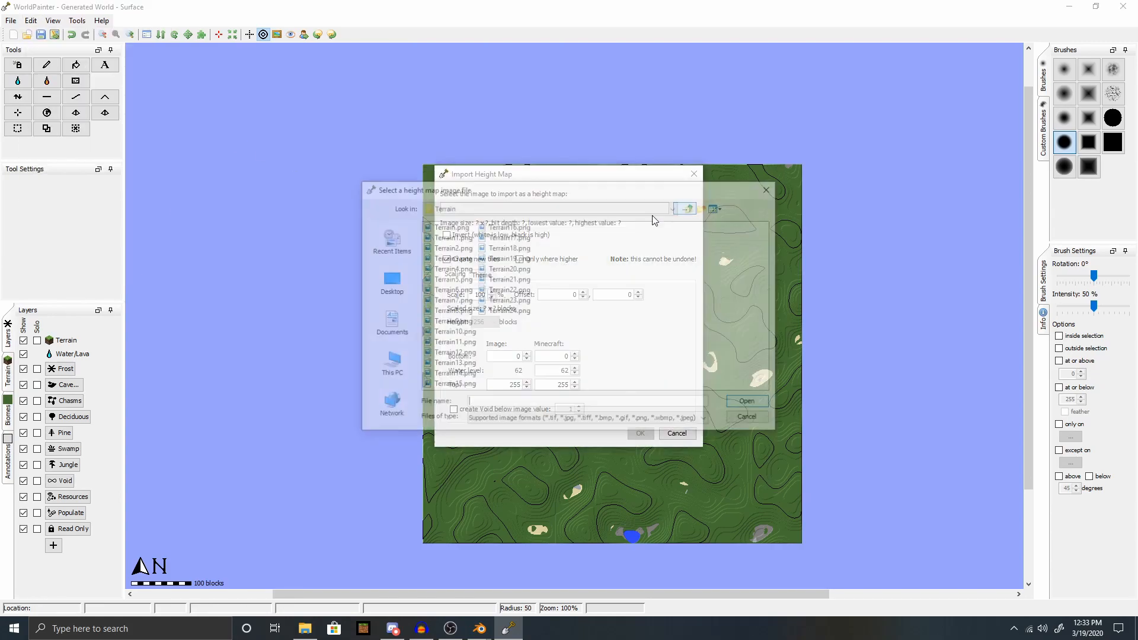
{"action": "left_click", "coordinate": [508, 312]}
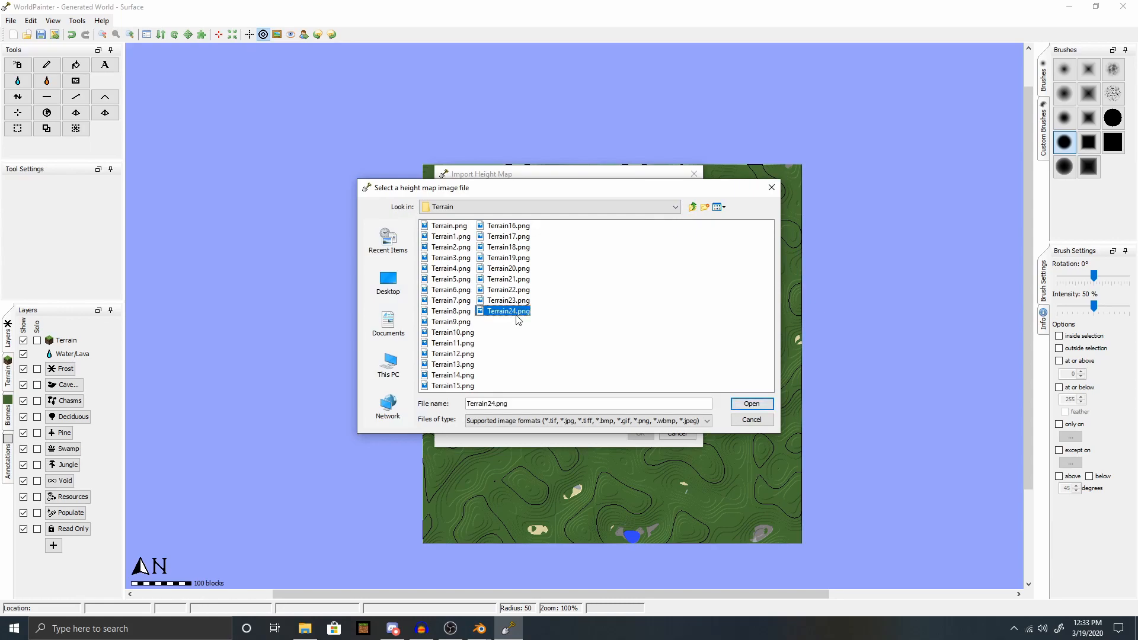
{"action": "left_click", "coordinate": [752, 403]}
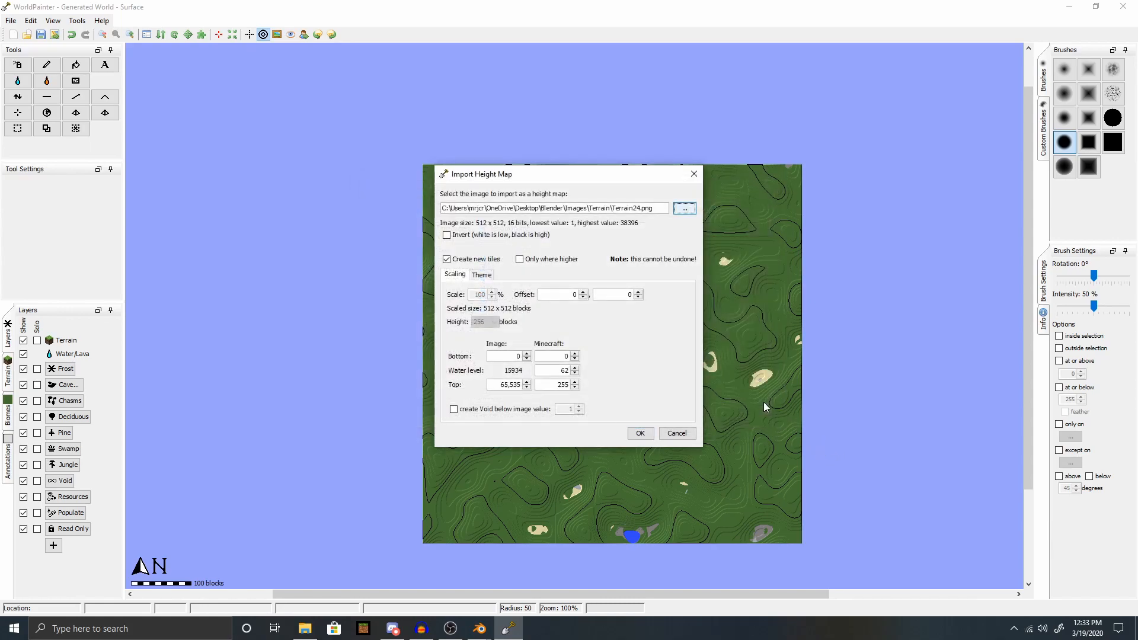
Set the height map's Minecraft bottom level to 45 and top level to 200, and import it.
{"action": "left_click", "coordinate": [552, 357]}
{"action": "double_click", "coordinate": [560, 356]}
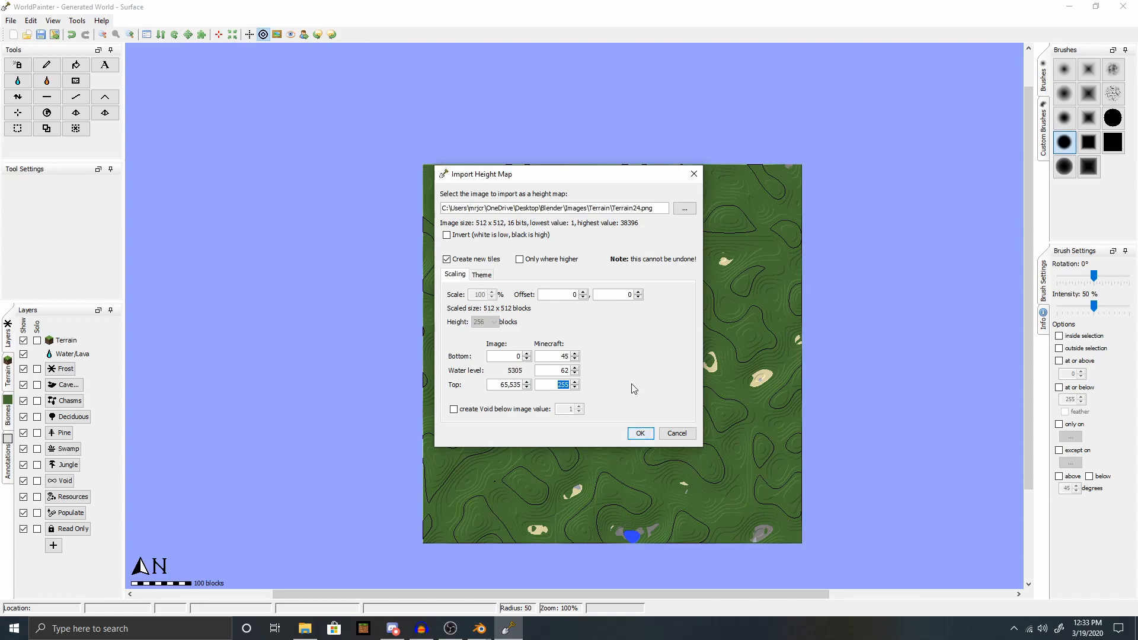
{"action": "type", "text": "200"}
{"action": "left_click", "coordinate": [640, 433]}
{"action": "middle_click_drag", "start_coordinate": [789, 461], "coordinate": [675, 362]}
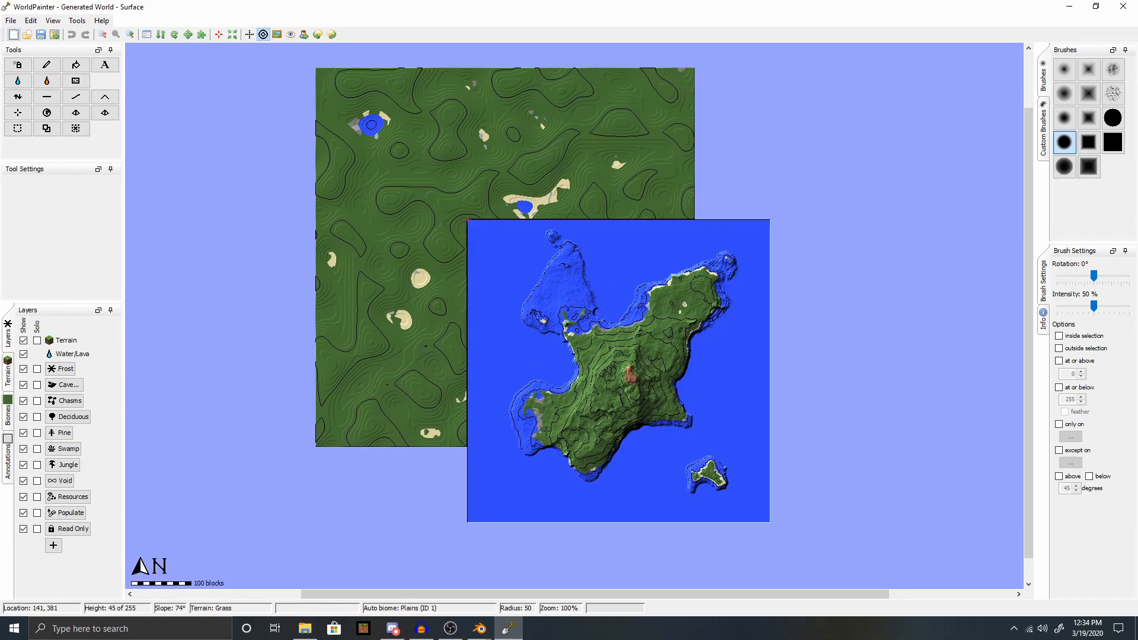
Create a new world with the default settings, discarding the unsaved changes to the current one.
{"action": "left_click", "coordinate": [11, 21]}
{"action": "left_click", "coordinate": [282, 151]}
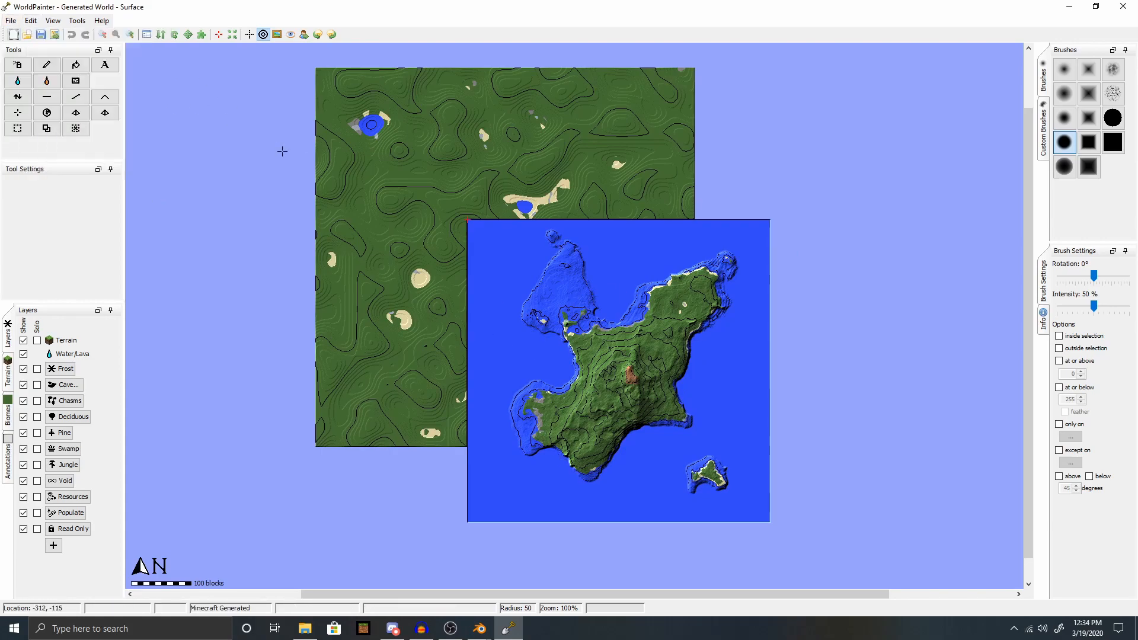
{"action": "left_click", "coordinate": [11, 21]}
{"action": "left_click", "coordinate": [21, 34]}
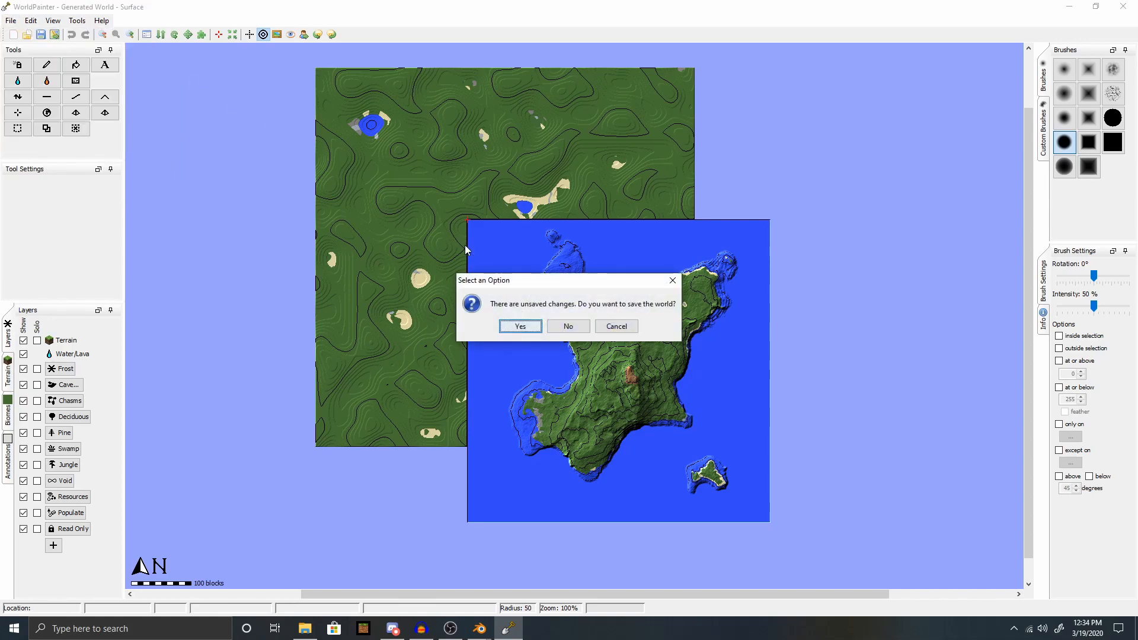
{"action": "left_click", "coordinate": [567, 327]}
{"action": "left_click", "coordinate": [690, 496]}
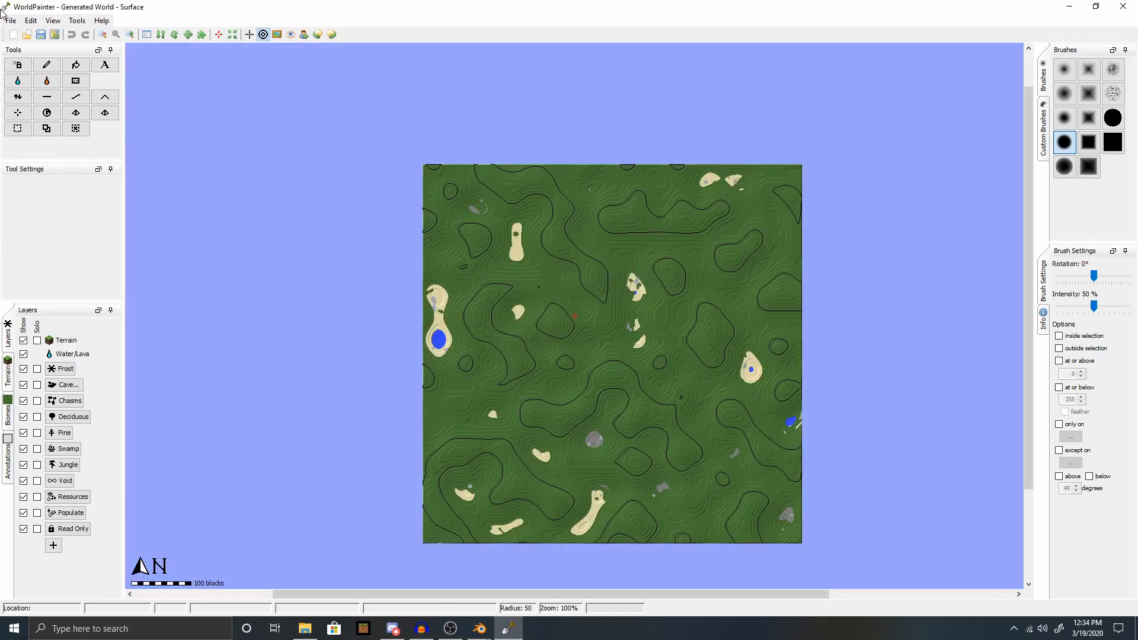
Create a new world with flat topography and the terrain level lowered to the seabed below the water.
{"action": "left_click", "coordinate": [11, 21]}
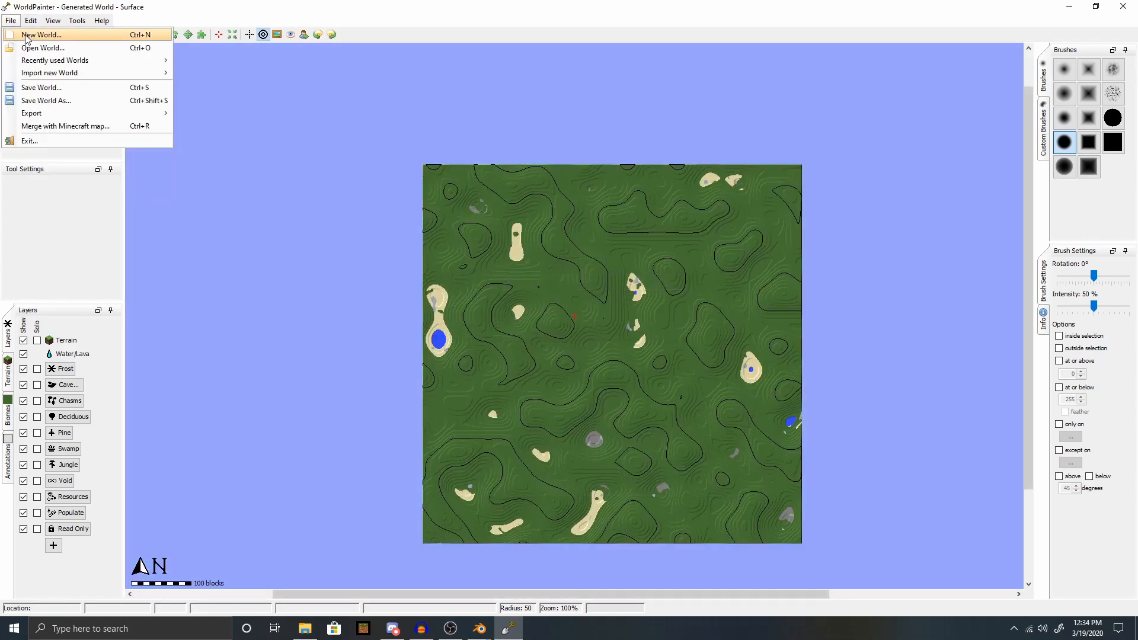
{"action": "left_click", "coordinate": [22, 34]}
{"action": "double_click", "coordinate": [391, 207]}
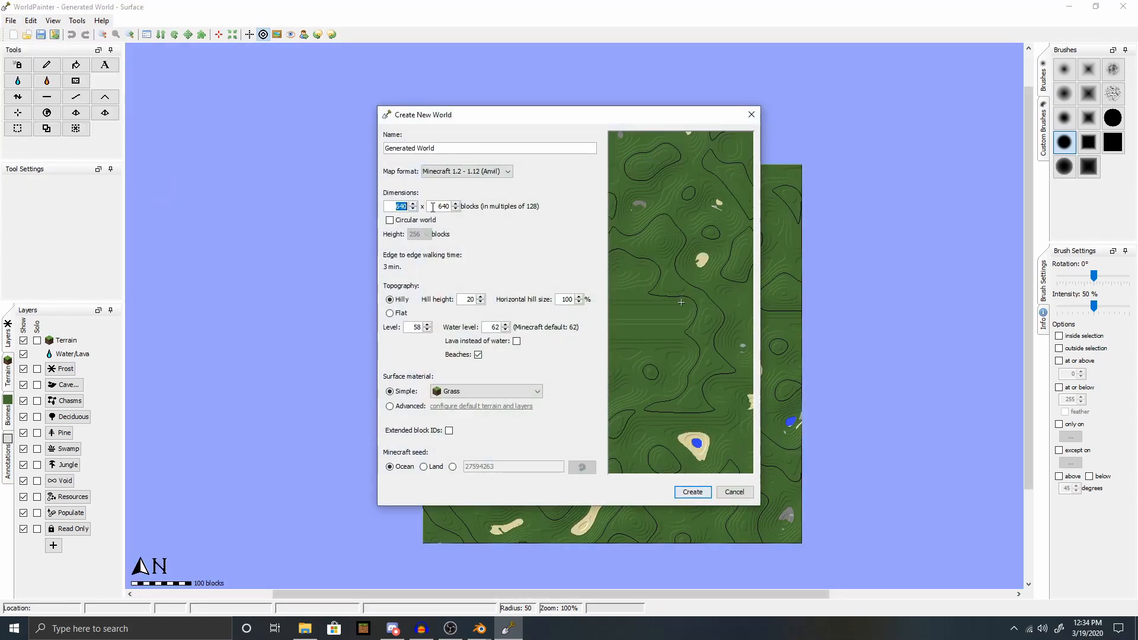
{"action": "left_click", "coordinate": [390, 313]}
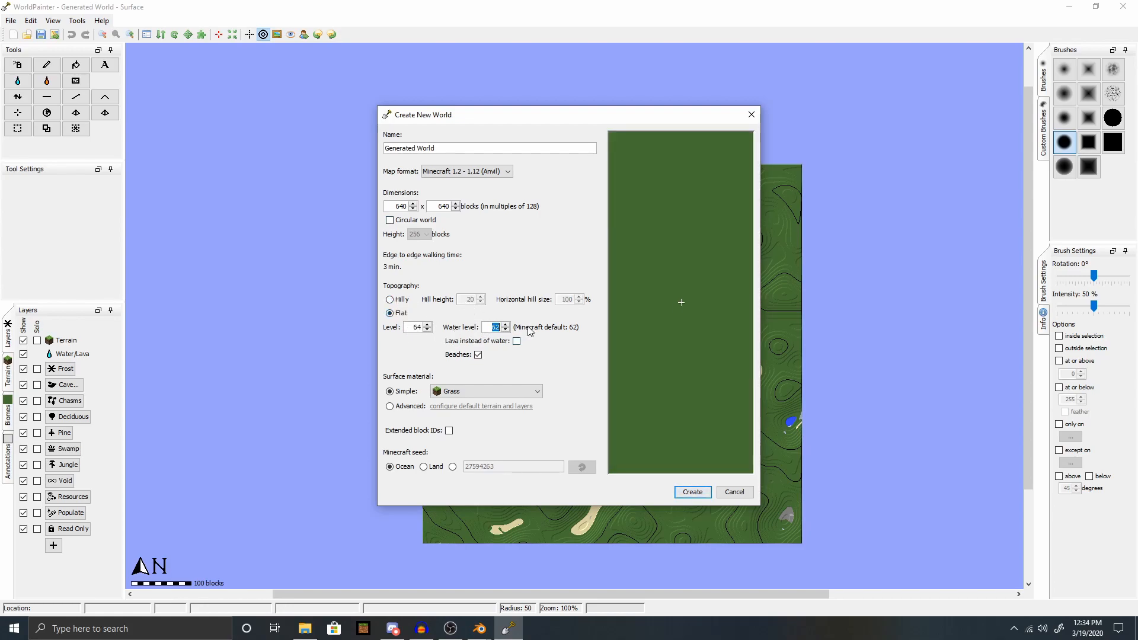
{"action": "double_click", "coordinate": [422, 327]}
{"action": "left_click", "coordinate": [692, 492]}
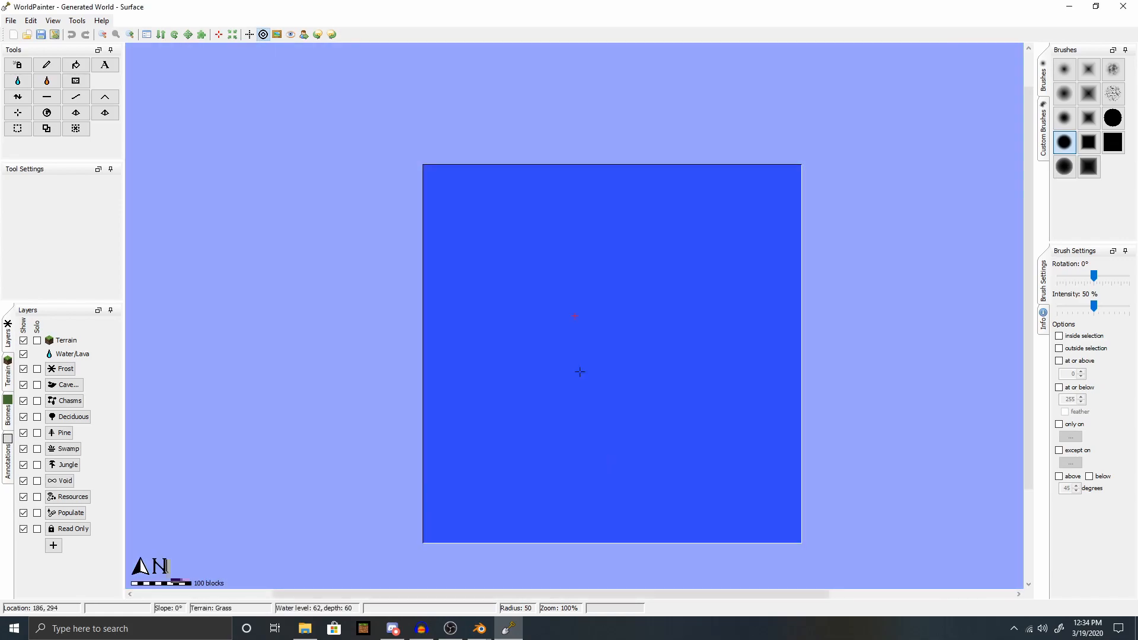
{"action": "left_click", "coordinate": [31, 20]}
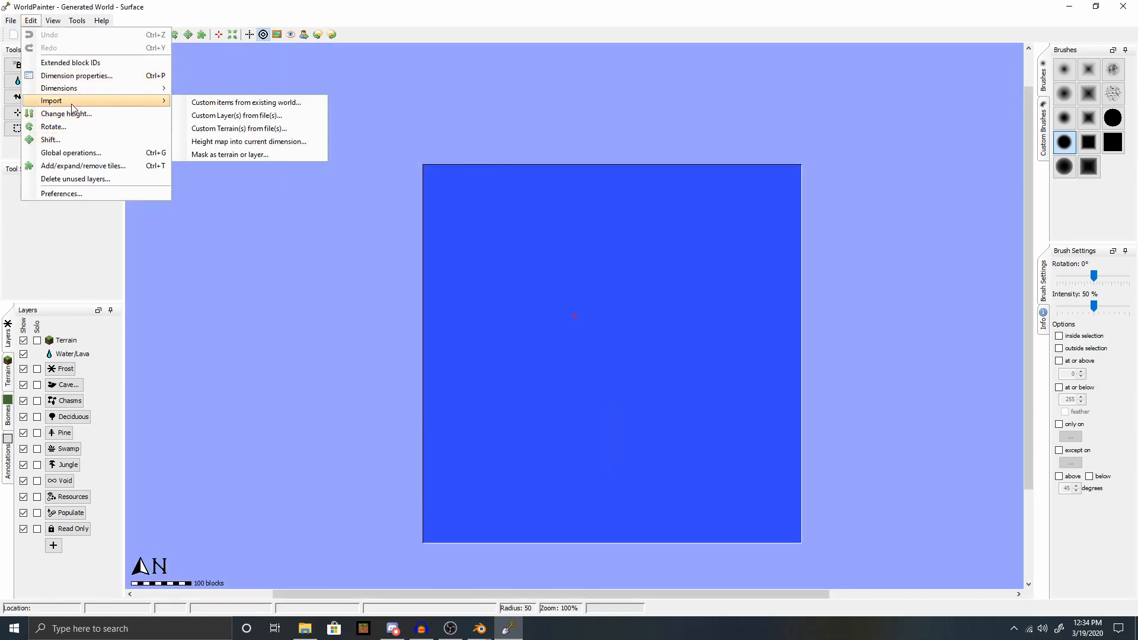
{"action": "mouse_move", "coordinate": [117, 101]}
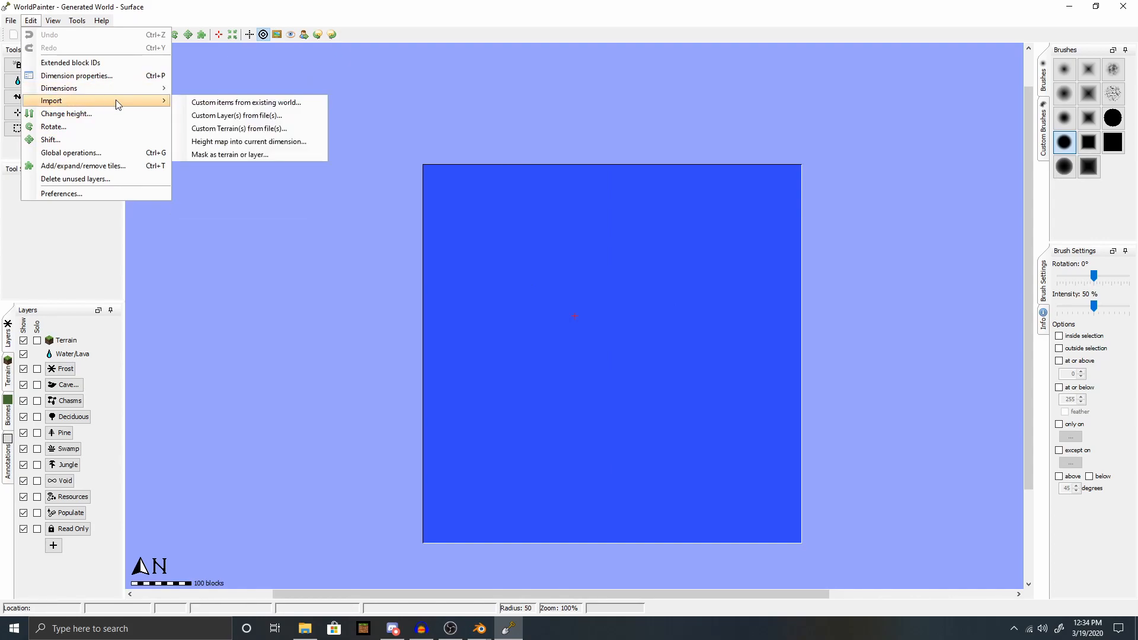
{"action": "left_click", "coordinate": [220, 141]}
{"action": "left_click", "coordinate": [684, 209]}
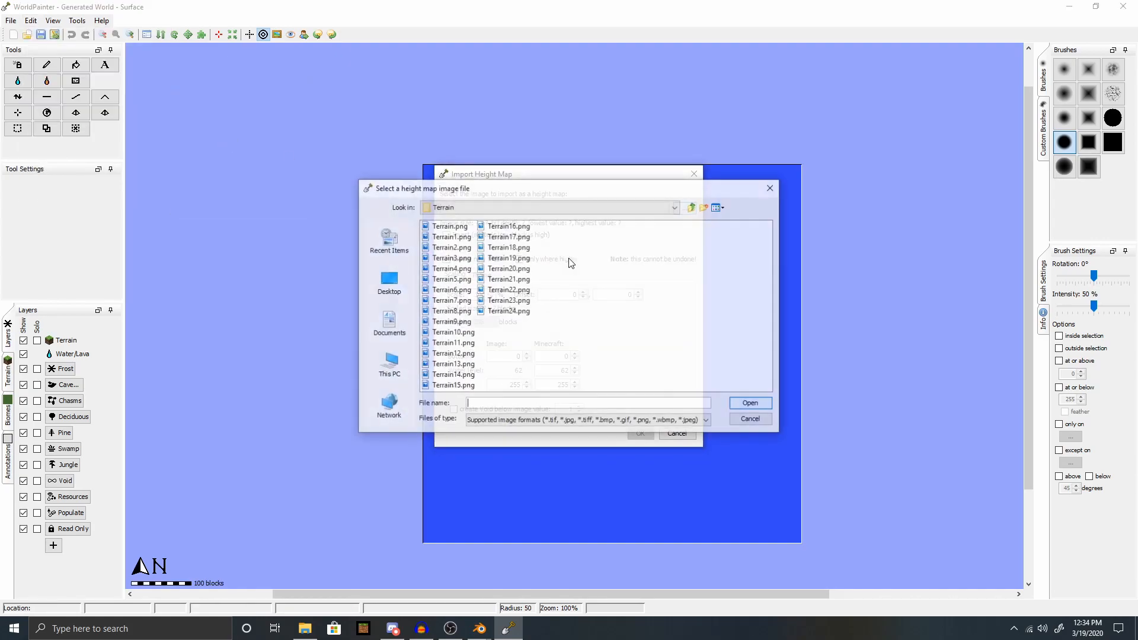
{"action": "left_click", "coordinate": [510, 312]}
{"action": "left_click", "coordinate": [751, 404]}
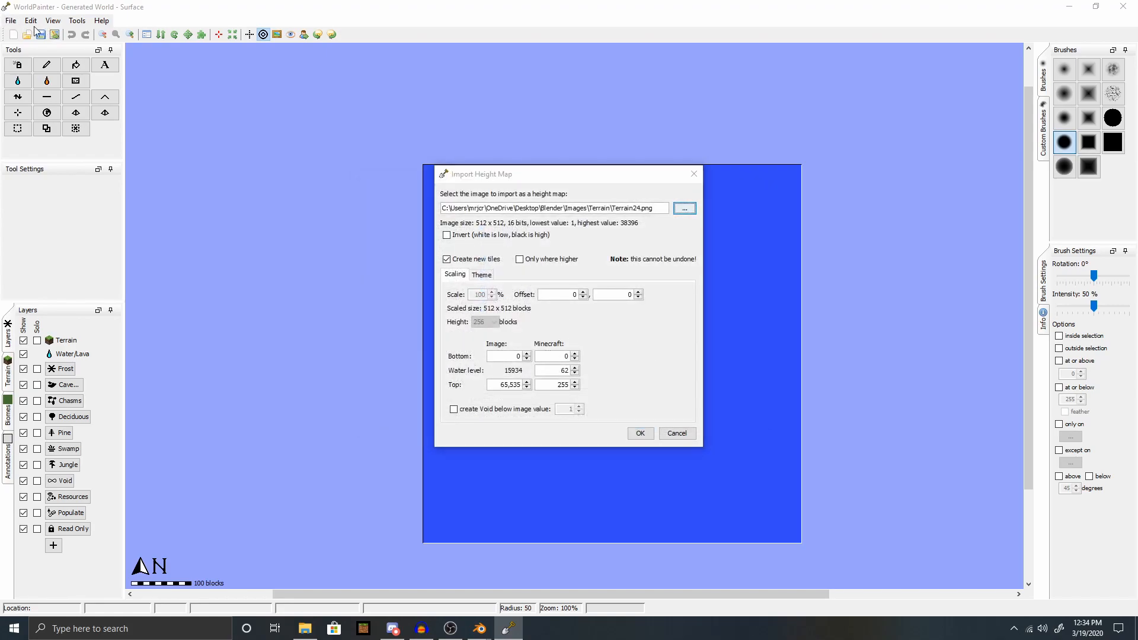
{"action": "left_click", "coordinate": [695, 175]}
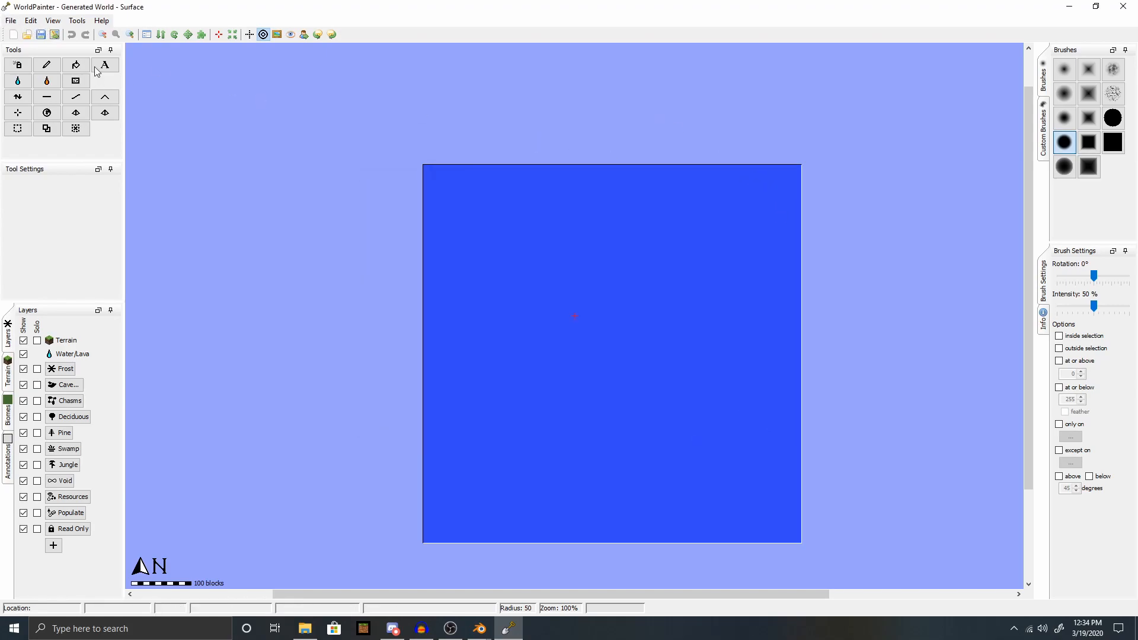
Create a new world with hilly topography, terrain level 1 and the ocean seed.
{"action": "left_click", "coordinate": [11, 21]}
{"action": "left_click", "coordinate": [22, 35]}
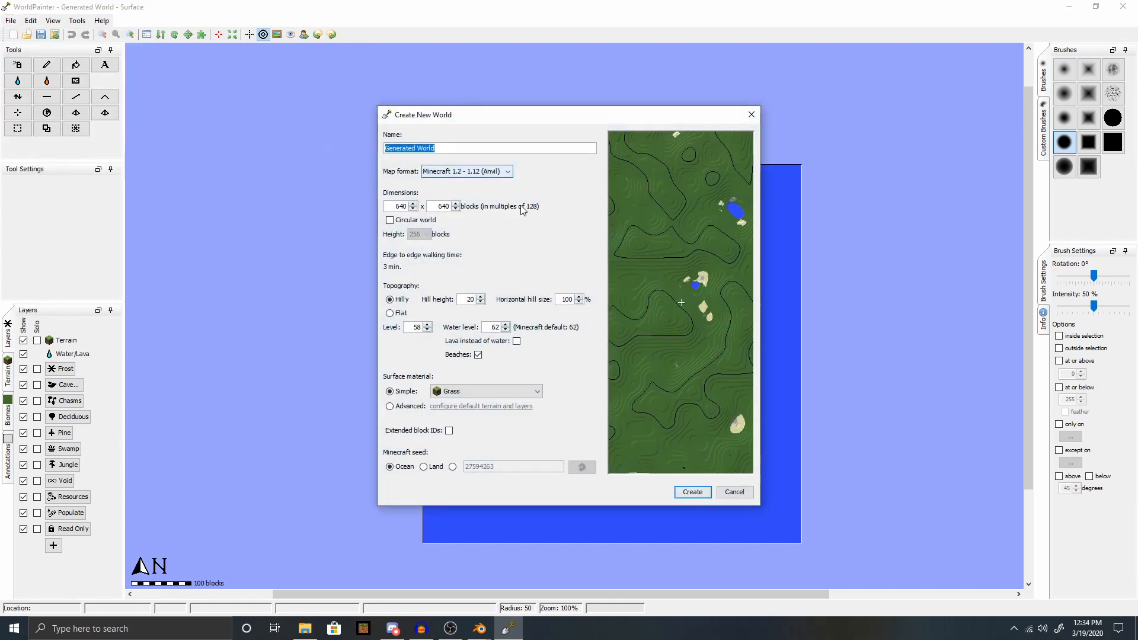
{"action": "left_click", "coordinate": [383, 302]}
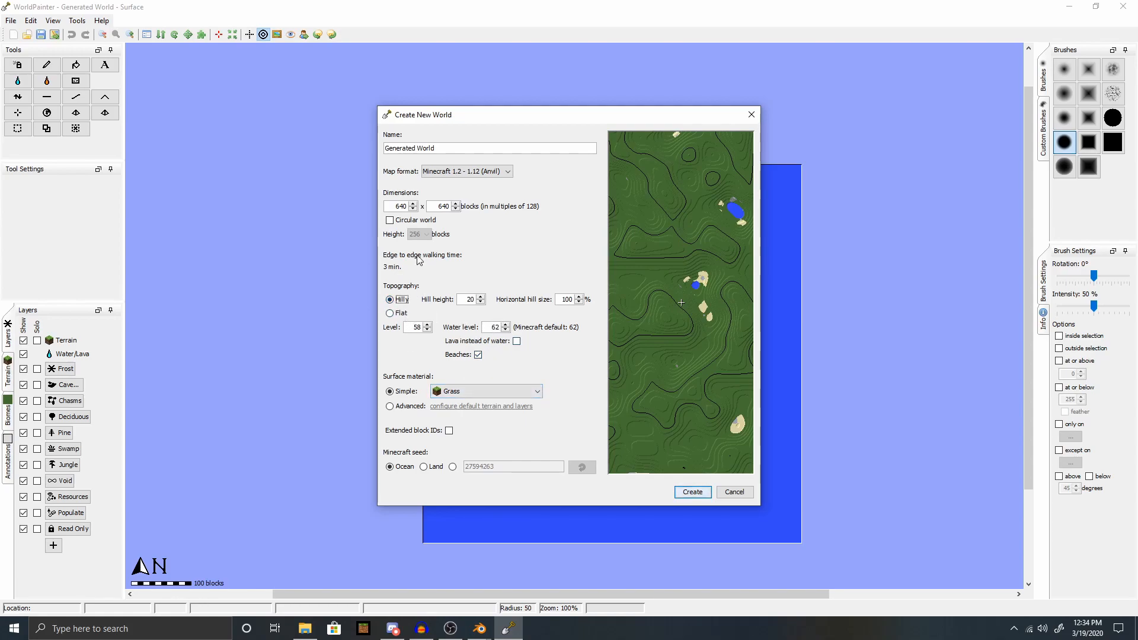
{"action": "left_click", "coordinate": [397, 468]}
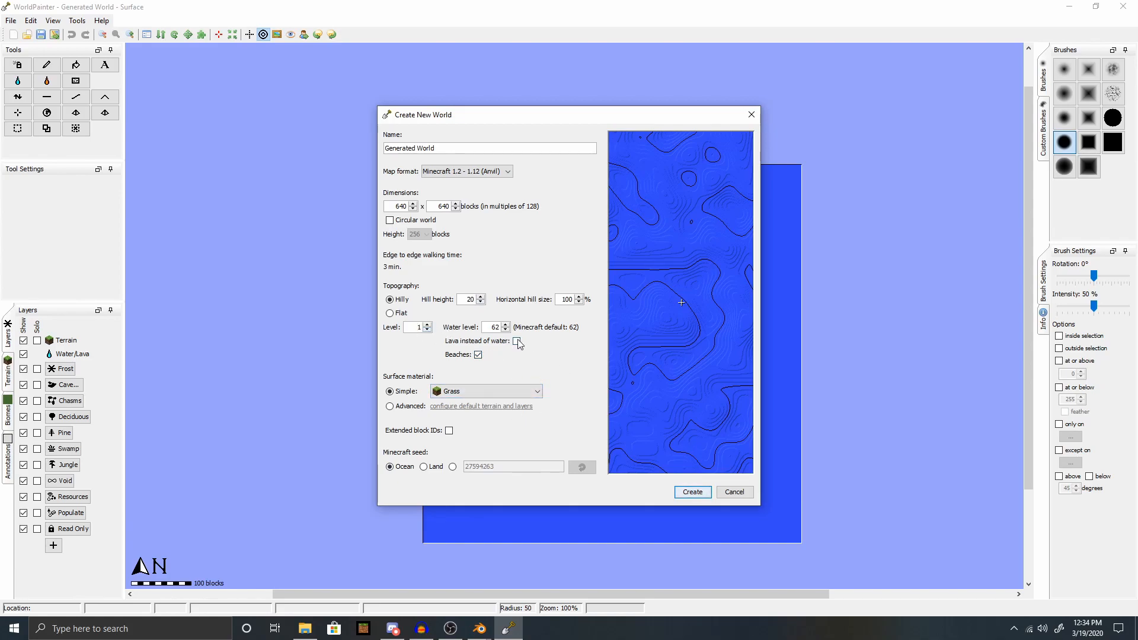
{"action": "left_click", "coordinate": [692, 492]}
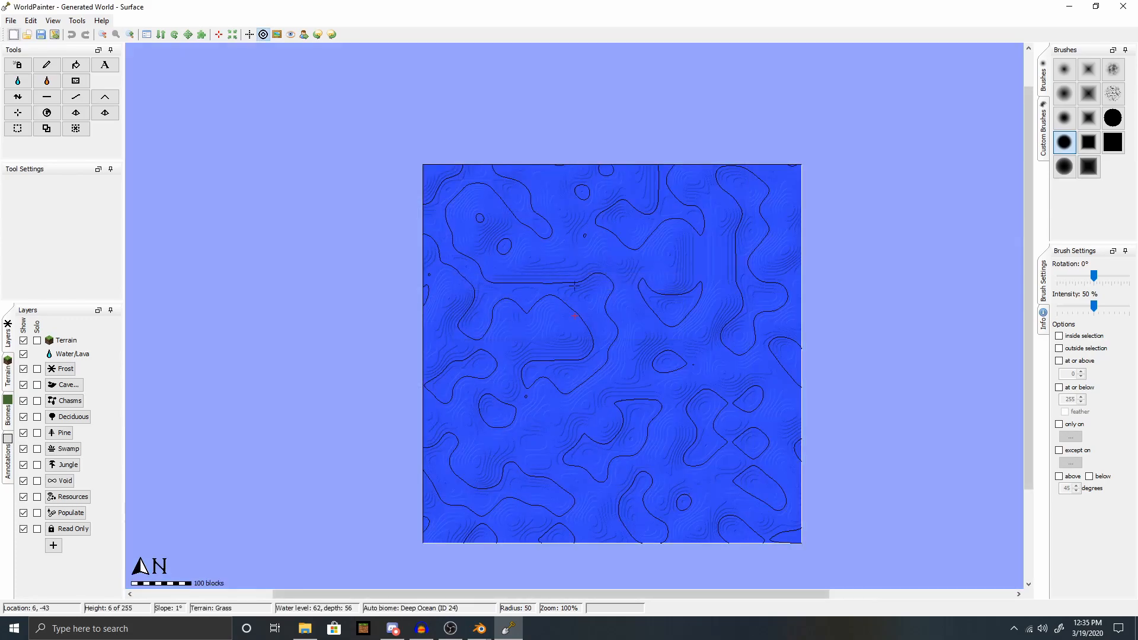
Start a height map import into the current dimension and choose Terrain24.png as the image.
{"action": "left_click", "coordinate": [30, 20]}
{"action": "mouse_move", "coordinate": [149, 101]}
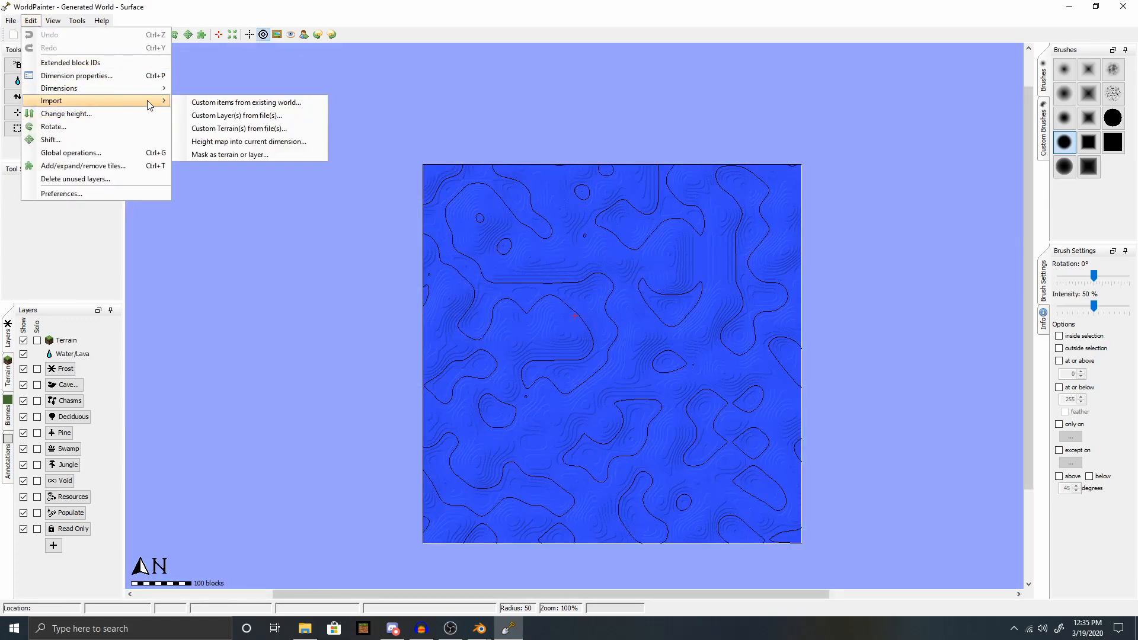
{"action": "left_click", "coordinate": [249, 142]}
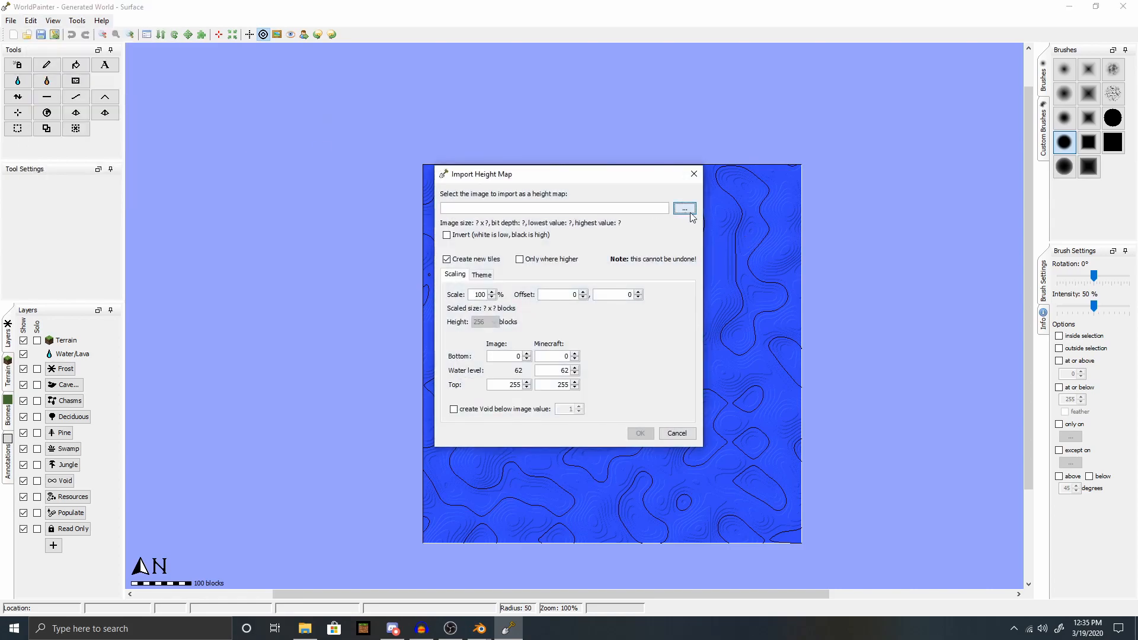
{"action": "left_click", "coordinate": [684, 208]}
{"action": "left_click", "coordinate": [507, 310]}
{"action": "left_click", "coordinate": [761, 406]}
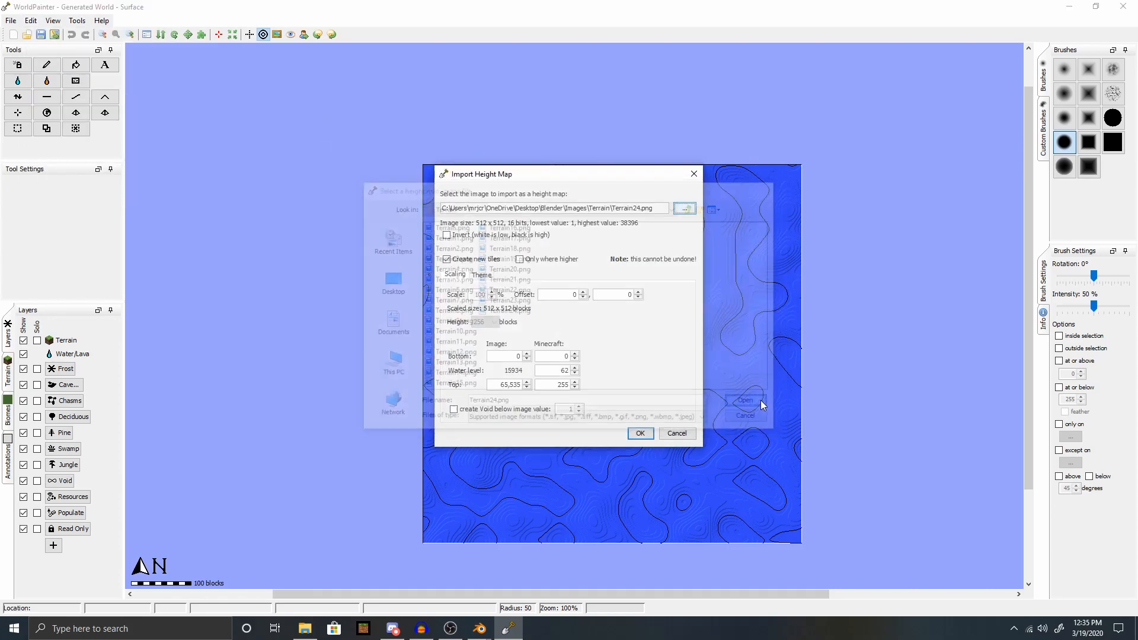
Set the height map's Minecraft bottom level to 55 and top level to 200, and import it.
{"action": "left_click_drag", "start_coordinate": [559, 357], "coordinate": [596, 357]}
{"action": "type", "text": "55"}
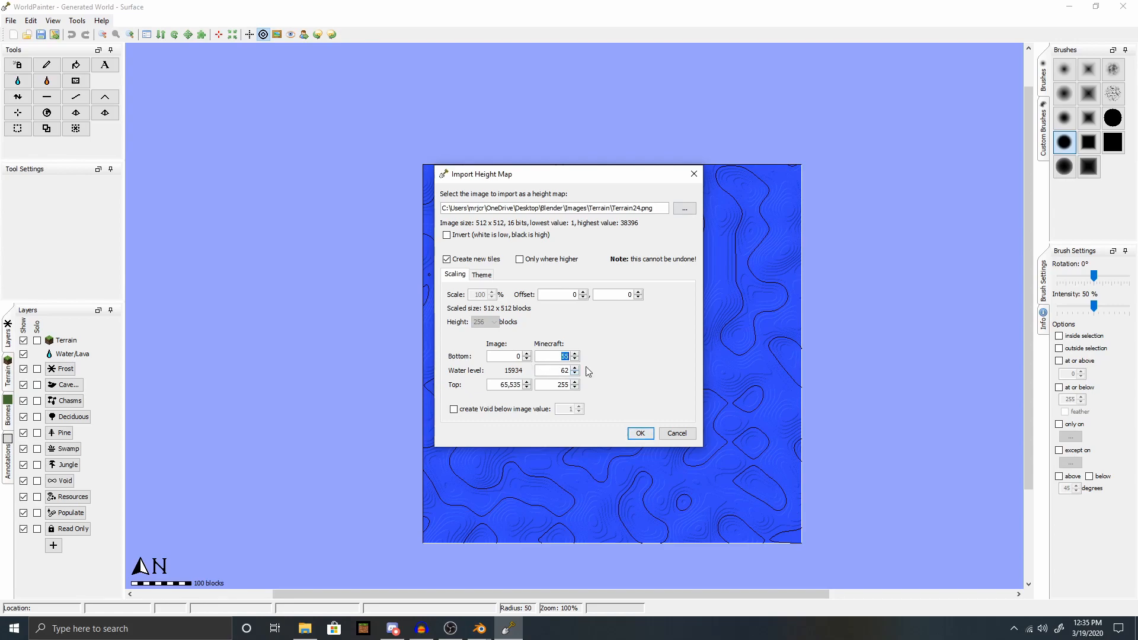
{"action": "type", "text": "2"}
{"action": "left_click_drag", "start_coordinate": [544, 385], "coordinate": [596, 385]}
{"action": "type", "text": "200"}
{"action": "left_click", "coordinate": [652, 437]}
Set up the Pencil with grey rock terrain and a solid round brush, limited to slopes above 45 degrees.
{"action": "middle_click_drag", "start_coordinate": [769, 467], "coordinate": [593, 352]}
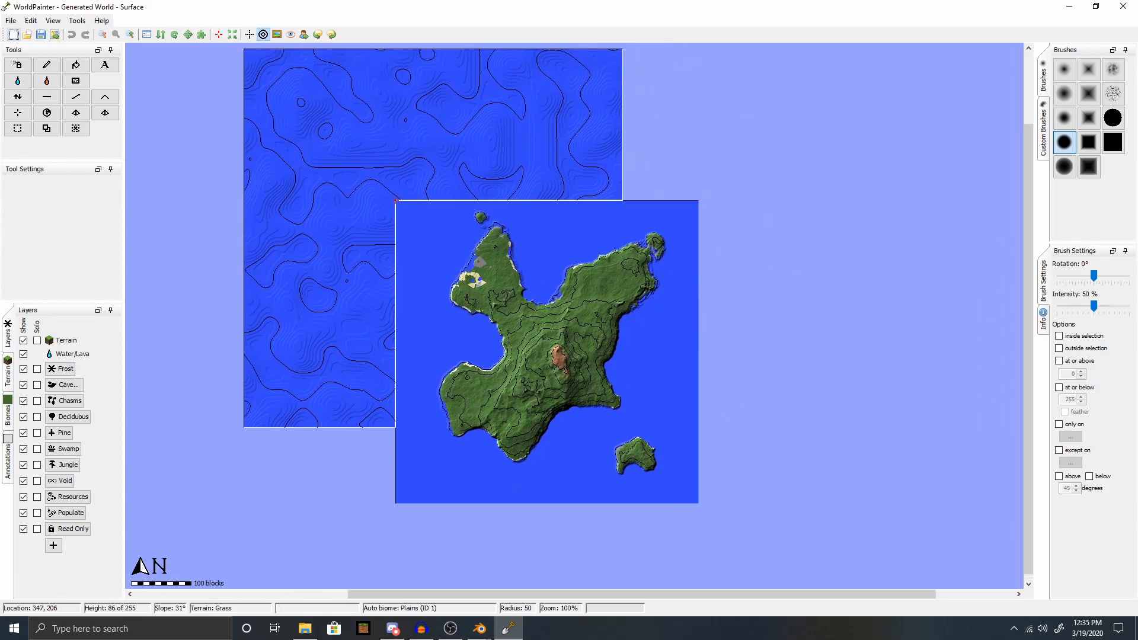
{"action": "left_click", "coordinate": [47, 66]}
{"action": "left_click", "coordinate": [7, 371]}
{"action": "left_click", "coordinate": [58, 356]}
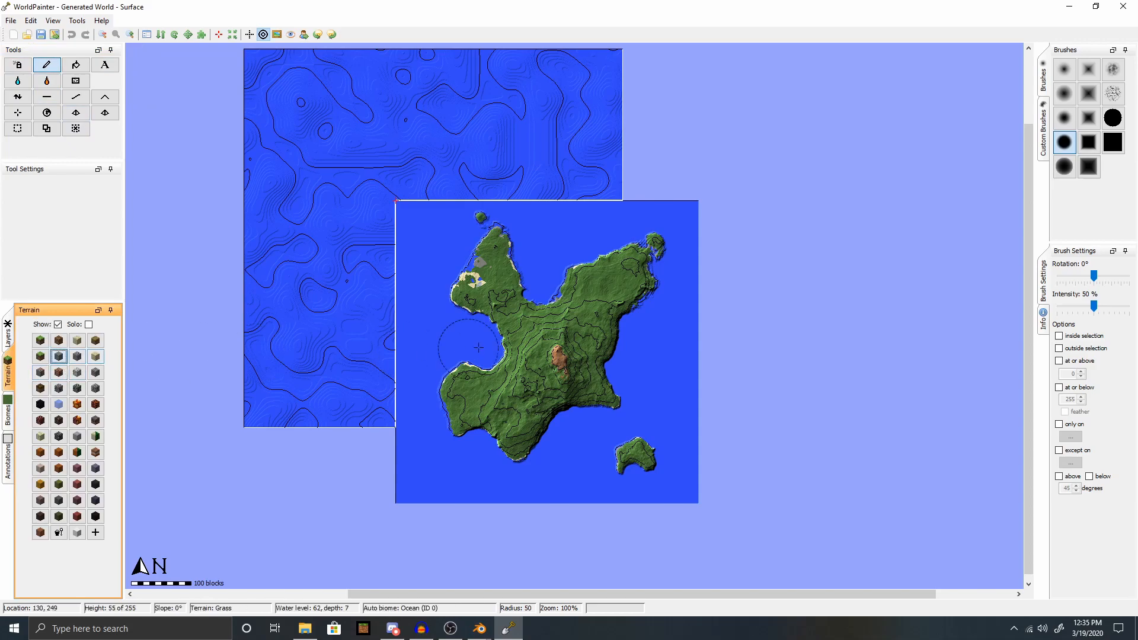
{"action": "left_click", "coordinate": [1072, 476]}
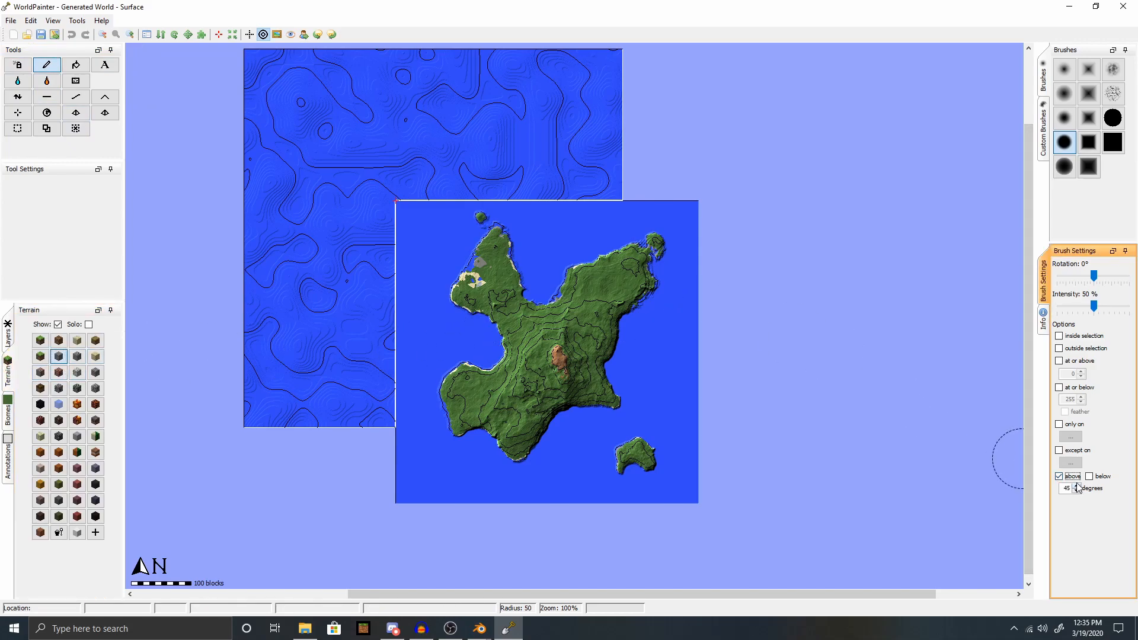
{"action": "left_click", "coordinate": [1113, 118]}
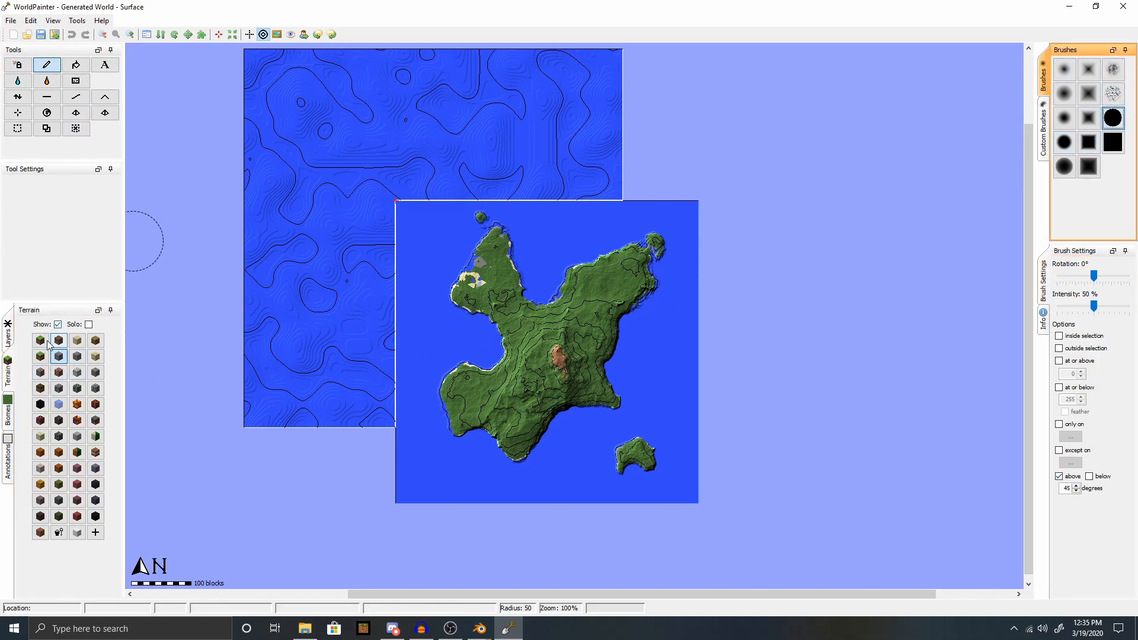
Paint grey rock over the island's steep slopes with the Pencil, enlarging the brush radius to 300.
{"action": "left_click", "coordinate": [48, 67]}
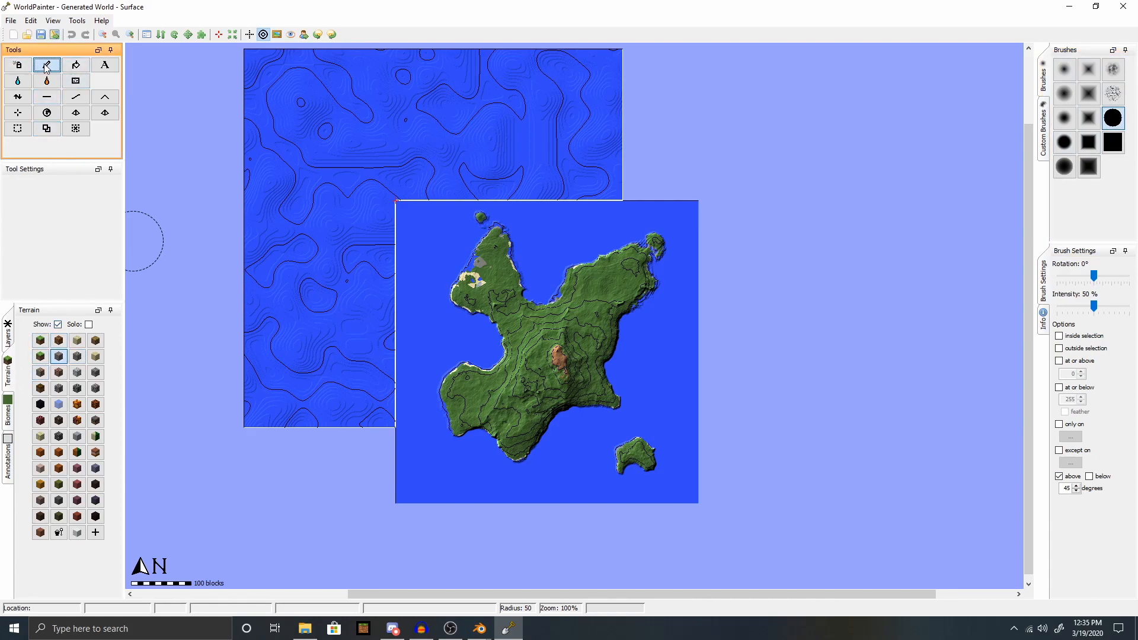
{"action": "left_click", "coordinate": [8, 374]}
{"action": "left_click", "coordinate": [59, 357]}
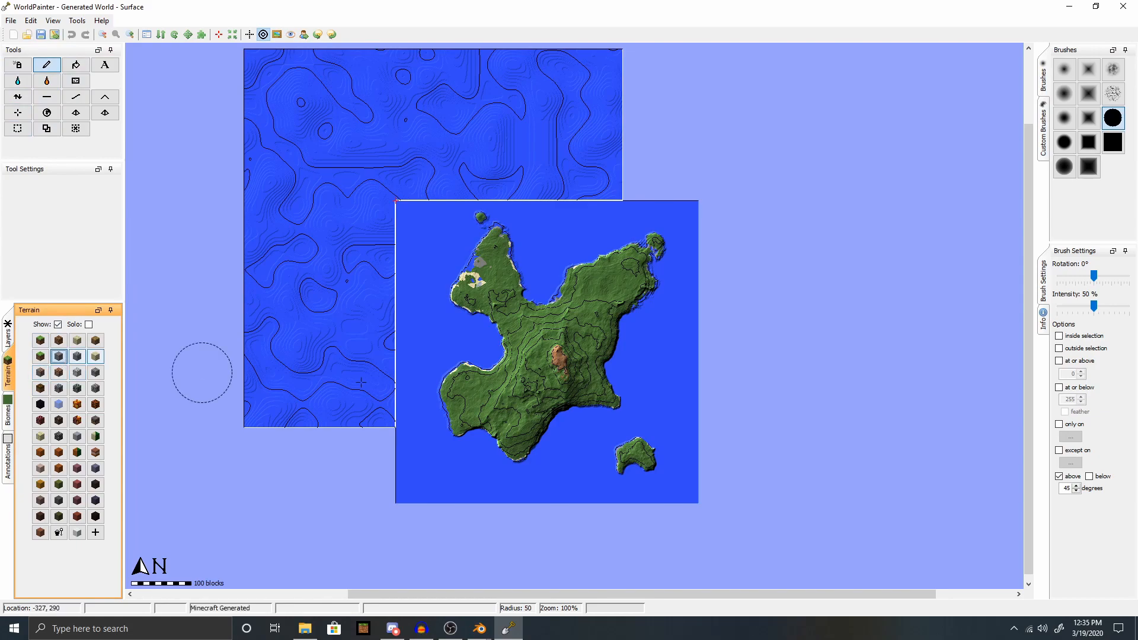
{"action": "scroll", "coordinate": [554, 332], "scroll_direction": "down", "scroll_amount": 6}
{"action": "mouse_move", "coordinate": [541, 338]}
{"action": "left_mouse_down"}
{"action": "mouse_move", "coordinate": [541, 377]}
{"action": "mouse_move", "coordinate": [542, 326]}
{"action": "mouse_move", "coordinate": [572, 296]}
{"action": "mouse_move", "coordinate": [578, 355]}
{"action": "left_mouse_up"}
{"action": "scroll", "coordinate": [543, 378], "scroll_direction": "down", "scroll_amount": 12}
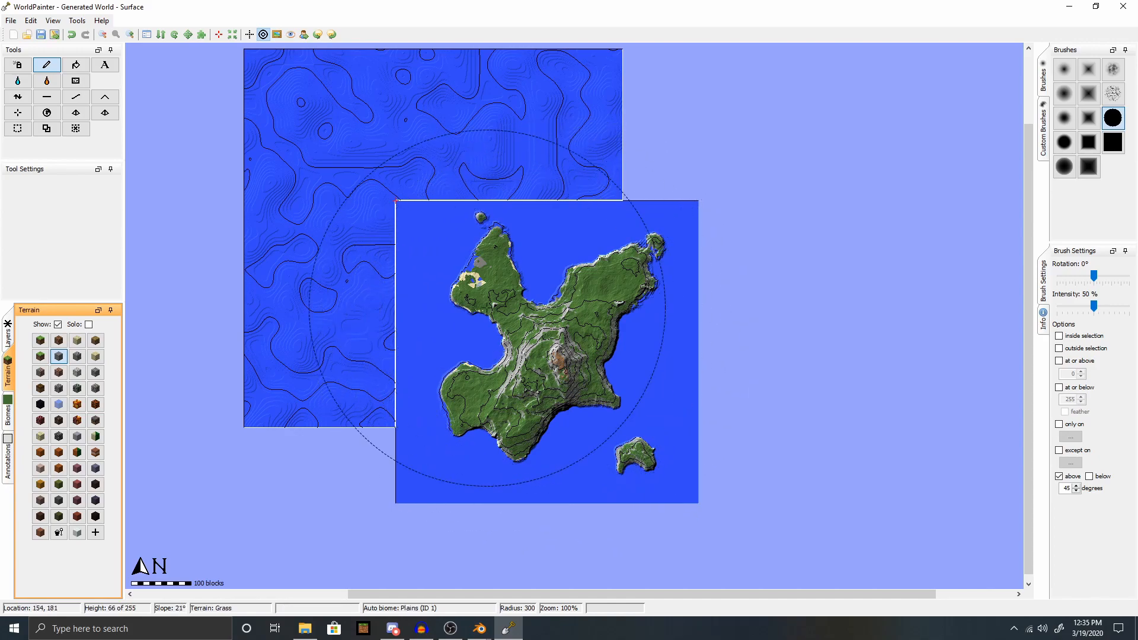
Lower the brush's slope limit to above 32 degrees and restrict painting to Grass terrain only.
{"action": "left_click", "coordinate": [1076, 491]}
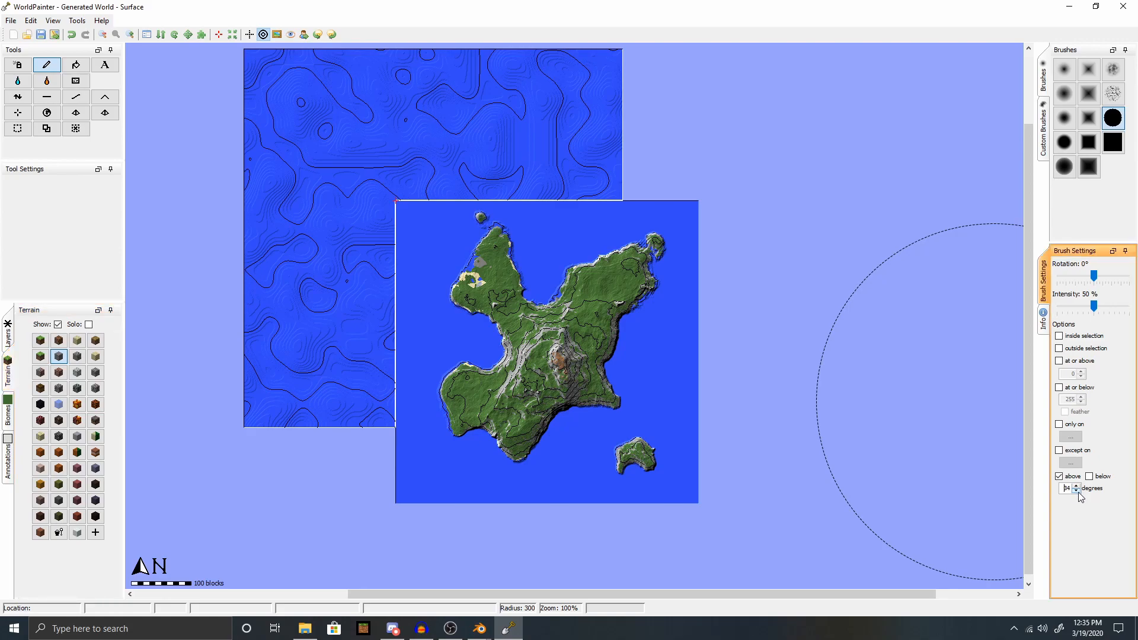
{"action": "left_click", "coordinate": [1078, 491]}
{"action": "left_click", "coordinate": [1067, 425]}
{"action": "mouse_move", "coordinate": [1104, 481]}
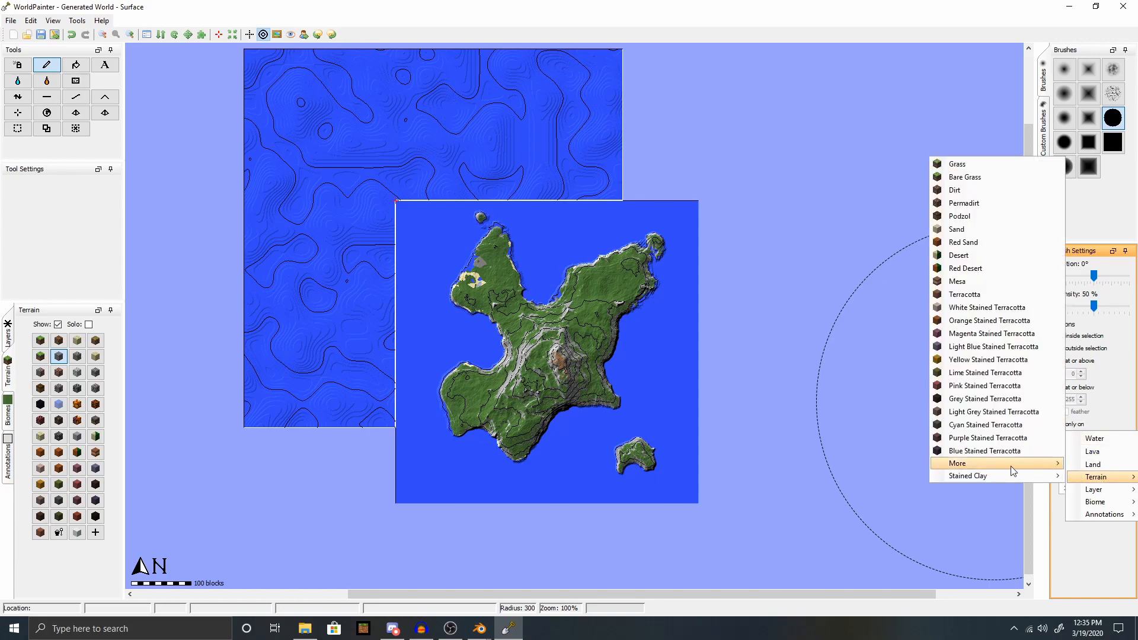
{"action": "left_click", "coordinate": [981, 166]}
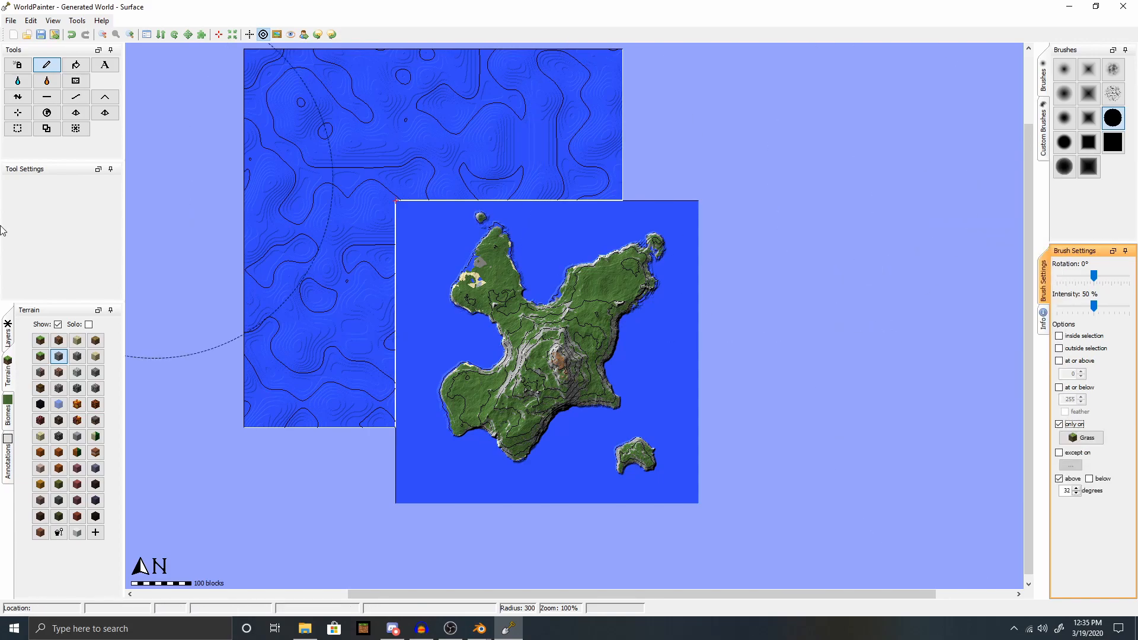
Paint dirt over the island's grassy slopes, and reduce the brush radius to 72.
{"action": "left_click", "coordinate": [58, 341]}
{"action": "left_click_drag", "start_coordinate": [541, 355], "coordinate": [533, 326]}
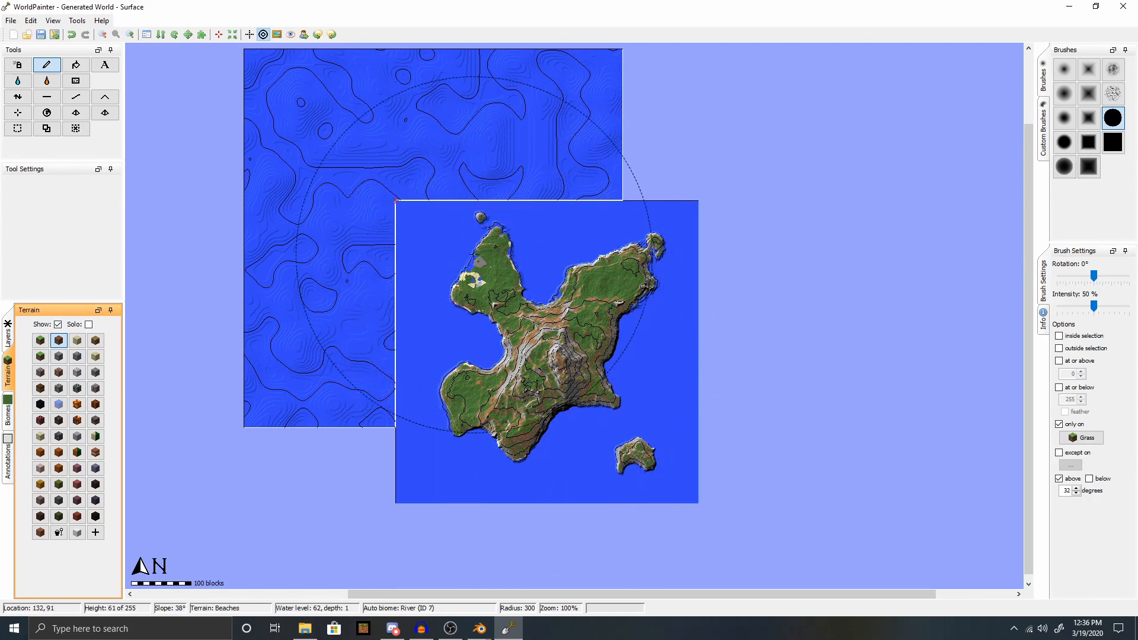
{"action": "scroll", "coordinate": [474, 261], "scroll_direction": "down", "scroll_amount": 8}
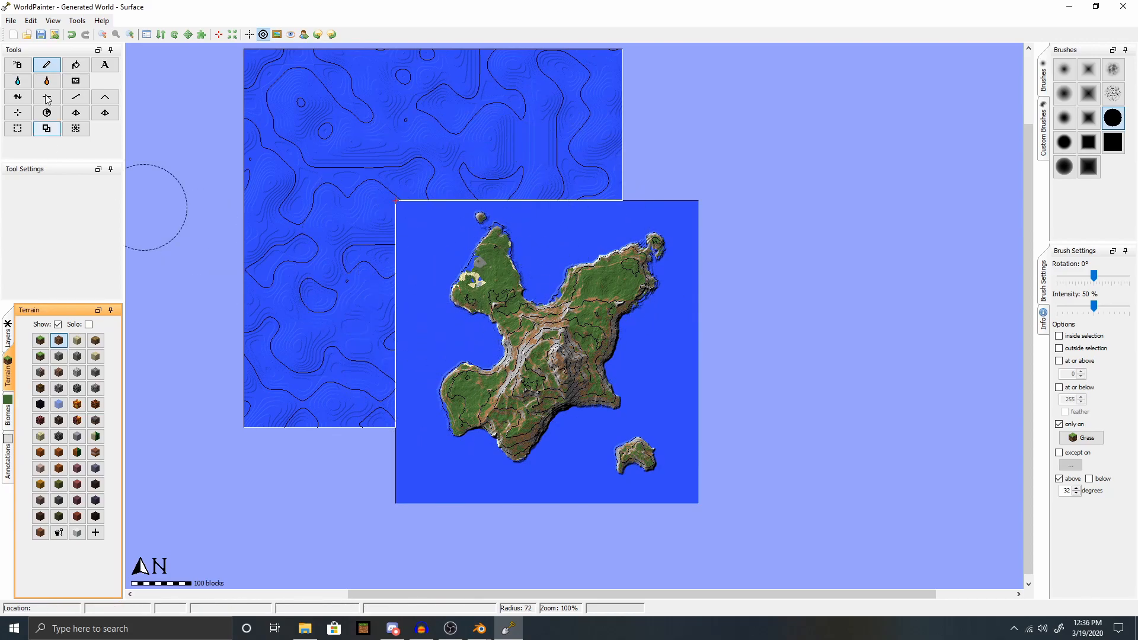
Begin exporting the world as a Minecraft map and set the underground material to Stone.
{"action": "left_click", "coordinate": [30, 21]}
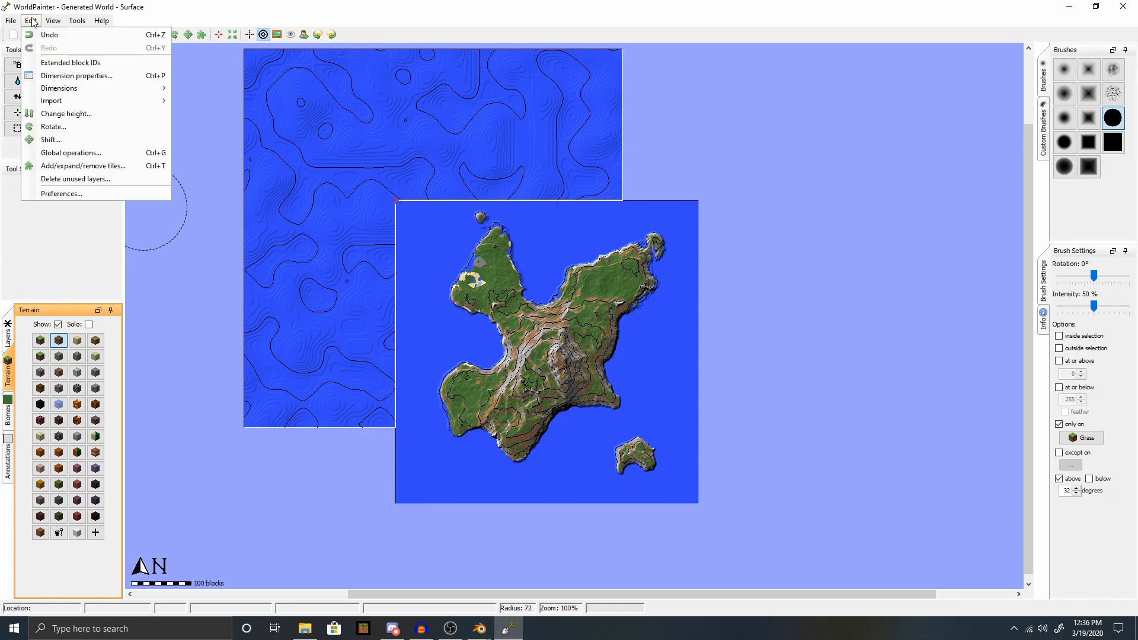
{"action": "mouse_move", "coordinate": [10, 21]}
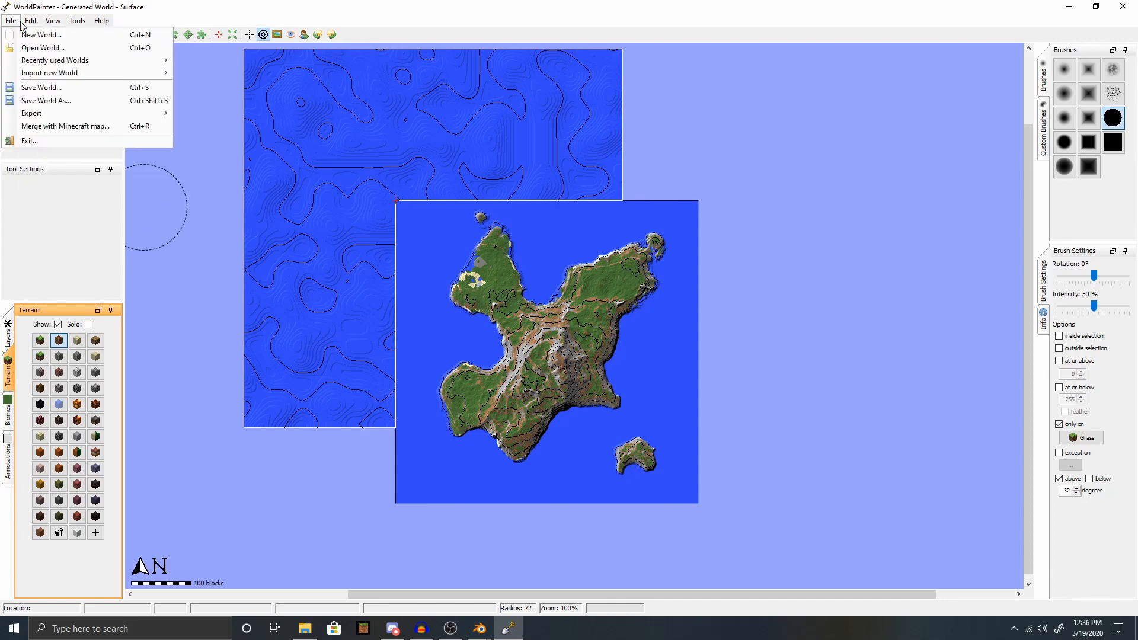
{"action": "mouse_move", "coordinate": [89, 113]}
{"action": "left_click", "coordinate": [221, 114]}
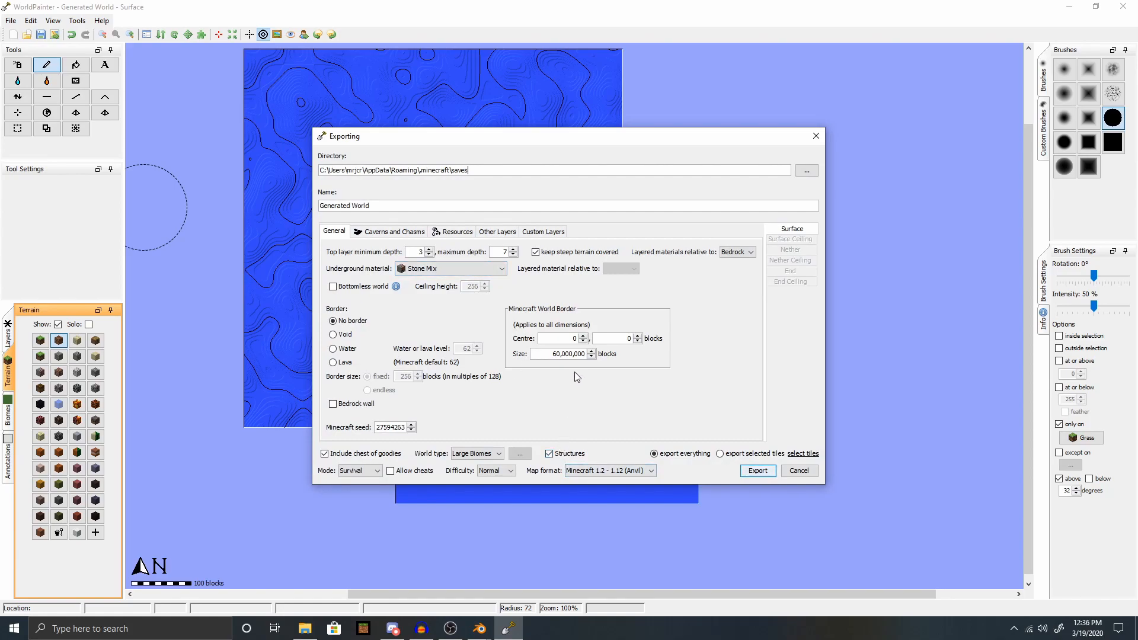
{"action": "left_click", "coordinate": [452, 268]}
{"action": "scroll", "coordinate": [439, 314], "scroll_direction": "up", "scroll_amount": 5}
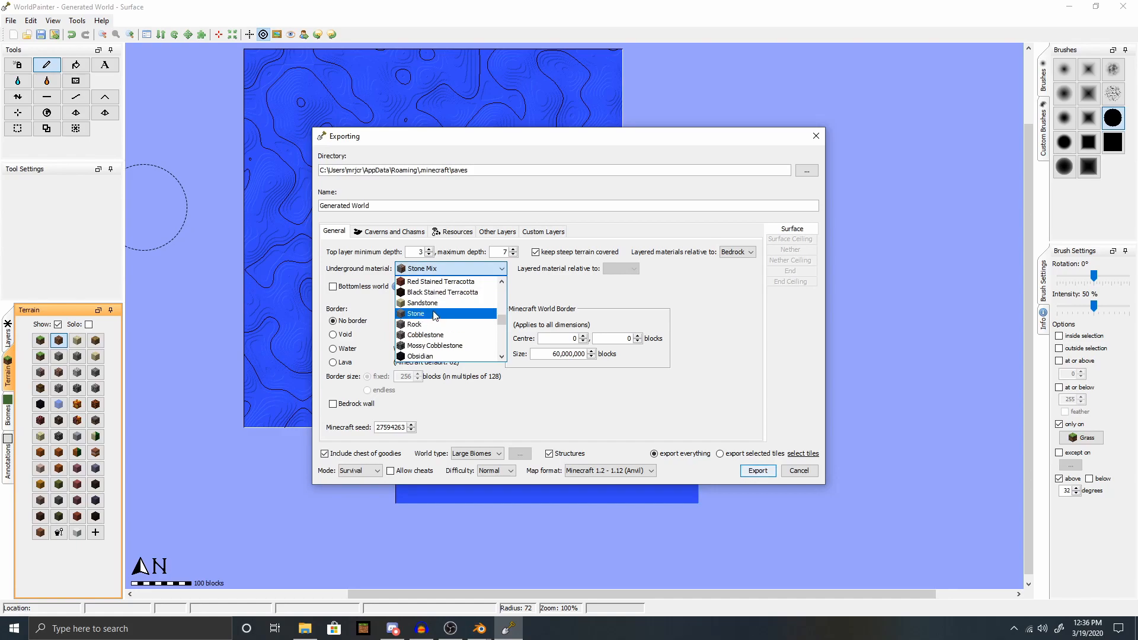
{"action": "left_click", "coordinate": [436, 314]}
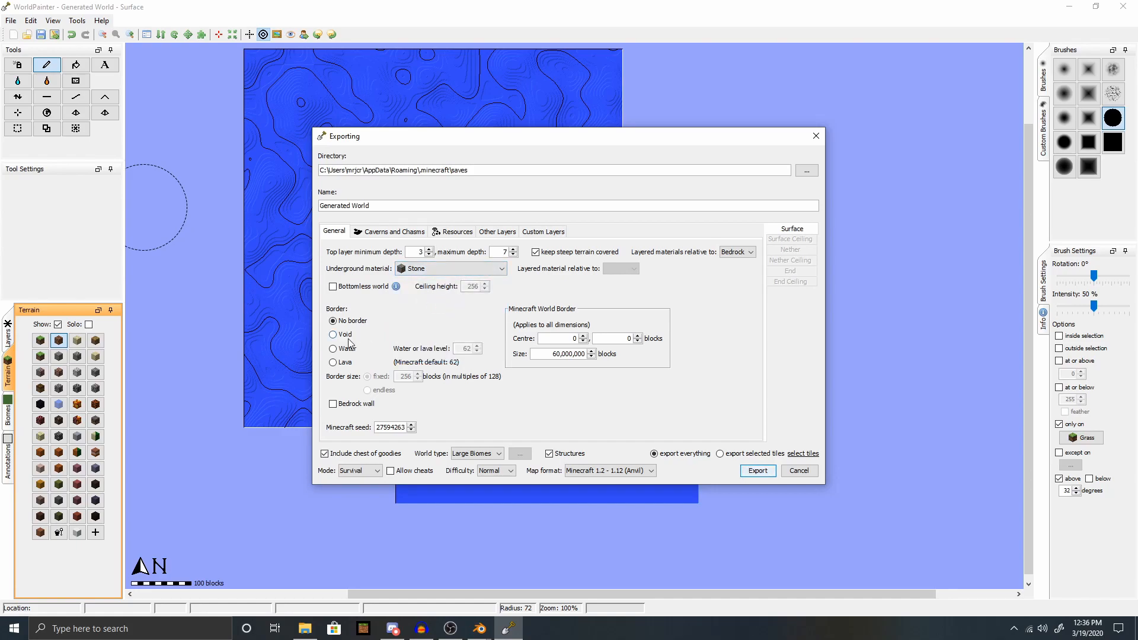
Exclude the chest of goodies and structures from the export, and set the game mode to Creative.
{"action": "left_click", "coordinate": [366, 456]}
{"action": "left_click", "coordinate": [366, 470]}
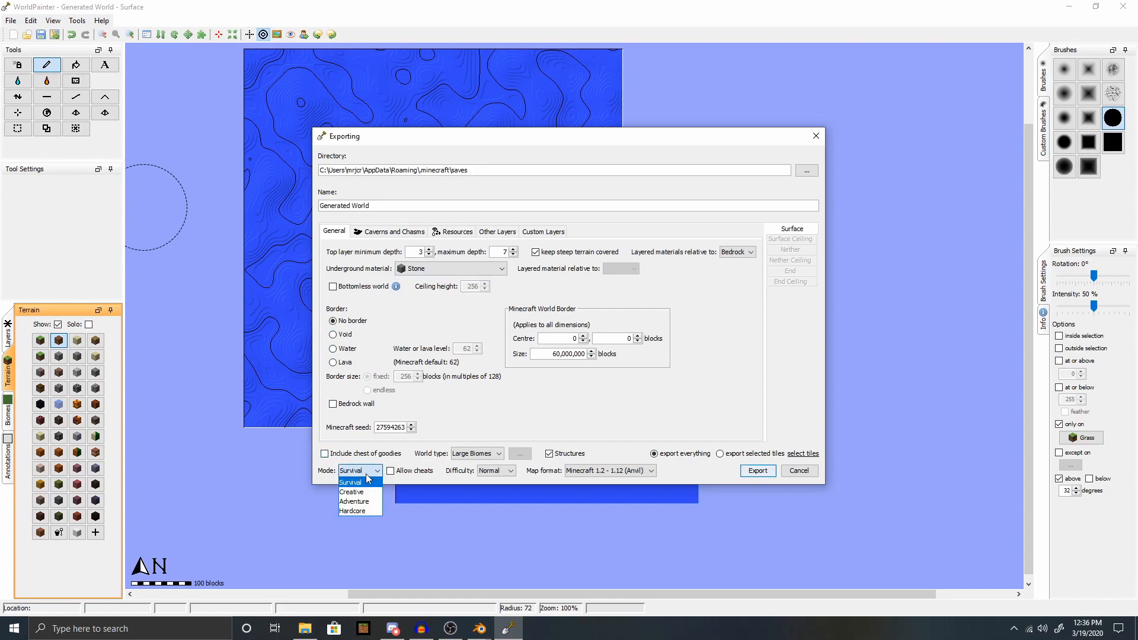
{"action": "left_click", "coordinate": [365, 493]}
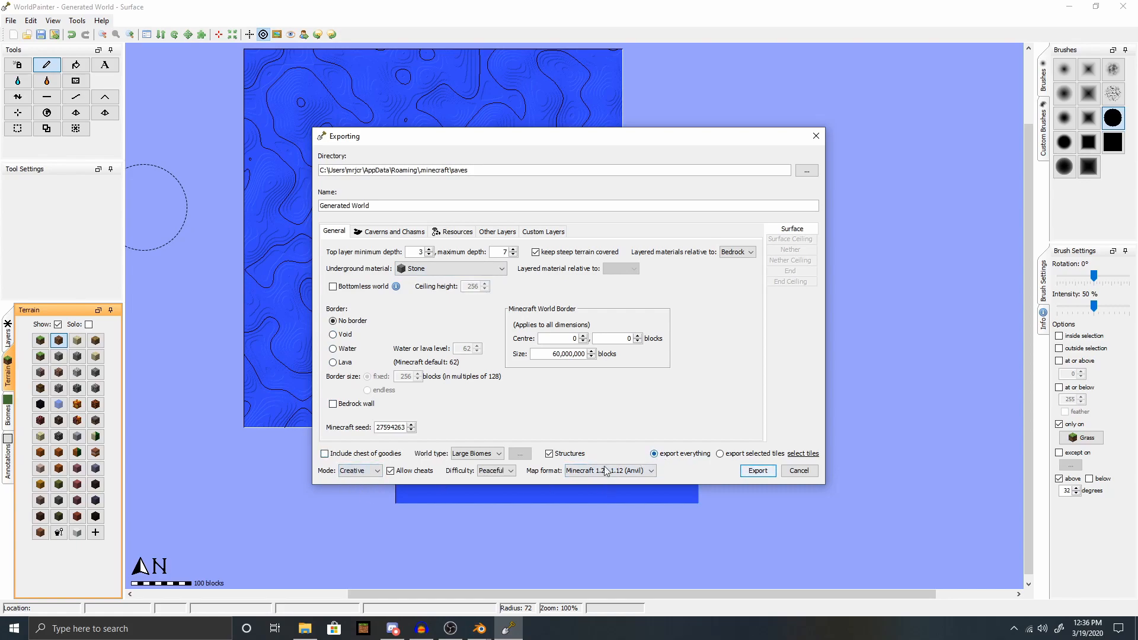
Check the export's resource settings, and export everything as Generated World to the Minecraft saves folder.
{"action": "left_click", "coordinate": [452, 232]}
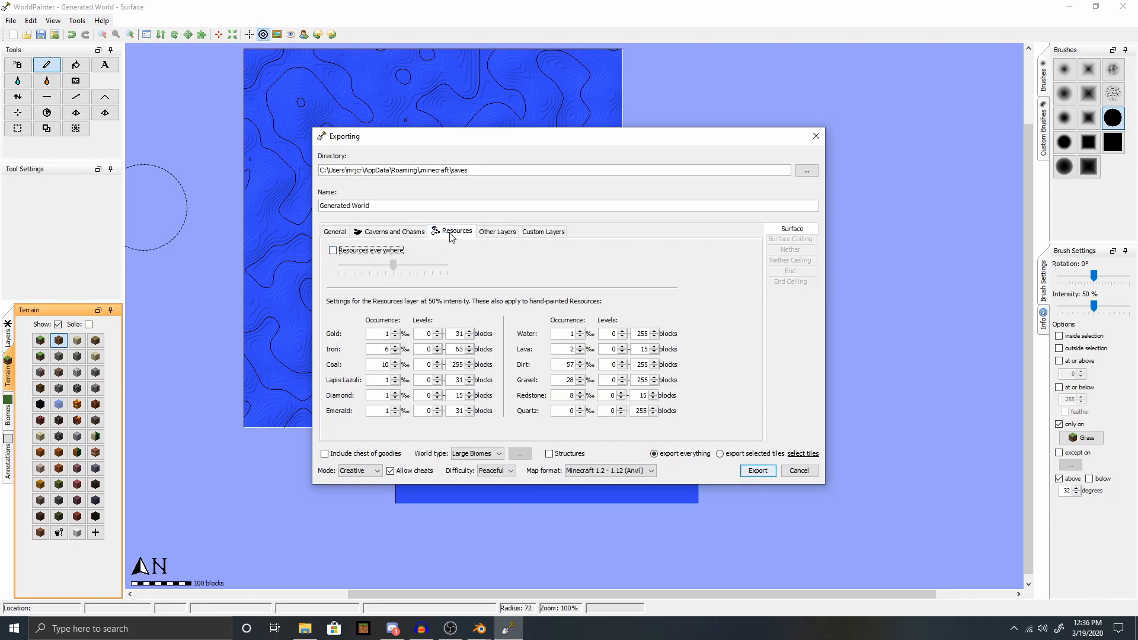
{"action": "left_click", "coordinate": [334, 231]}
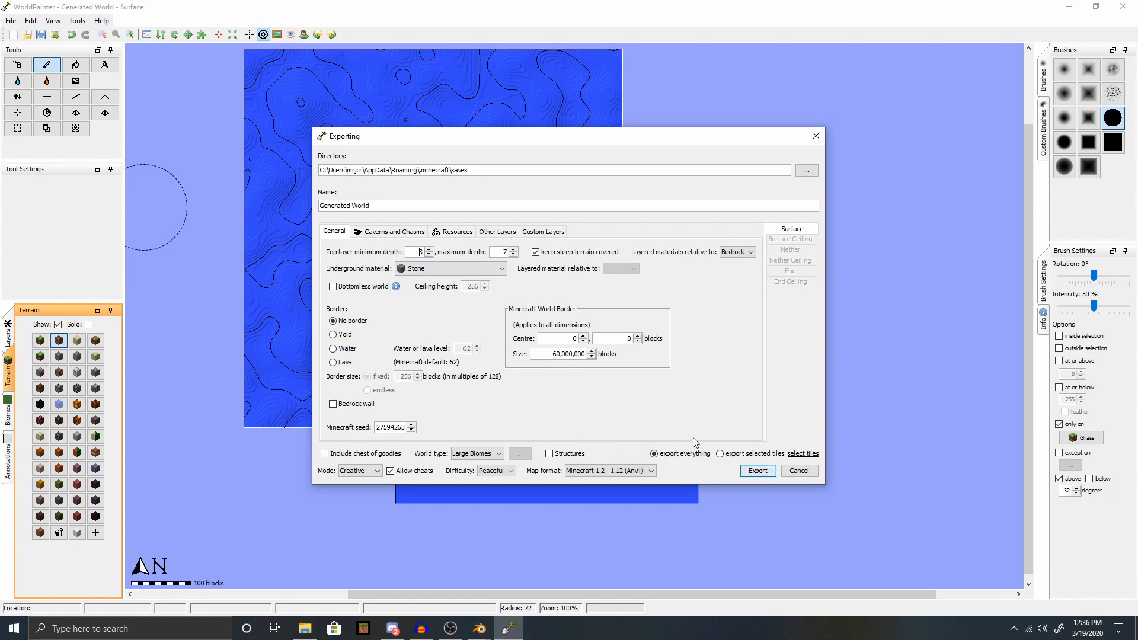
{"action": "left_click", "coordinate": [761, 473]}
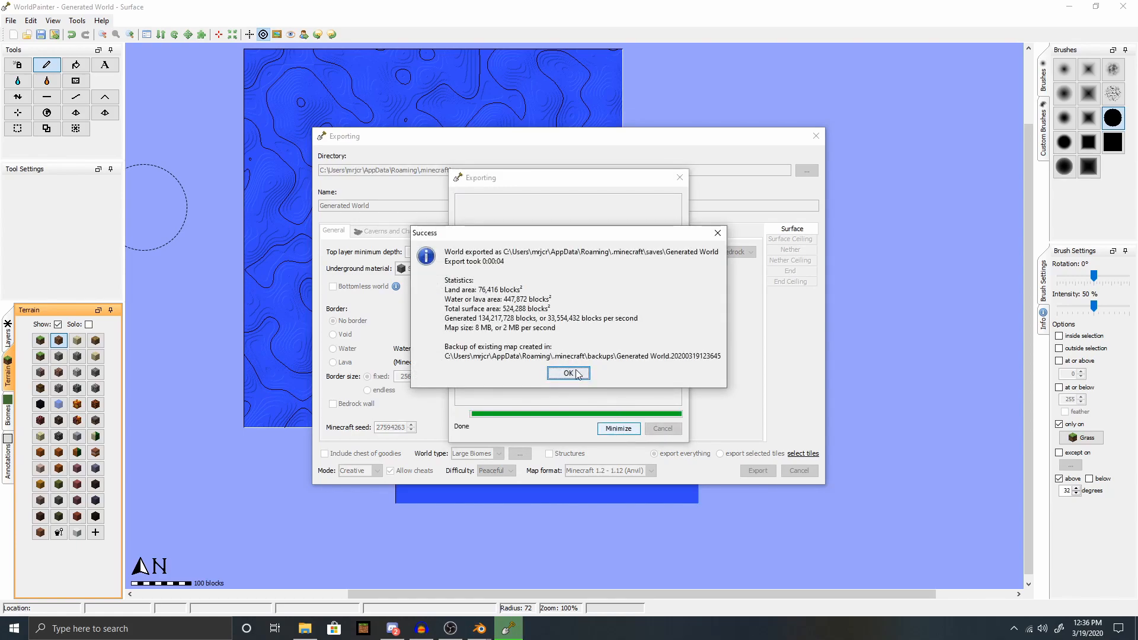
{"action": "left_click", "coordinate": [568, 373]}
Switch to the Minecraft launcher, start the Forge 1.12.2 game, and maximize its window.
{"action": "left_click", "coordinate": [1065, 8]}
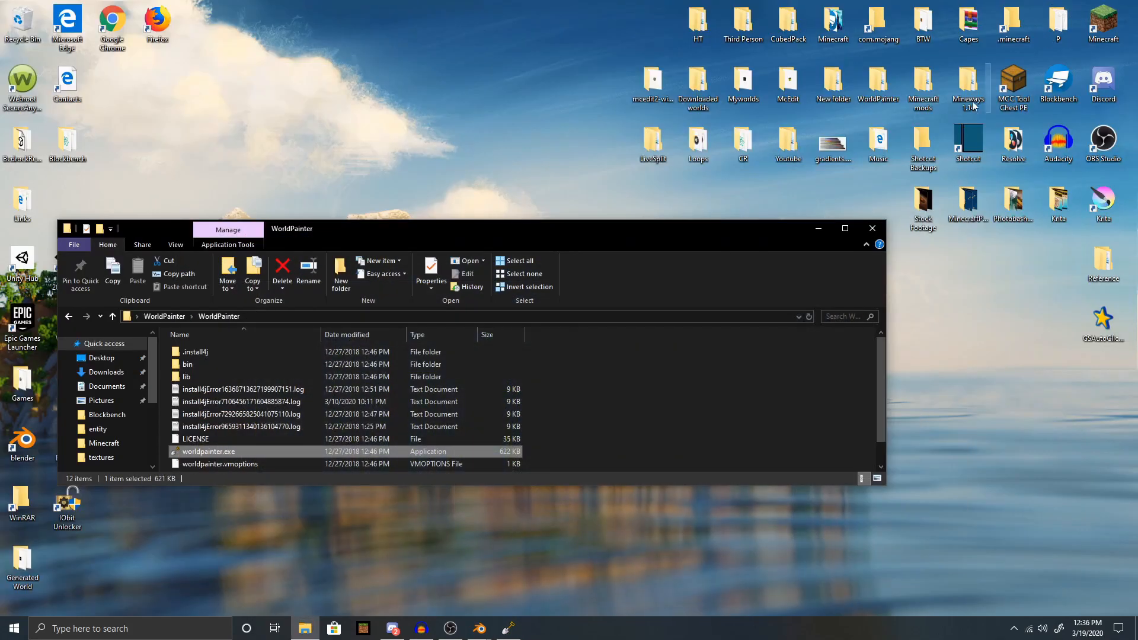
{"action": "left_click", "coordinate": [817, 231]}
{"action": "double_click", "coordinate": [1104, 25]}
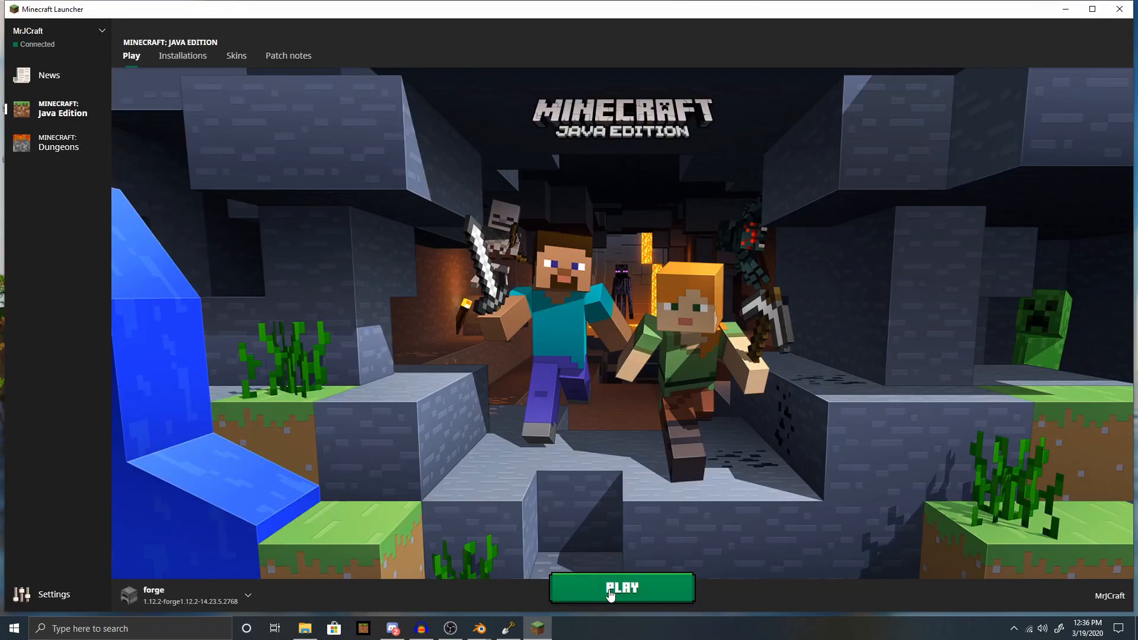
{"action": "left_click", "coordinate": [610, 591]}
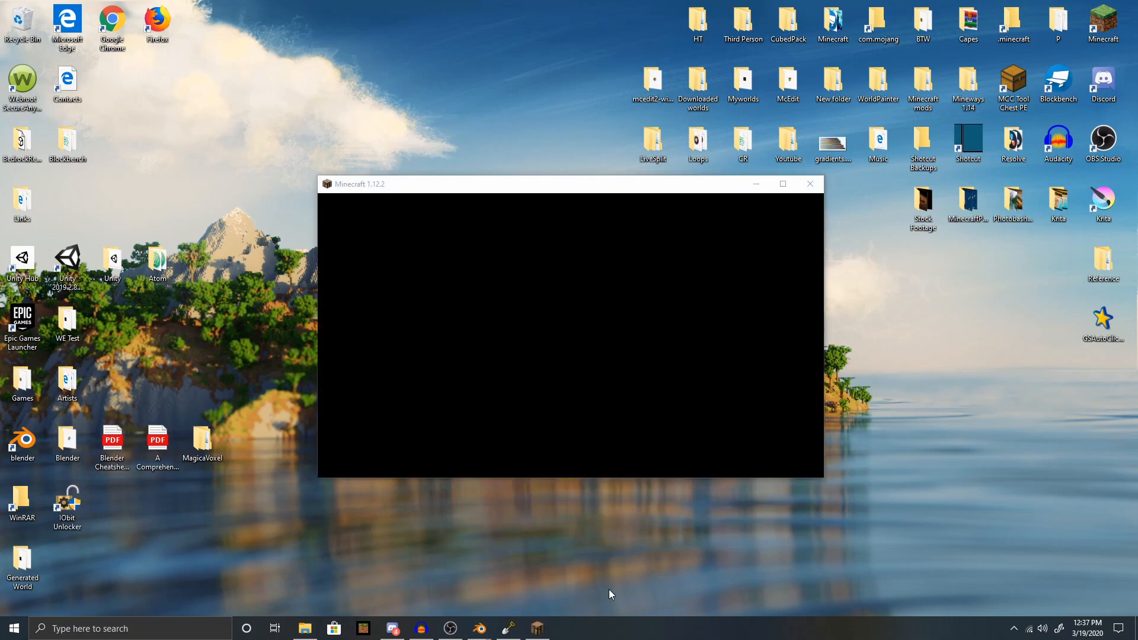
{"action": "left_click_drag", "start_coordinate": [580, 186], "coordinate": [581, 3]}
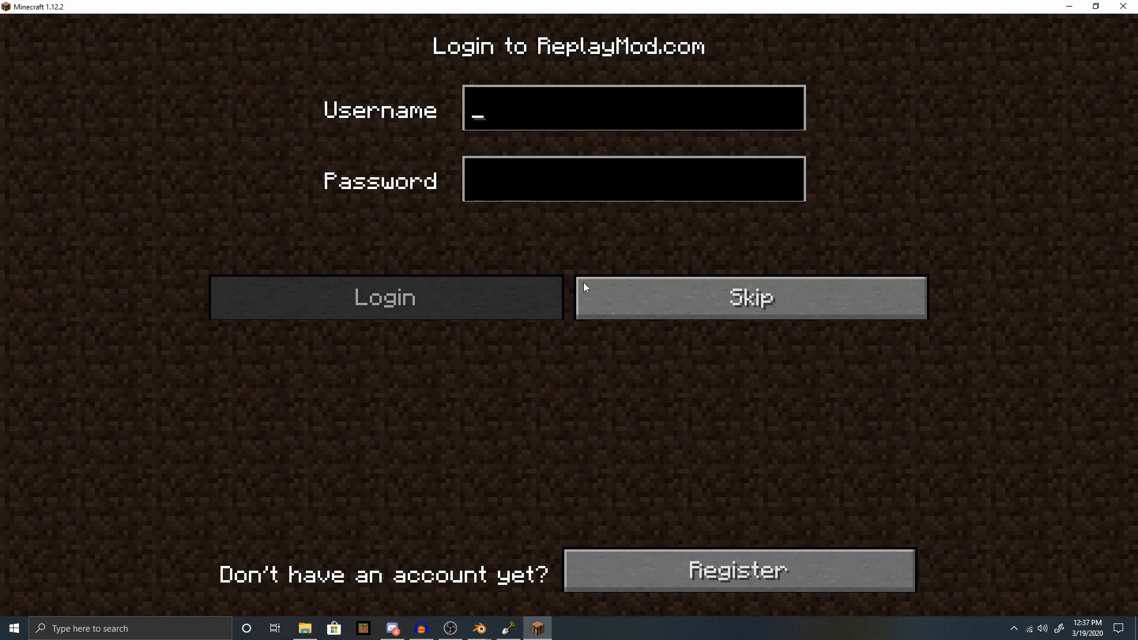
Skip the ReplayMod login and load Generated World in singleplayer.
{"action": "left_click", "coordinate": [584, 285]}
{"action": "left_click", "coordinate": [597, 224]}
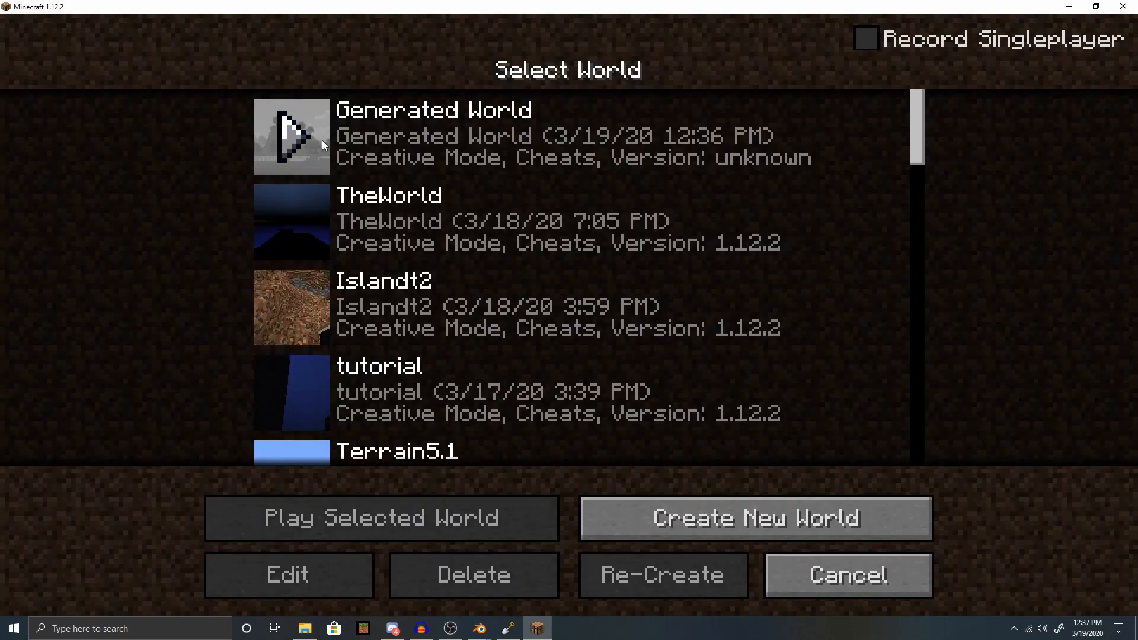
{"action": "left_click", "coordinate": [281, 116]}
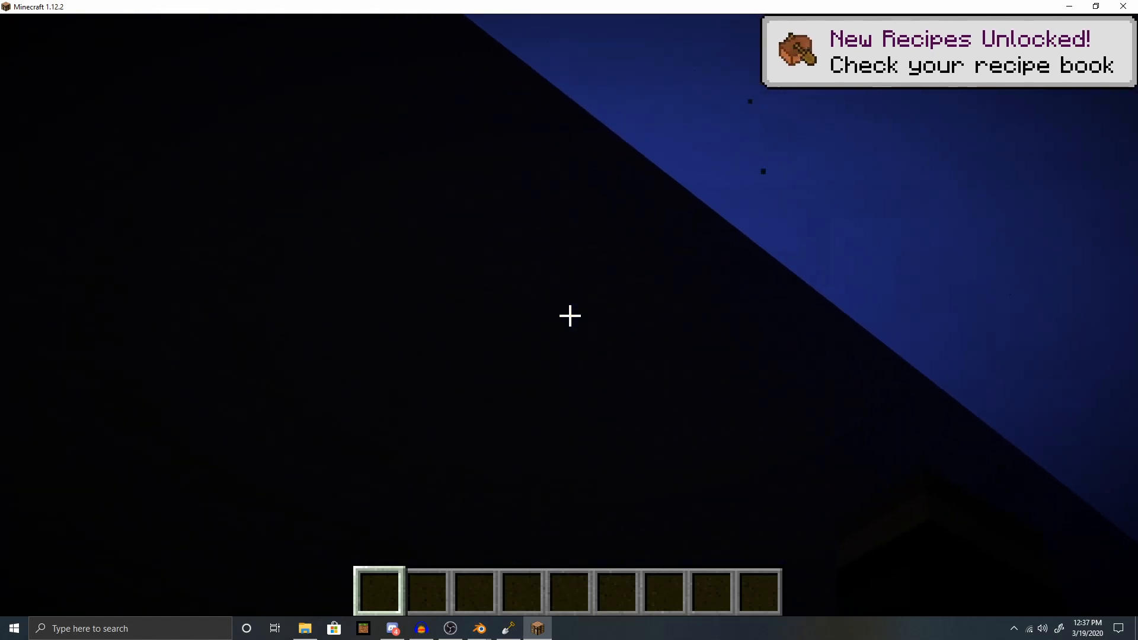
Fly around and over the exported island to examine its shape and the rock, dirt and grass on its slopes.
{"action": "key", "text": "space"}
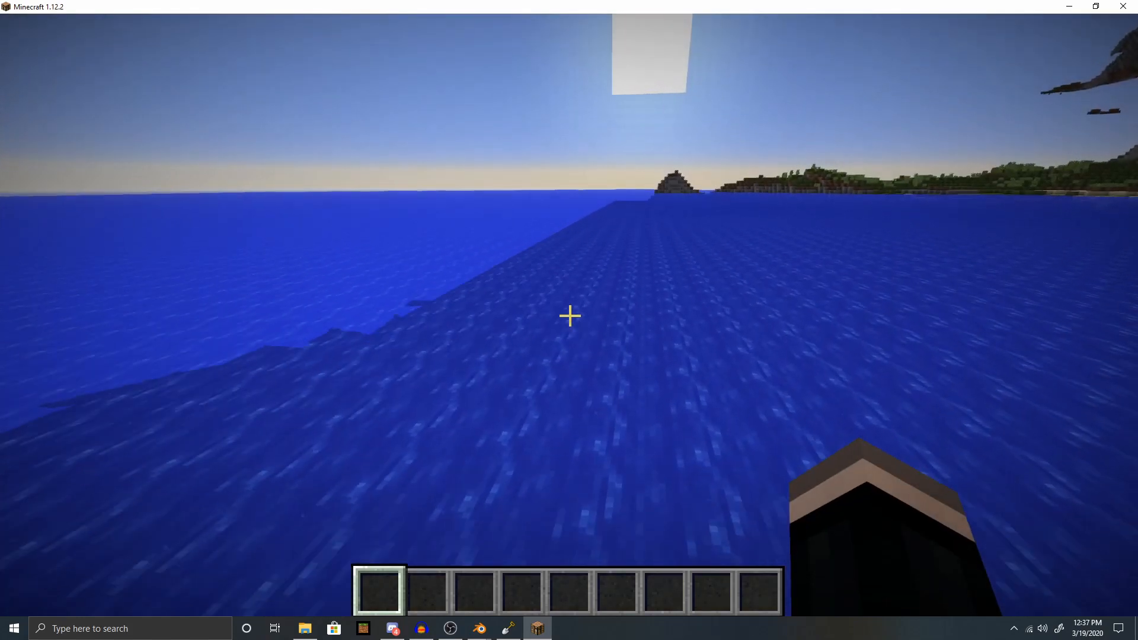
{"action": "key", "text": "w"}
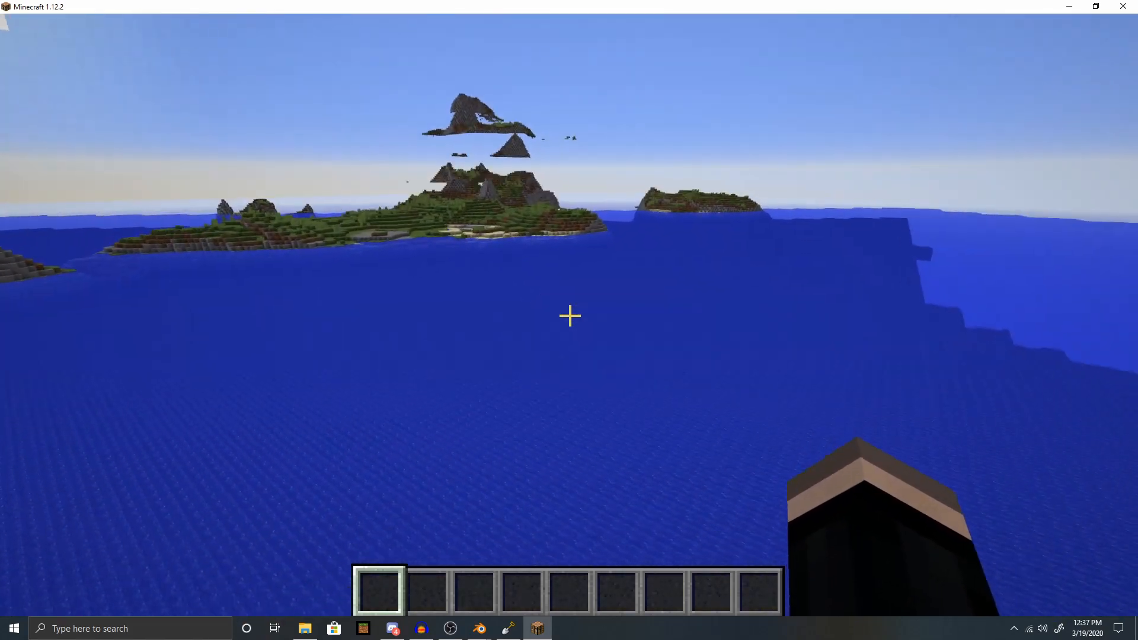
{"action": "key", "text": "w"}
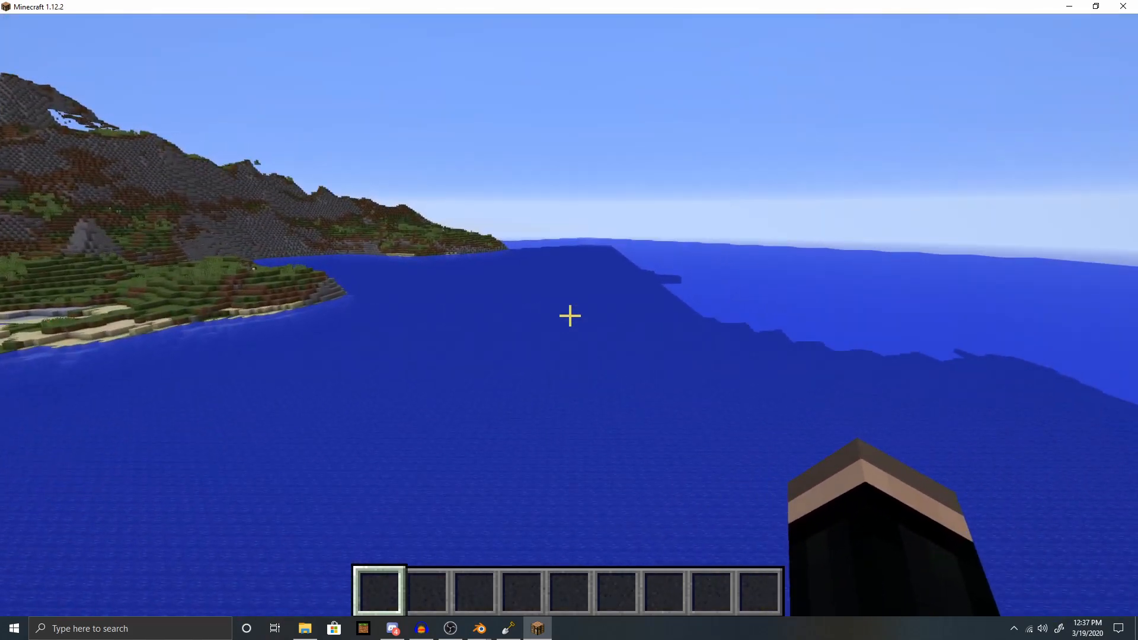
{"action": "key", "text": "w"}
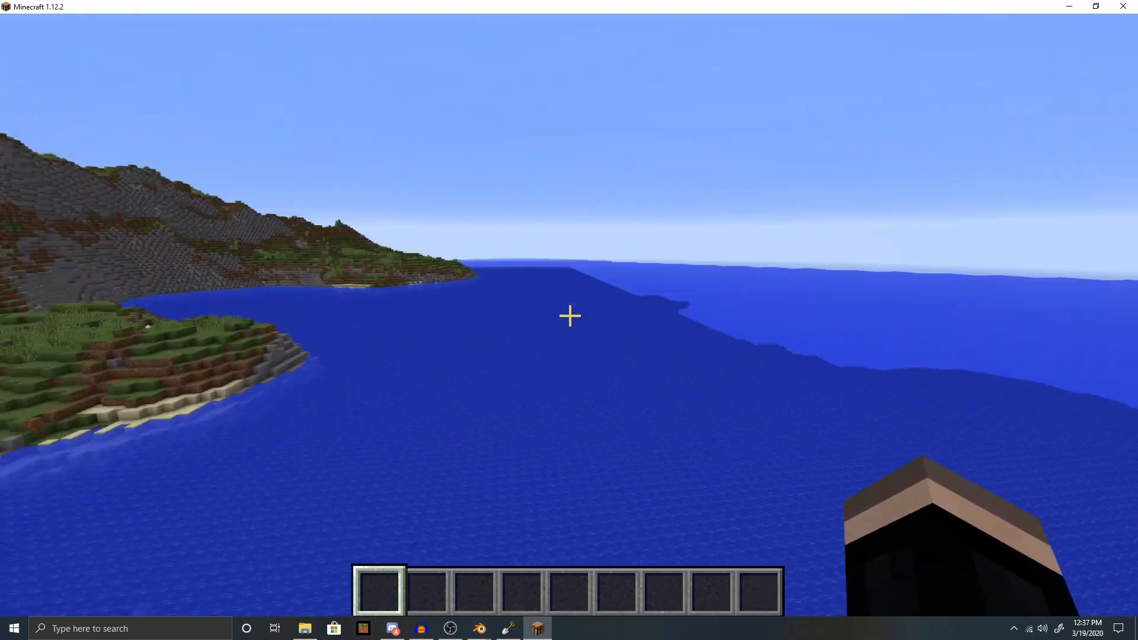
{"action": "key", "text": "w"}
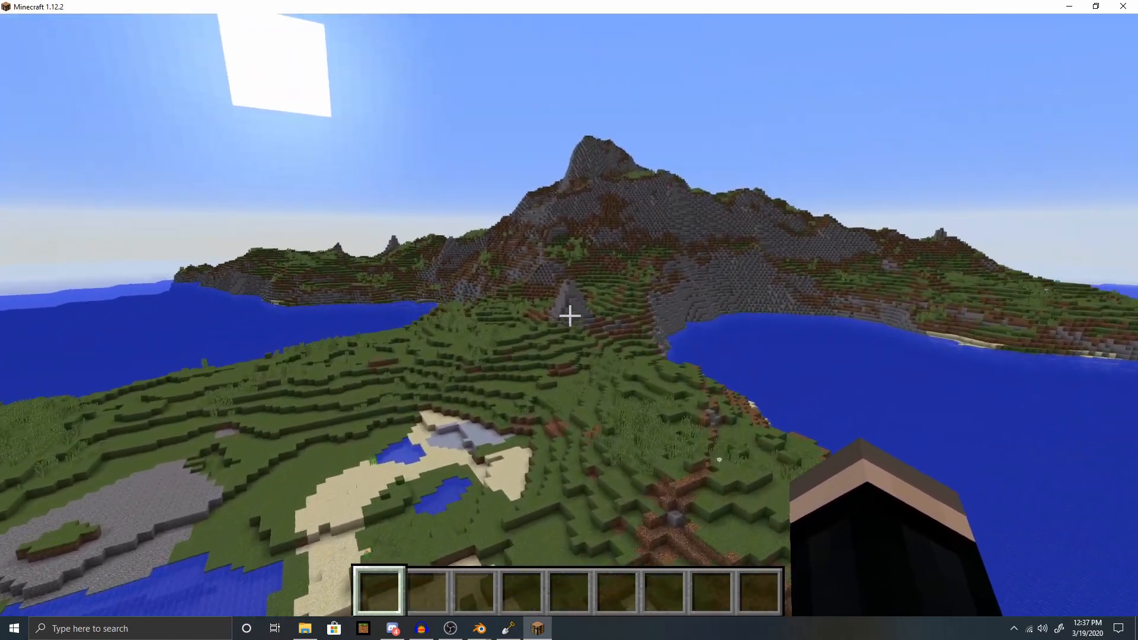
{"action": "key", "text": "w"}
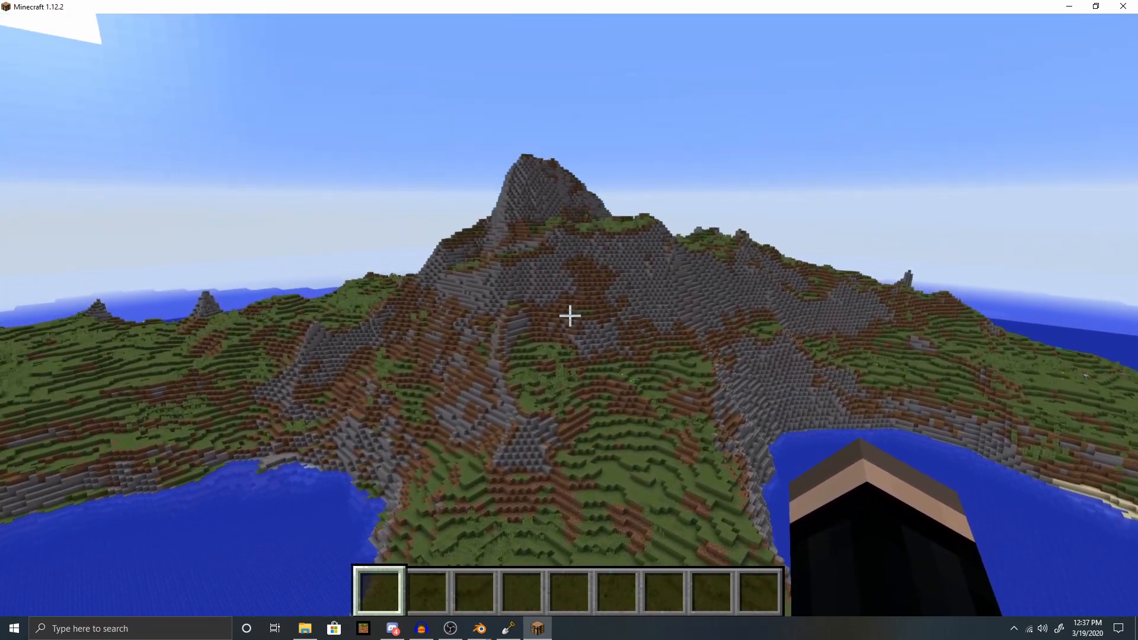
{"action": "key", "text": "w"}
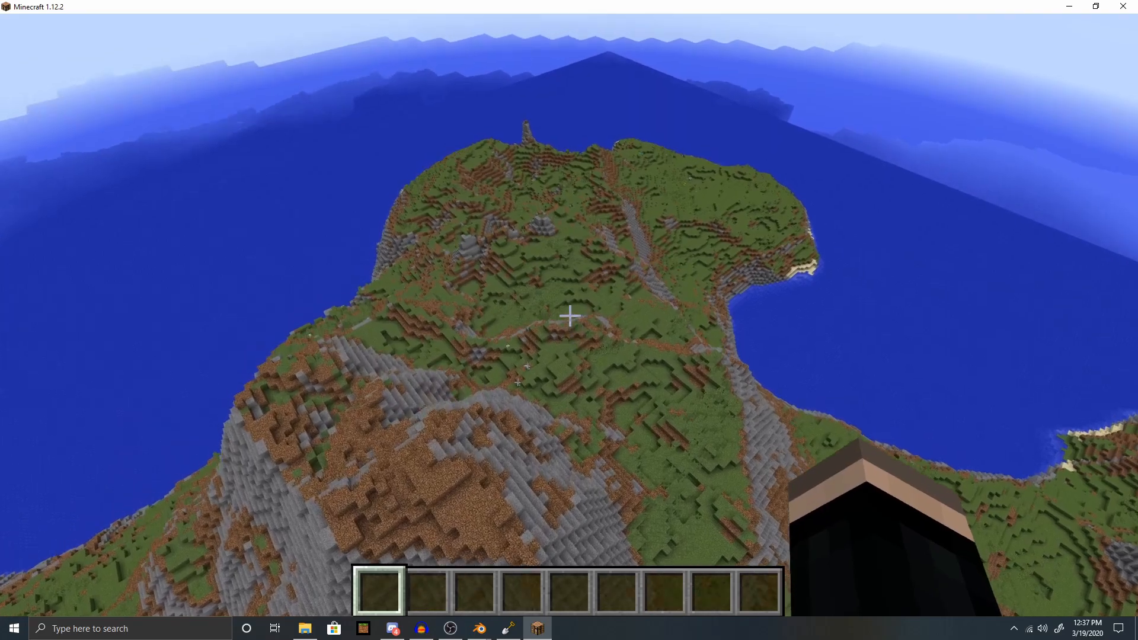
{"action": "key", "text": "w"}
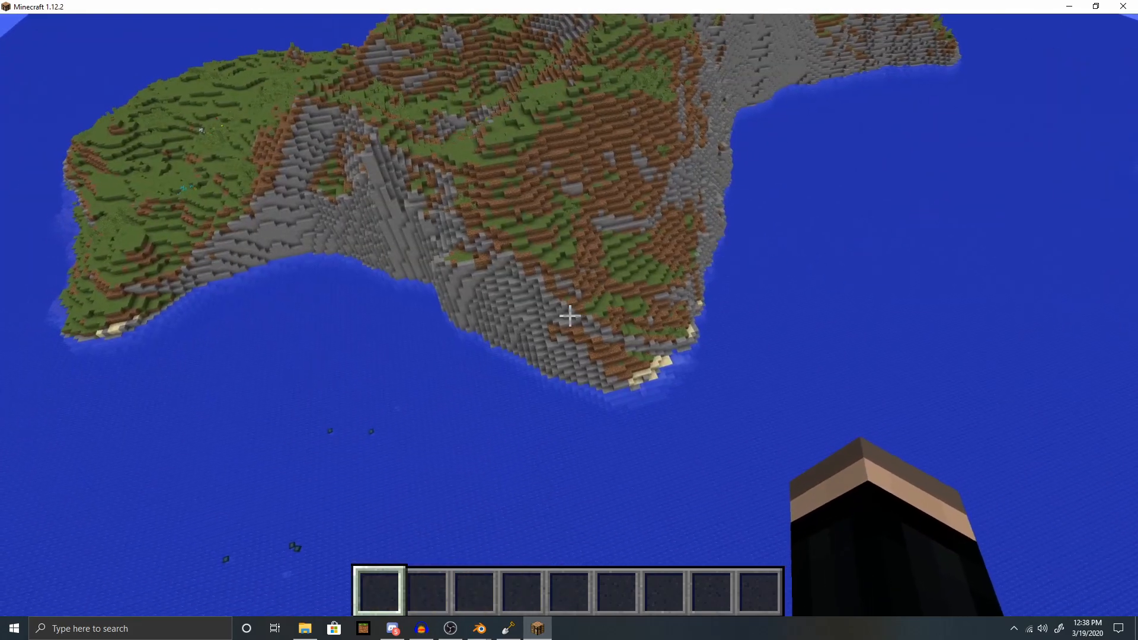
{"action": "key", "text": "w"}
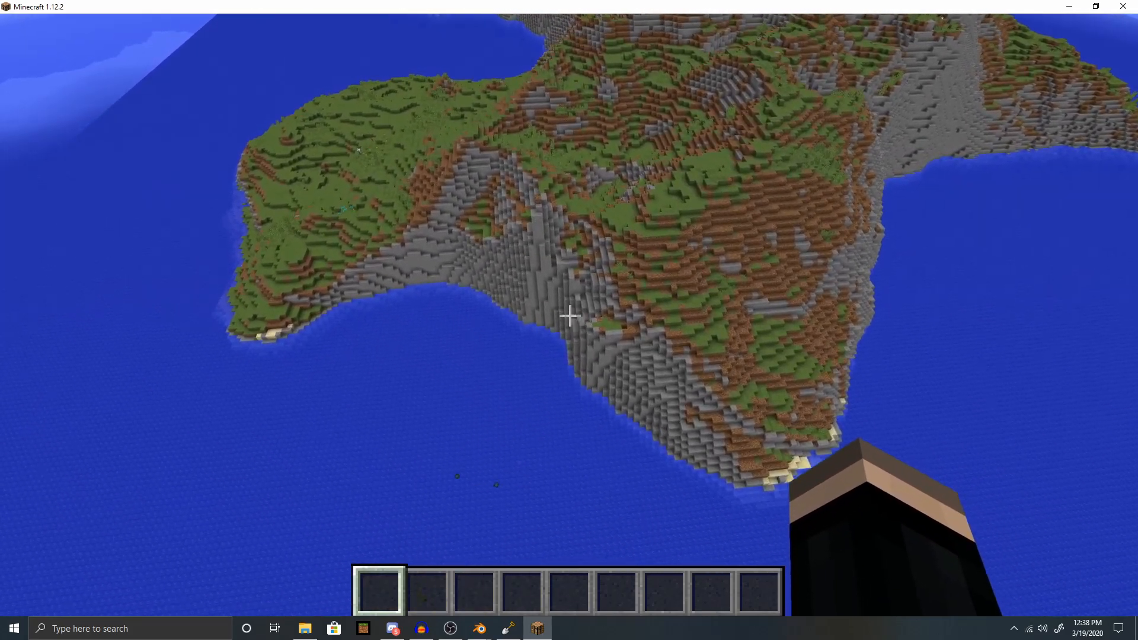
{"action": "key", "text": "w"}
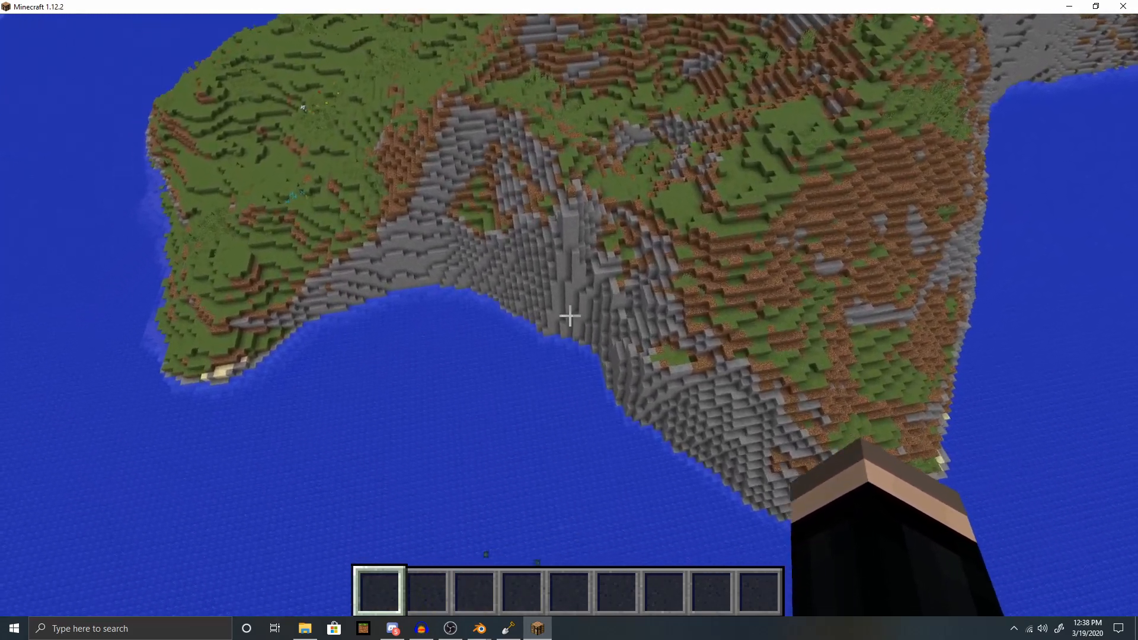
{"action": "key", "text": "w"}
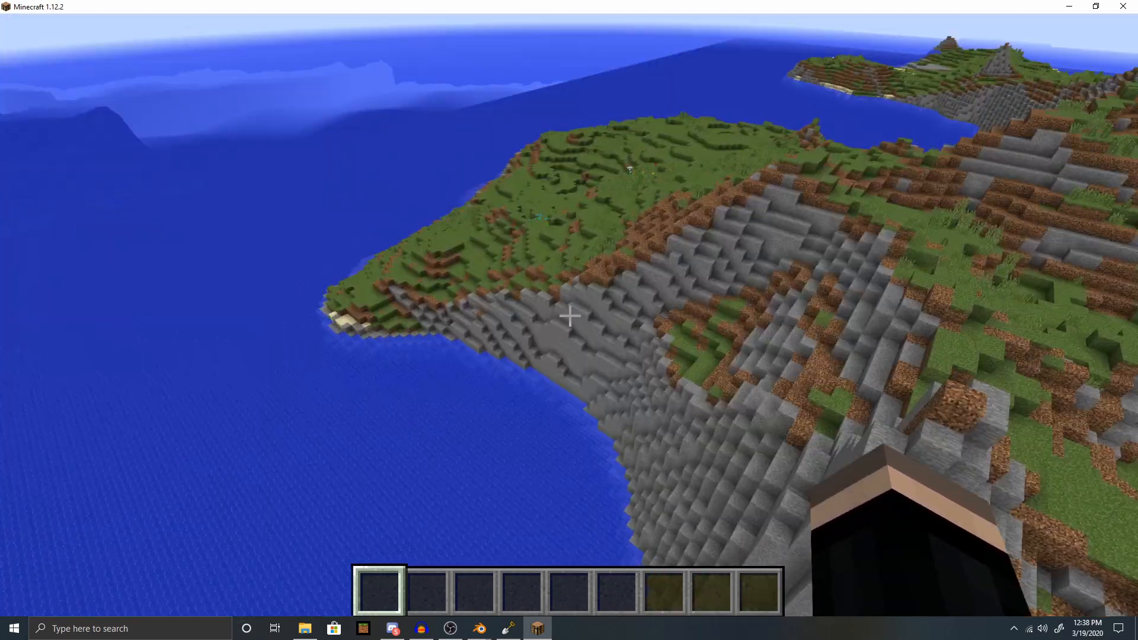
{"action": "key", "text": "w"}
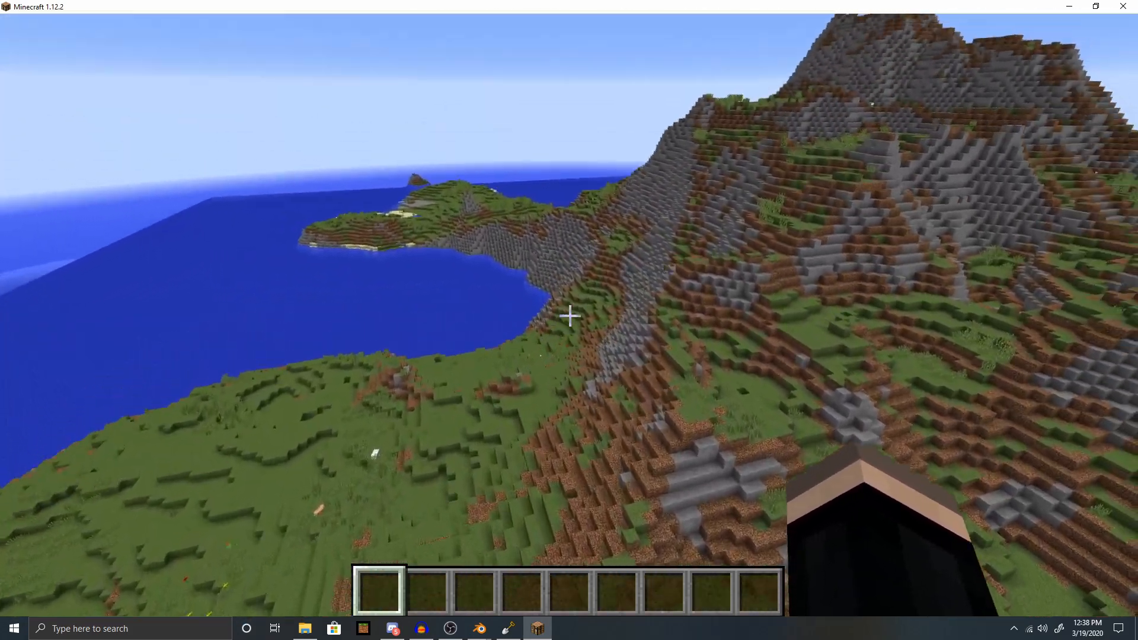
{"action": "key", "text": "w"}
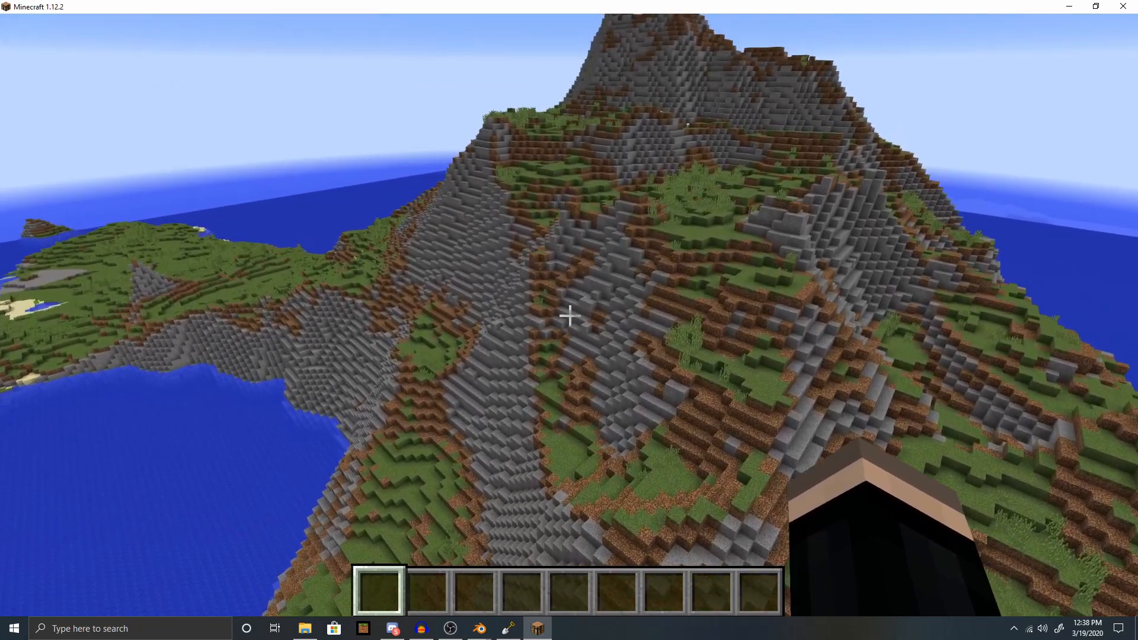
Pause the game, switch back to WorldPainter, and set up the Height tool with a mountain-shaped custom brush.
{"action": "key", "text": "Escape"}
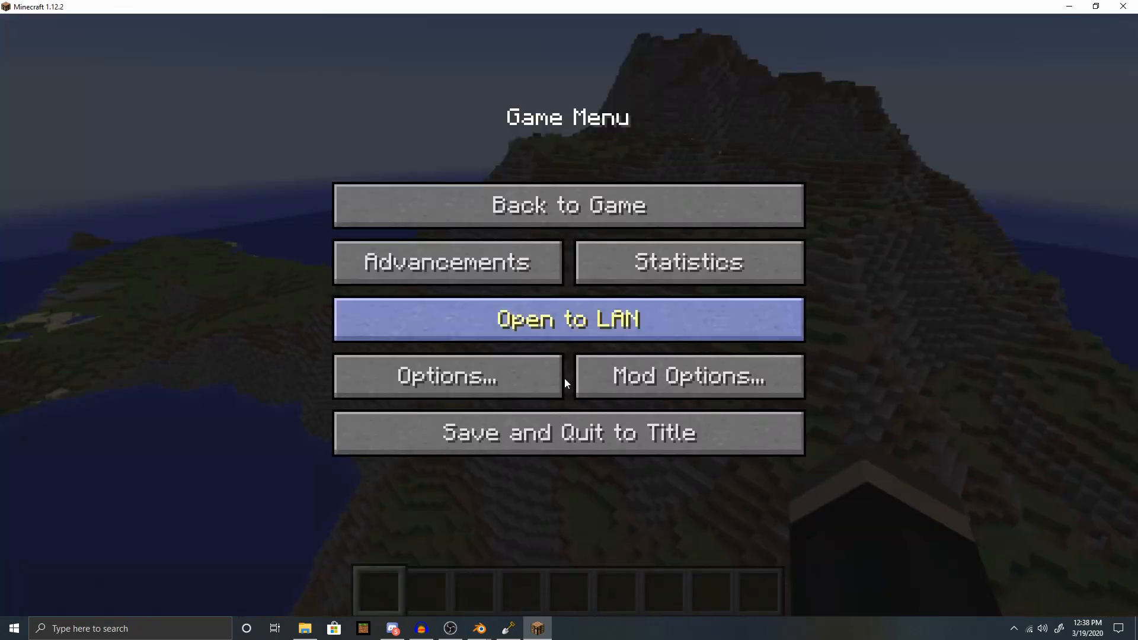
{"action": "left_click", "coordinate": [514, 631]}
{"action": "scroll", "coordinate": [585, 415], "scroll_direction": "down", "scroll_amount": 3}
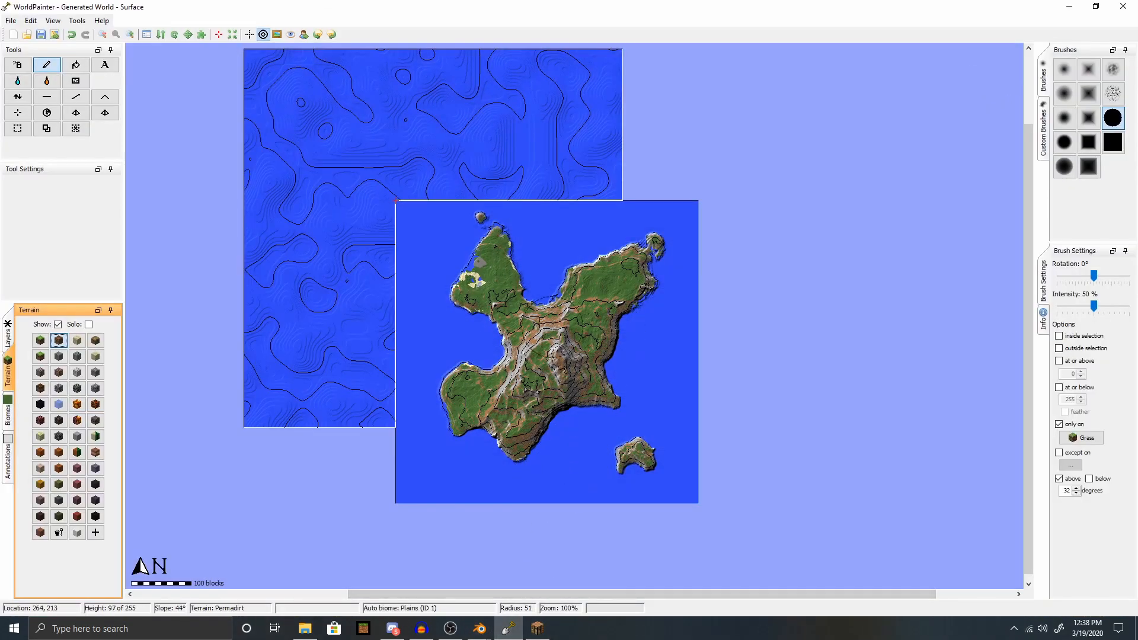
{"action": "left_click", "coordinate": [1043, 124]}
{"action": "left_click", "coordinate": [1089, 94]}
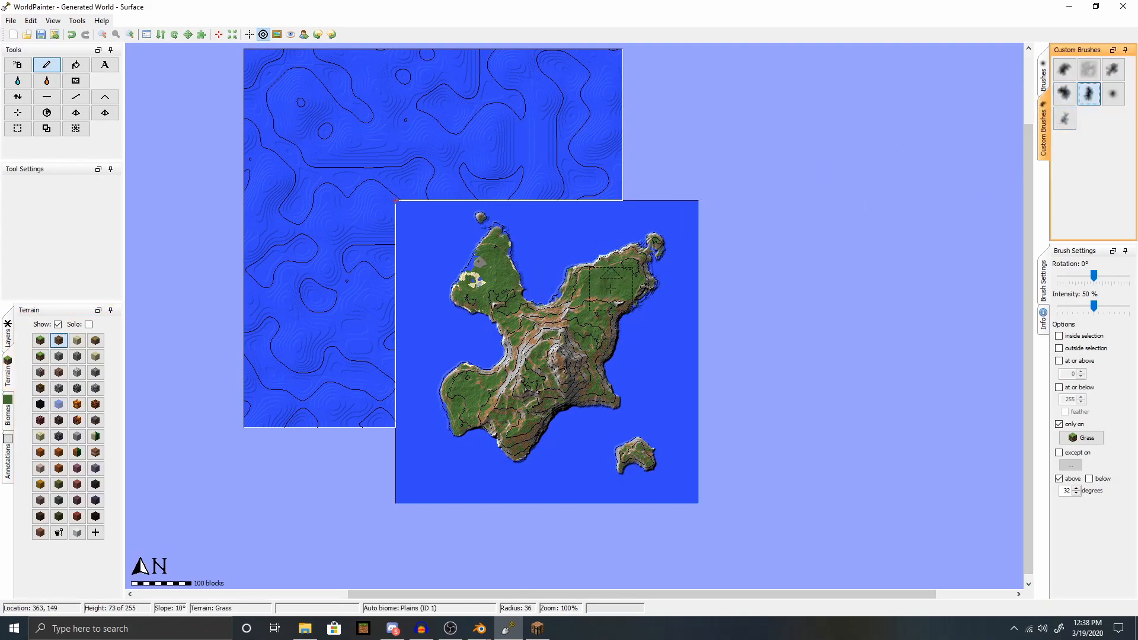
{"action": "left_click", "coordinate": [17, 96]}
{"action": "left_click", "coordinate": [1064, 94]}
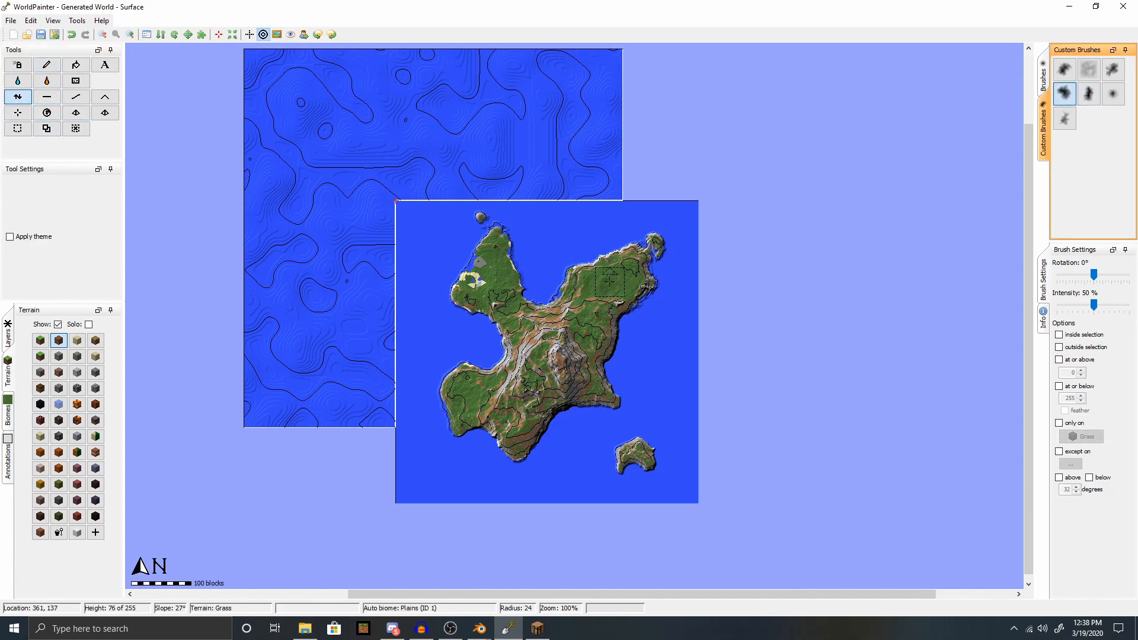
Raise the terrain on the northeast and northwest peninsulas and the central peak with the custom brushes.
{"action": "scroll", "coordinate": [609, 283], "scroll_direction": "down", "scroll_amount": 14}
{"action": "left_click_drag", "start_coordinate": [608, 285], "coordinate": [625, 284]}
{"action": "left_click", "coordinate": [504, 265]}
{"action": "scroll", "coordinate": [554, 355], "scroll_direction": "up", "scroll_amount": 14}
{"action": "left_click", "coordinate": [1088, 94]}
{"action": "scroll", "coordinate": [557, 349], "scroll_direction": "down", "scroll_amount": 8}
{"action": "left_click", "coordinate": [557, 349]}
Repaint the islands with grass using the Pencil and solid round brush, removing the slope limit and the Grass-only restriction.
{"action": "left_click", "coordinate": [41, 341]}
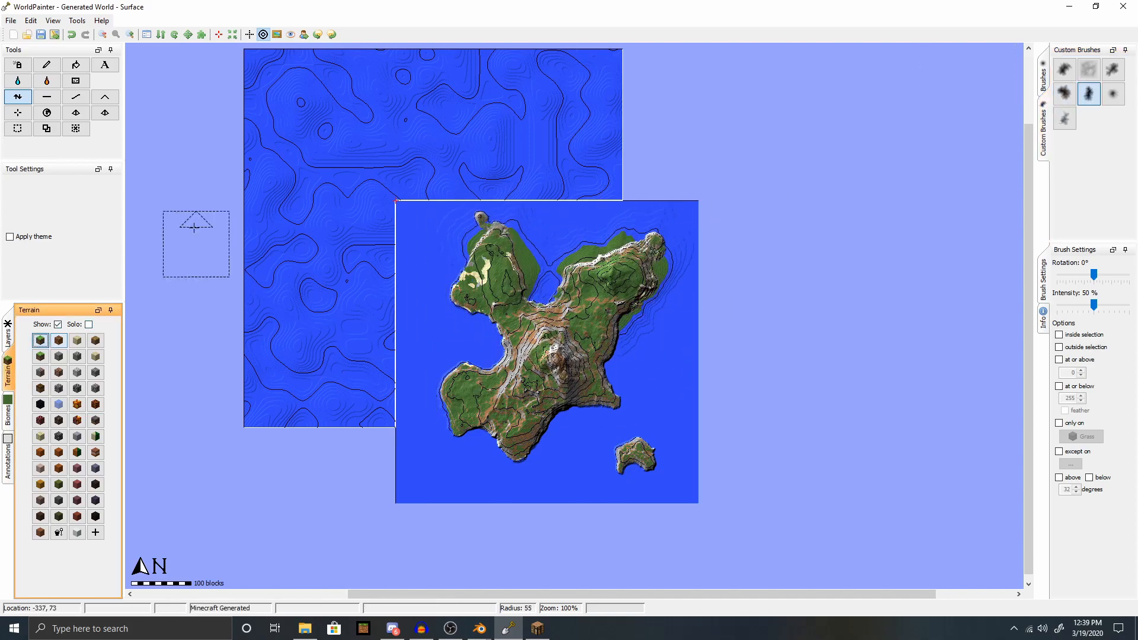
{"action": "left_click", "coordinate": [47, 65]}
{"action": "left_click", "coordinate": [1043, 77]}
{"action": "left_click", "coordinate": [1113, 118]}
{"action": "left_click", "coordinate": [1059, 478]}
{"action": "left_click", "coordinate": [1059, 423]}
{"action": "mouse_move", "coordinate": [584, 350]}
{"action": "left_mouse_down"}
{"action": "mouse_move", "coordinate": [474, 314]}
{"action": "mouse_move", "coordinate": [633, 267]}
{"action": "mouse_move", "coordinate": [573, 320]}
{"action": "mouse_move", "coordinate": [599, 260]}
{"action": "mouse_move", "coordinate": [640, 267]}
{"action": "left_mouse_up"}
{"action": "left_click", "coordinate": [636, 456]}
Undo the last paint stroke, re-enable the brush's above-slope limit, and paint grey rock over the steep slopes.
{"action": "left_click", "coordinate": [58, 356]}
{"action": "scroll", "coordinate": [583, 284], "scroll_direction": "up", "scroll_amount": 2}
{"action": "key", "text": "ctrl+z"}
{"action": "left_click", "coordinate": [1059, 477]}
{"action": "left_click", "coordinate": [1077, 487]}
{"action": "left_click", "coordinate": [635, 455]}
Limit the brush to Grass terrain on slopes above 32 degrees, and paint dirt over the island's grassy slopes.
{"action": "left_click", "coordinate": [1078, 492]}
{"action": "left_click", "coordinate": [1059, 424]}
{"action": "left_click", "coordinate": [58, 340]}
{"action": "scroll", "coordinate": [498, 368], "scroll_direction": "down", "scroll_amount": 15}
{"action": "left_click_drag", "start_coordinate": [498, 368], "coordinate": [456, 369]}
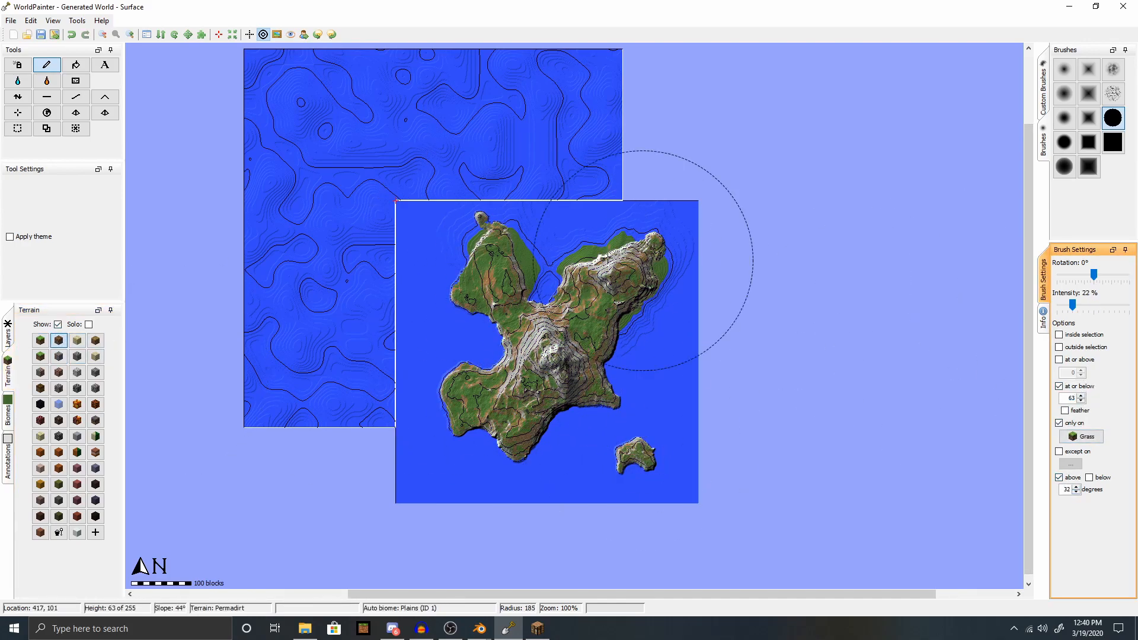
Paint sand beaches around the islands at or below level 65, with the Grass-only and slope restrictions removed.
{"action": "left_click", "coordinate": [78, 342]}
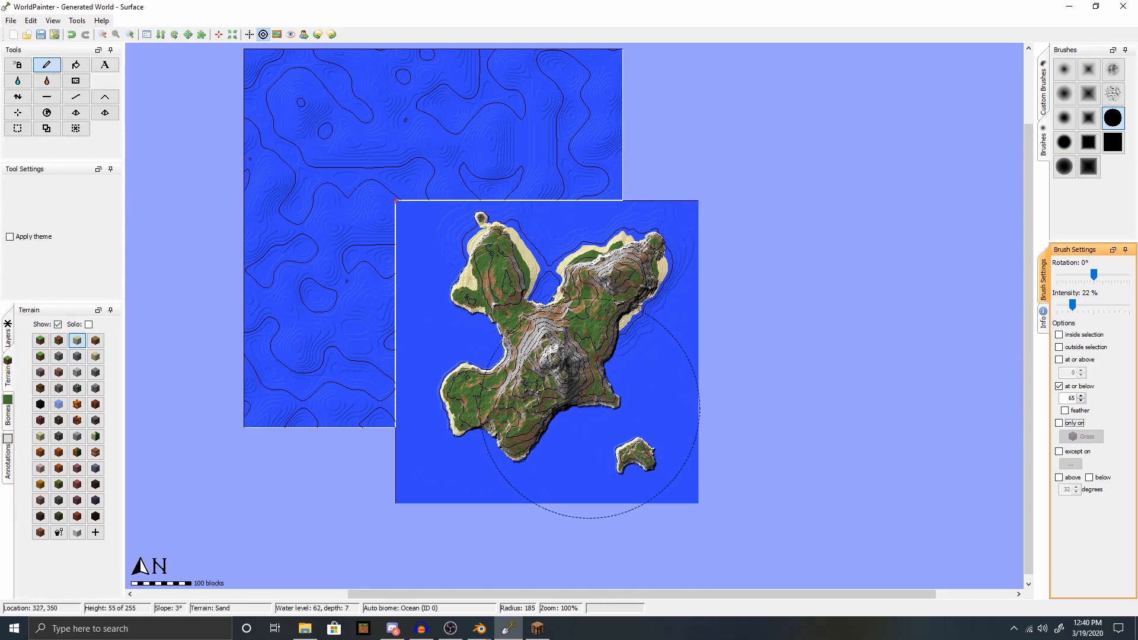
Export the repainted world as a new Minecraft map named Generated World in the Minecraft saves folder.
{"action": "left_click", "coordinate": [10, 21]}
{"action": "mouse_move", "coordinate": [24, 115]}
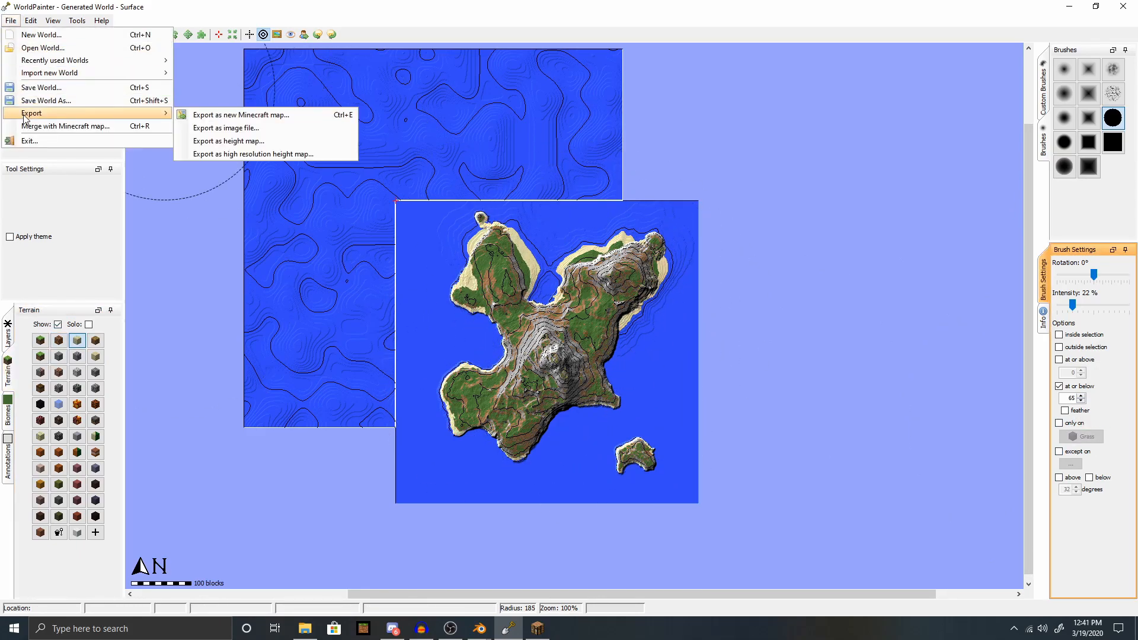
{"action": "left_click", "coordinate": [246, 117]}
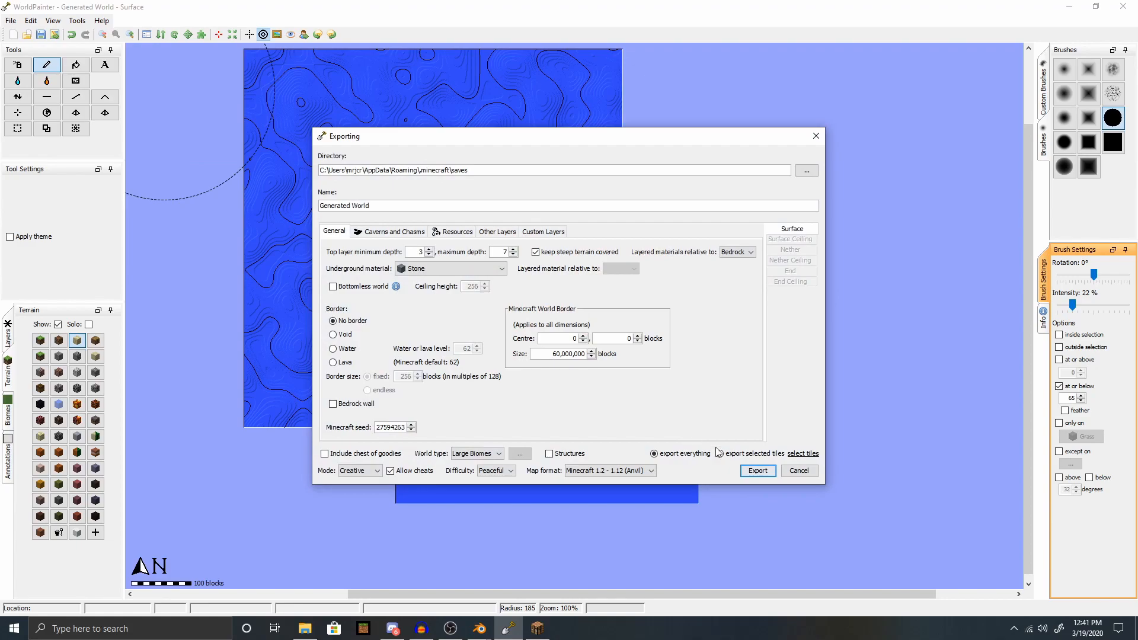
{"action": "left_click", "coordinate": [749, 474]}
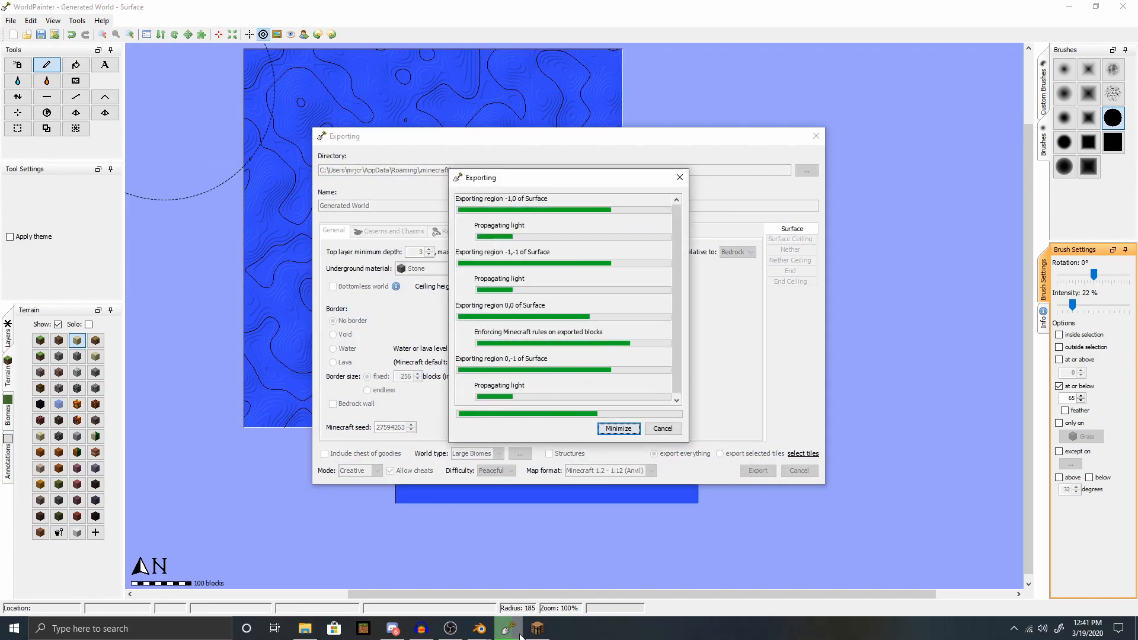
{"action": "mouse_move", "coordinate": [541, 634]}
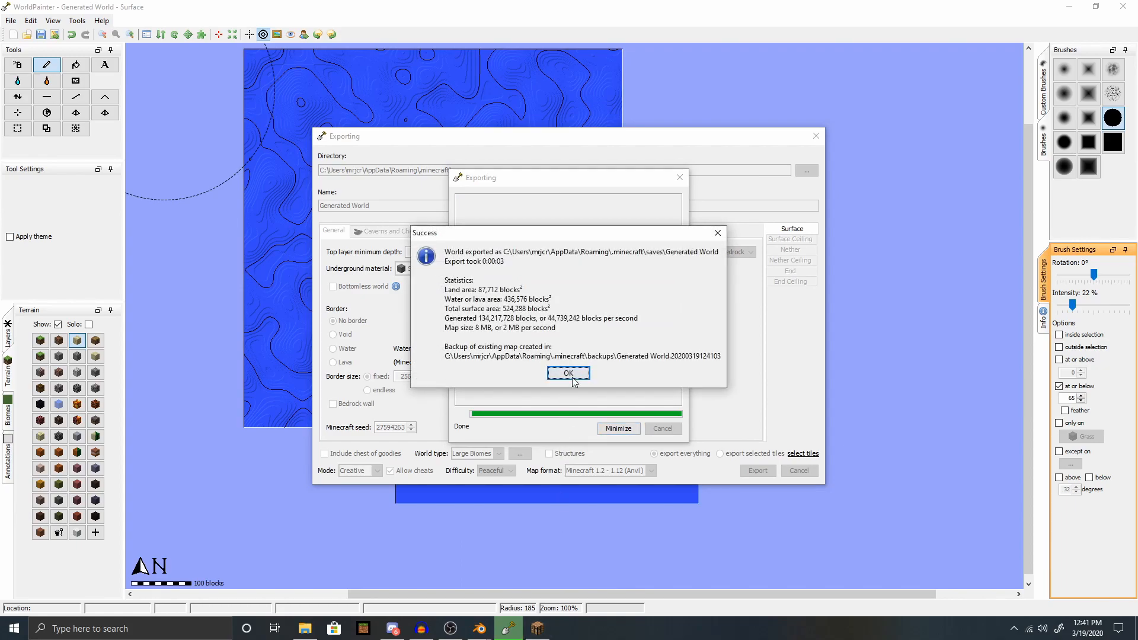
{"action": "left_click", "coordinate": [572, 377]}
Switch to Minecraft and open the exported Generated World in singleplayer.
{"action": "left_click", "coordinate": [532, 634]}
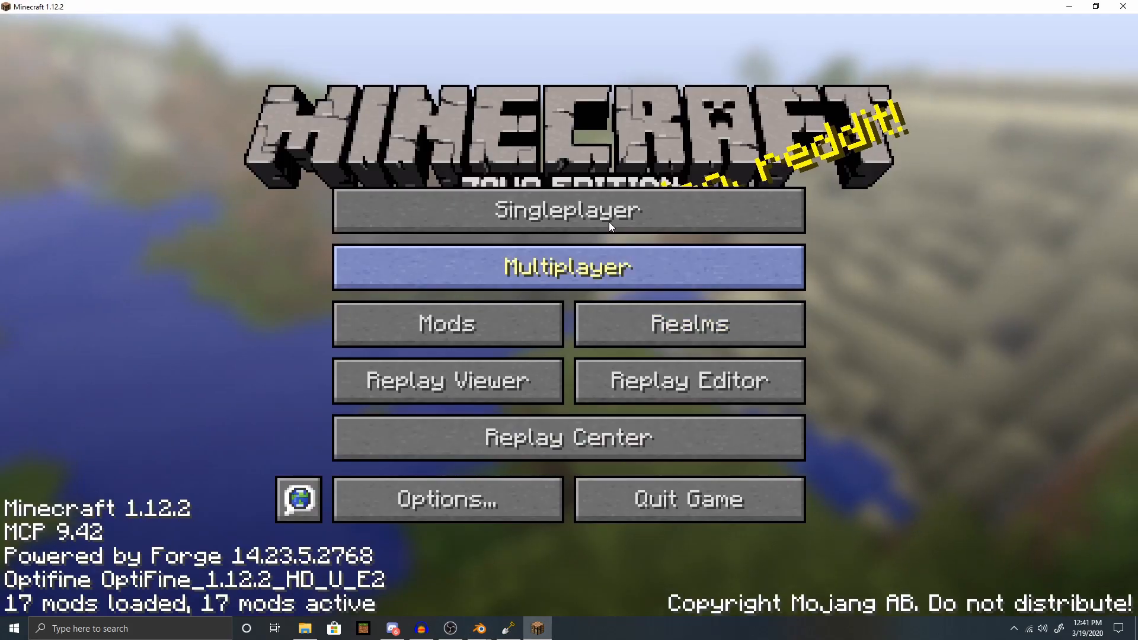
{"action": "left_click", "coordinate": [609, 204]}
{"action": "left_click", "coordinate": [298, 143]}
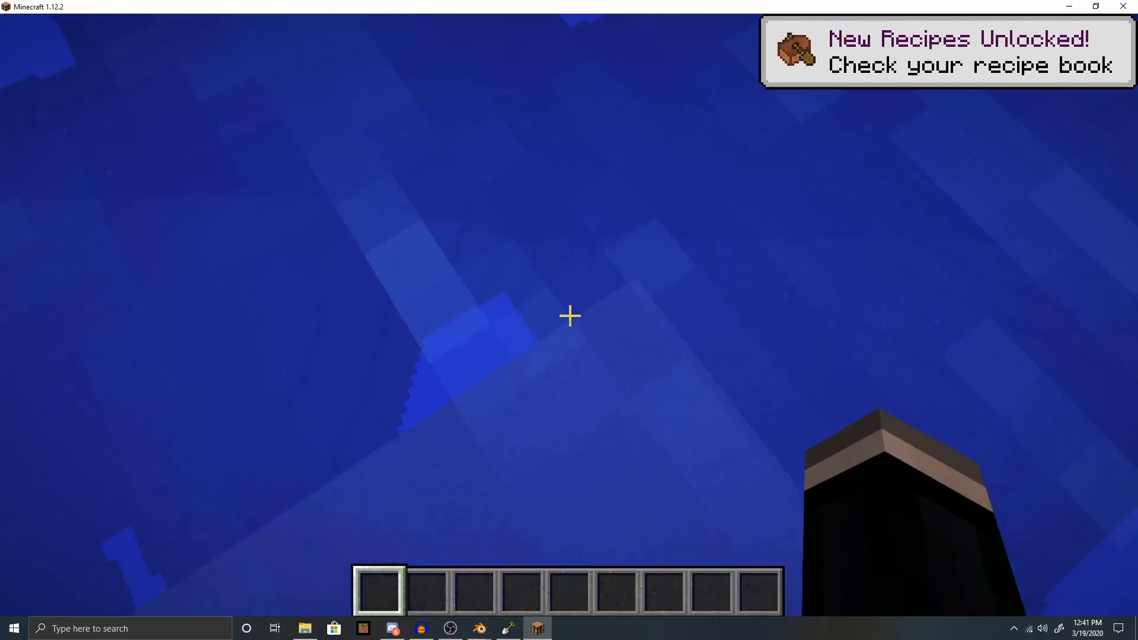
Fly up from the sea and over the island to examine its beaches, grassy slopes and rocky peaks.
{"action": "key", "text": "space"}
{"action": "key", "text": "space"}
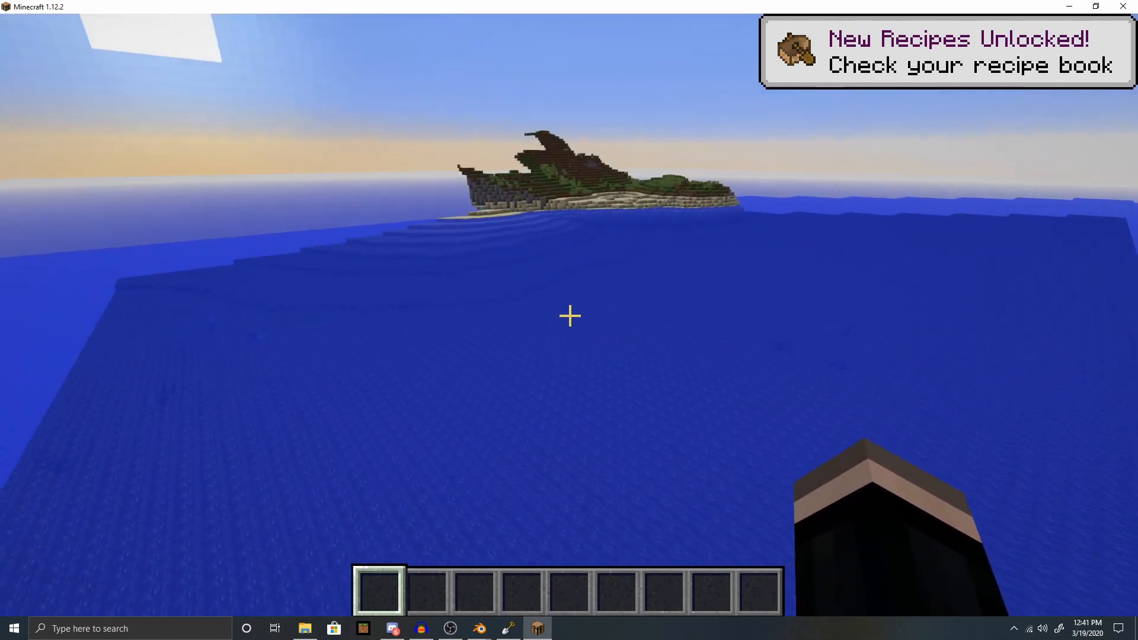
{"action": "key", "text": "w"}
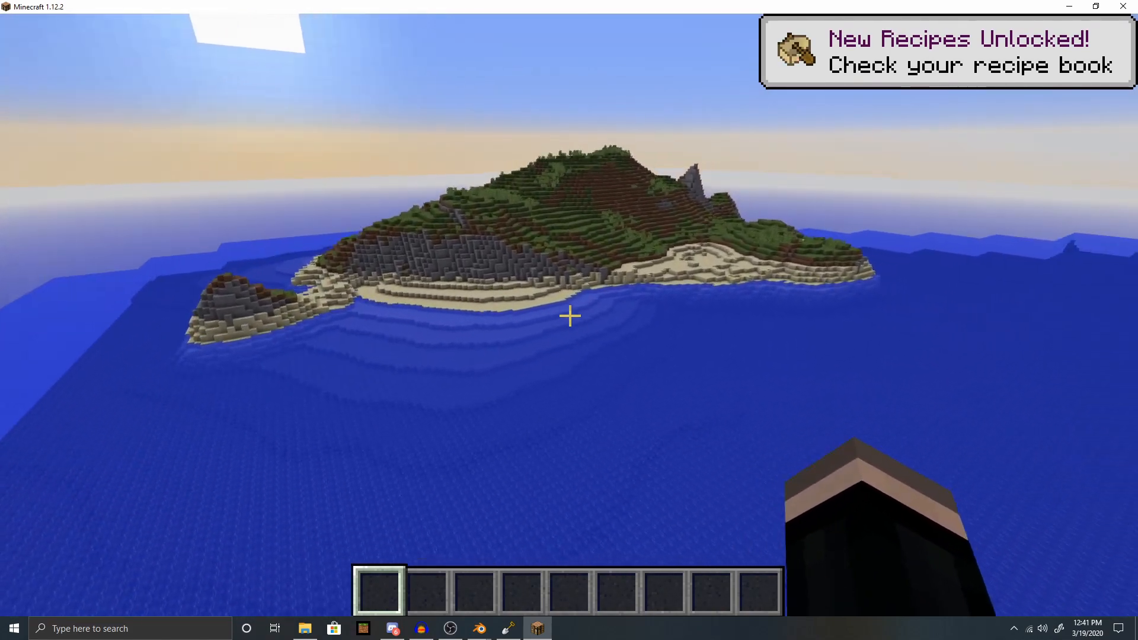
{"action": "key", "text": "w"}
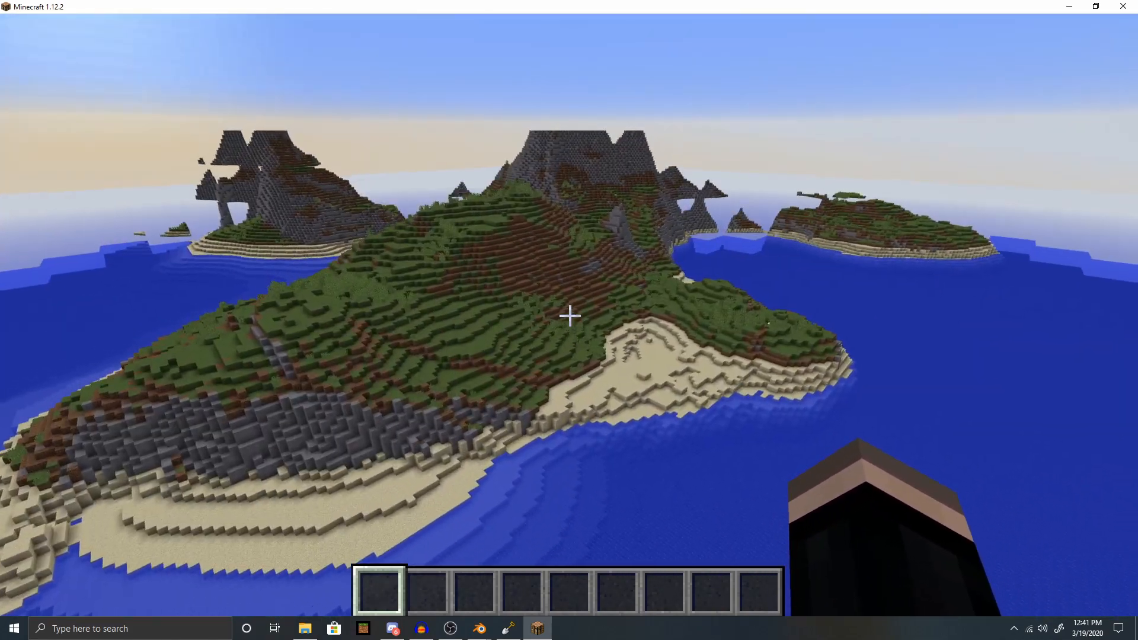
{"action": "key", "text": "w"}
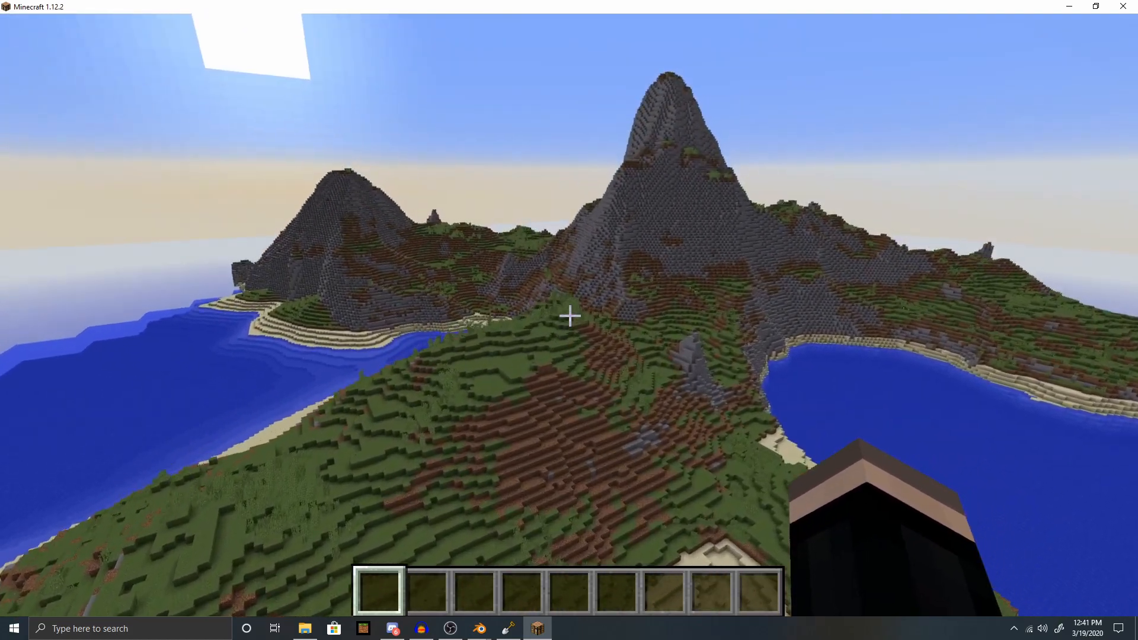
{"action": "key", "text": "w"}
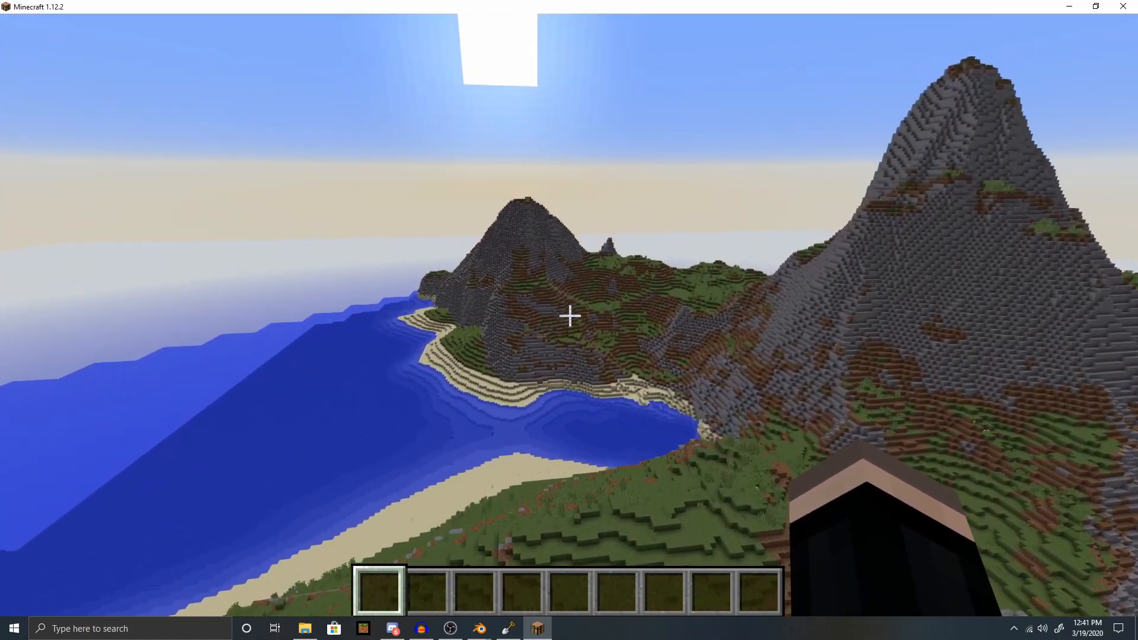
{"action": "key", "text": "w"}
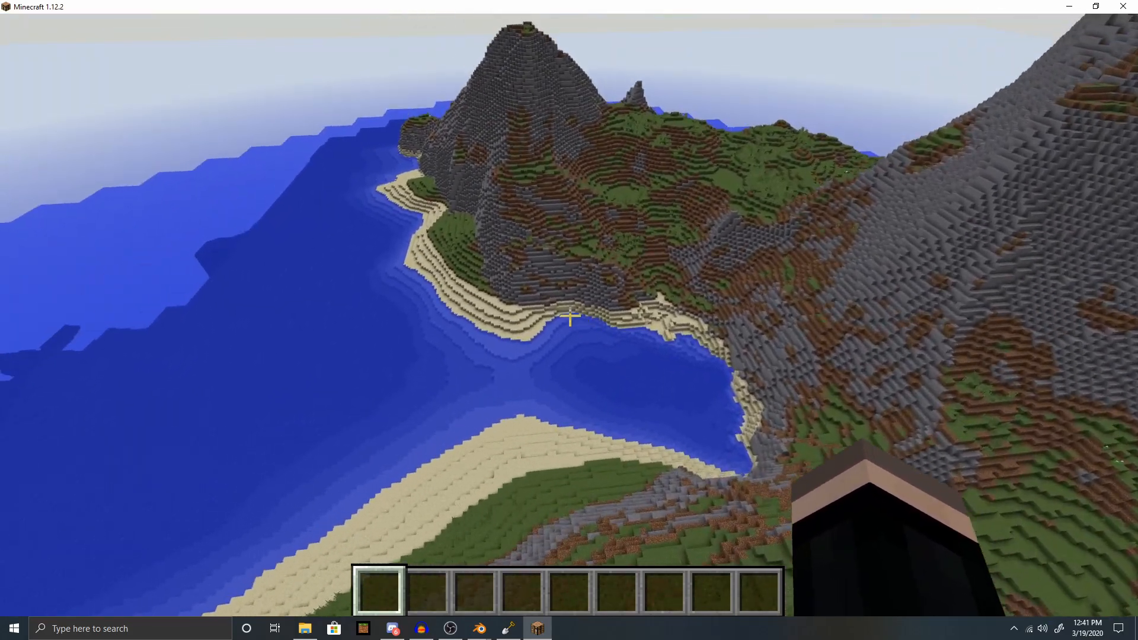
{"action": "key", "text": "w"}
{"action": "key", "text": "space"}
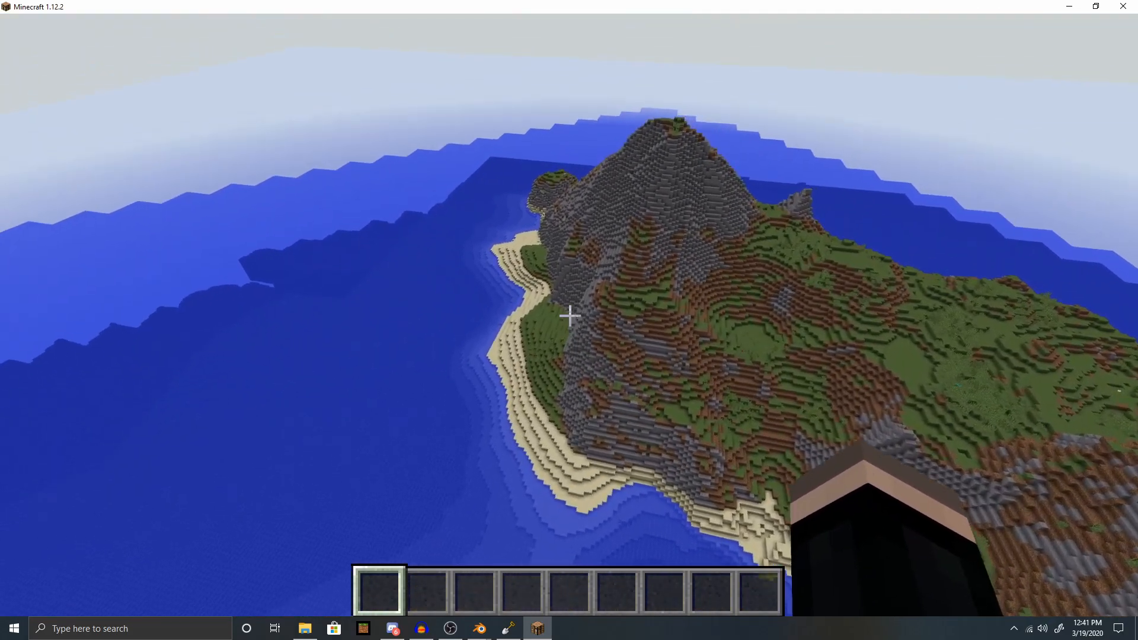
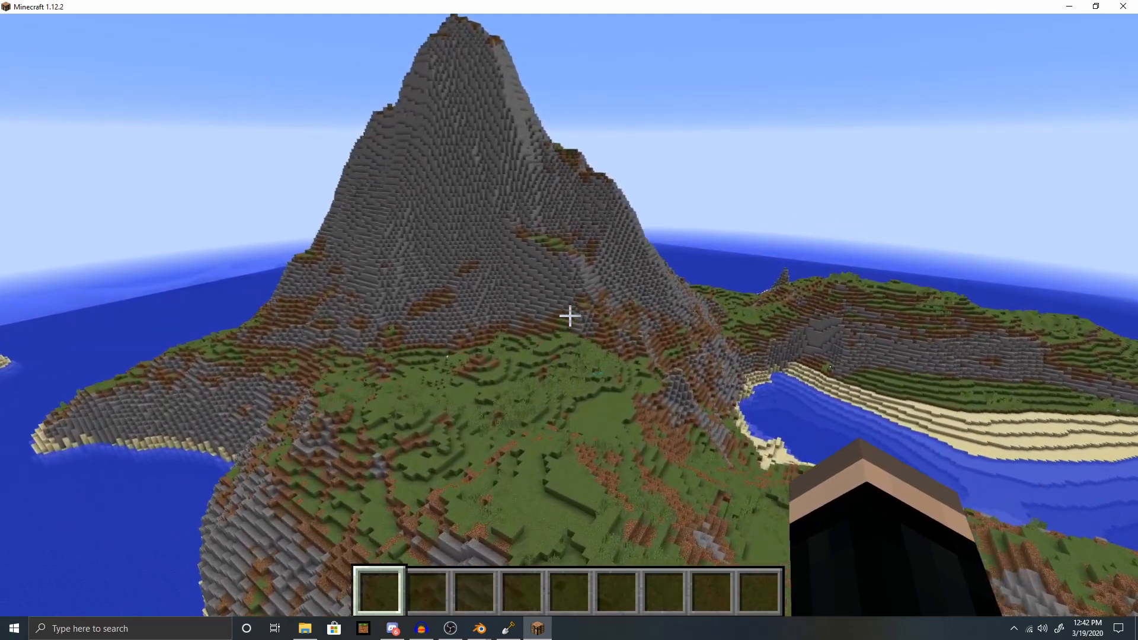
Fly up along the tall central peak and past its shoulder to inspect the rock, dirt and grass transitions.
{"action": "key", "text": "w"}
{"action": "key", "text": "space"}
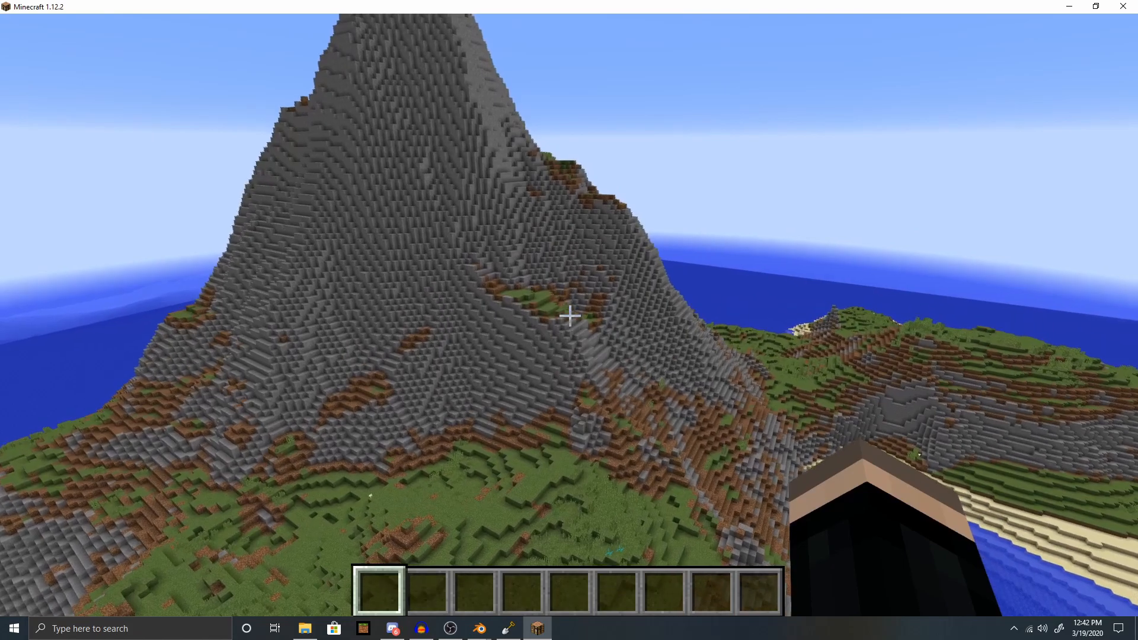
{"action": "key", "text": "w"}
{"action": "key", "text": "space"}
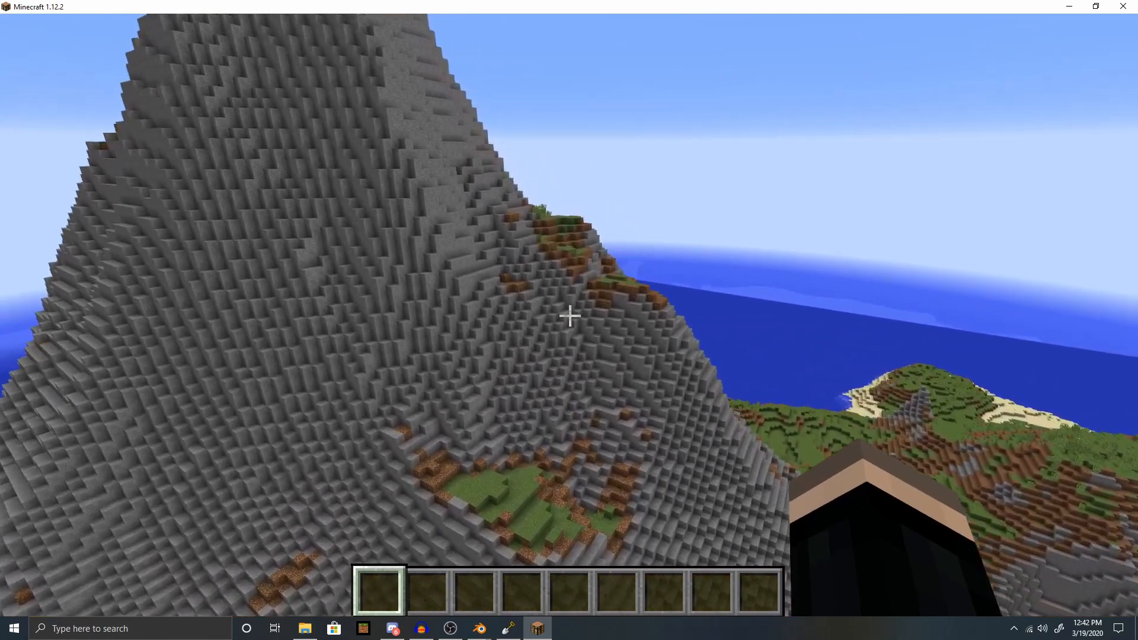
{"action": "key", "text": "w"}
{"action": "key", "text": "space"}
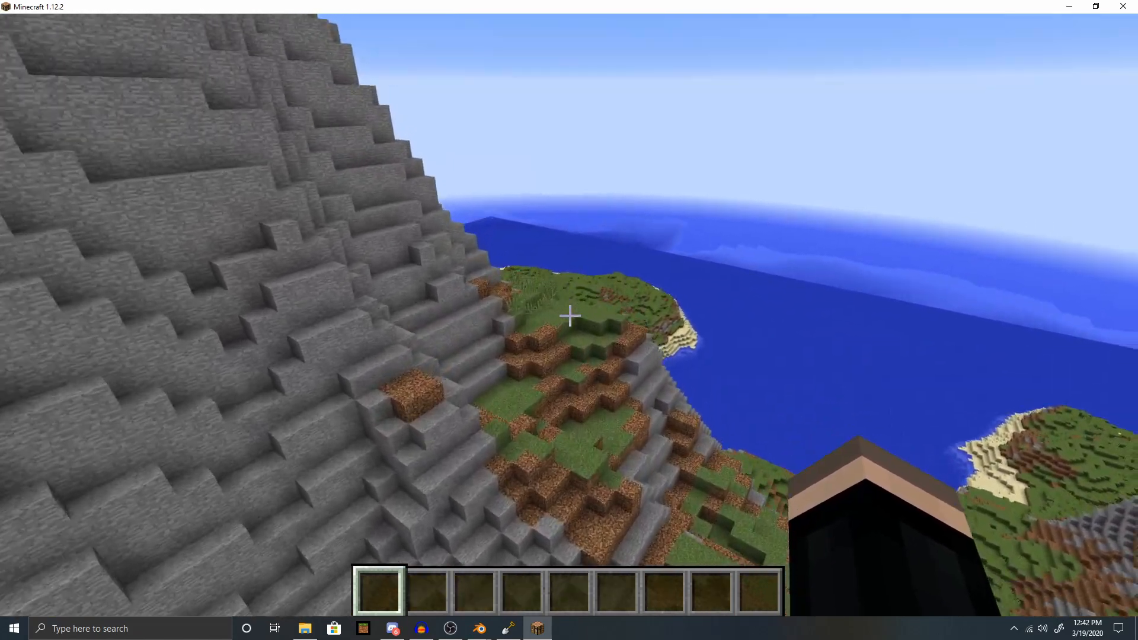
{"action": "key", "text": "w"}
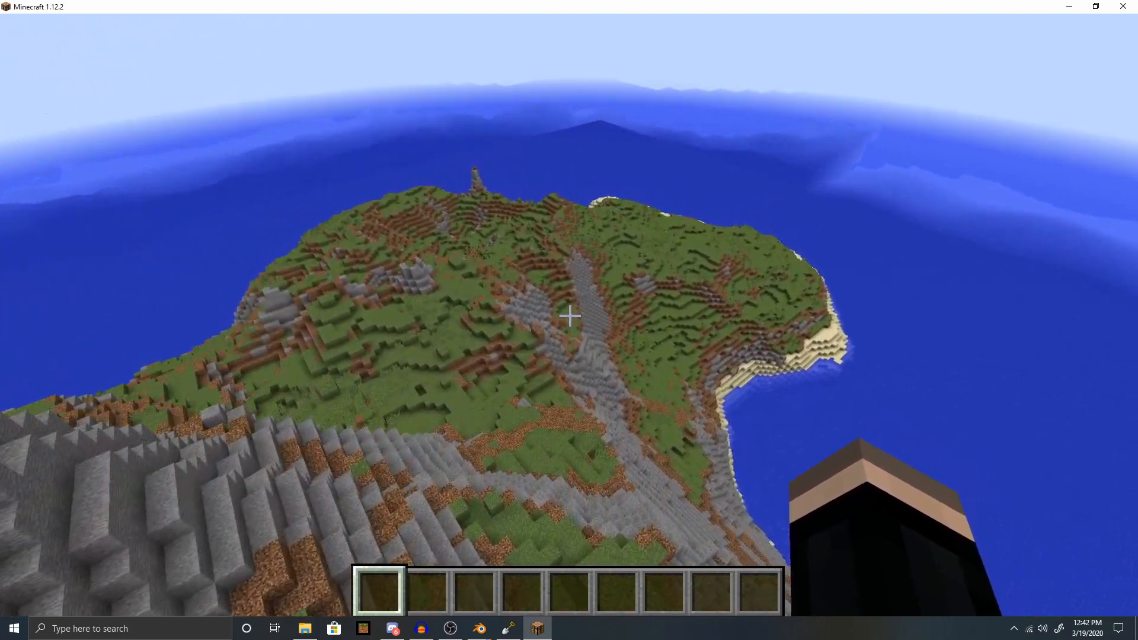
{"action": "key", "text": "w"}
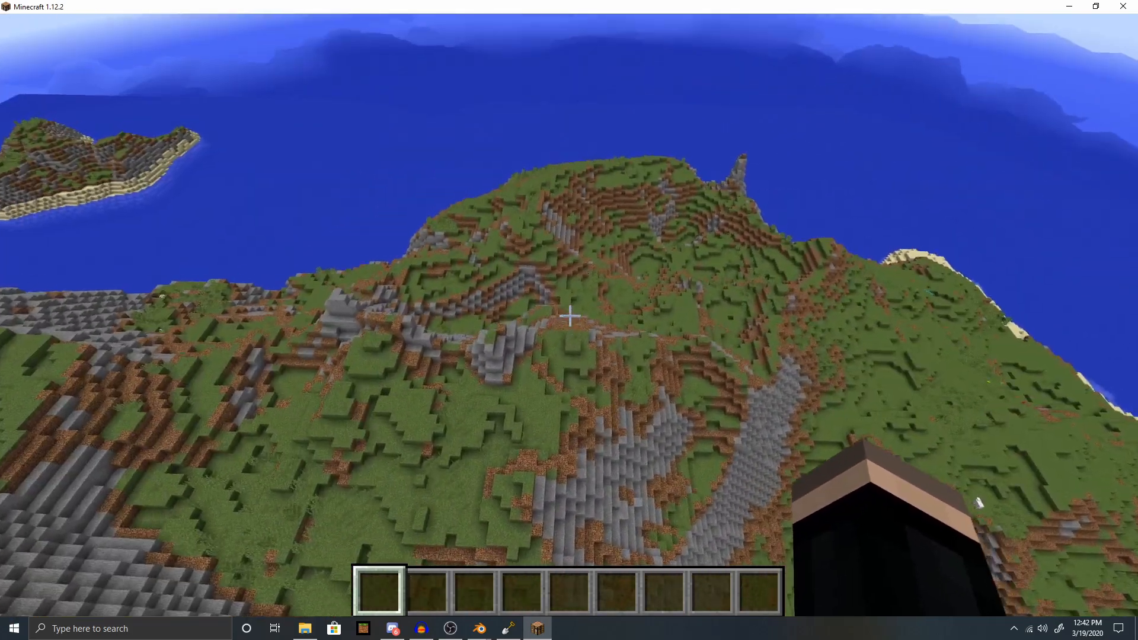
{"action": "key", "text": "s"}
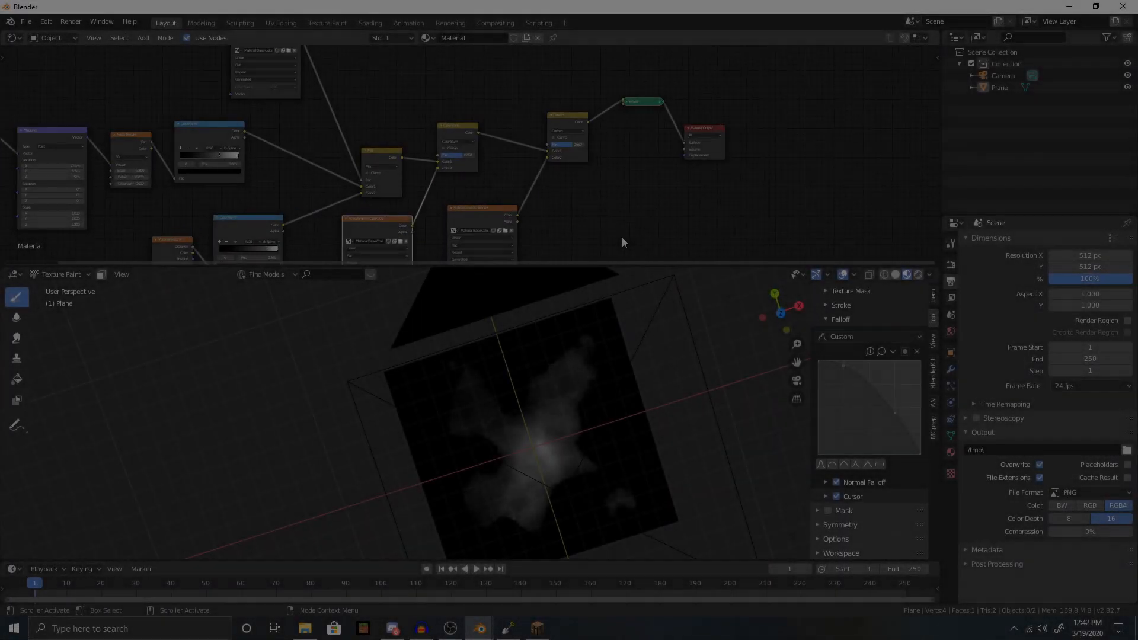
Examine the height map's material node graph in Blender.
{"action": "scroll", "coordinate": [621, 237], "scroll_direction": "down", "scroll_amount": 2}
{"action": "middle_click_drag", "start_coordinate": [620, 235], "coordinate": [682, 97]}
{"action": "scroll", "coordinate": [659, 205], "scroll_direction": "up", "scroll_amount": 12}
{"action": "scroll", "coordinate": [730, 88], "scroll_direction": "down", "scroll_amount": 4}
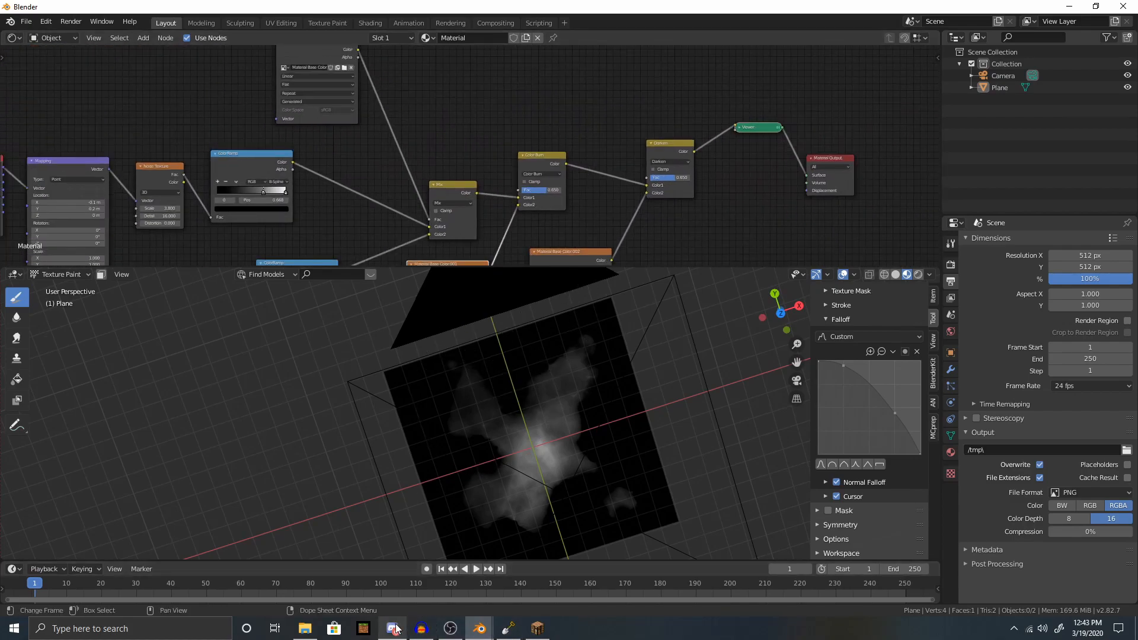
Return to Minecraft and set the camera to the front-facing third-person view.
{"action": "left_click", "coordinate": [537, 628]}
{"action": "key", "text": "e"}
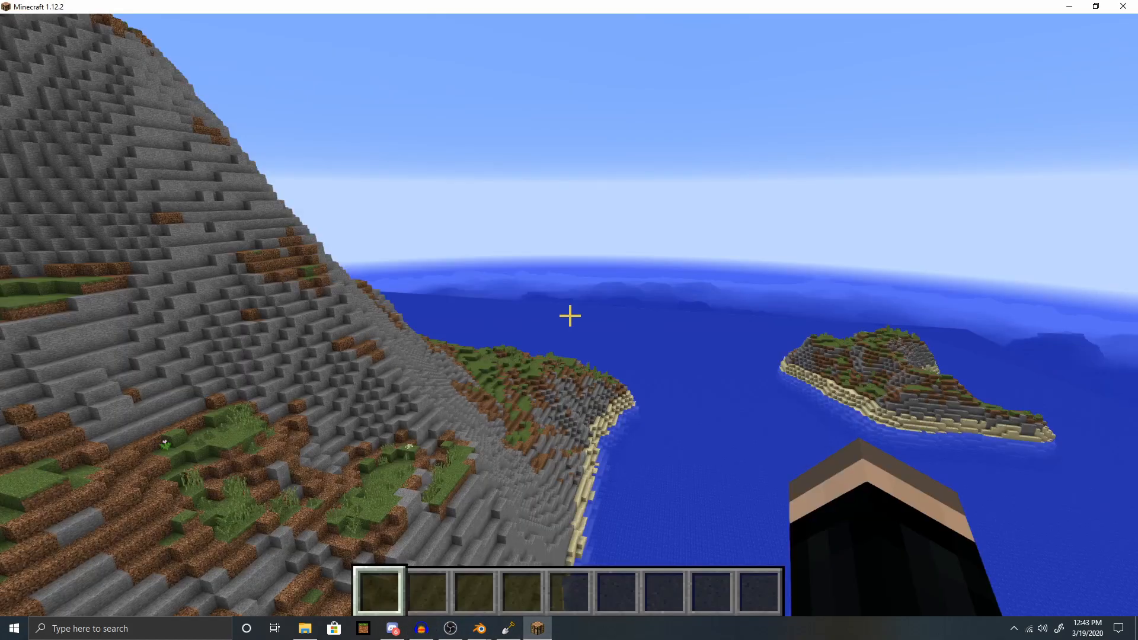
{"action": "key", "text": "F5"}
{"action": "key", "text": "F5"}
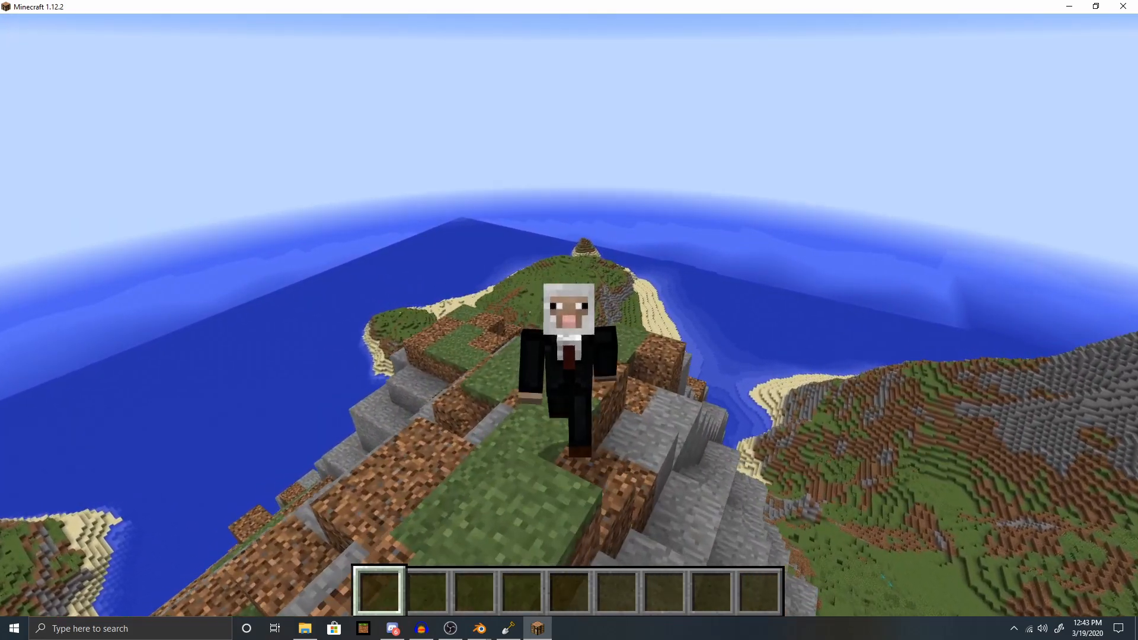
Fly the character backwards from the peak along the peninsula to the small islet at its tip, examining the terrain.
{"action": "key", "text": "s"}
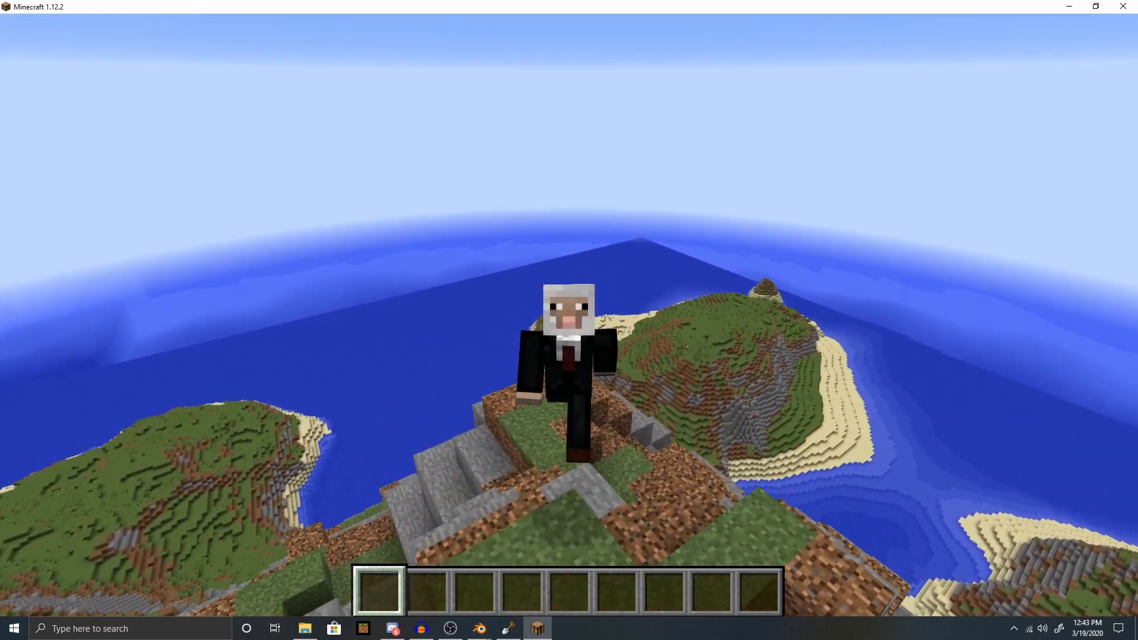
{"action": "key", "text": "s"}
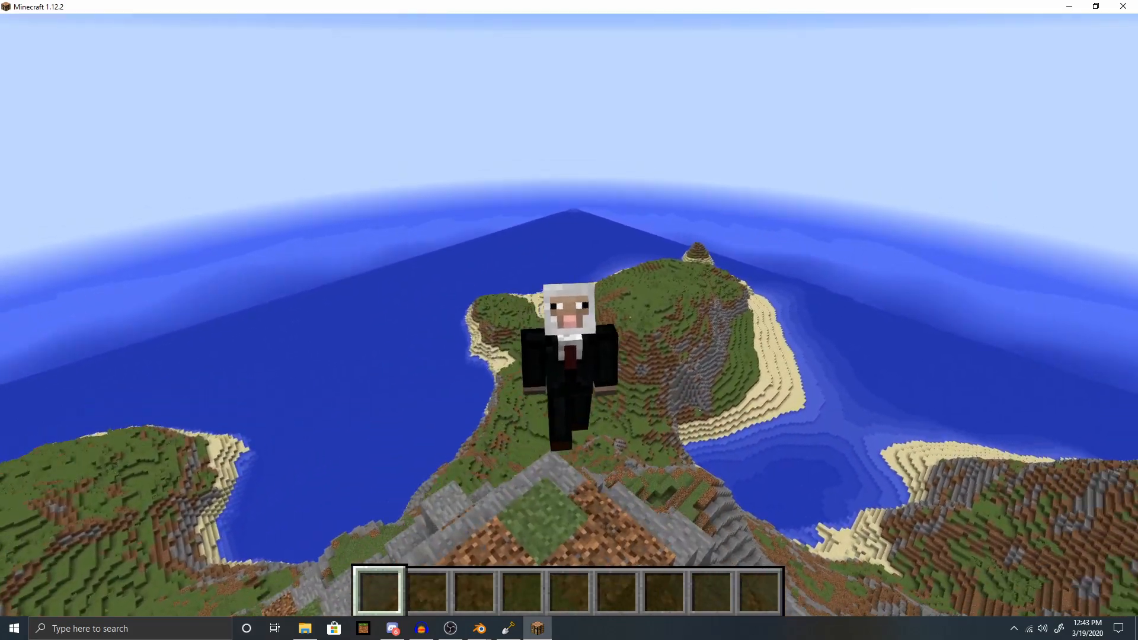
{"action": "key", "text": "s"}
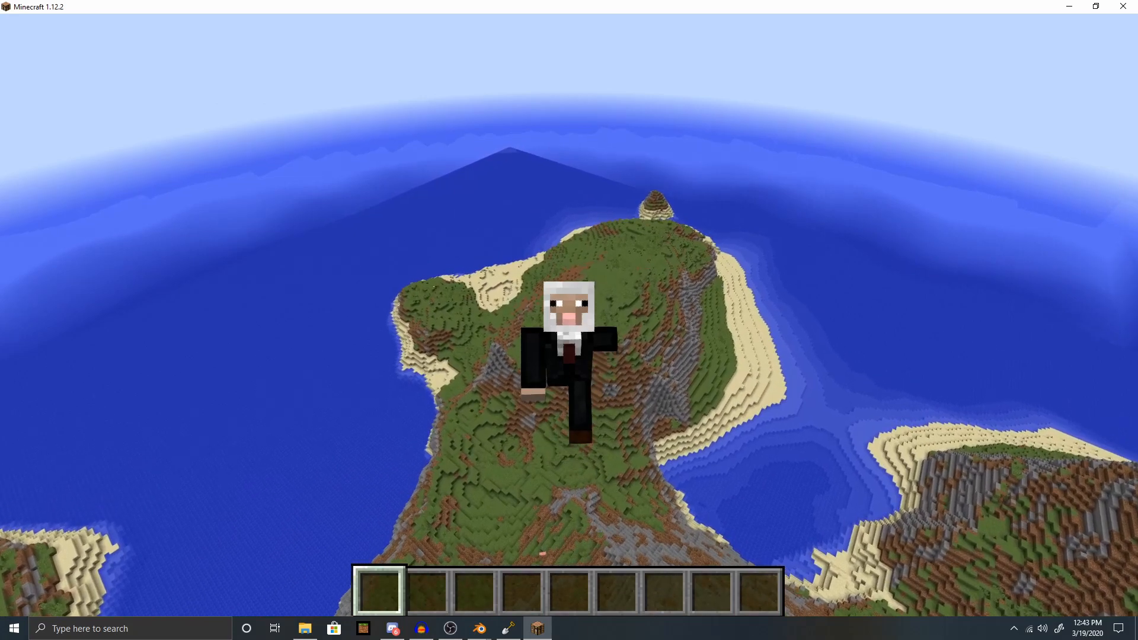
{"action": "key", "text": "s"}
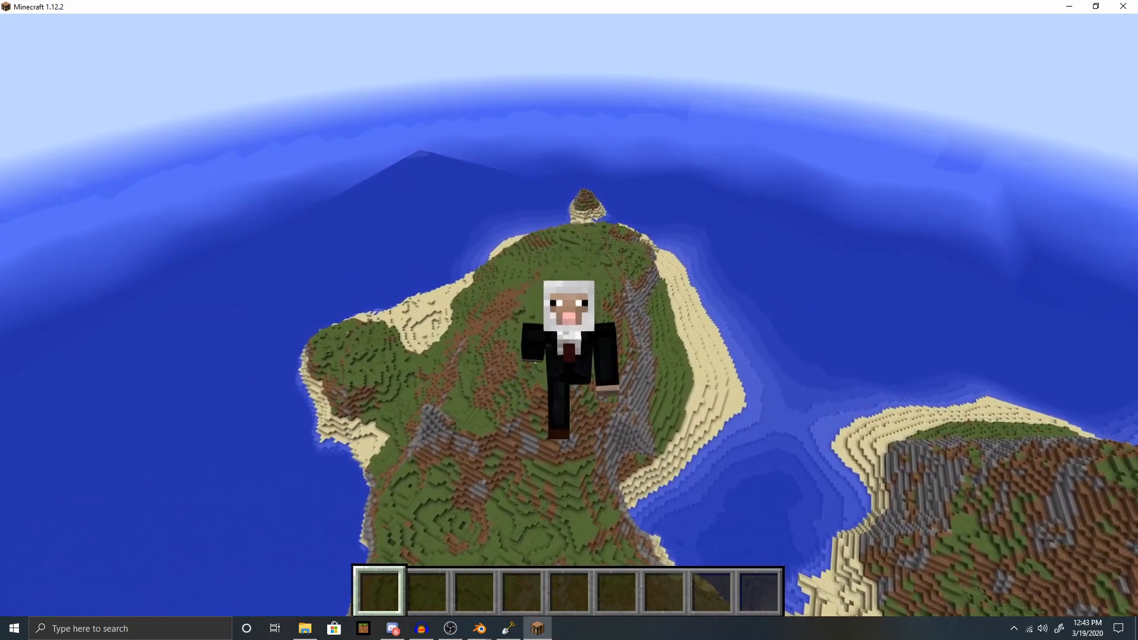
{"action": "key", "text": "s"}
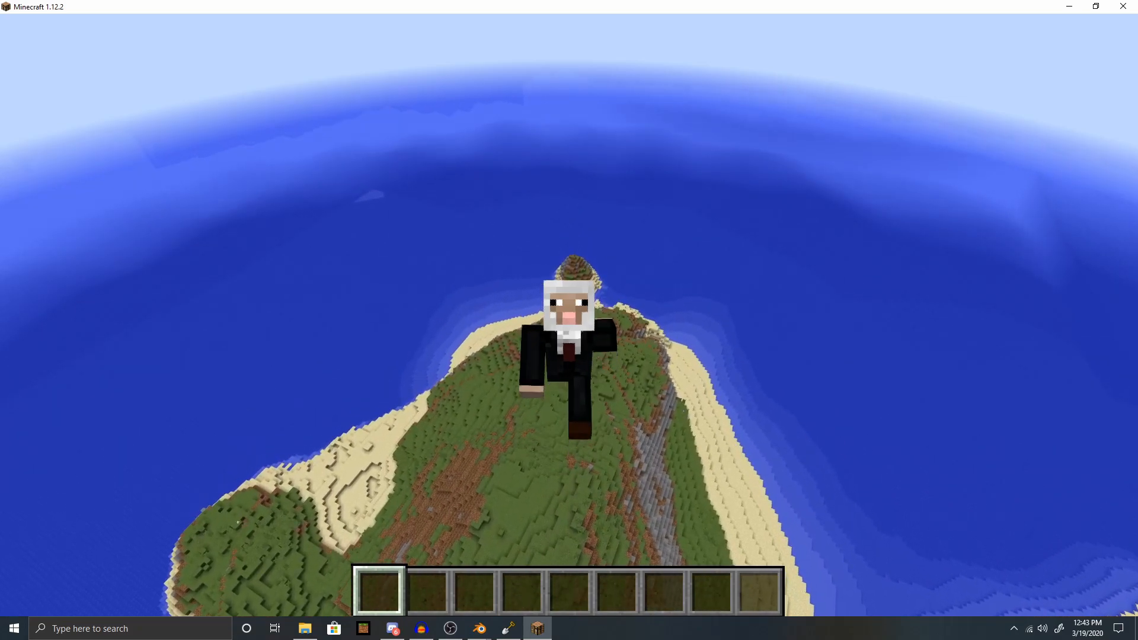
{"action": "key", "text": "s"}
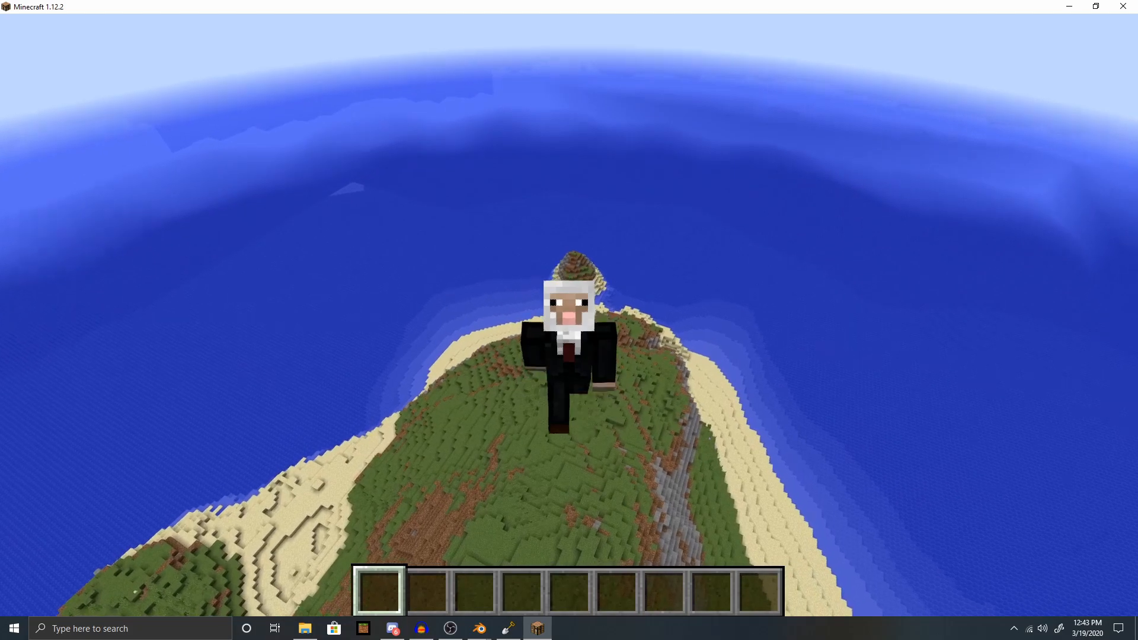
{"action": "key", "text": "s"}
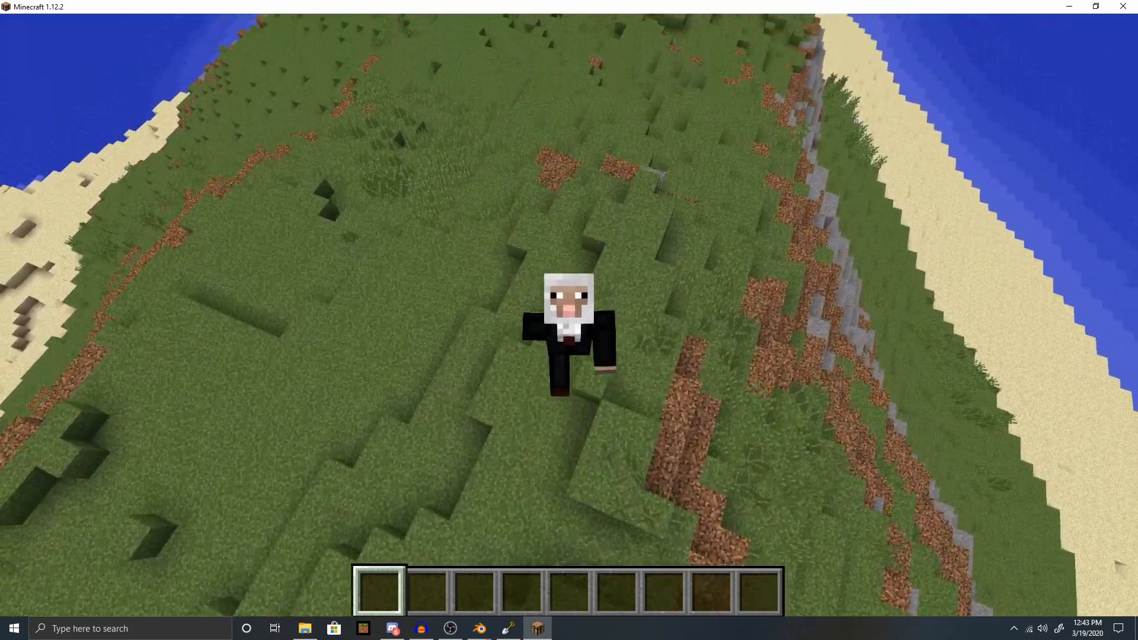
{"action": "key", "text": "s"}
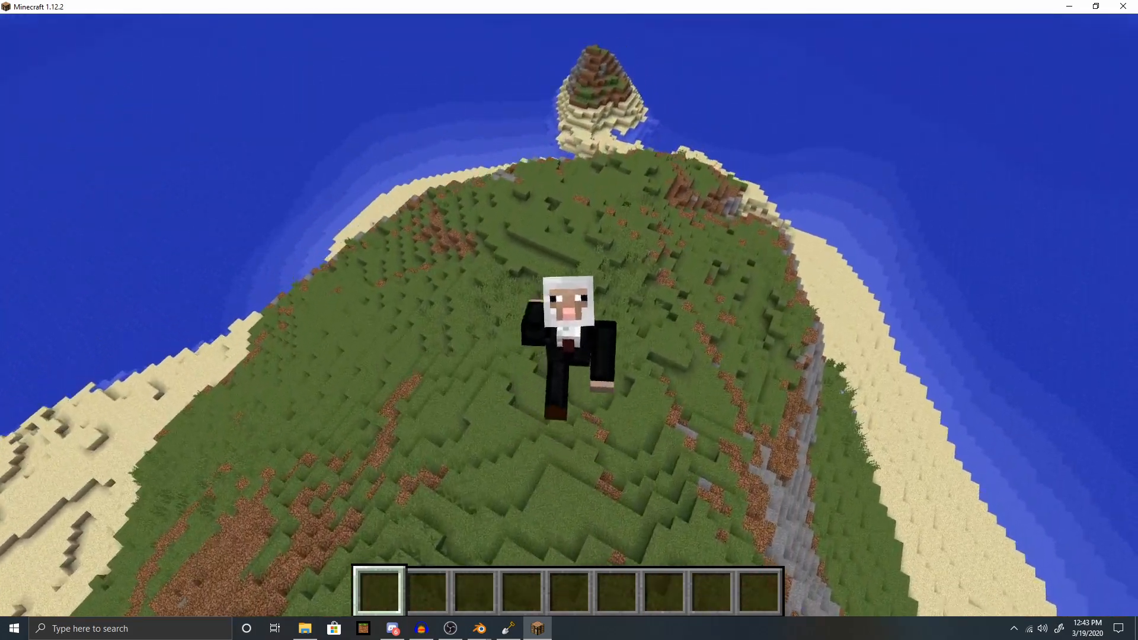
{"action": "key", "text": "s"}
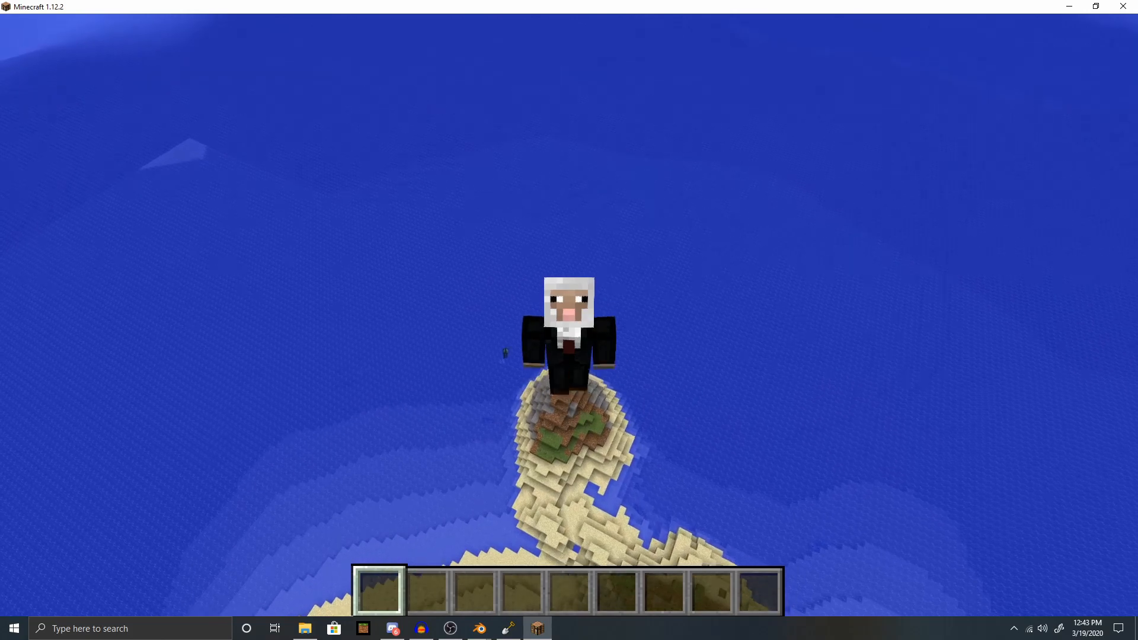
{"action": "key", "text": "shift+s"}
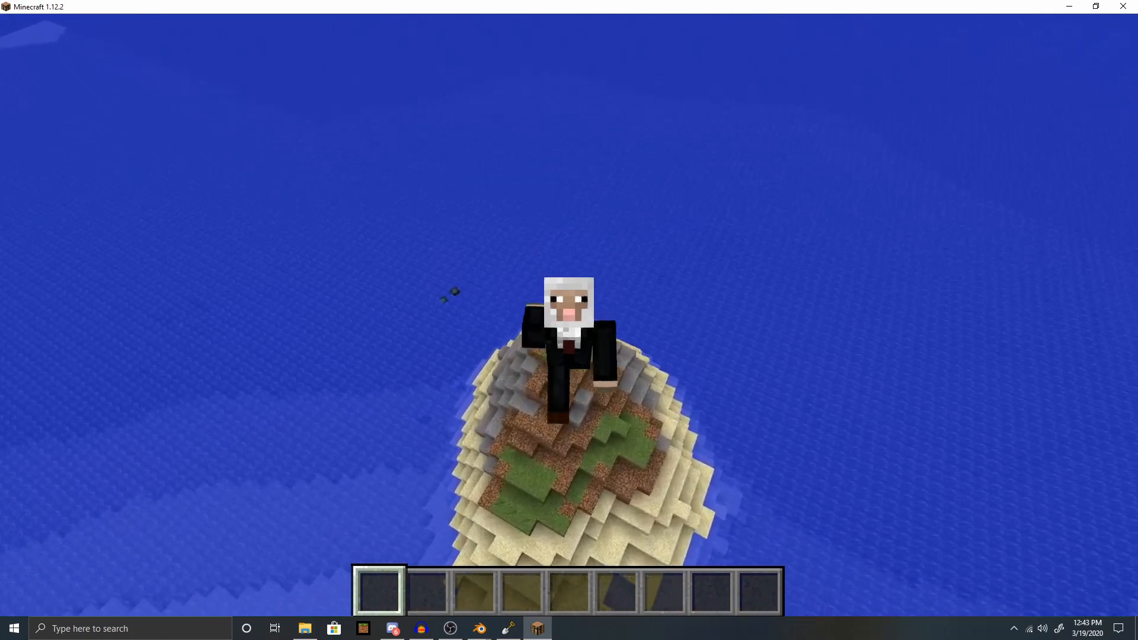
{"action": "key", "text": "s"}
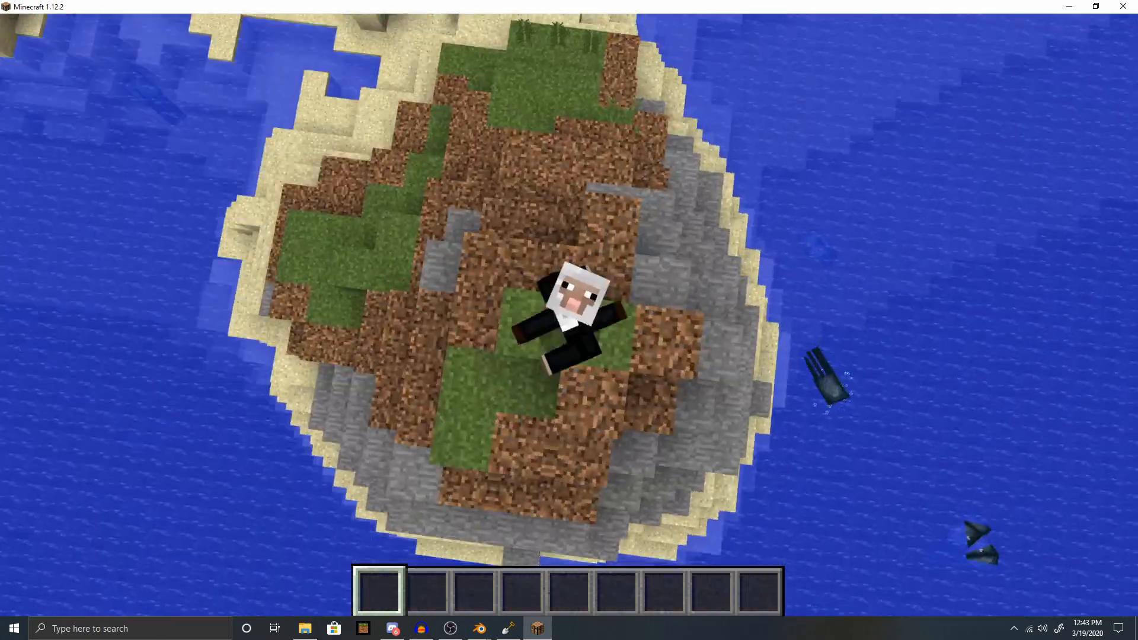
Fly the character backwards from the small islet over the sandy shore and grassy peninsula towards the island's rocky peaks, examining the terrain.
{"action": "key", "text": "s"}
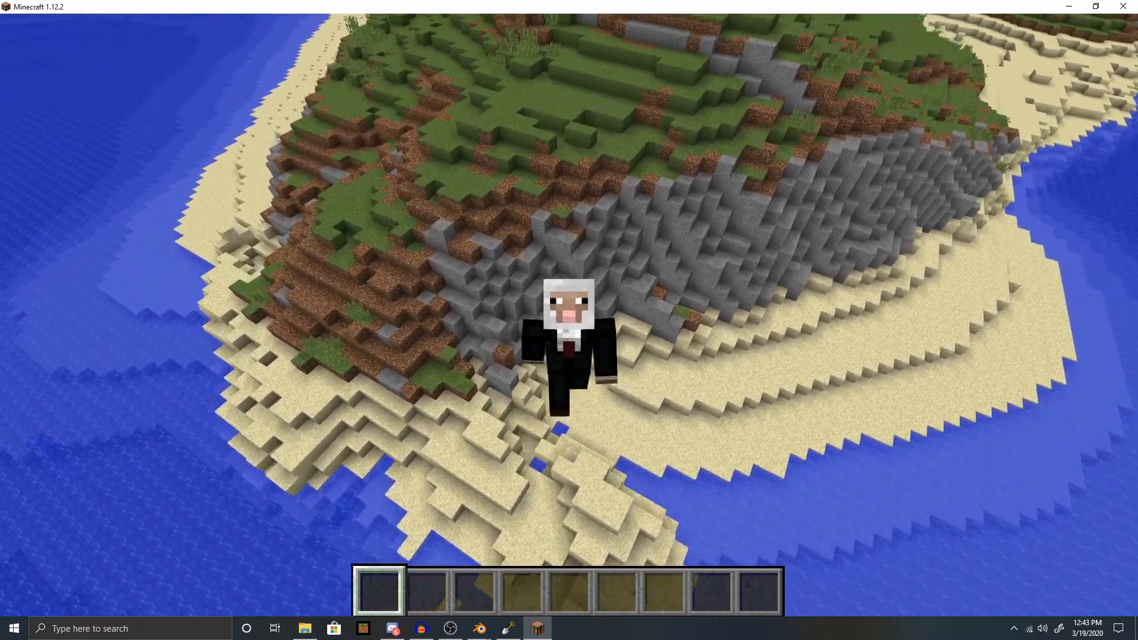
{"action": "key", "text": "s"}
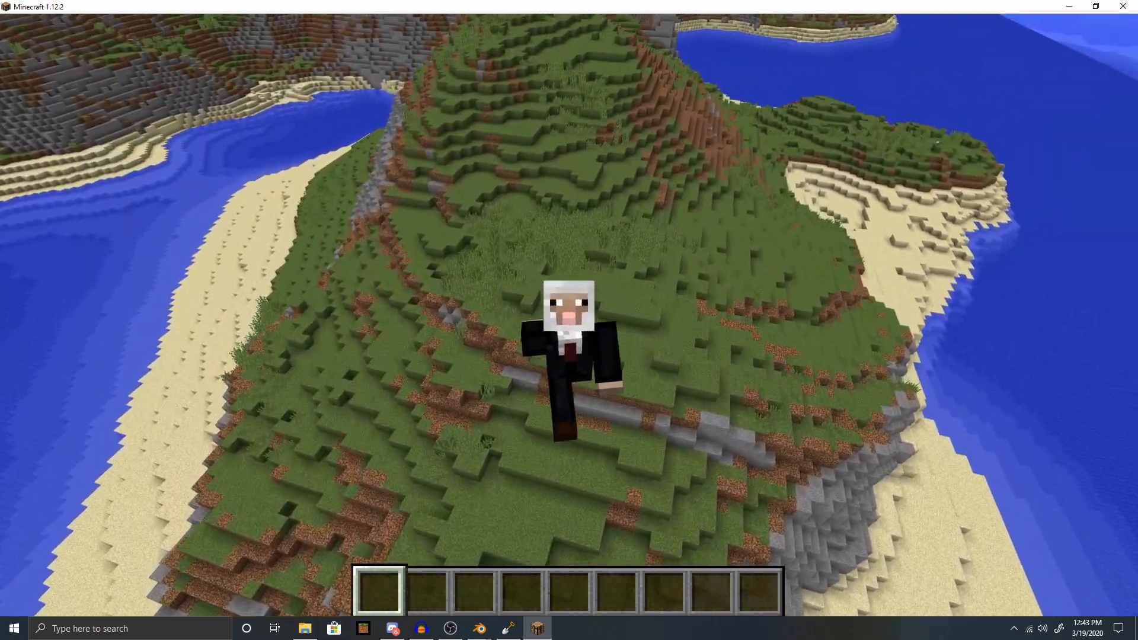
{"action": "key", "text": "s"}
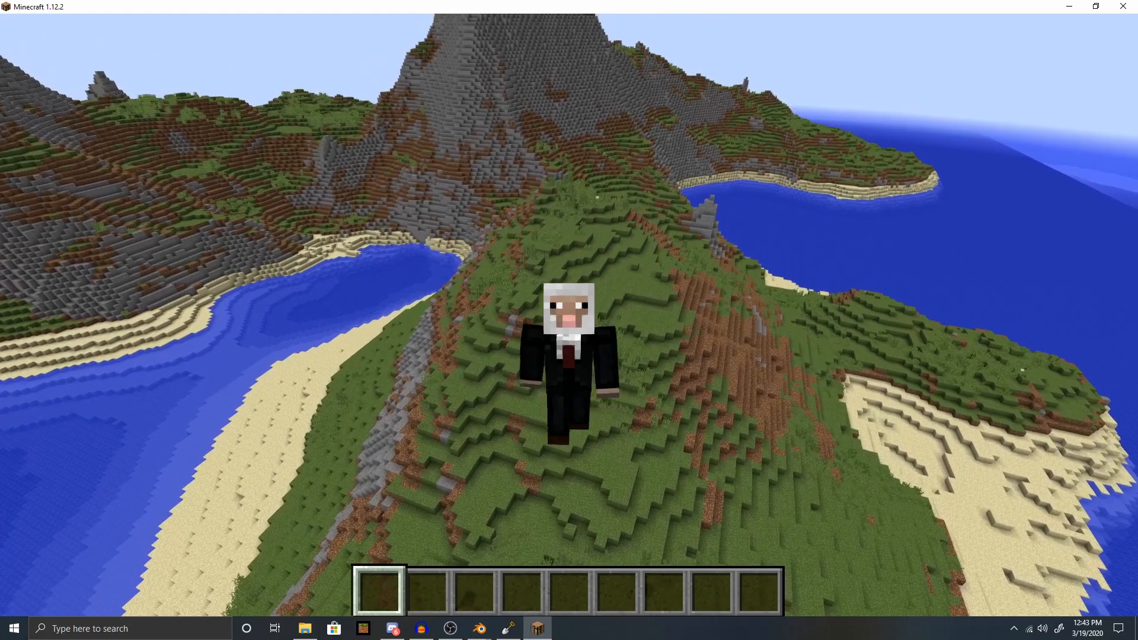
{"action": "key", "text": "s"}
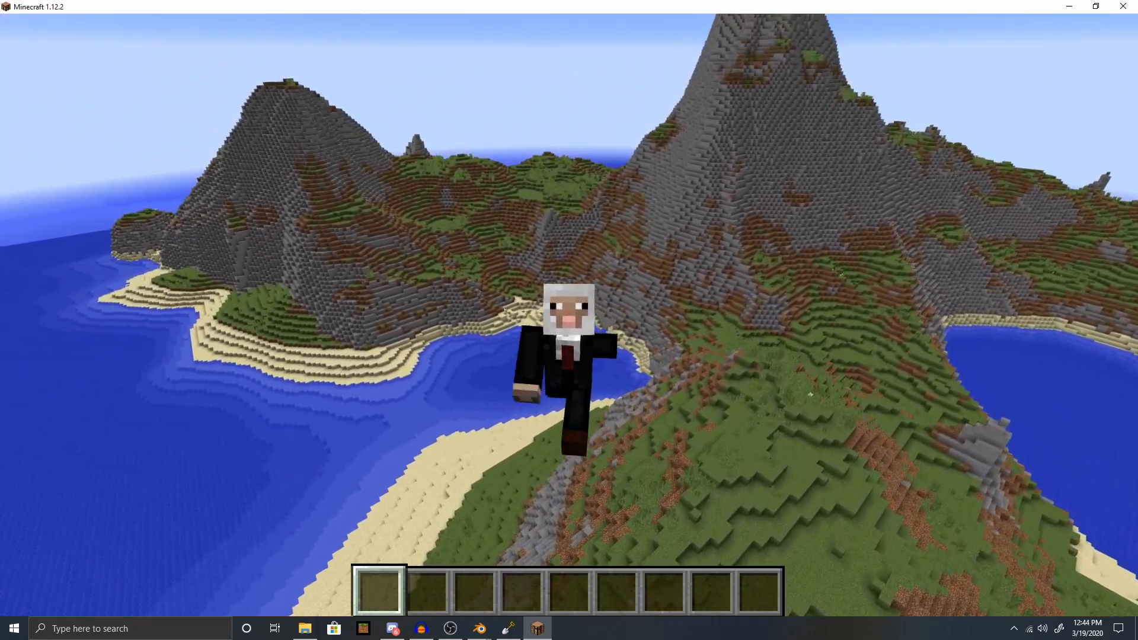
{"action": "key", "text": "s"}
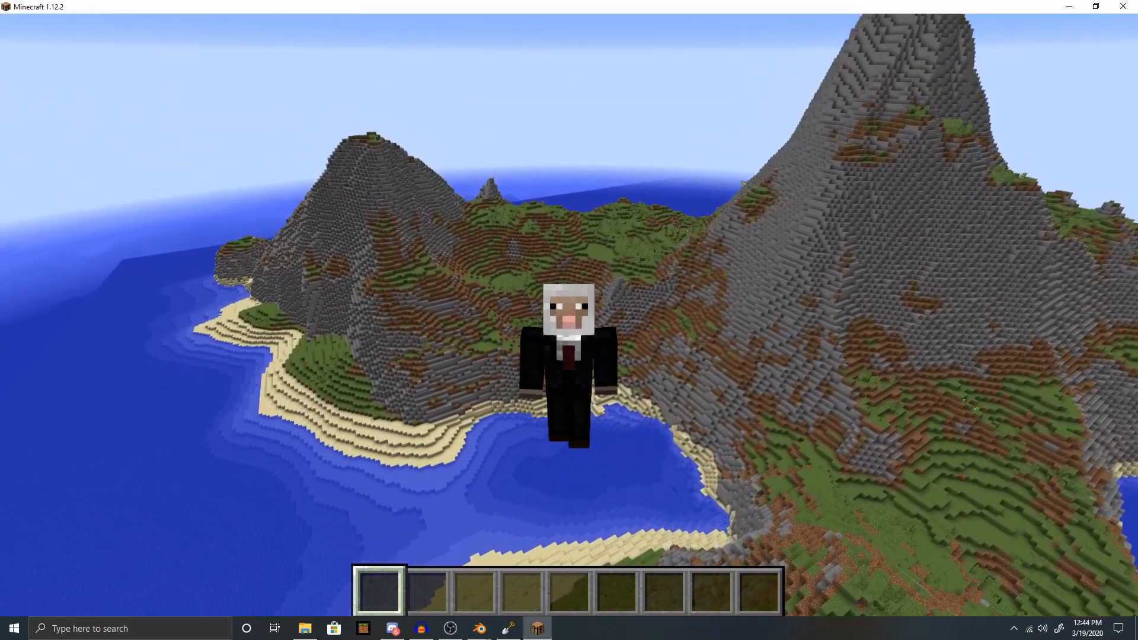
{"action": "key", "text": "s"}
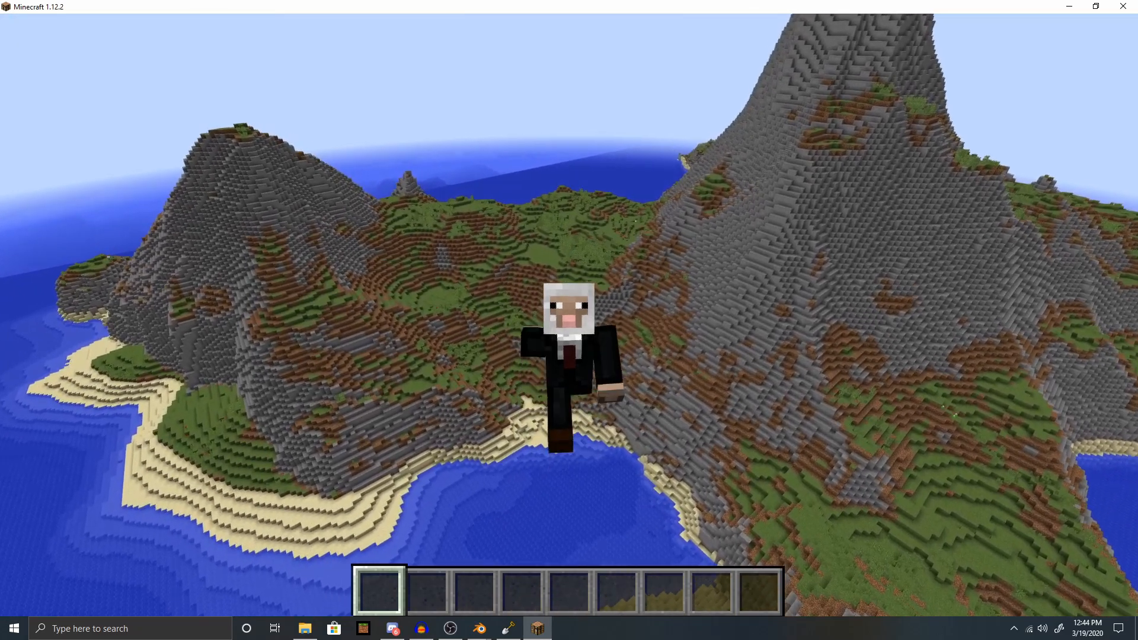
Fly backwards up the smaller rocky mountain to its grassy summit, inspecting the stone, dirt and grass layers.
{"action": "key", "text": "s"}
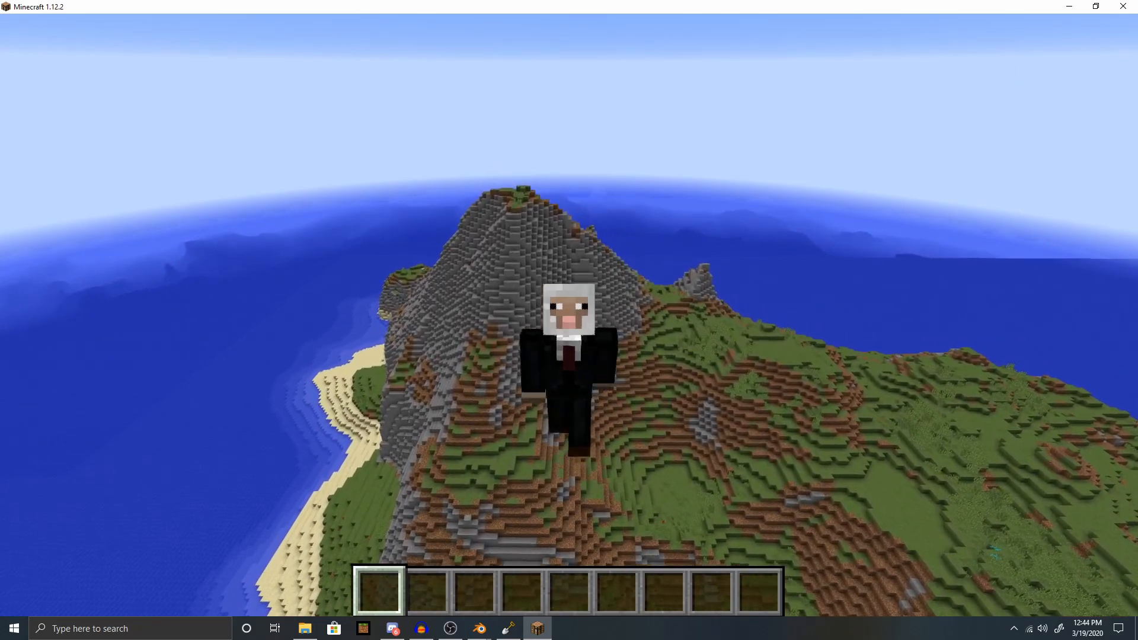
{"action": "key", "text": "s"}
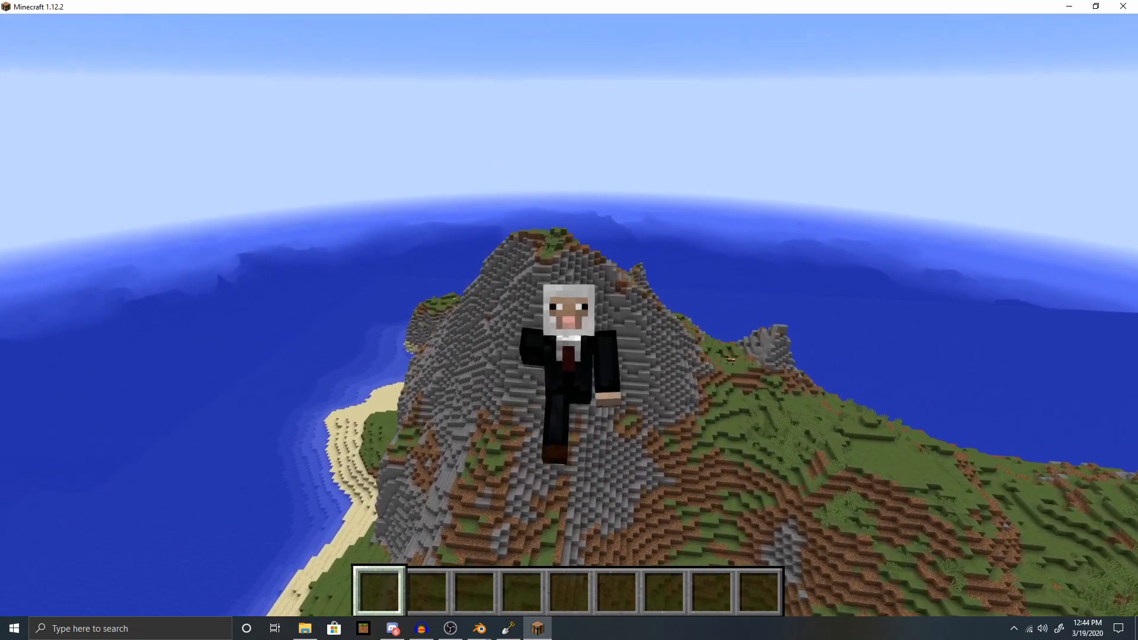
{"action": "key", "text": "s"}
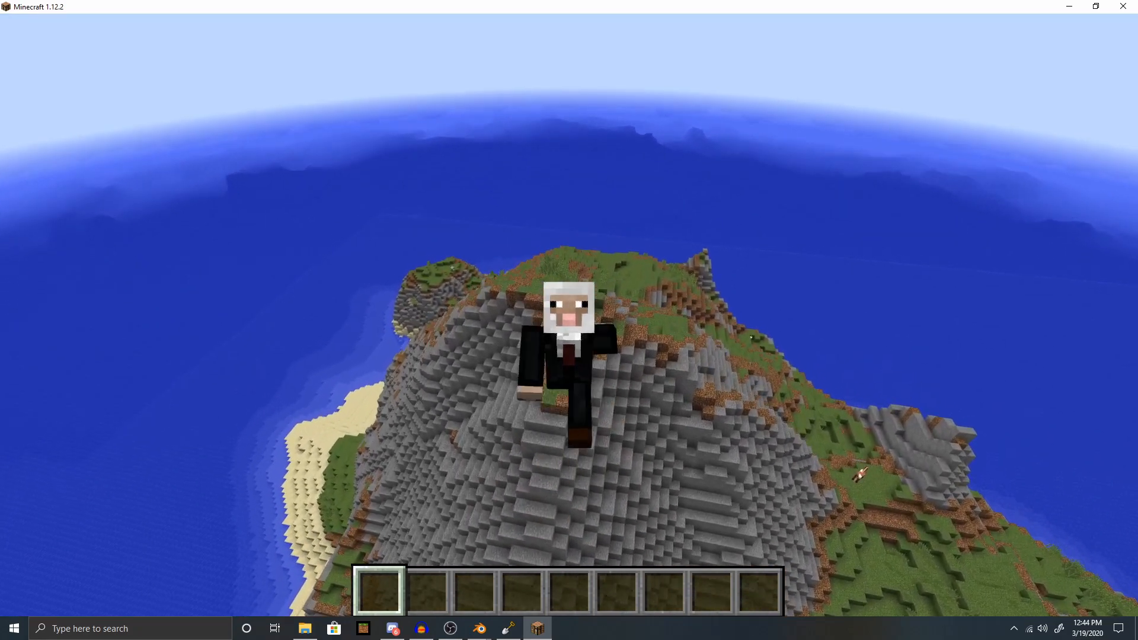
{"action": "key", "text": "s"}
{"action": "key", "text": "shift"}
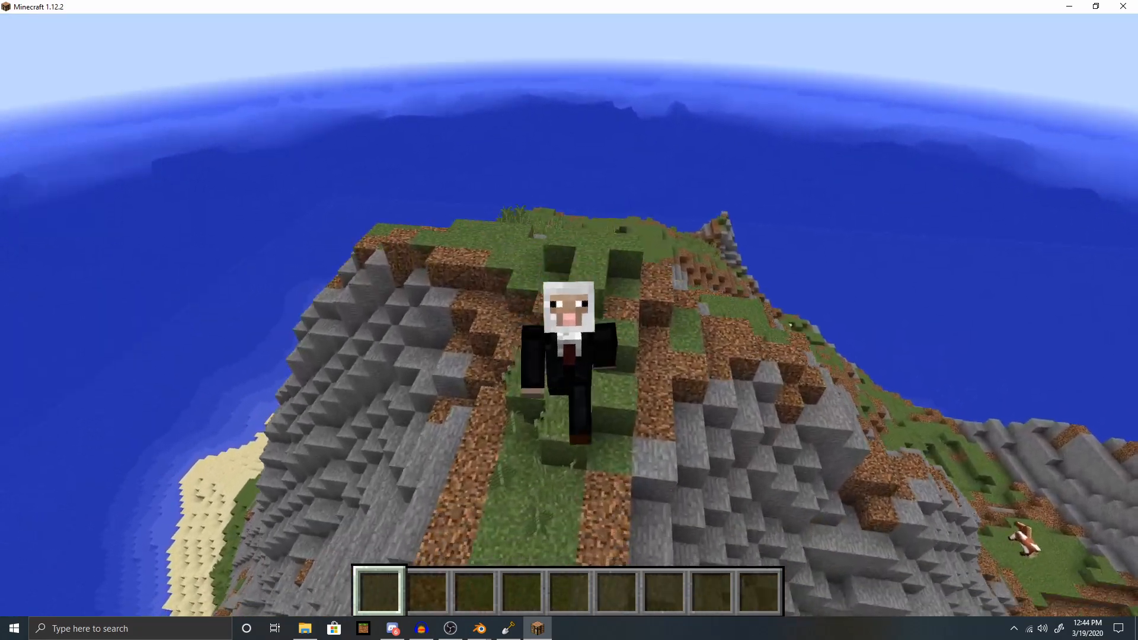
{"action": "key", "text": "s"}
{"action": "key", "text": "space"}
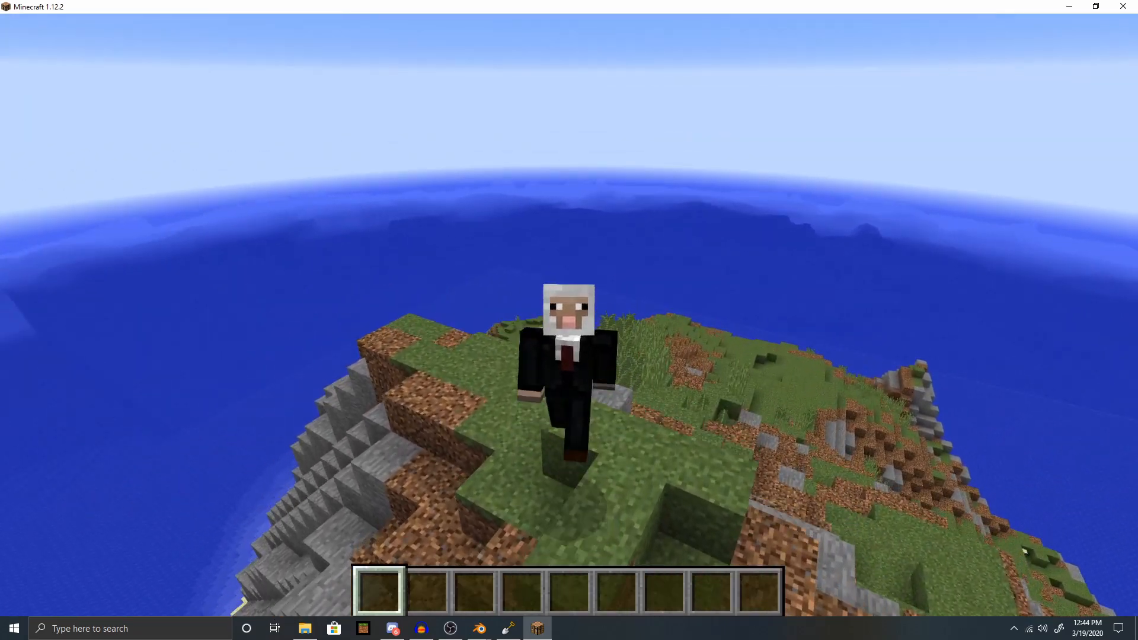
Continue from the smaller mountain's summit across its grassy back slope to the pointed rock outcrop above the shore.
{"action": "key", "text": "s"}
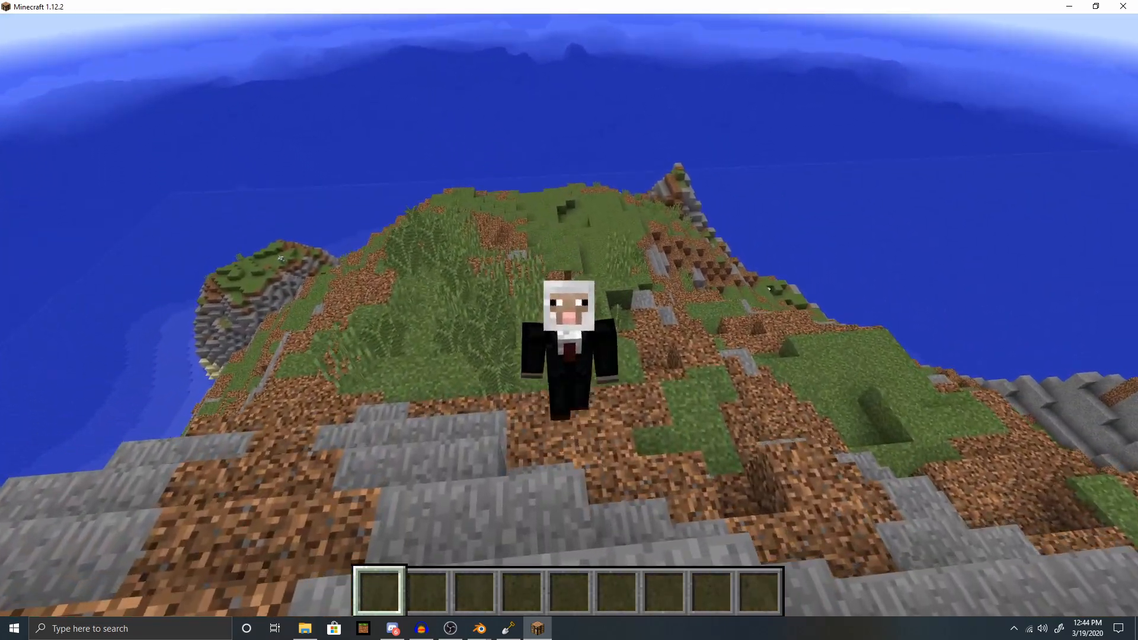
{"action": "key", "text": "s"}
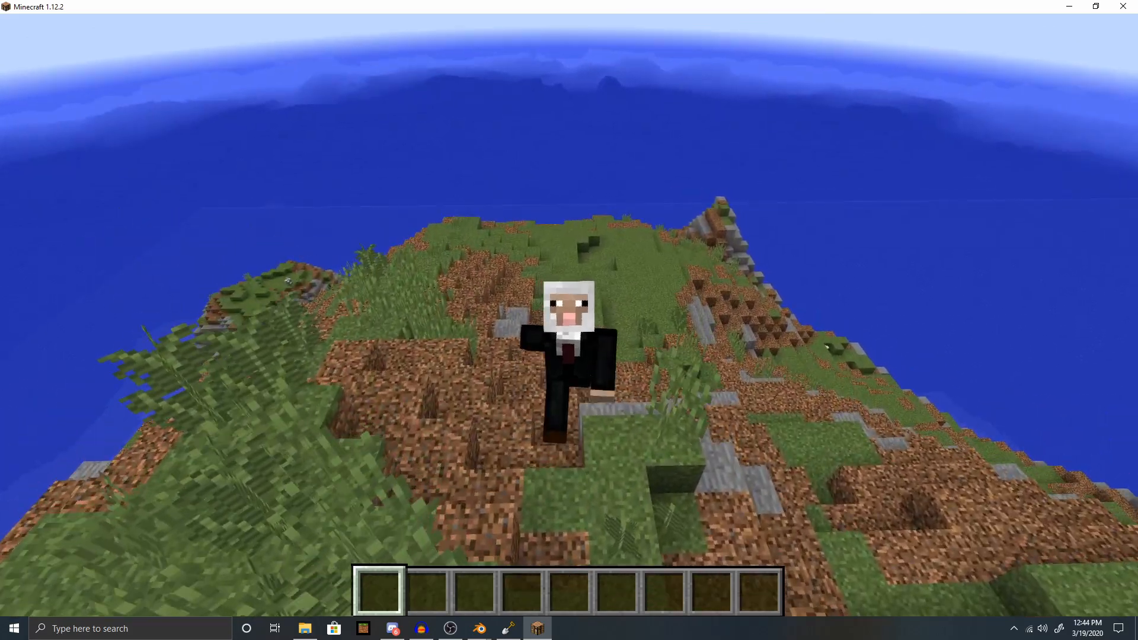
{"action": "key", "text": "s"}
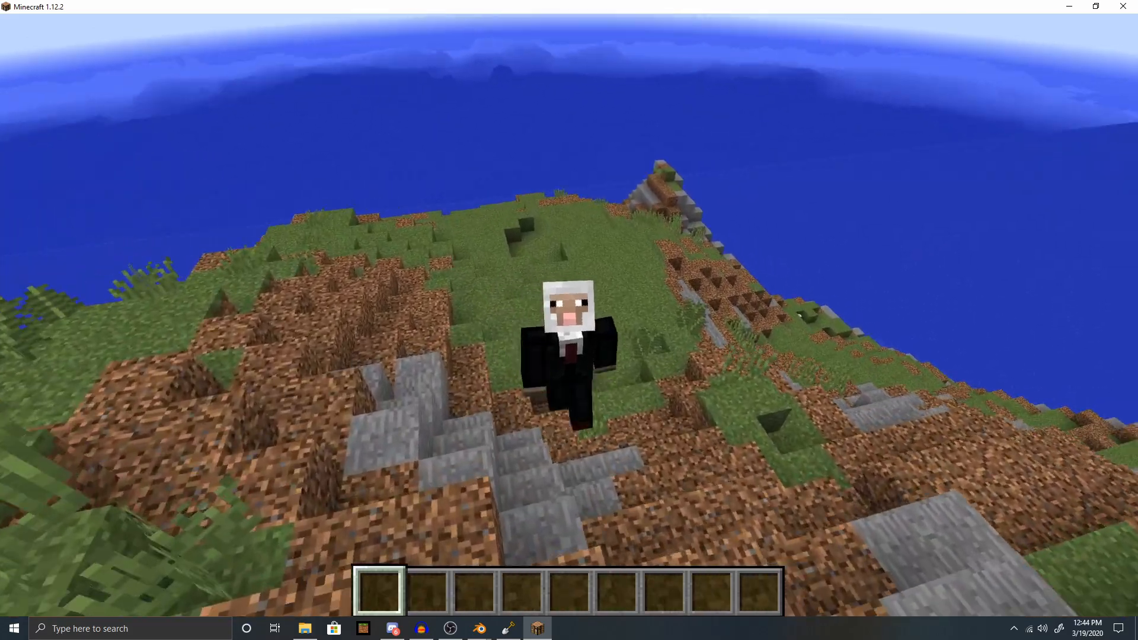
{"action": "key", "text": "s"}
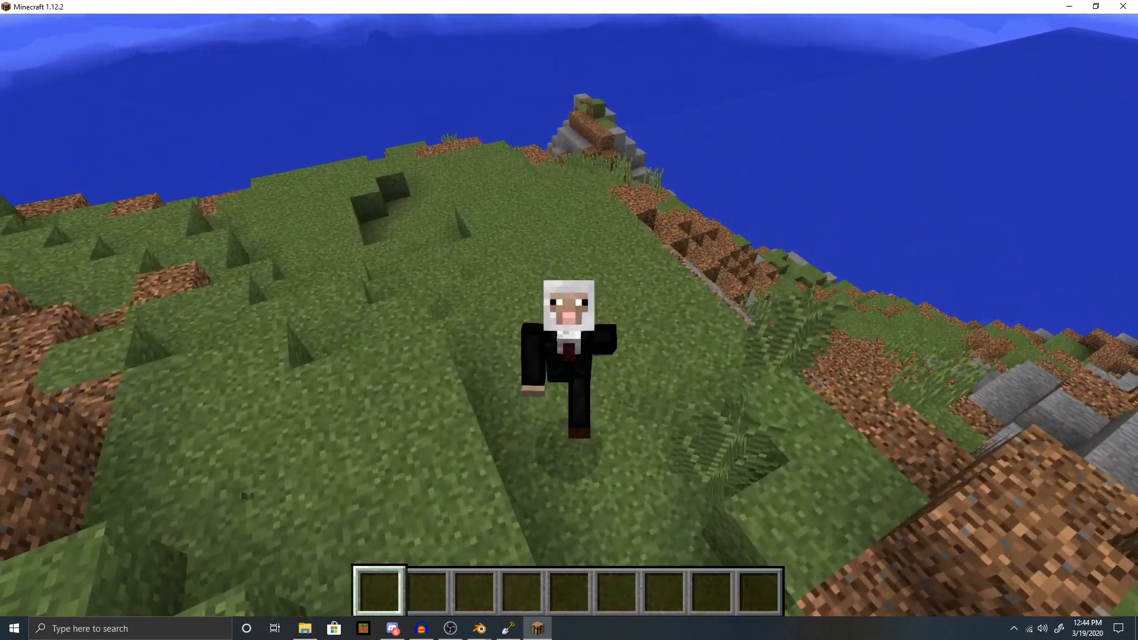
{"action": "key", "text": "s"}
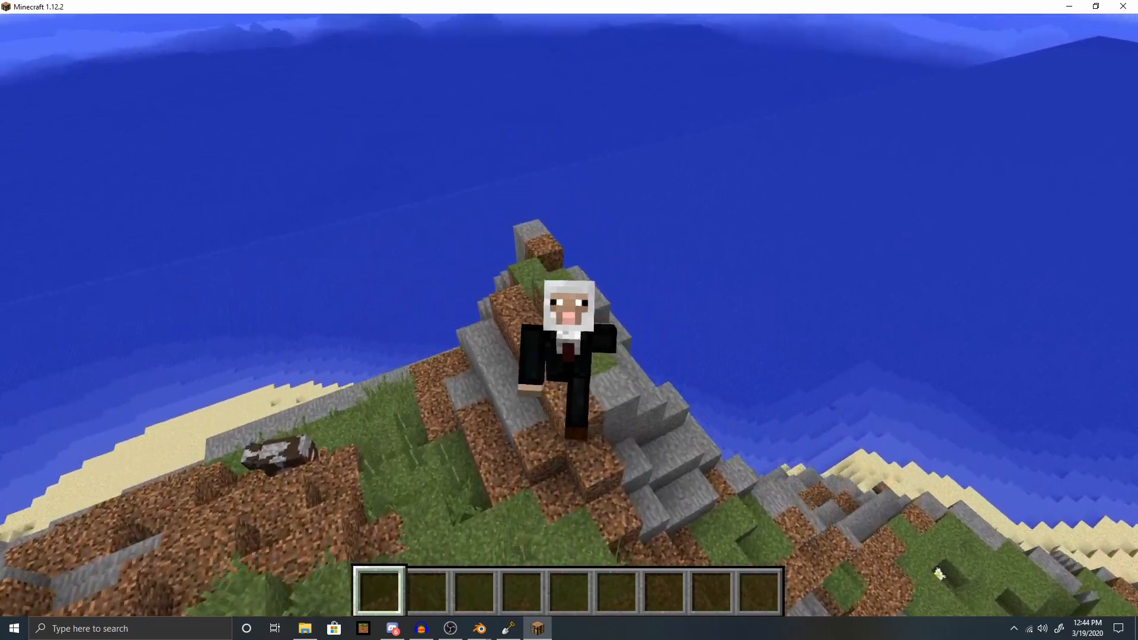
Turn back from the outcrop and fly over the grassy valley up to the tall central peak's summit.
{"action": "key", "text": "s"}
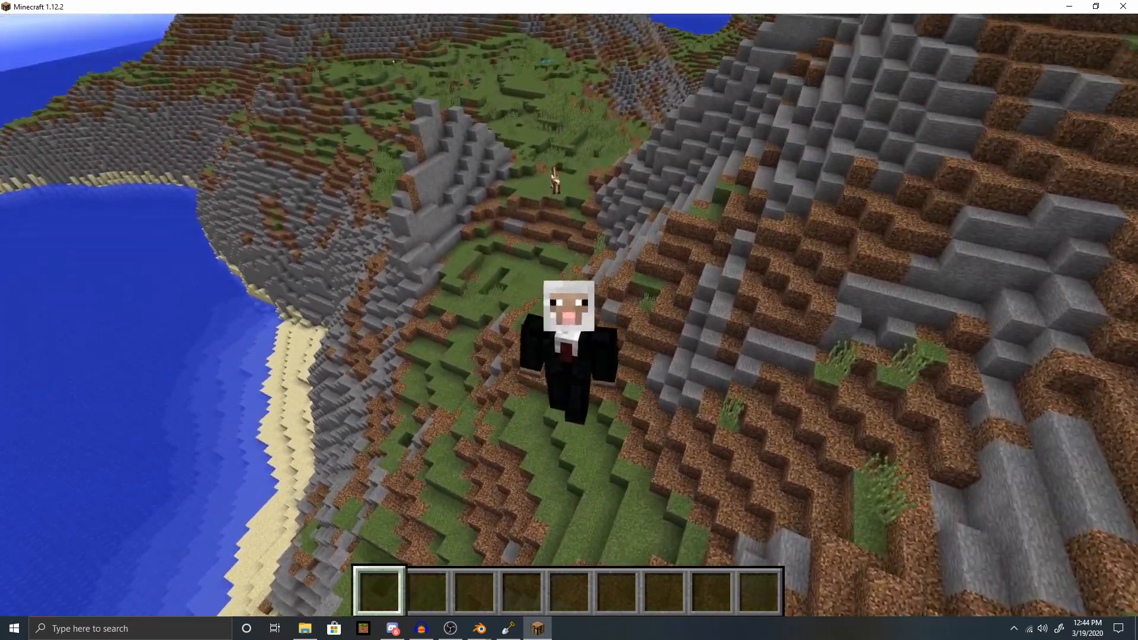
{"action": "key", "text": "s"}
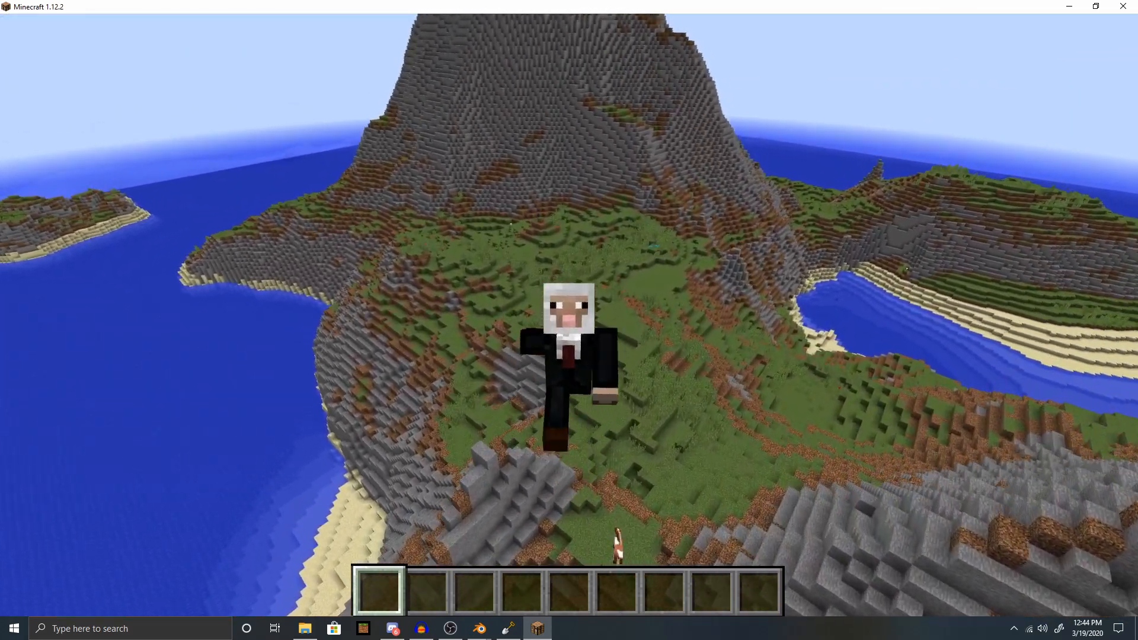
{"action": "key", "text": "s"}
{"action": "key", "text": "s"}
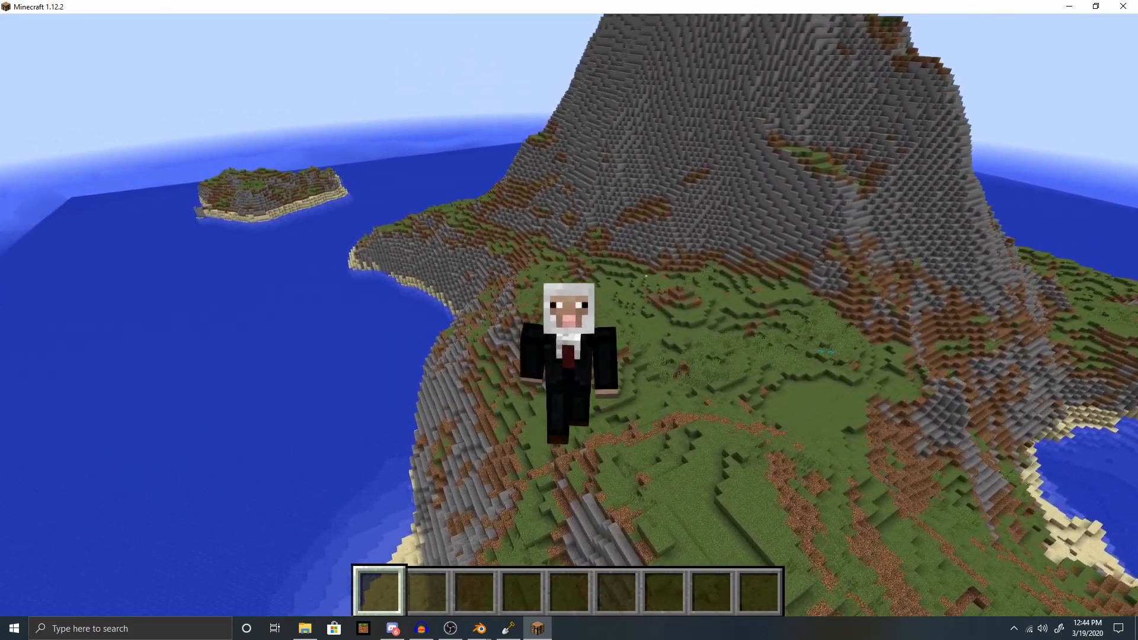
{"action": "key", "text": "s"}
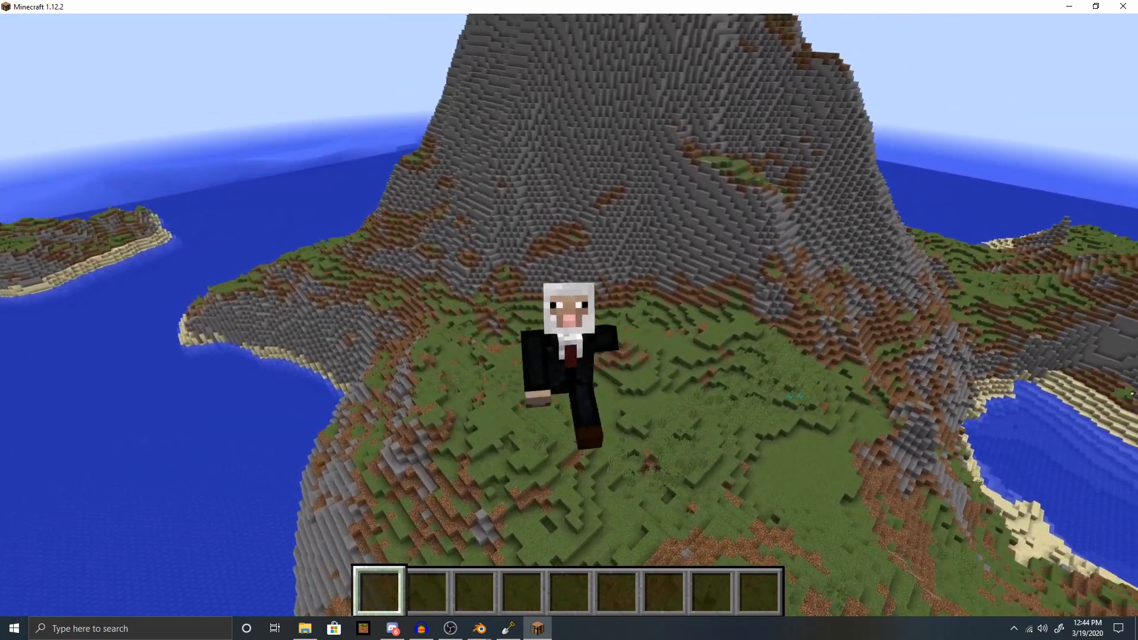
{"action": "key", "text": "s"}
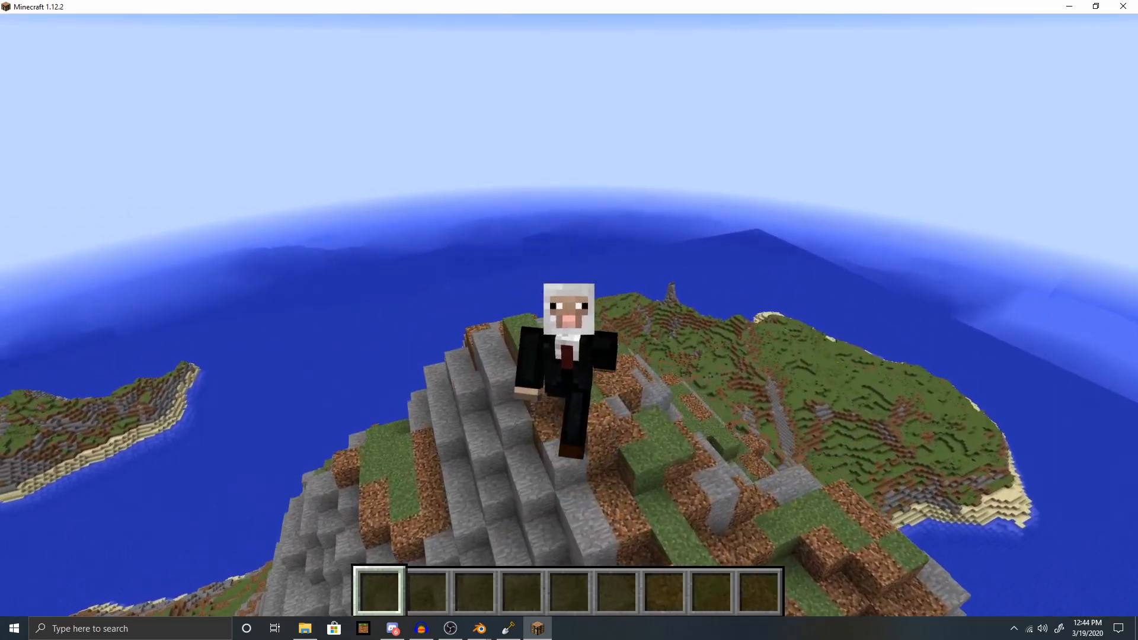
Cross the central peak's summit and descend its steep stone far side to the grassland, inspecting the terrain up close.
{"action": "key", "text": "s"}
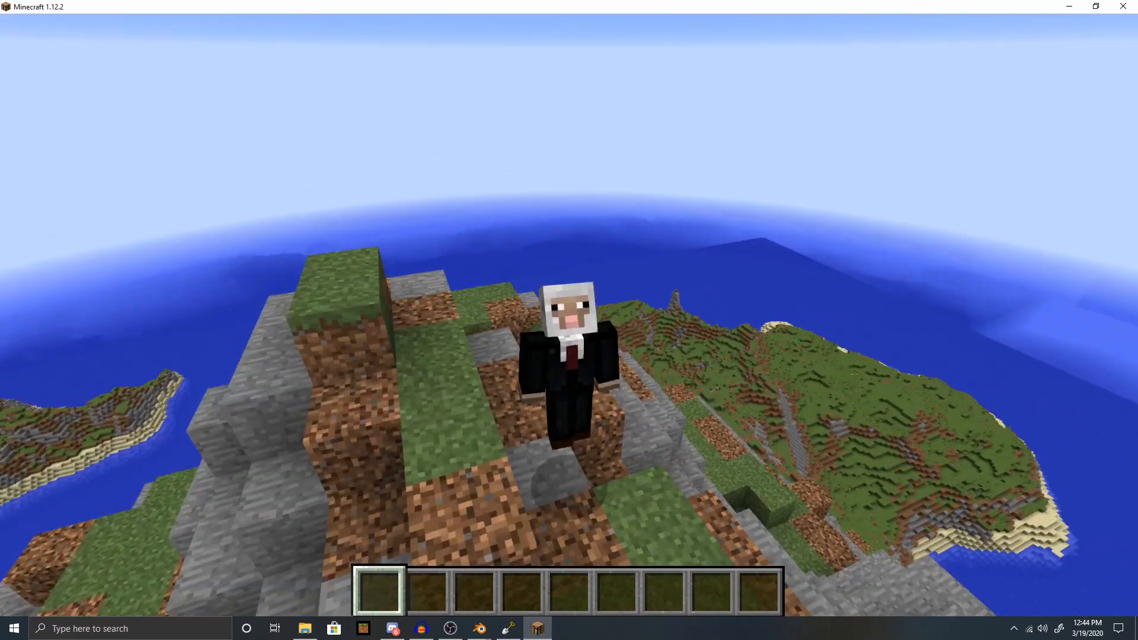
{"action": "key", "text": "w"}
{"action": "key", "text": "s"}
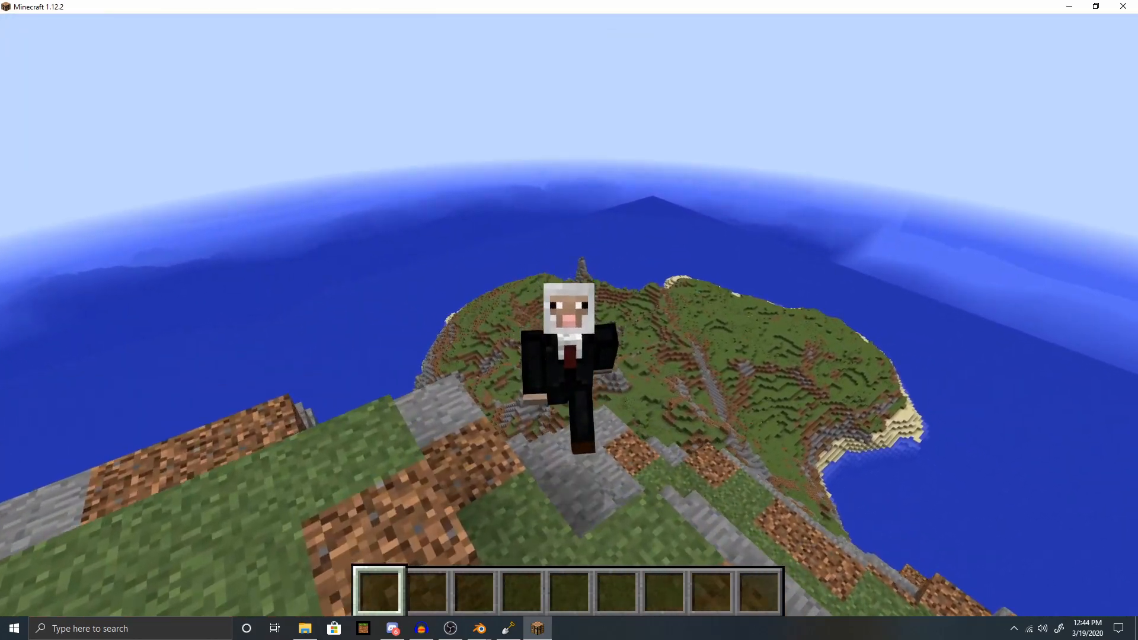
{"action": "key", "text": "s"}
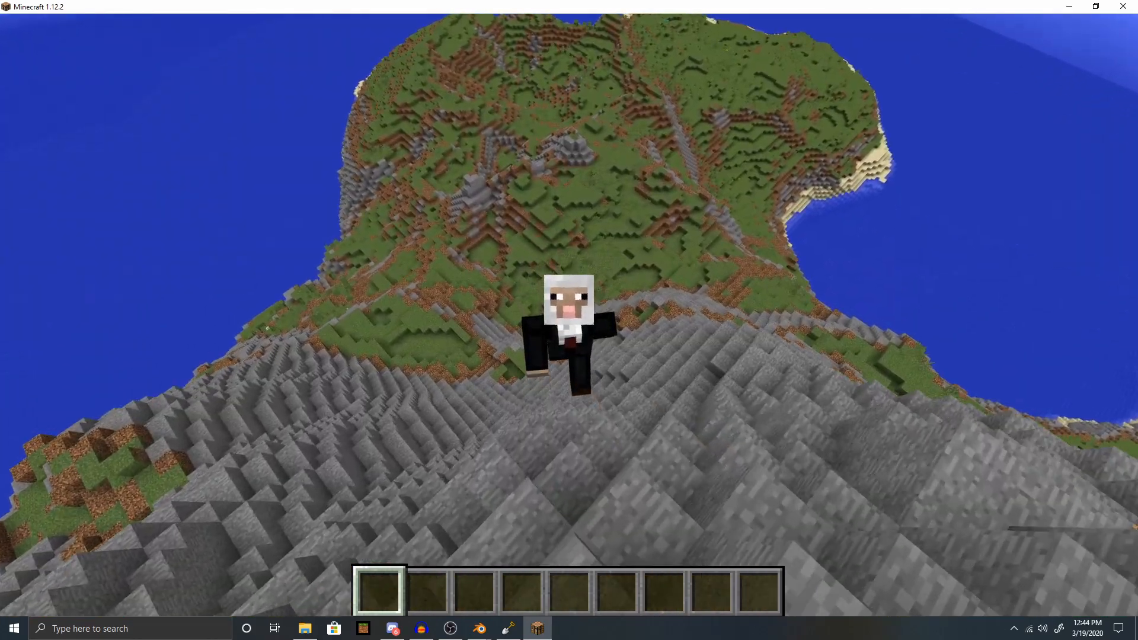
{"action": "key", "text": "s"}
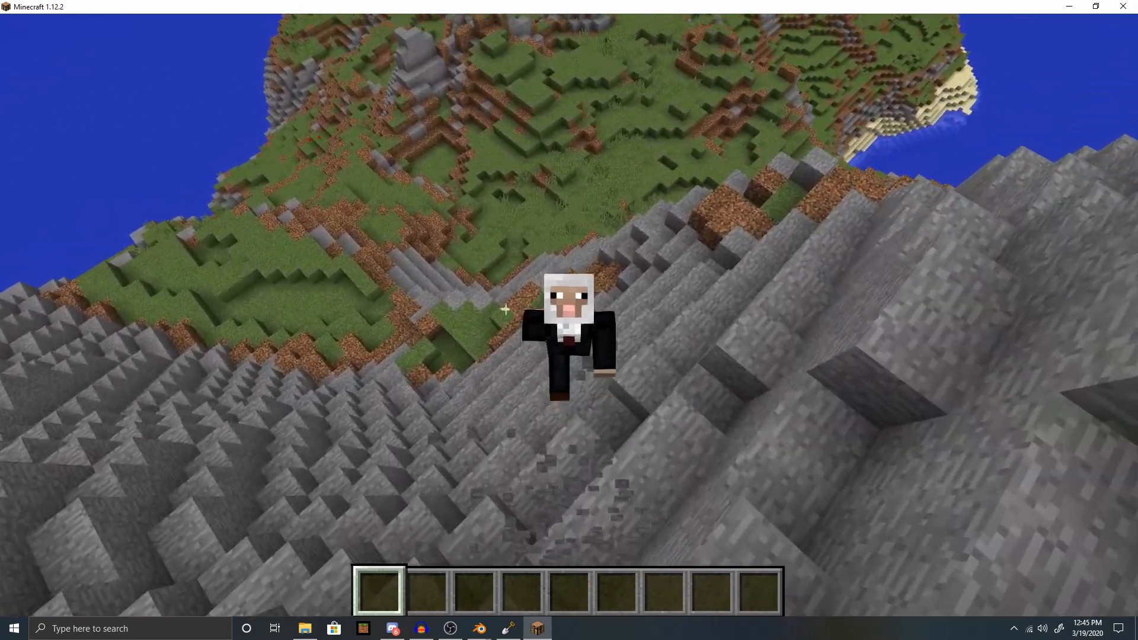
{"action": "key", "text": "s"}
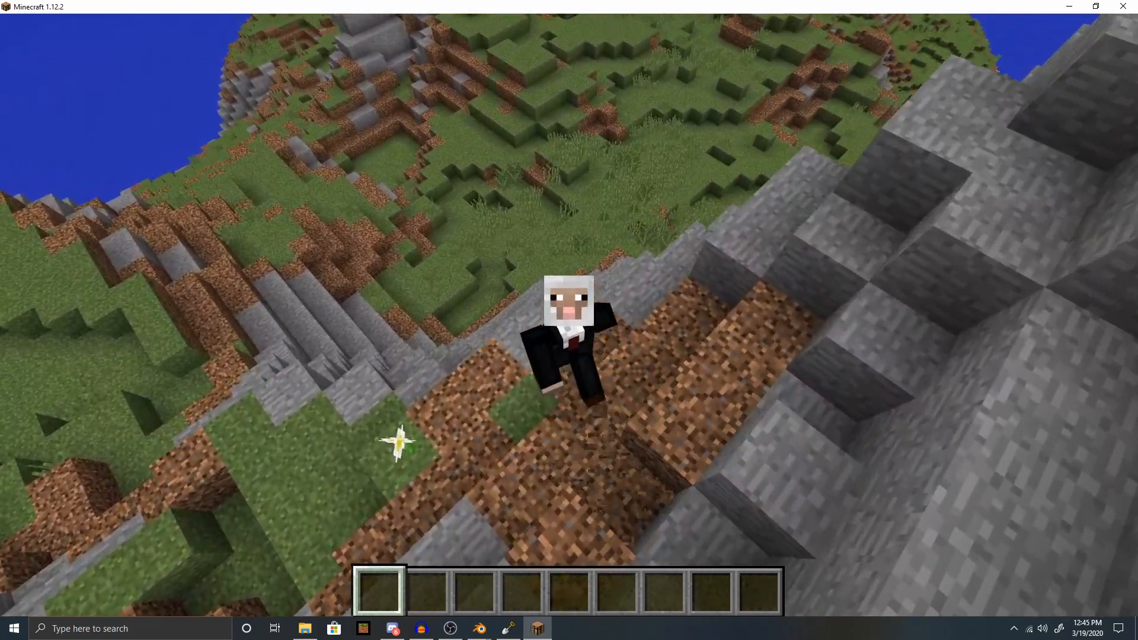
{"action": "key", "text": "s"}
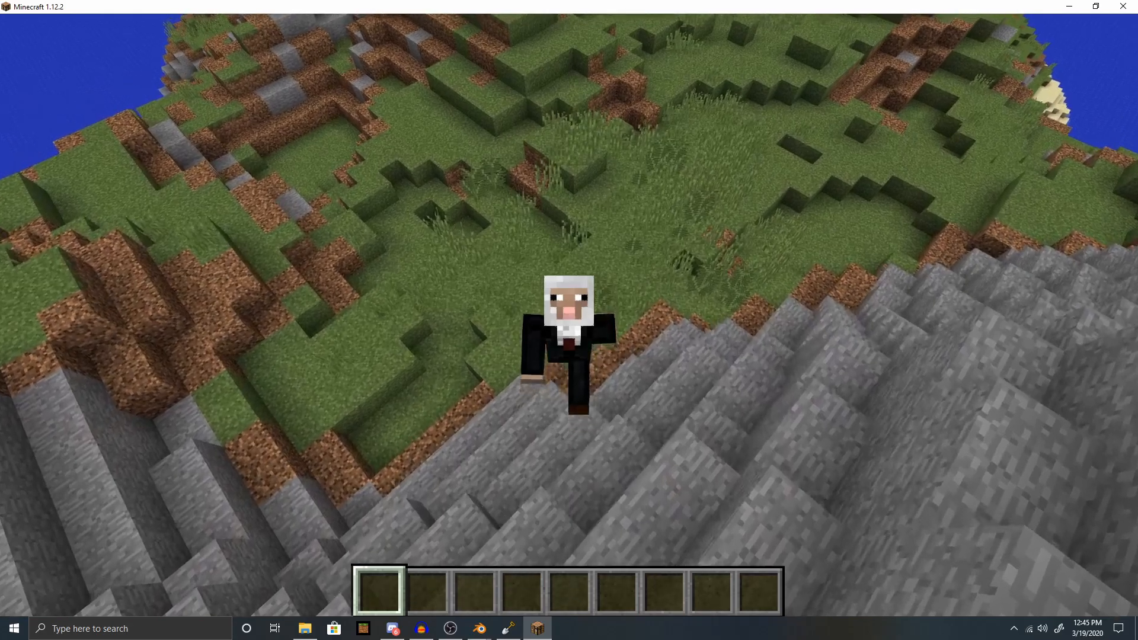
{"action": "key", "text": "s"}
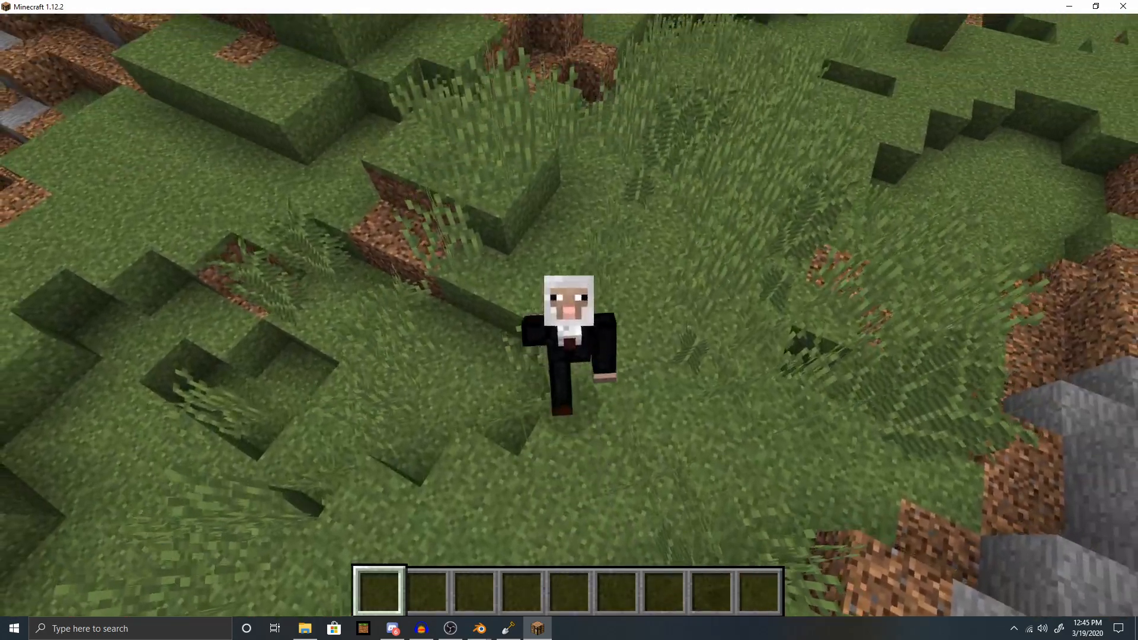
Rise above the grassland and fly backwards to the far coast, surveying its dirt terraces and rock streaks.
{"action": "key", "text": "space"}
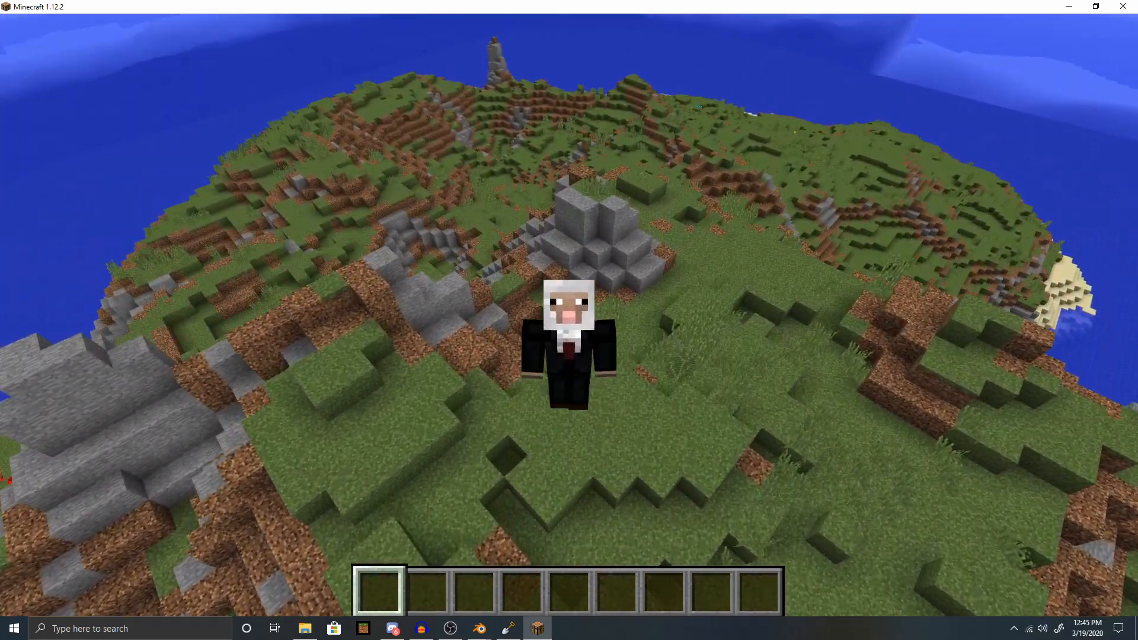
{"action": "key", "text": "space"}
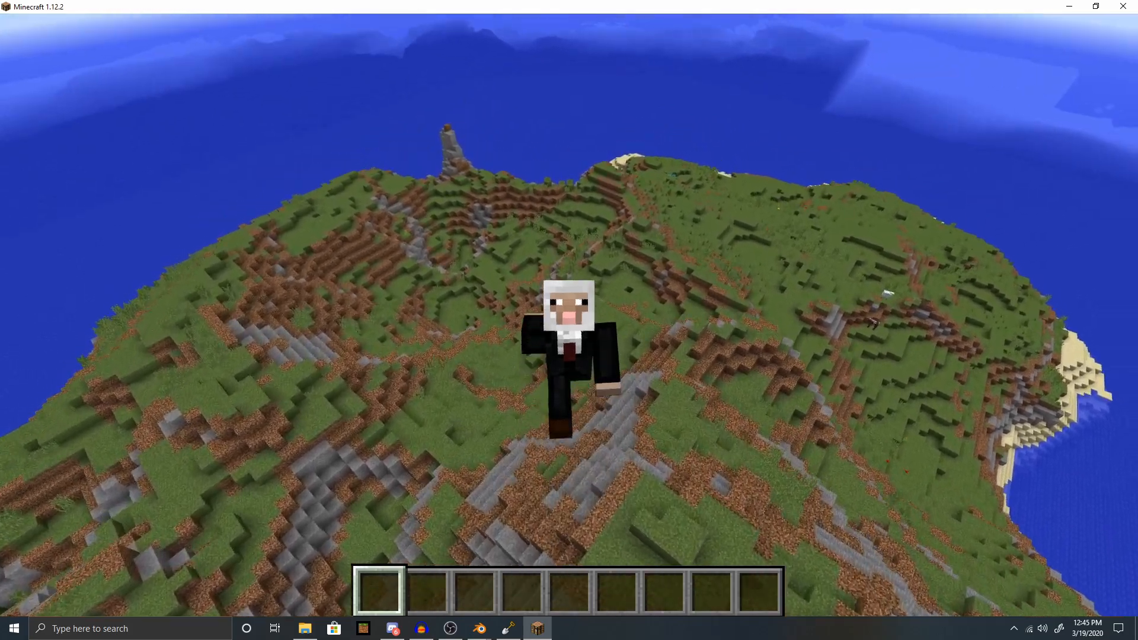
{"action": "key", "text": "s"}
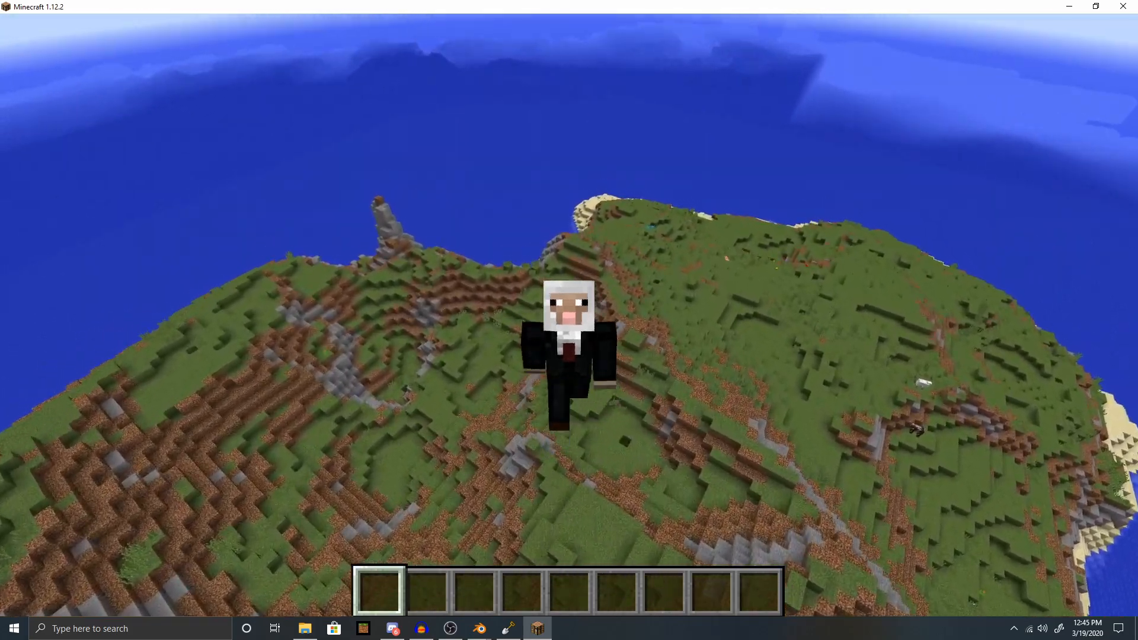
{"action": "key", "text": "s"}
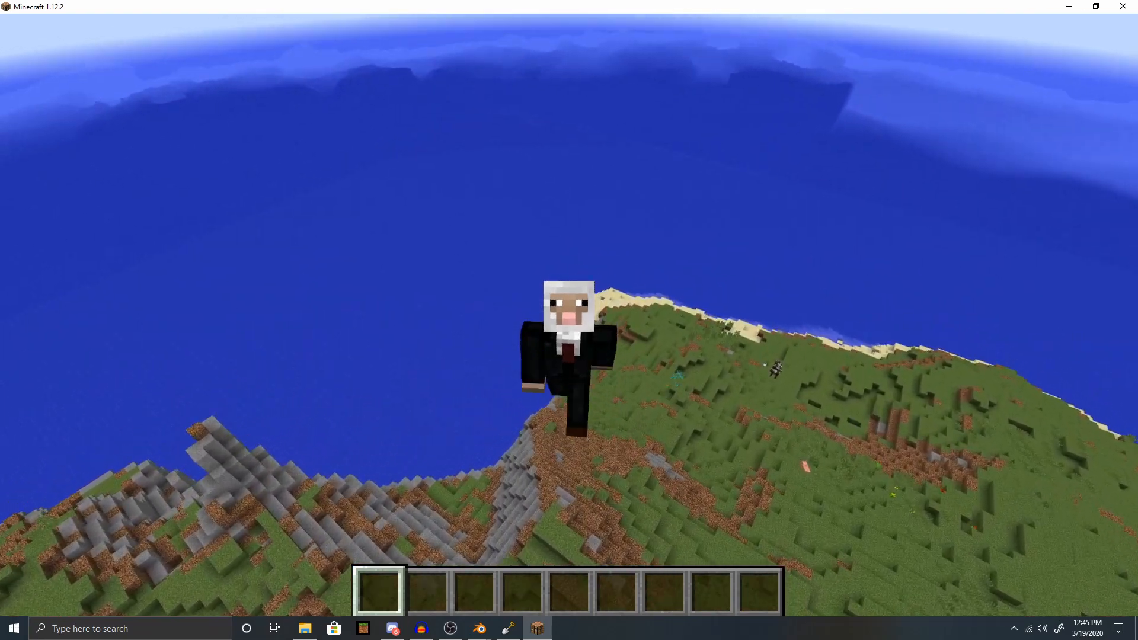
Drop down near the coastal cliff and turn the view along the grassy slope towards the distant hill.
{"action": "key", "text": "shift"}
{"action": "key", "text": "space"}
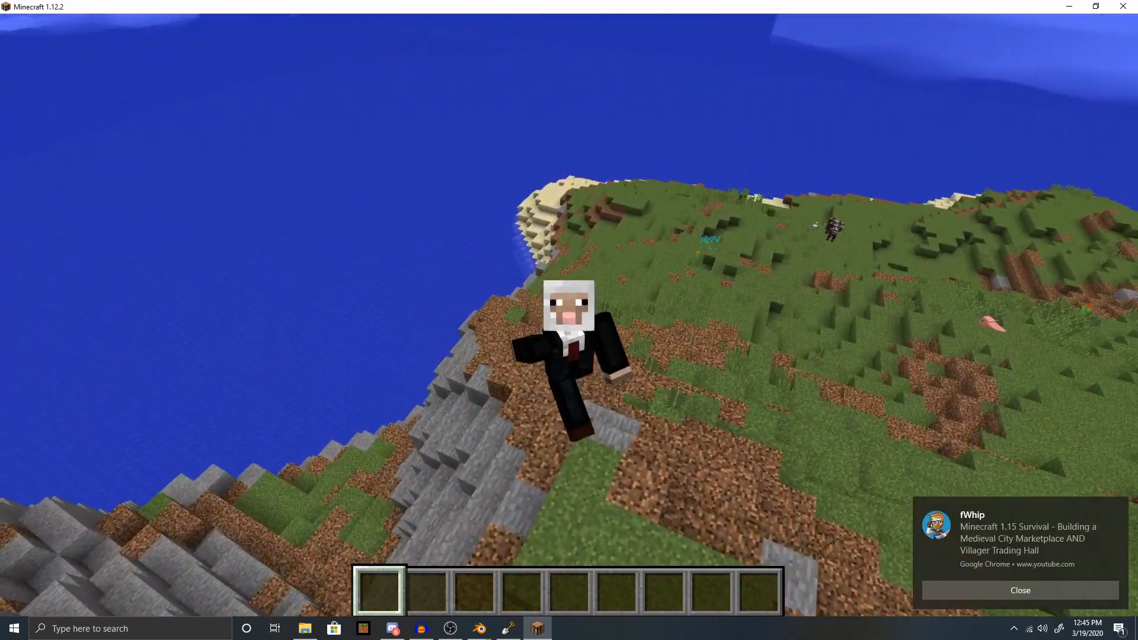
{"action": "key", "text": "e"}
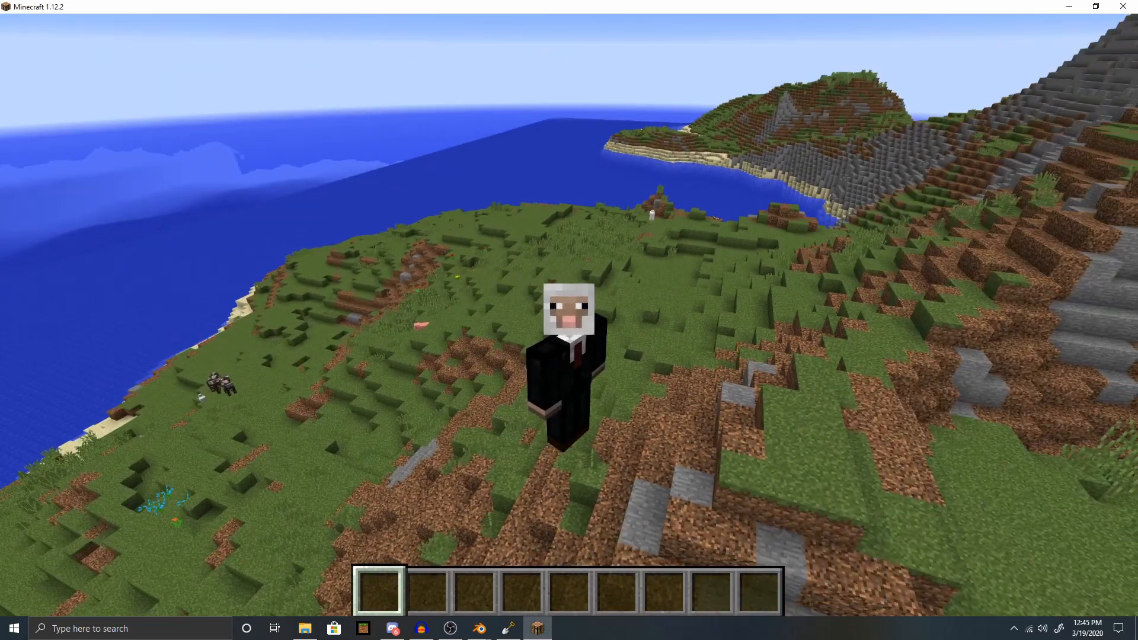
{"action": "key", "text": "w"}
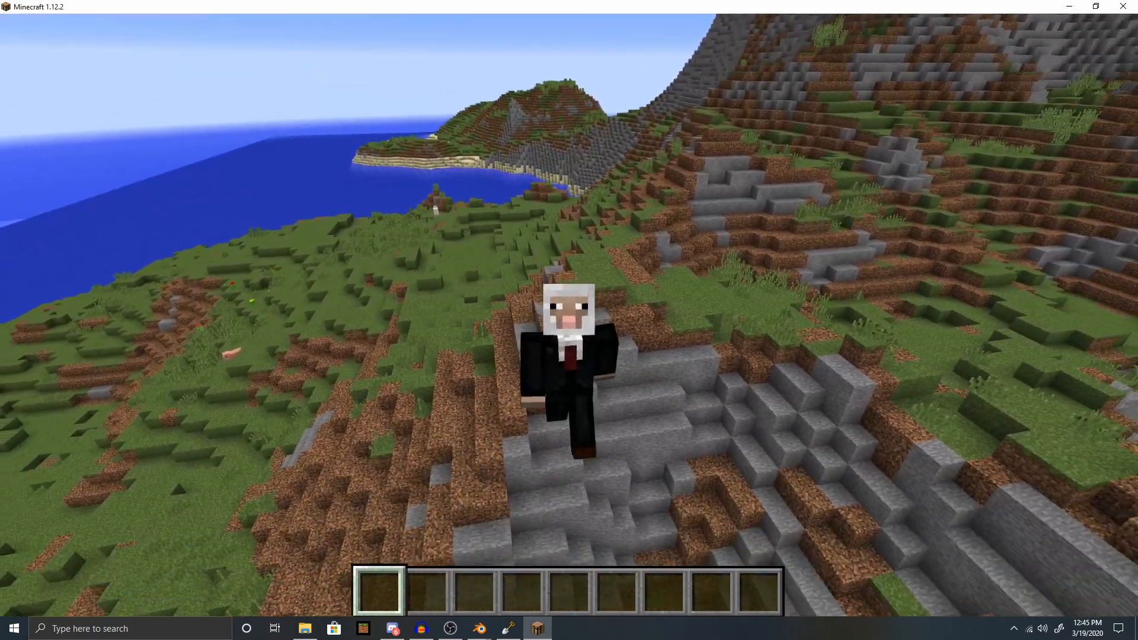
Walk along the grassy dirt ridge above the bay to the foot of the terraced mountainside, inspecting the blocks up close.
{"action": "key", "text": "s"}
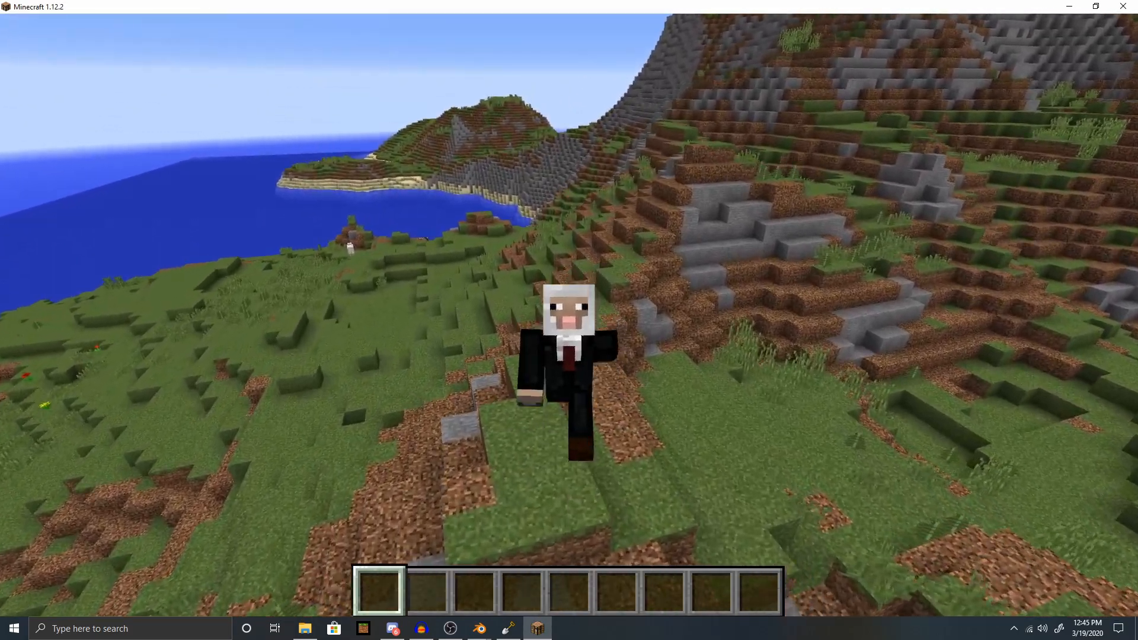
{"action": "key", "text": "s"}
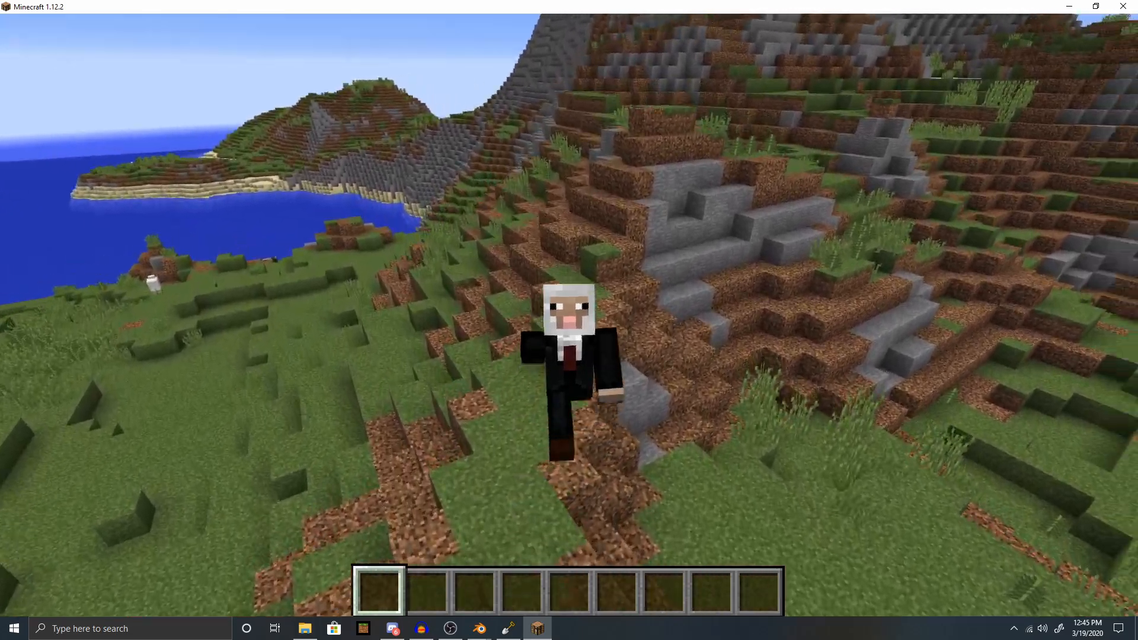
{"action": "key", "text": "s"}
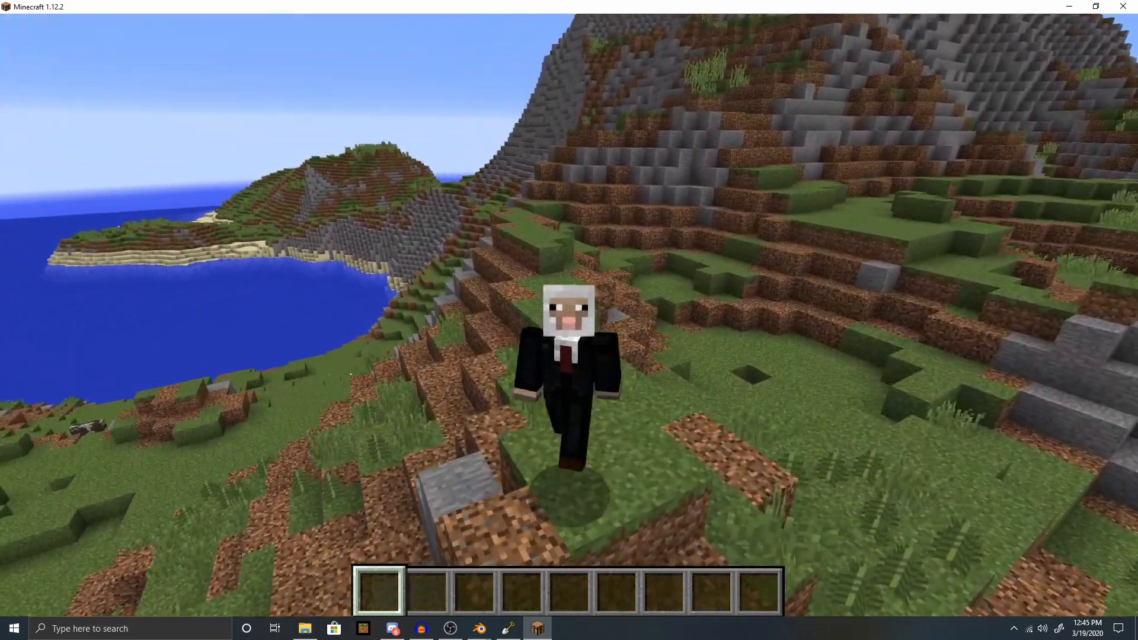
{"action": "key", "text": "s"}
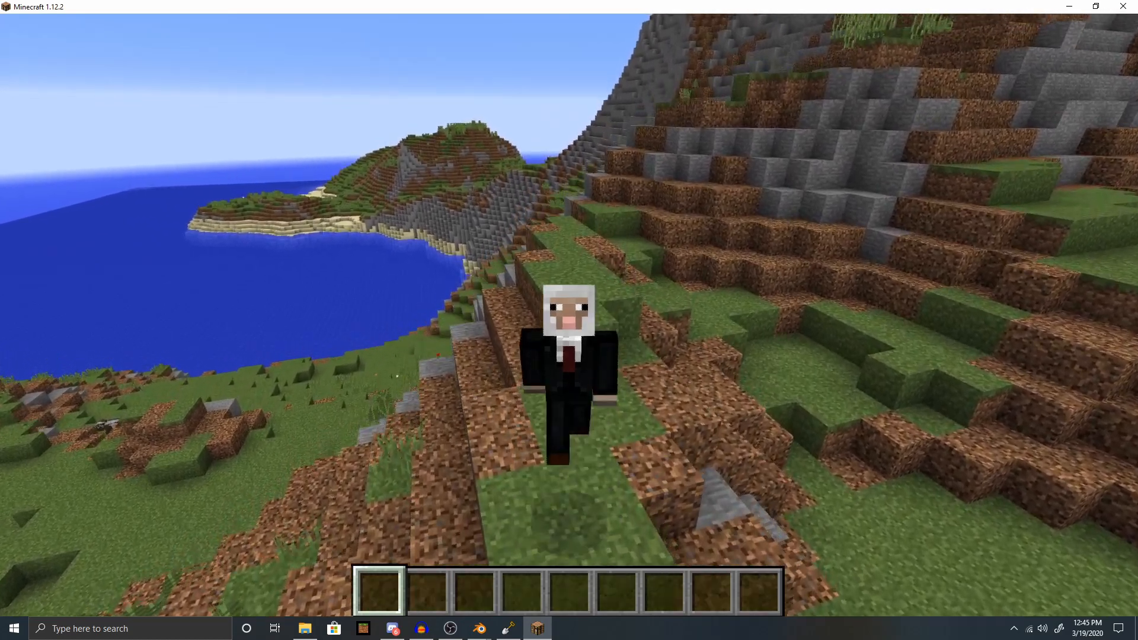
{"action": "key", "text": "s"}
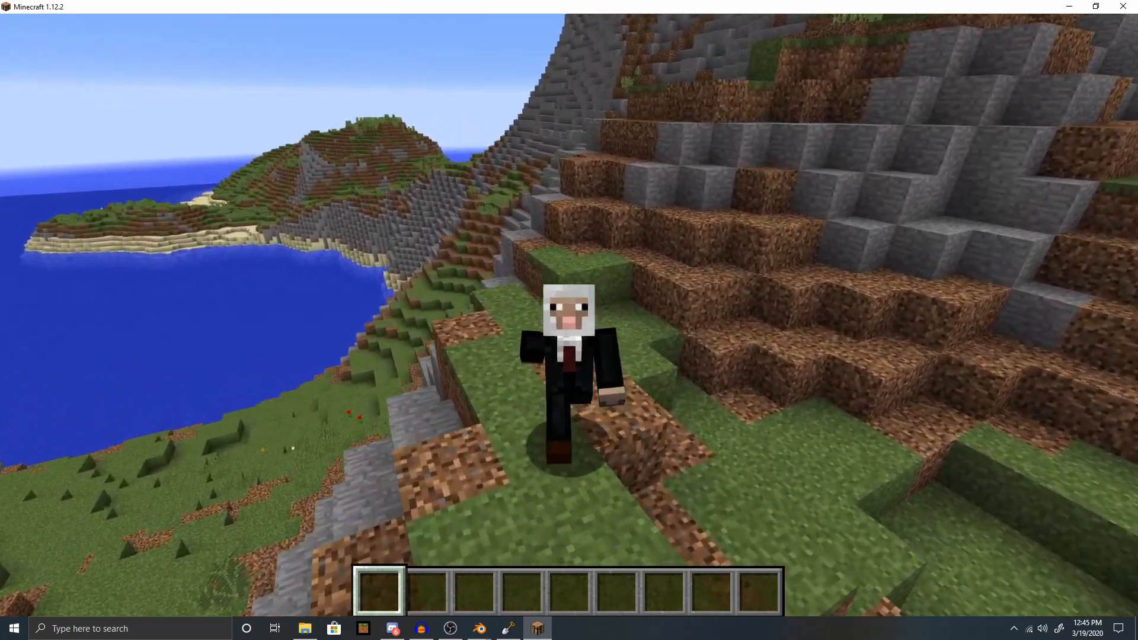
{"action": "key", "text": "s"}
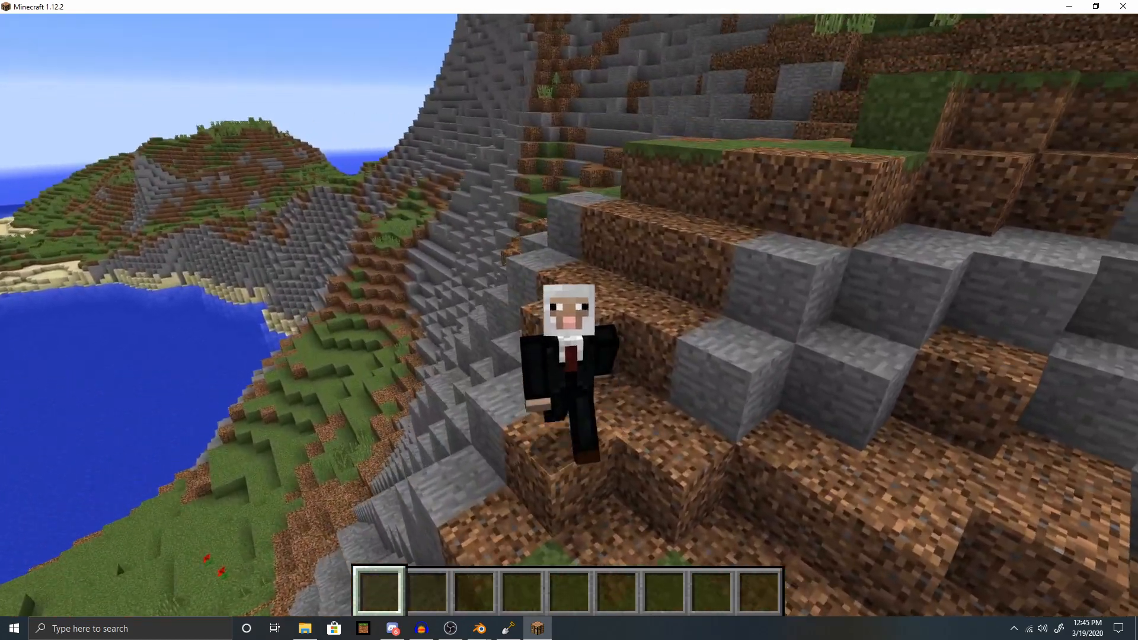
Climb the mountain's dirt and stone terraces, turning the view to examine the ledges, tall grass and slopes around them.
{"action": "key", "text": "s"}
{"action": "key", "text": "space"}
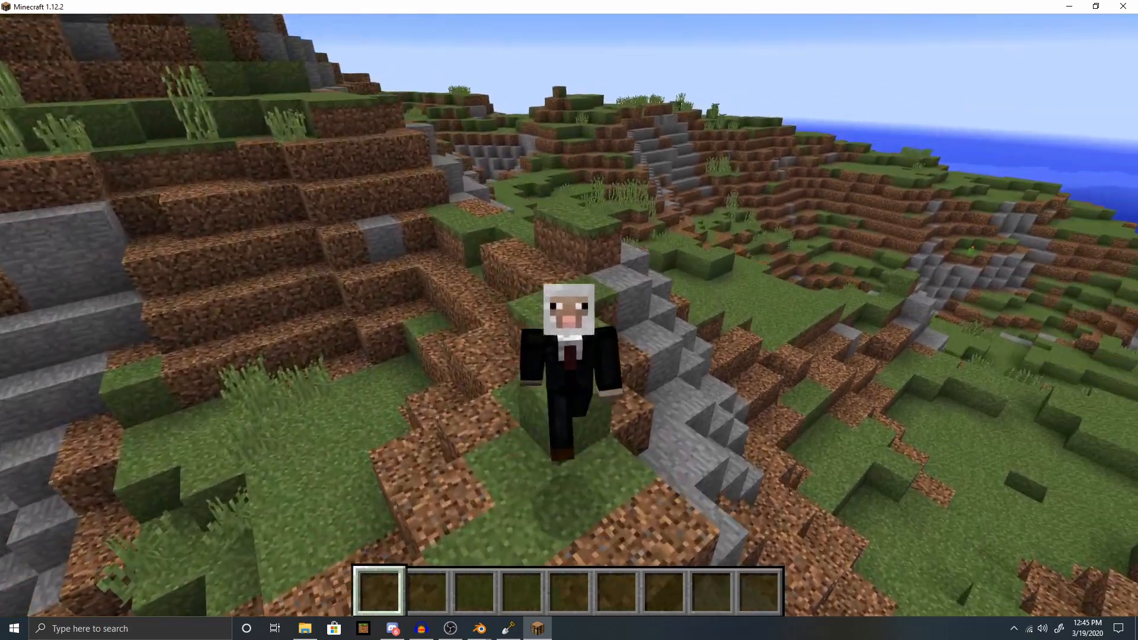
{"action": "key", "text": "s"}
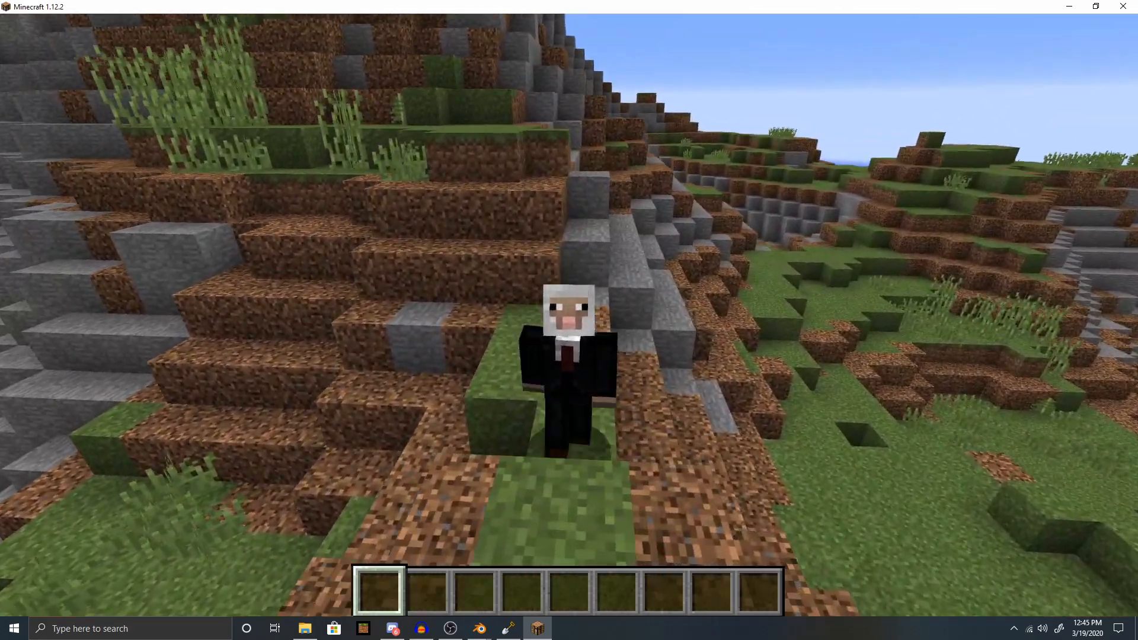
{"action": "key", "text": "s"}
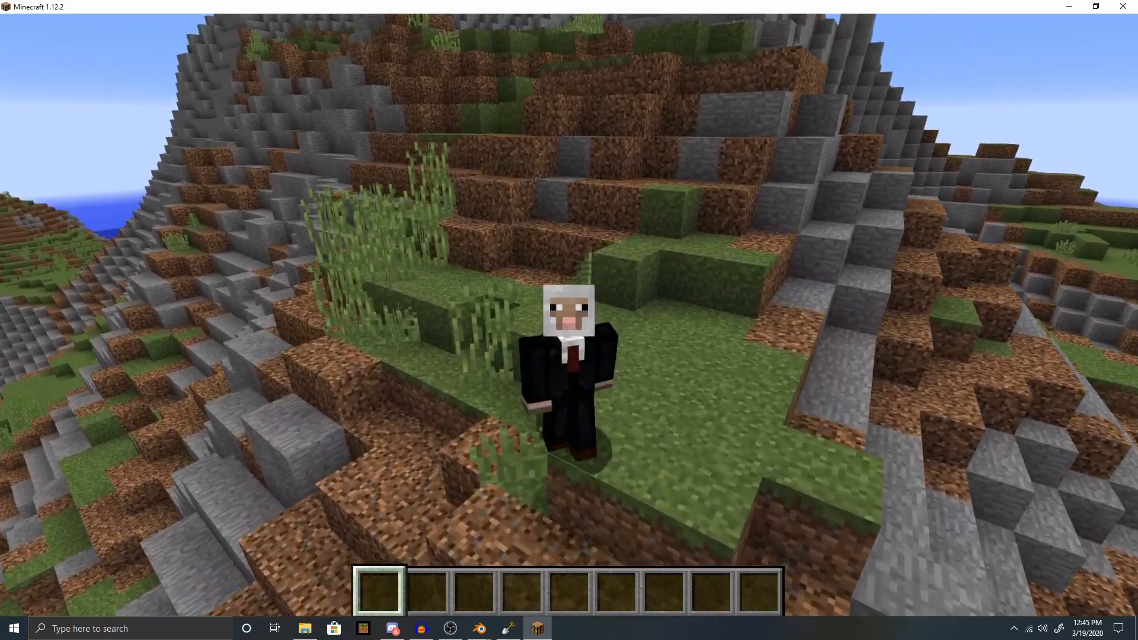
{"action": "key", "text": "s"}
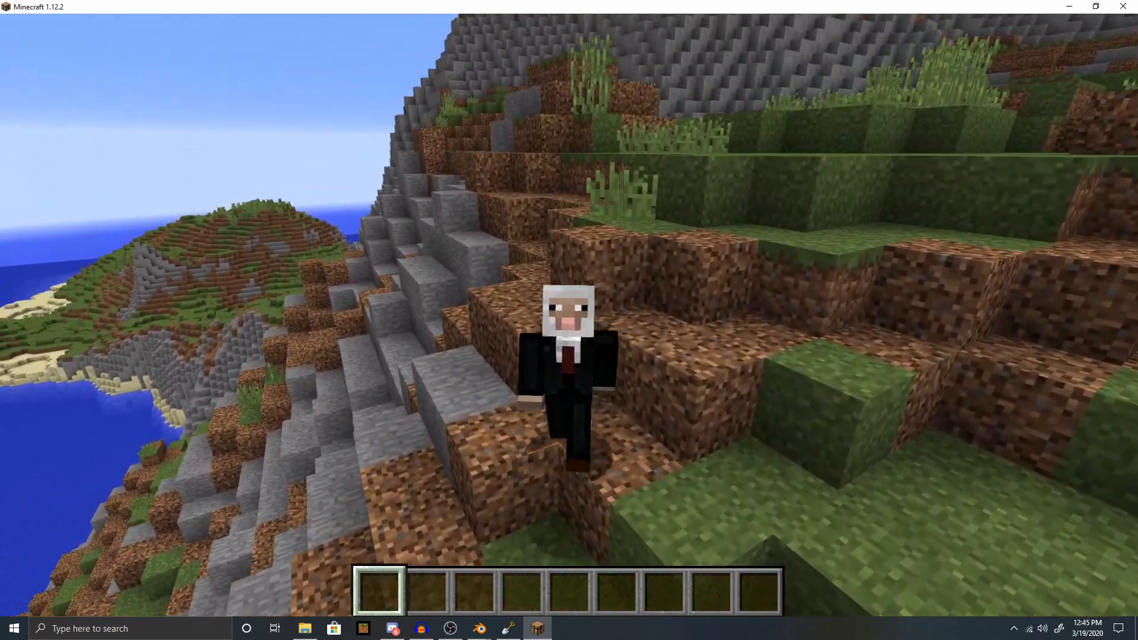
{"action": "key", "text": "s"}
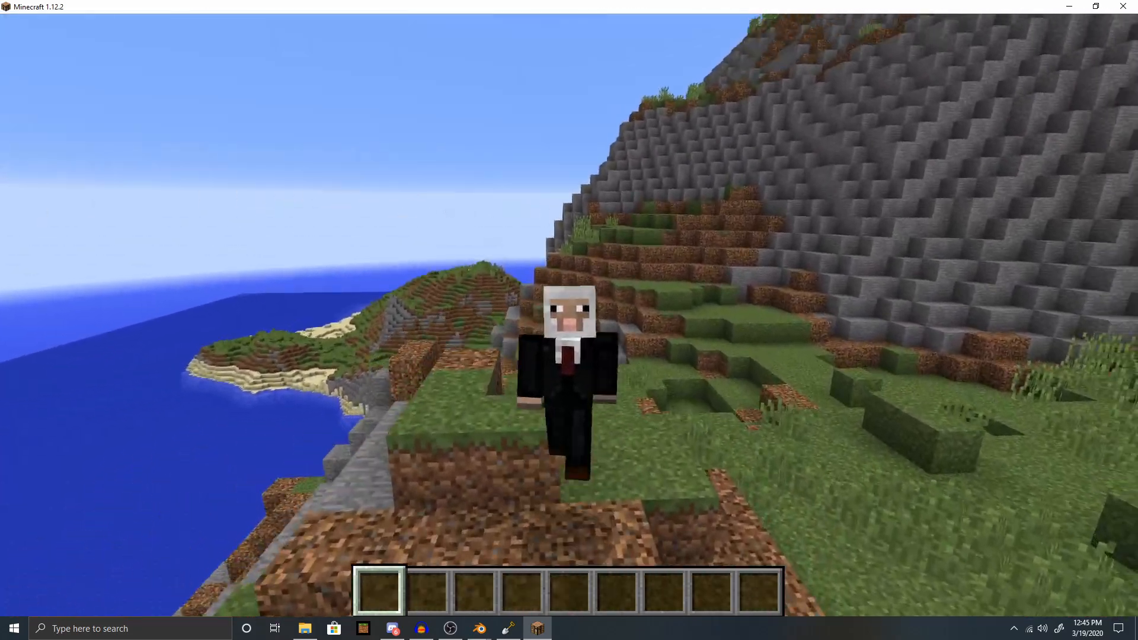
Follow the grassy ledge around the steep stone flank until it overlooks the beaches and the second peak.
{"action": "key", "text": "s"}
{"action": "key", "text": "s"}
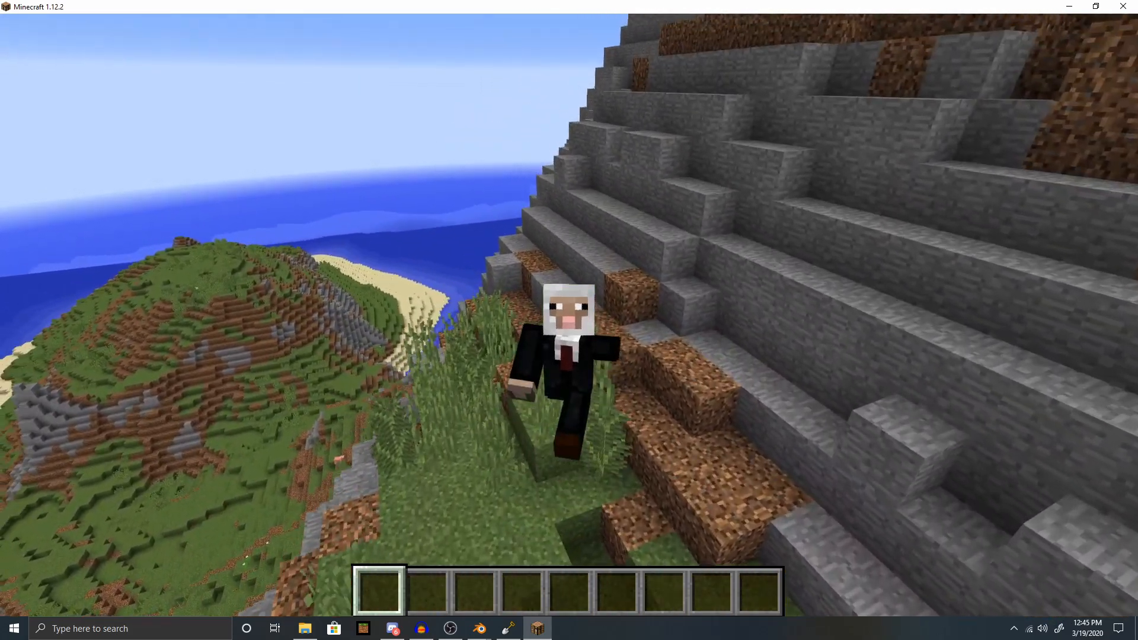
{"action": "key", "text": "s"}
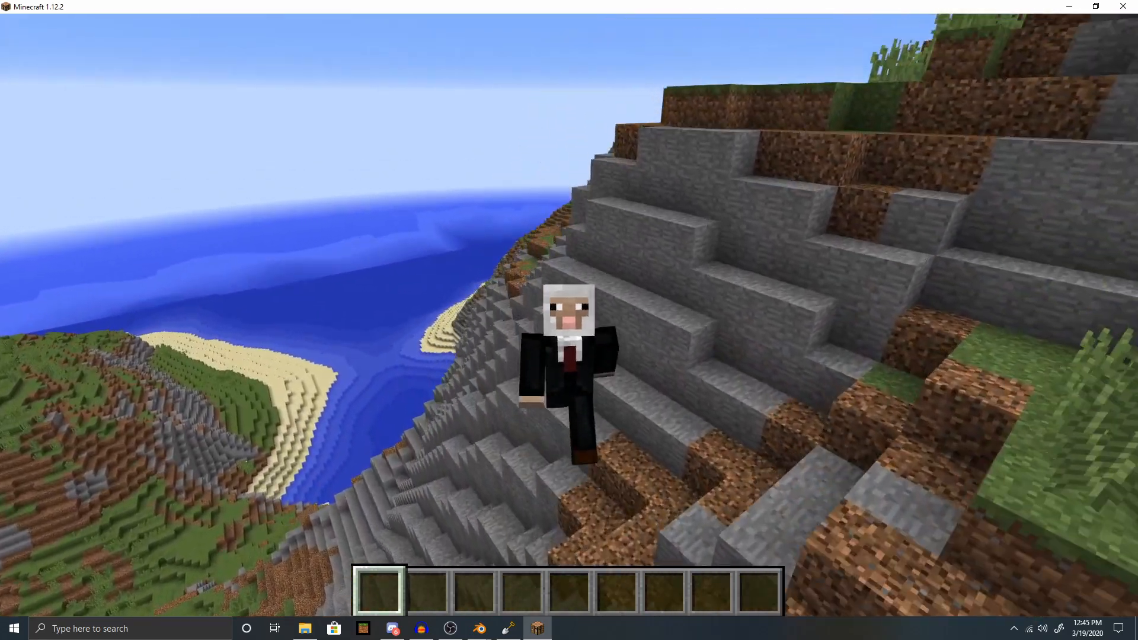
{"action": "key", "text": "s"}
{"action": "key", "text": "s"}
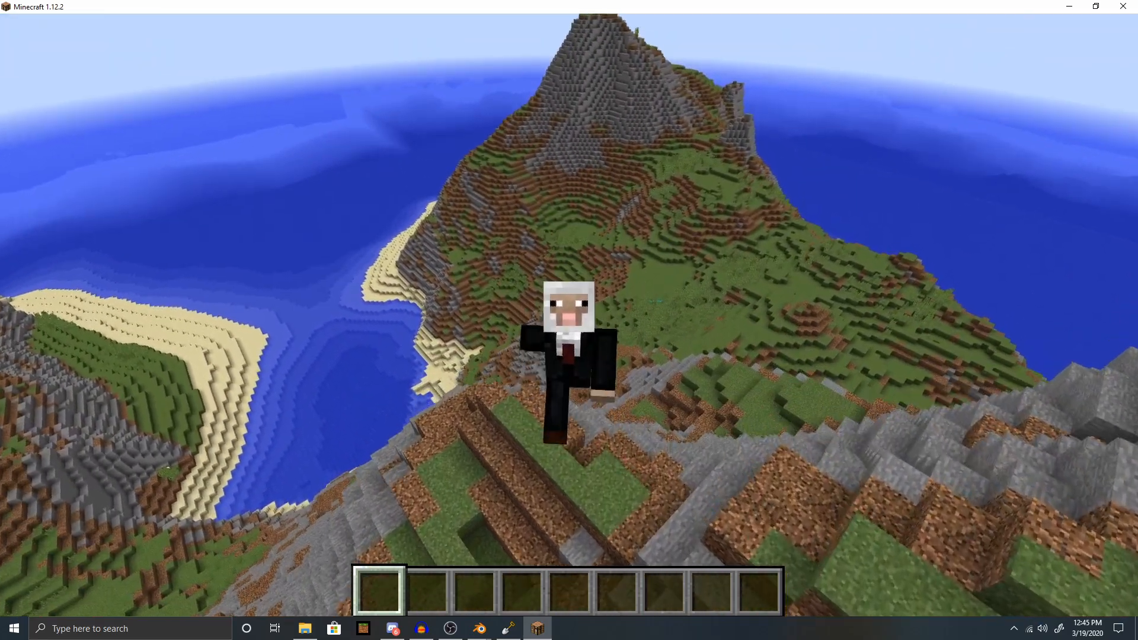
Fly from the mountainside over the terraced green valley up to the second peak's grassy summit.
{"action": "key", "text": "s"}
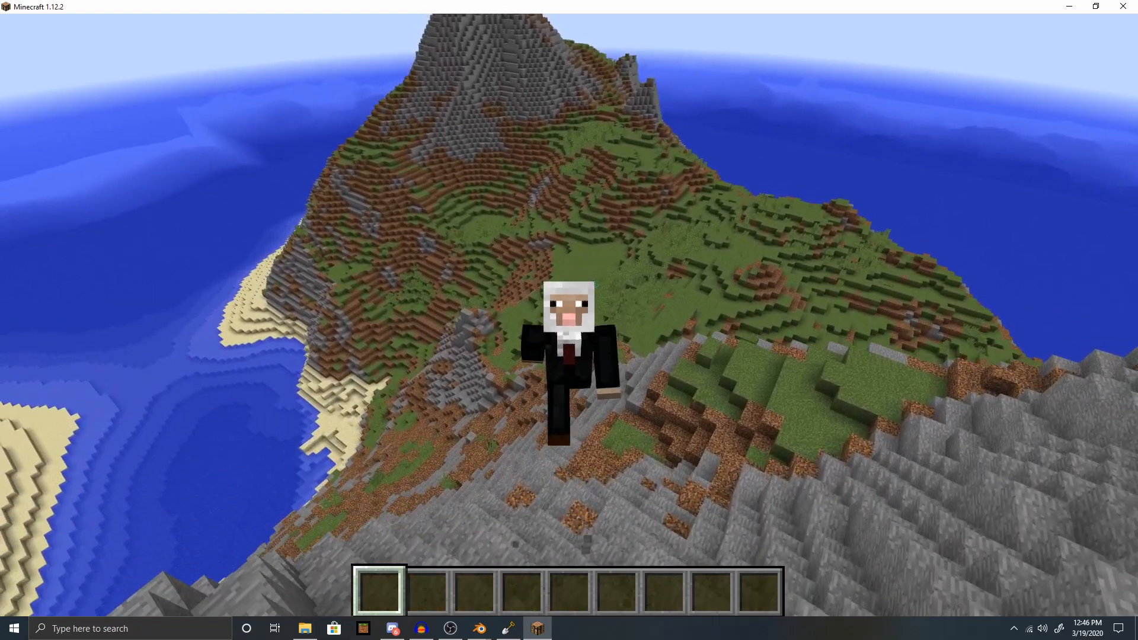
{"action": "key", "text": "s"}
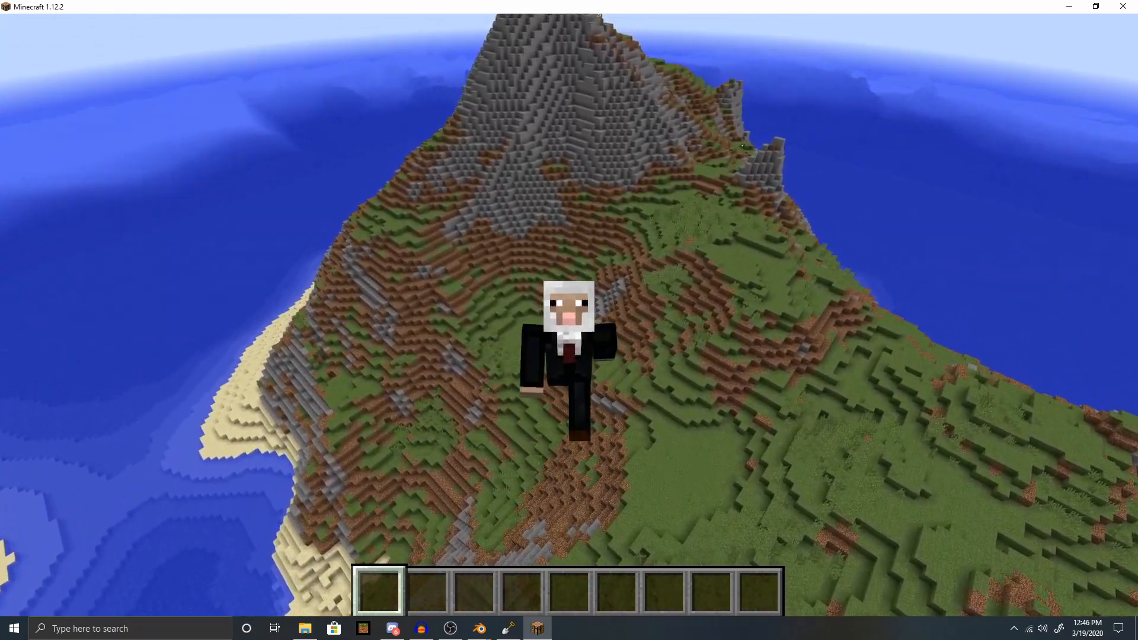
{"action": "key", "text": "s"}
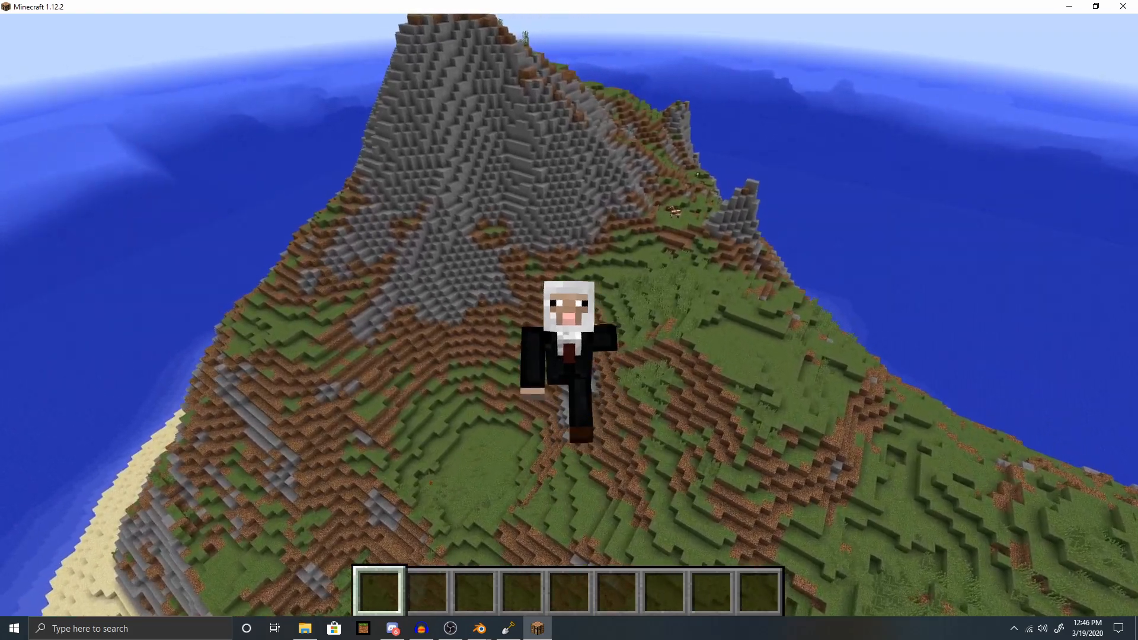
{"action": "key", "text": "s"}
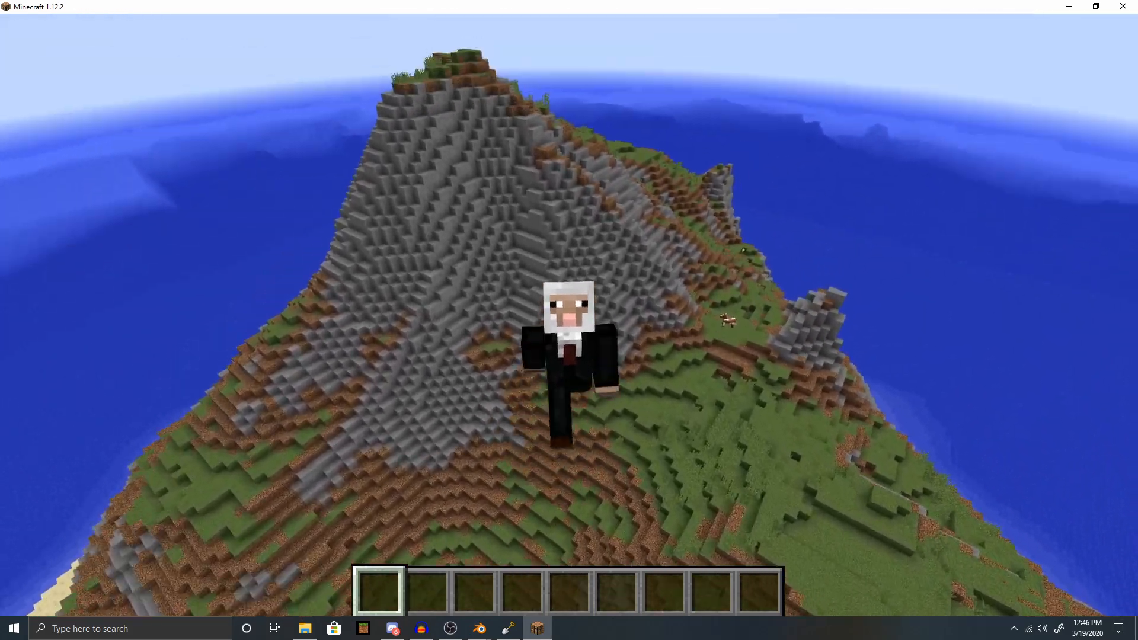
{"action": "key", "text": "s"}
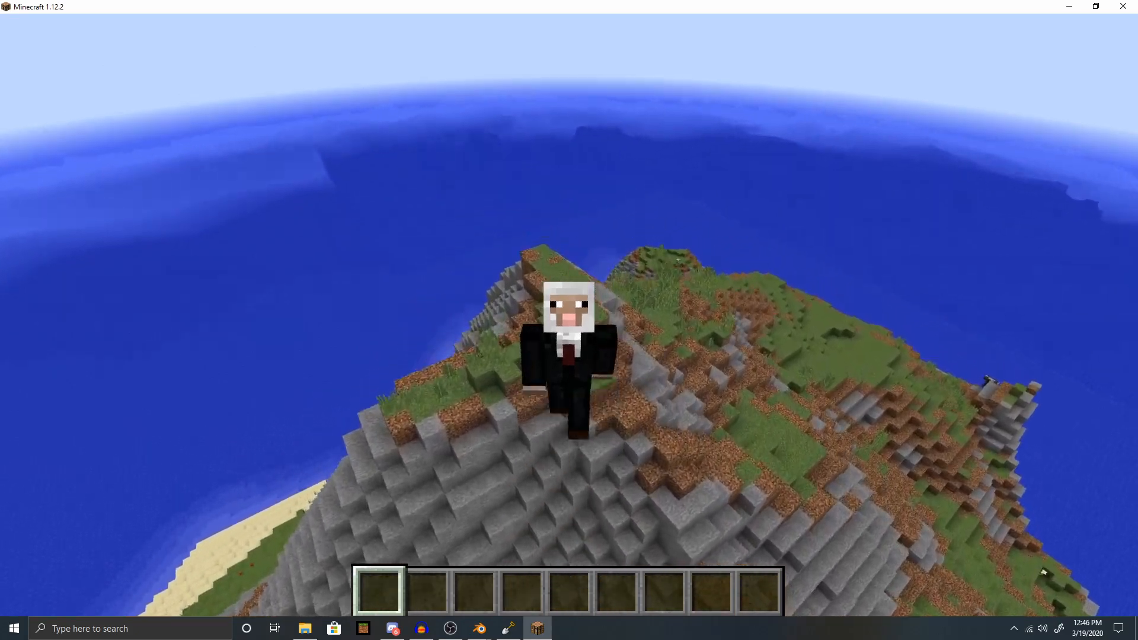
Survey the grassy coastal slope from above, then turn back towards the bay and the large stone mountain.
{"action": "key", "text": "s"}
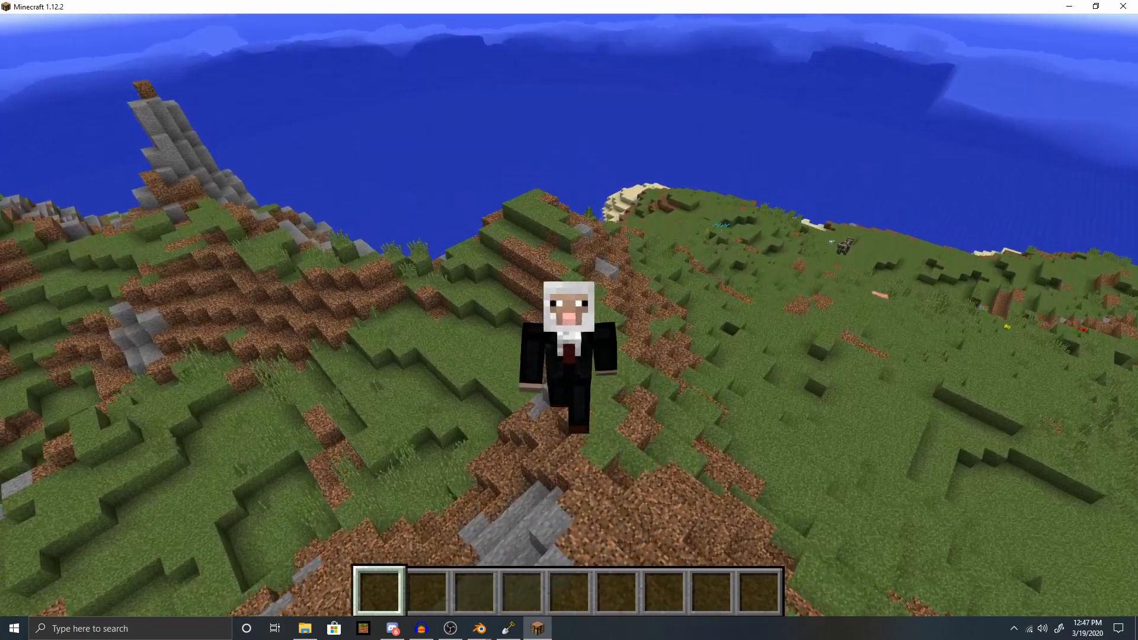
{"action": "key", "text": "w"}
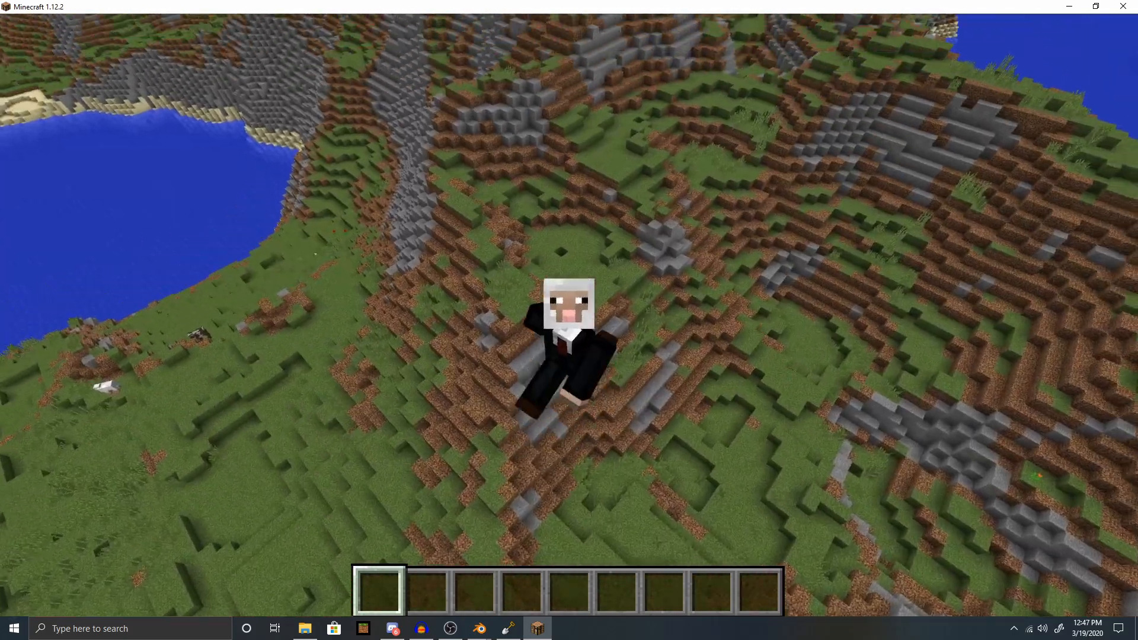
{"action": "key", "text": "s"}
{"action": "key", "text": "space"}
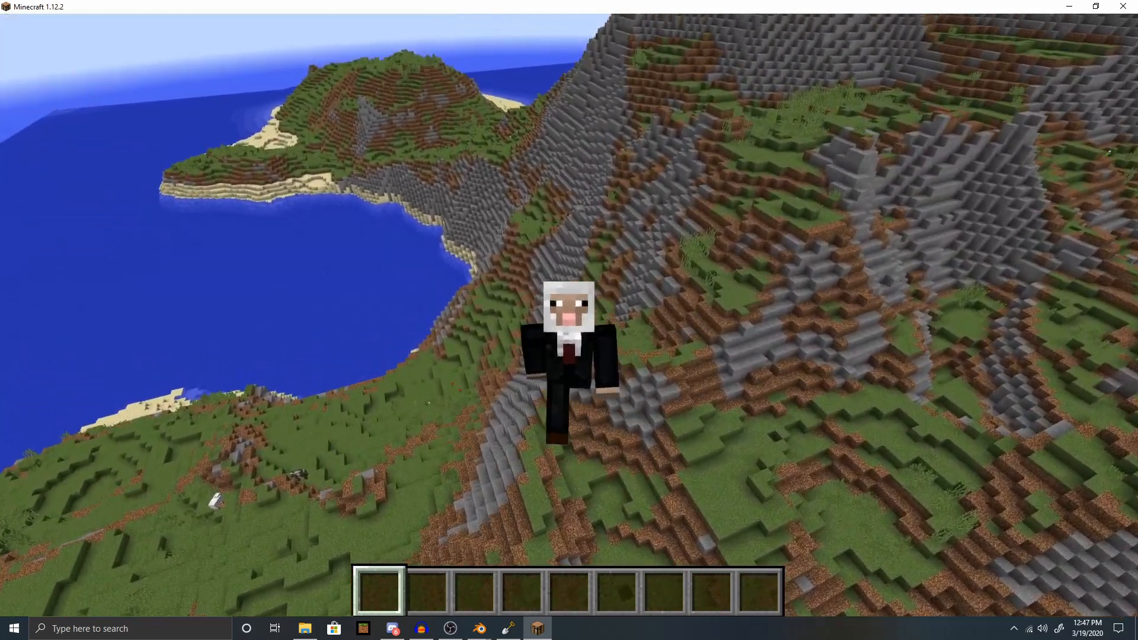
Fly along the stone mountainside above the bay and around its grassy ledges to face the distant peak.
{"action": "key", "text": "s"}
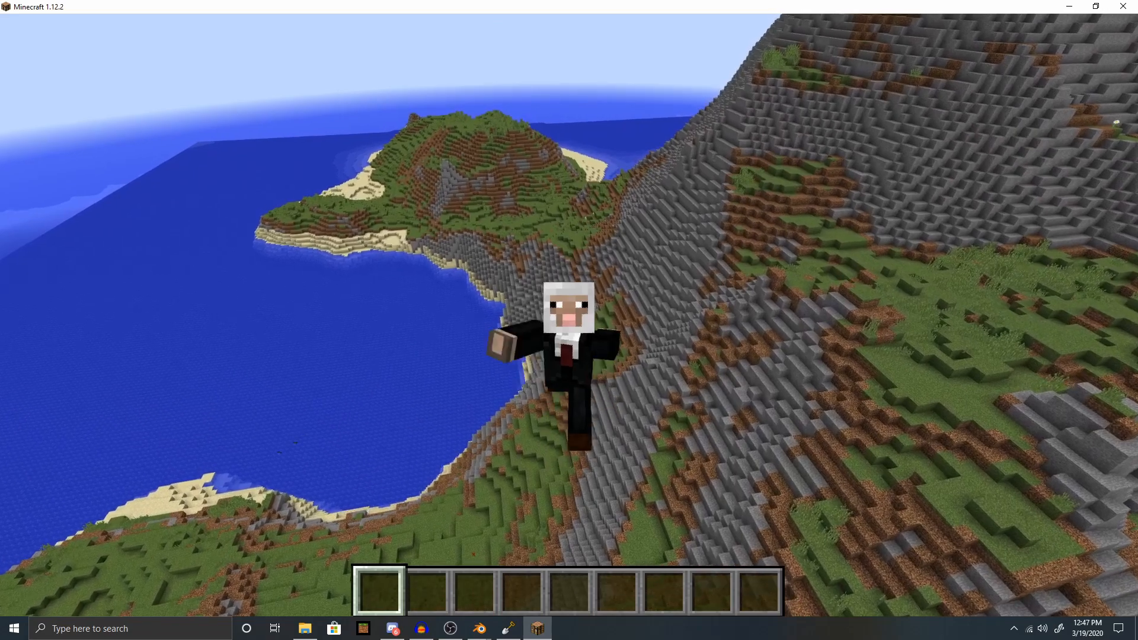
{"action": "key", "text": "s"}
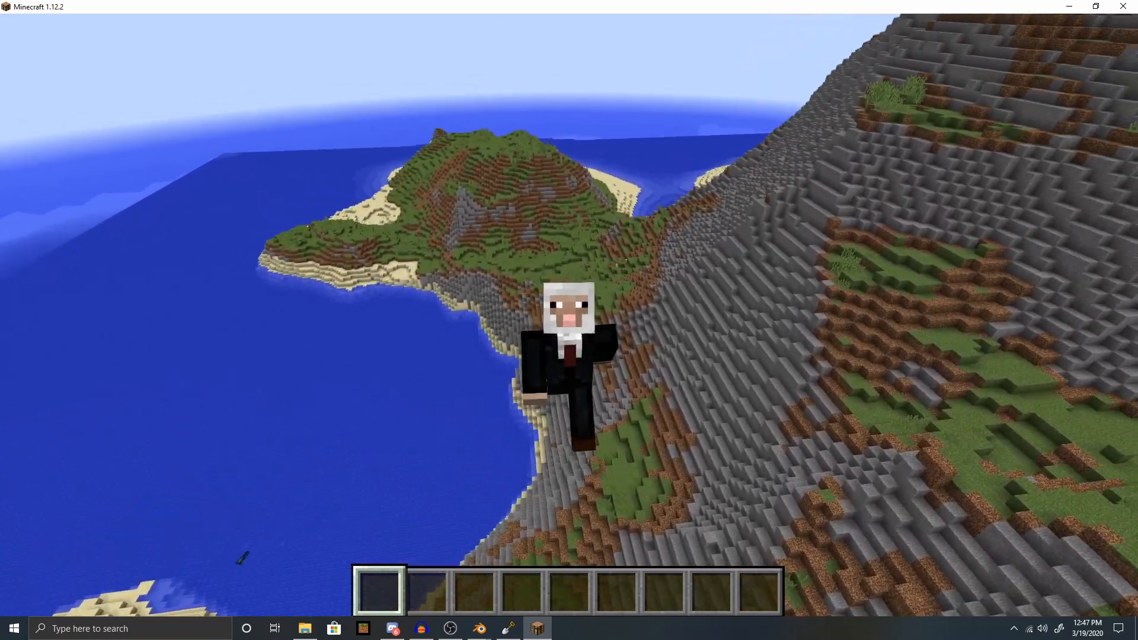
{"action": "key", "text": "s"}
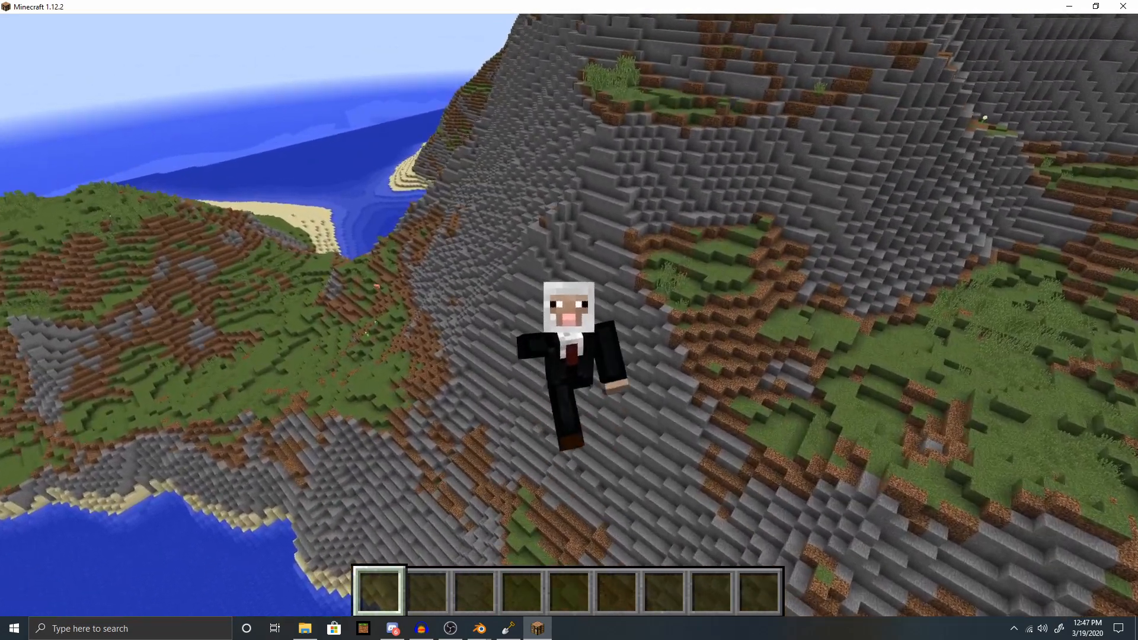
{"action": "key", "text": "s"}
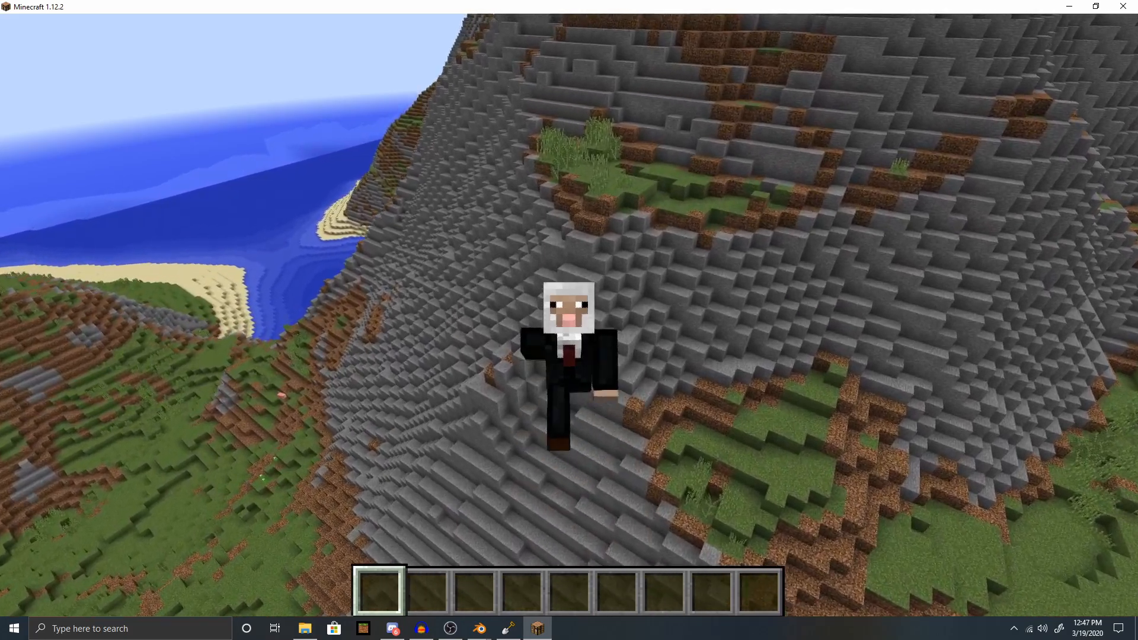
{"action": "key", "text": "s"}
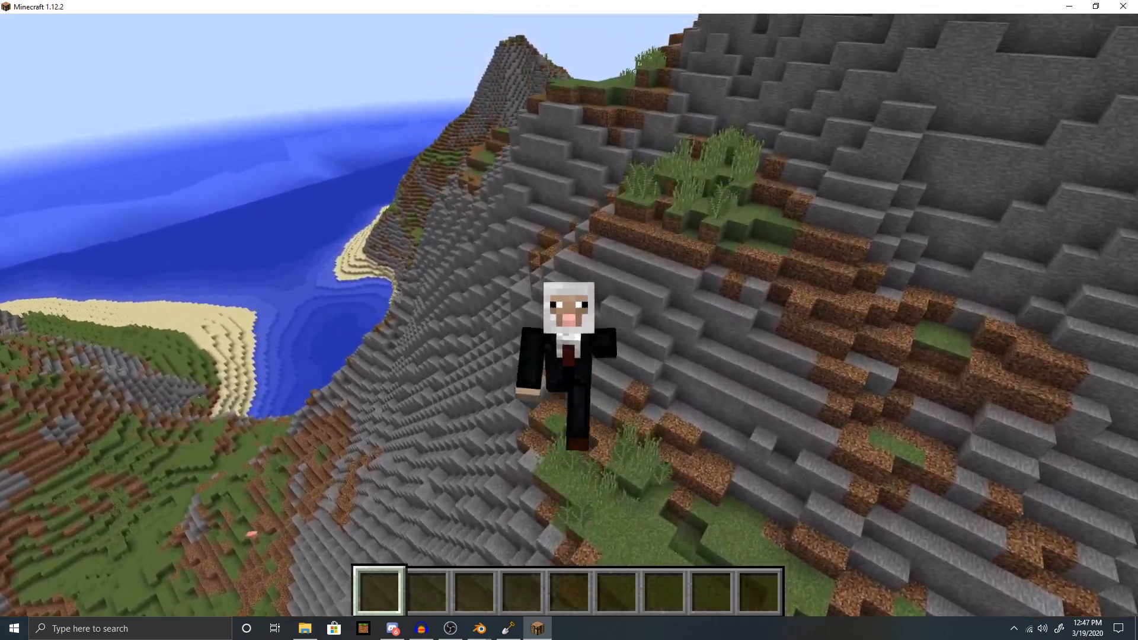
{"action": "key", "text": "s"}
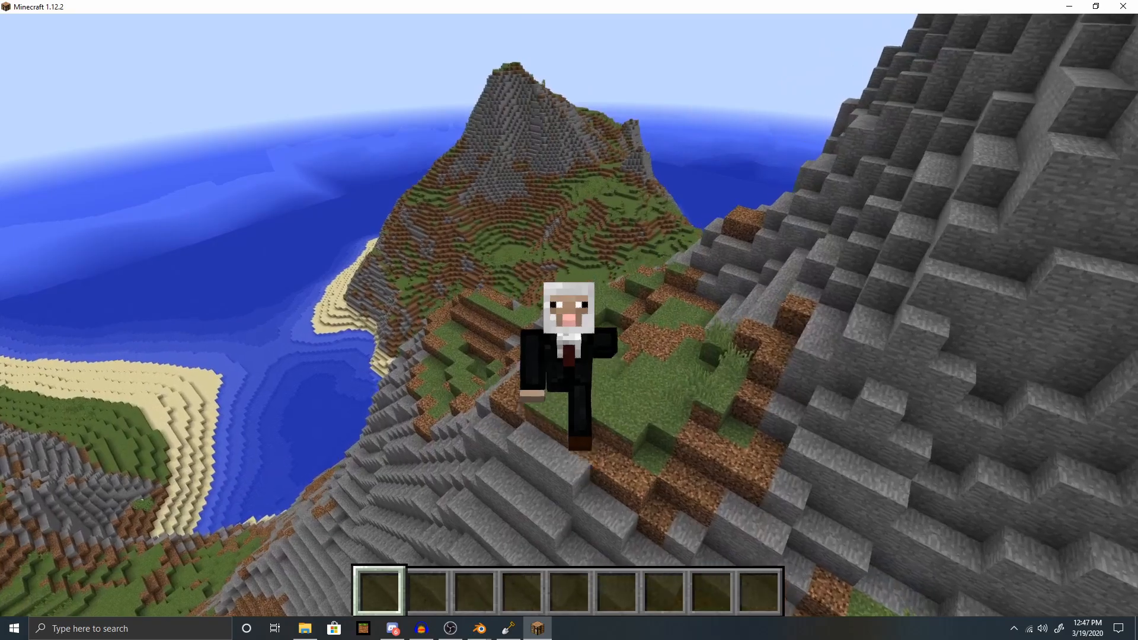